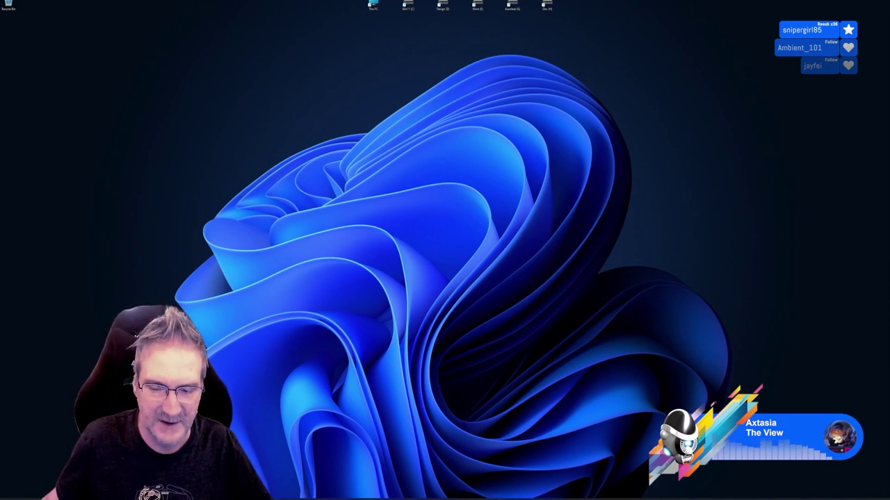
- Bring the 3ds Max window with the ruined-church scene to the front
left_click(55, 496)
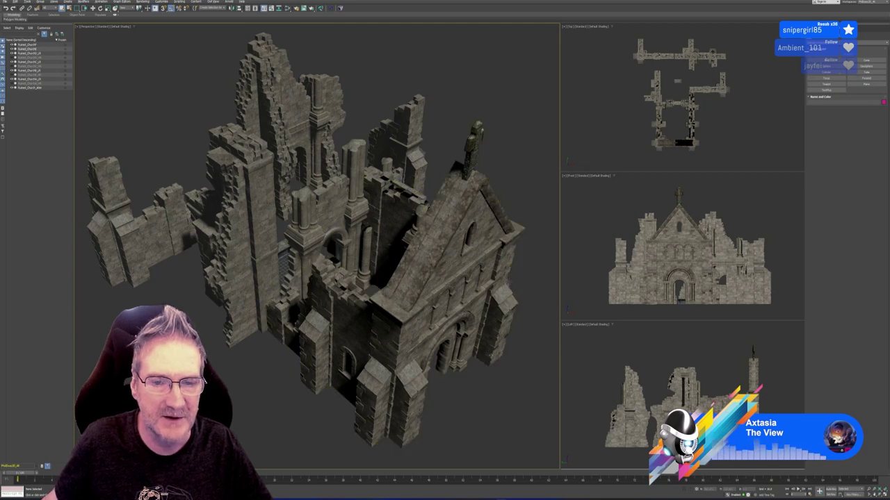
- Orbit the ruined church and select the broken wall, the column arch and other wall pieces
middle_click_drag(358, 221, 417, 182, "alt")
scroll(435, 172, "up", 5)
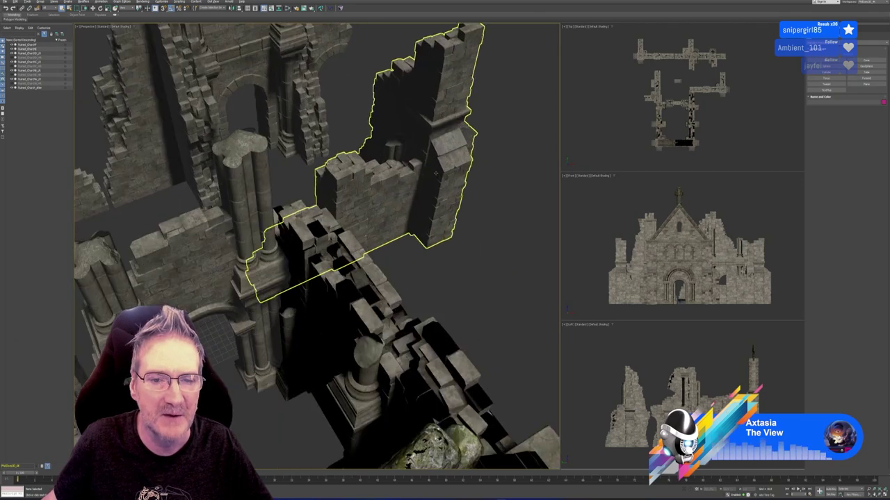
left_click(413, 159)
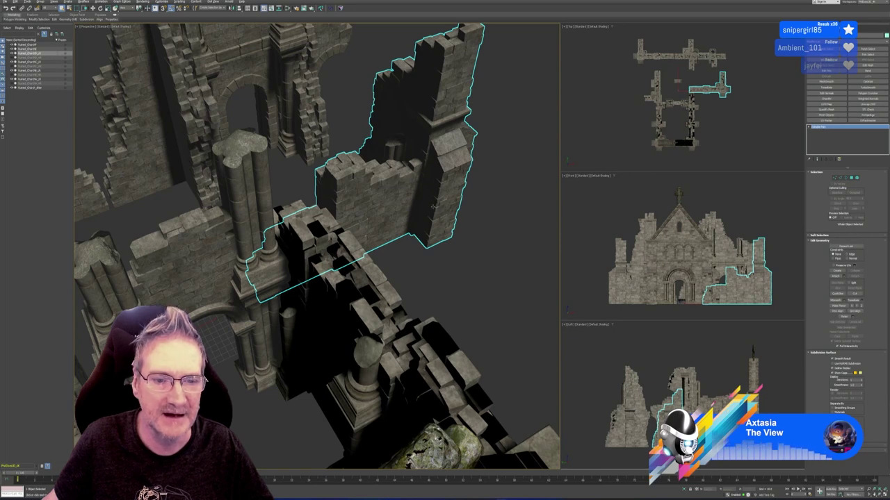
middle_click_drag(420, 209, 375, 209, "alt")
left_click(302, 208)
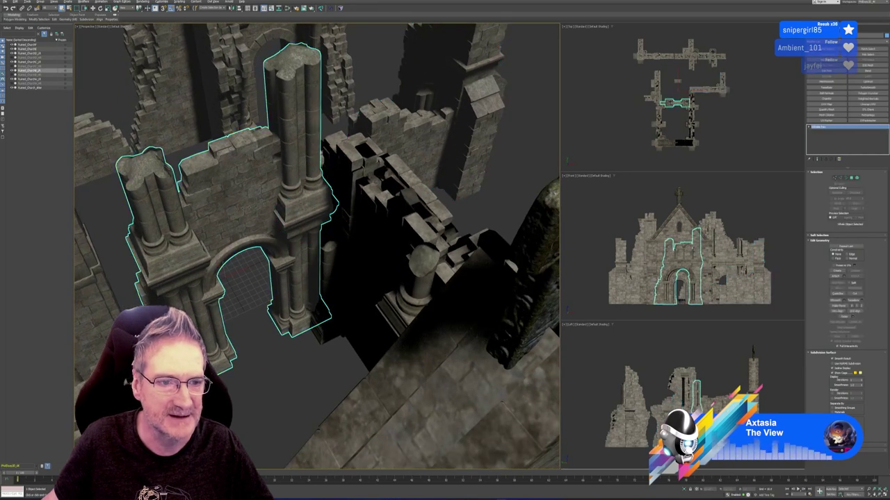
middle_click_drag(309, 217, 181, 250, "alt")
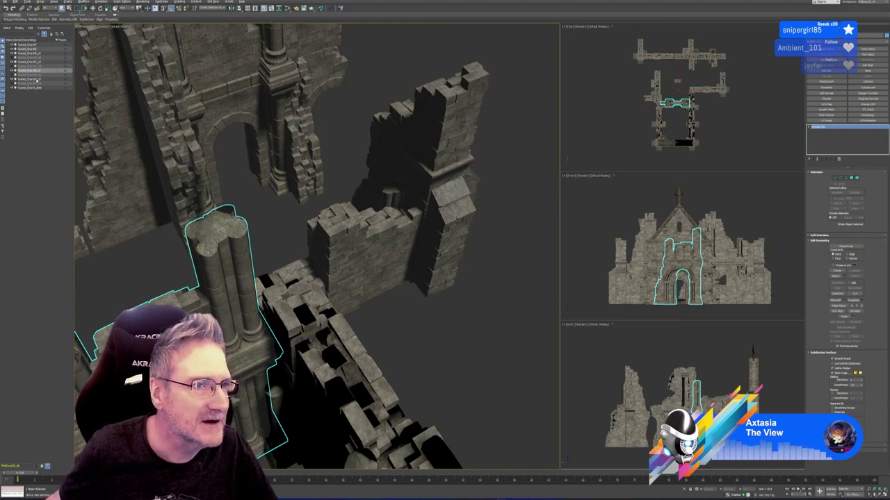
left_click(31, 80)
middle_click_drag(264, 139, 288, 119, "alt")
- Pick the tall arched ruined wall at upper left and isolate it from everything else
left_click(31, 70)
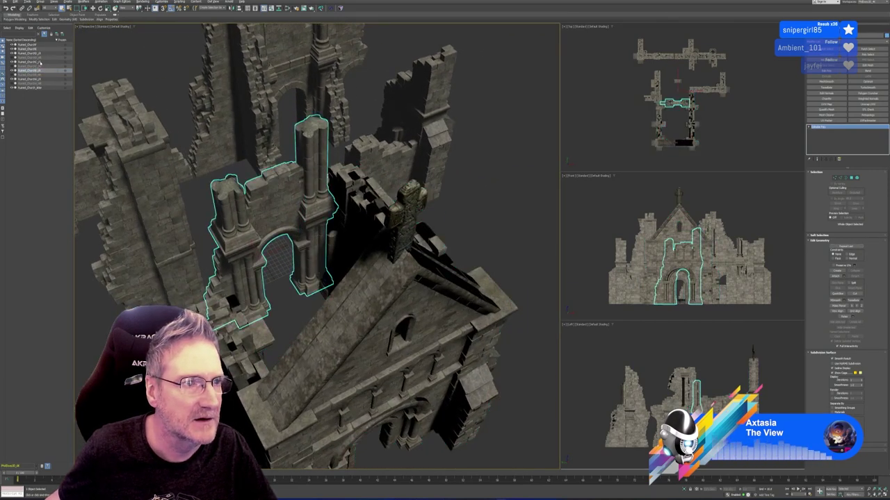
left_click(39, 63)
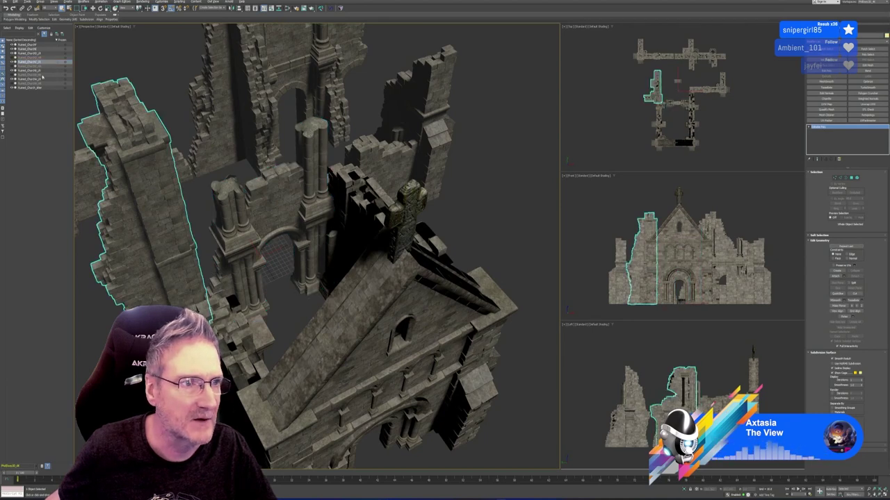
left_click(41, 54)
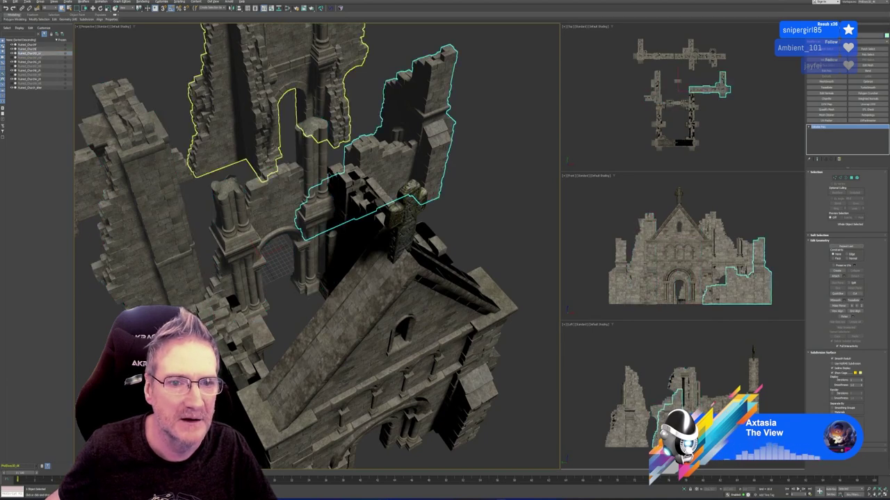
middle_click_drag(240, 155, 272, 204, "alt")
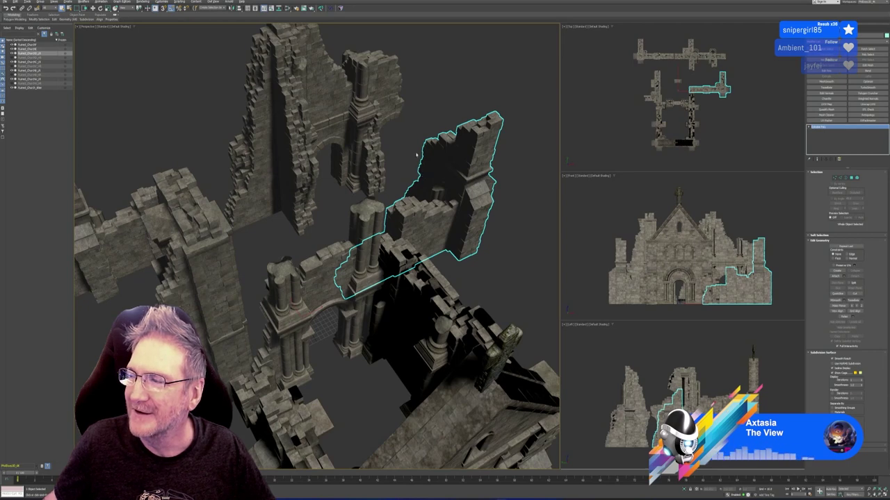
middle_click_drag(418, 151, 416, 154, "alt")
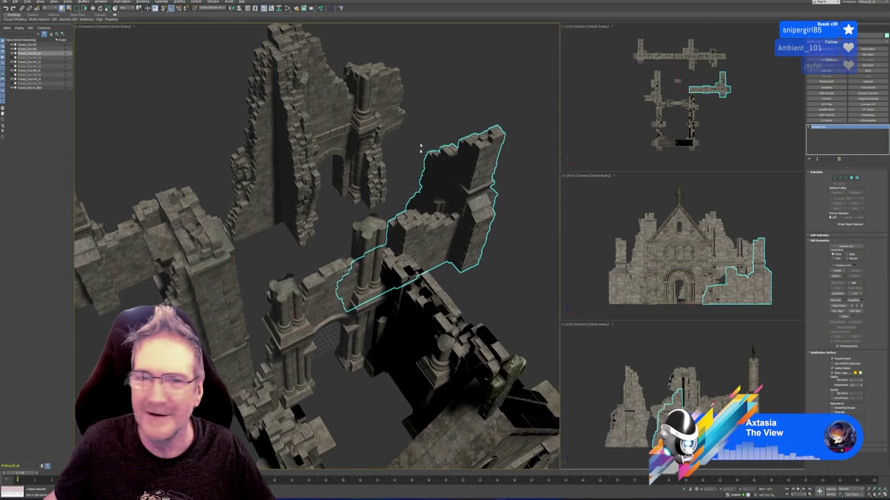
left_click(306, 139)
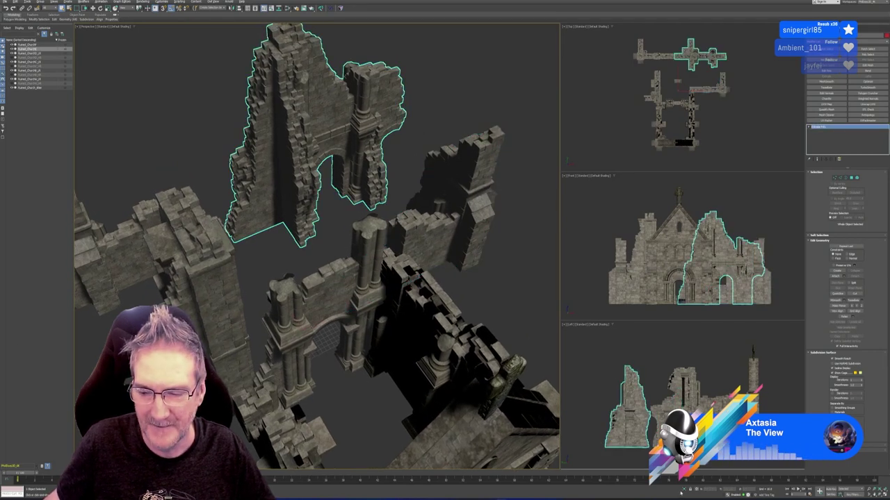
left_click(681, 492)
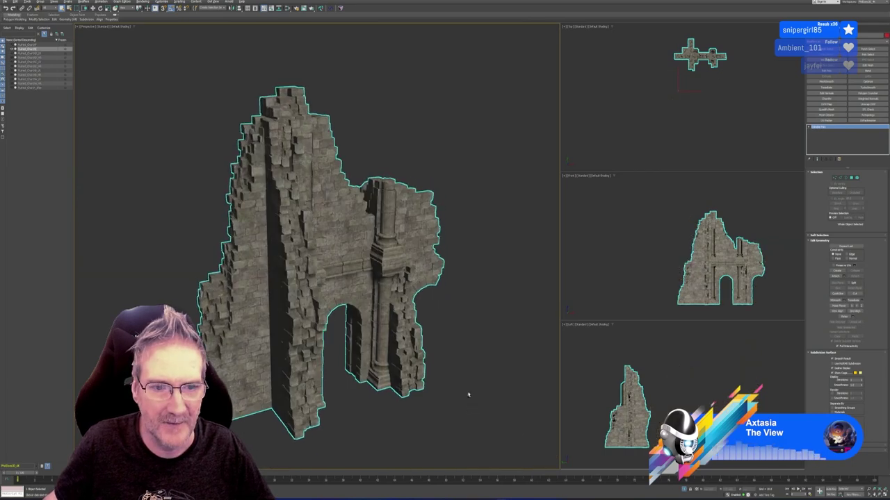
- Orbit and zoom around the isolated archway wall, then bring up the Edit menu
middle_click_drag(468, 395, 467, 396, "alt")
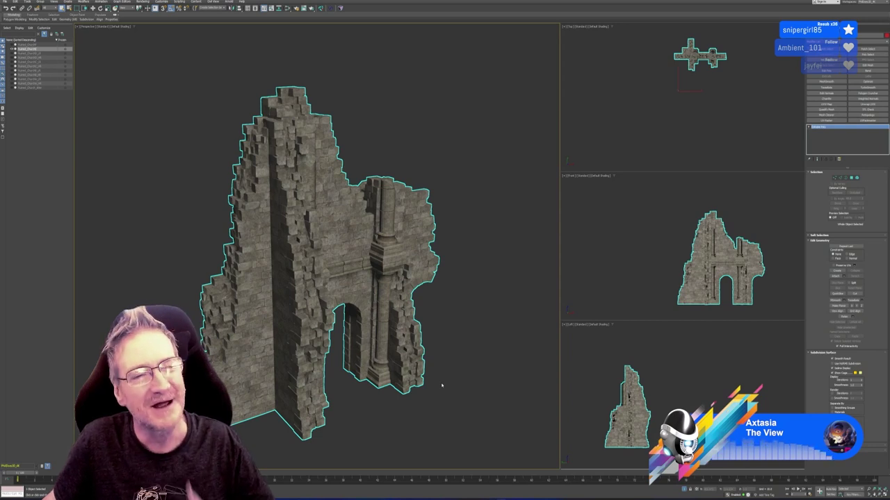
scroll(353, 250, "down", 3)
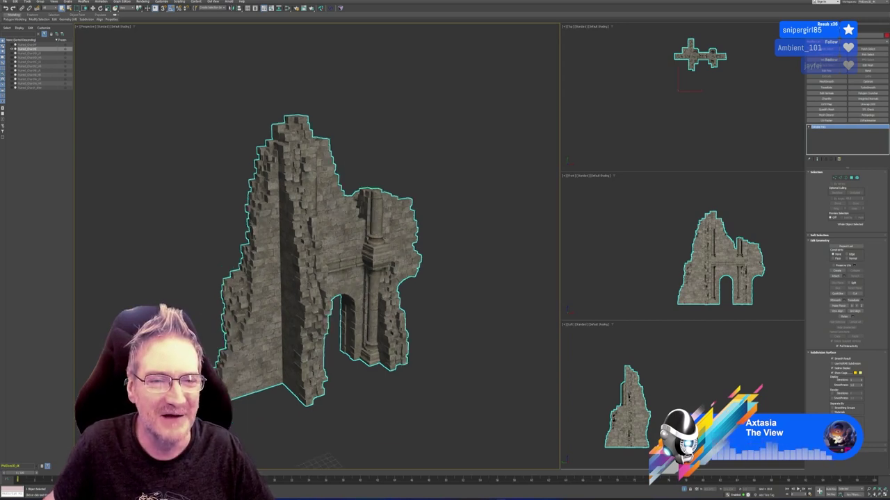
mouse_move(421, 303)
middle_mouse_down("alt")
mouse_move(348, 299)
mouse_move(420, 300)
middle_mouse_up("alt")
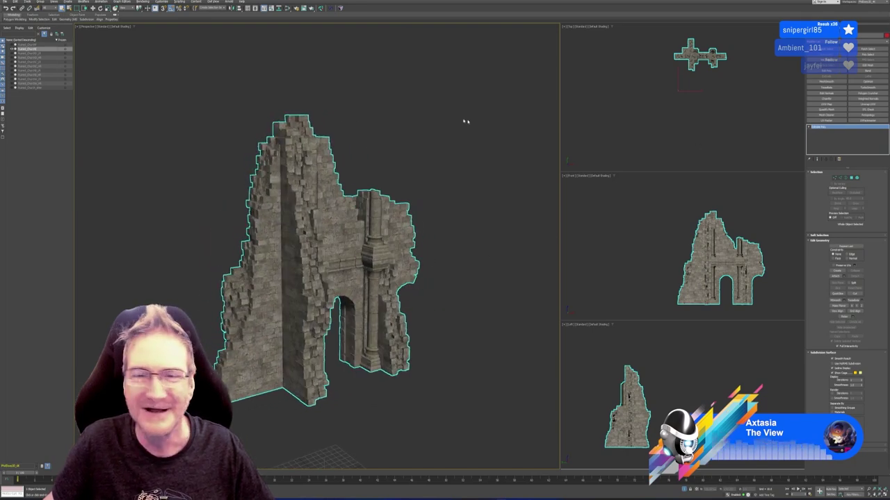
left_click(15, 3)
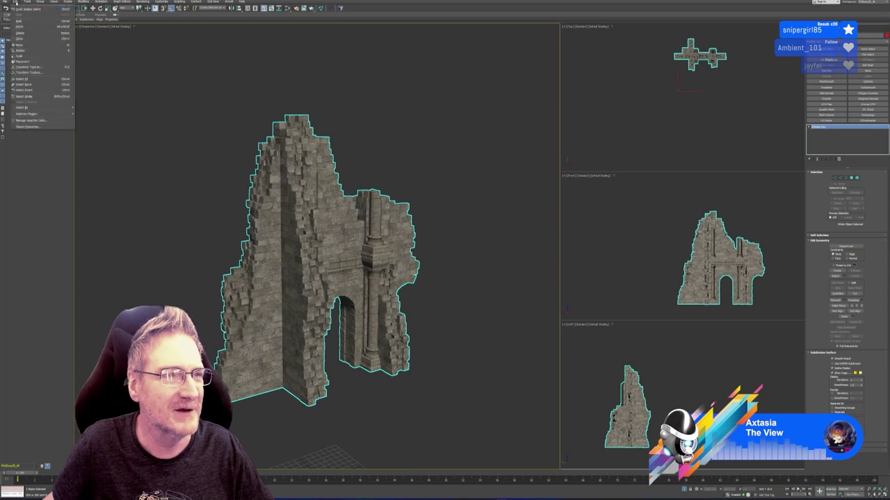
- Clone the wall as an Instance, replacing its trailing name number with '01_R'
left_click(27, 40)
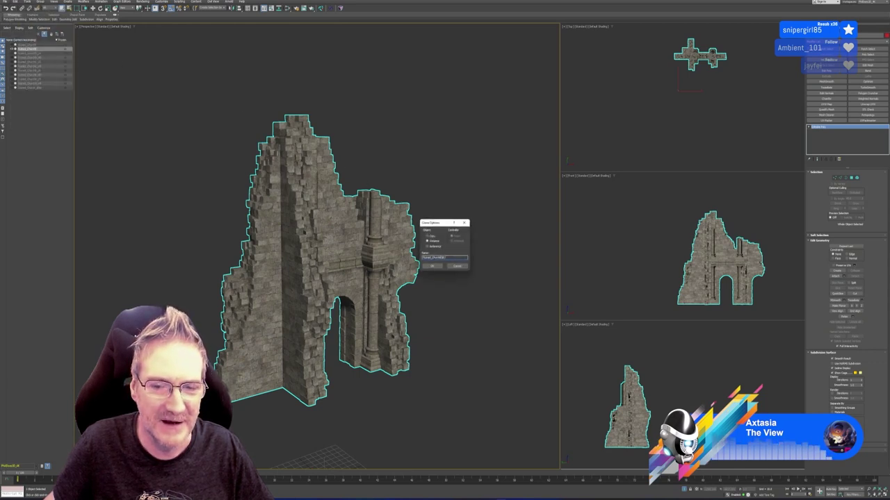
key("End")
key("shift+Left")
key("shift+Left")
key("shift+Left")
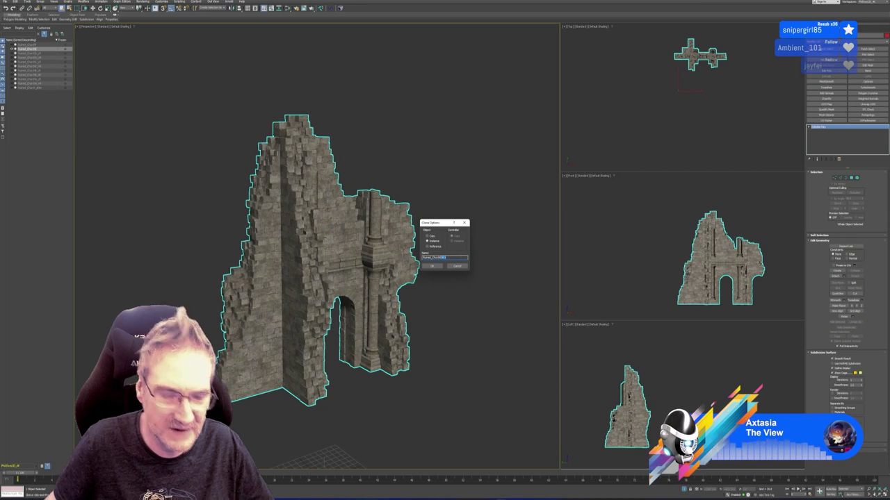
type("01_R")
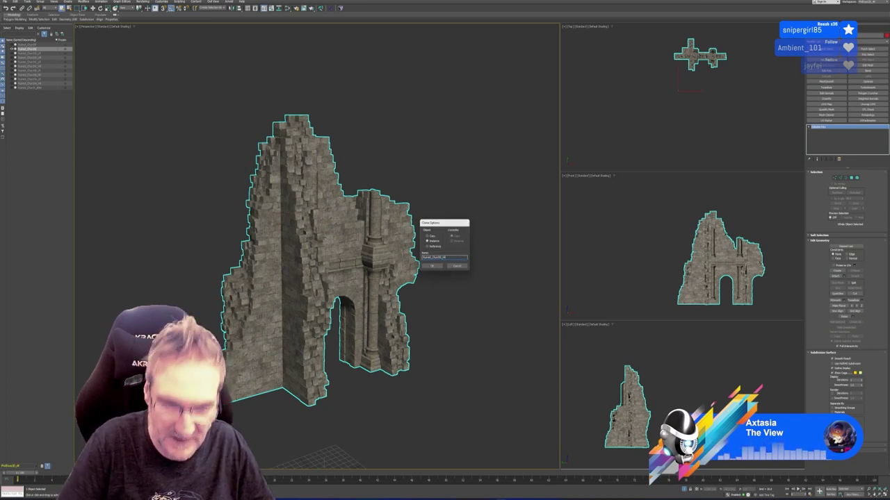
key("Return")
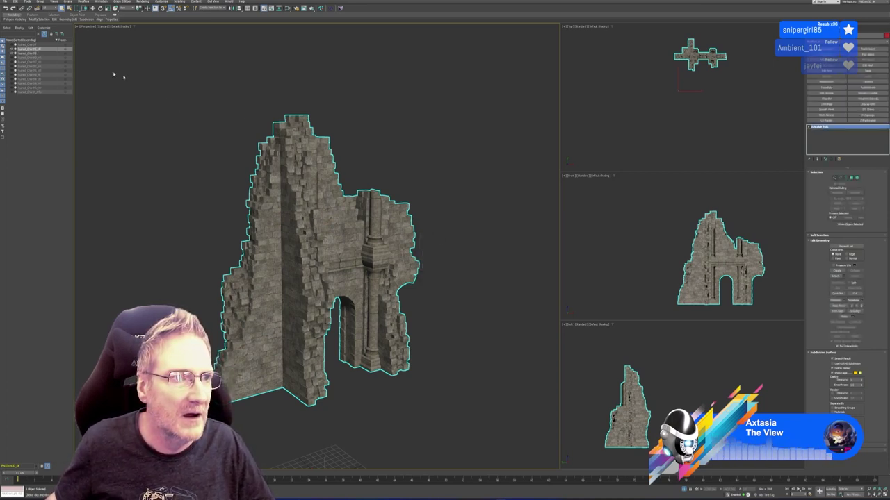
- Add Quadify Mesh and TurboSmooth modifiers to the neighbouring ruin wall piece
left_click(39, 53)
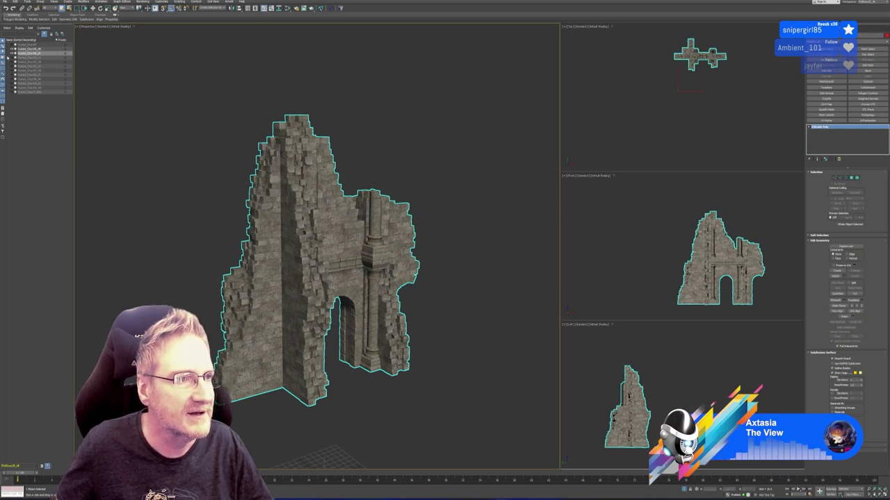
left_click(13, 48)
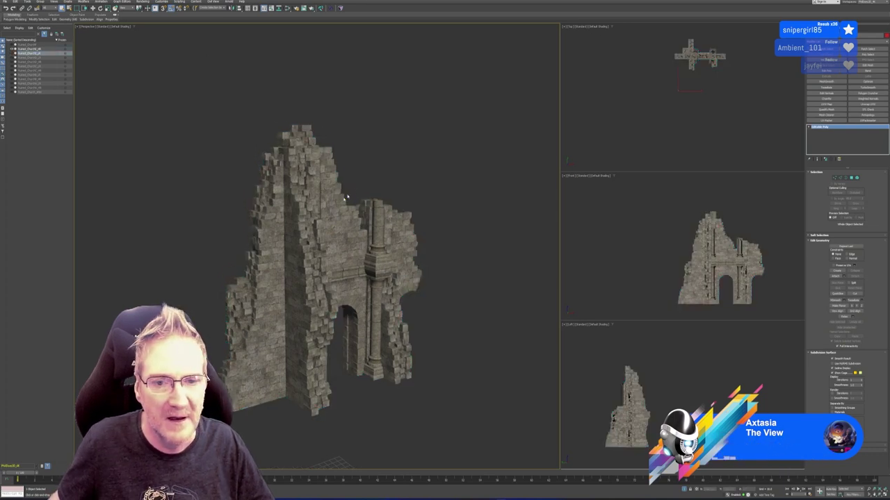
left_click(825, 110)
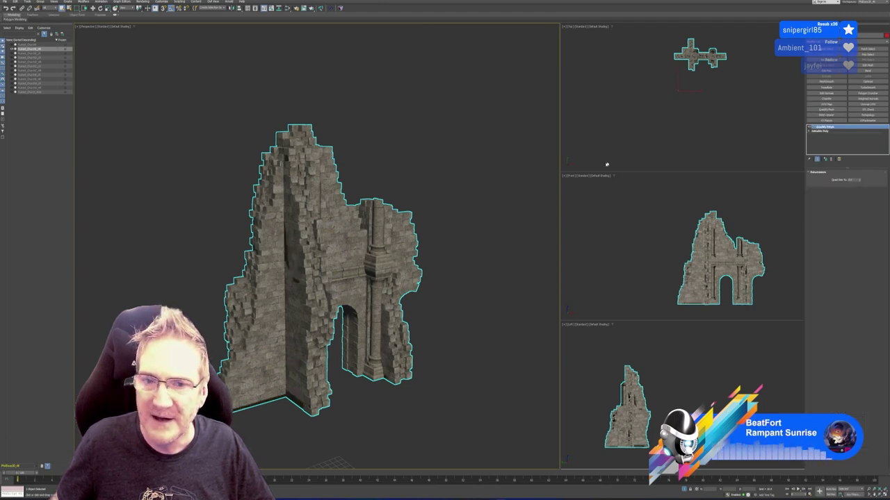
double_click(853, 180)
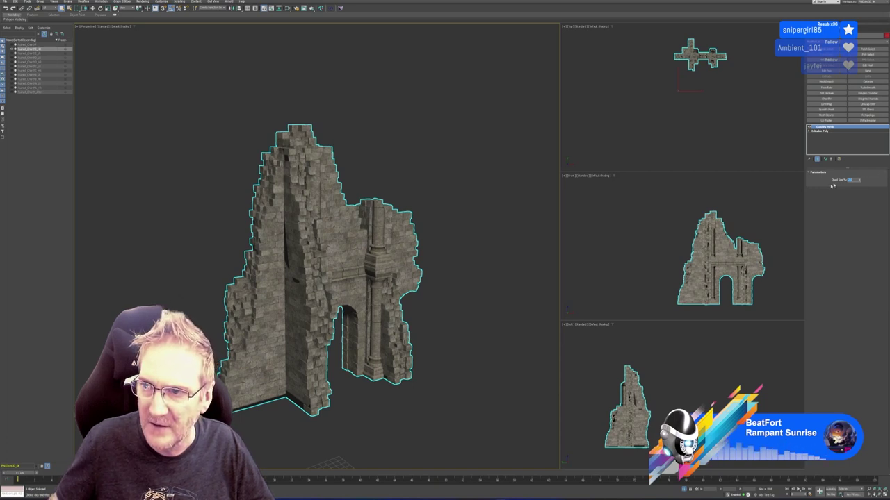
mouse_move(473, 198)
middle_mouse_down("alt")
mouse_move(433, 200)
mouse_move(456, 202)
middle_mouse_up("alt")
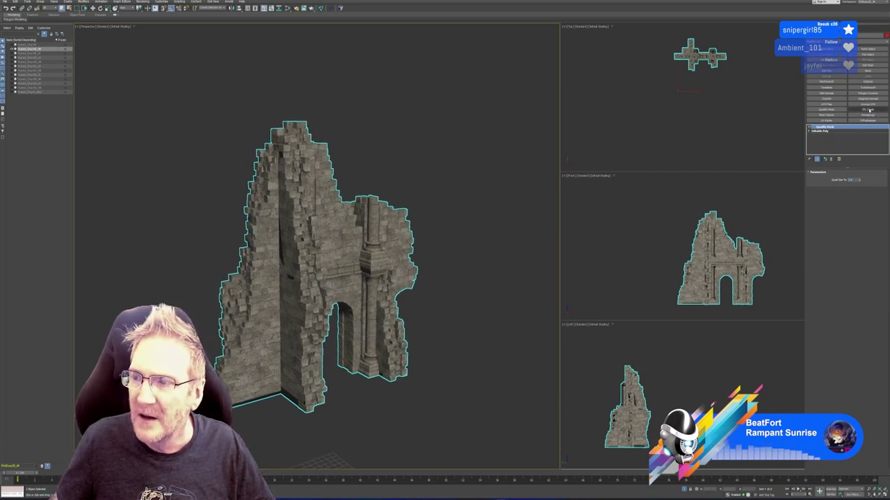
left_click(869, 120)
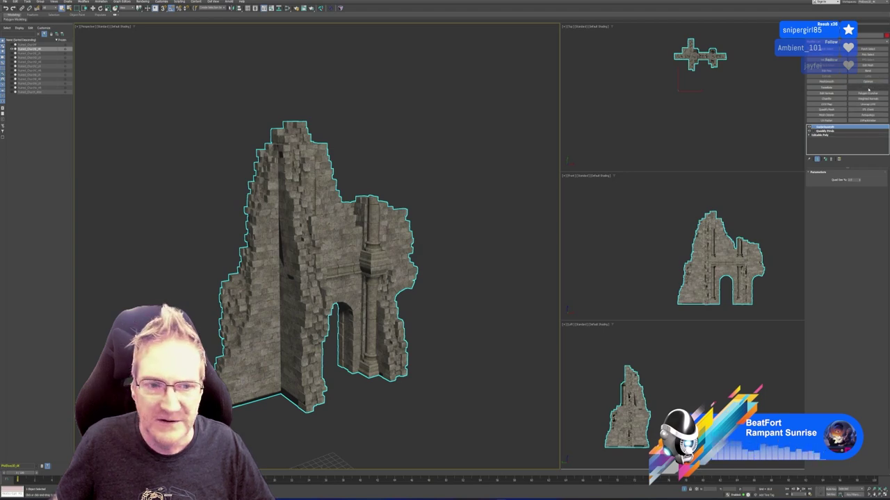
middle_click_drag(504, 273, 480, 229, "alt")
- Collapse the whole modifier stack into the mesh, confirming the warning
right_click(831, 130)
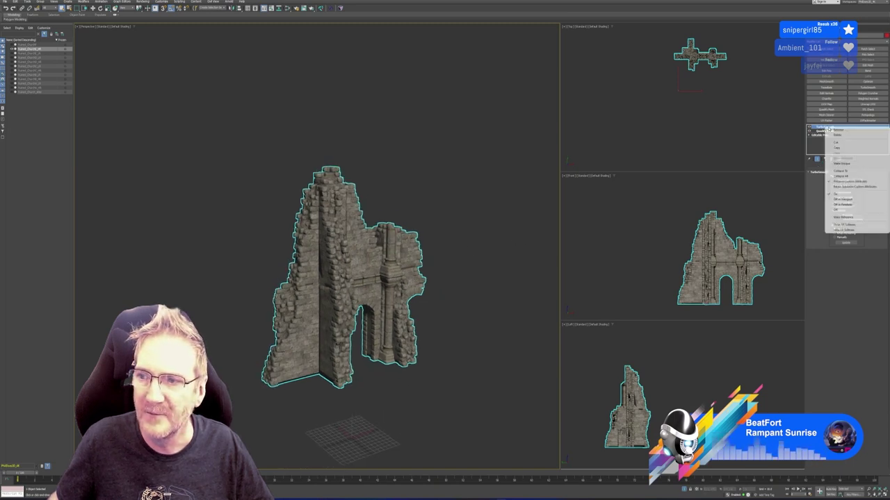
left_click(845, 174)
left_click(466, 262)
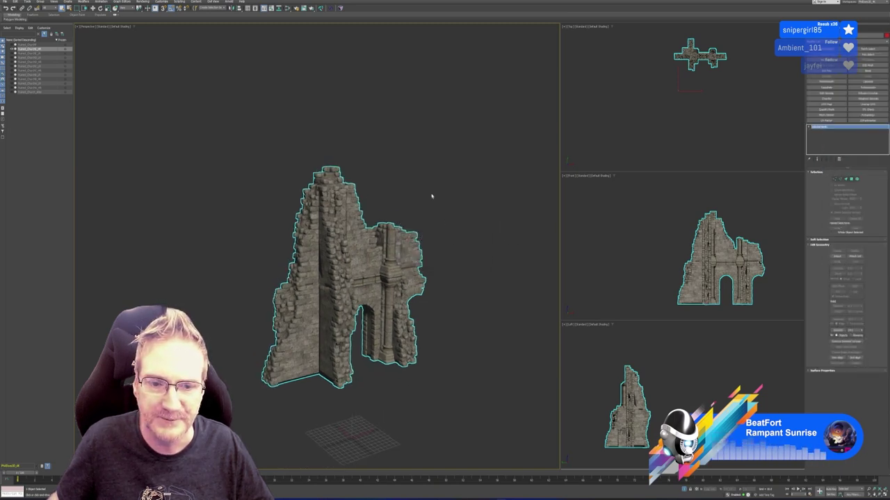
- Convert the smoothed archway wall to an Editable Poly
middle_click_drag(431, 197, 423, 195, "alt")
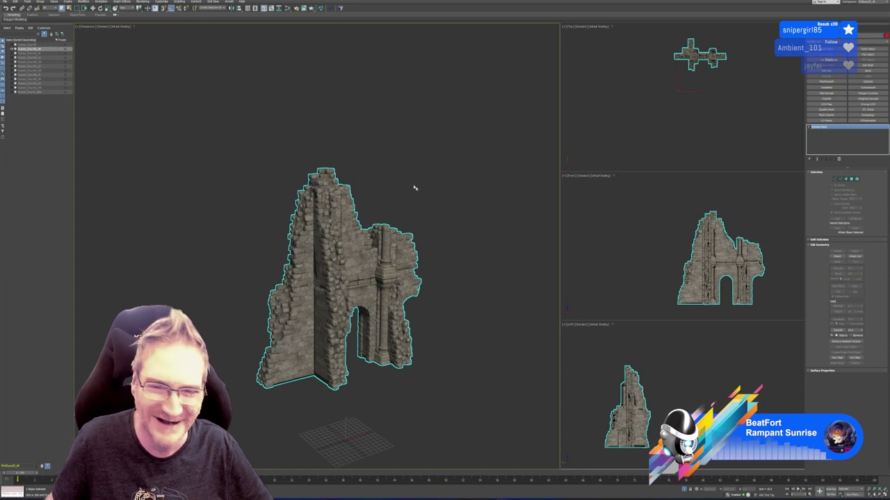
mouse_move(415, 188)
middle_mouse_down()
mouse_move(399, 174)
mouse_move(403, 189)
mouse_move(403, 163)
mouse_move(409, 184)
middle_mouse_up()
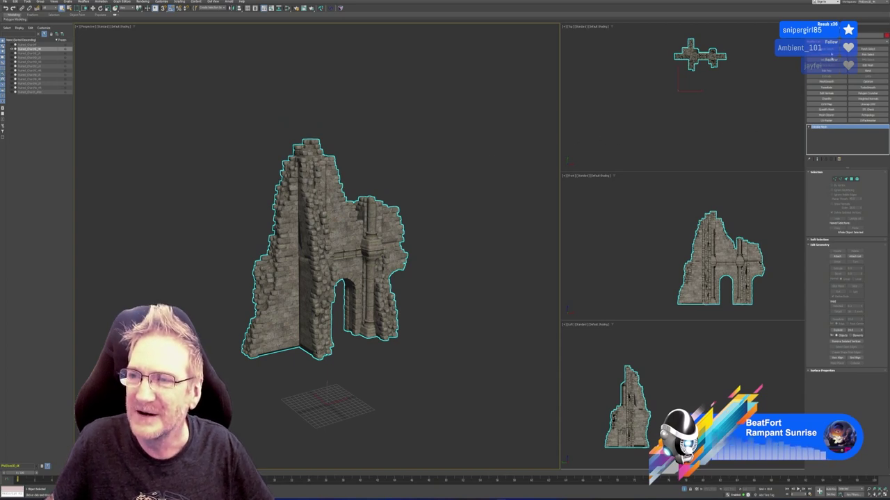
right_click(822, 129)
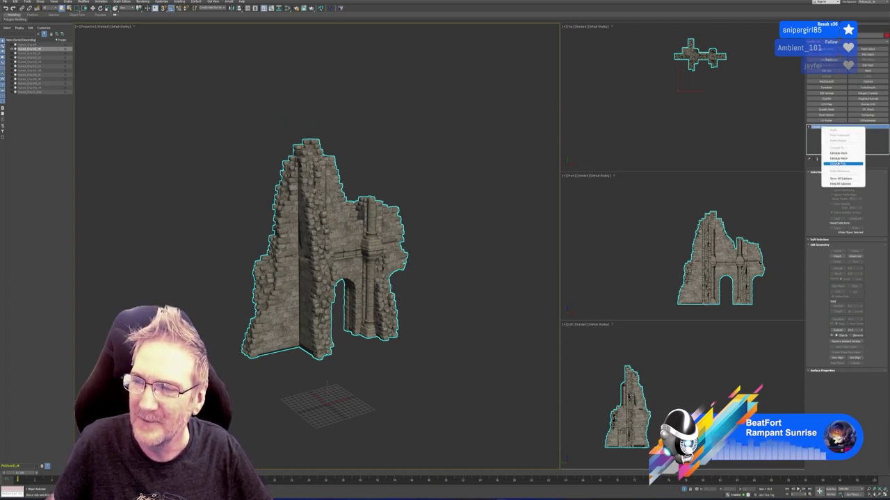
left_click(842, 162)
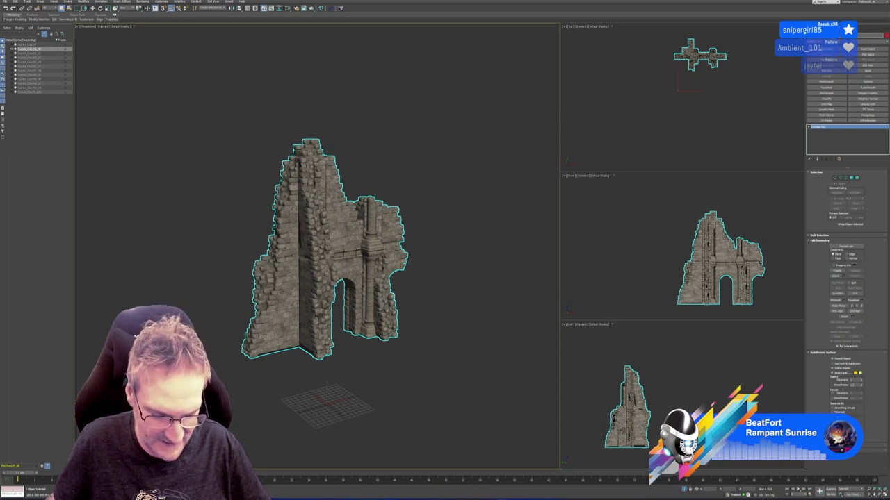
left_click(6, 2)
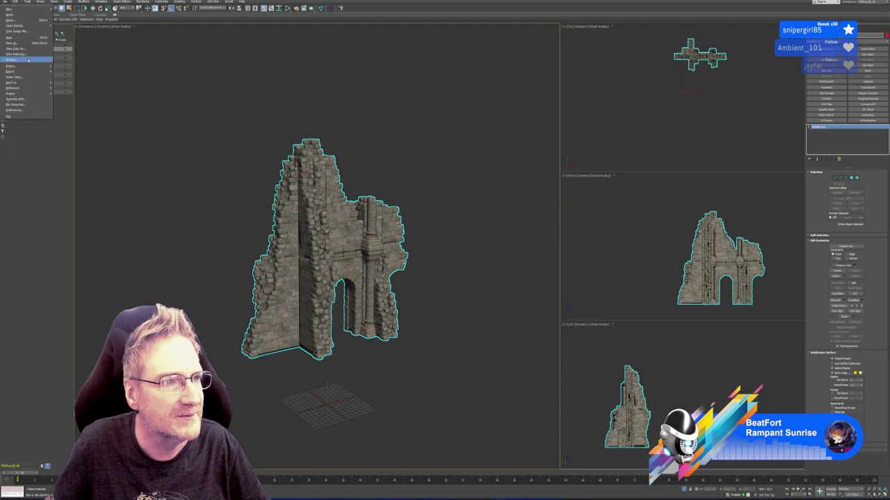
- Export the selected wall as FBX into the Ruined_Church exports folder with default FBX settings
mouse_move(34, 72)
left_click(67, 77)
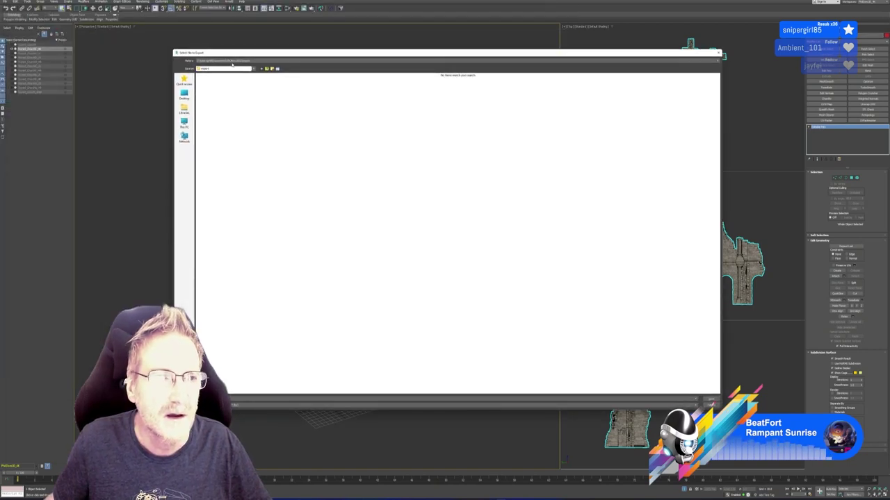
left_click(232, 62)
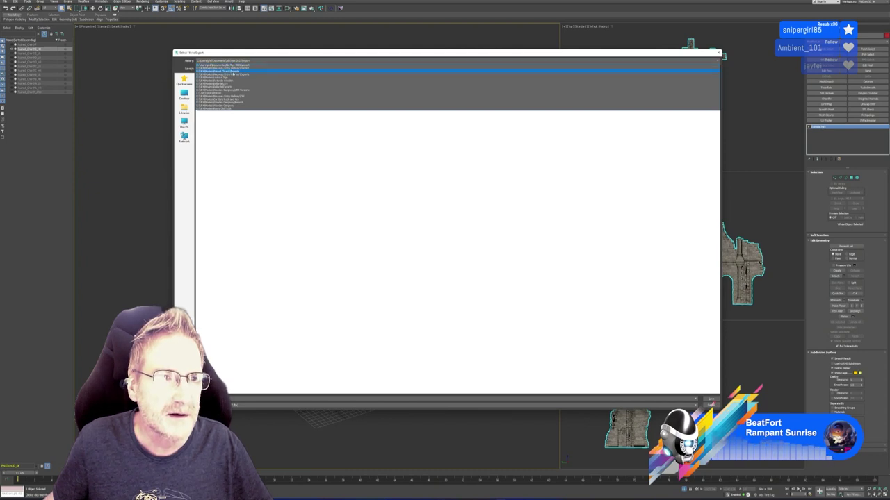
left_click(219, 71)
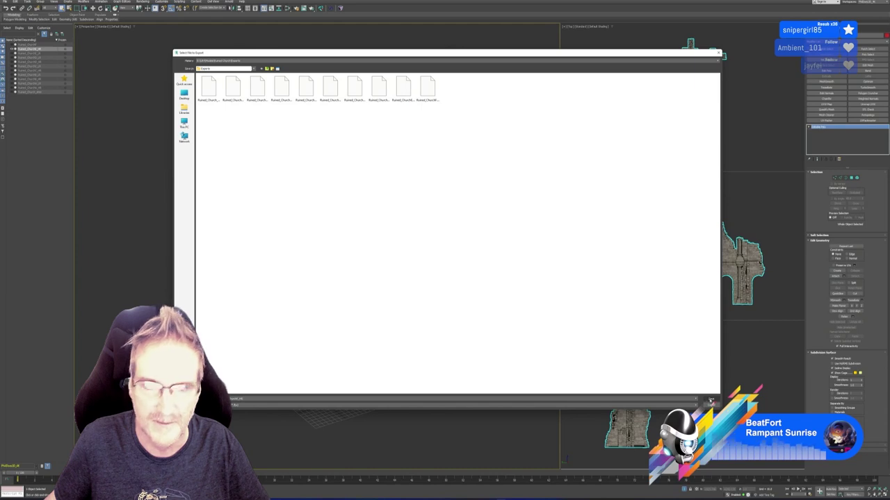
left_click(711, 399)
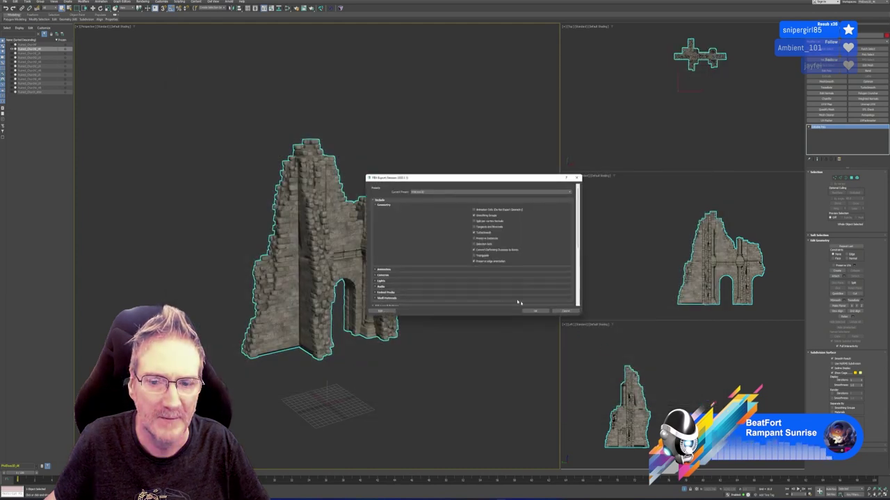
left_click(534, 312)
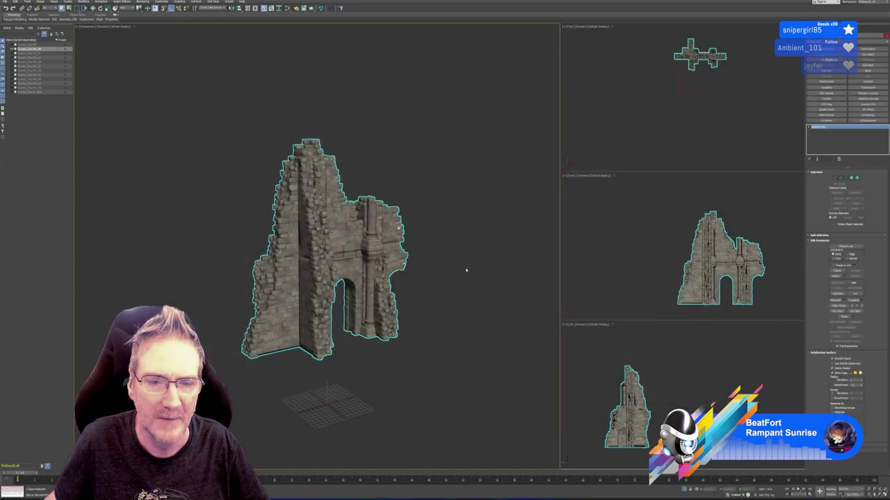
- Undo back to the smoothed state, then delete TurboSmooth and Quadify Mesh, leaving the Editable Poly
left_click(34, 54)
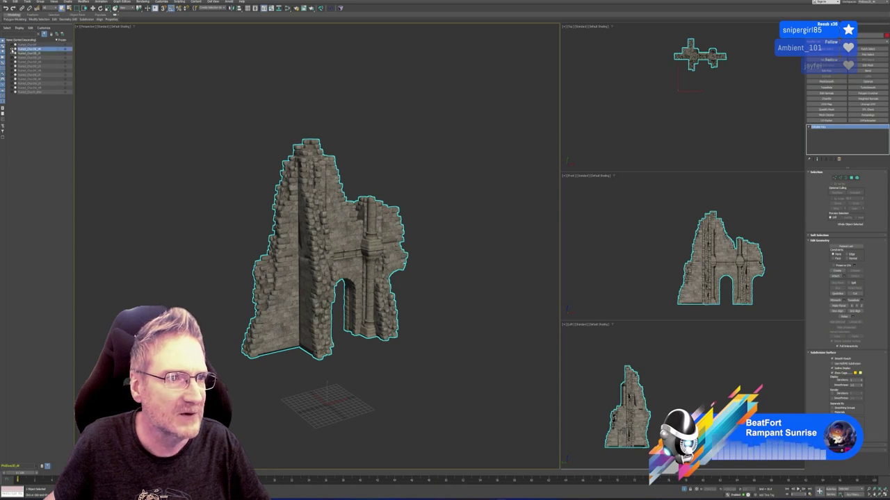
left_click(35, 54)
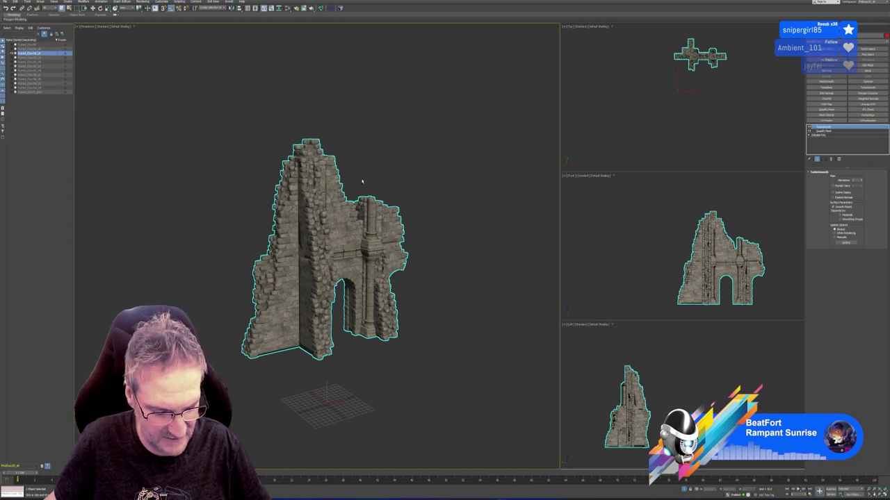
key("ctrl+z")
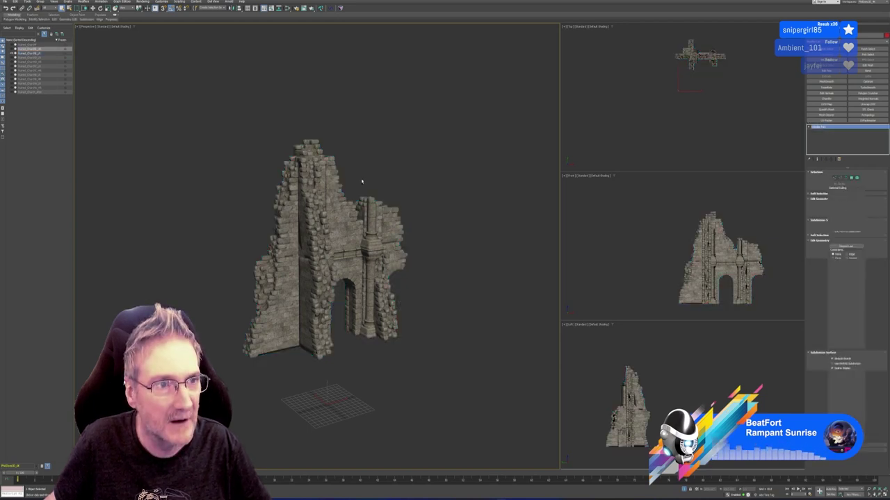
key("ctrl+z")
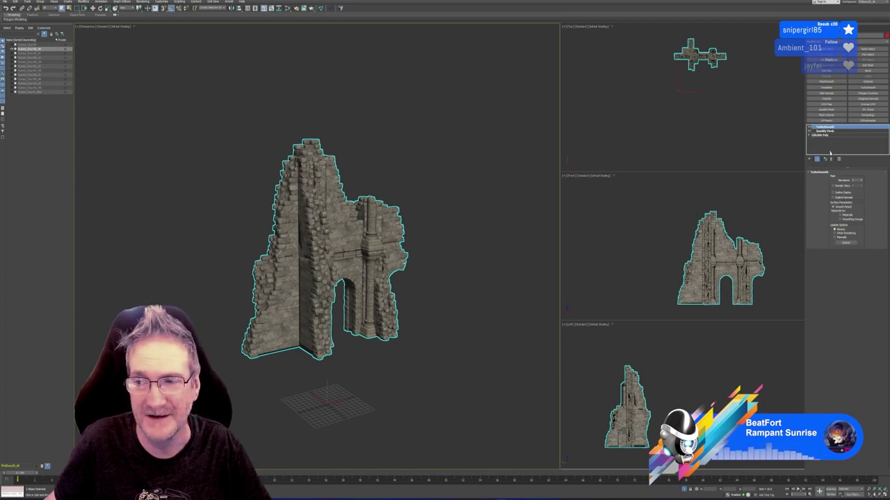
left_click(831, 160)
left_click(832, 159)
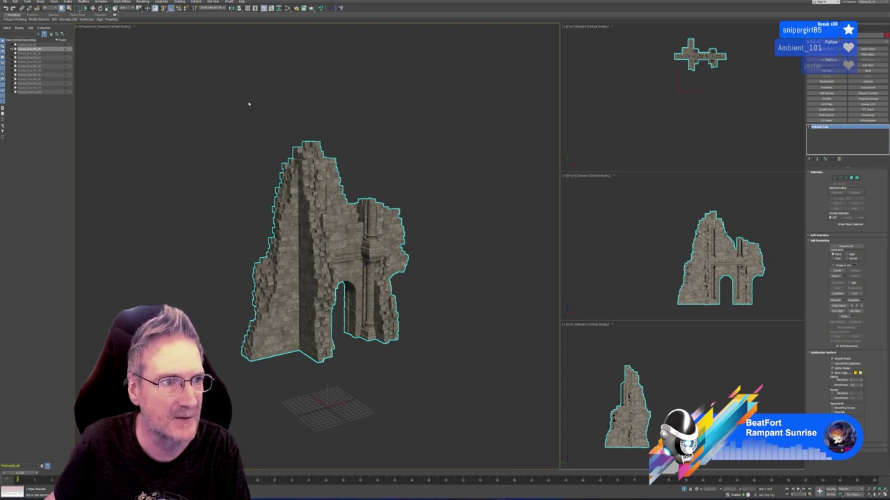
left_click(248, 104)
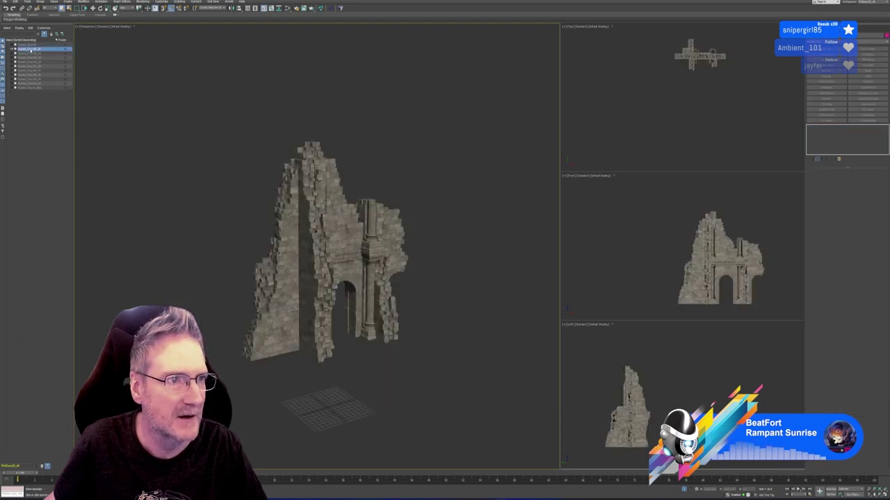
- Make a Copy clone of the unsmoothed archway wall with Edit > Clone
left_click(31, 50)
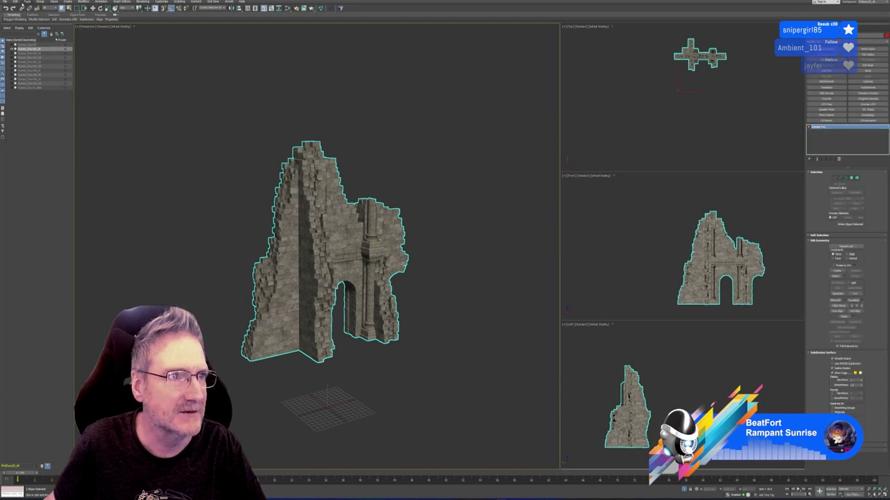
left_click(27, 2)
mouse_move(15, 3)
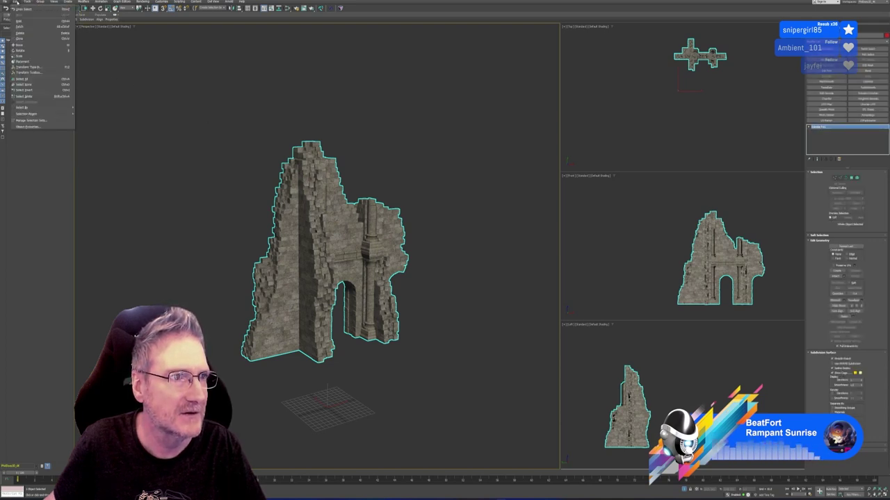
left_click(21, 39)
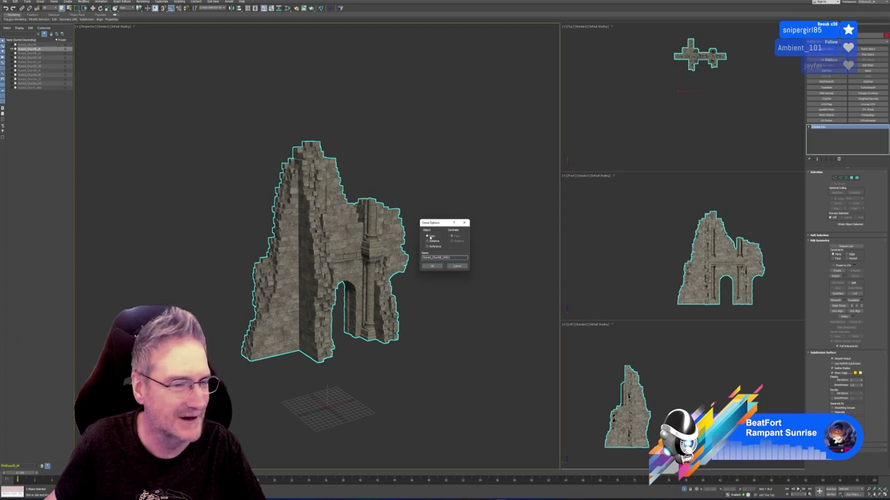
left_click(431, 266)
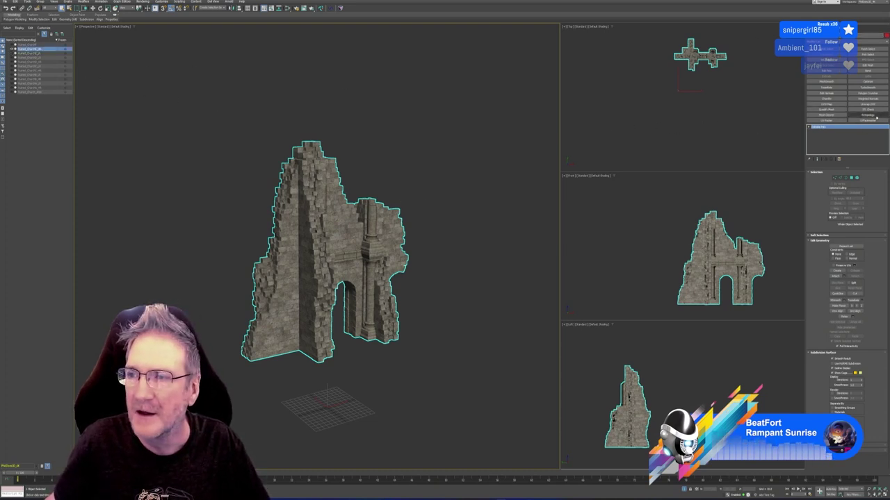
- Add Quadify Mesh and TurboSmooth to the copy and collapse the whole stack
left_click(836, 115)
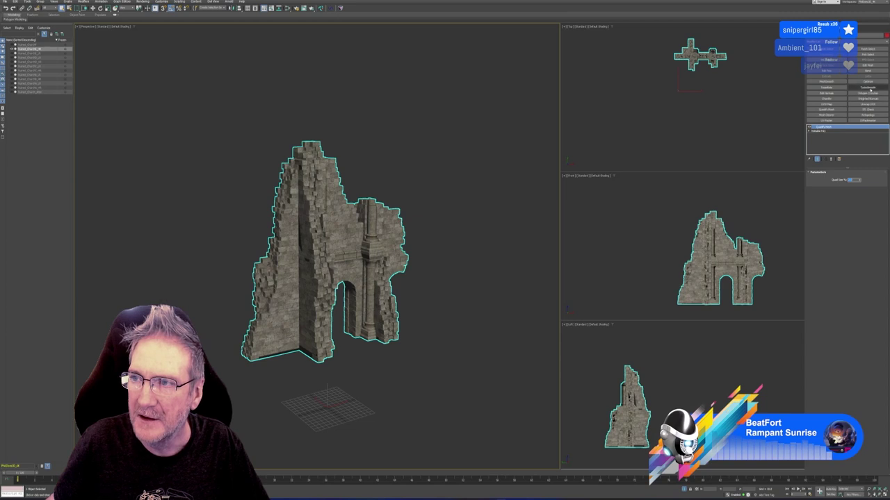
left_click(862, 121)
right_click(860, 127)
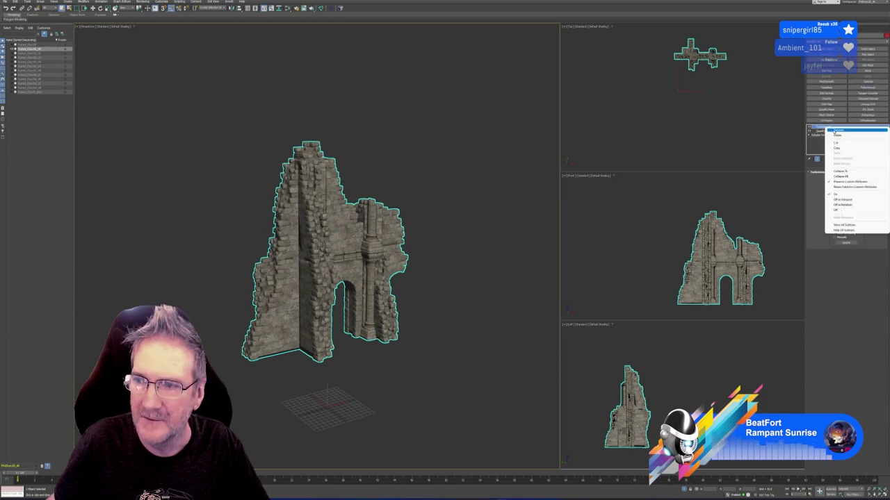
left_click(844, 177)
key("Return")
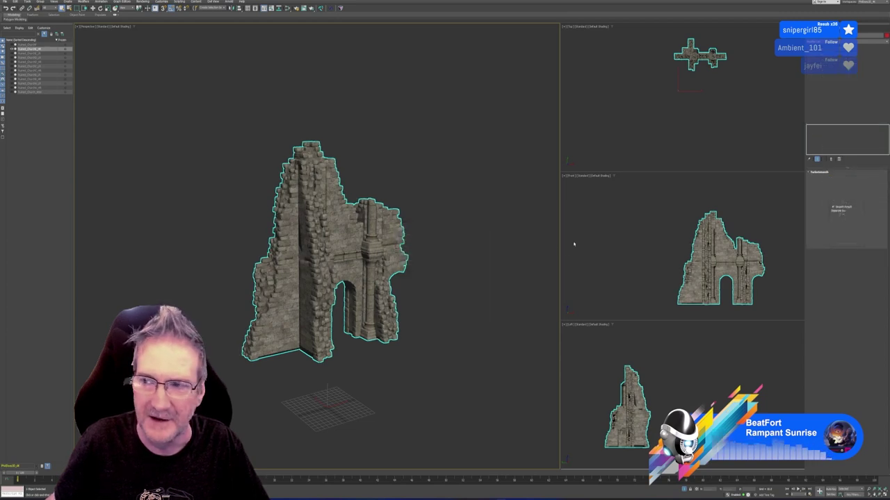
- Convert the collapsed wall copy to an Editable Poly and reselect it
right_click(820, 128)
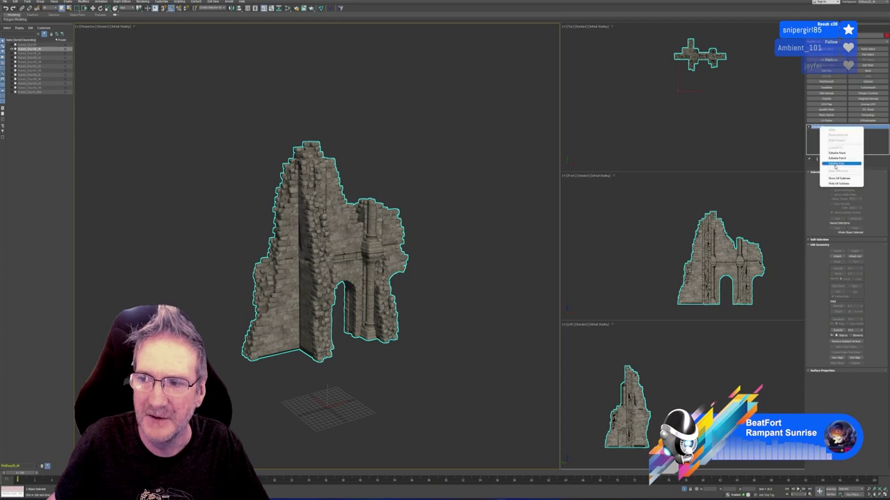
left_click(840, 164)
left_click(734, 74)
left_click(723, 58)
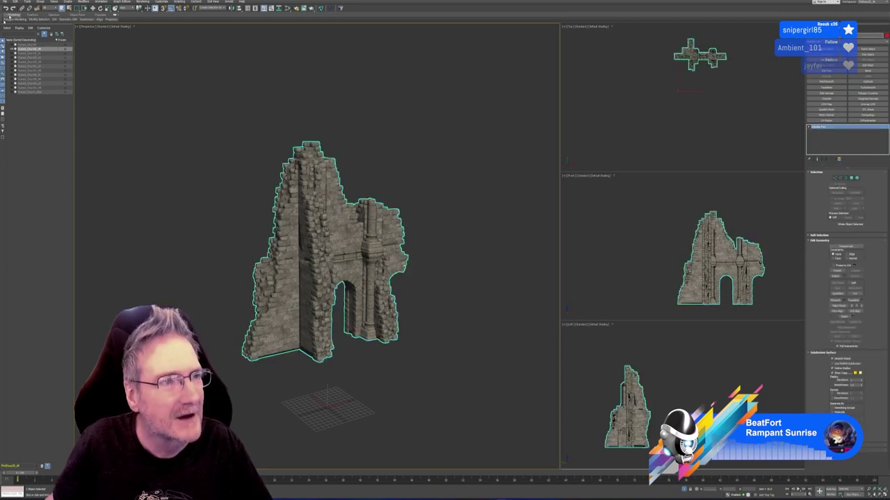
left_click(6, 2)
- Export the selected wall piece as FBX into the Exports folder, replacing the existing file
mouse_move(21, 71)
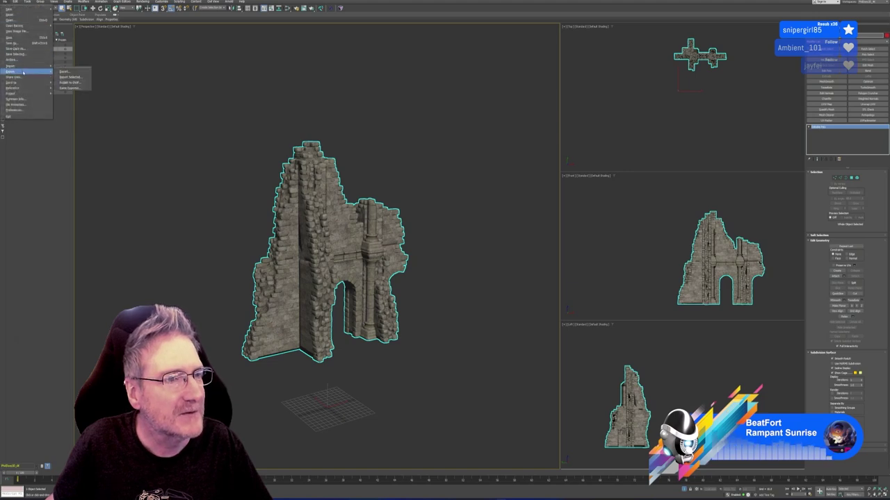
left_click(70, 77)
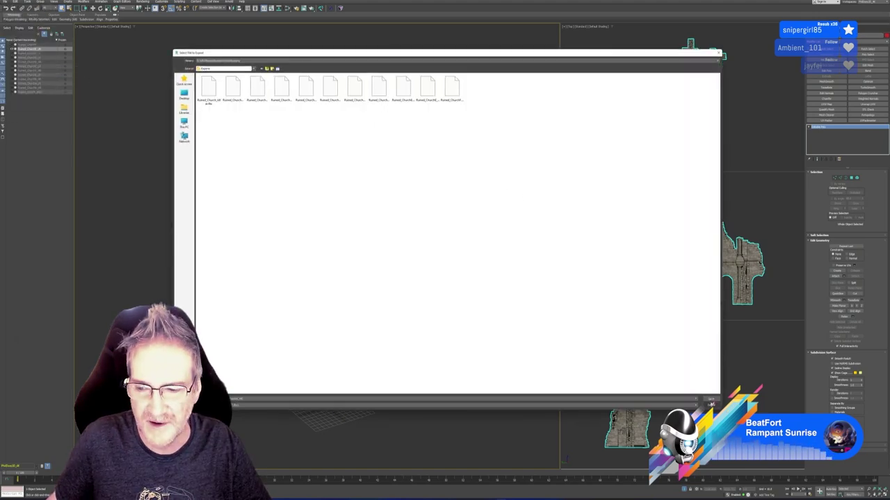
left_click(710, 399)
left_click(472, 257)
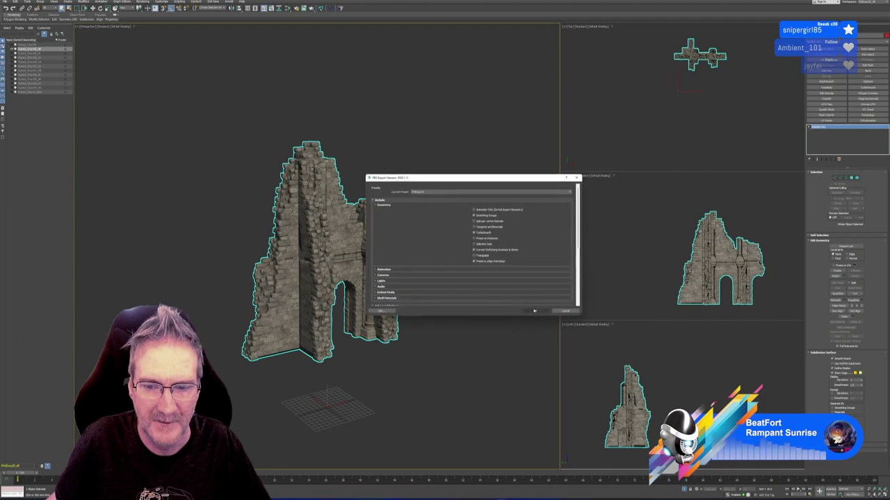
left_click(535, 310)
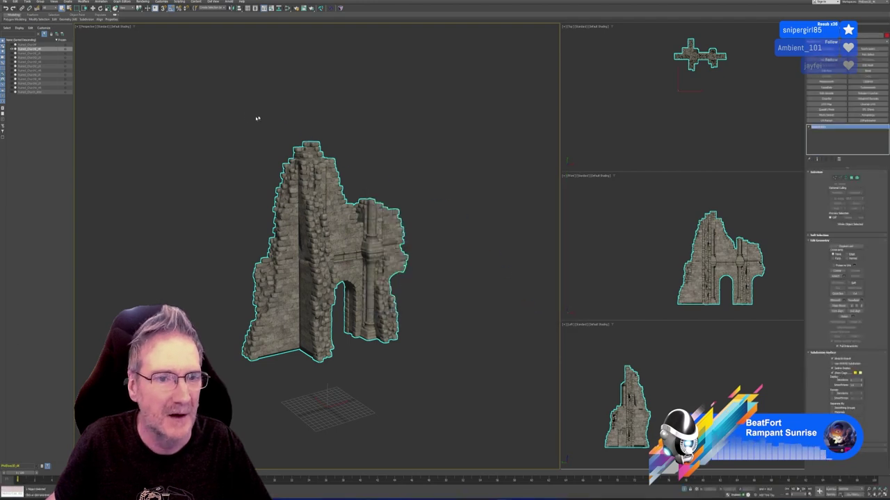
- Hide the exported piece, select the next one, and export it as FBX to Exports
left_click(13, 57)
left_click(13, 52)
left_click(31, 53)
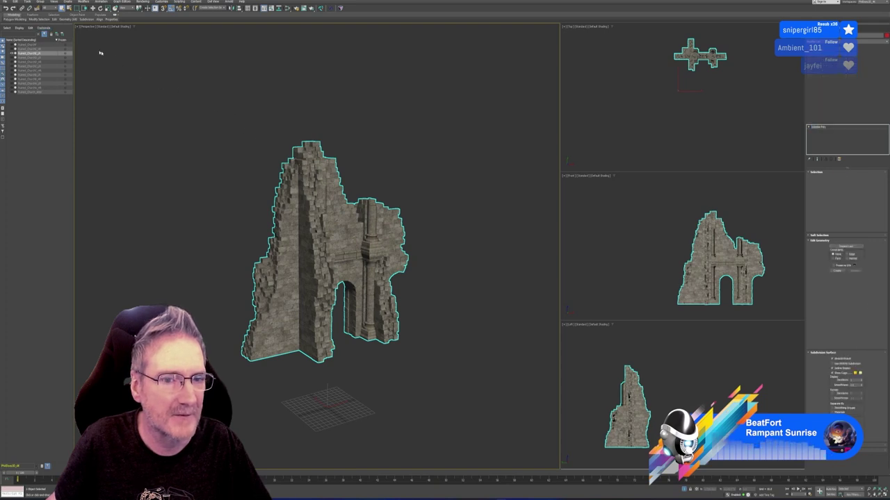
left_click(3, 3)
mouse_move(20, 71)
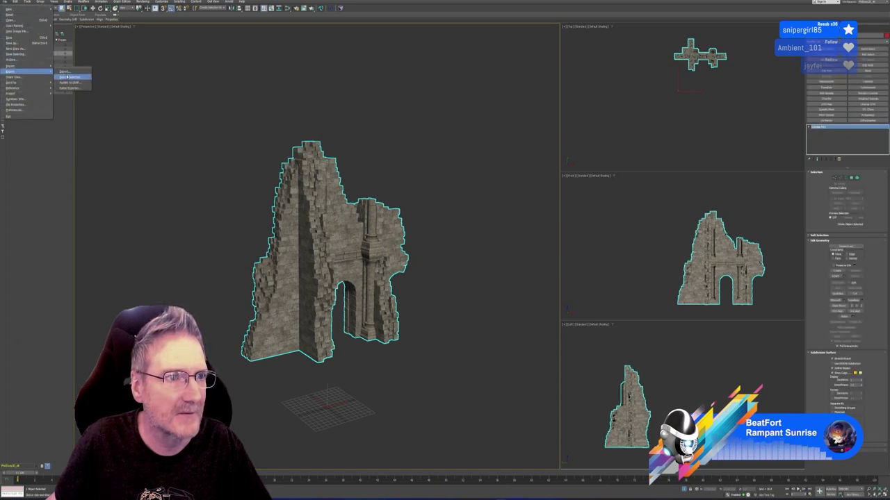
left_click(74, 77)
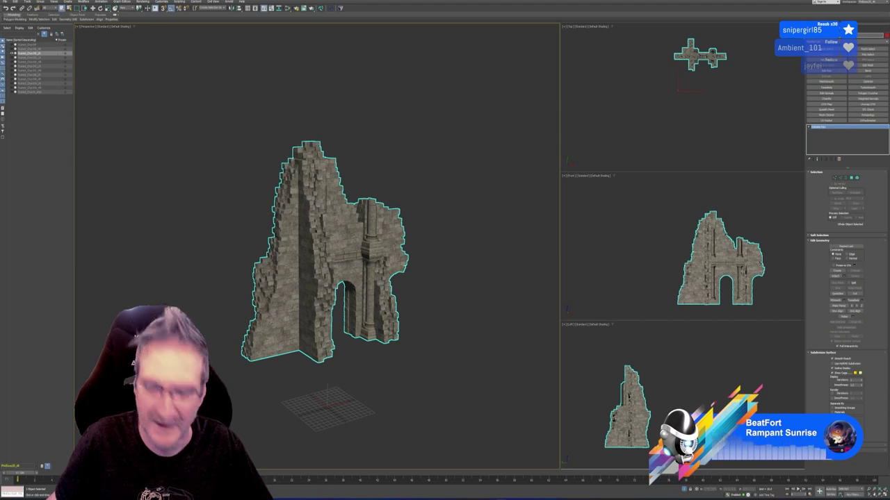
left_click(4, 3)
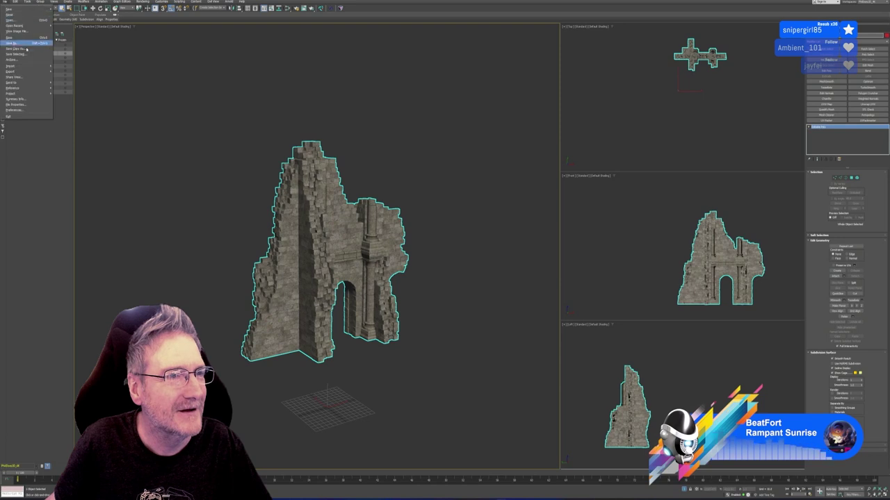
mouse_move(24, 71)
left_click(64, 77)
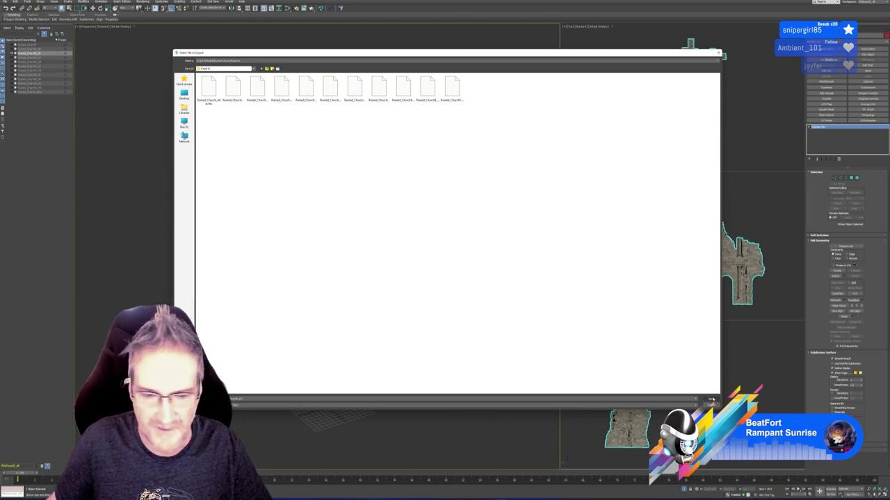
left_click(710, 399)
left_click(533, 311)
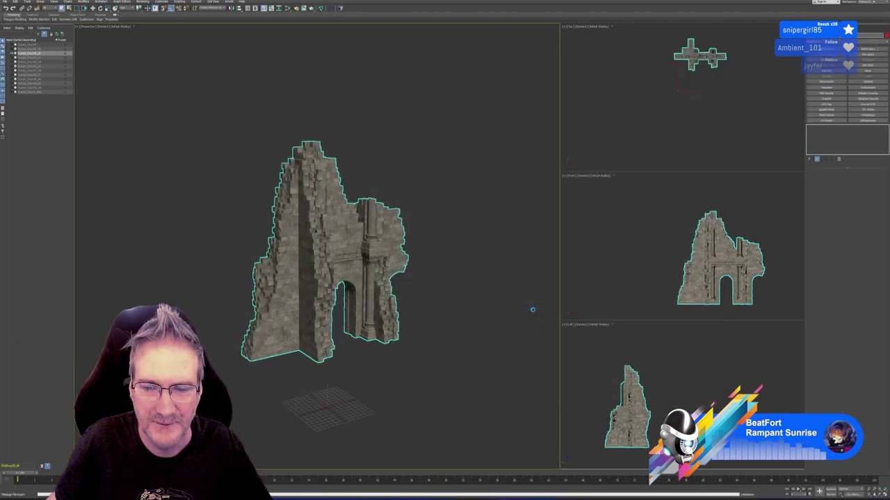
- Switch to Substance Painter and create a new 4096-resolution project from the exported wall-piece FBX
key("super+d")
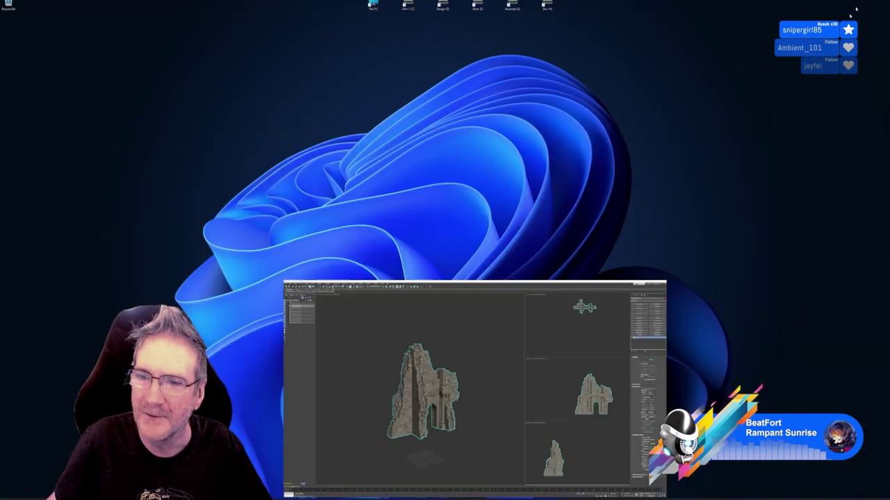
key("alt+Tab")
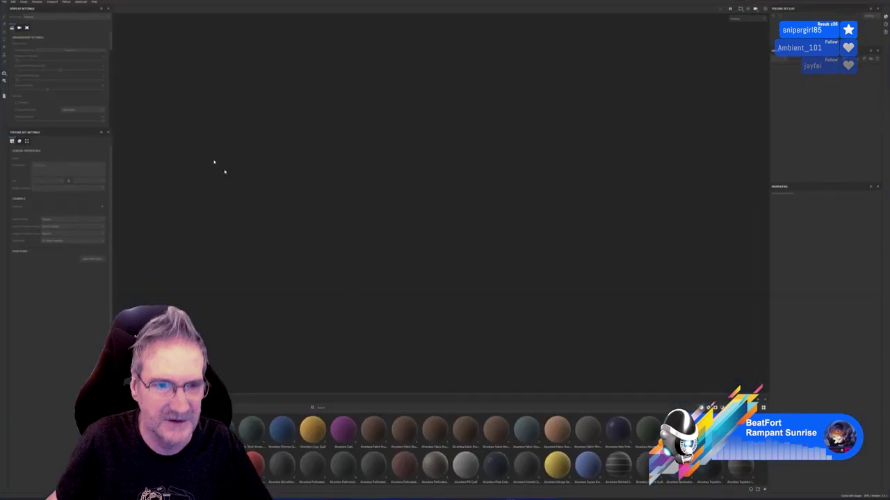
left_click(14, 2)
left_click(18, 11)
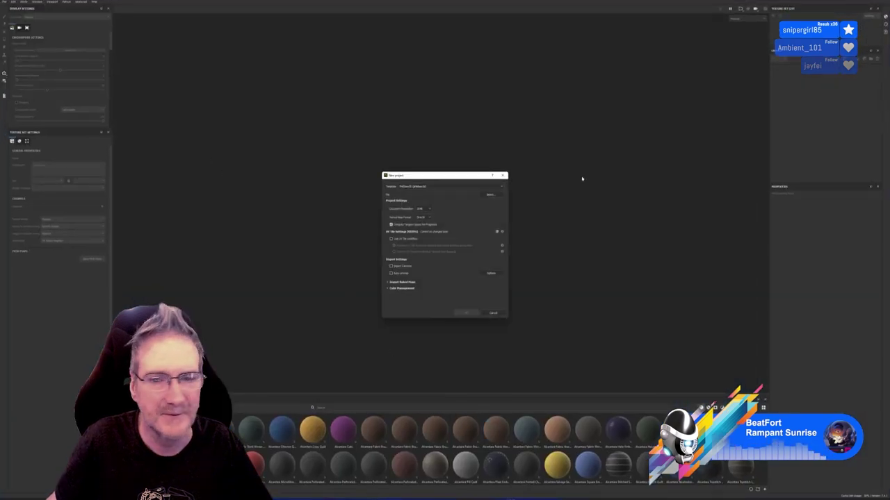
left_click(489, 195)
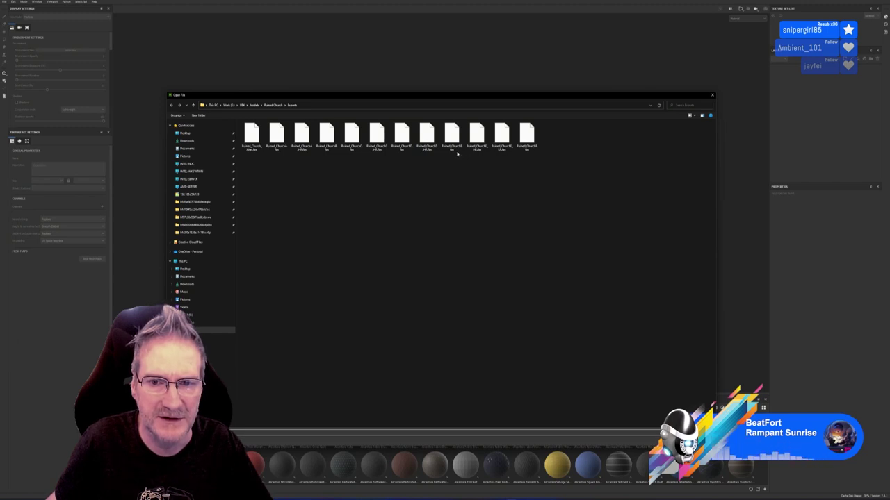
double_click(453, 146)
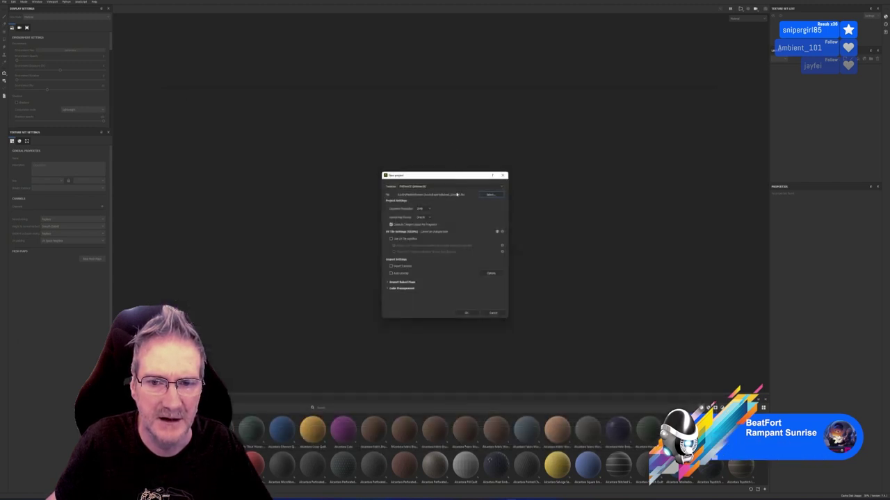
left_click(420, 238)
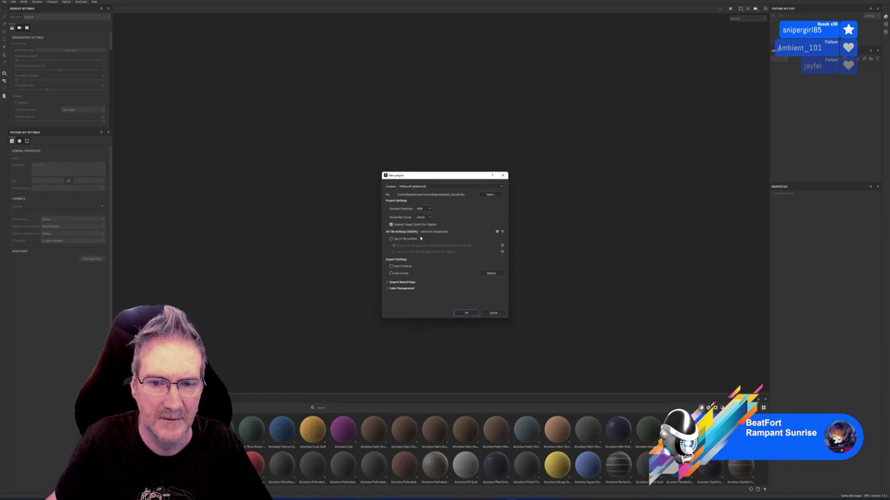
left_click(466, 313)
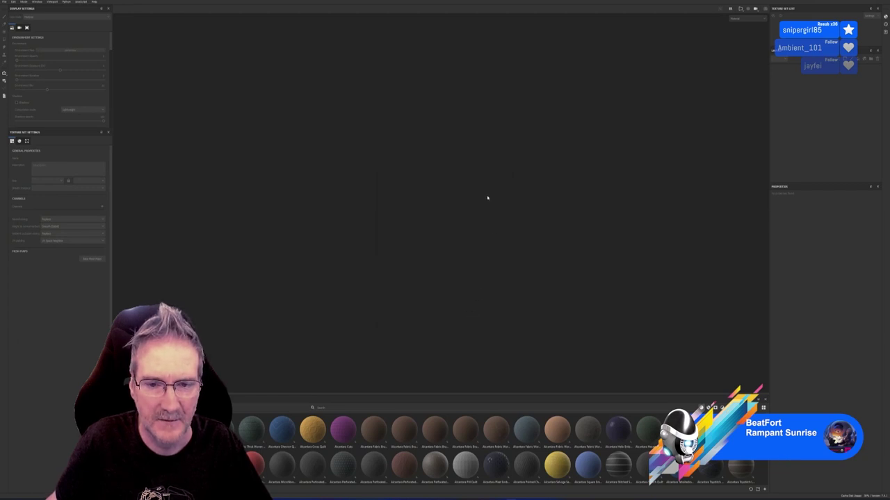
- Bake the mesh maps using Ruined_ChurchE_HR.fbx as the high-definition mesh, with the chosen output size
left_click_drag(487, 198, 528, 251, "alt")
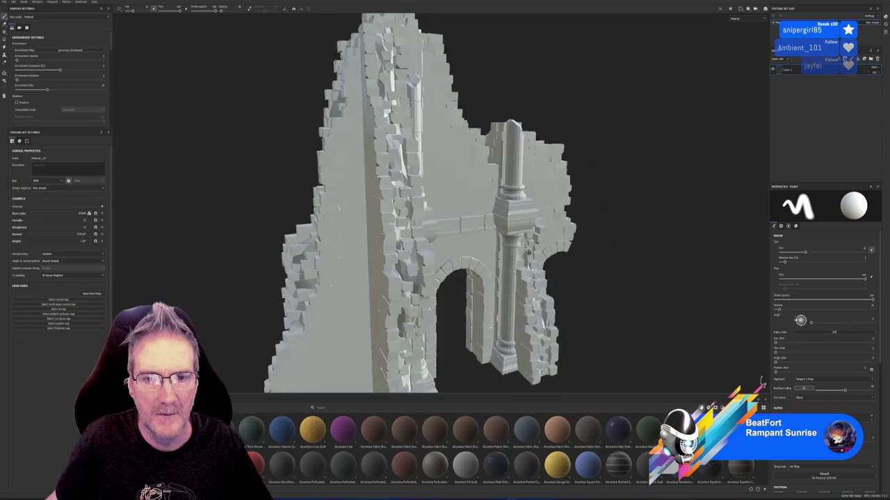
scroll(527, 252, "down", 5)
left_click_drag(417, 264, 196, 272, "alt")
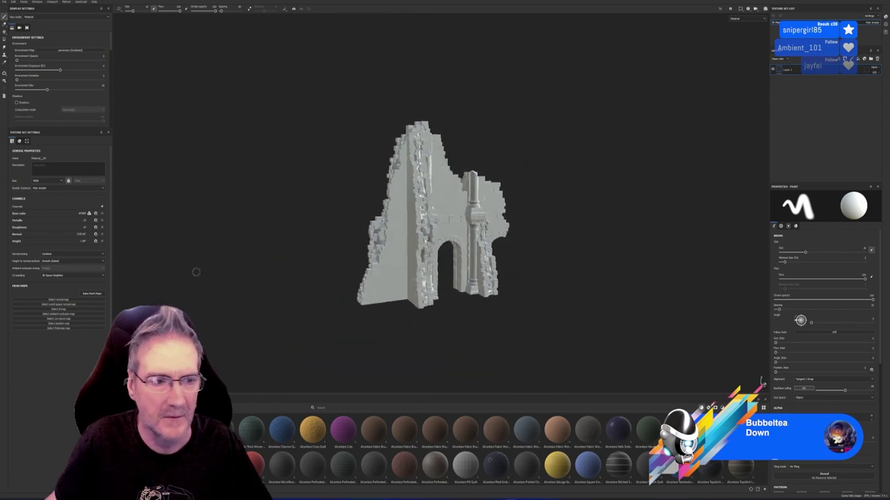
left_click(92, 294)
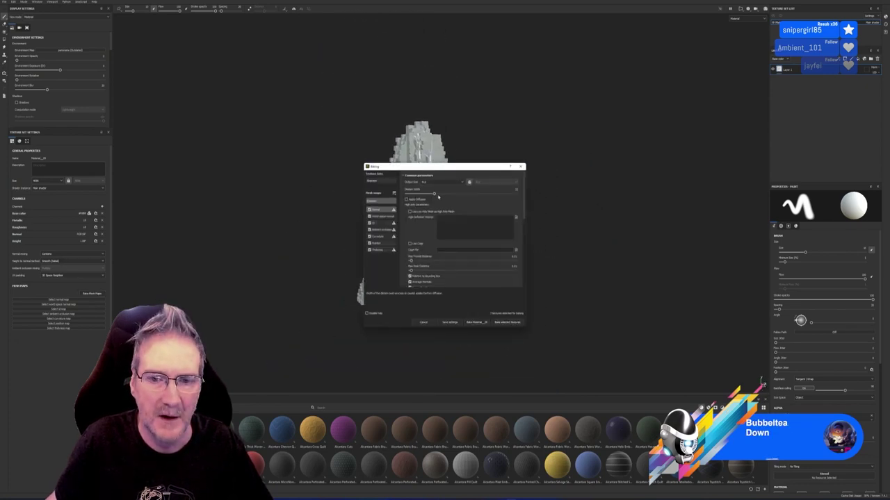
left_click(454, 183)
left_click(429, 225)
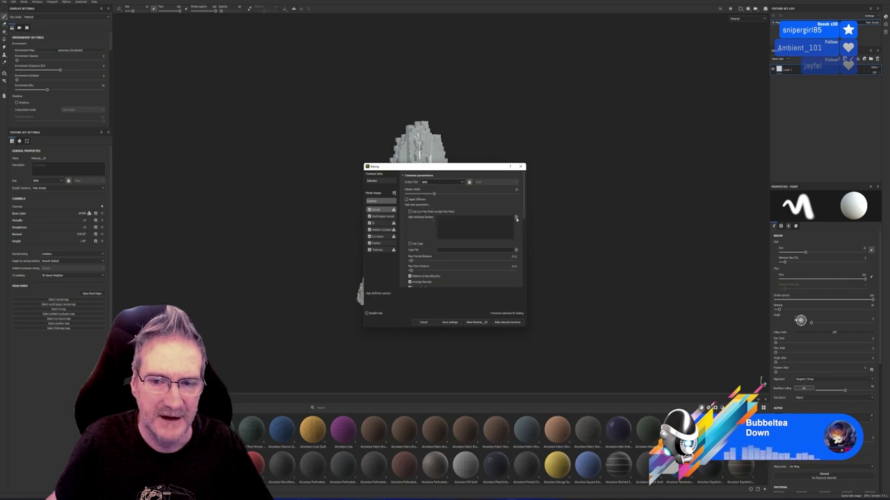
left_click(514, 217)
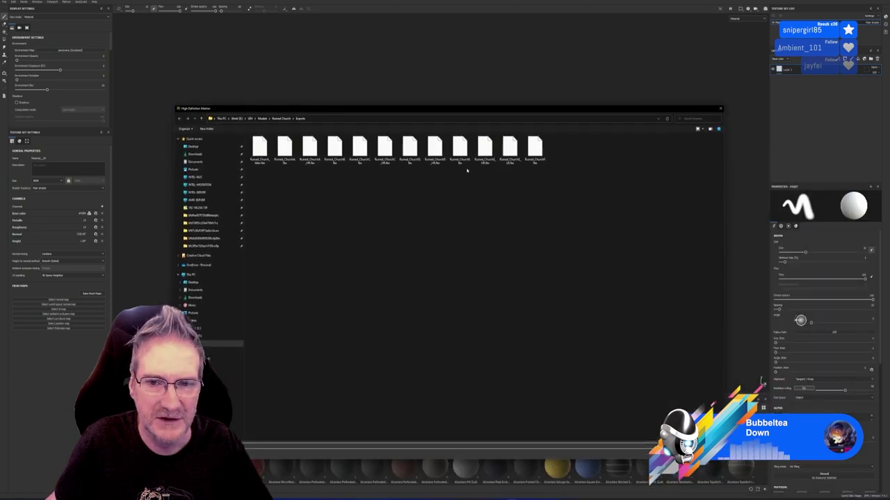
double_click(486, 153)
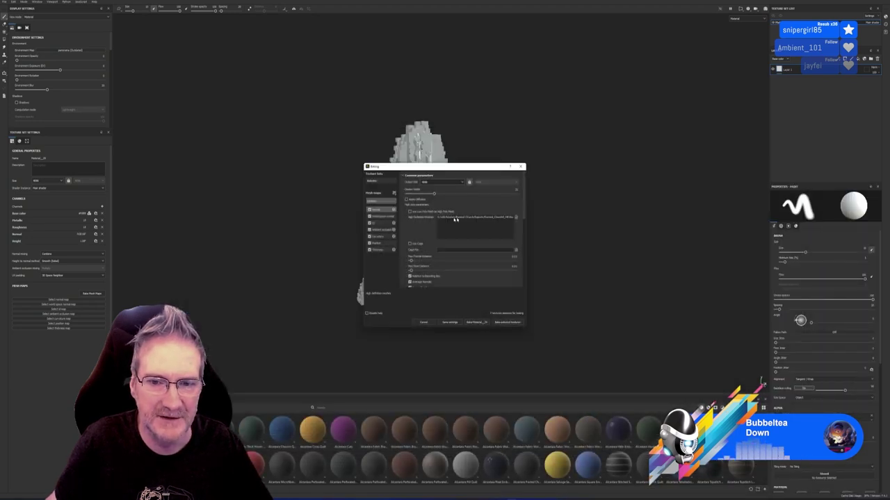
left_click(506, 322)
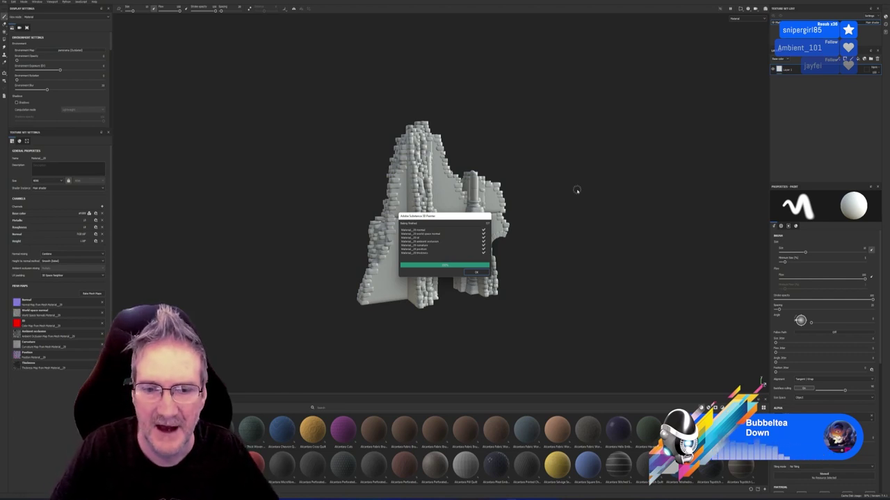
- Dismiss the completed bake report and view the fully baked wall piece
left_click(486, 273)
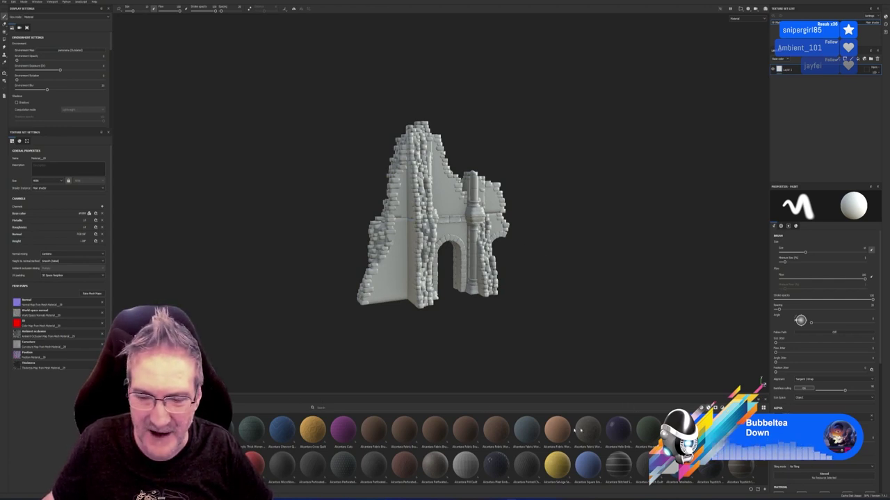
scroll(580, 431, "down", 5)
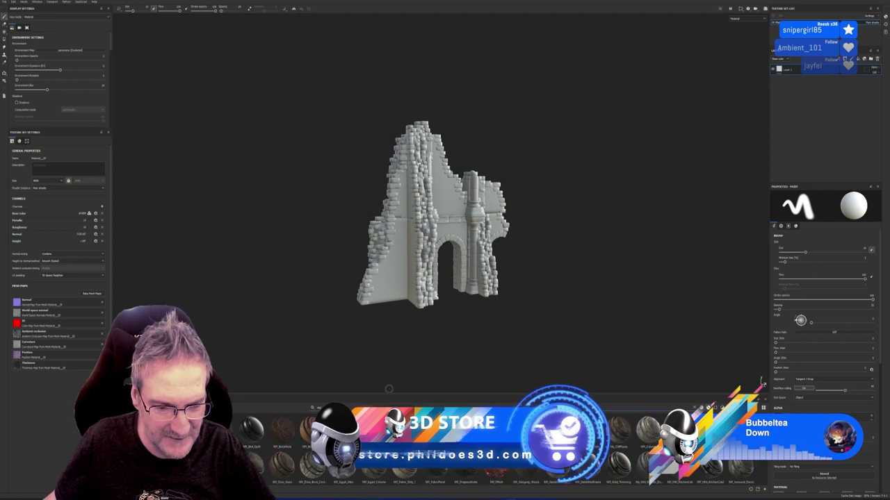
- Filter the shelf to the custom MM_ materials and drop the ruined-church stone smart material onto the wall
left_click(283, 486)
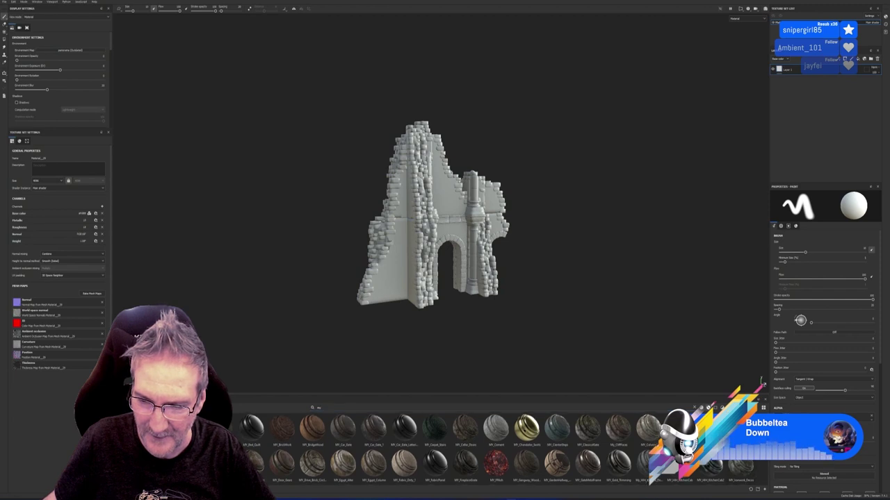
scroll(466, 449, "down", 2)
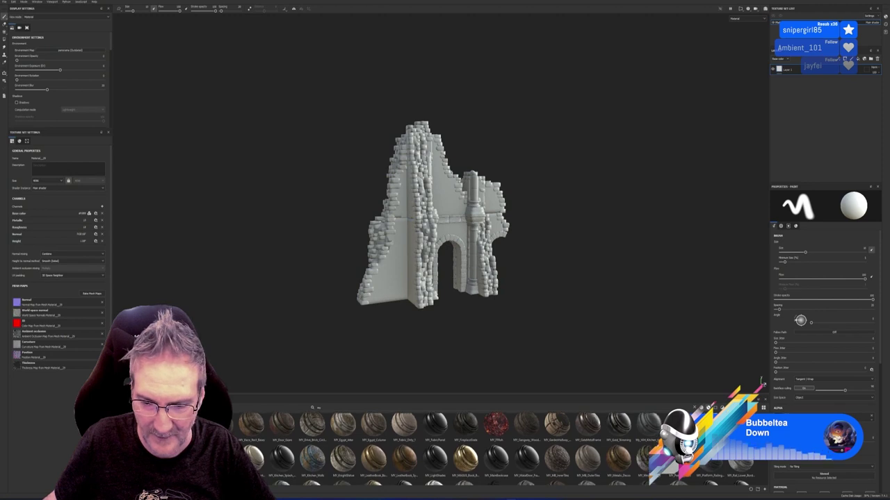
scroll(466, 449, "down", 2)
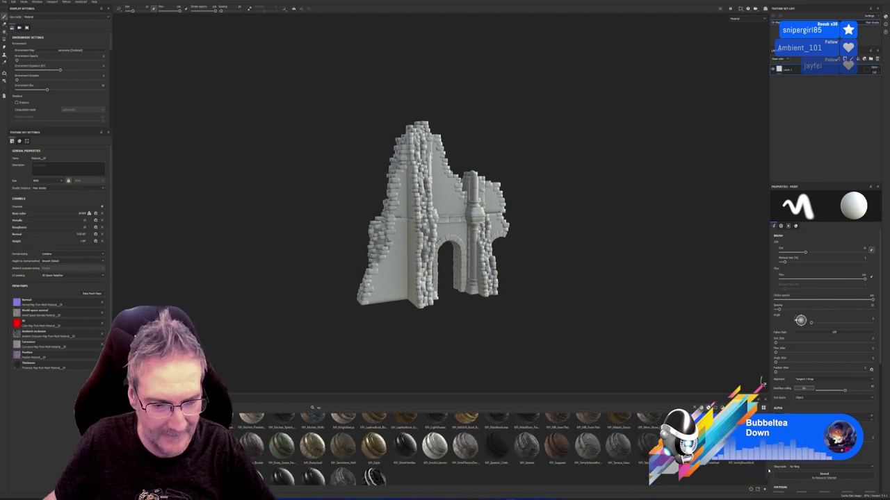
scroll(466, 449, "down", 1)
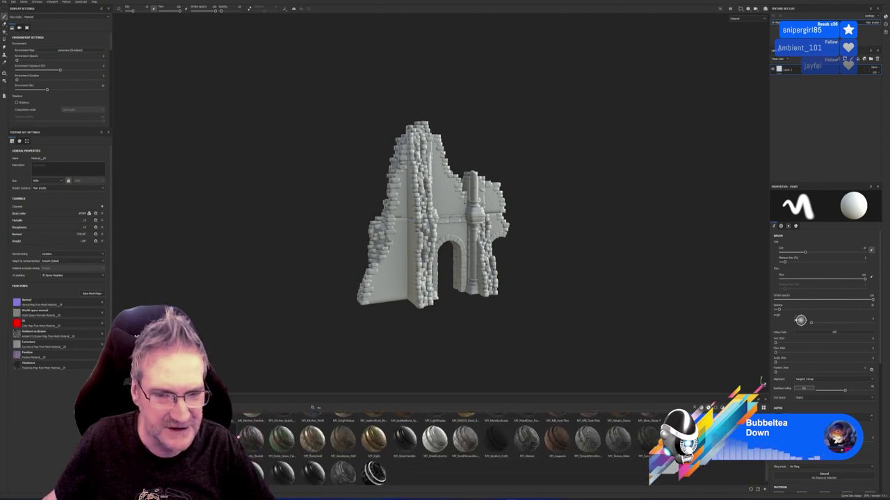
left_click_drag(405, 436, 427, 239)
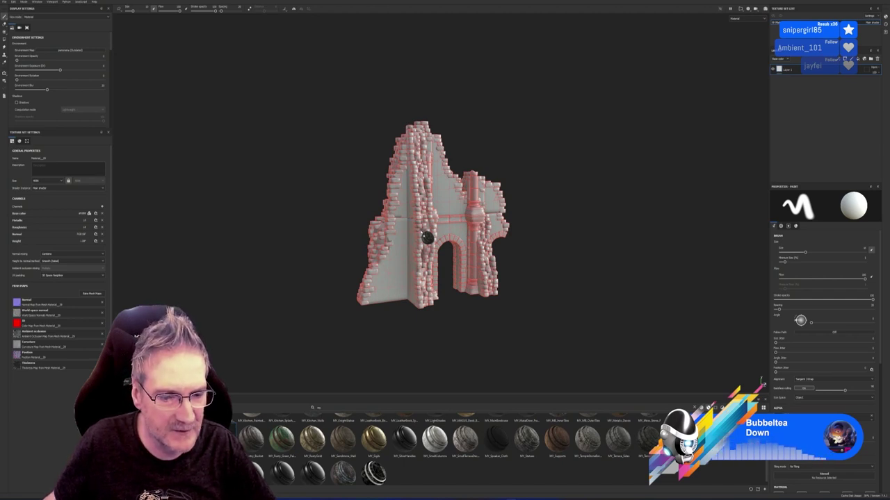
left_click_drag(427, 238, 422, 218)
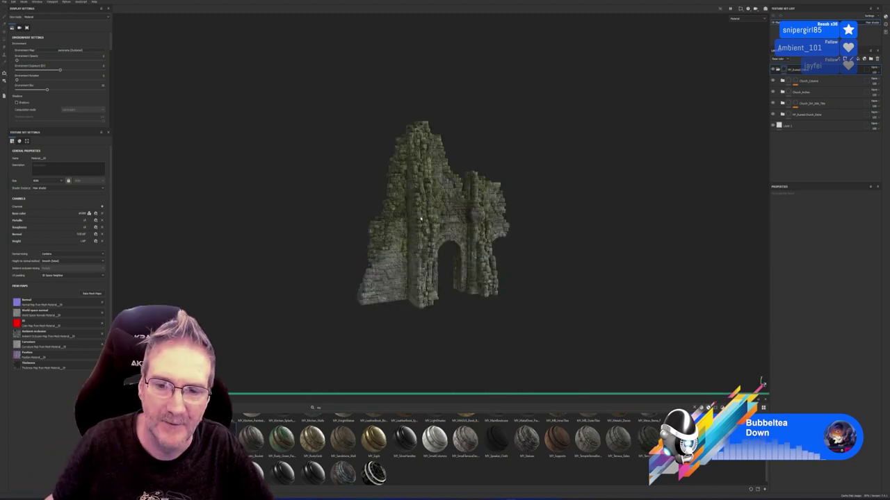
- Select and expand the Church_Arches folder in the Layers panel to reveal the temple wall layer
scroll(491, 215, "up", 3)
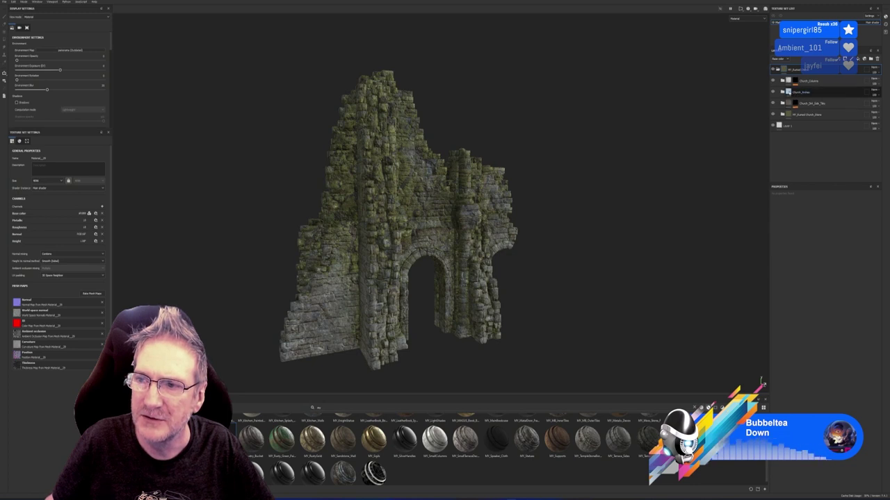
left_click(799, 92)
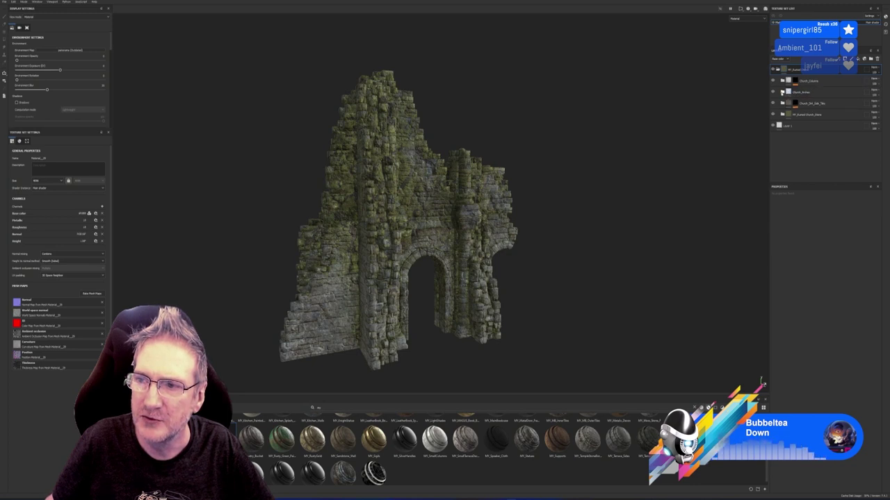
left_click(782, 92)
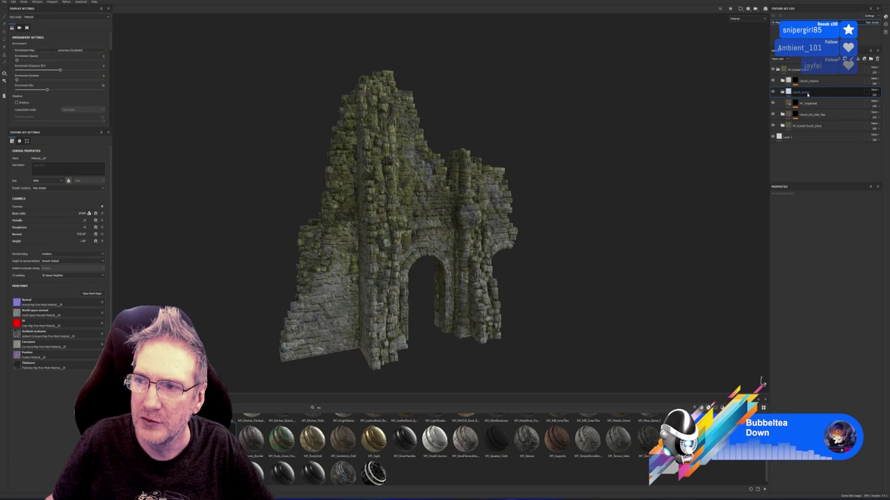
- Replace the temple wall's two selection colours with the picked red ID area, then reopen baking
left_click(796, 103)
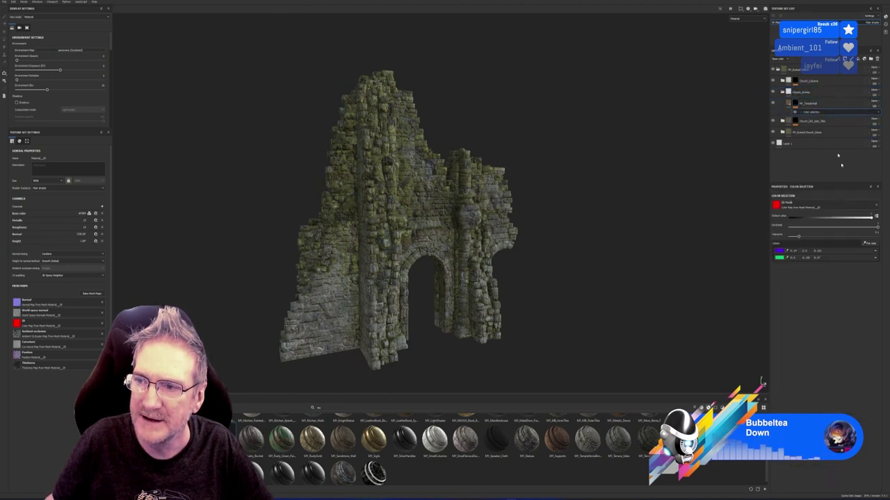
left_click(875, 258)
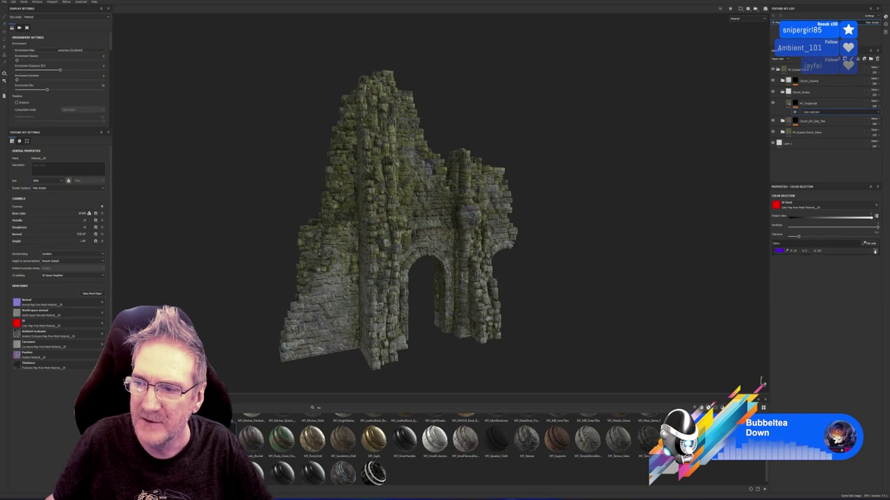
left_click(875, 251)
left_click(868, 243)
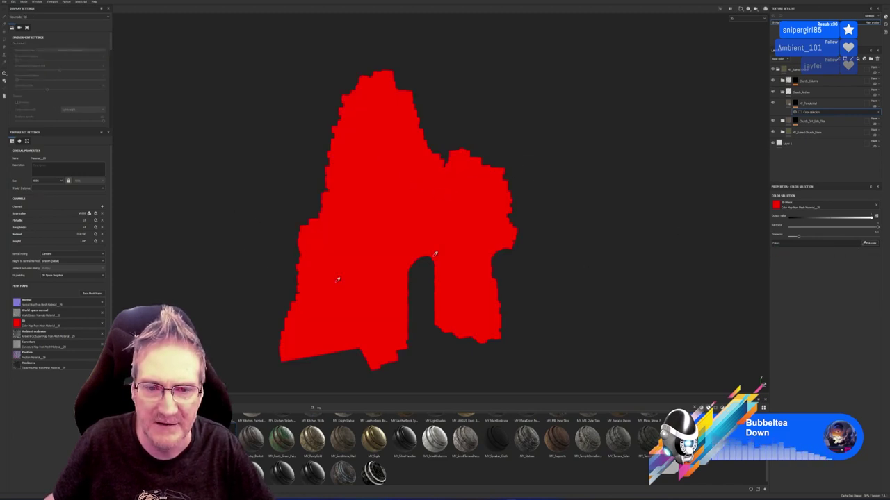
left_click(441, 211)
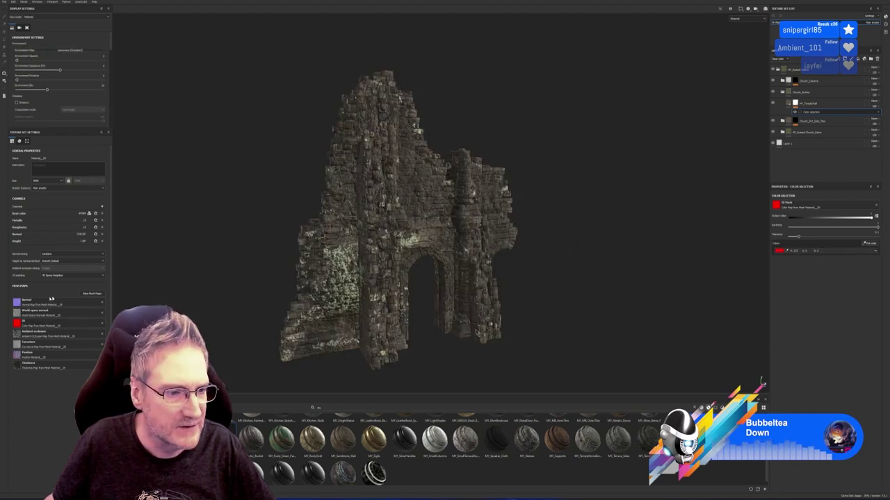
left_click(91, 293)
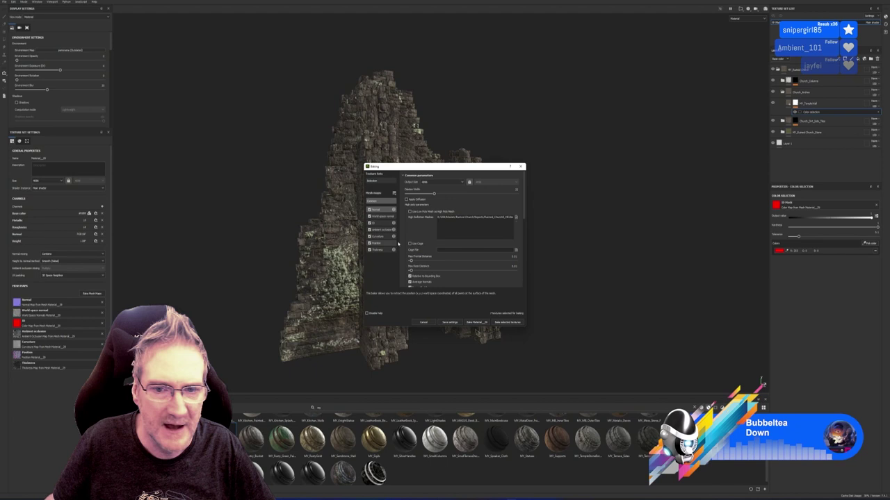
- Use the low-poly mesh as the high-poly source and disable the AO, curvature, thickness and position bakers
left_click(516, 217)
left_click(409, 211)
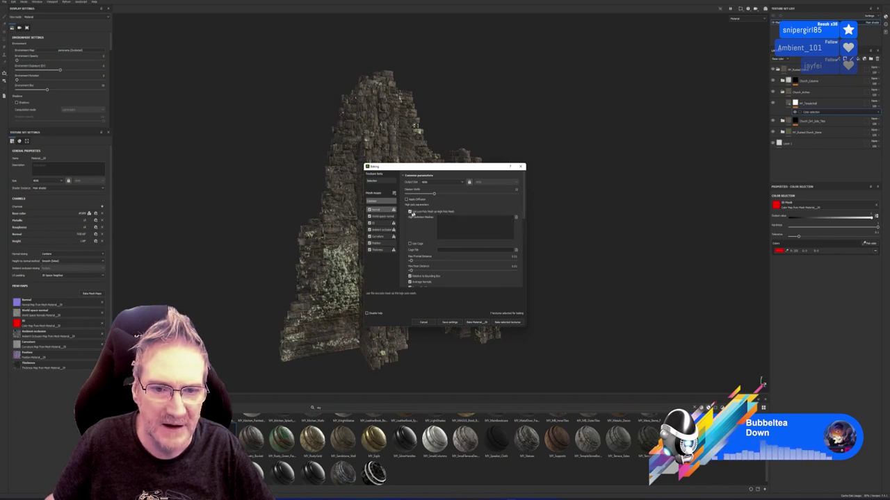
left_click(369, 229)
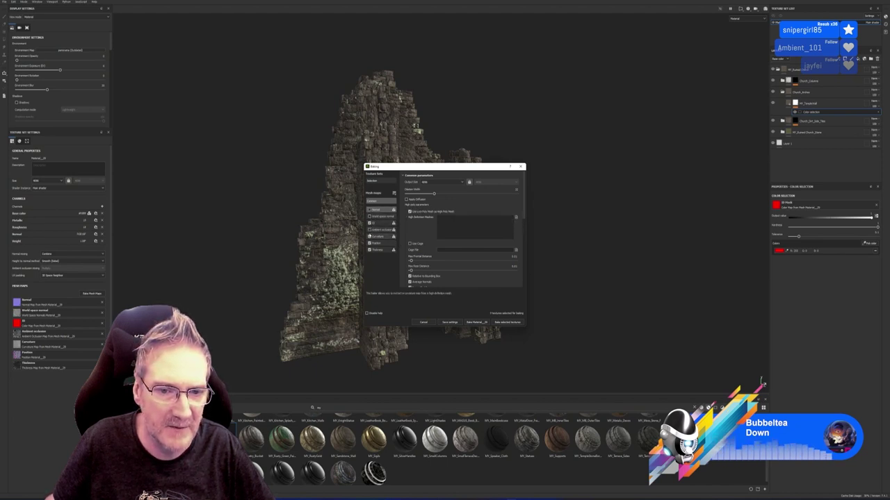
left_click(369, 236)
left_click(369, 249)
left_click(369, 243)
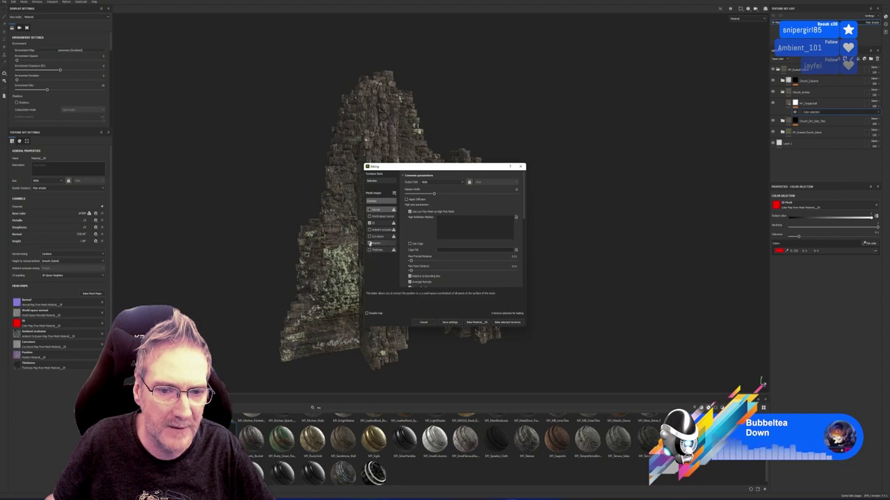
- Bake the ID map from material colour and re-key the temple wall mask to the green arch area
left_click(379, 223)
left_click(455, 183)
left_click(455, 185)
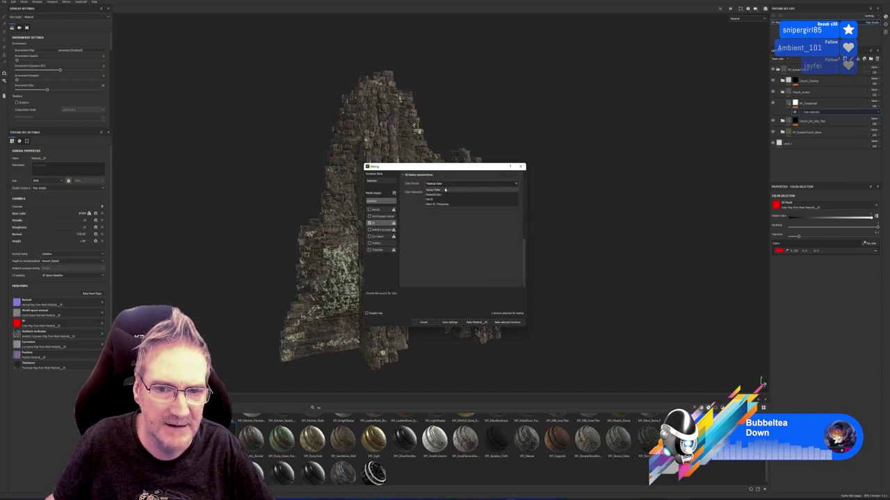
left_click(507, 322)
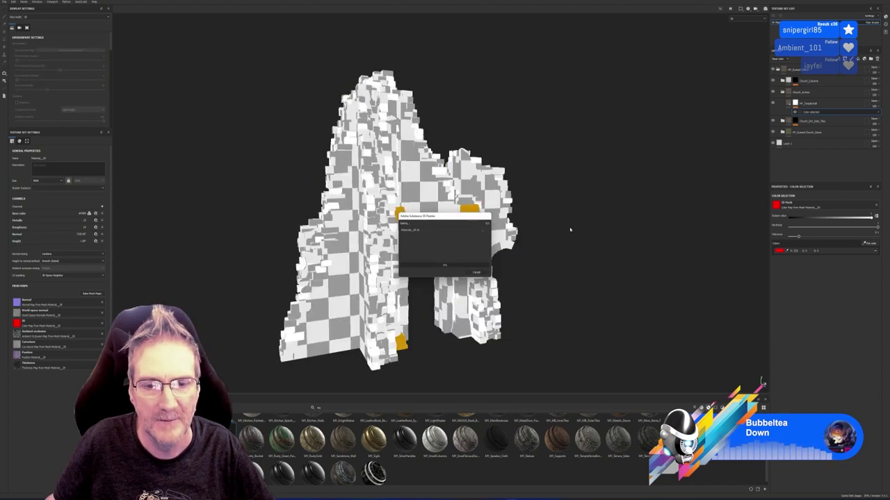
left_click(475, 273)
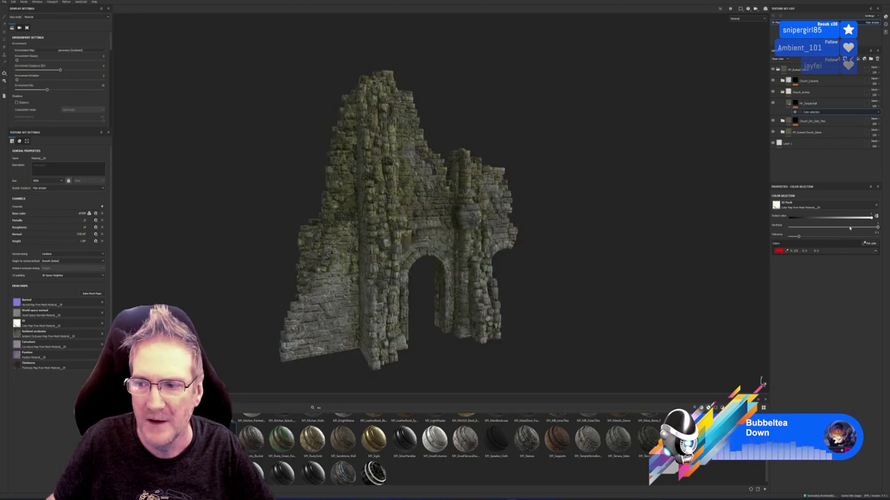
left_click(874, 251)
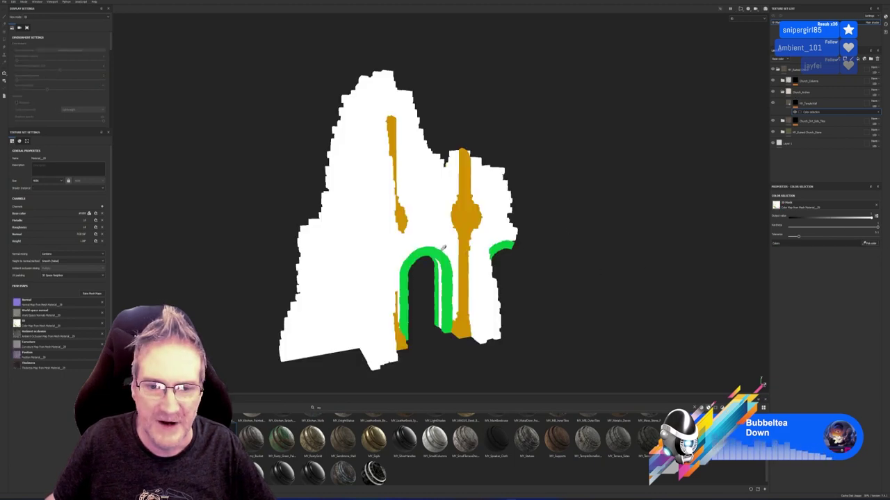
left_click(488, 266)
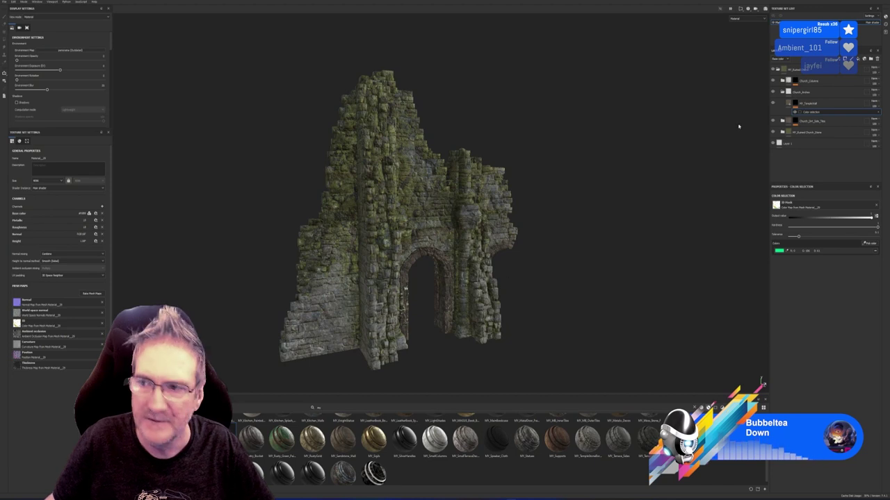
- Move the temple wall layer into Church_Arches and select Church_Column's colour selection
left_click_drag(787, 104, 785, 91)
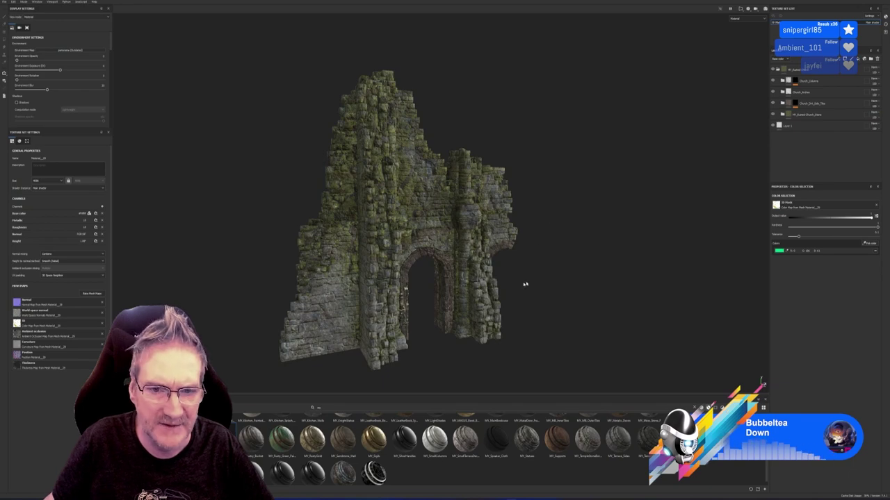
left_click_drag(525, 283, 490, 289, "alt")
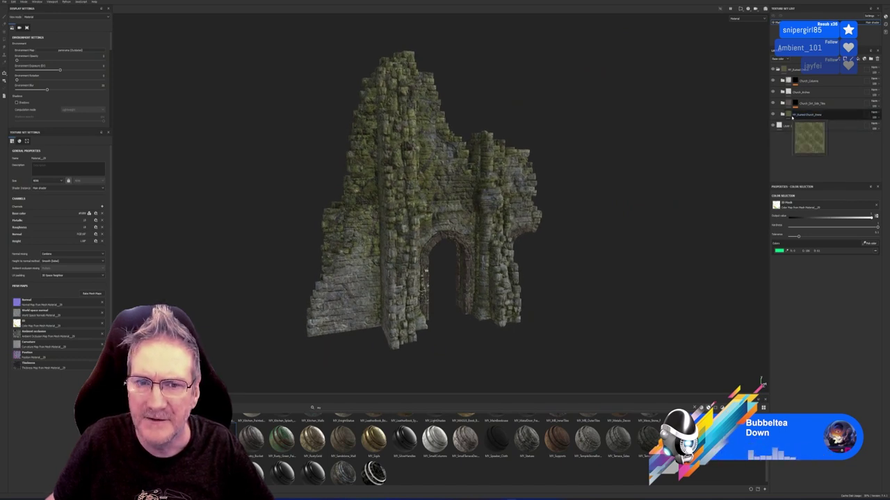
left_click(796, 81)
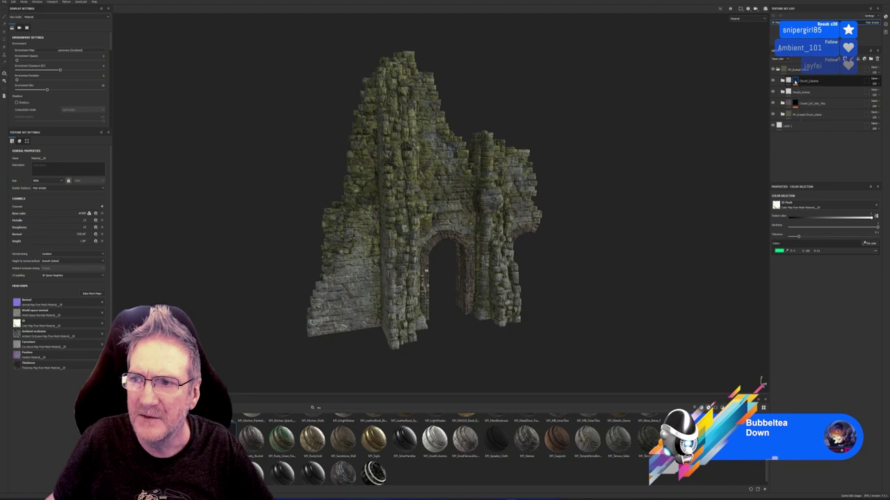
left_click(814, 91)
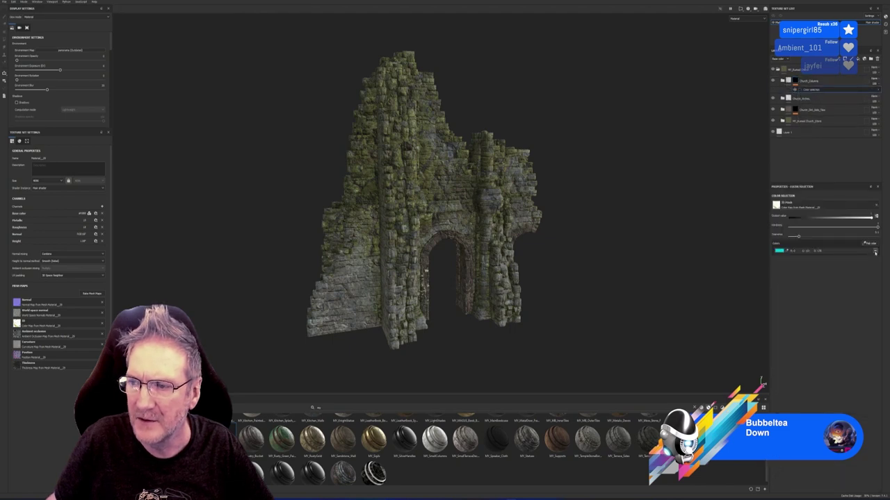
- Re-key Church_Column's colour selection to the orange column ID area and check the columns
left_click(875, 252)
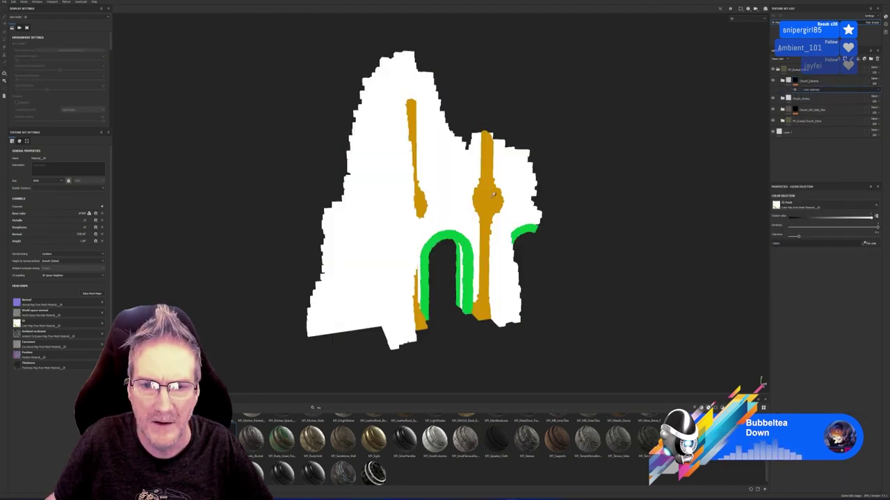
left_click(516, 235)
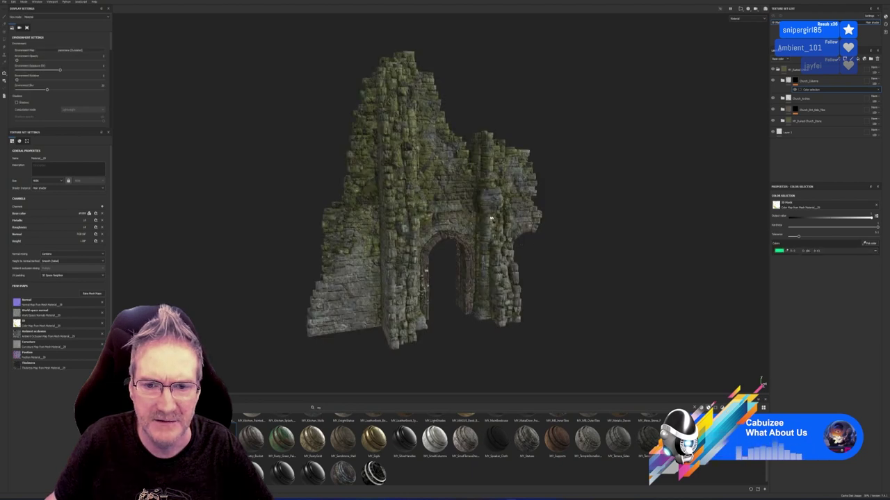
left_click(875, 252)
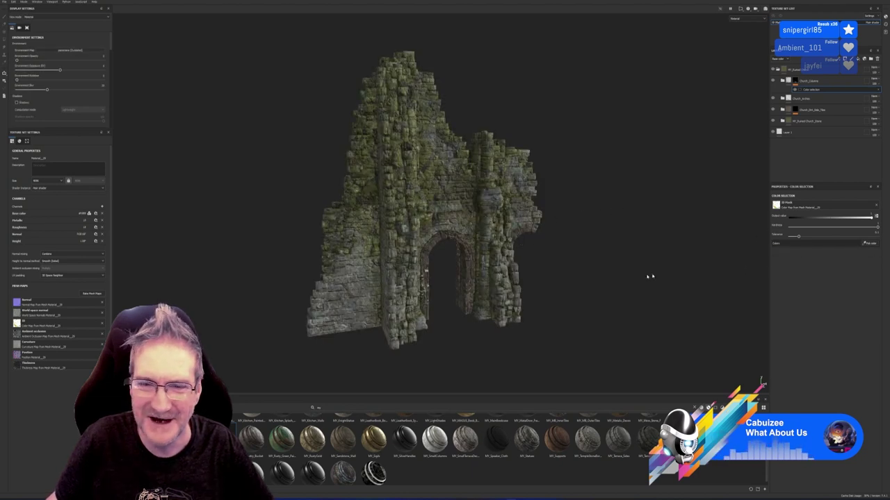
left_click(867, 245)
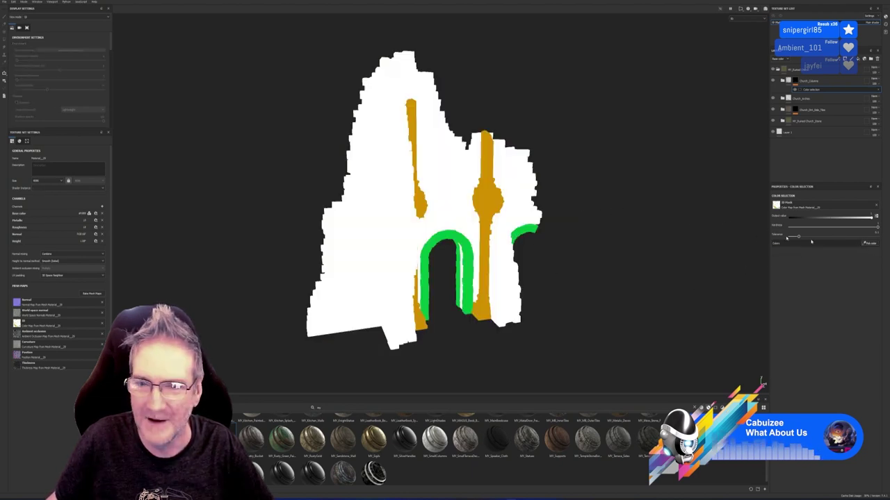
left_click(493, 200)
left_click_drag(552, 254, 408, 201, "alt")
scroll(501, 260, "down", 3)
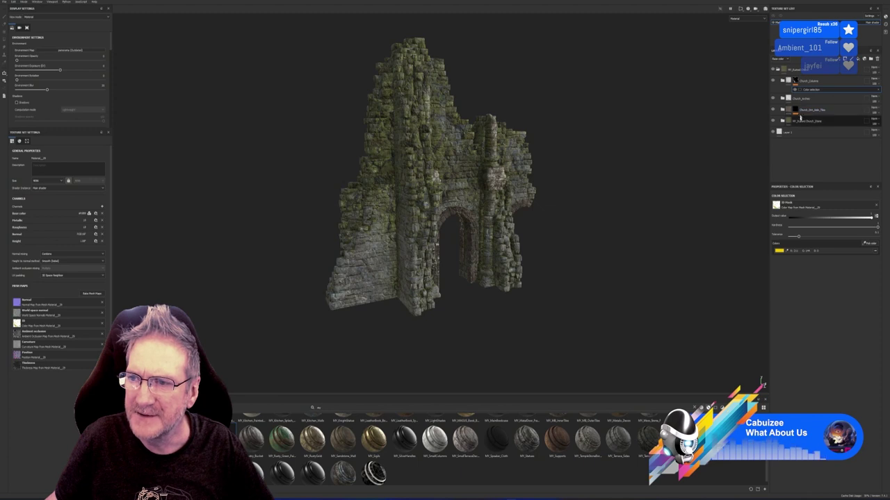
left_click(799, 122)
left_click(783, 121)
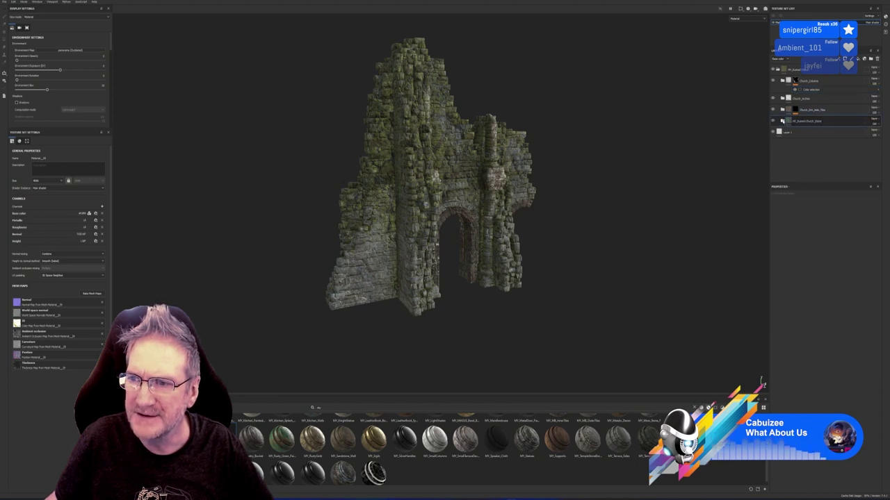
left_click(795, 132)
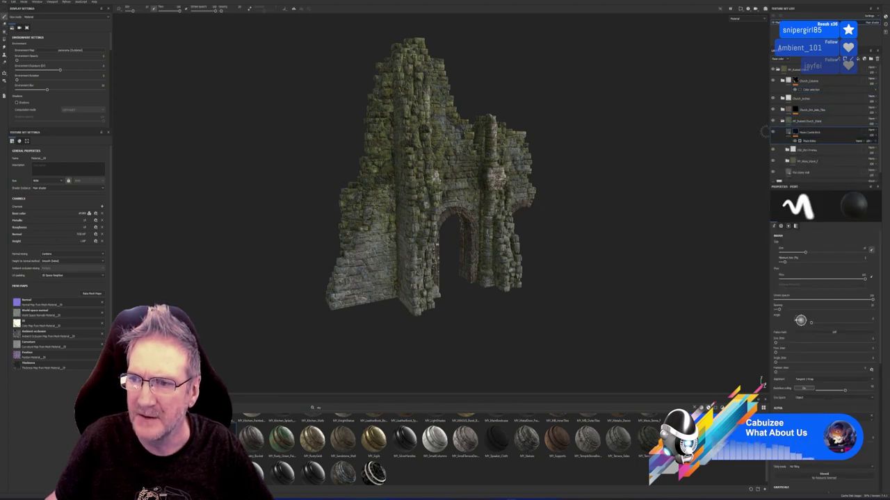
left_click(783, 121)
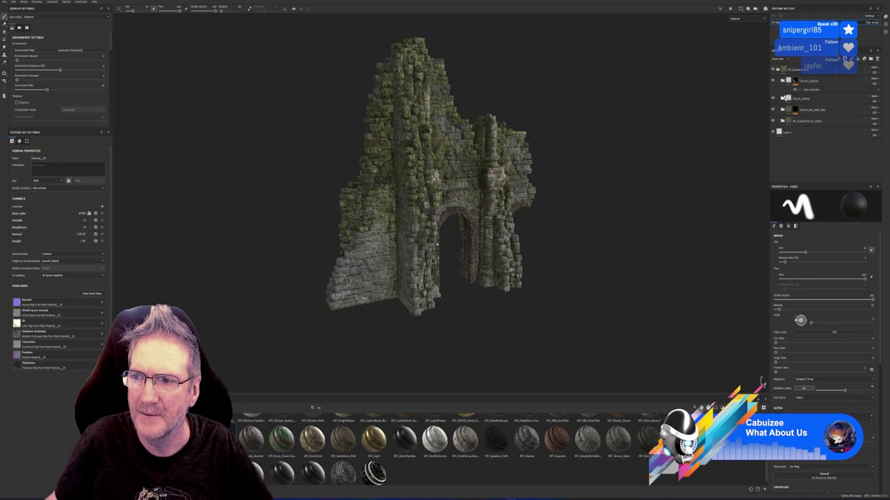
key("Delete")
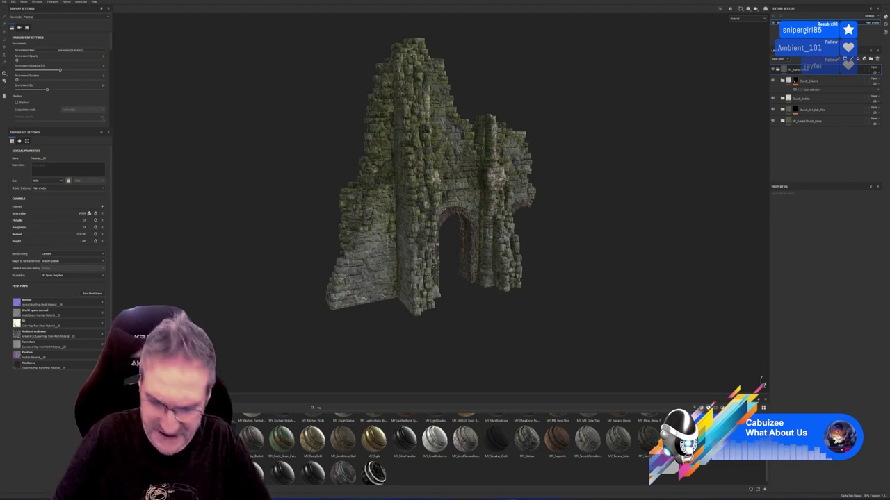
type("Church")
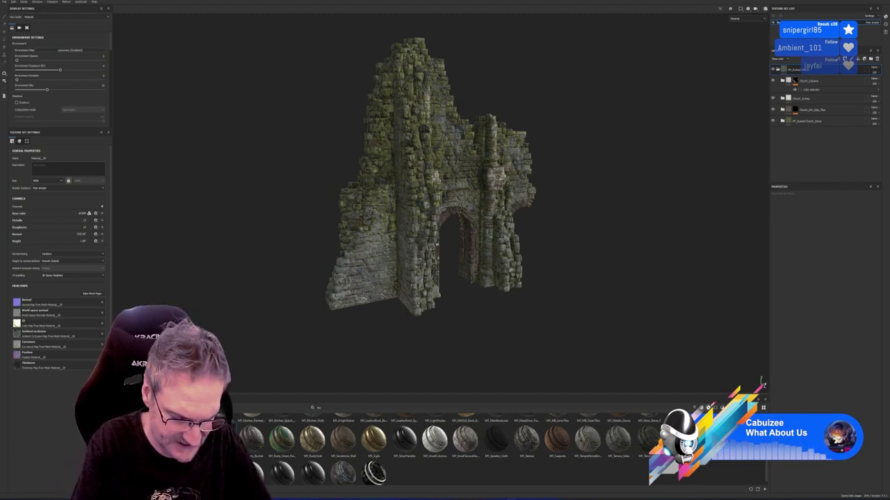
type("Ruined_Church")
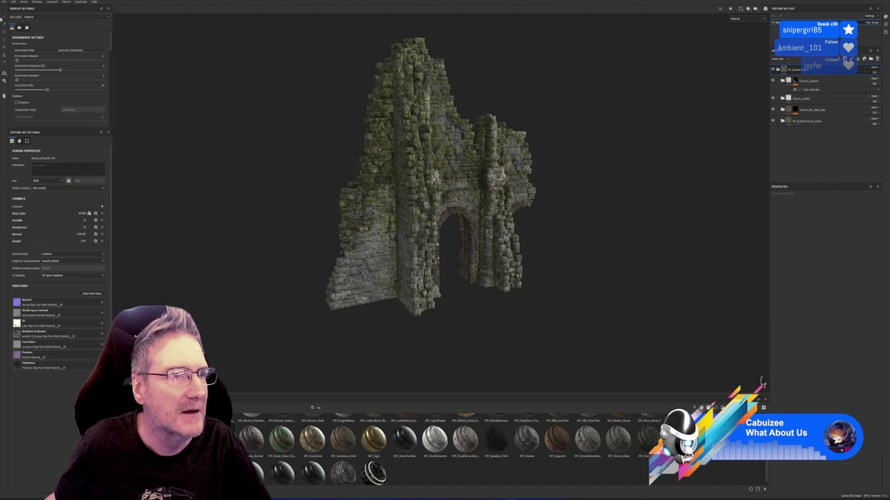
- Start a texture export with output folder Work (E:) > UE4 > Models > Ruined Church, and open File Explorer
left_click(13, 2)
left_click(26, 81)
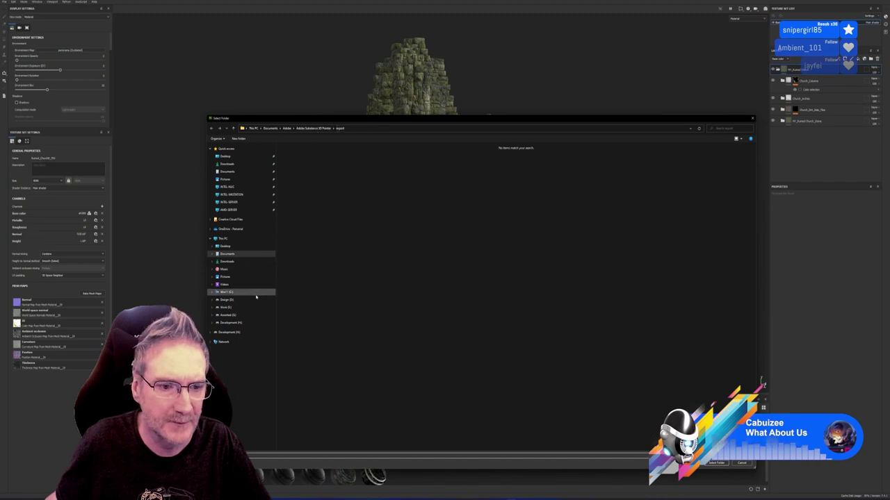
left_click(226, 307)
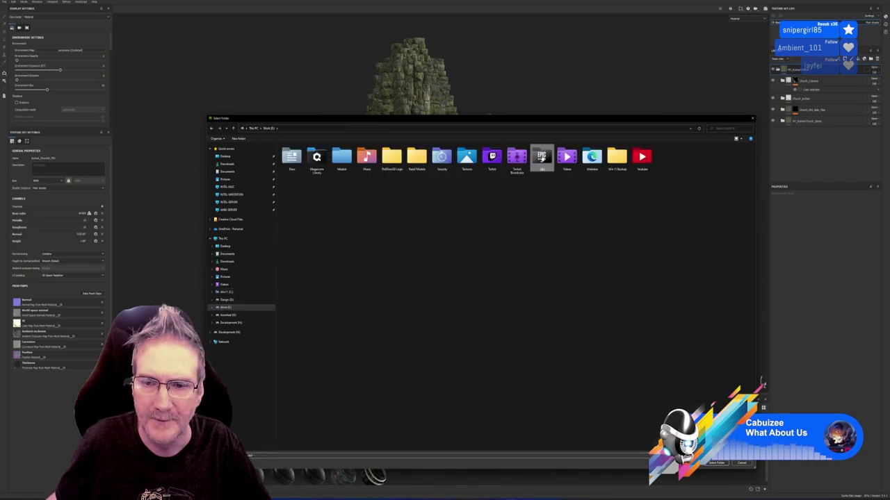
double_click(542, 157)
left_click(418, 158)
double_click(417, 158)
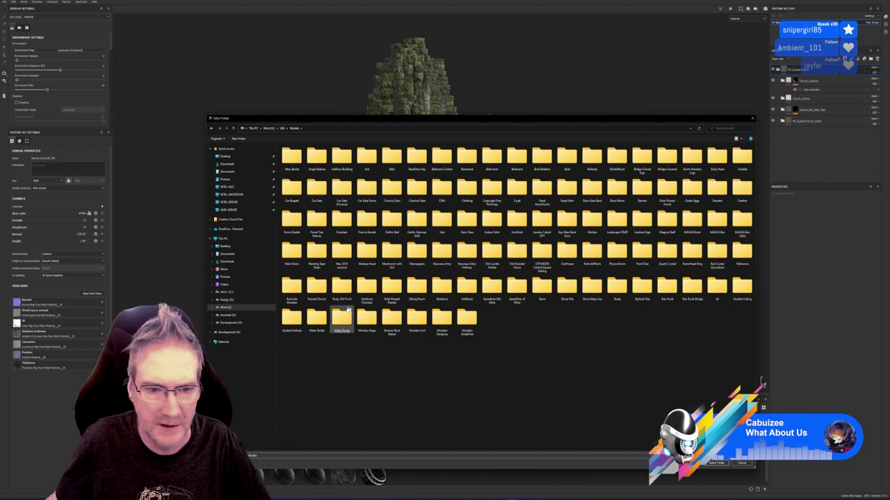
double_click(316, 291)
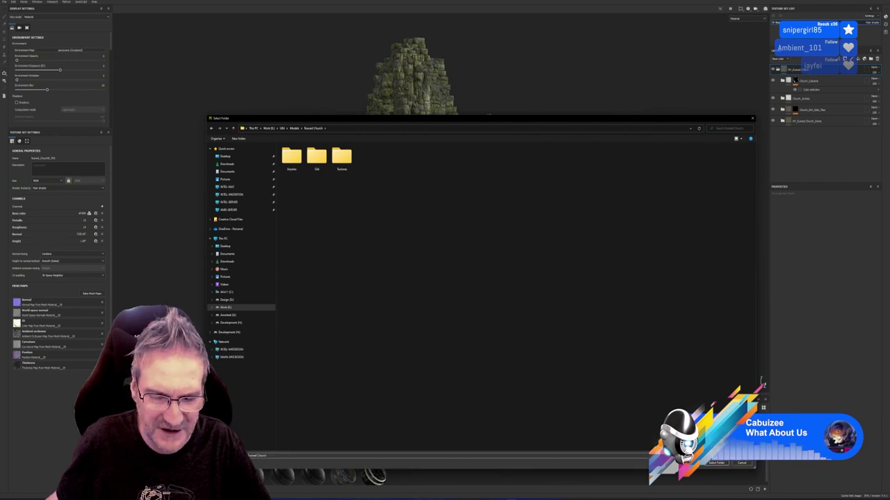
key("super+e")
- Browse Work (E:) > UE4 > Models > Ruined Church and look inside the Exports and Textures folders
double_click(379, 132)
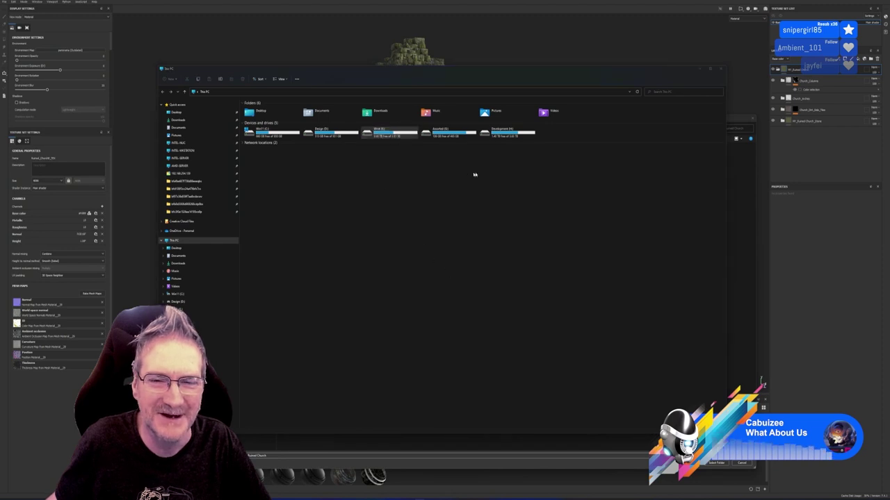
double_click(505, 119)
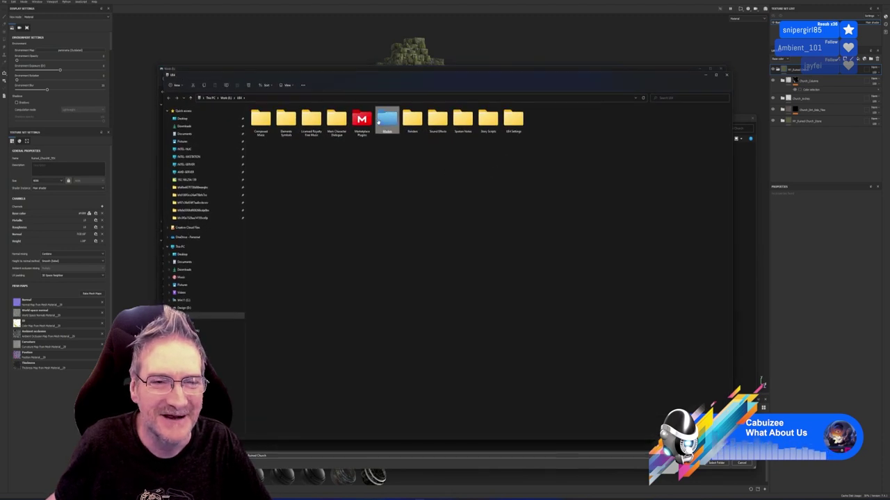
double_click(388, 120)
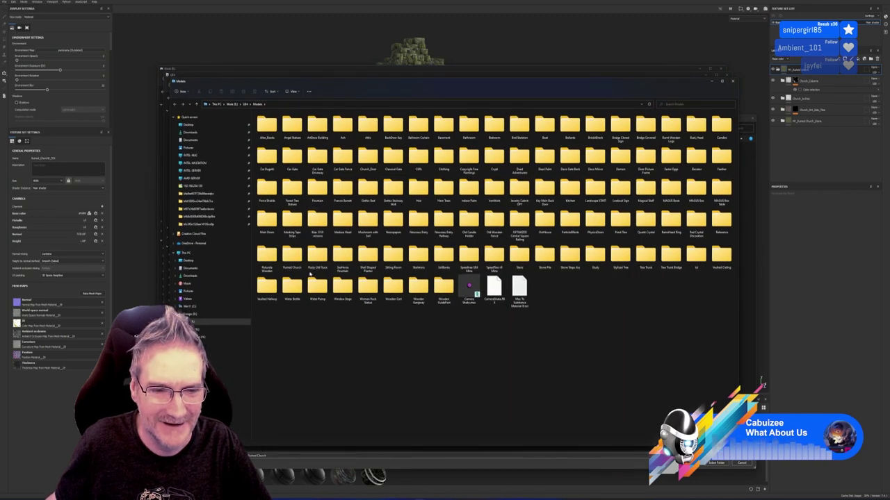
double_click(292, 260)
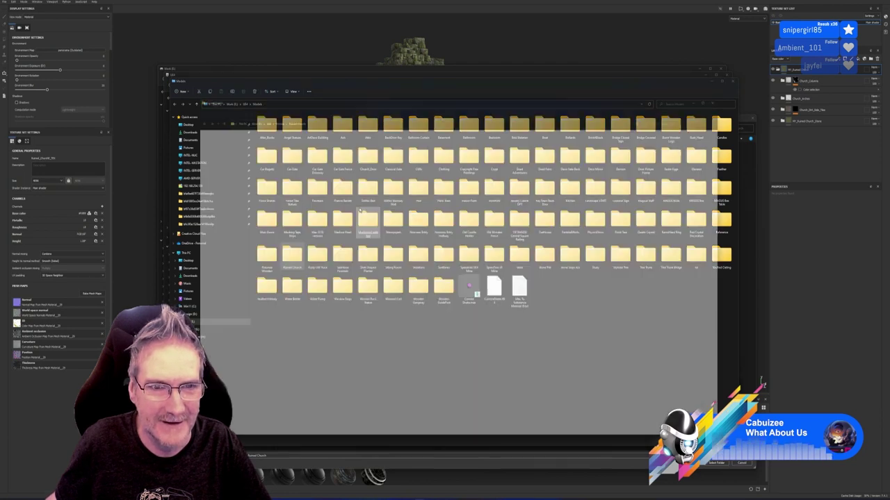
double_click(273, 135)
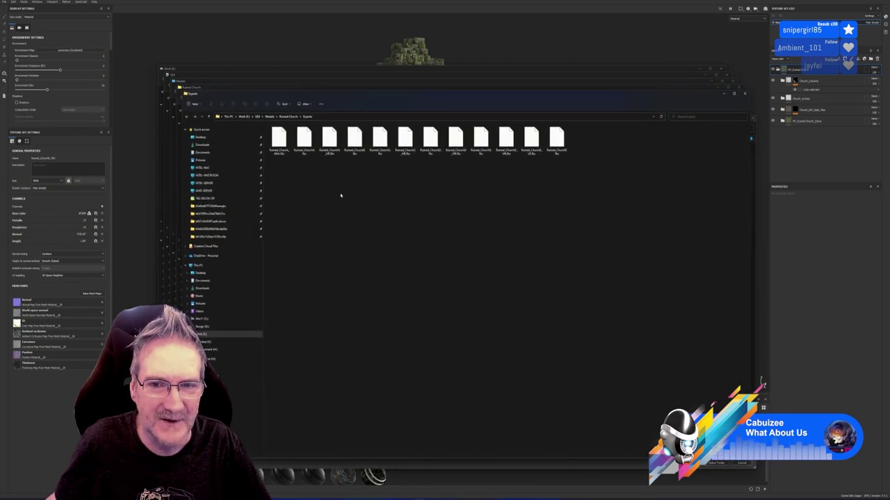
key("alt+Left")
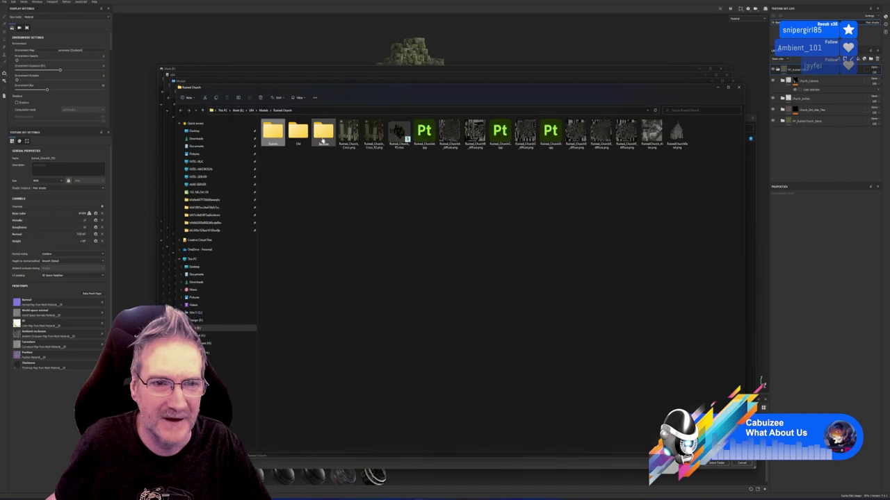
double_click(324, 133)
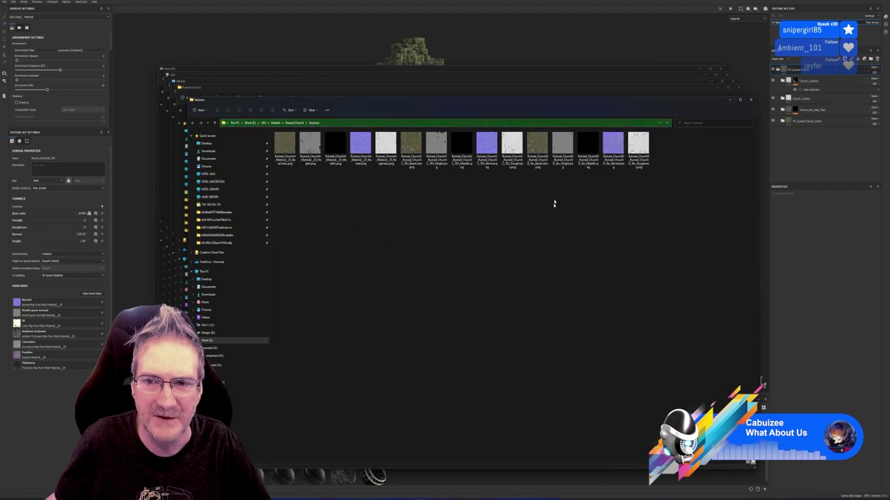
- Close the leftover Explorer windows
left_click(749, 99)
left_click(733, 81)
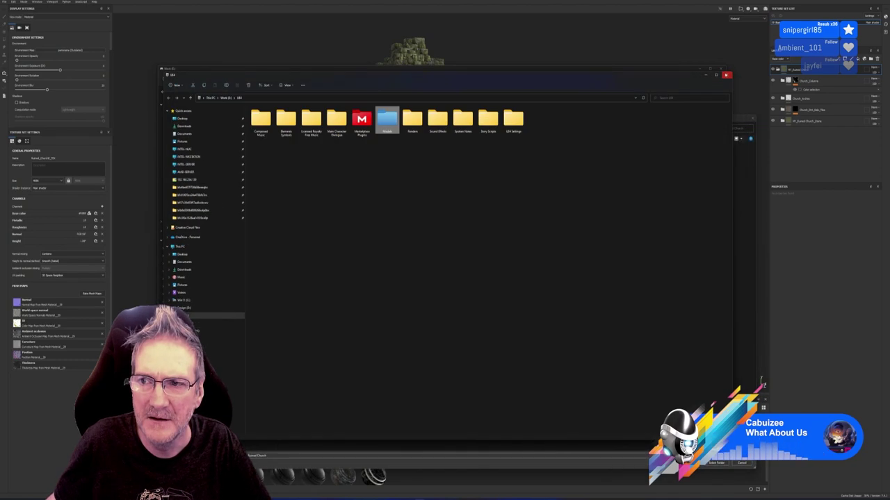
left_click(725, 76)
- Export the wall piece's texture maps into the Ruined Church Textures folder
left_click(721, 74)
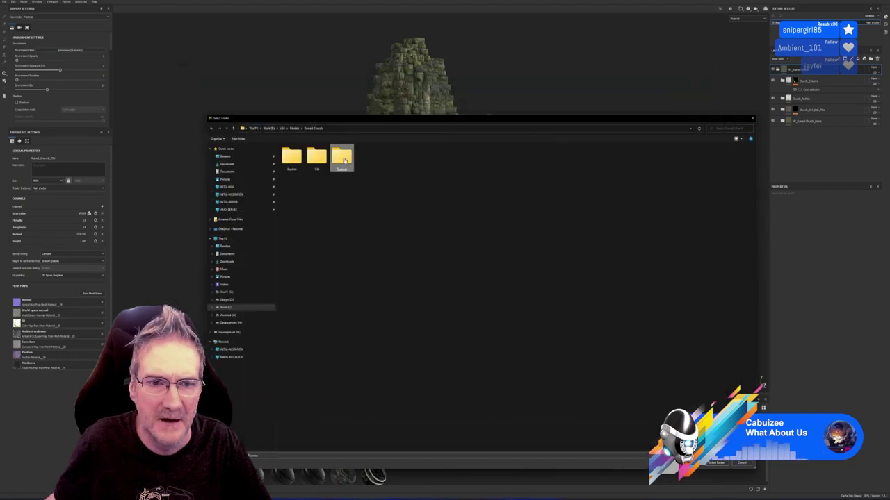
double_click(342, 156)
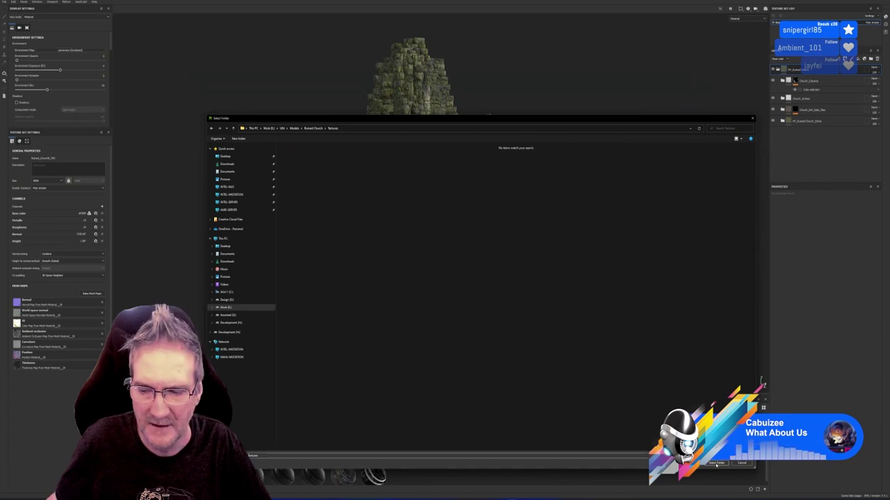
key("Return")
left_click(553, 332)
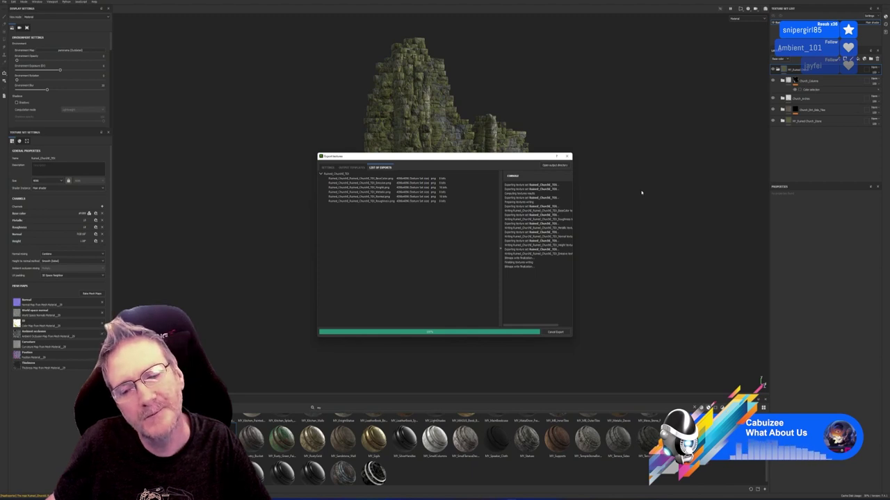
left_click(567, 157)
left_click(4, 1)
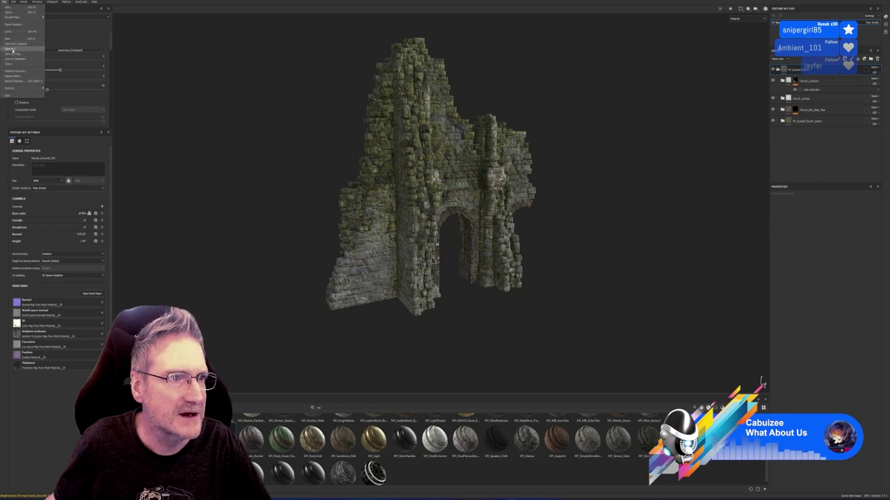
- Save the Painter project as a new file (typed 'Ruined_Church_LR') in the Ruined Church folder
left_click(12, 43)
left_click_drag(257, 6, 425, 44)
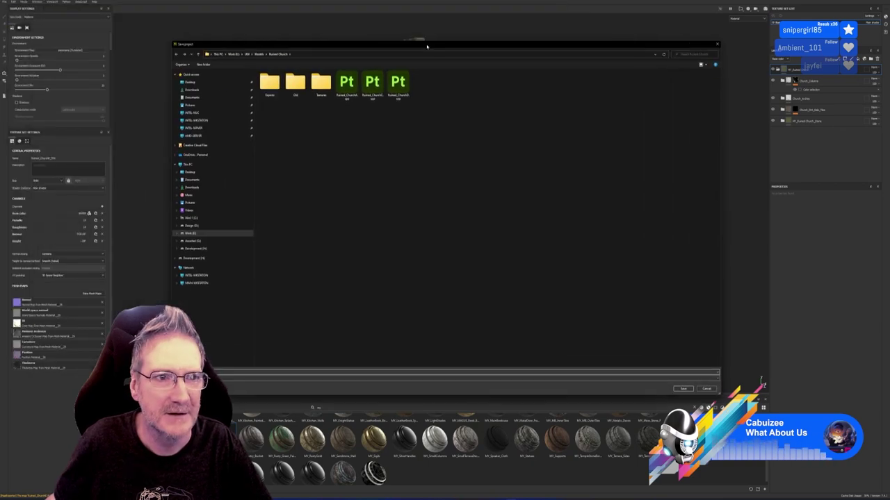
type("Ruined_Church_LR")
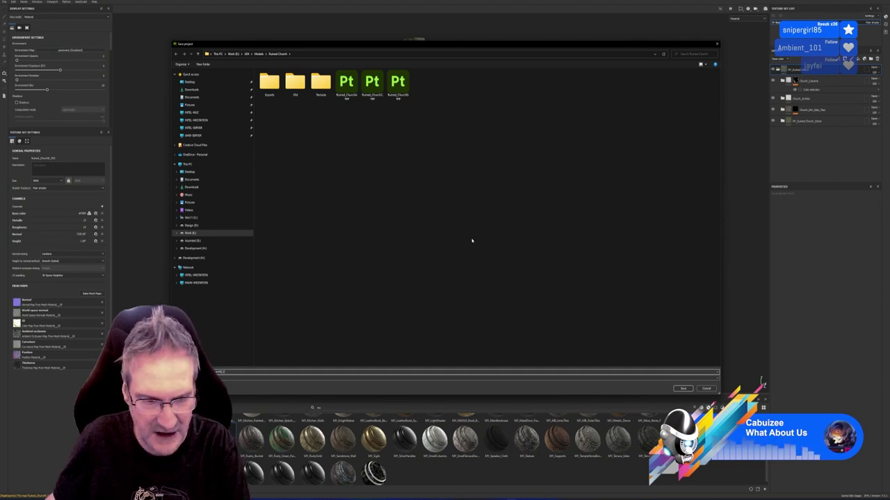
key("BackSpace")
key("BackSpace")
key("BackSpace")
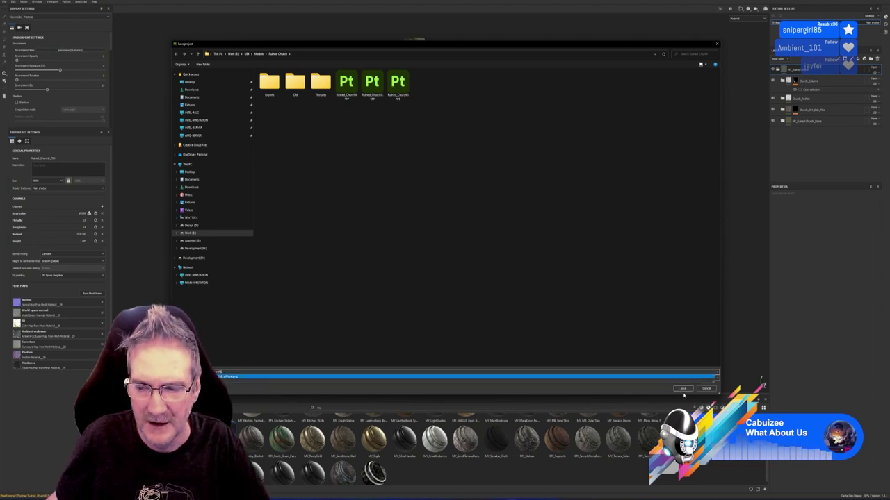
left_click(683, 388)
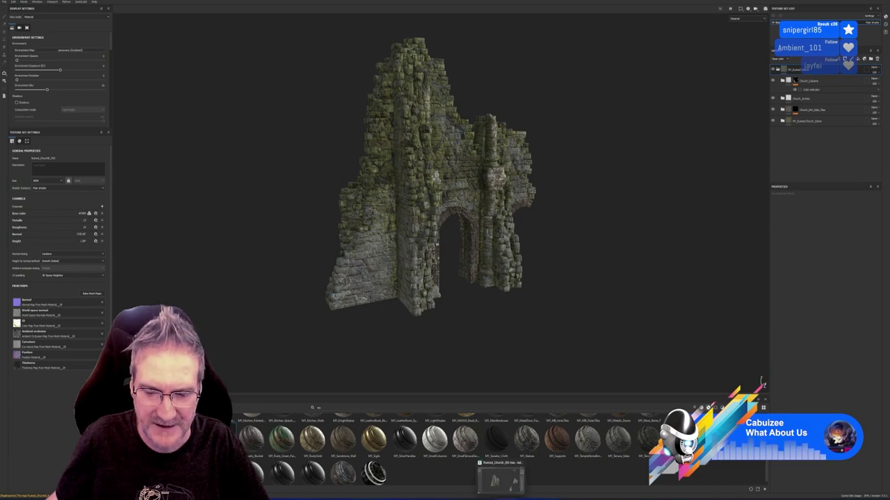
- Switch back to 3ds Max, which shows the isolated archway wall piece
left_click(500, 480)
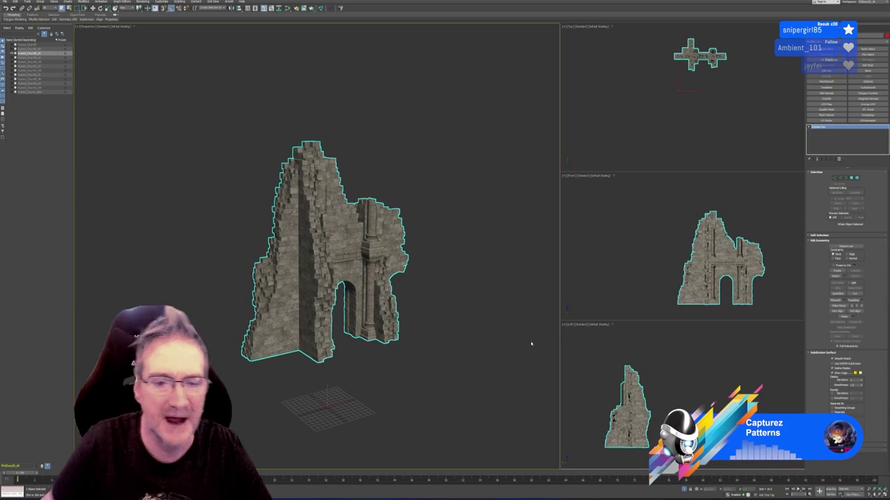
- Exit isolation to show the whole church, select the tall left wall, and glance at the Textures folder
left_click(685, 489)
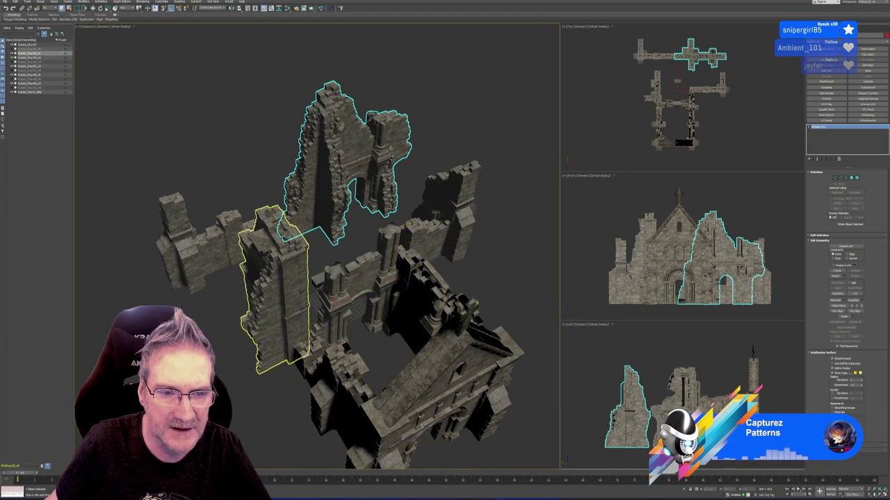
left_click(283, 259)
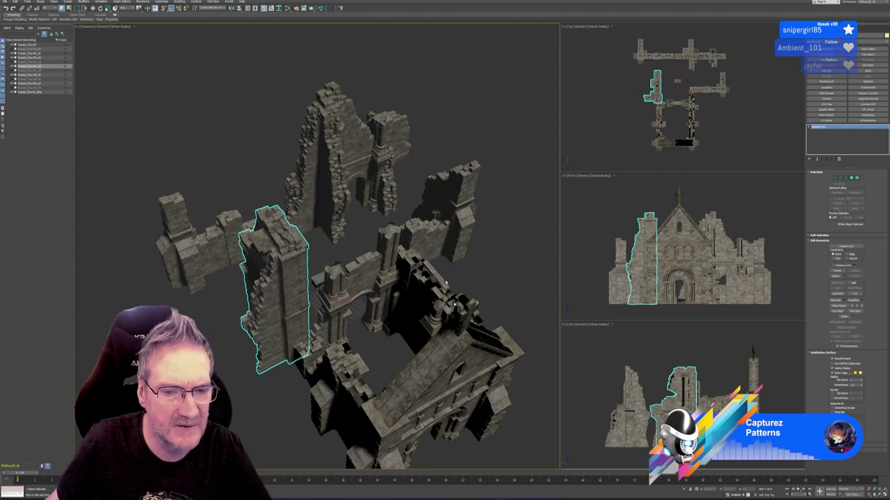
key("alt+Tab")
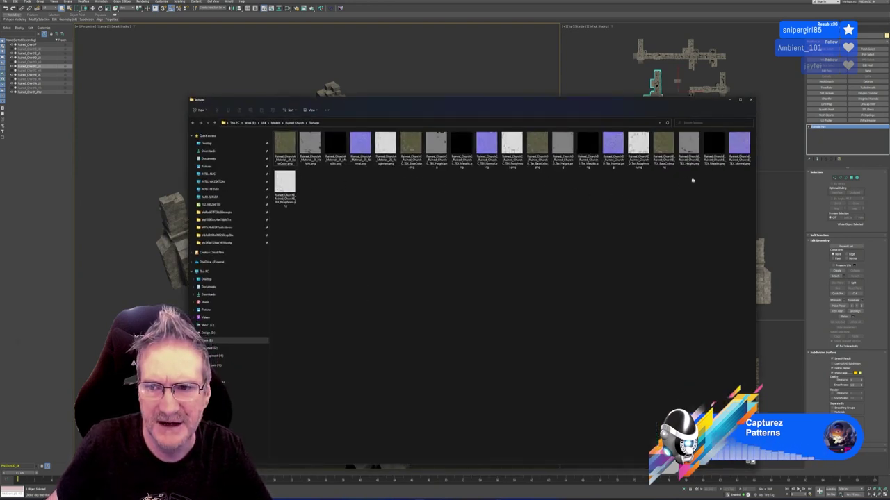
left_click(729, 99)
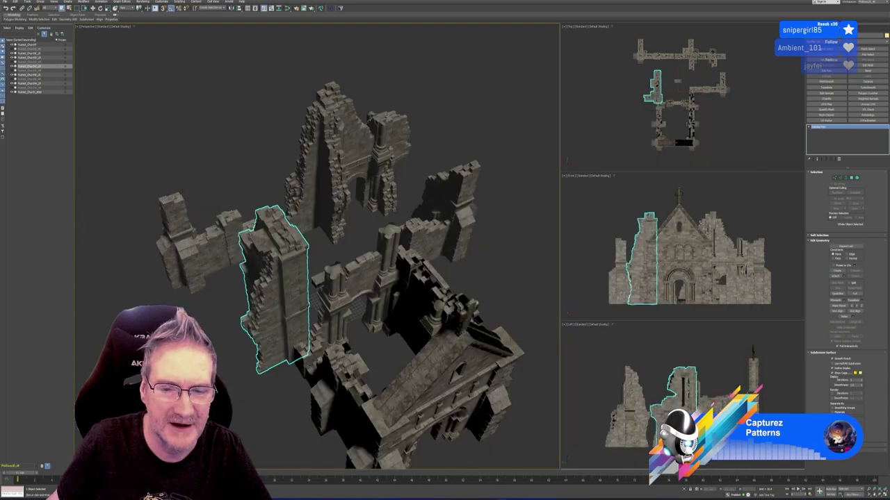
- Select the column-and-arch wall piece and isolate it with Alt+Q
left_click(431, 347)
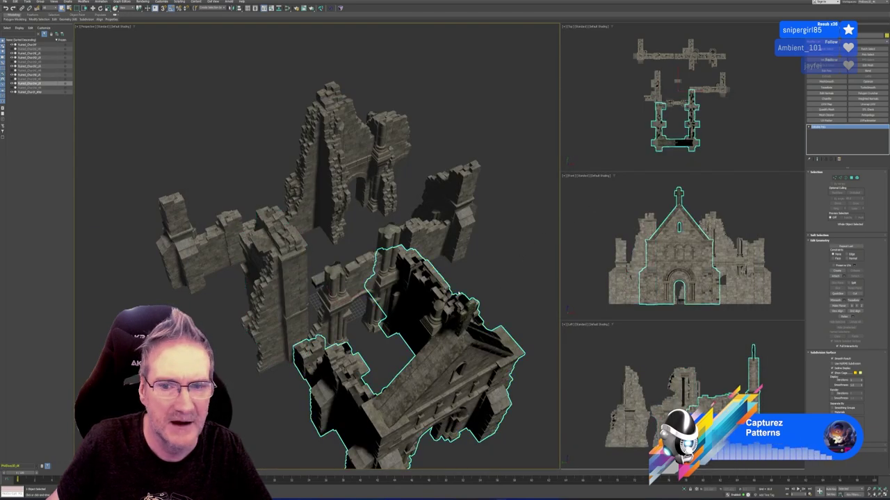
left_click(446, 238)
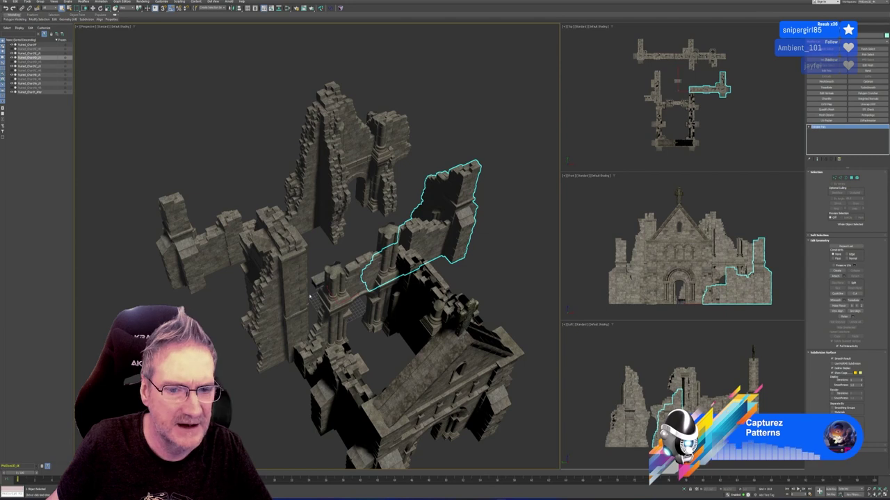
left_click(361, 292)
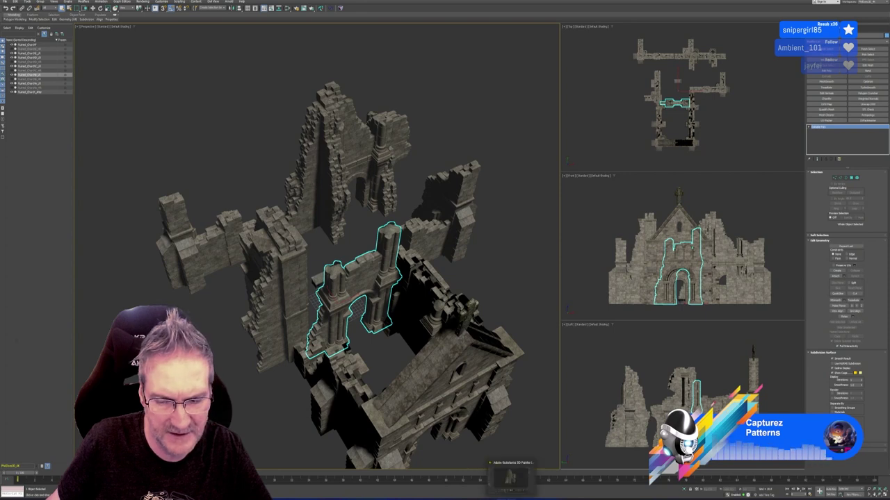
left_click(511, 495)
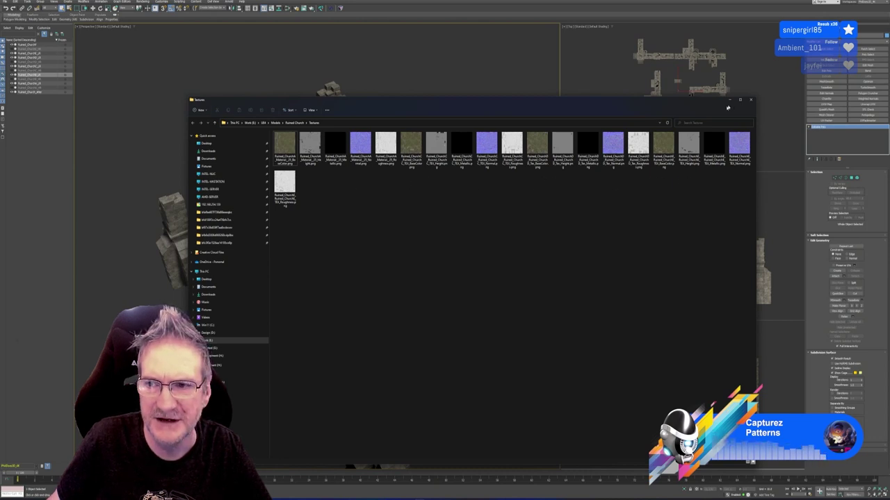
left_click(728, 101)
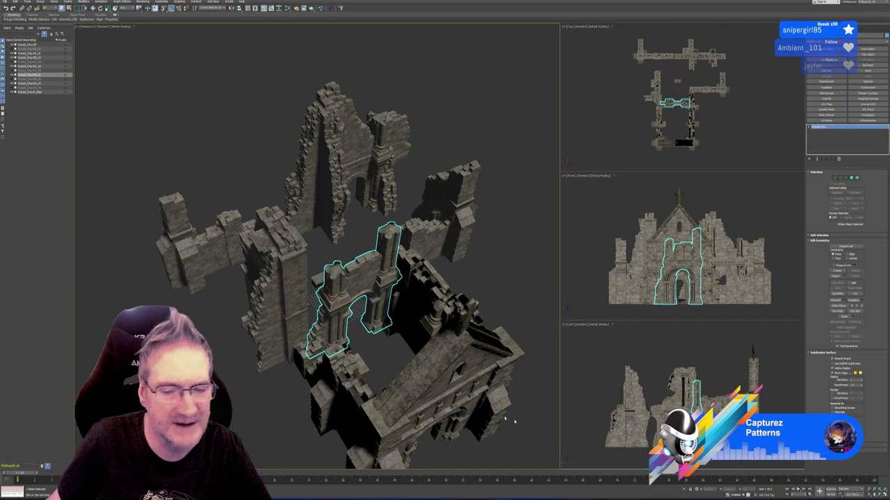
key("alt+q")
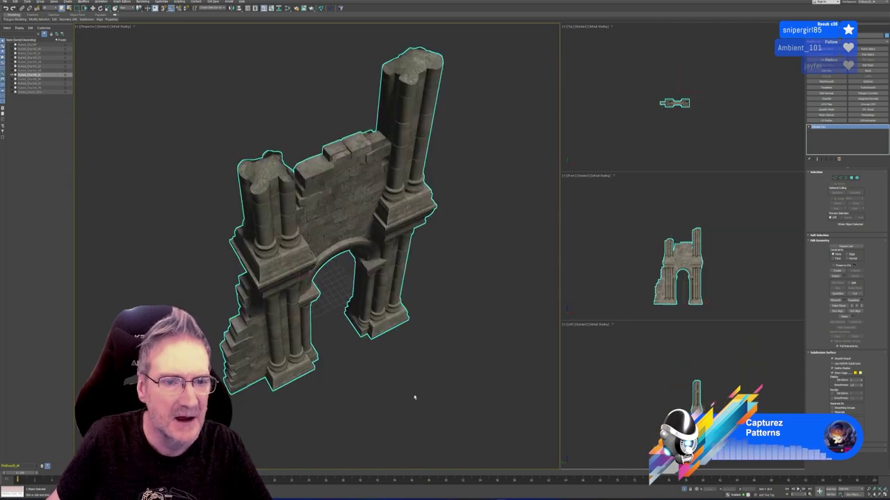
- Export the isolated arch wall as FBX with Export Selected, then inspect its modifier stack
middle_click_drag(415, 396, 121, 170, "alt")
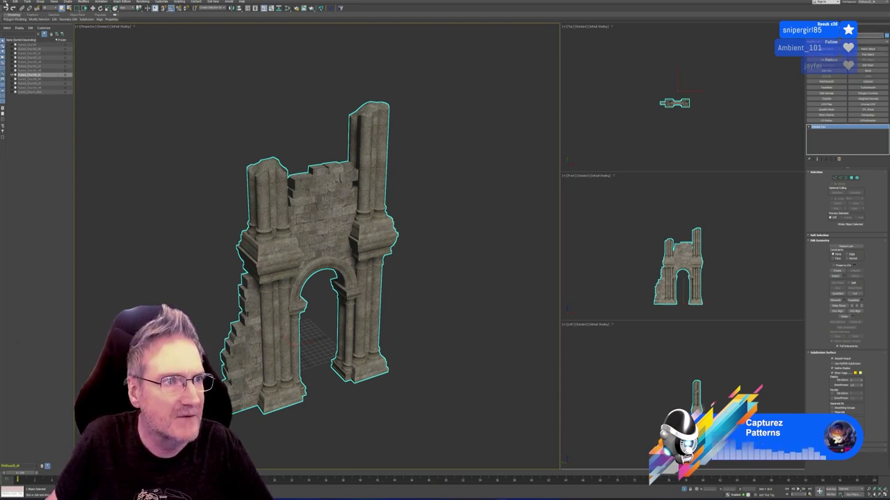
left_click(6, 2)
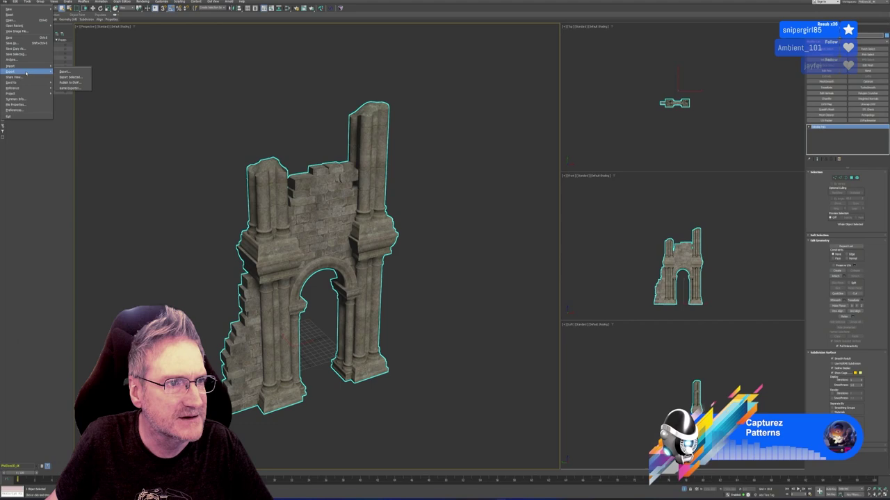
left_click(68, 76)
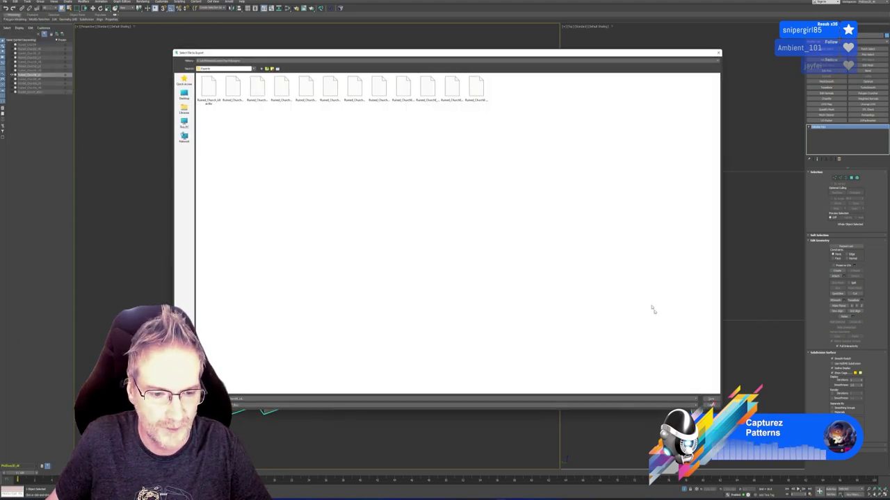
left_click(711, 399)
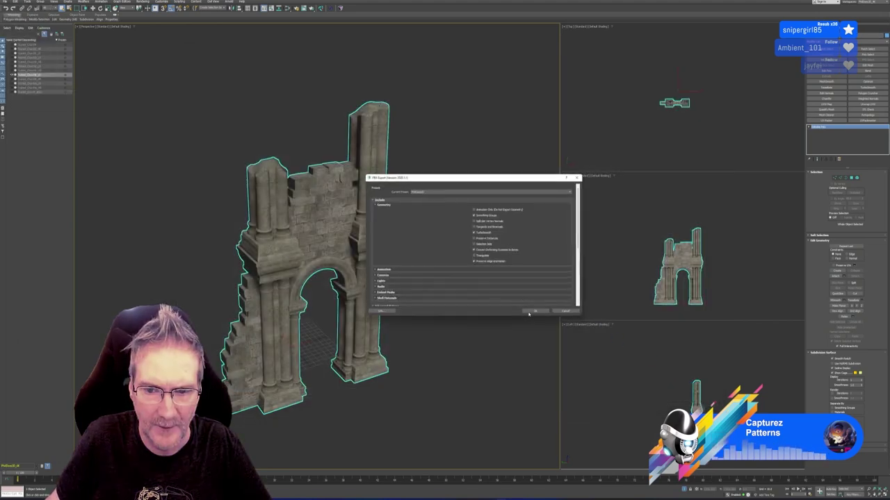
left_click(532, 307)
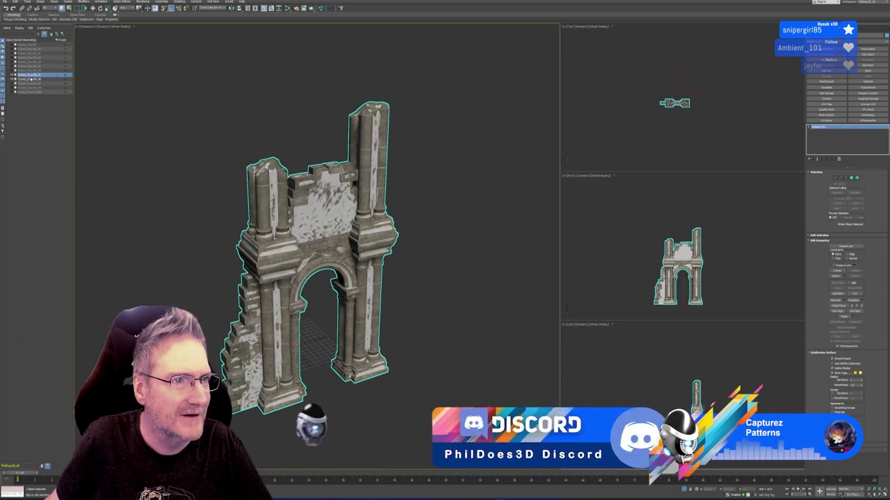
left_click(12, 79)
left_click(12, 76)
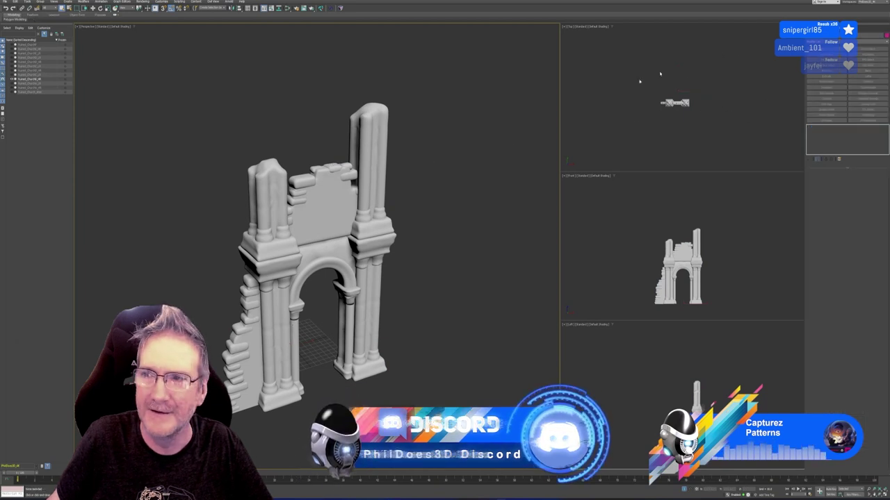
- Select the TurboSmoothed high-resolution arch and export it as a separate FBX file
left_click(674, 103)
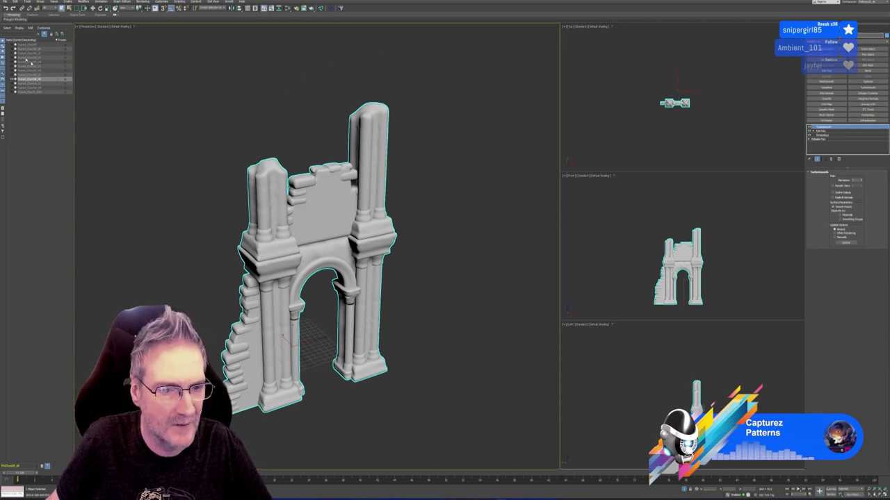
left_click(6, 2)
mouse_move(21, 69)
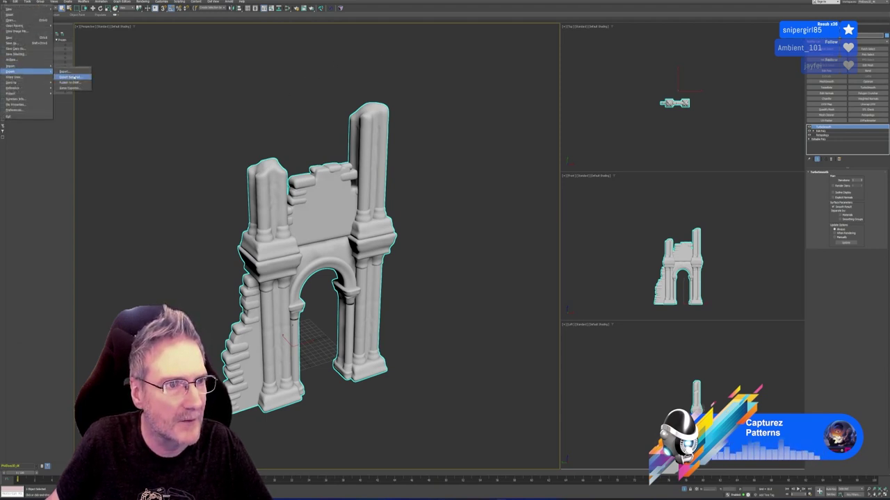
left_click(70, 76)
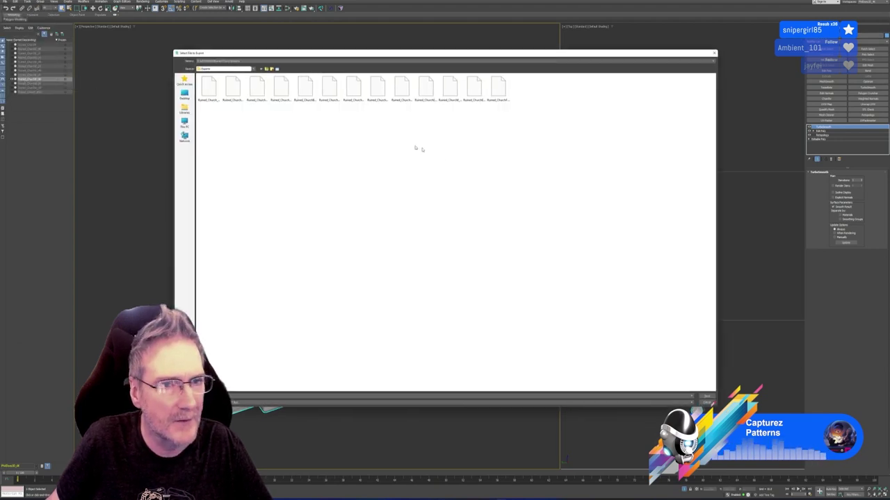
left_click(709, 401)
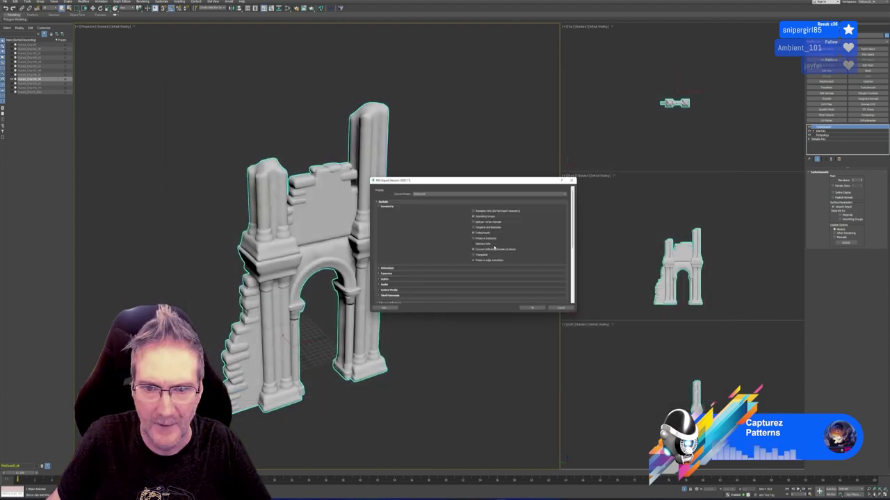
left_click(533, 312)
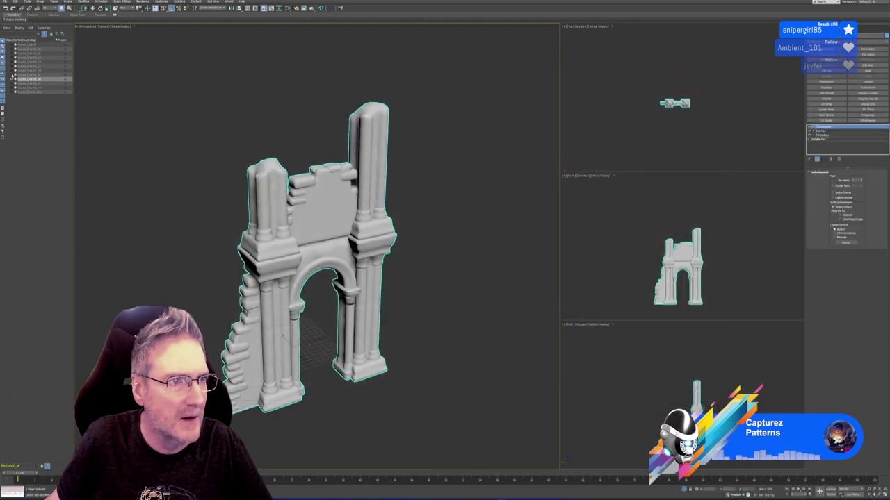
left_click(14, 80)
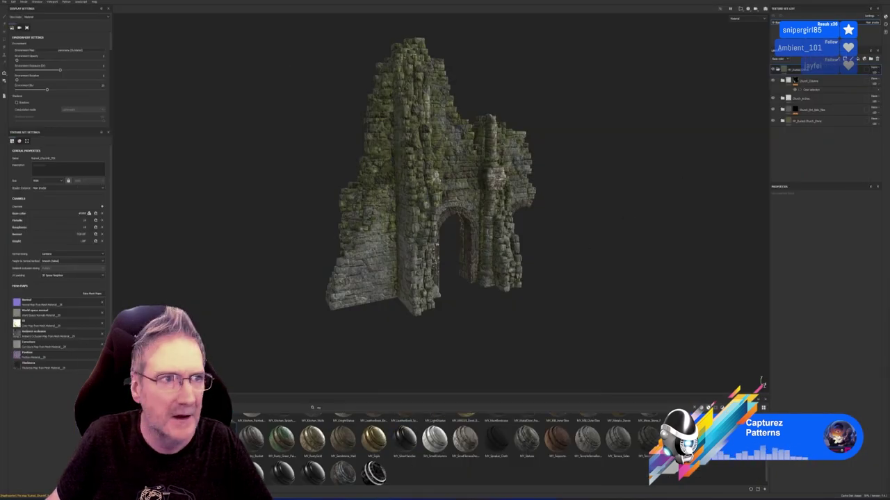
- Save the current ruin project and start a new Painter project
left_click(5, 2)
left_click(11, 40)
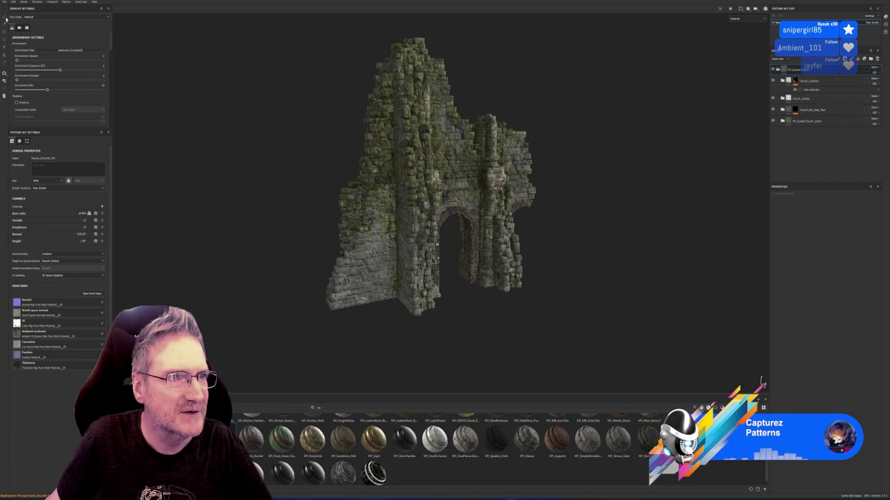
left_click(5, 2)
left_click(11, 8)
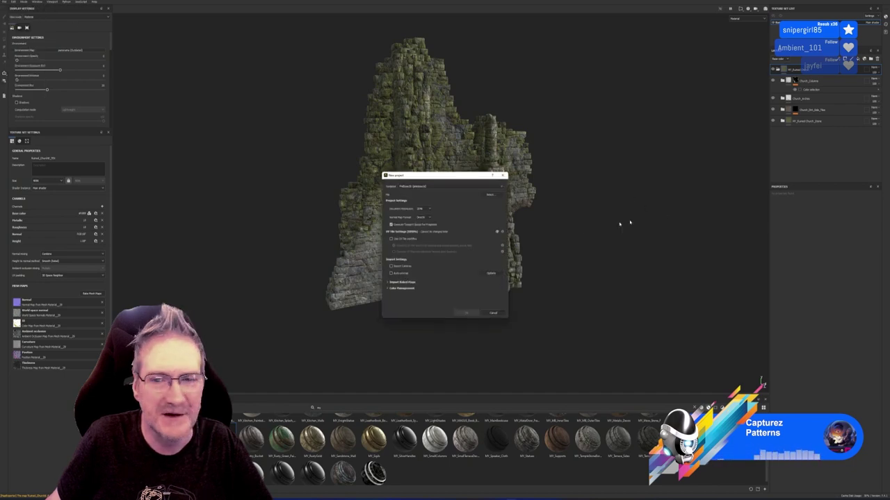
- Load the exported arch FBX from the Exports folder as the new project's mesh
left_click(422, 209)
left_click(424, 219)
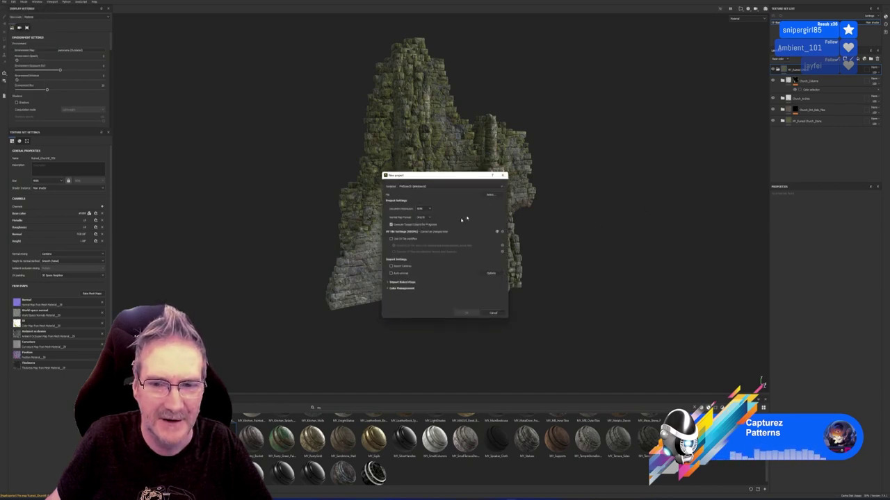
left_click(489, 196)
left_click_drag(496, 143, 376, 109)
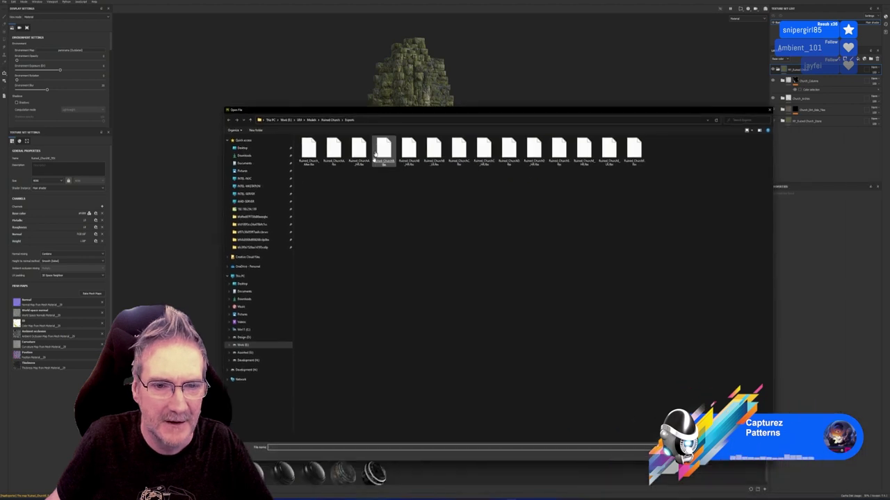
double_click(384, 149)
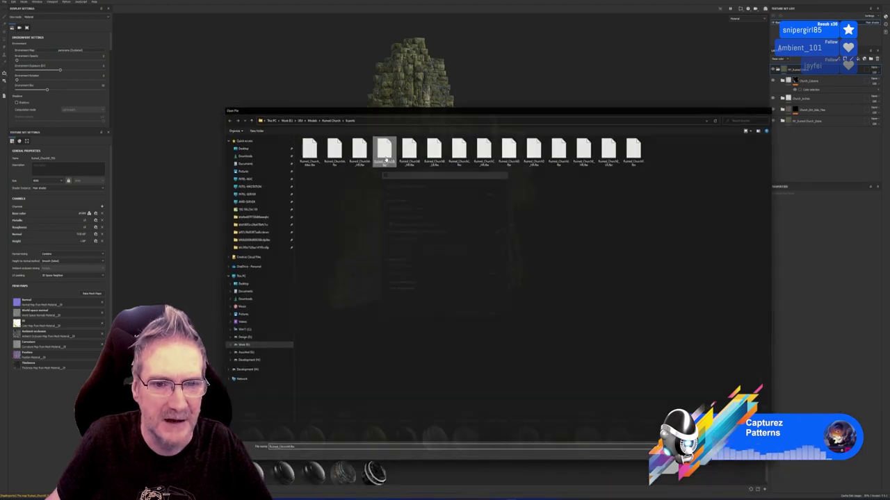
left_click(472, 314)
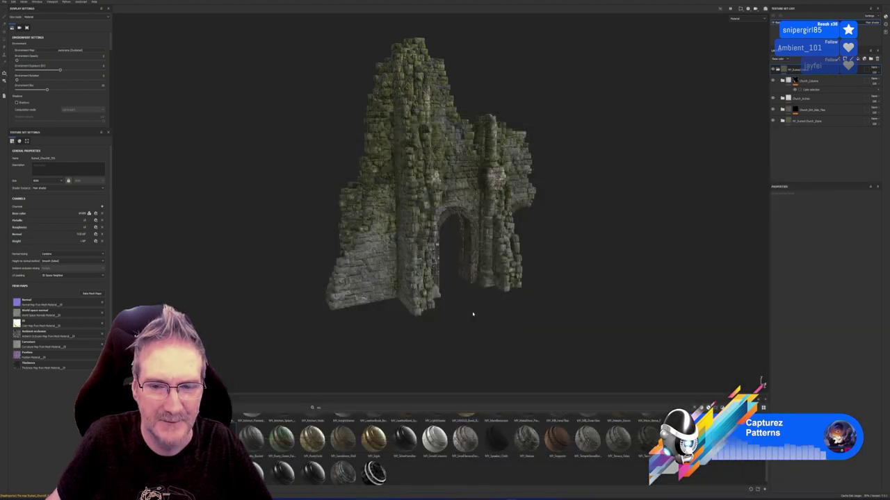
left_click_drag(483, 296, 542, 295, "alt")
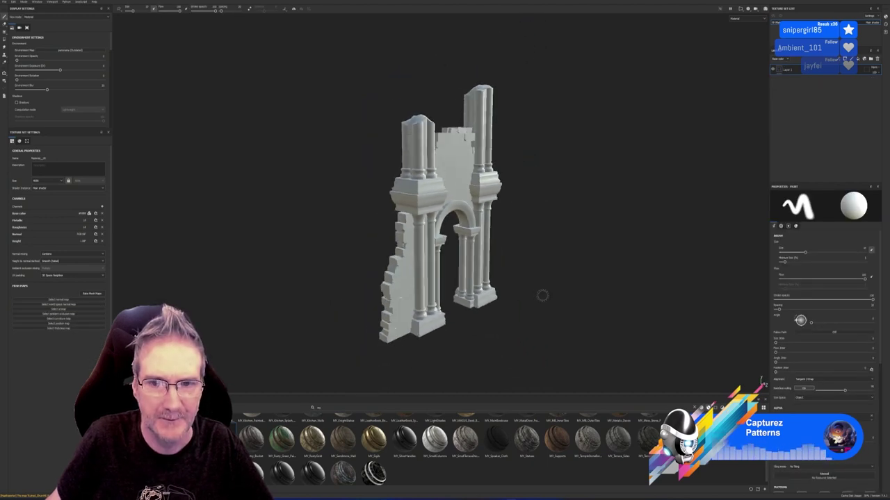
- Bake the arch's mesh maps with the high-resolution arch FBX as the high-definition mesh
left_click(101, 294)
left_click(445, 182)
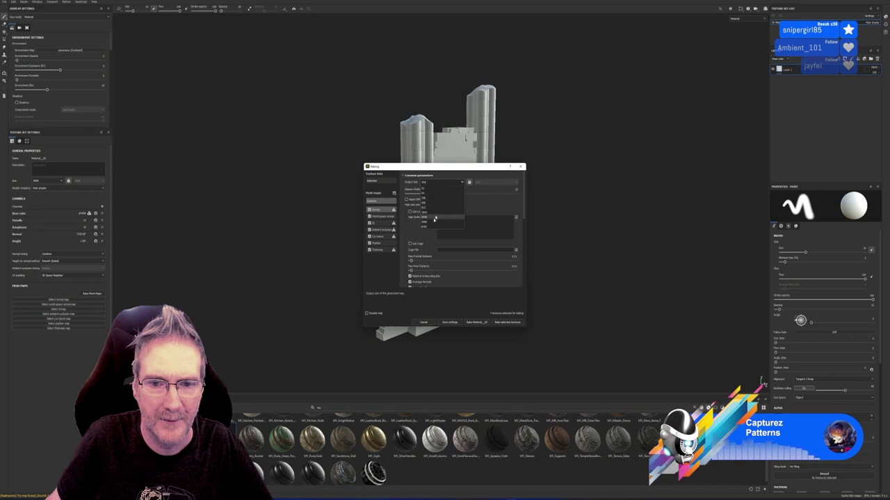
left_click(430, 223)
left_click(515, 218)
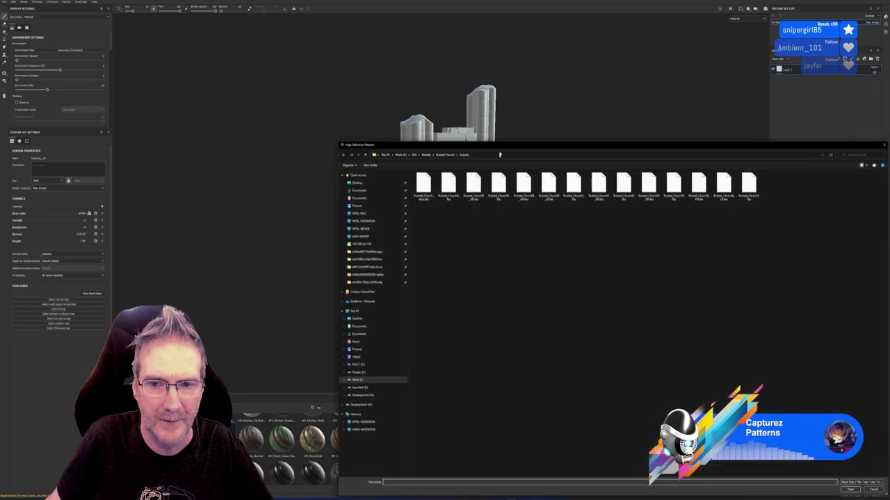
left_click_drag(506, 143, 400, 115)
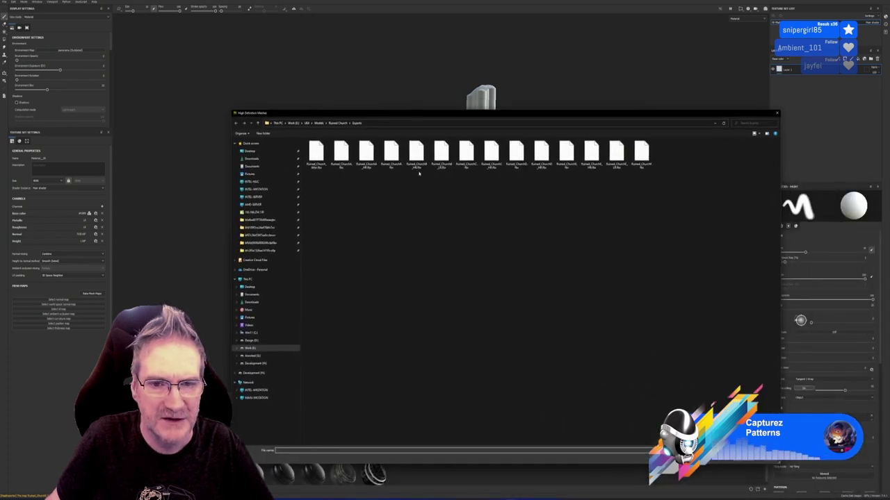
double_click(415, 159)
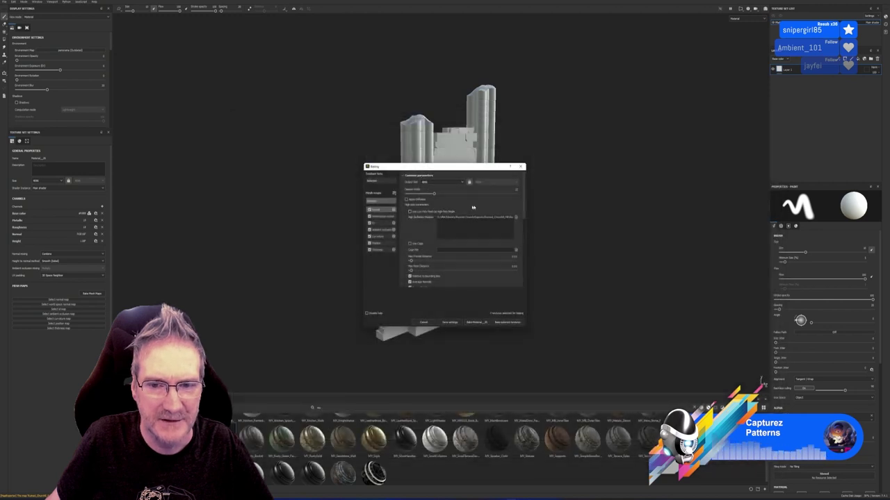
left_click(505, 323)
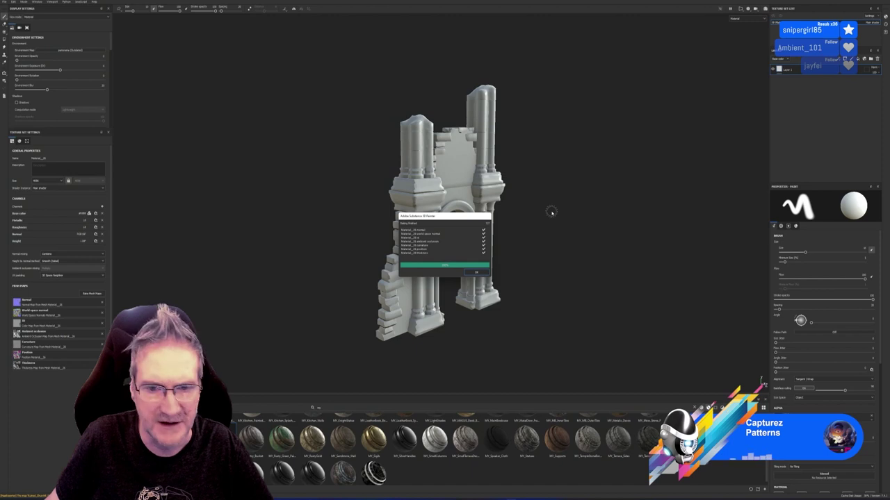
key("Return")
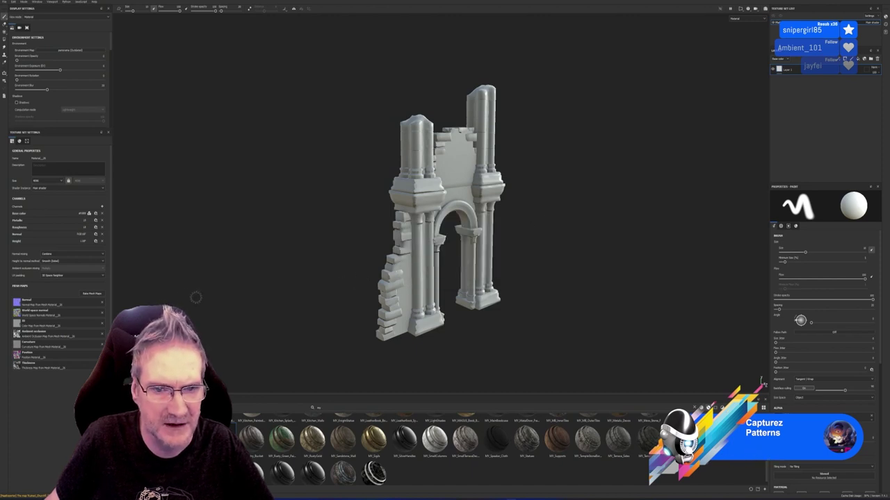
- Rebake the archway wall's mesh maps using its low-poly mesh as the high-poly source
left_click(93, 294)
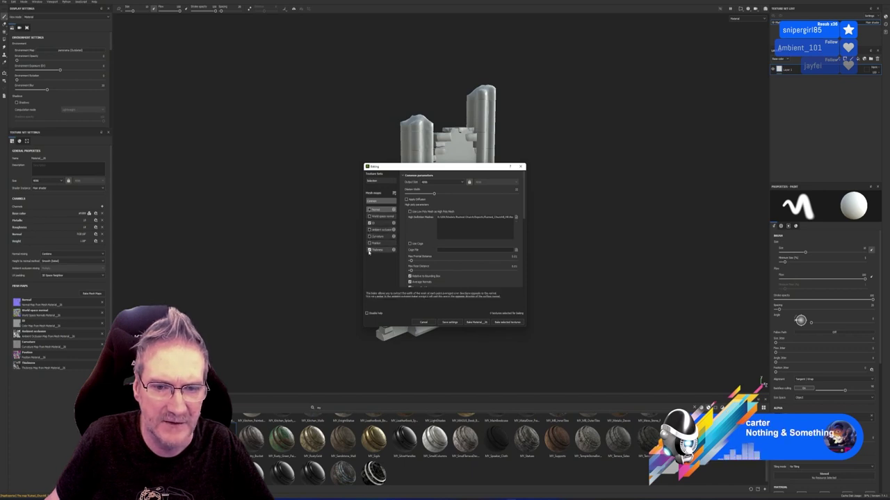
left_click(516, 218)
left_click(423, 212)
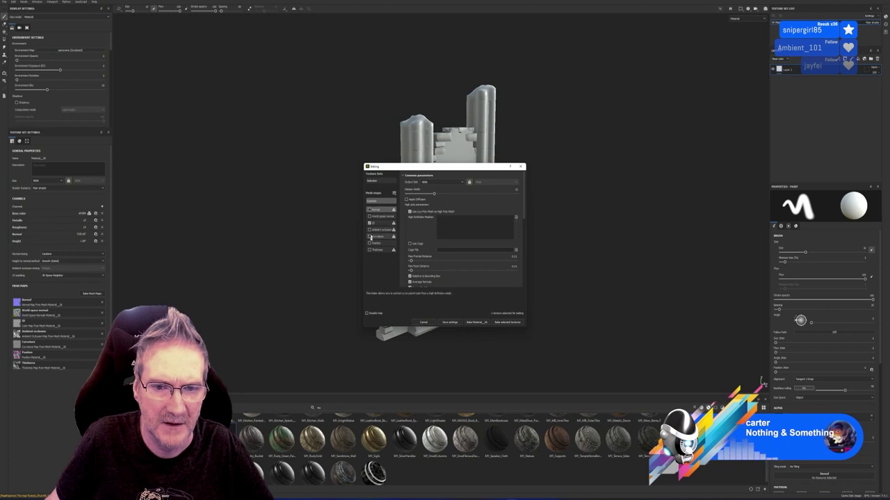
left_click(507, 322)
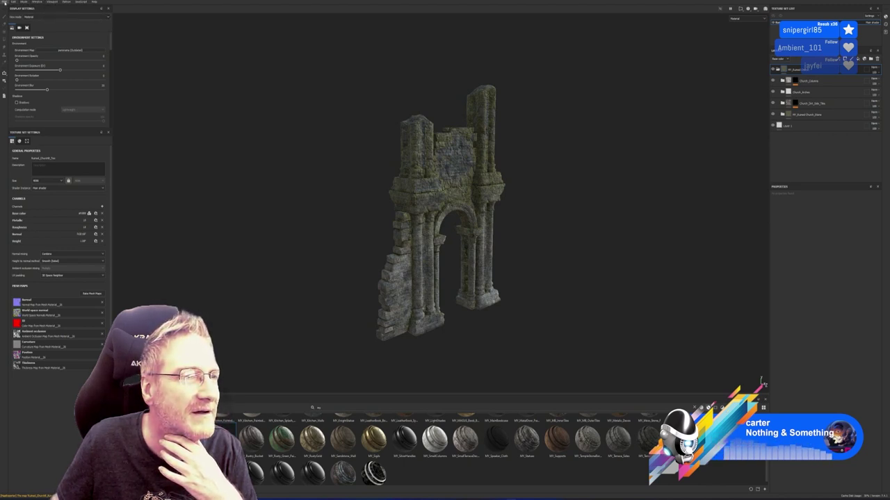
left_click(5, 3)
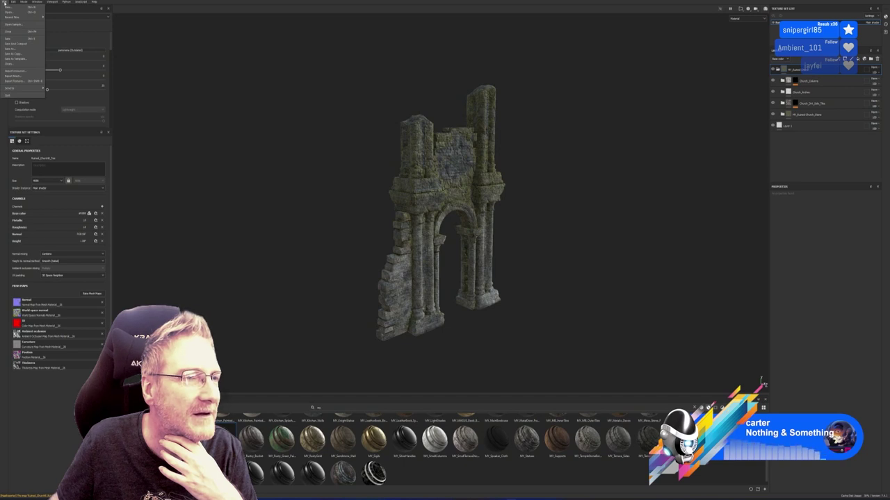
- Close the menus and delete the empty Layer 1 from the Layers panel
mouse_move(14, 2)
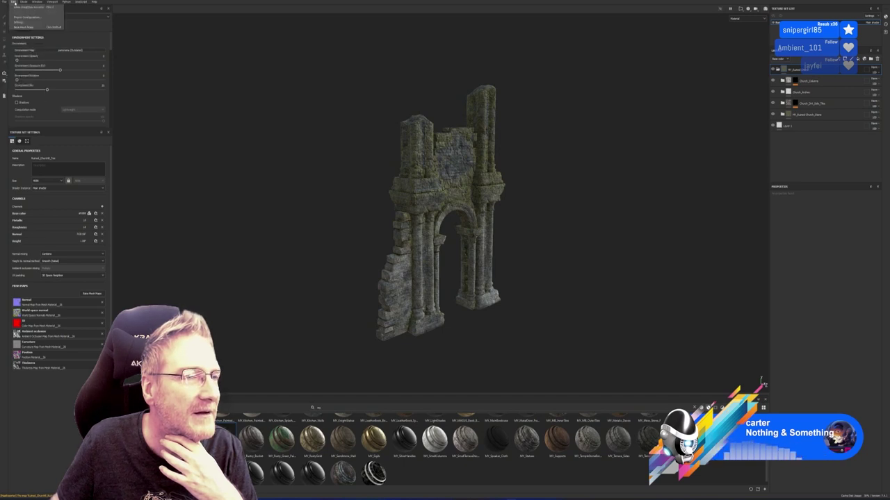
mouse_move(24, 3)
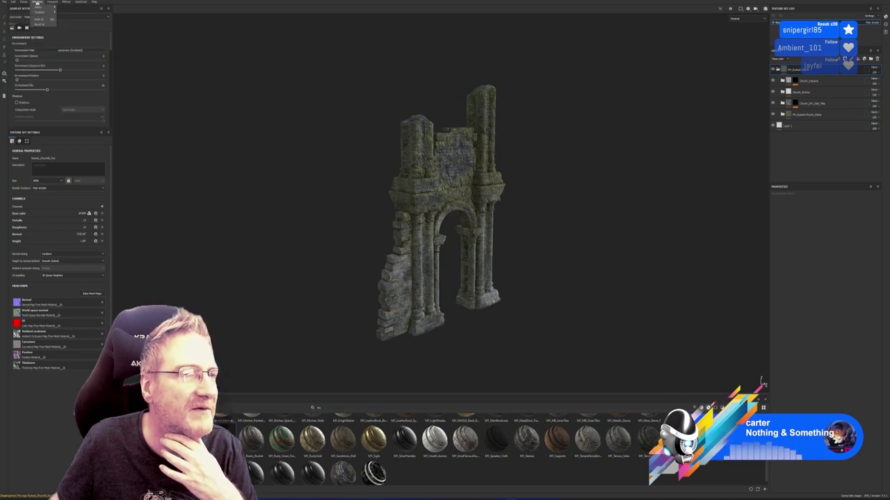
mouse_move(51, 3)
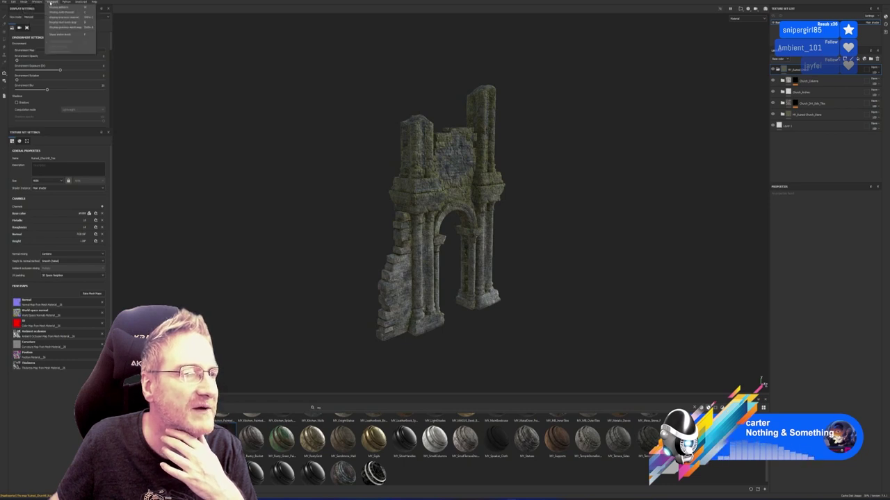
mouse_move(80, 3)
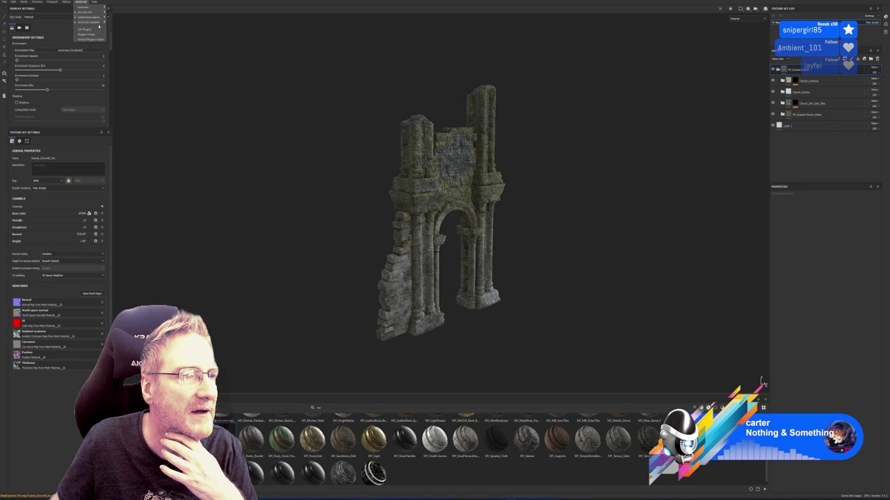
left_click(278, 82)
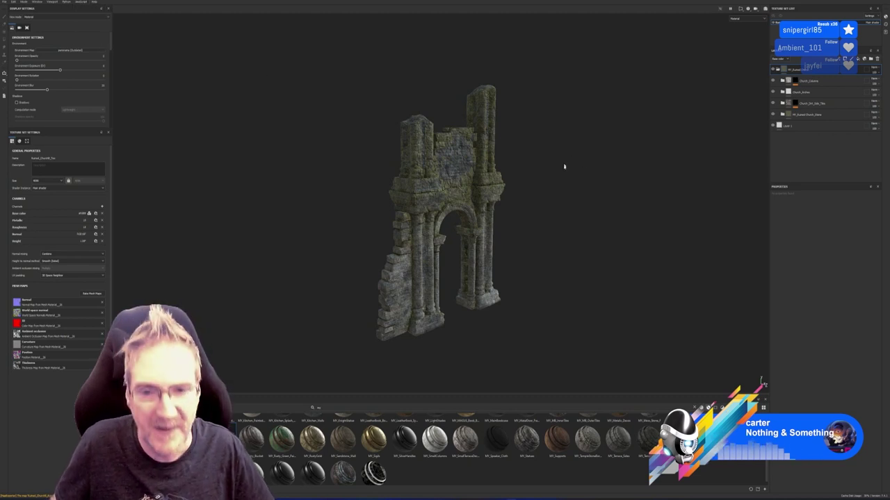
left_click(798, 125)
key("Delete")
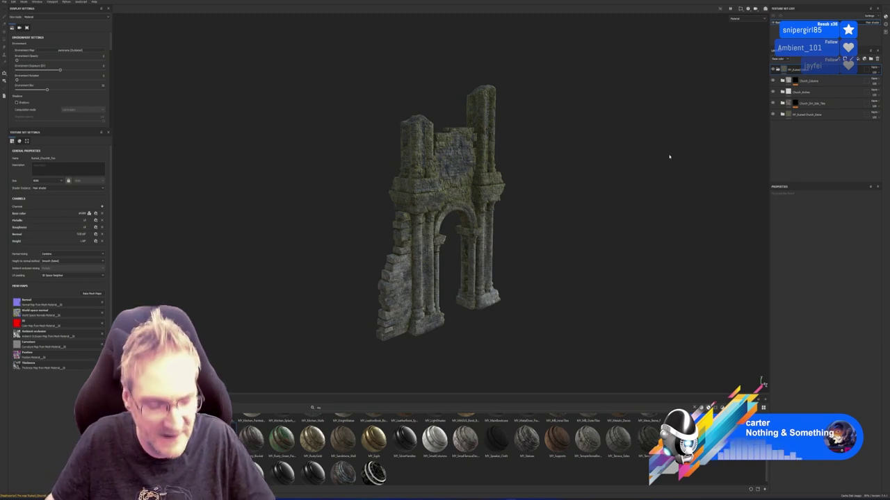
mouse_move(558, 201)
left_mouse_down("alt")
mouse_move(341, 183)
mouse_move(377, 153)
mouse_move(563, 185)
mouse_move(552, 188)
left_mouse_up("alt")
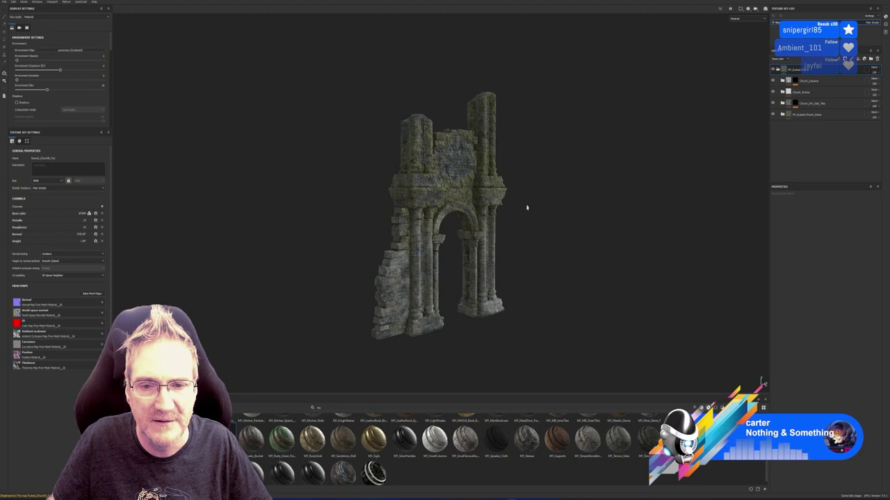
scroll(526, 233, "up", 2)
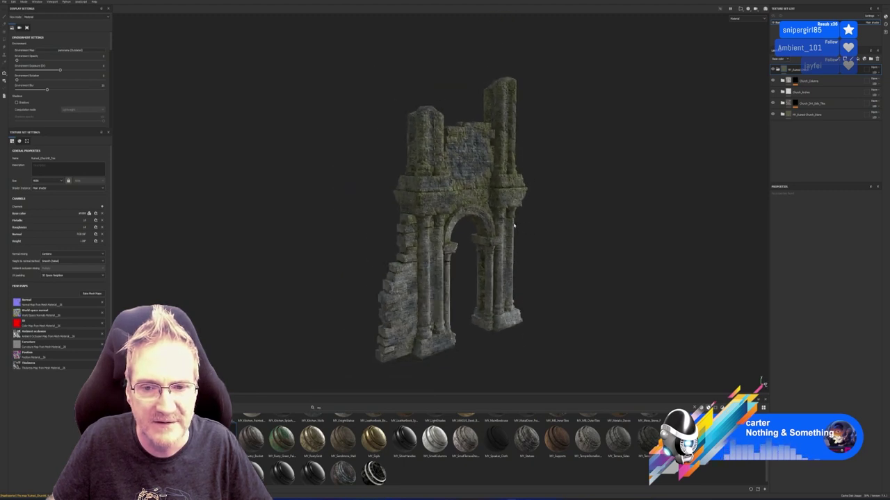
left_click_drag(355, 143, 634, 252, "alt")
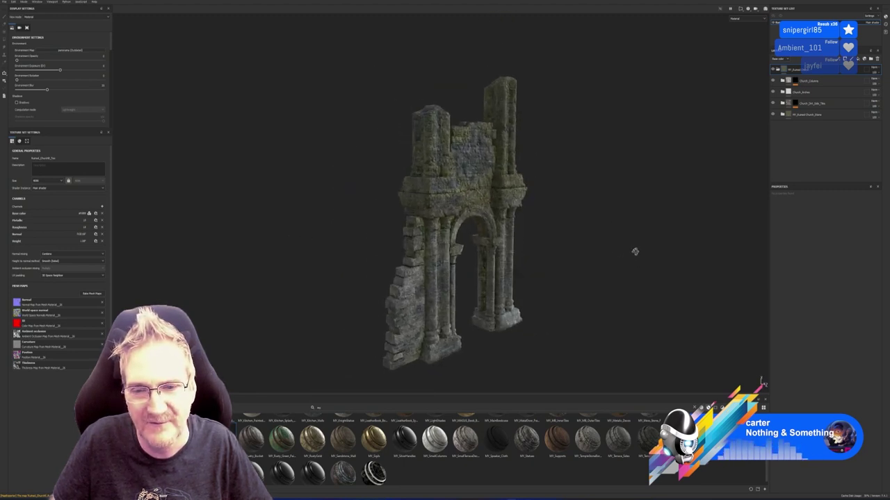
middle_click_drag(574, 243, 554, 224, "alt")
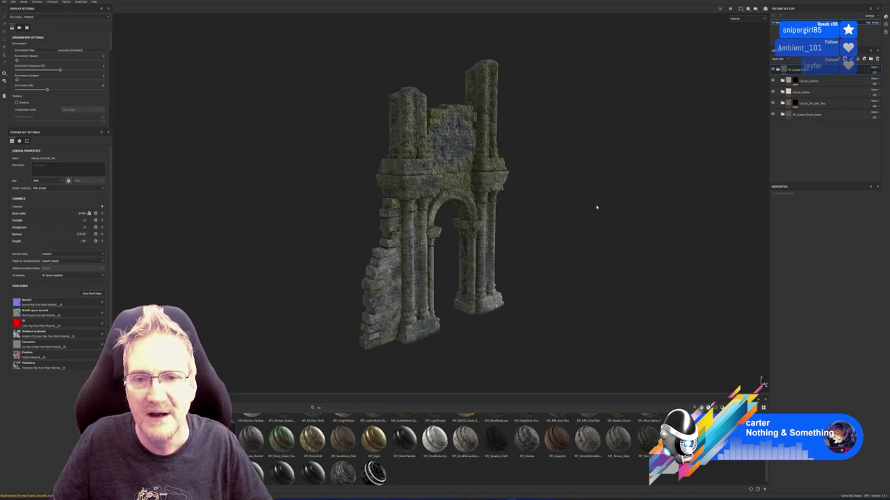
mouse_move(596, 206)
left_mouse_down("alt")
mouse_move(556, 232)
mouse_move(486, 231)
mouse_move(592, 219)
left_mouse_up("alt")
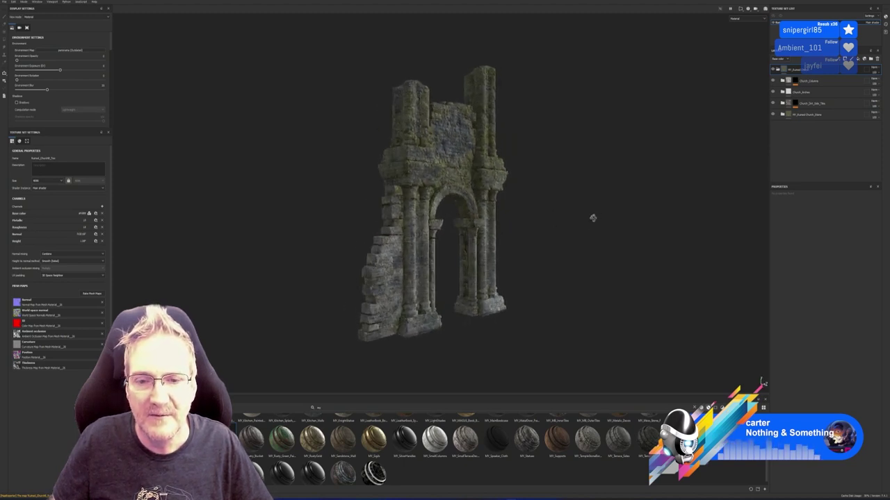
left_click(4, 2)
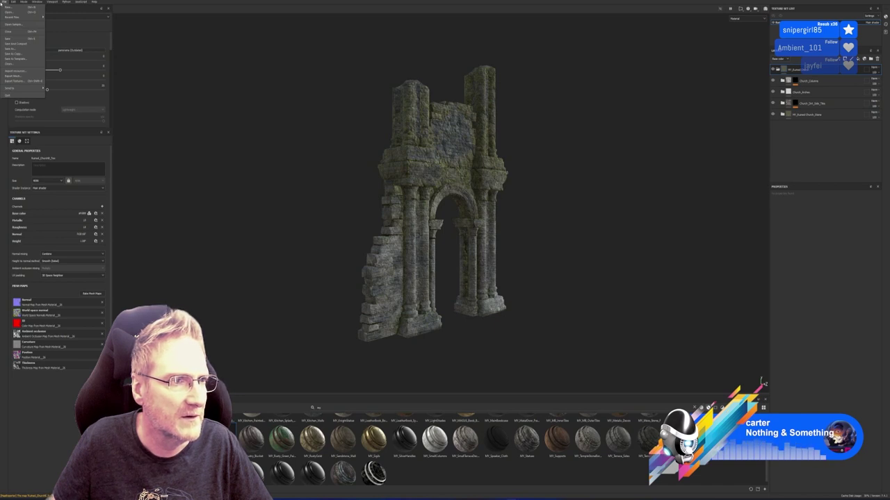
mouse_move(27, 89)
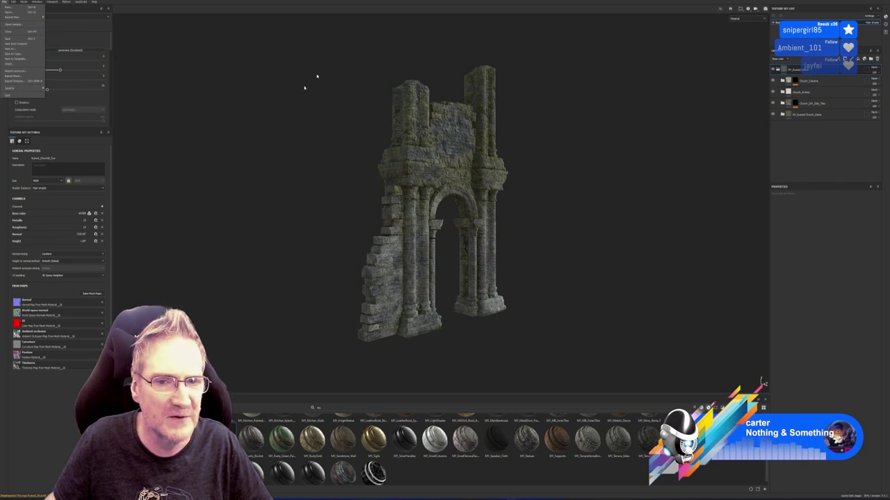
left_click(339, 243)
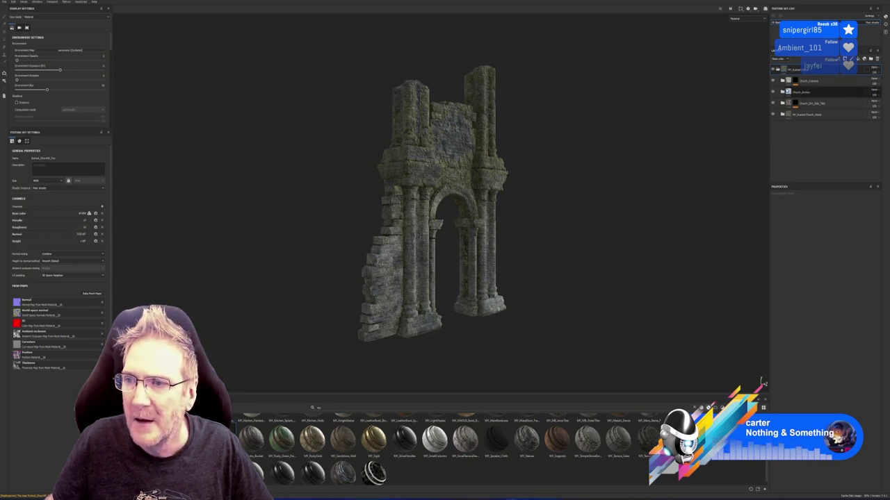
- Switch the Church_Column colour selection mask from cyan to the red ID region
left_click(782, 80)
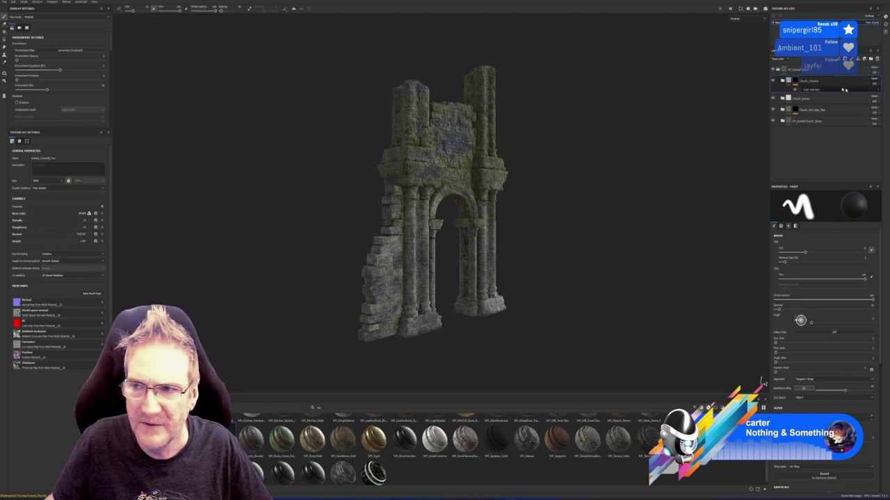
left_click(812, 91)
left_click(875, 252)
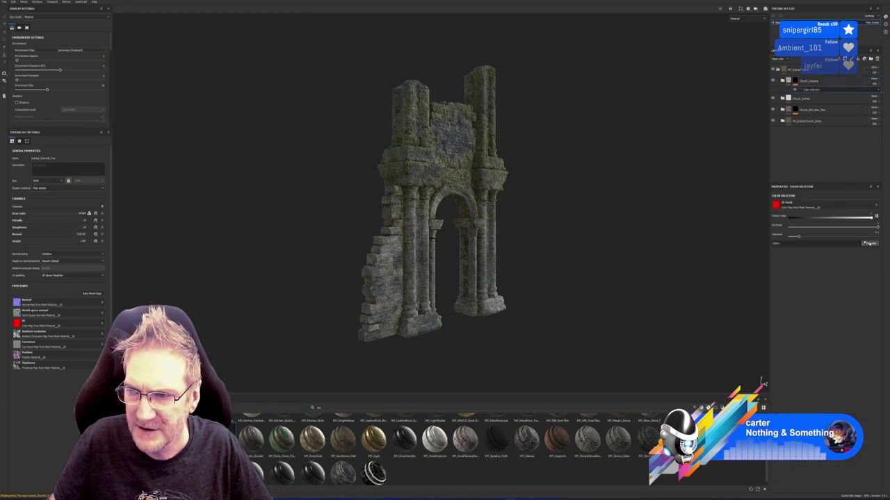
left_click(868, 243)
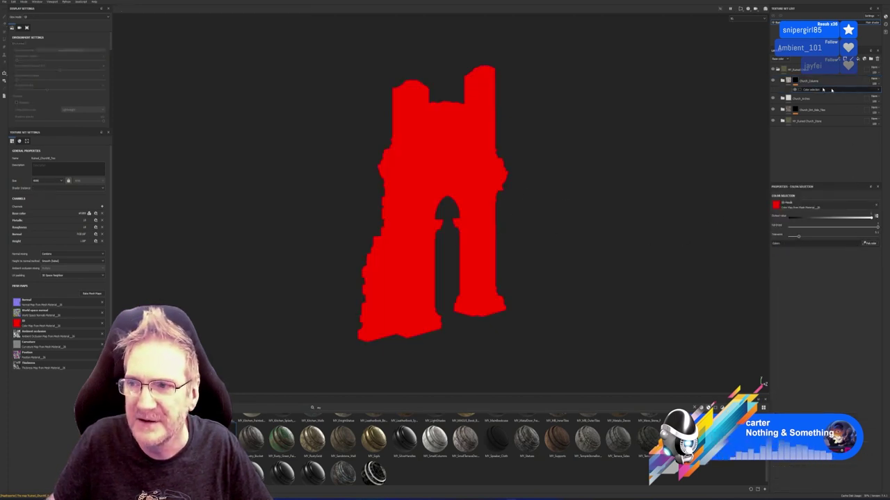
left_click(501, 170)
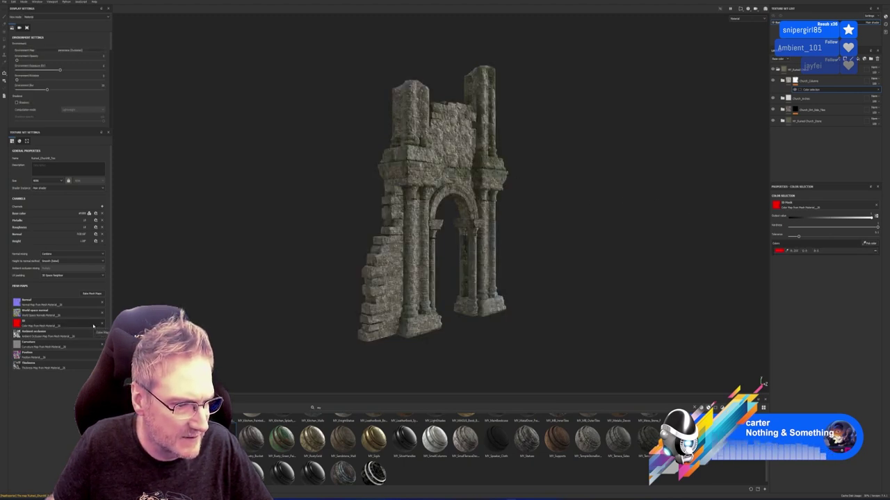
- Rebake the ID map with the ID colour source set to Vertex Color
left_click(92, 294)
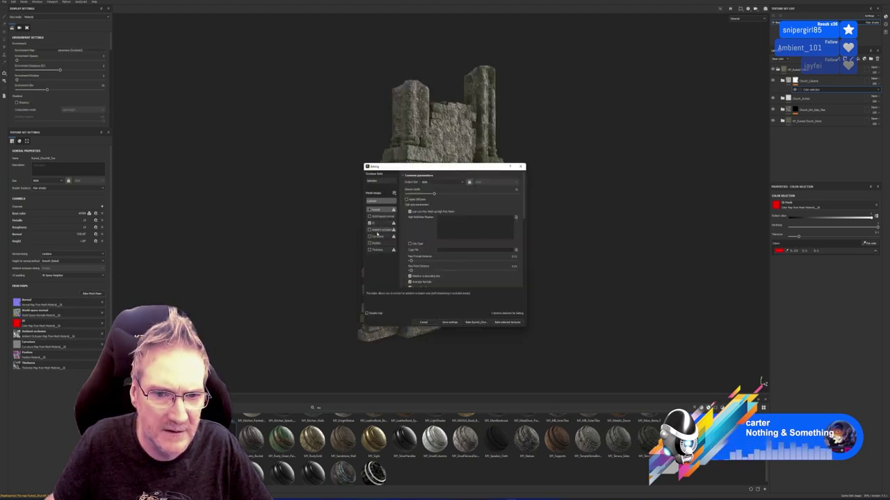
left_click(379, 222)
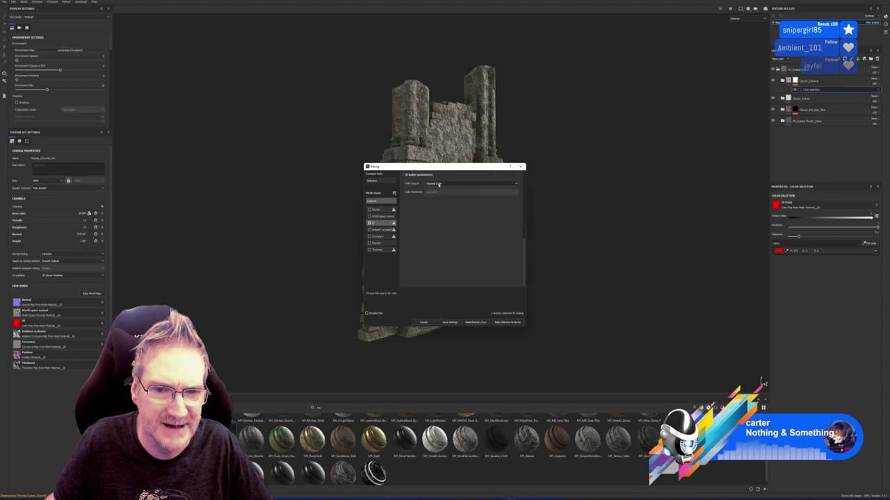
left_click(436, 184)
left_click(436, 190)
left_click(517, 324)
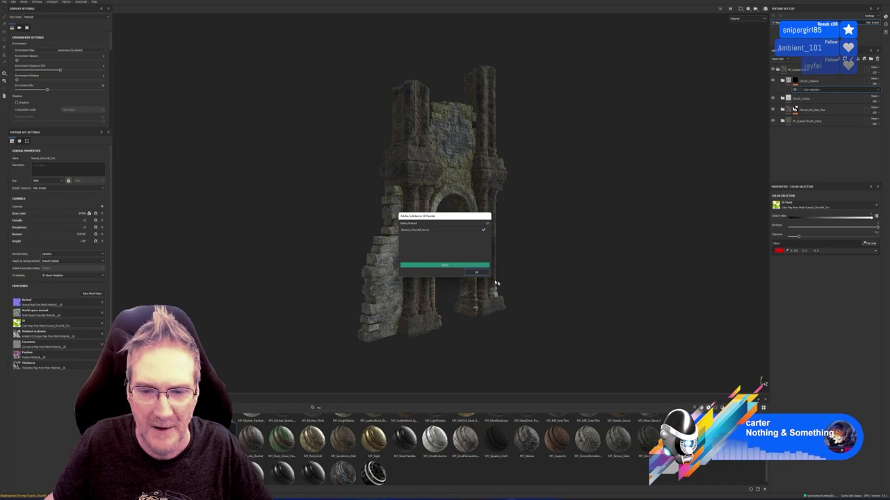
- Pick the yellow column region on the ID map for the column colour selection
left_click(868, 243)
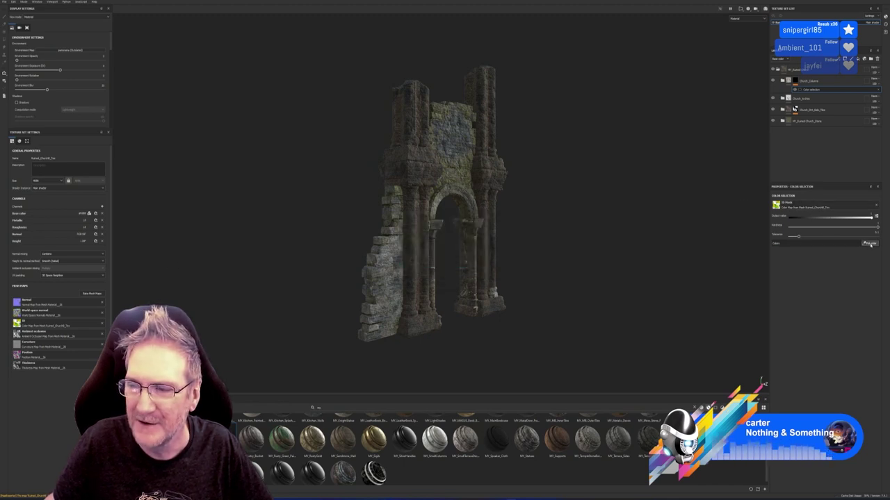
left_click(437, 186)
left_click_drag(448, 193, 403, 196, "alt")
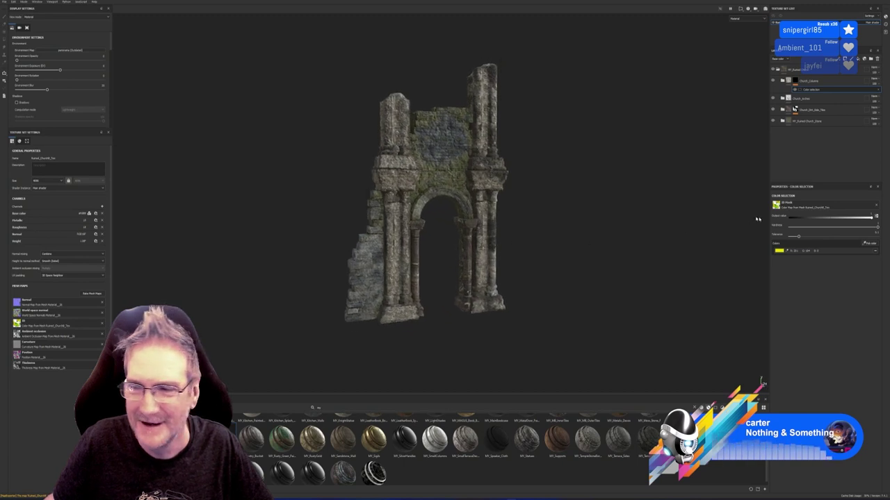
mouse_move(788, 98)
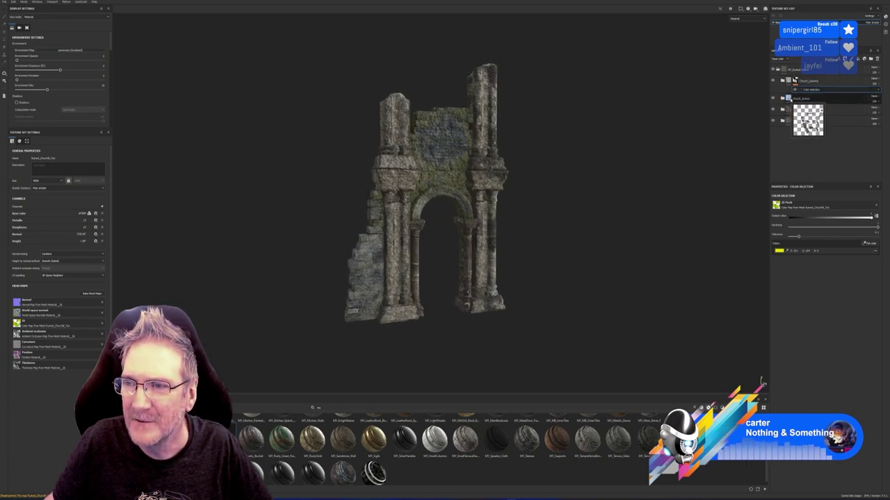
left_click(800, 89)
- Key the Church_Arches colour-selection mask to the blue arch only, clearing its old colours
left_click(782, 98)
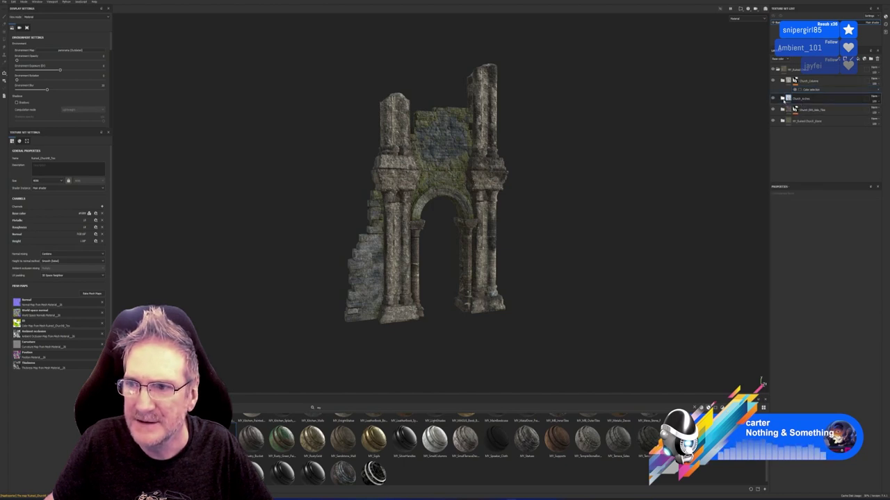
left_click(814, 118)
left_click(813, 119)
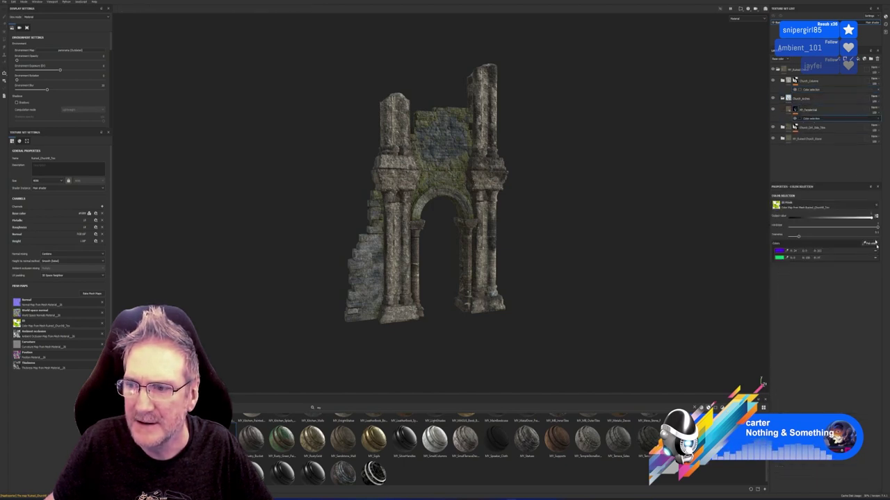
left_click(875, 258)
left_click(875, 251)
left_click(869, 244)
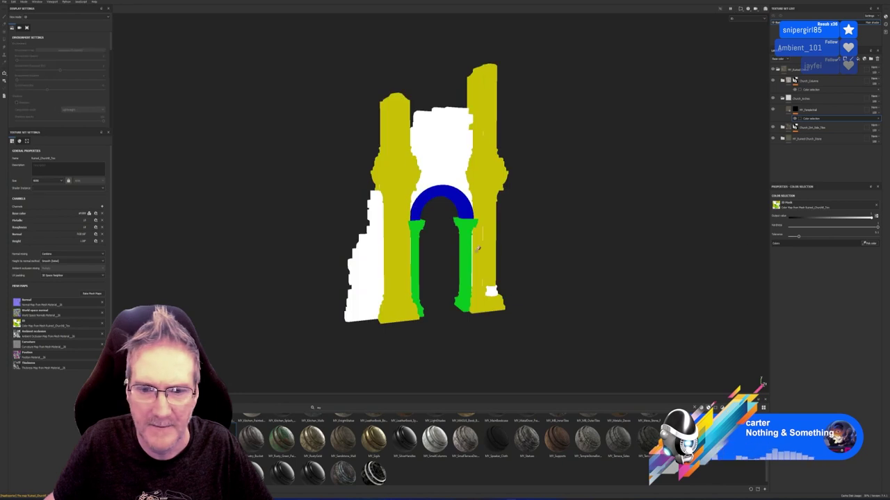
left_click(460, 203)
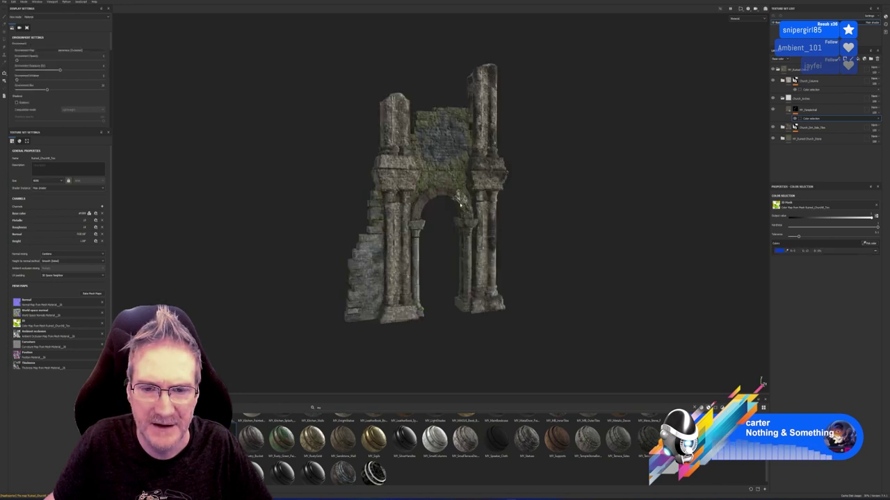
left_click_drag(460, 203, 487, 254, "alt")
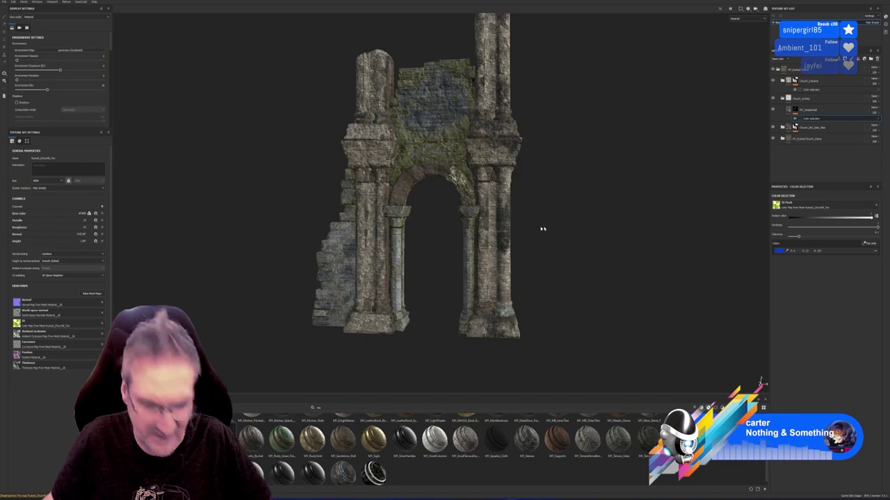
left_click_drag(543, 229, 584, 202, "alt")
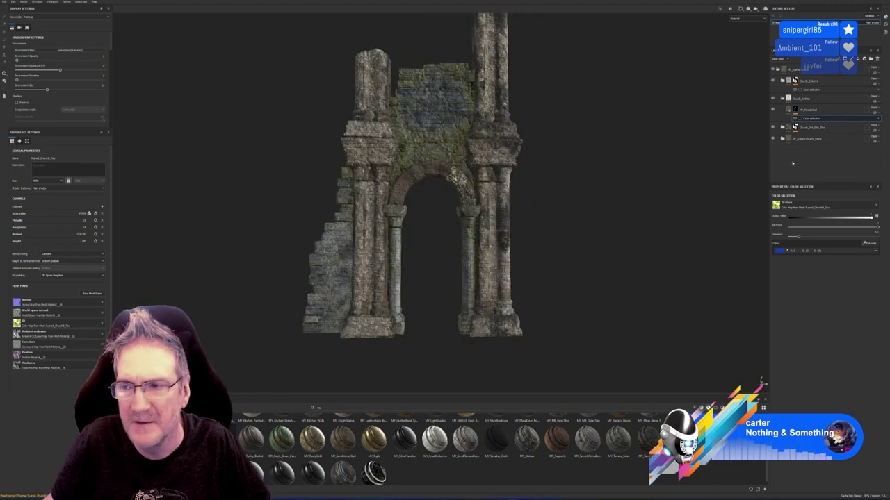
- Replace yellow with the green columns in the Church_Dirt_Side_Tiles colour-selection mask
left_click(794, 128)
left_click(811, 136)
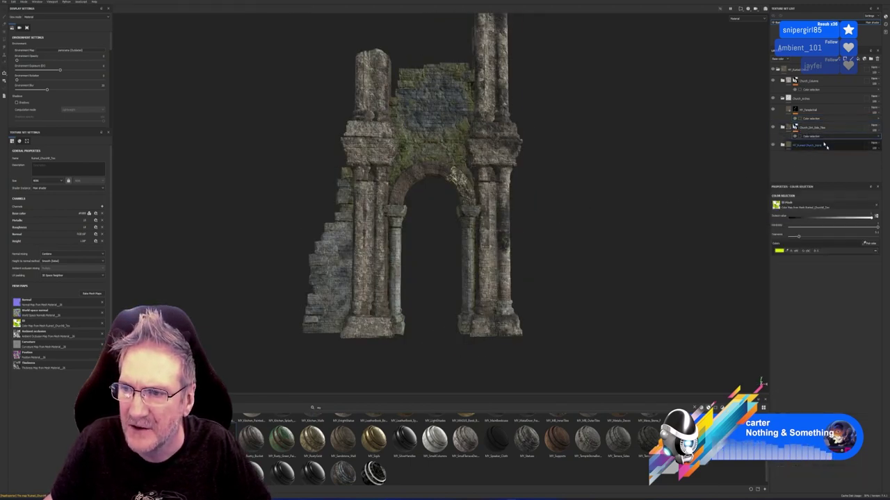
left_click(875, 253)
left_click(868, 243)
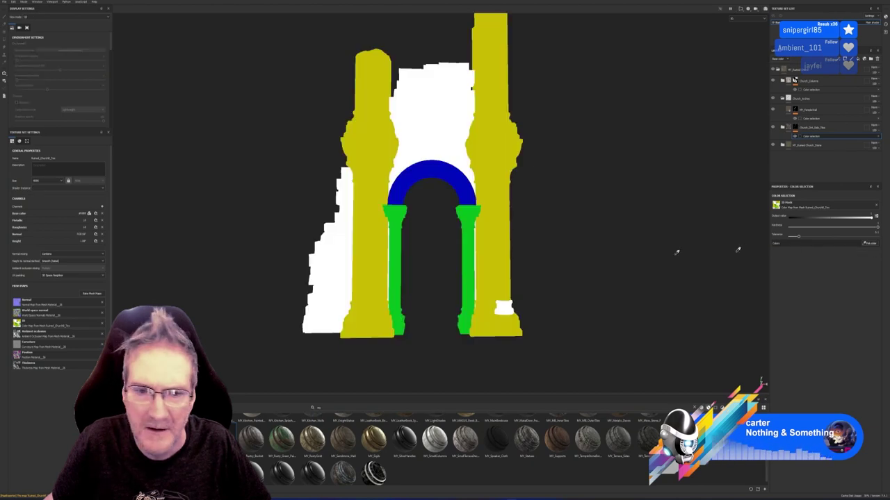
left_click(402, 209)
left_click_drag(412, 225, 529, 274, "alt")
scroll(410, 241, "up", 3)
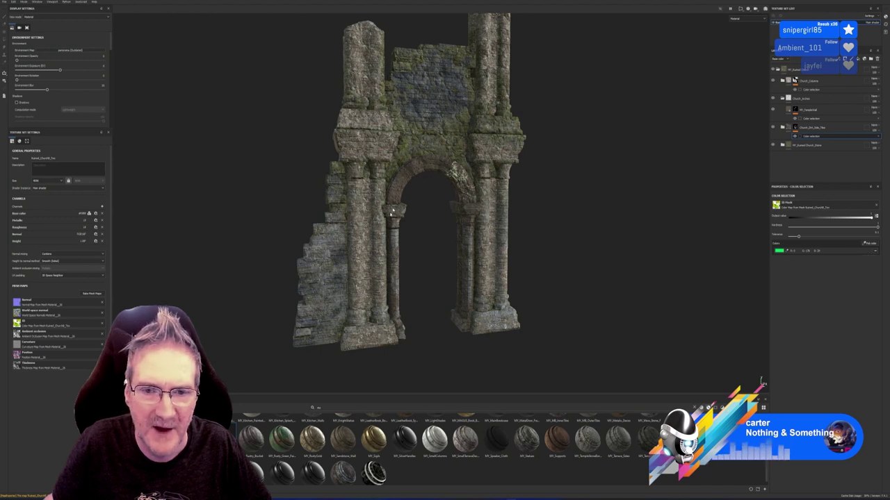
left_click_drag(595, 251, 531, 270, "alt")
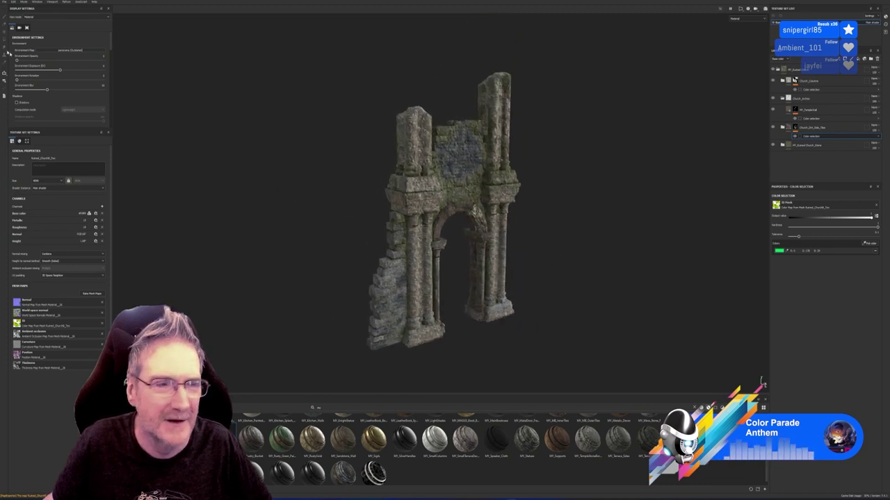
left_click(5, 2)
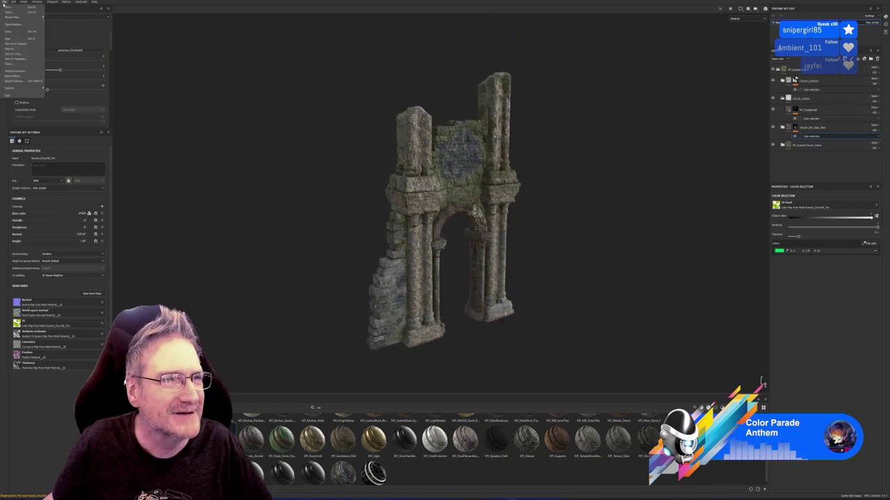
- Export the texture maps to E:\UE4\Models\Ruined Church\Textures
left_click(17, 81)
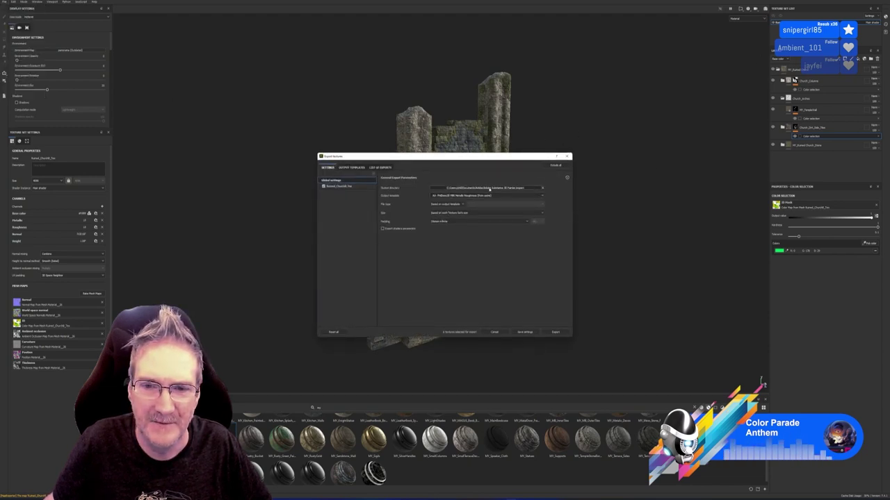
left_click(490, 186)
left_click(187, 278)
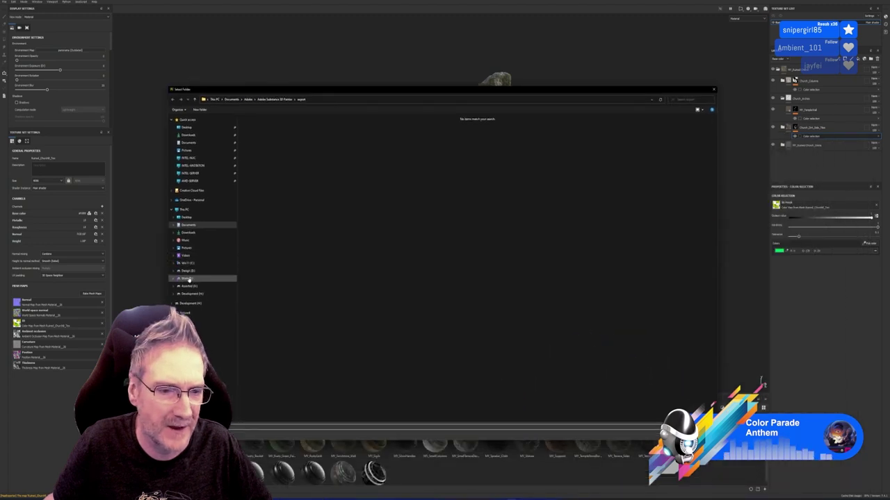
double_click(503, 129)
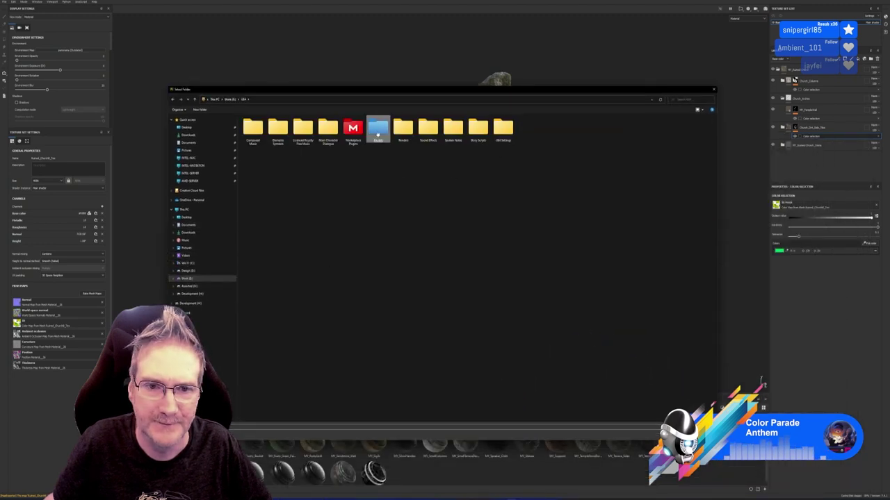
double_click(378, 128)
double_click(277, 261)
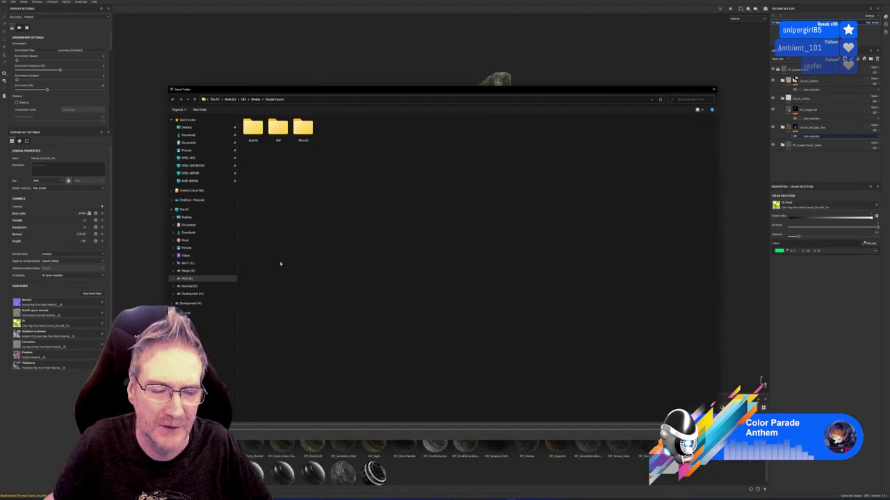
double_click(303, 127)
key("Return")
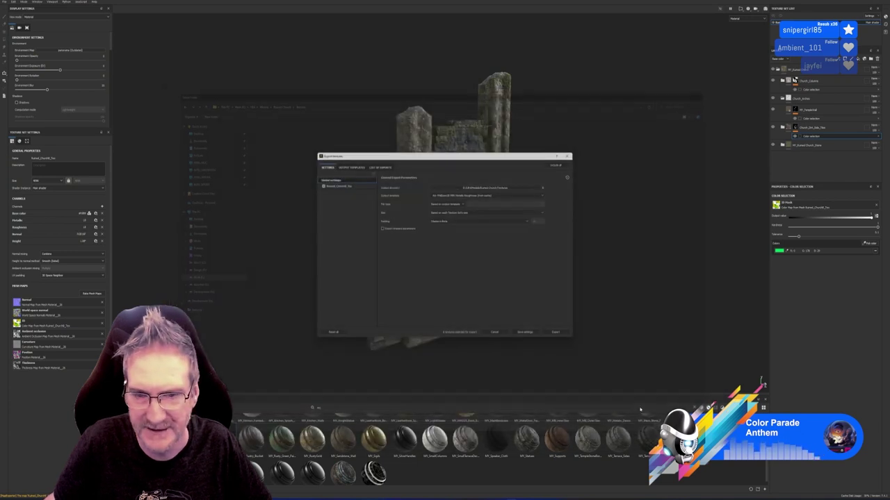
left_click(555, 333)
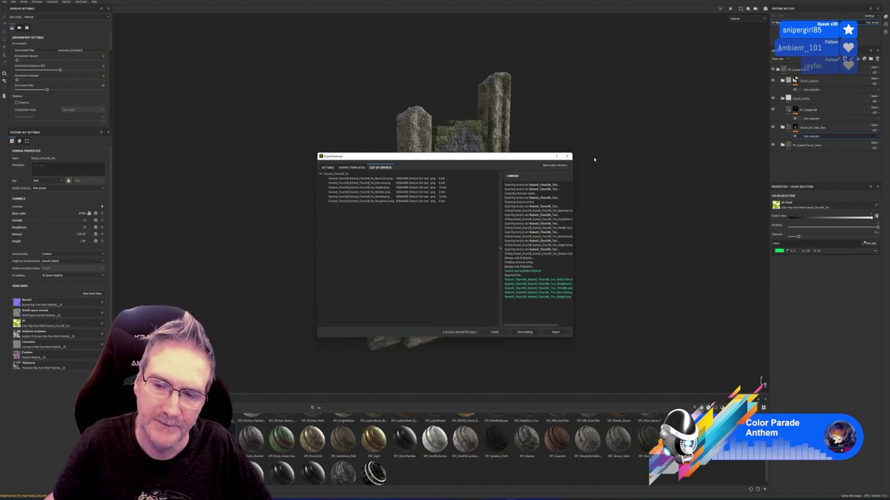
left_click(569, 156)
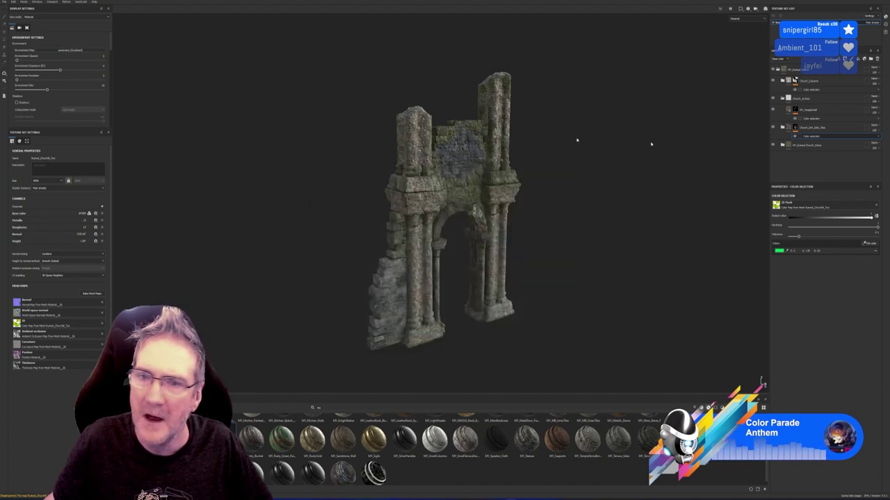
- Save the project in the Ruined Church folder and minimise Painter
left_click(4, 3)
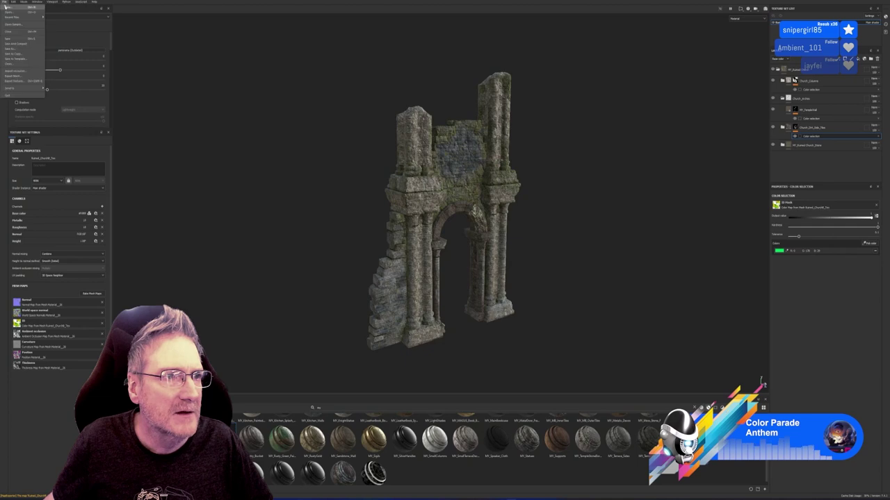
left_click(21, 49)
left_click_drag(282, 7, 449, 70)
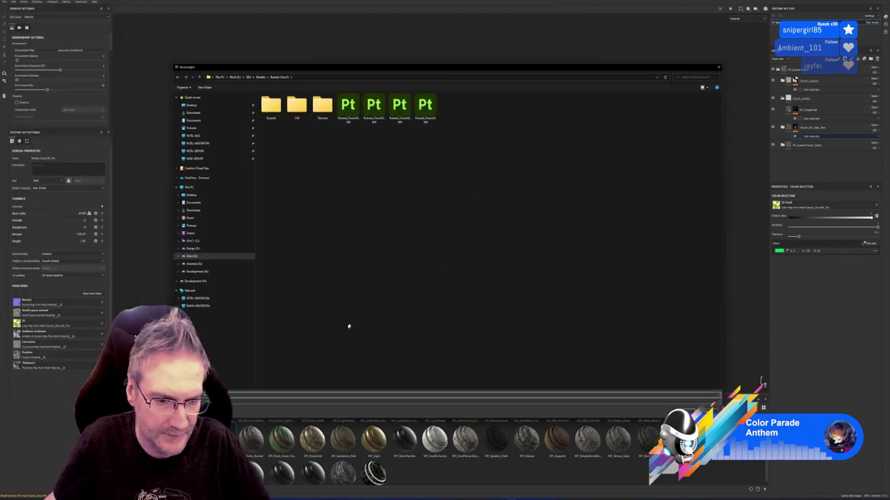
left_click(708, 390)
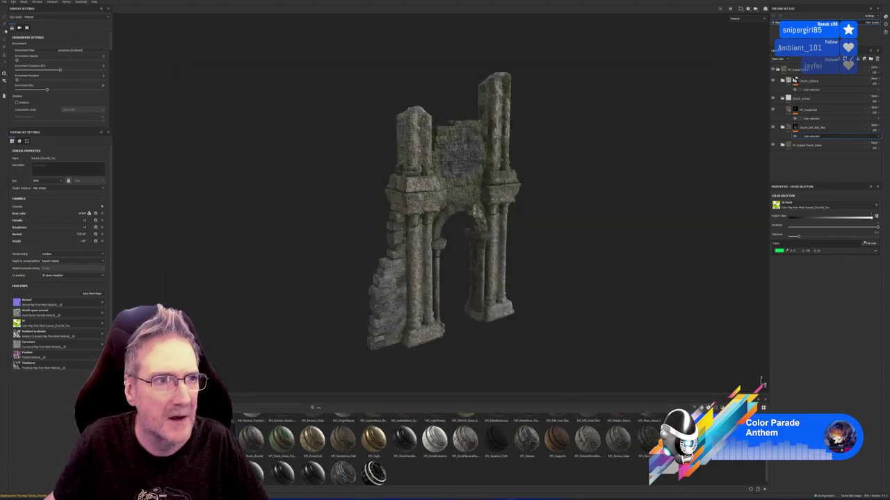
key("super+d")
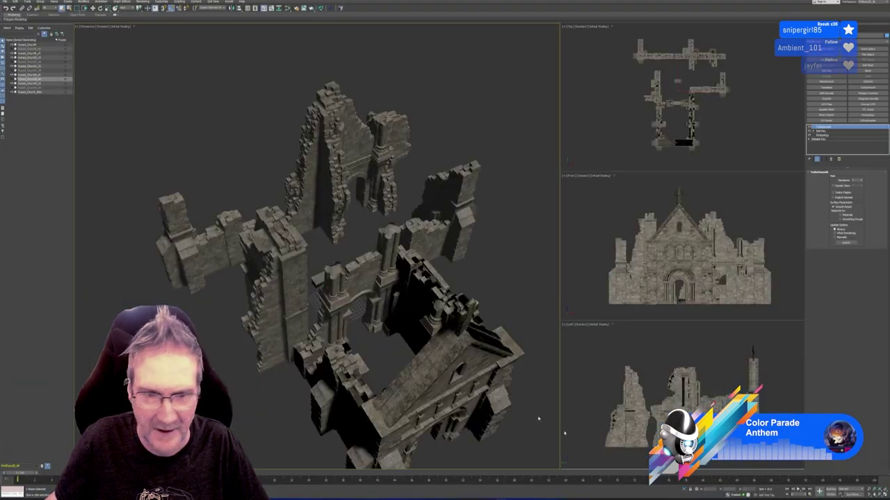
- Check and close the Textures folder, then isolate the left ruined wall piece with Alt+Q
middle_click_drag(427, 342, 386, 299, "alt")
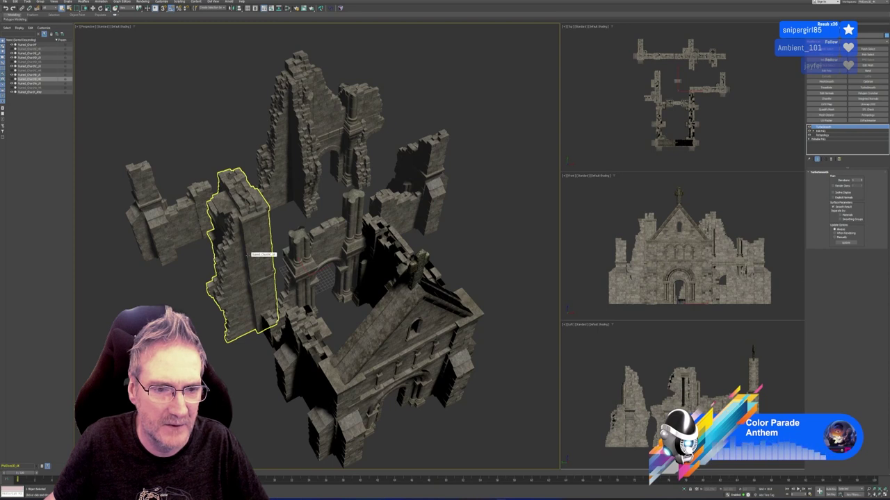
key("alt+Tab")
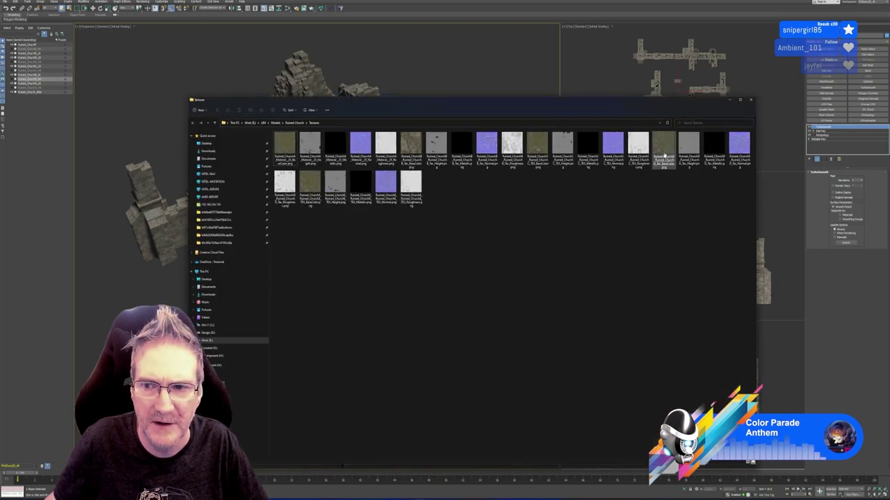
left_click(729, 99)
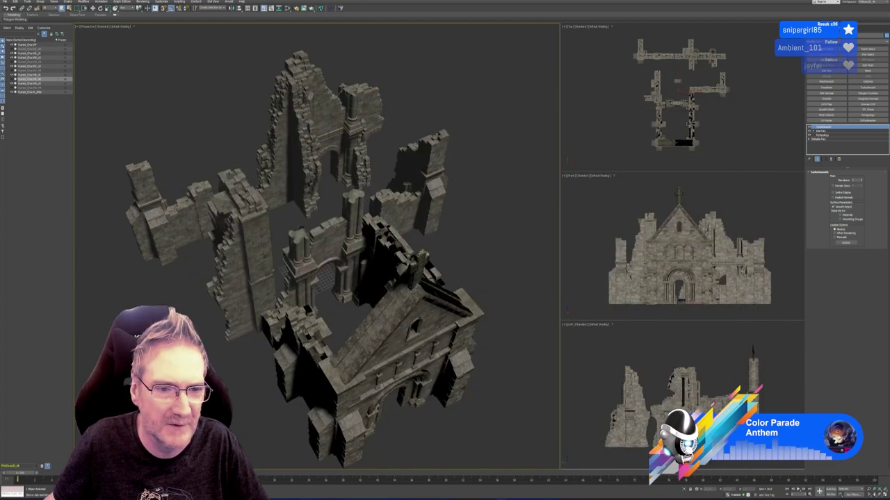
middle_click_drag(368, 222, 381, 238, "alt")
left_click(173, 223)
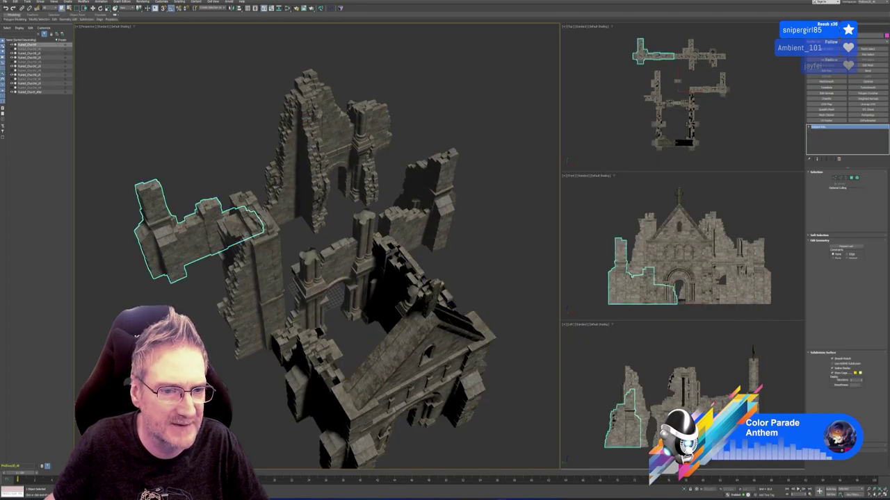
key("alt+q")
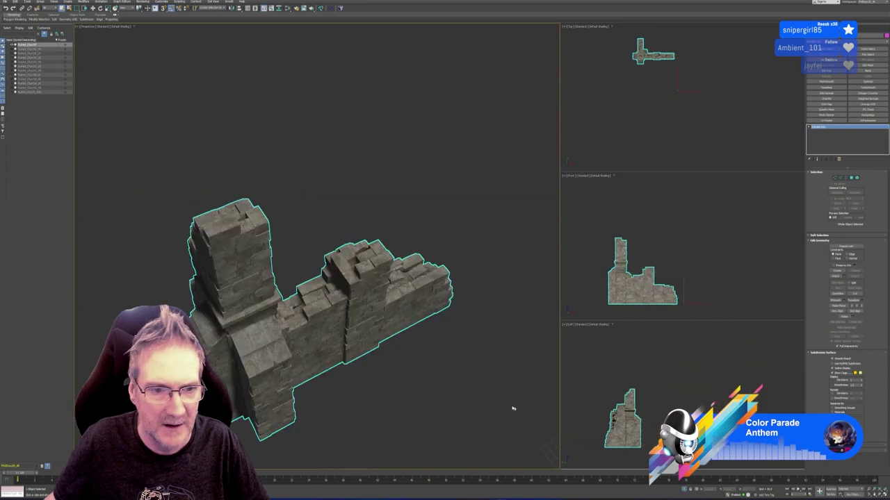
middle_click_drag(512, 408, 404, 377, "alt")
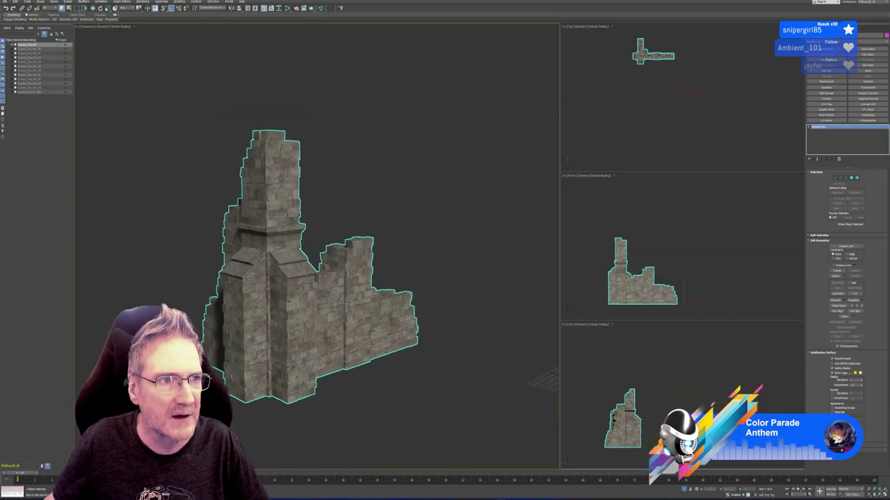
left_click(14, 3)
- Clone the tall broken wall piece to make a copy
left_click(28, 36)
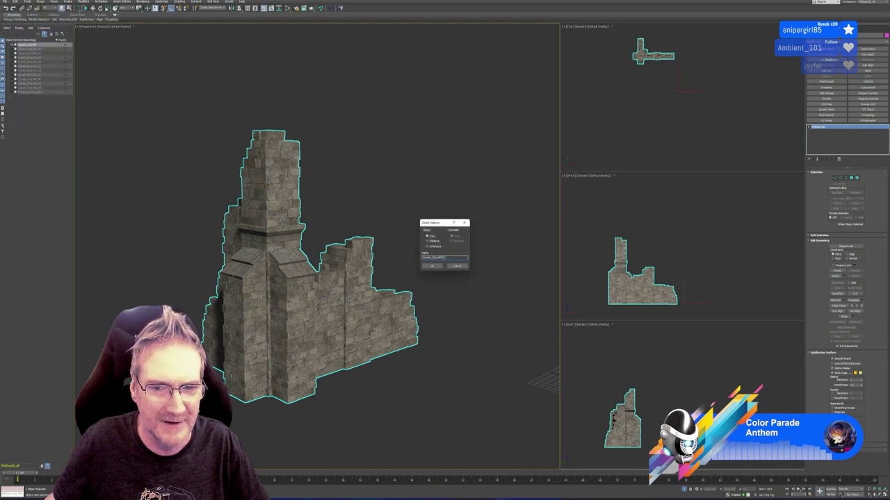
key("End")
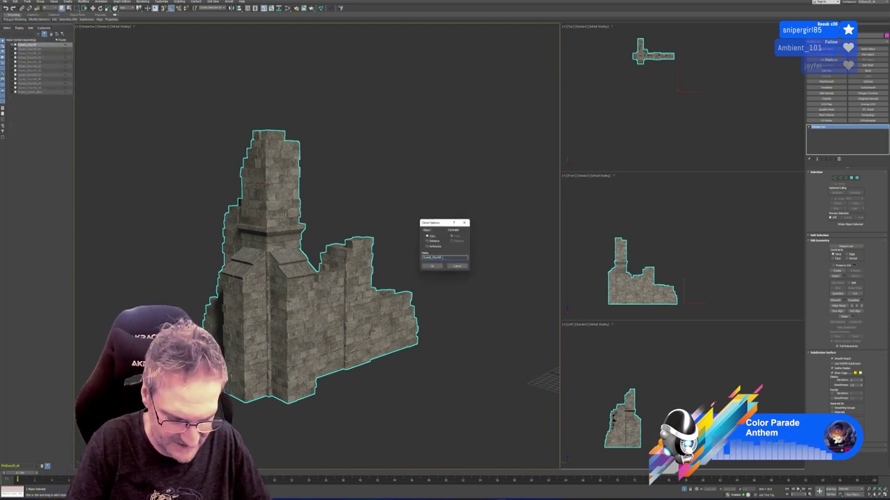
key("Return")
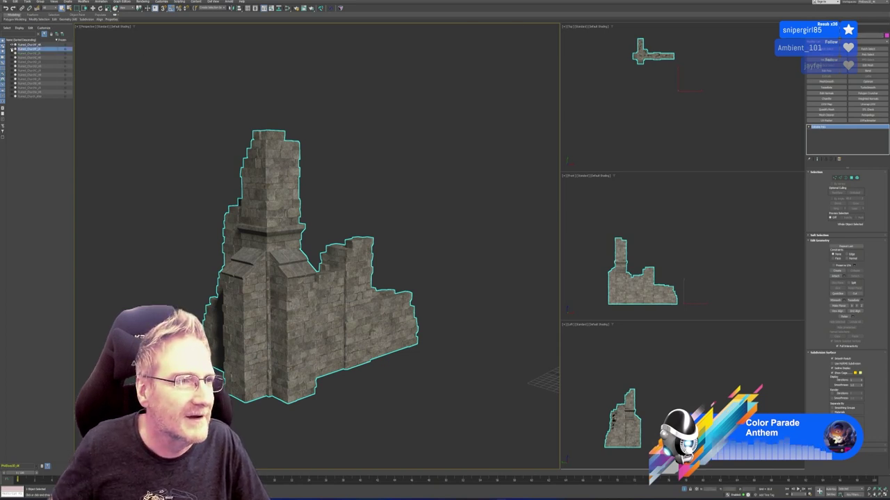
left_click(32, 44)
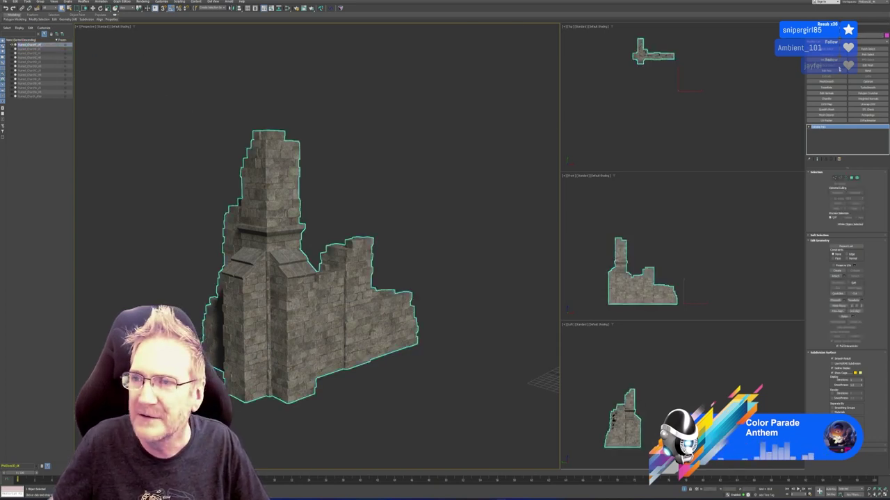
- Stack Quadify Mesh and TurboSmooth modifiers on the wall piece for smoothed stonework
left_click(826, 109)
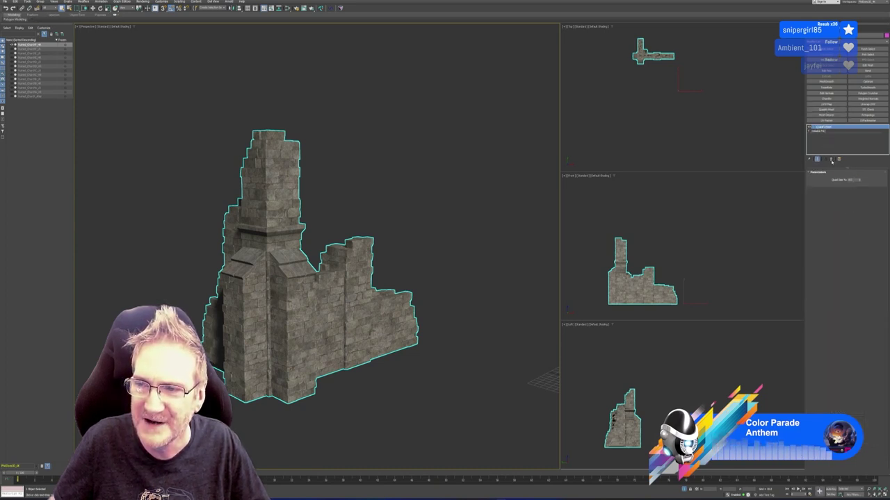
left_click(832, 160)
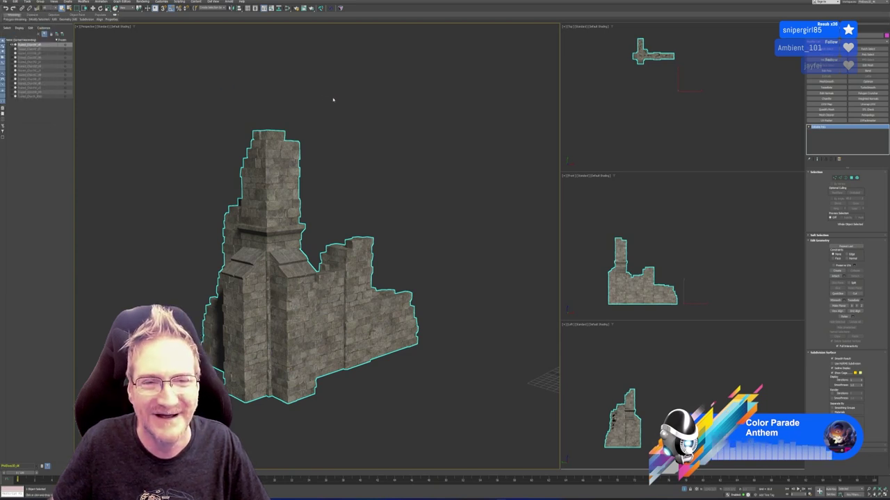
left_click(826, 109)
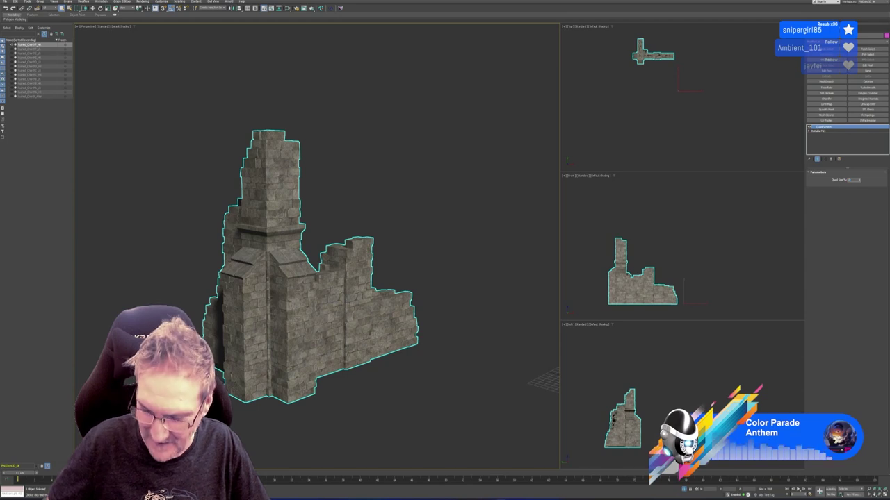
left_click(868, 89)
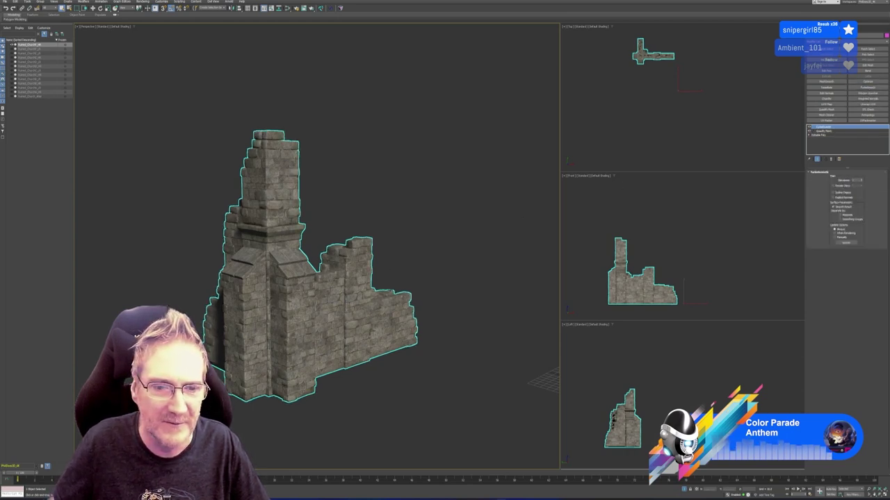
middle_click_drag(316, 265, 327, 266, "alt")
scroll(371, 258, "down", 2)
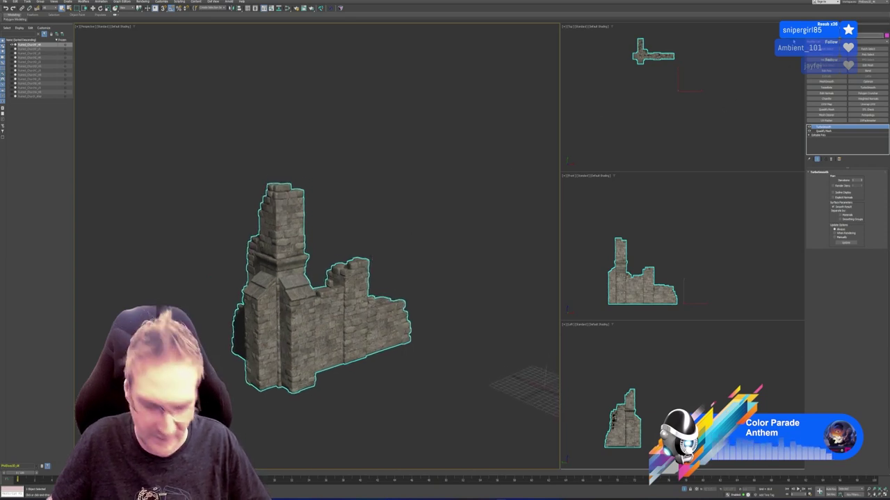
left_click(5, 2)
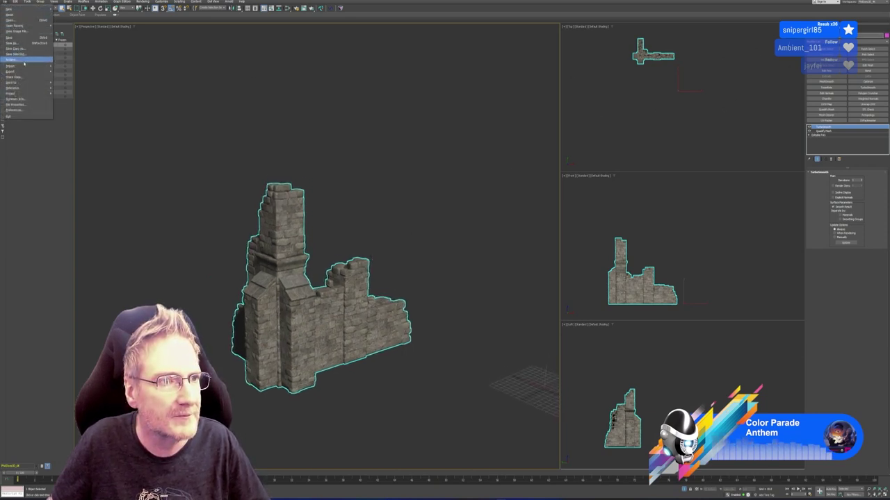
- Export the selected smoothed tower piece as an FBX file
mouse_move(42, 71)
left_click(71, 78)
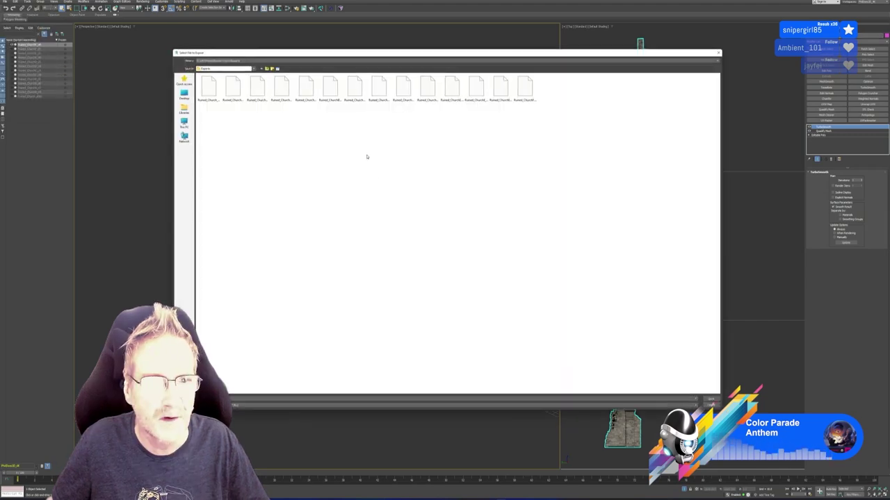
left_click(710, 399)
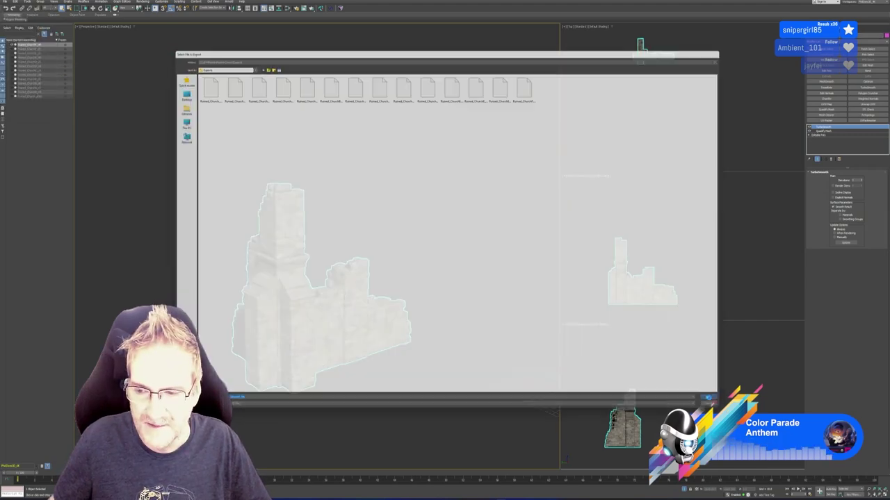
left_click(536, 313)
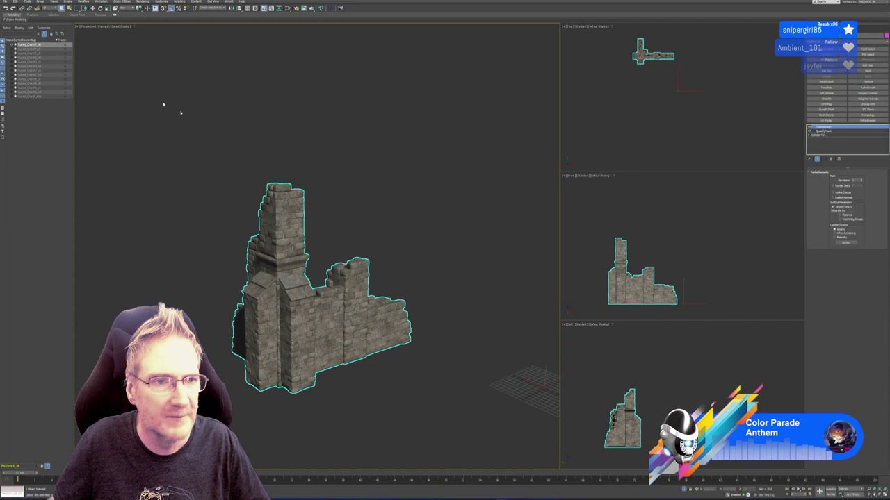
- Export the unsmoothed wall piece as a second FBX, then show the desktop
left_click(19, 49)
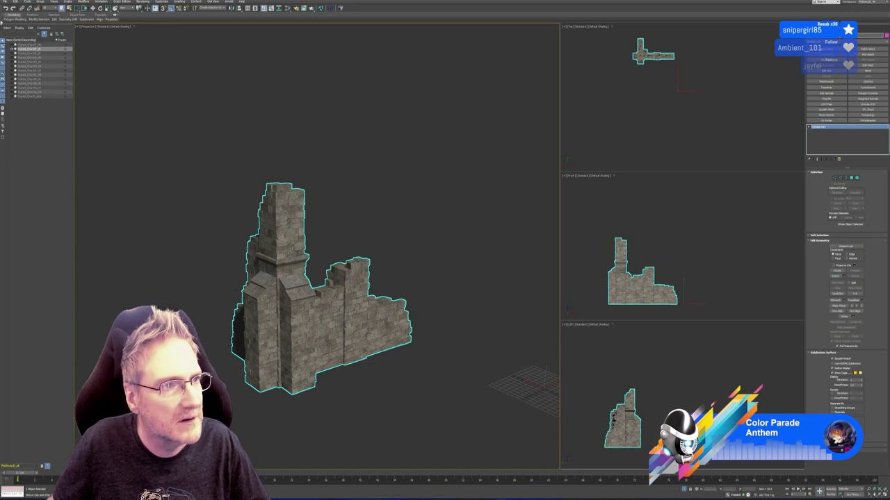
left_click(4, 2)
mouse_move(27, 76)
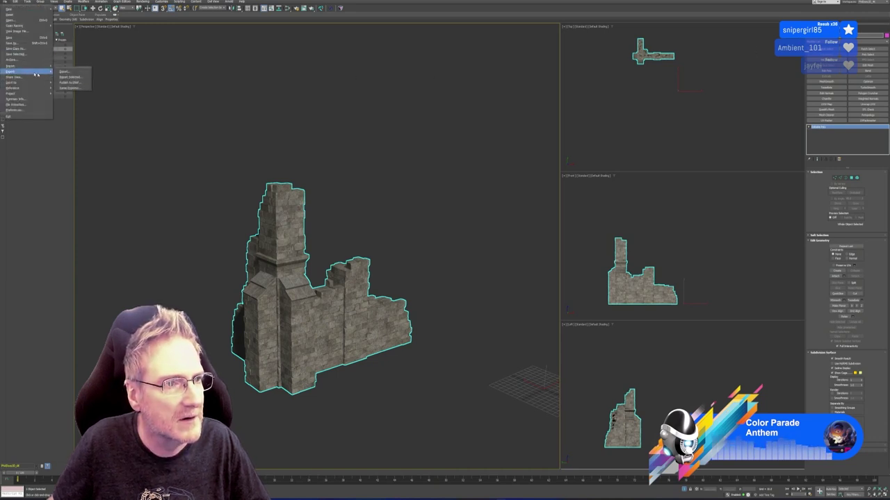
left_click(74, 79)
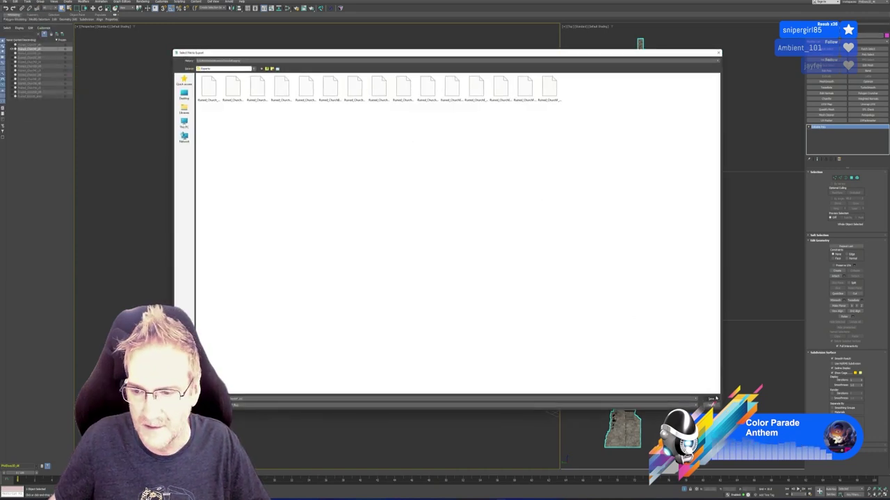
left_click(710, 399)
left_click(534, 310)
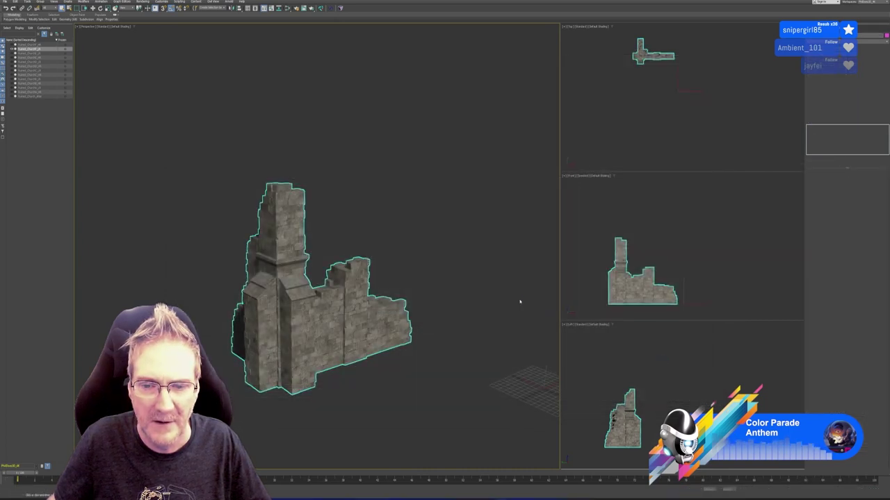
key("super+d")
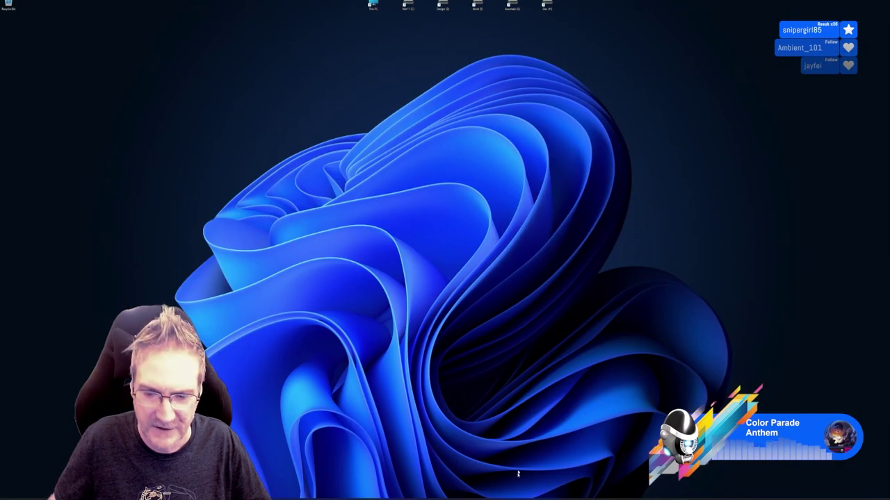
- Save the current arch project in Substance Painter
key("alt+Tab")
left_click(5, 2)
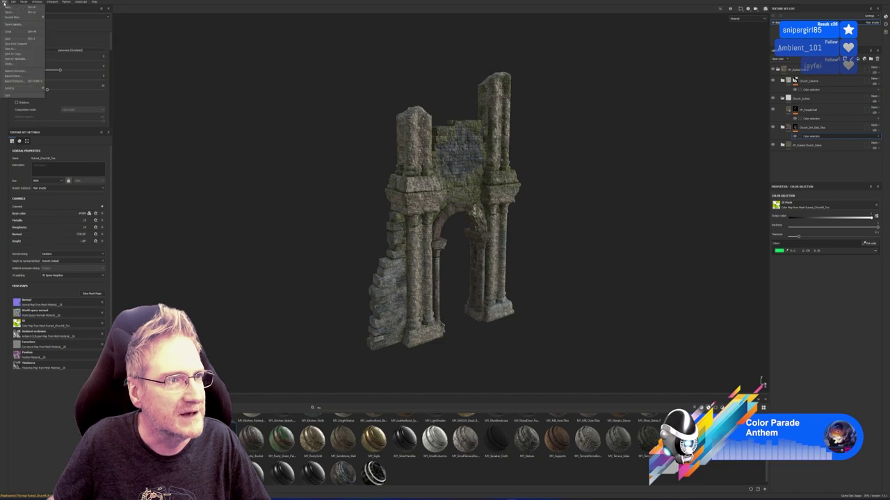
left_click(12, 50)
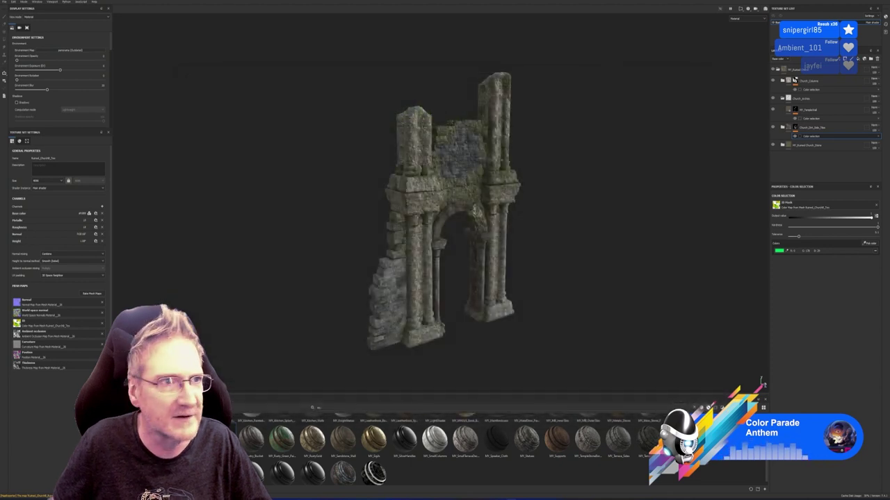
- Create a new 4096-resolution project from the newly exported wall piece FBX
left_click(5, 2)
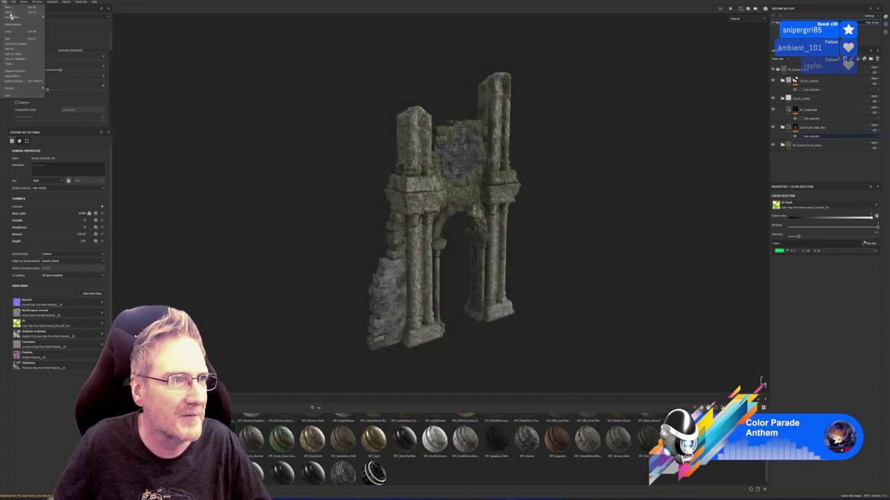
left_click(5, 2)
left_click(5, 2)
left_click(10, 7)
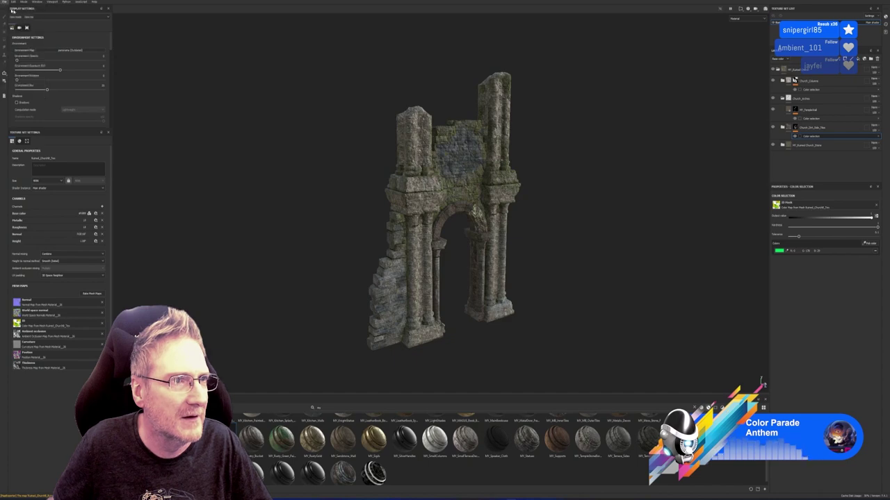
left_click(427, 209)
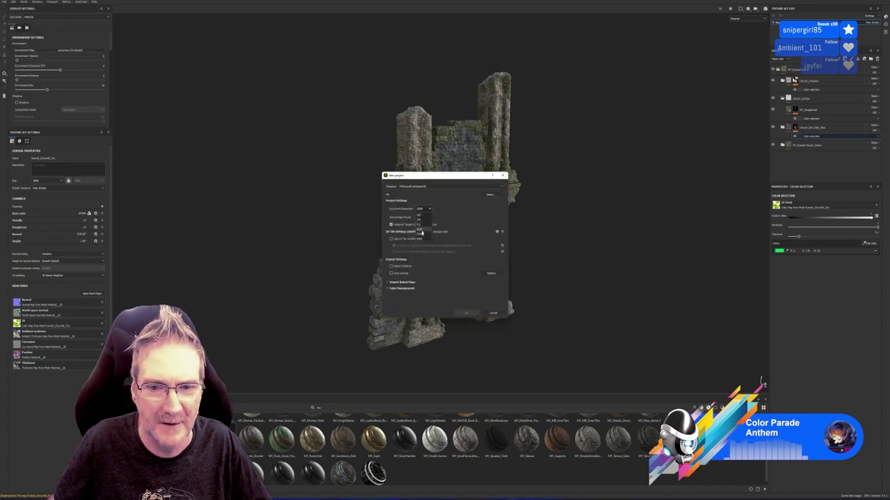
left_click(420, 240)
left_click(488, 196)
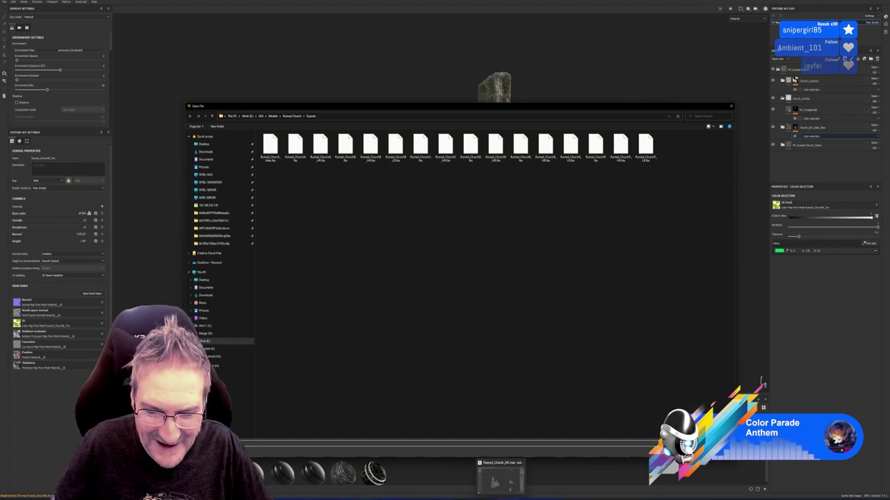
key("alt+Tab")
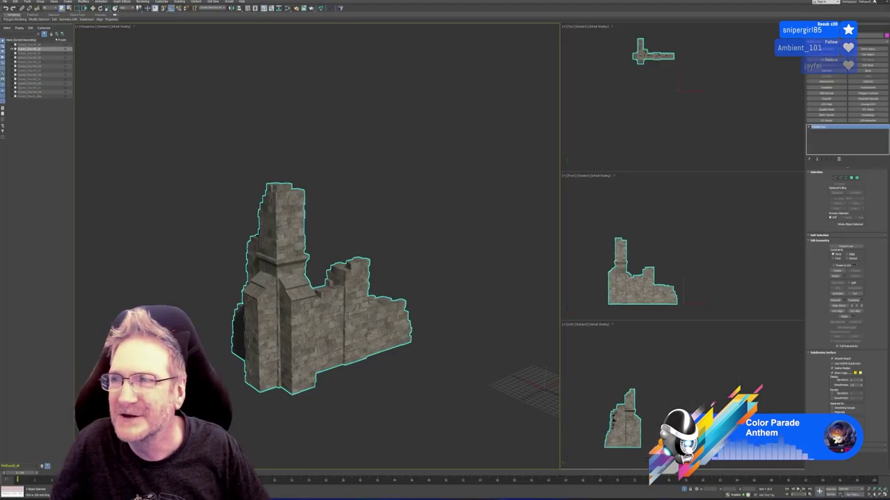
key("alt+Tab")
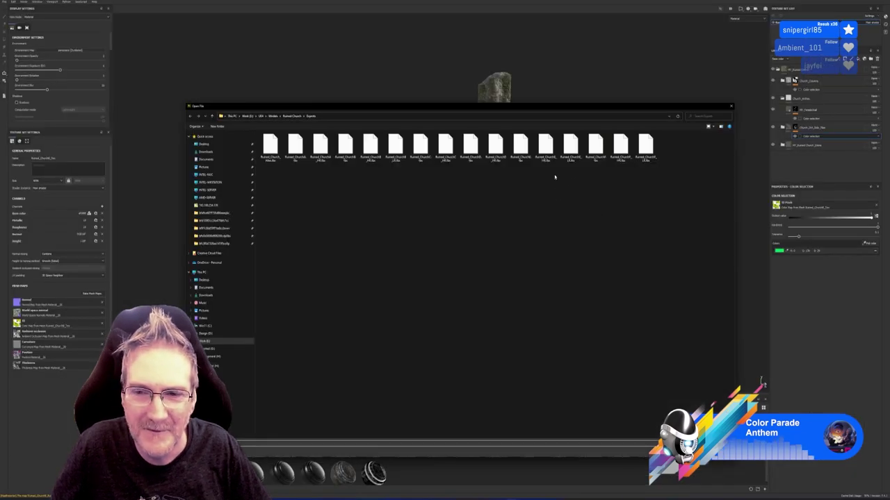
double_click(595, 157)
left_click(466, 312)
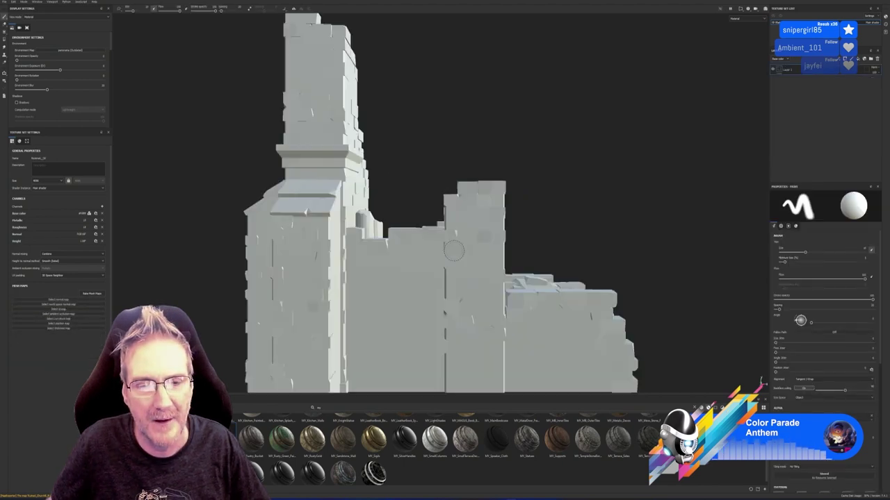
- Bake the tower wall's mesh maps with the last exported Ruined_Church FBX as high-poly source
left_click_drag(452, 285, 239, 218, "alt")
left_click(92, 294)
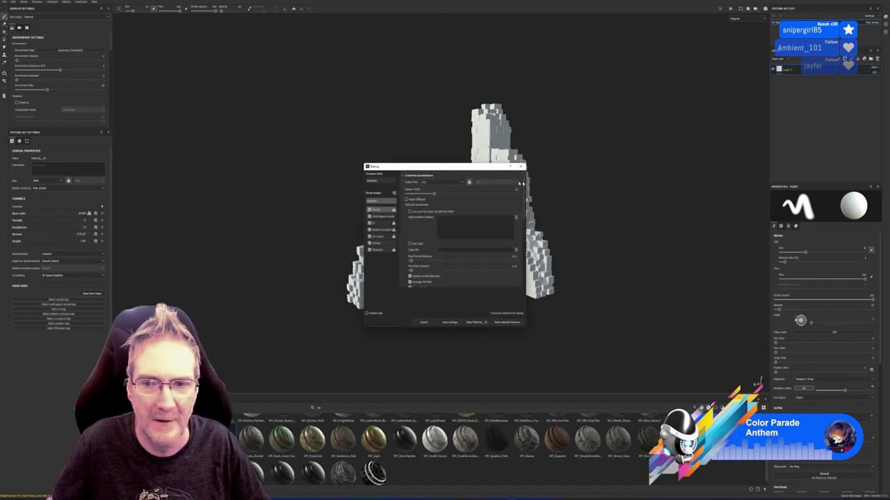
left_click(461, 183)
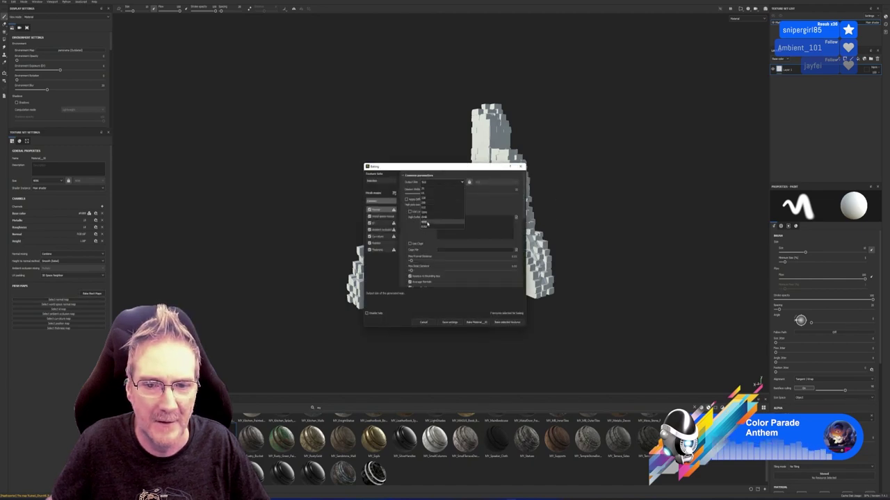
left_click(434, 224)
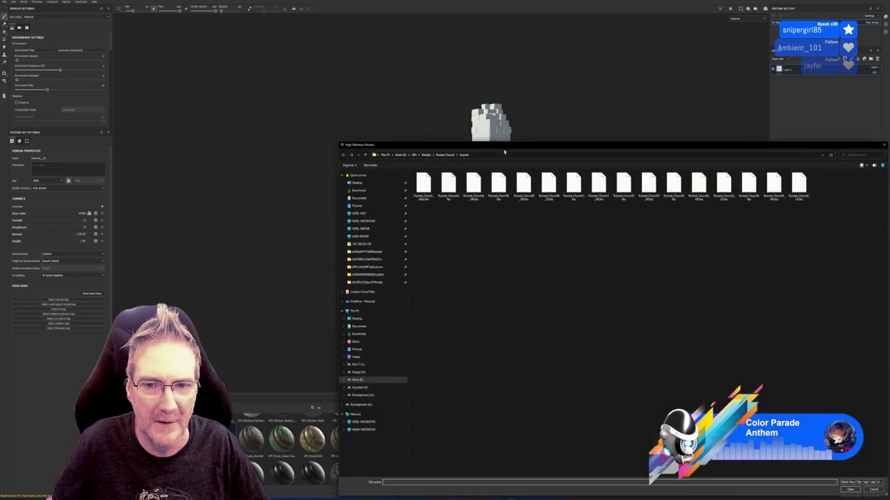
left_click_drag(503, 147, 374, 103)
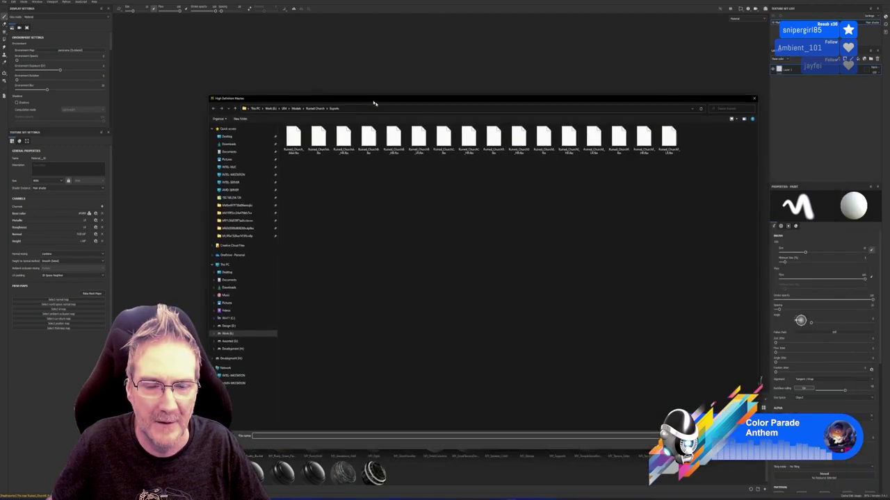
double_click(643, 139)
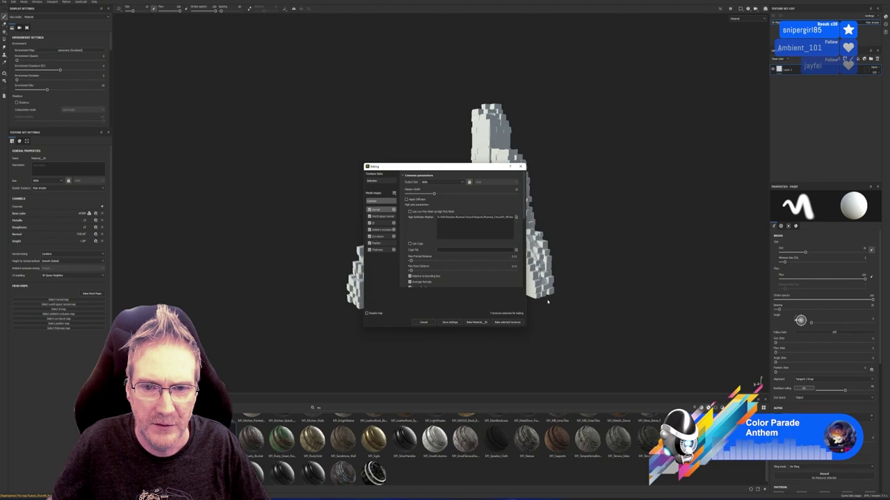
left_click(507, 322)
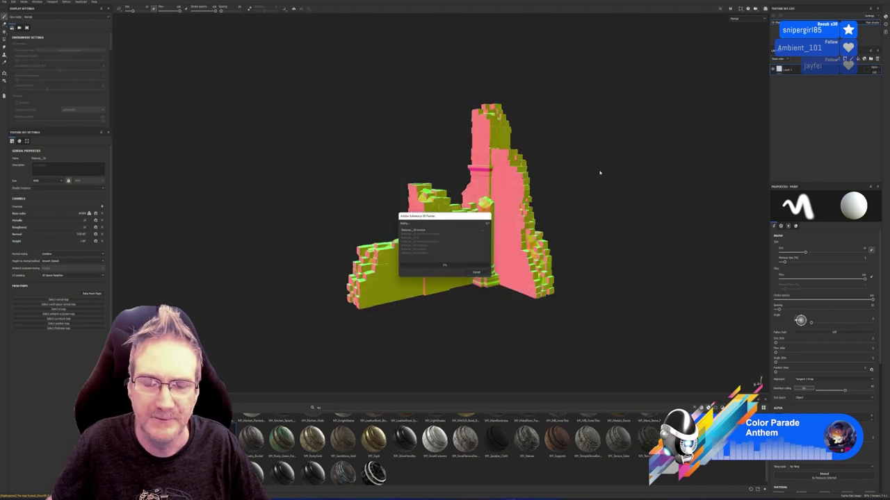
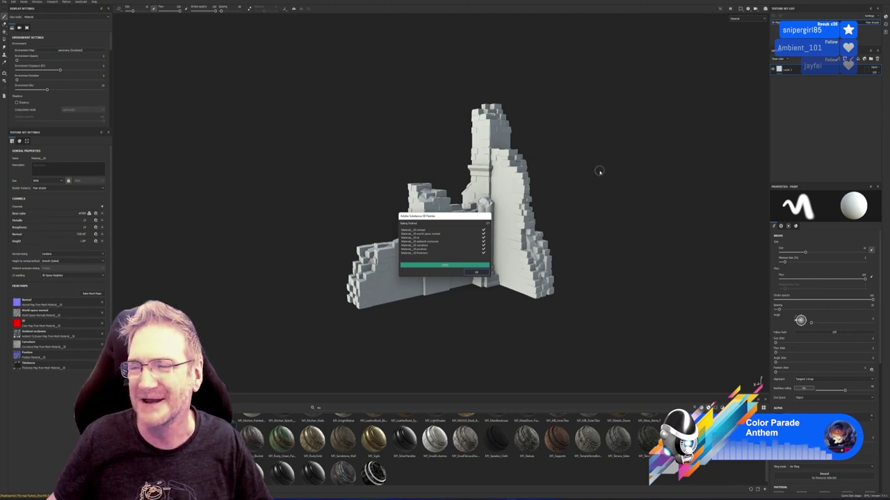
- Dismiss the finished bake report and close Bake Mesh Maps without baking
left_click(477, 273)
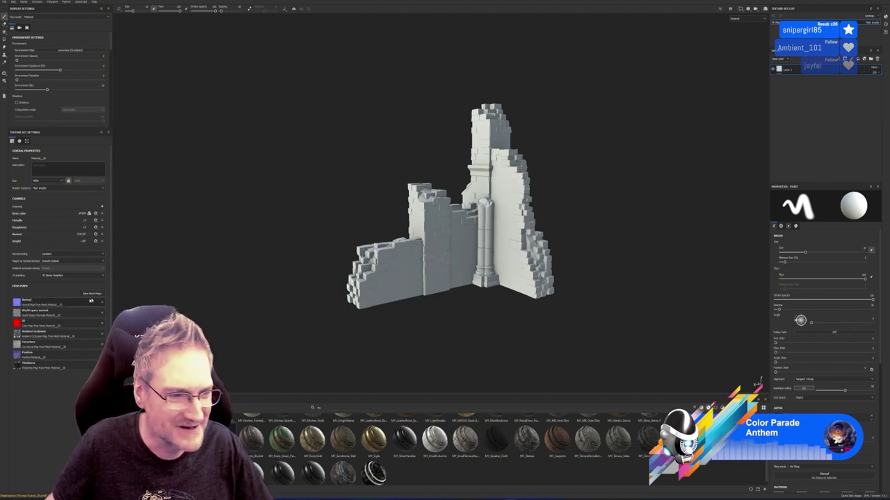
left_click(91, 294)
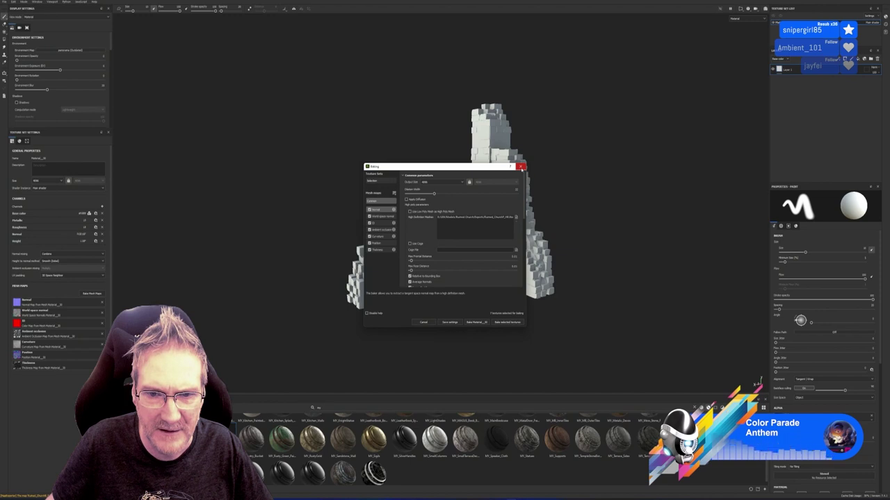
left_click(520, 166)
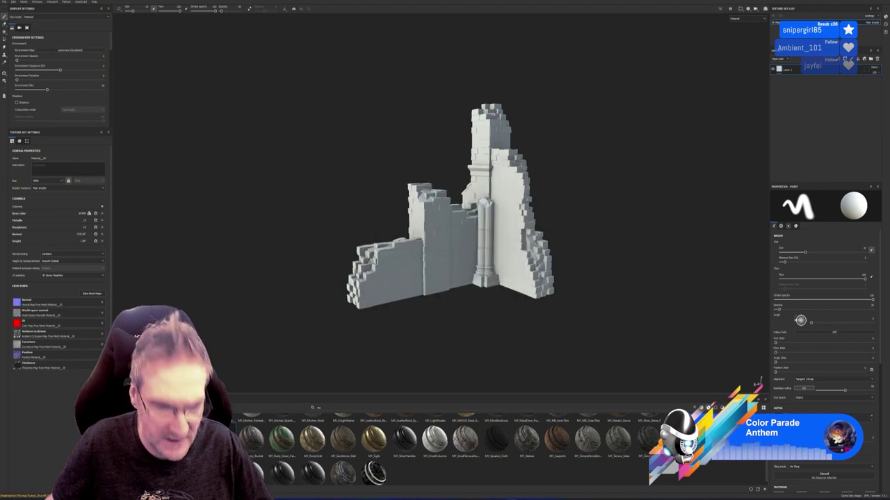
- Orbit and zoom around the grey ruin mesh to inspect it from several sides
left_click_drag(626, 306, 687, 290, "alt")
left_click_drag(457, 230, 577, 273, "alt")
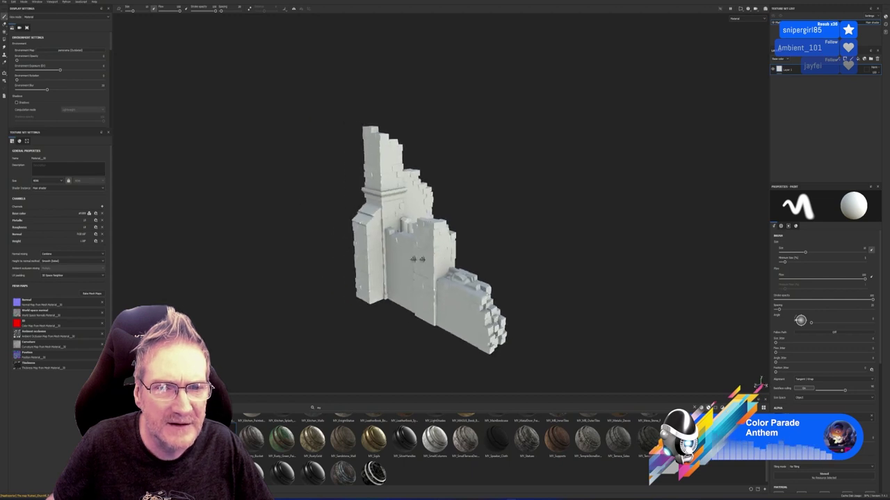
left_click_drag(243, 241, 306, 246, "alt")
scroll(306, 247, "up", 3)
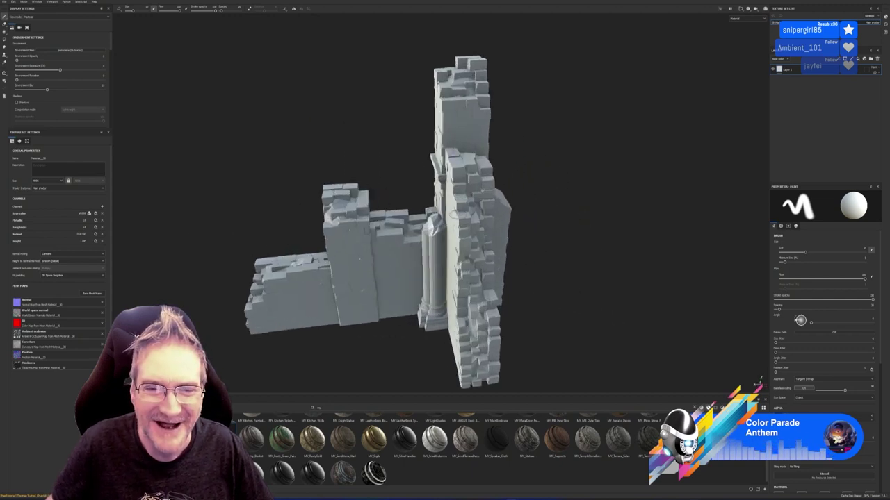
left_click_drag(451, 216, 555, 230, "alt")
scroll(515, 204, "down", 3)
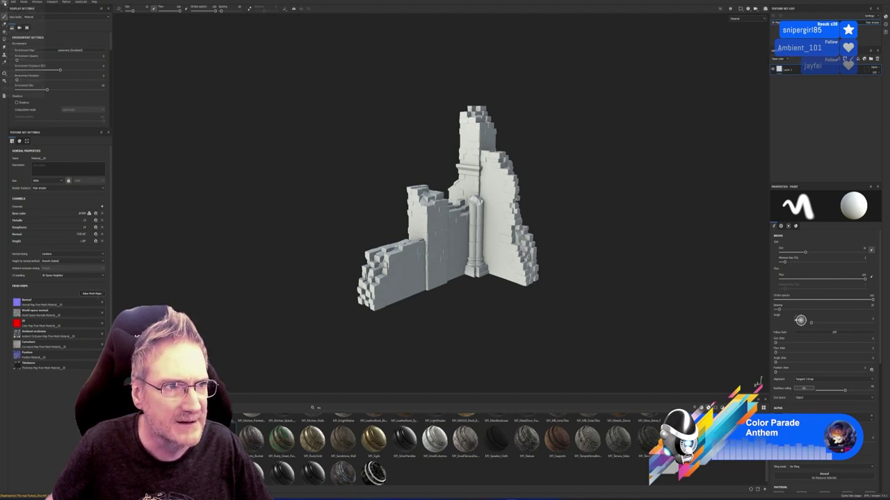
- Start a new project from the File menu, keeping the document resolution
left_click(6, 2)
left_click(17, 9)
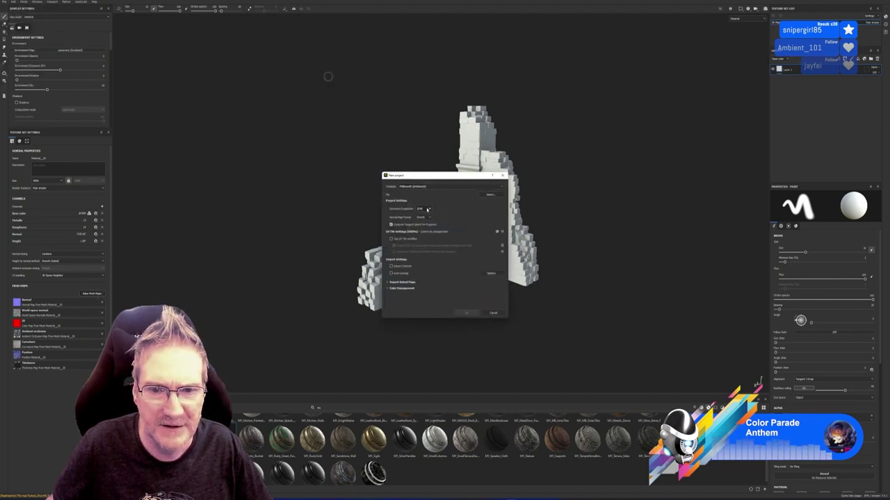
left_click(426, 209)
left_click(423, 236)
- Load the last Ruined_Church .fbx as the mesh, confirm, and answer the unsaved-changes prompt
left_click(490, 195)
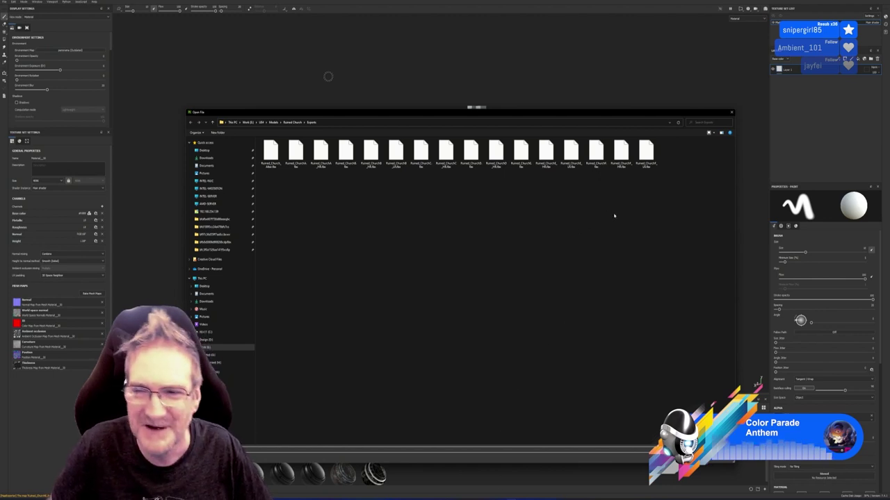
double_click(595, 155)
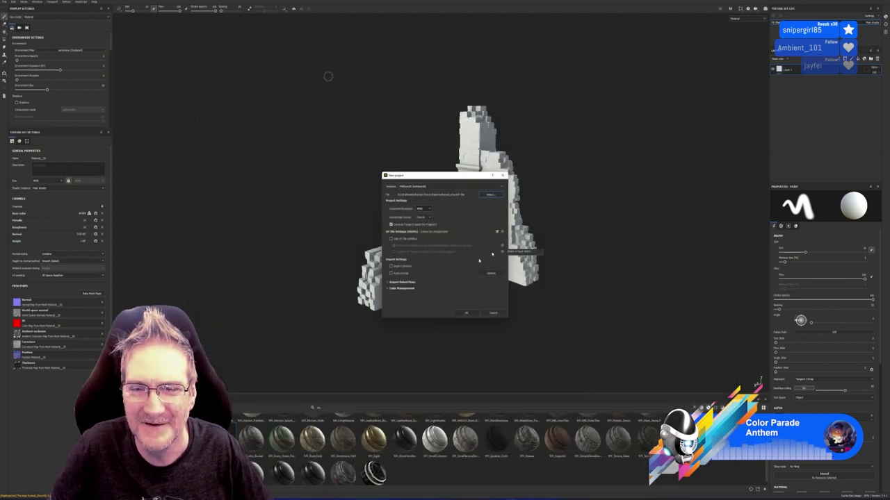
left_click(491, 196)
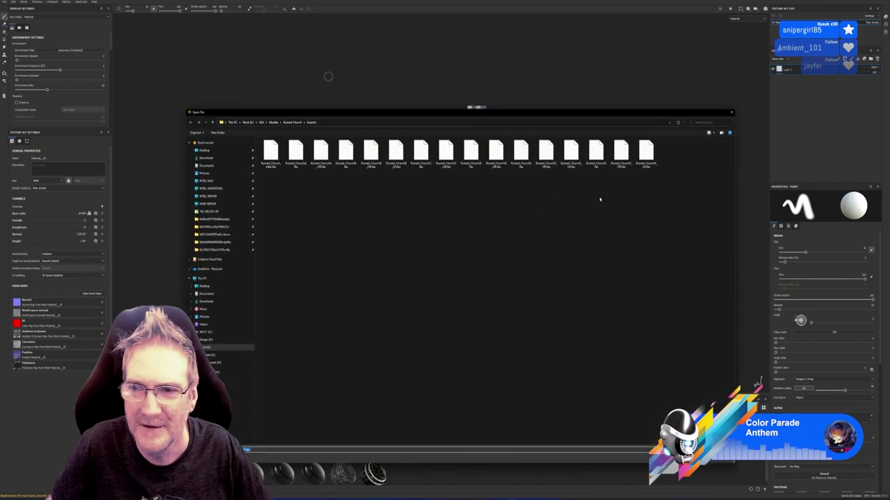
double_click(646, 163)
left_click(466, 314)
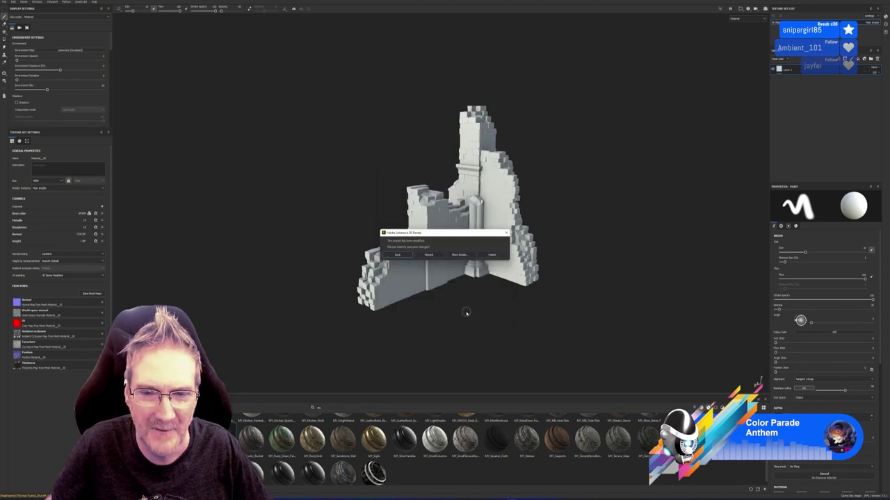
left_click(428, 255)
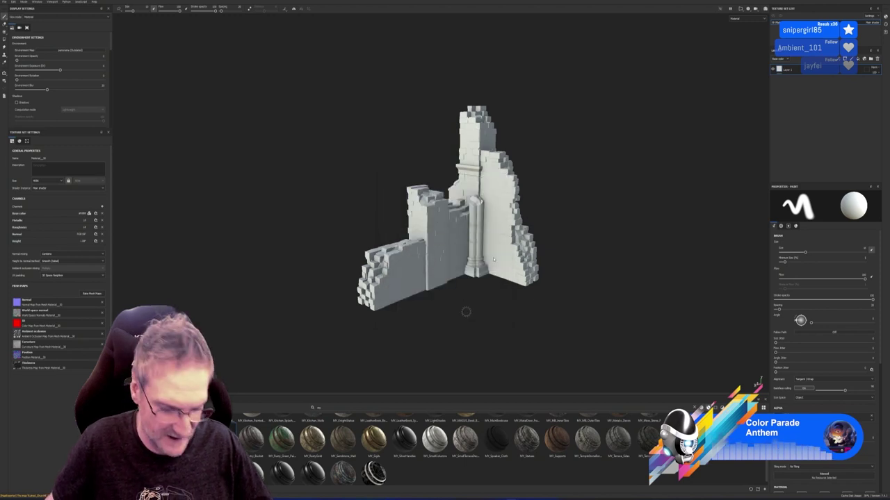
scroll(492, 259, "down", 5)
- Set the bake output size, add the last church .fbx as high-definition mesh, and bake
left_click_drag(492, 258, 466, 242, "alt")
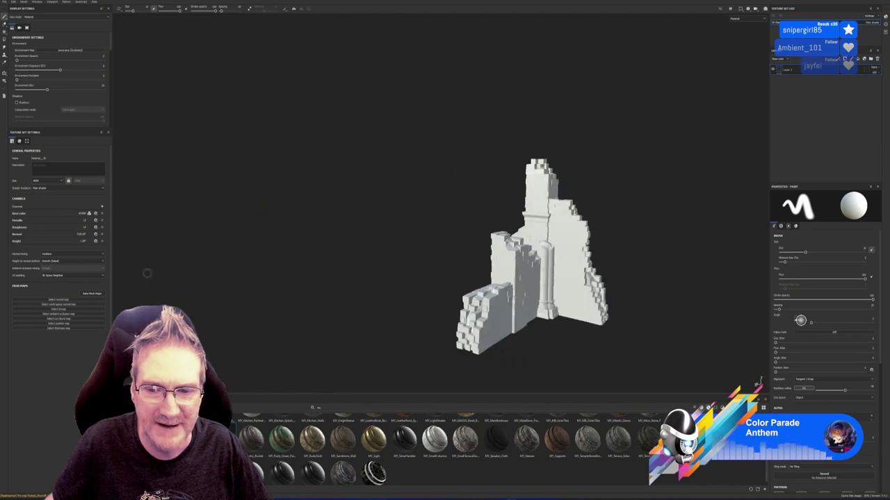
left_click(97, 294)
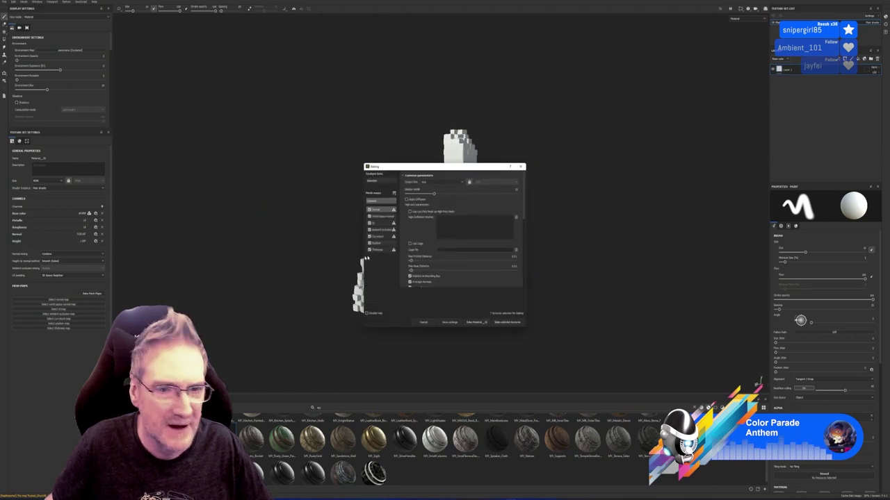
left_click(438, 182)
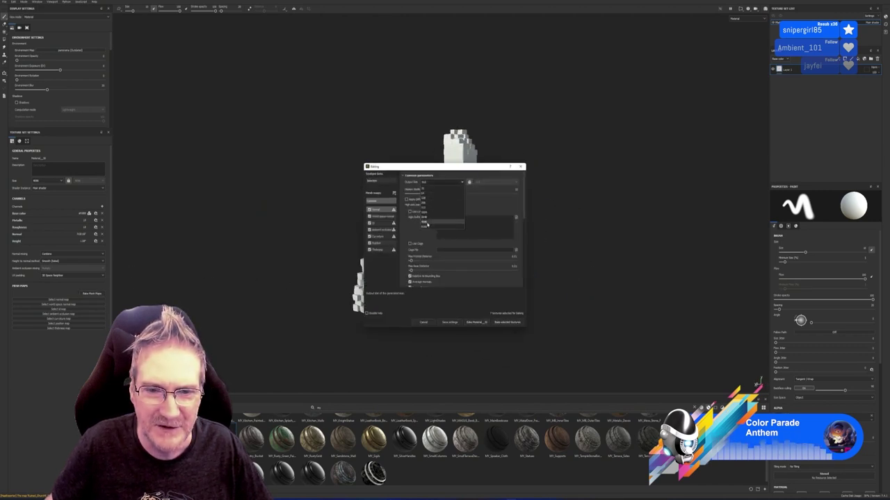
left_click(431, 224)
left_click(516, 217)
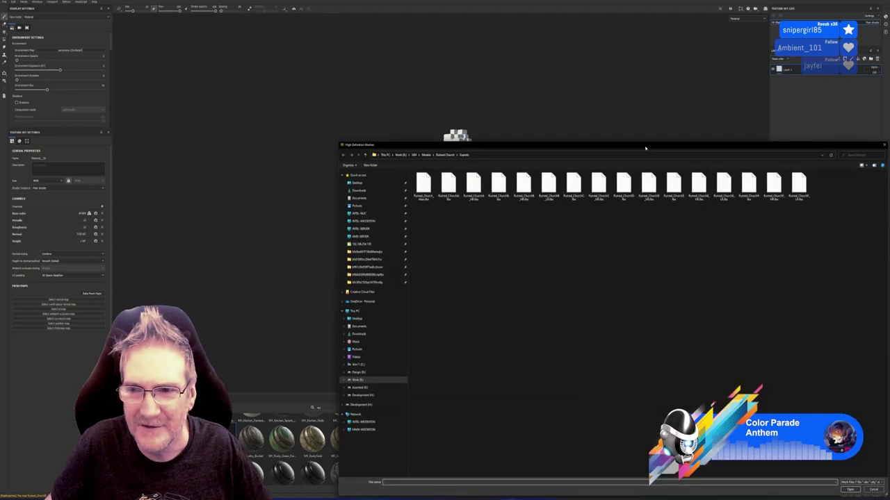
left_click_drag(649, 150, 474, 93)
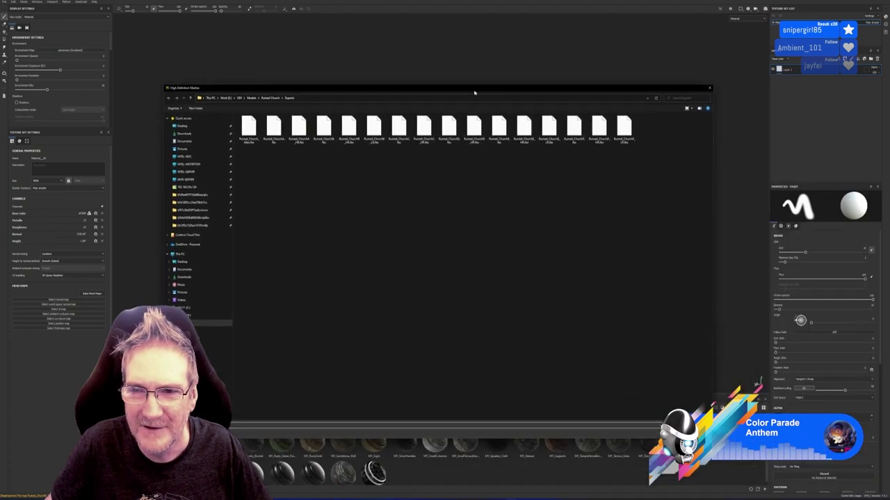
double_click(599, 127)
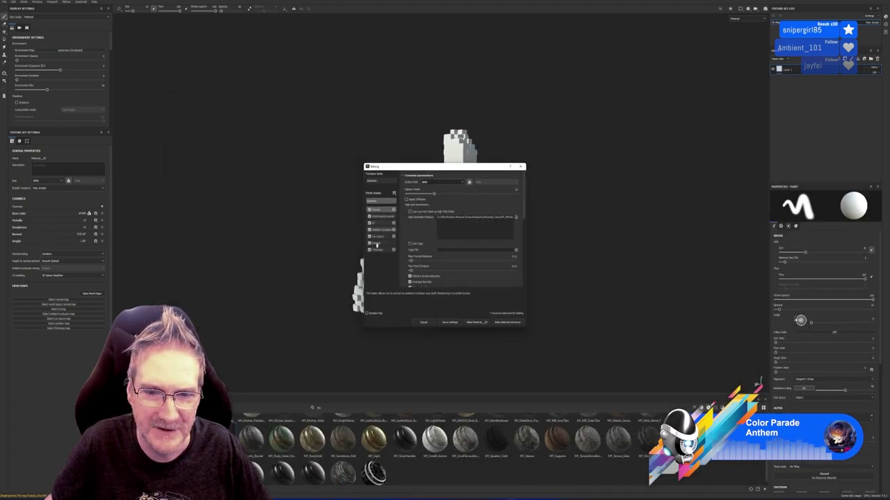
left_click(508, 321)
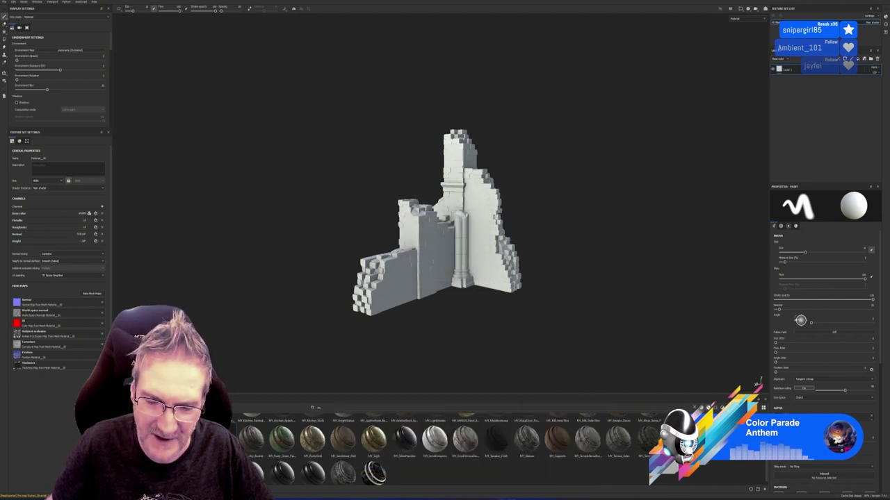
- Back in 3ds Max, deselect the church ruin and orbit and zoom around its stonework
key("alt+Tab")
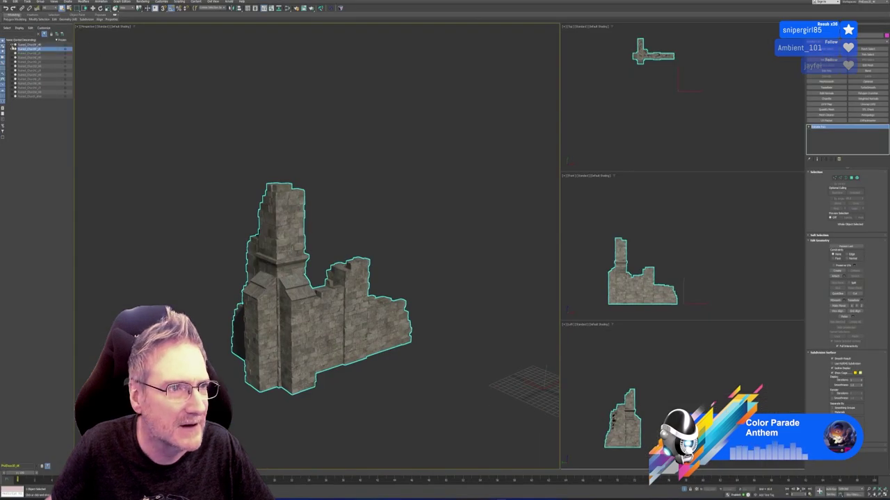
left_click(13, 49)
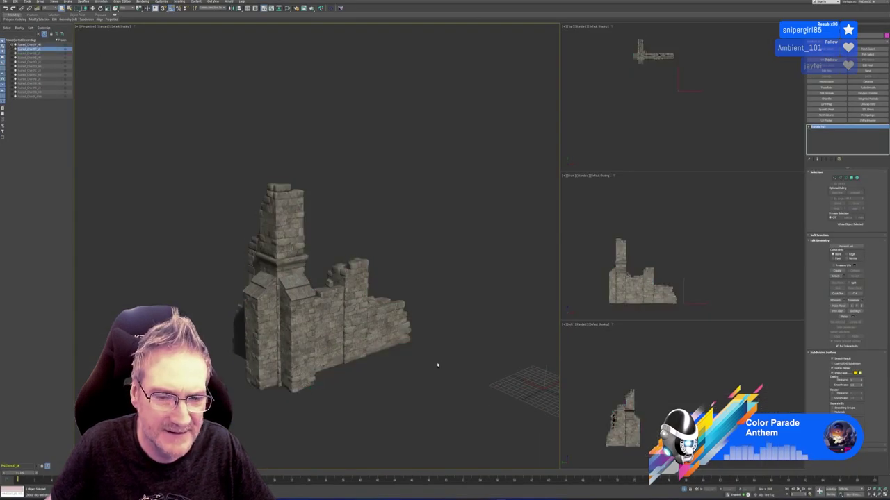
mouse_move(435, 361)
middle_mouse_down("alt")
mouse_move(345, 363)
mouse_move(433, 366)
middle_mouse_up("alt")
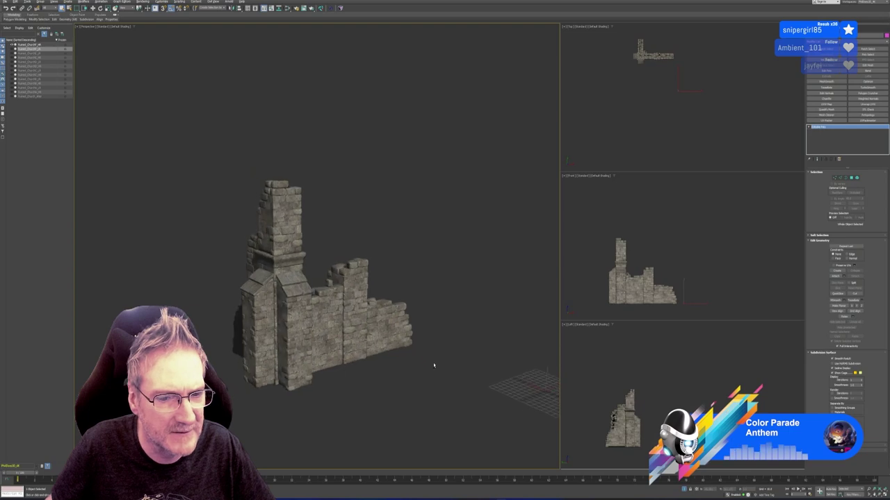
scroll(278, 184, "up", 6)
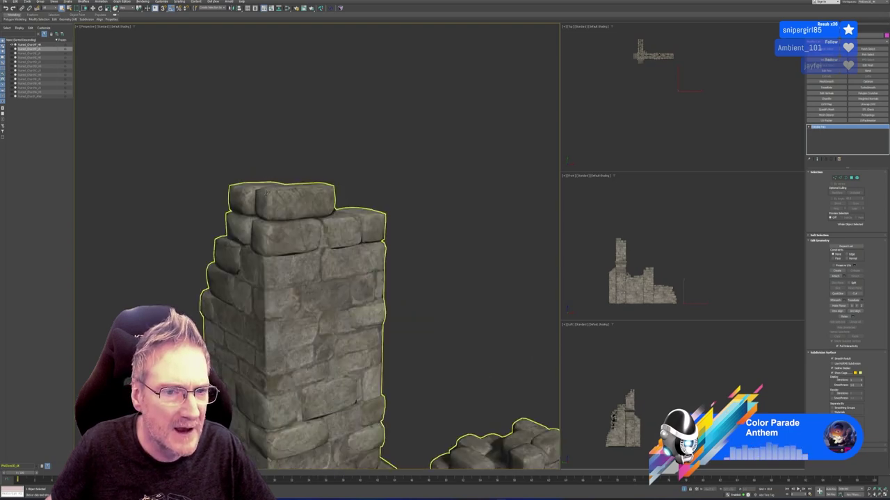
scroll(250, 161, "down", 5)
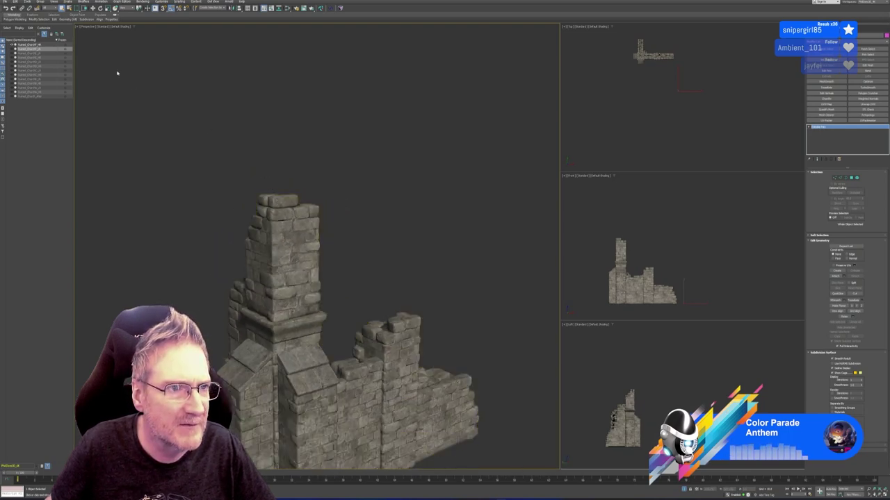
- Orbit and zoom around the baked ruin in Substance Painter from side and front, then return to 3ds Max
key("alt+Tab")
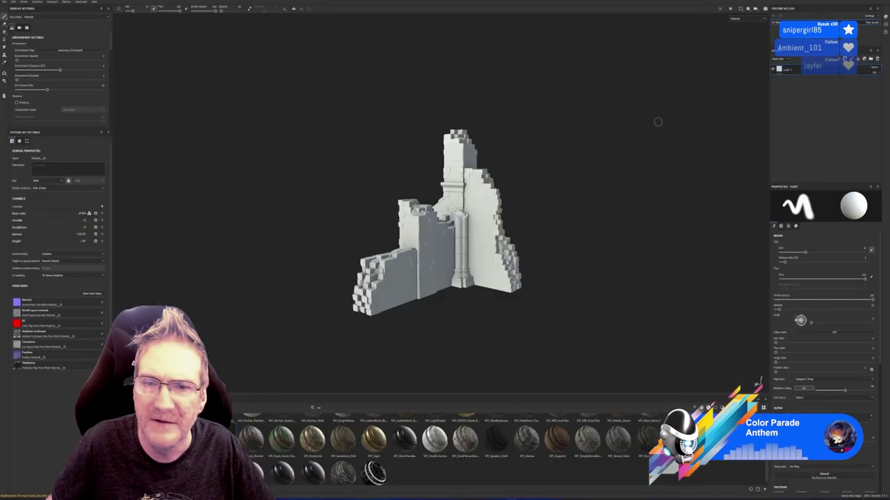
mouse_move(445, 214)
left_mouse_down("alt")
mouse_move(509, 298)
mouse_move(573, 321)
mouse_move(726, 339)
mouse_move(580, 264)
mouse_move(253, 188)
left_mouse_up("alt")
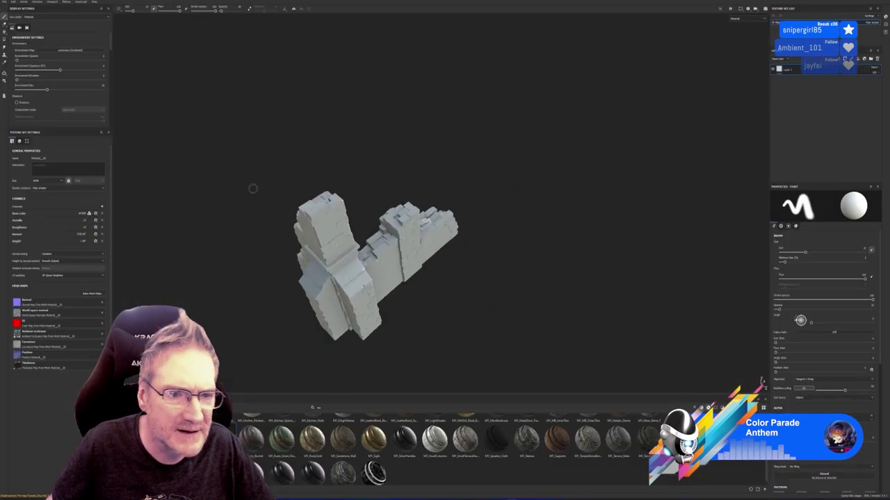
scroll(317, 207, "up", 4)
scroll(316, 207, "down", 3)
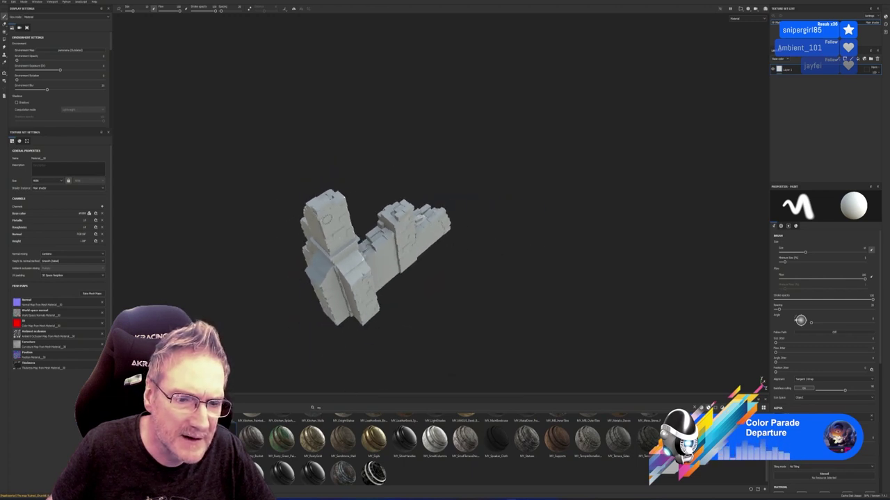
left_click_drag(316, 207, 503, 200, "alt")
left_click_drag(538, 251, 431, 269, "alt")
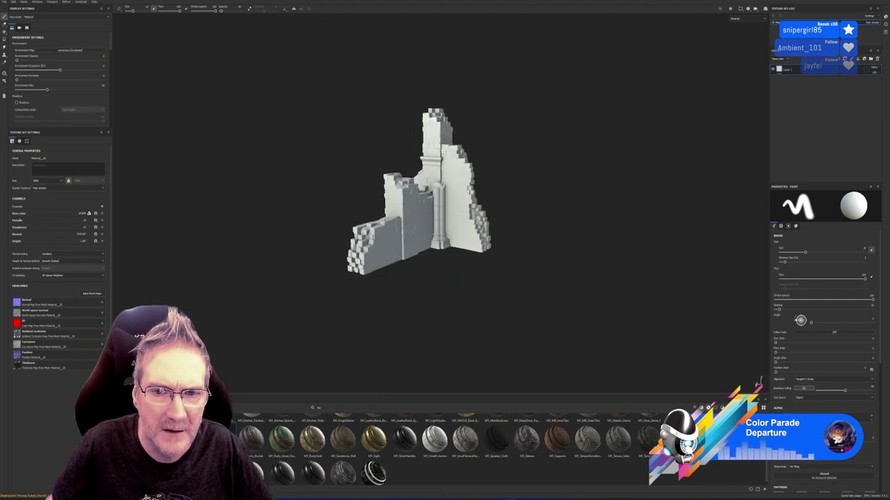
key("alt+Tab")
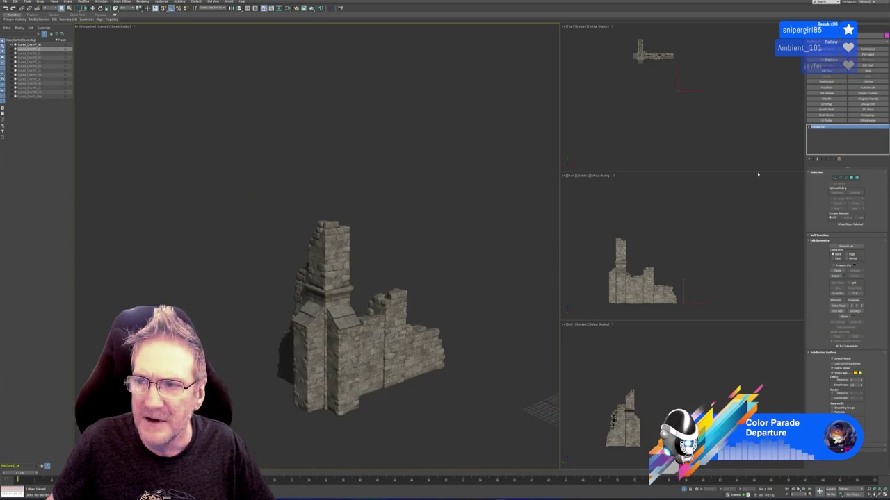
- Collapse all modifiers on the ruin wall piece and convert it to Editable Poly
left_click(427, 341)
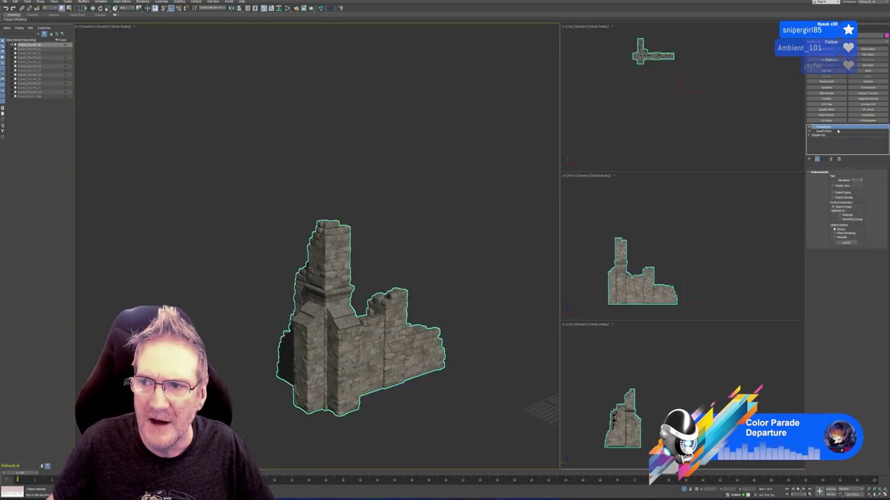
right_click(826, 129)
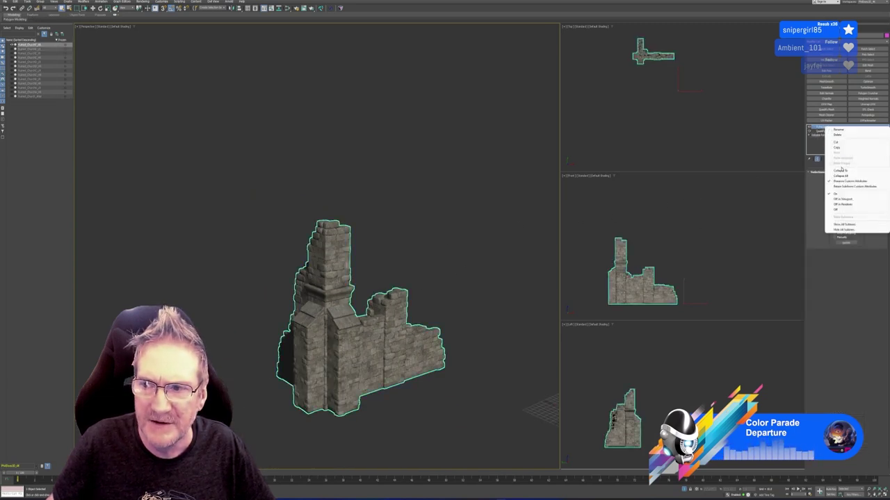
left_click(841, 178)
left_click(466, 263)
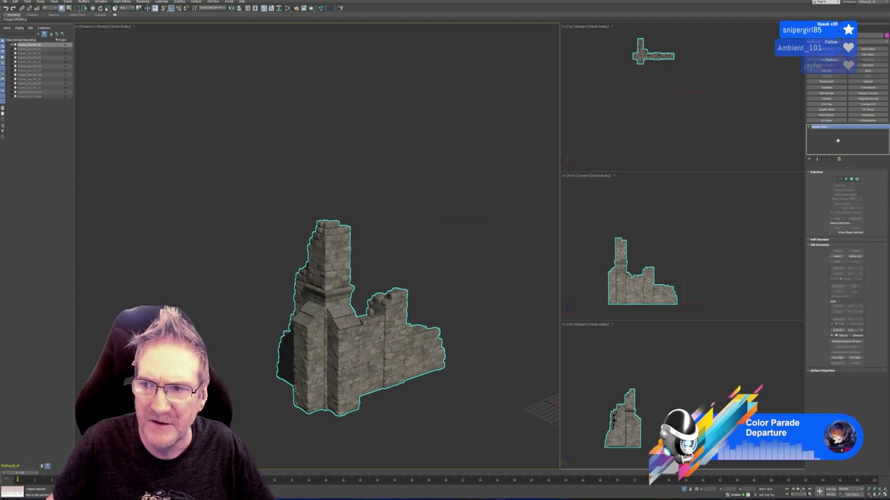
right_click(821, 127)
left_click(840, 164)
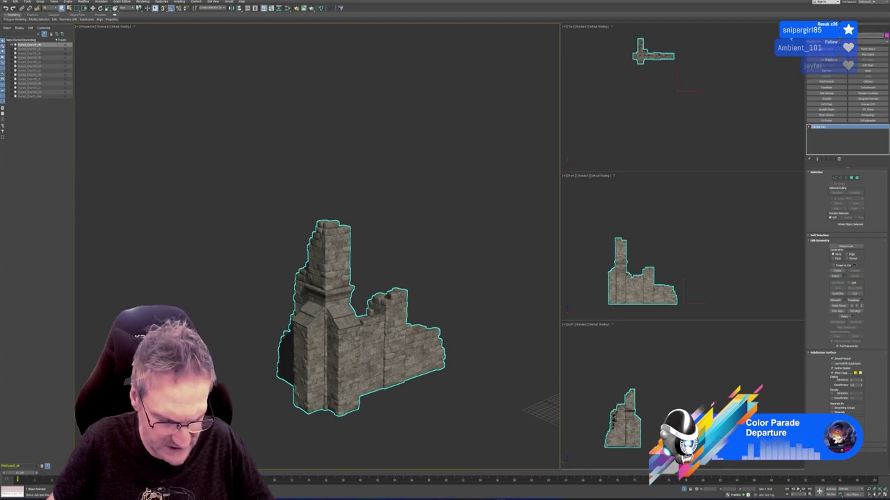
- Export the ruin piece as FBX to the Exports folder, overwriting the existing file
left_click(6, 2)
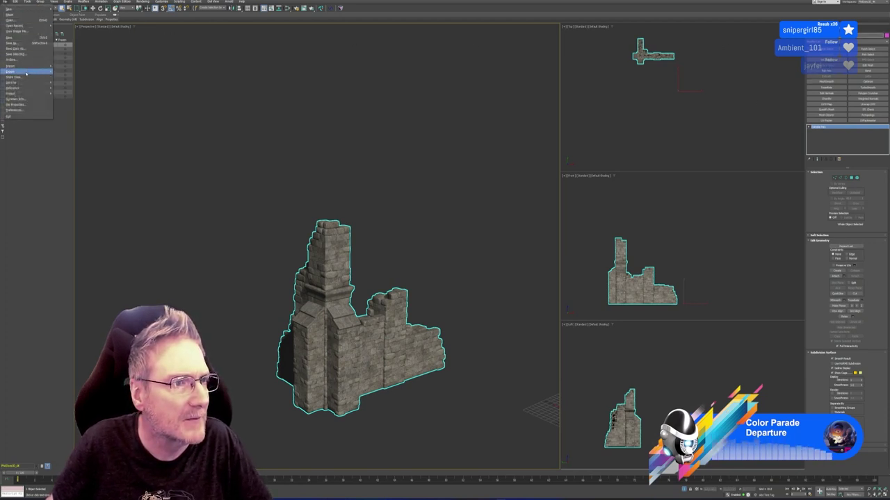
mouse_move(21, 73)
left_click(70, 77)
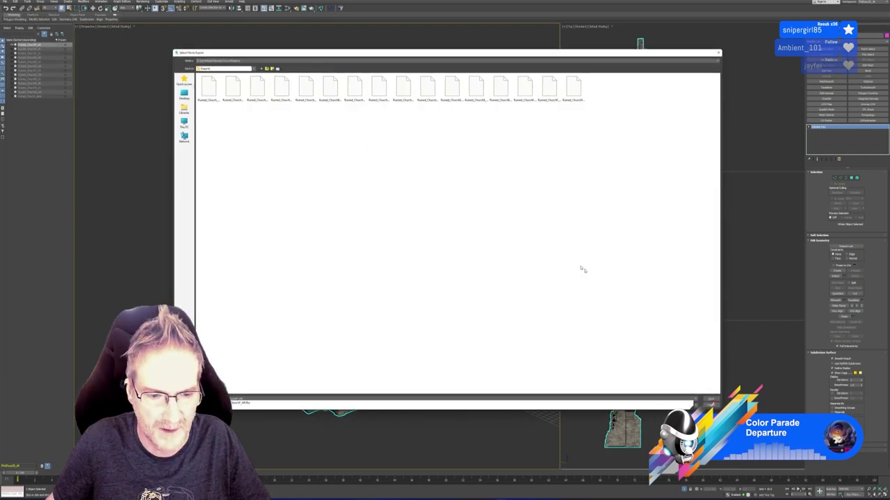
left_click(711, 401)
left_click(476, 254)
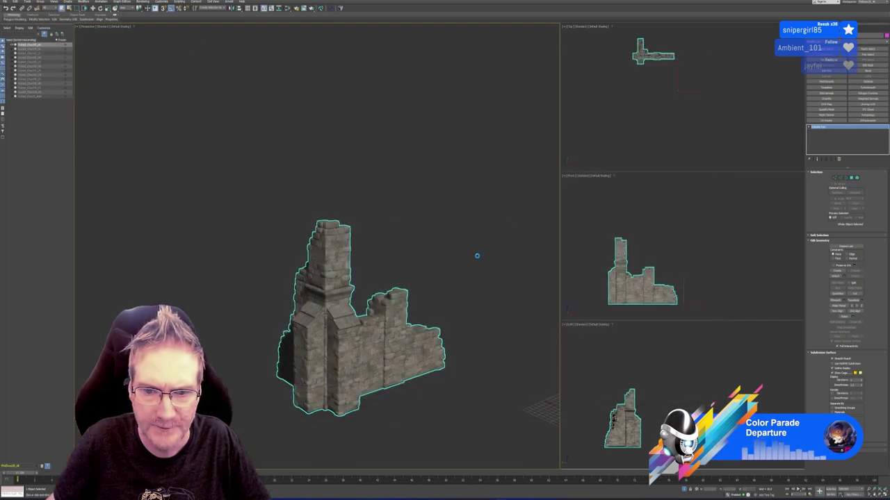
left_click(526, 311)
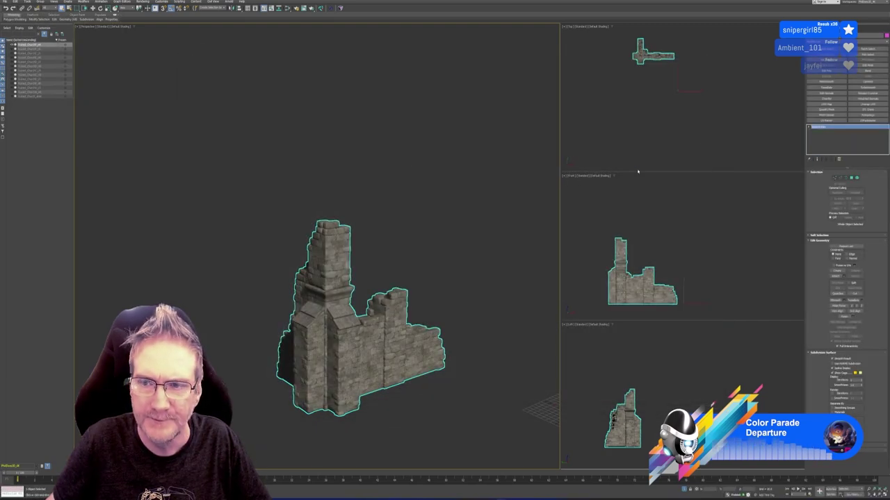
key("alt+Tab")
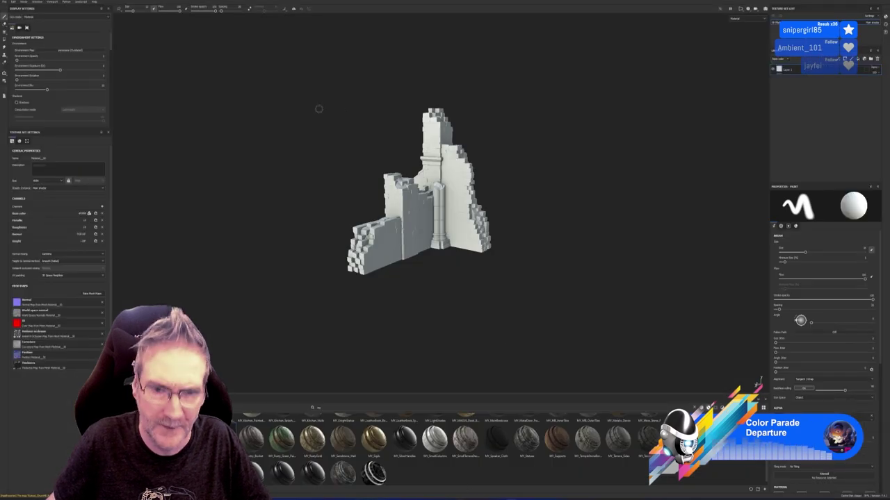
- Rebake the mesh maps using the exported ruin FBX as the high-definition mesh, then dismiss the report
left_click(92, 294)
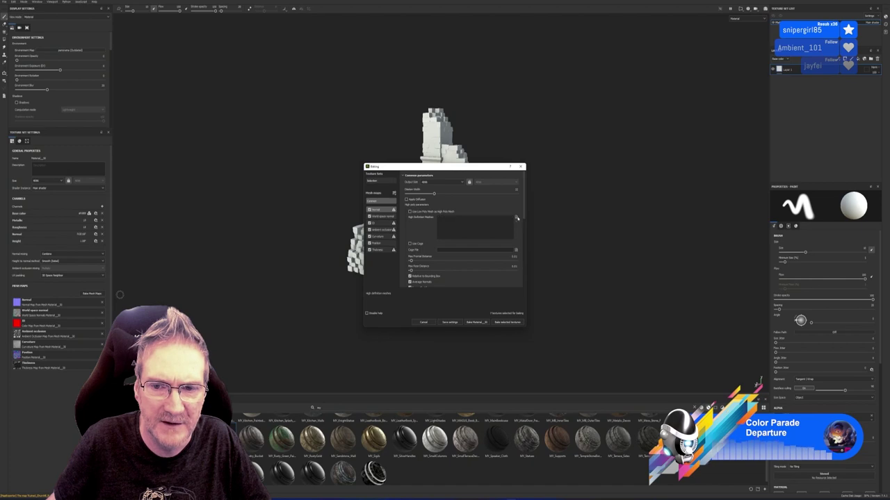
left_click(515, 218)
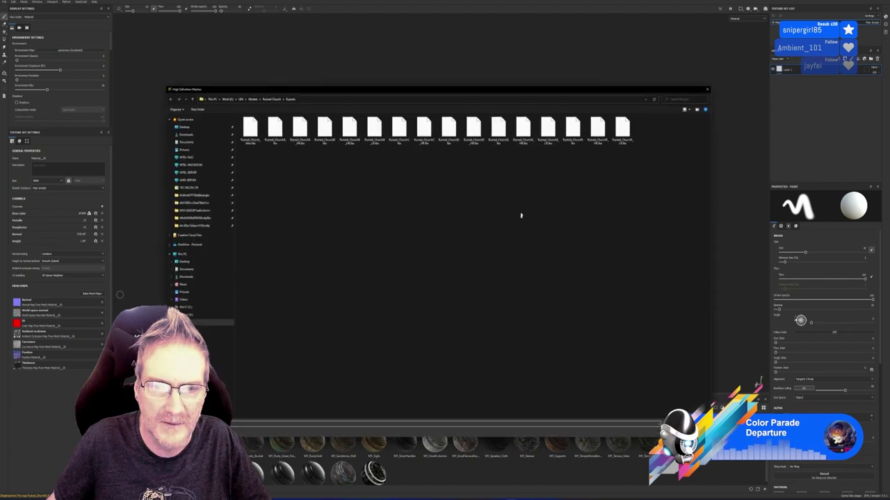
double_click(600, 135)
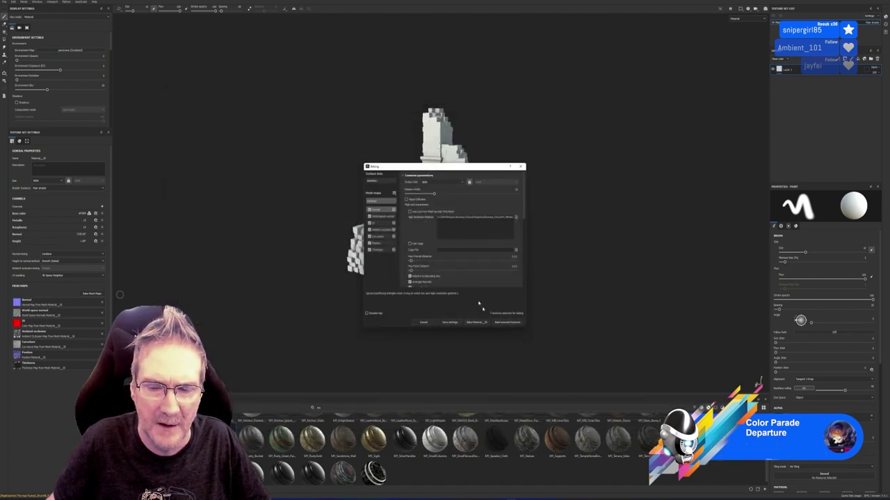
left_click(507, 323)
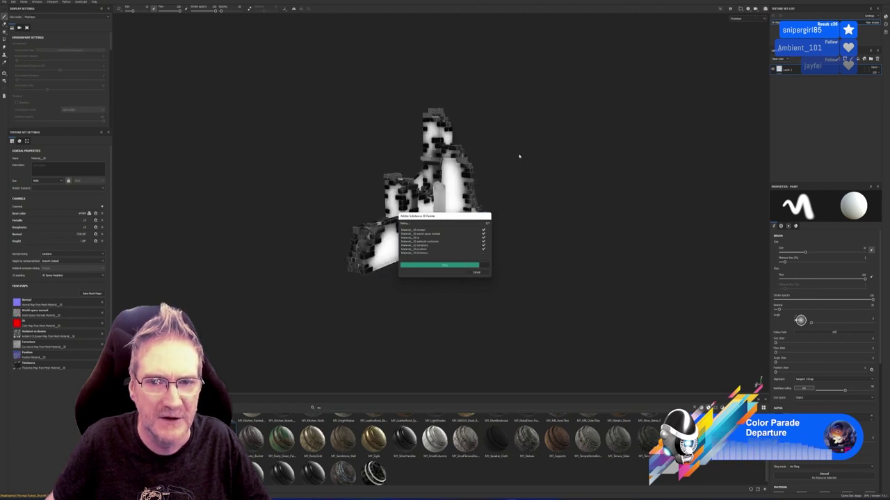
left_click(476, 272)
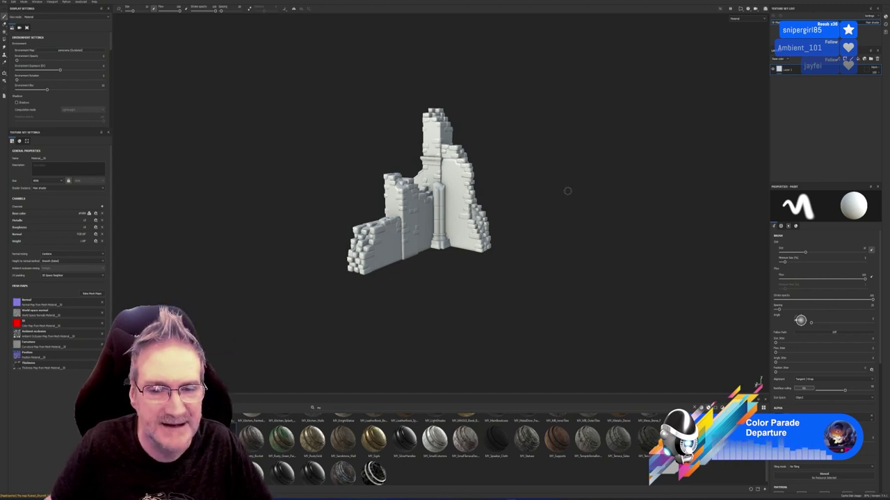
- Bake only the ID map, unticking the other four maps and setting ID Color Source to Vertex Color
left_click(92, 294)
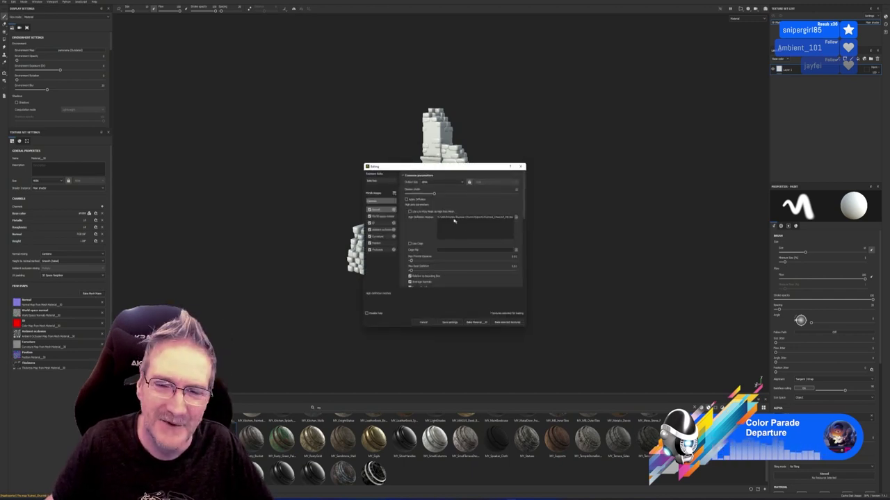
left_click(369, 217)
left_click(369, 229)
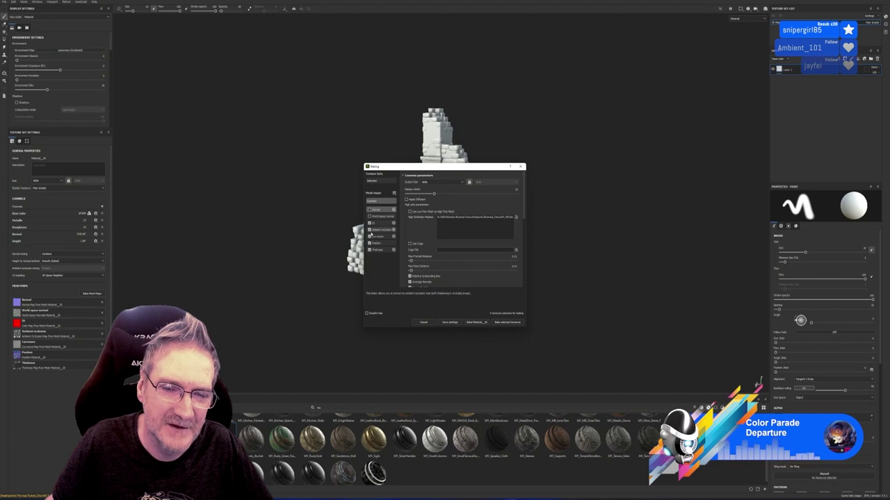
left_click(369, 237)
left_click(369, 243)
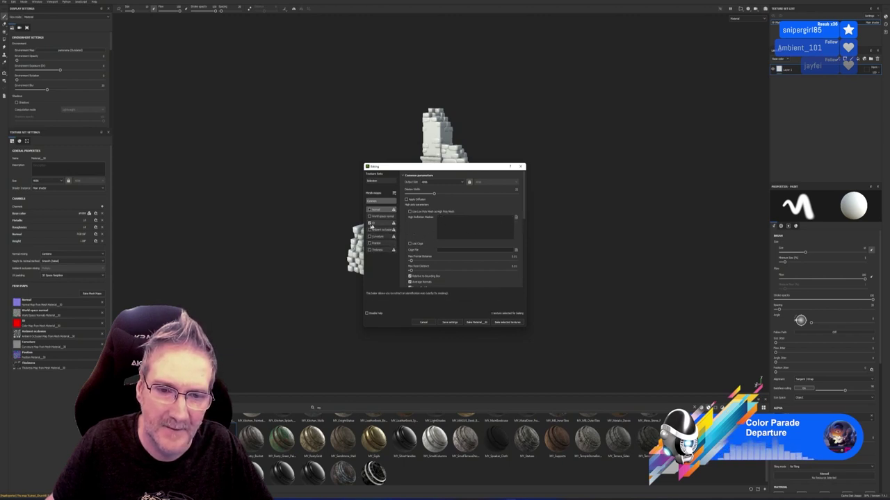
left_click(381, 223)
left_click(440, 185)
left_click(437, 198)
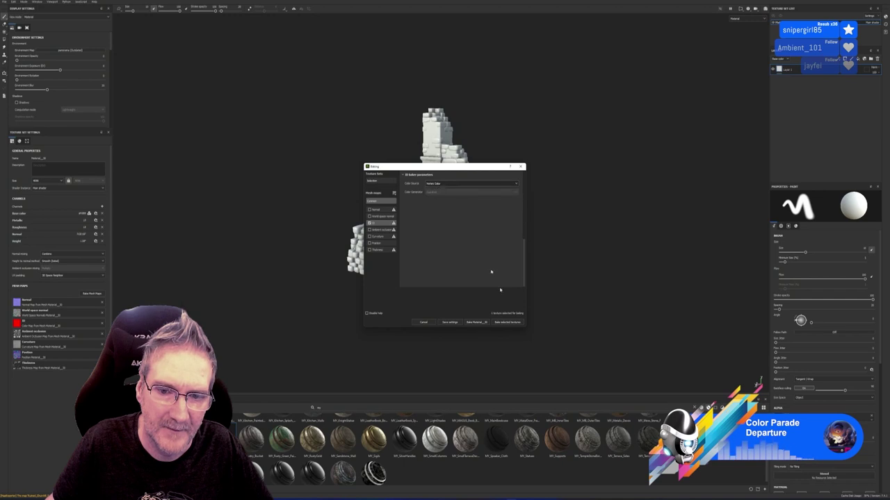
left_click(508, 322)
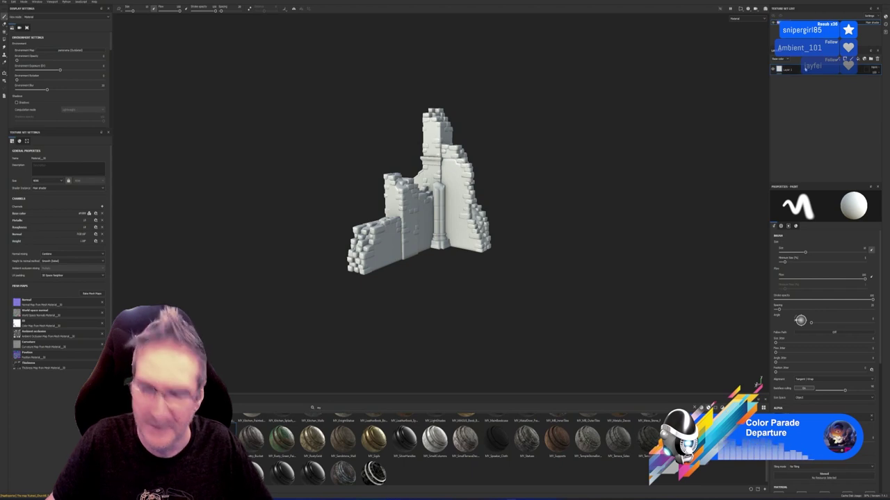
- Rename the texture set to 'Ruined_ChurchP_RN'
type("Ruined_ChurchP_RN")
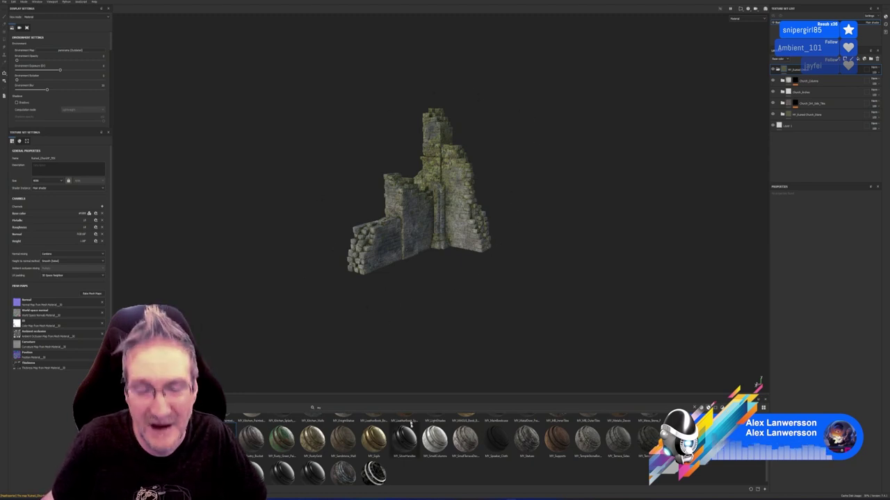
key("alt+Tab")
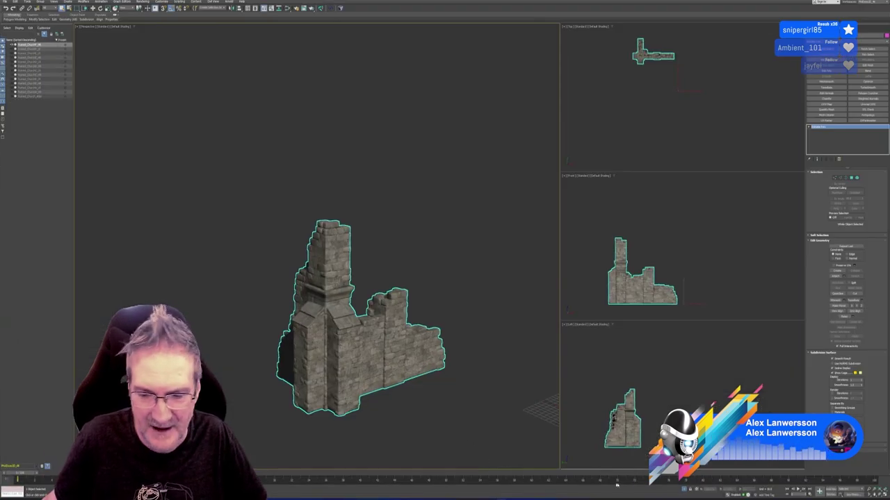
key("alt+q")
left_click_drag(183, 129, 518, 463)
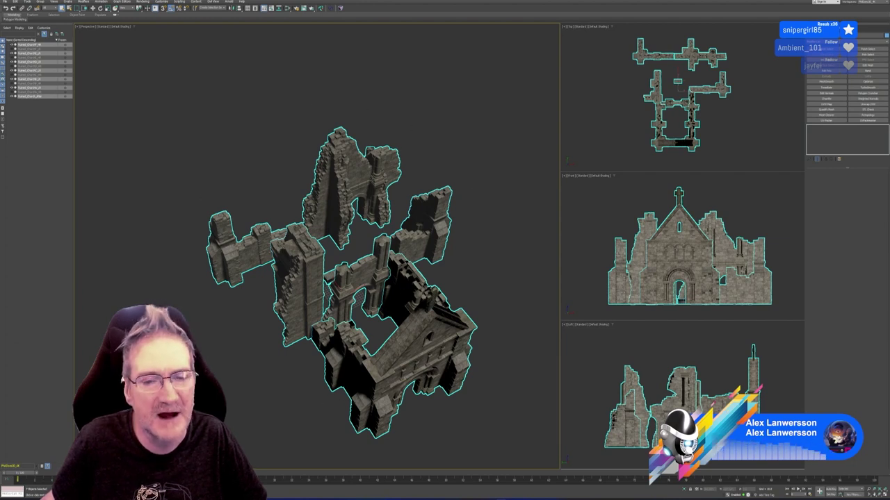
left_click(456, 121)
left_click(348, 174)
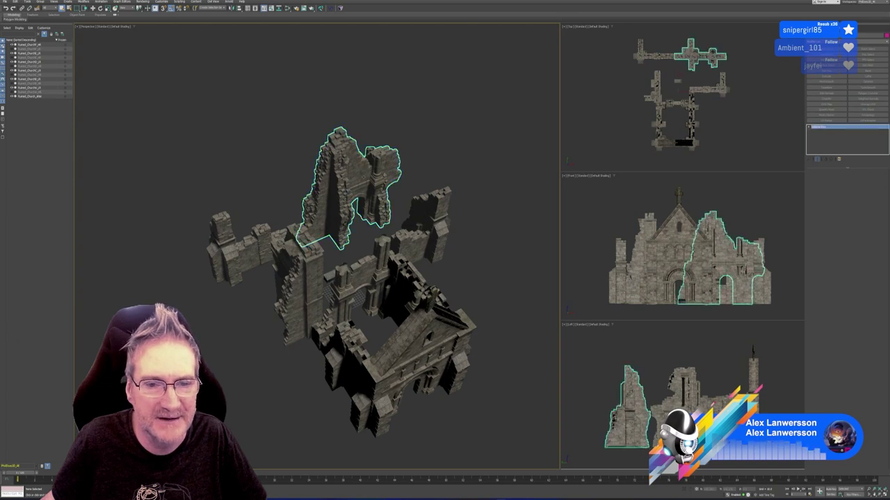
left_click(264, 246)
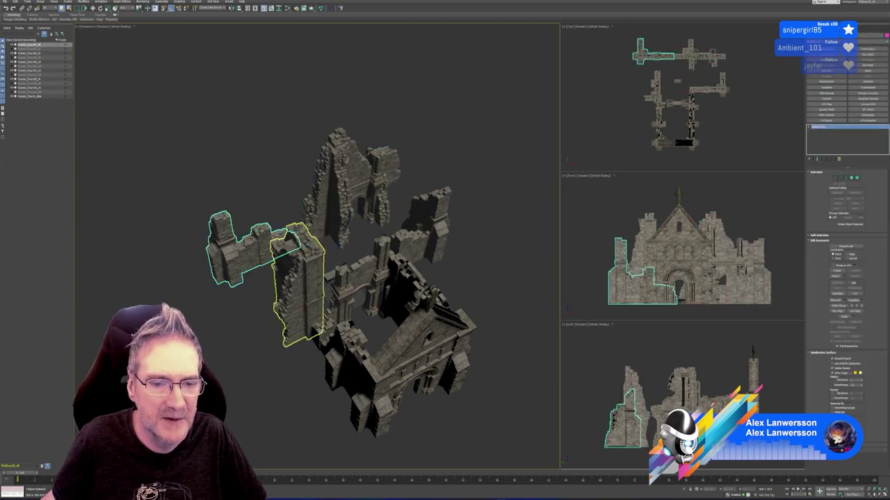
left_click(299, 278)
left_click(348, 278)
left_click(423, 222)
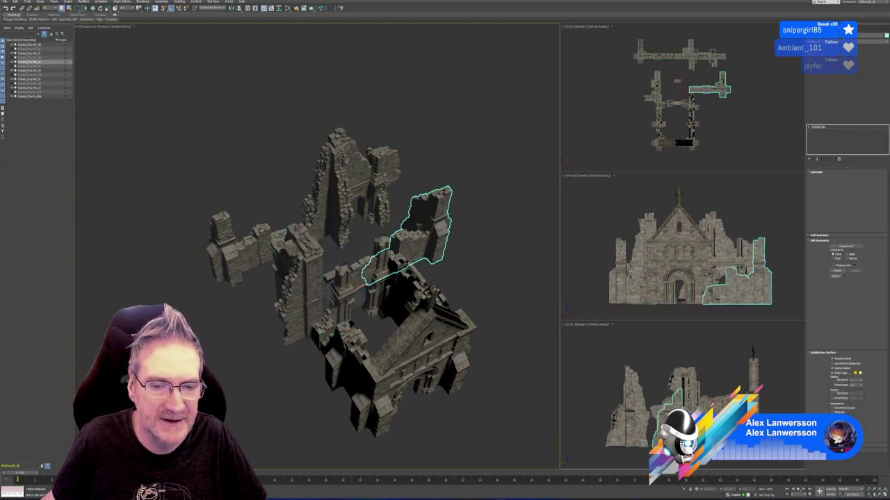
left_click(390, 330)
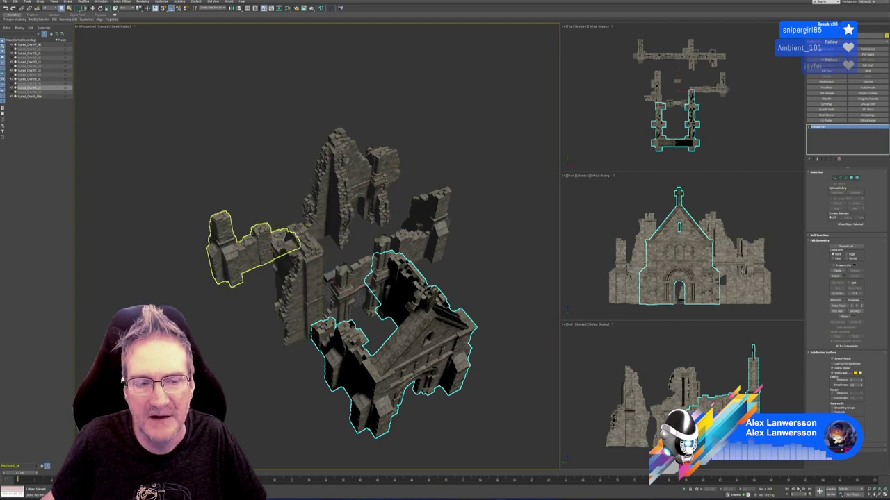
left_click(267, 240)
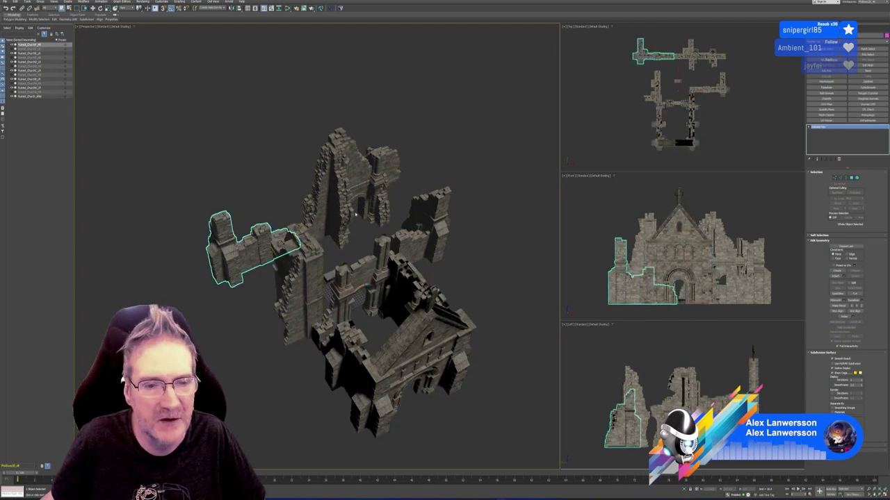
left_click(347, 187)
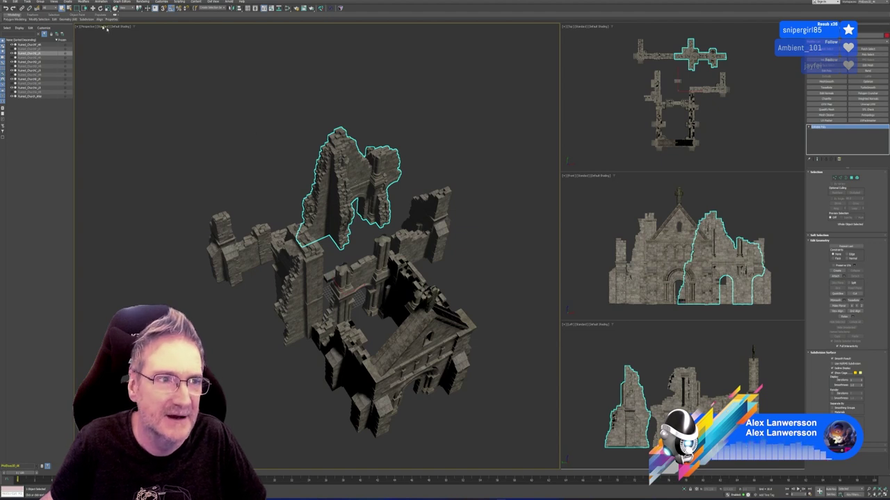
key("w")
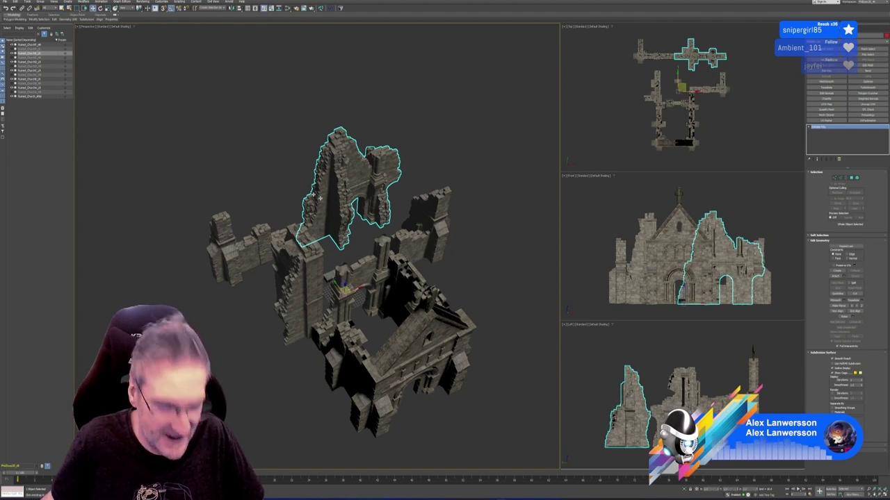
left_click_drag(360, 289, 230, 316)
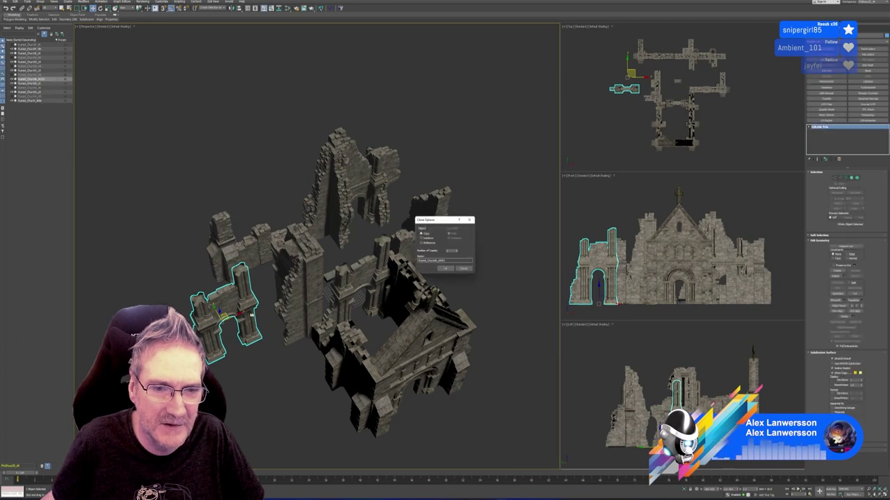
left_click(446, 268)
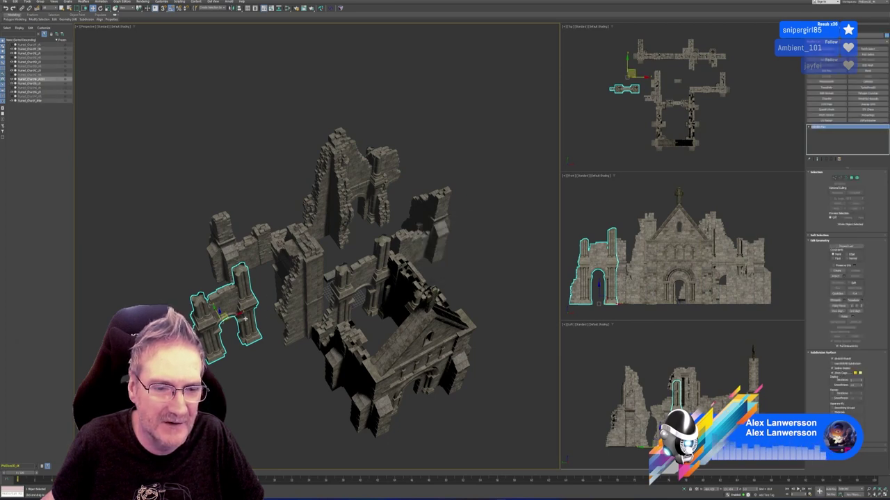
key("Delete")
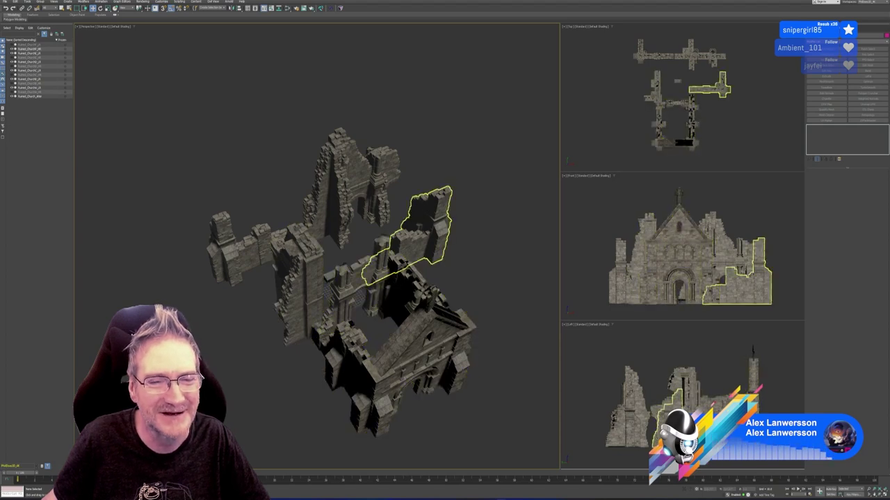
middle_click_drag(452, 125, 501, 228, "alt")
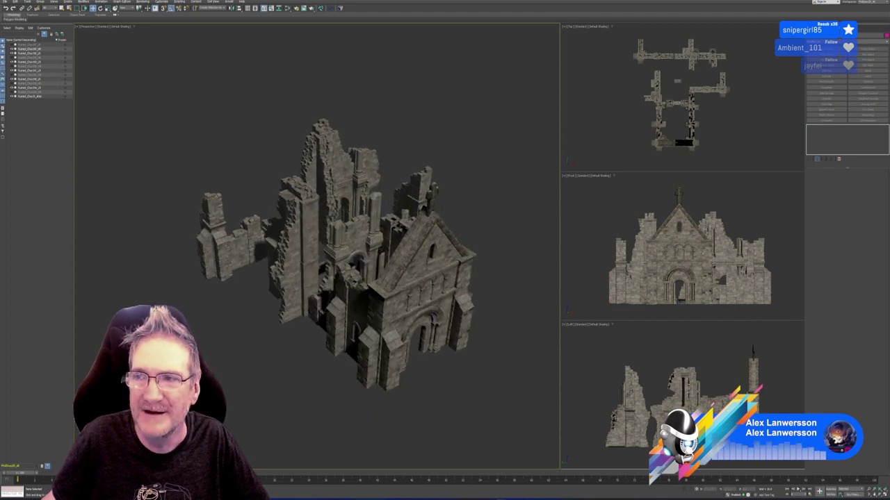
key("alt+Tab")
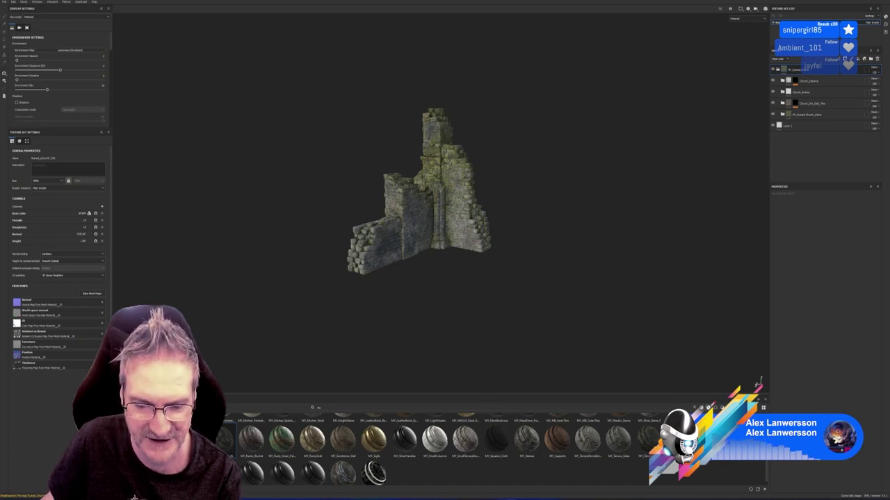
- Isolate the wall piece with Alt+Q and toggle Scene Explorer visibility to show only the ruined tower wall
key("alt+Tab")
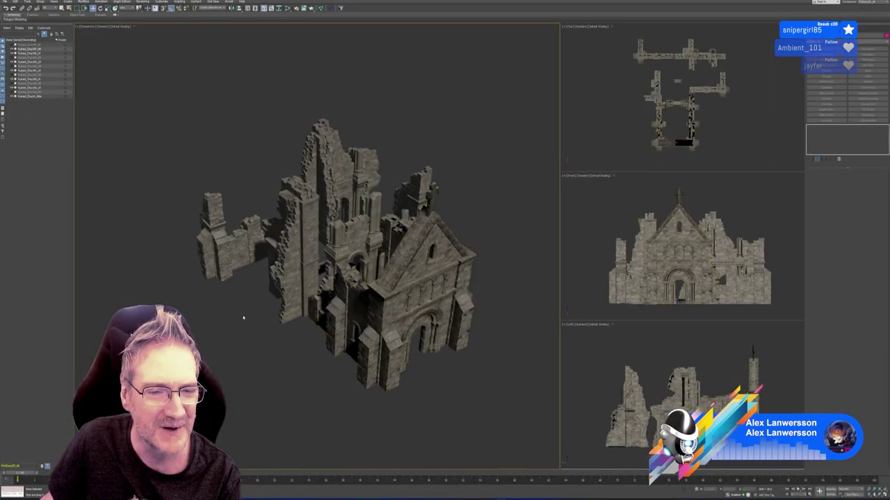
middle_click_drag(244, 318, 232, 348, "alt")
left_click(221, 274)
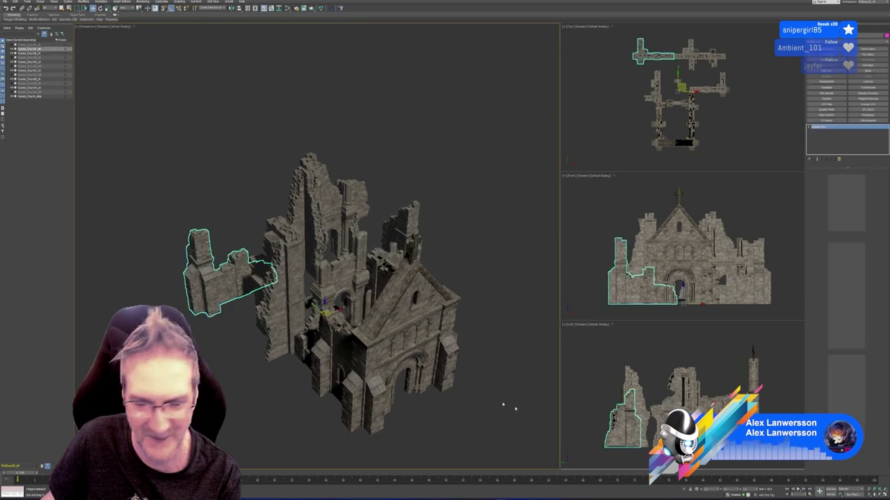
key("alt+q")
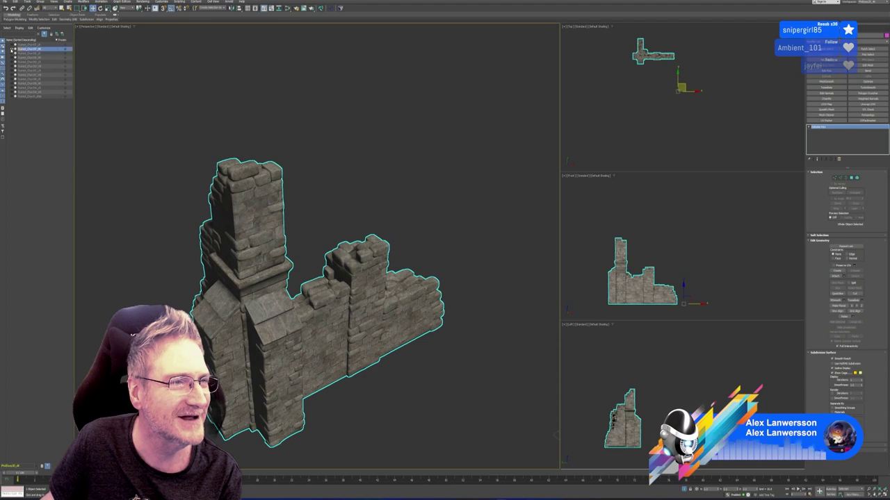
left_click(12, 49)
left_click(13, 53)
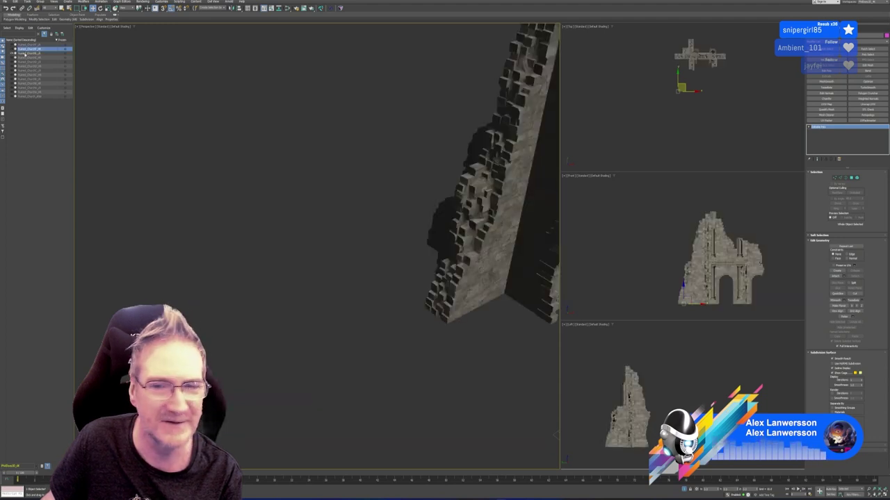
left_click(14, 55)
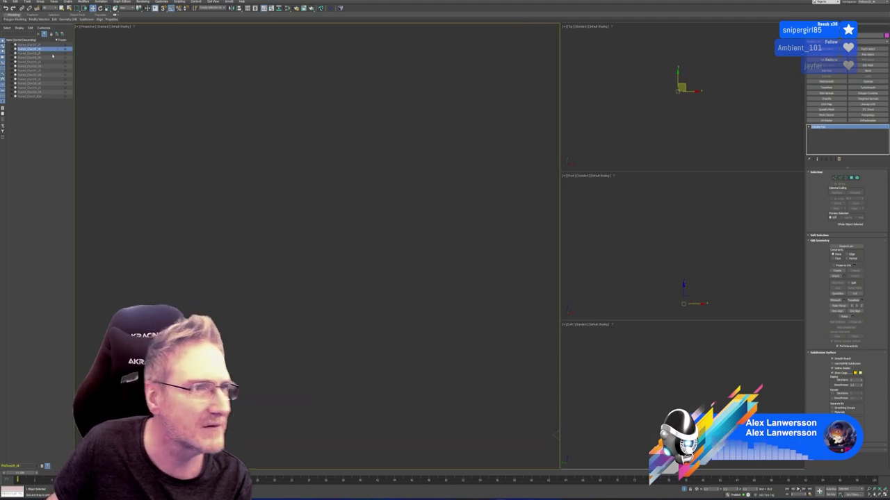
left_click(13, 45)
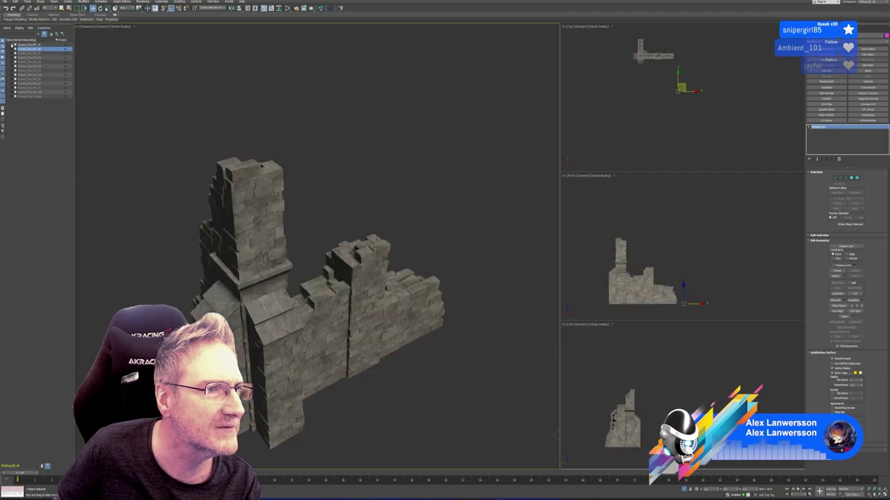
left_click(27, 45)
middle_click_drag(306, 208, 187, 48, "alt")
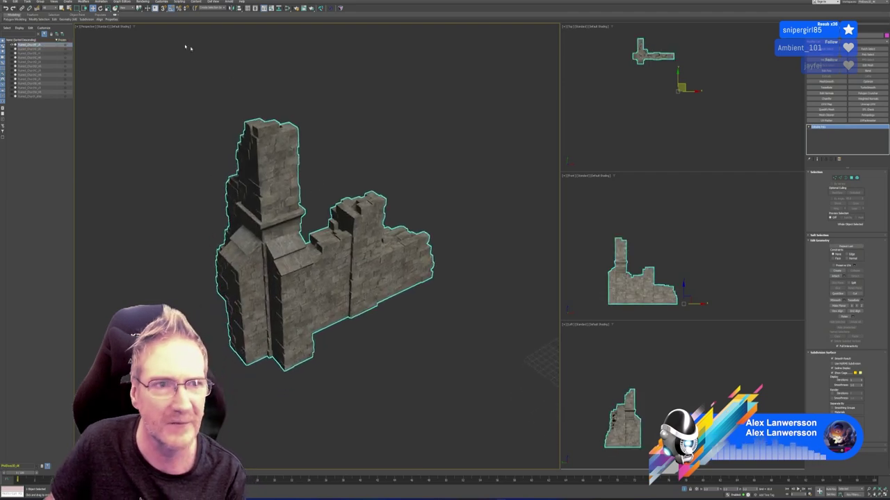
- Try Wireframe Override and Edged Faces on the tower wall, then return to plain textured shading
left_click(120, 26)
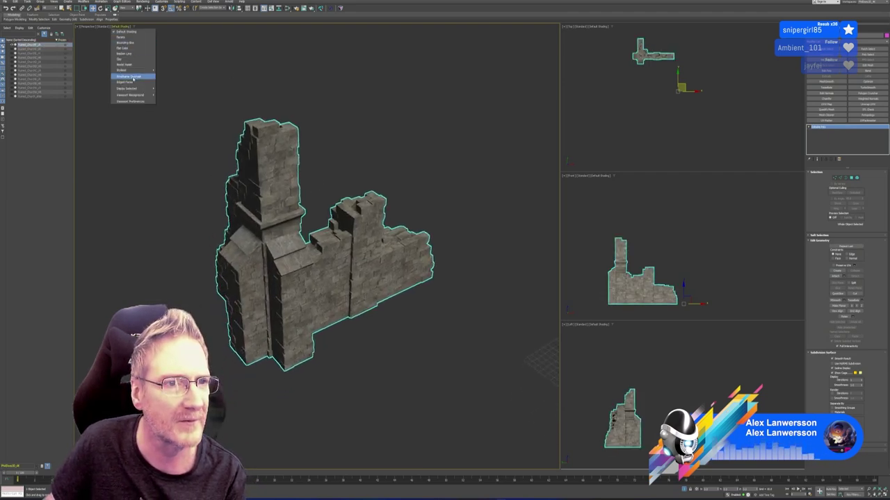
left_click(132, 78)
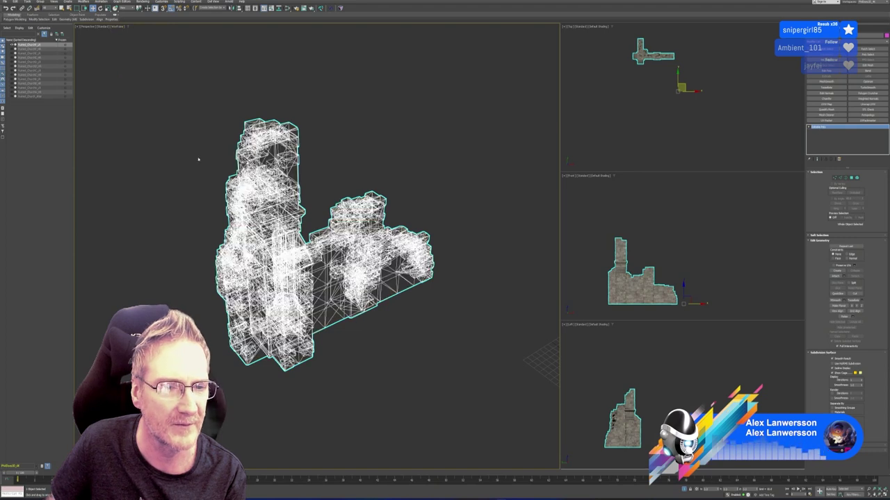
left_click(117, 26)
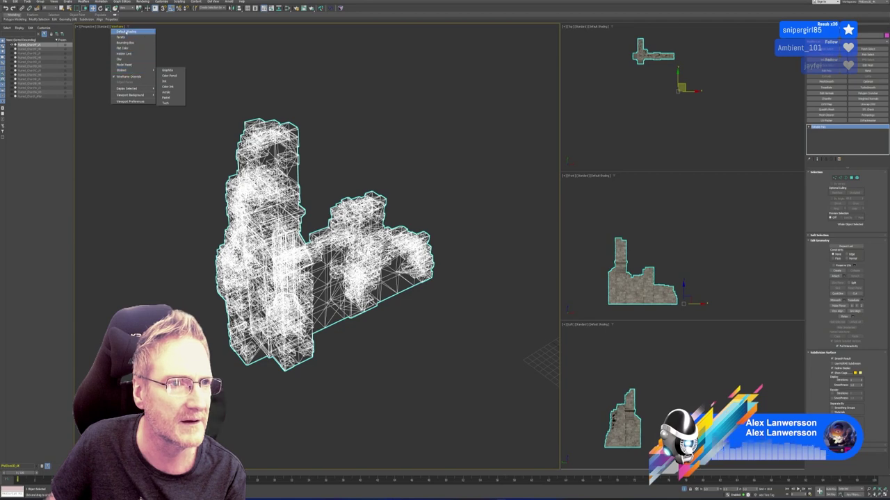
left_click(126, 32)
left_click(122, 27)
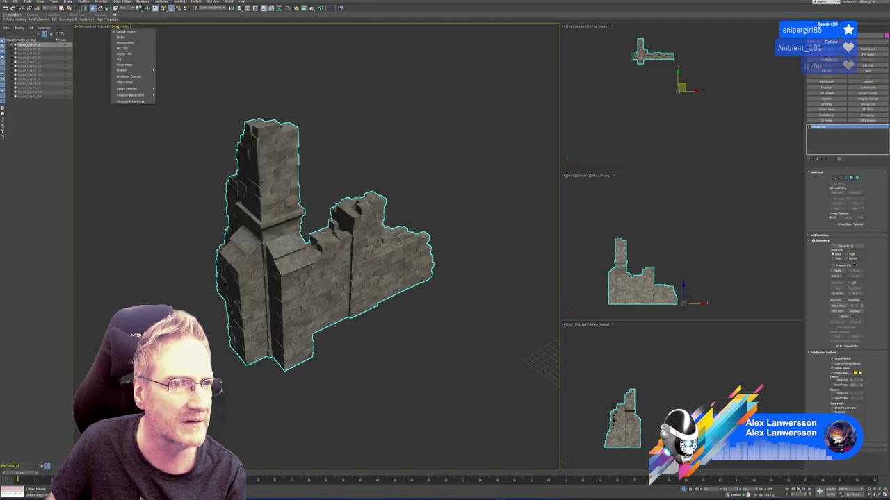
left_click(132, 77)
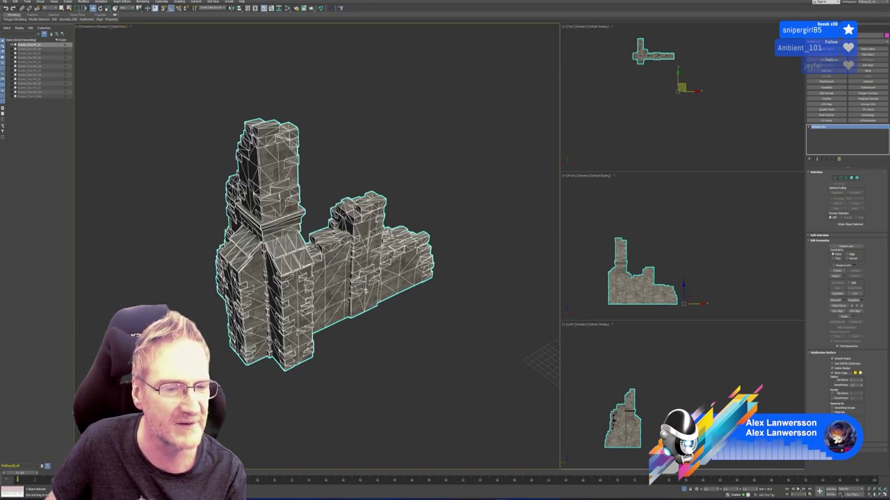
mouse_move(391, 363)
middle_mouse_down("alt")
mouse_move(387, 353)
mouse_move(473, 354)
mouse_move(354, 354)
mouse_move(383, 343)
mouse_move(392, 352)
mouse_move(302, 347)
mouse_move(397, 351)
middle_mouse_up("alt")
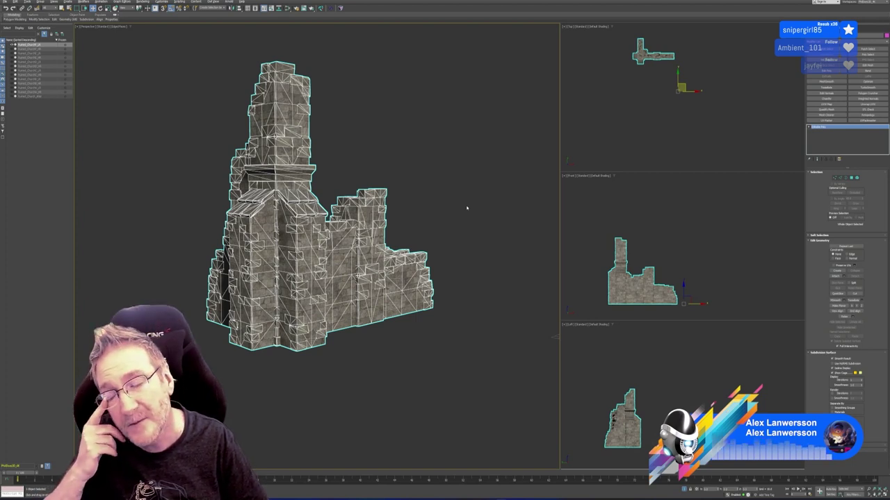
left_click(118, 27)
left_click(124, 82)
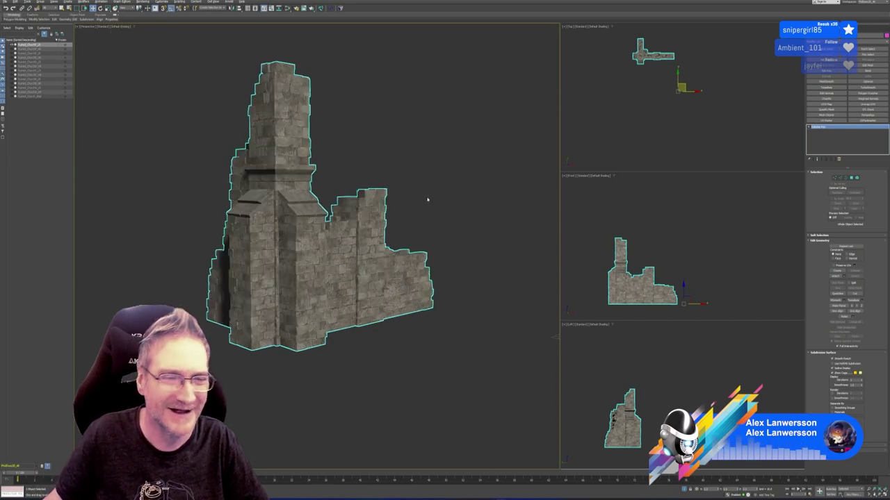
mouse_move(426, 198)
middle_mouse_down("alt")
mouse_move(482, 264)
mouse_move(493, 238)
mouse_move(469, 386)
middle_mouse_up("alt")
- End isolation so the whole church shows, then check the scene's polygon count with Polygon Counter
key("alt+q")
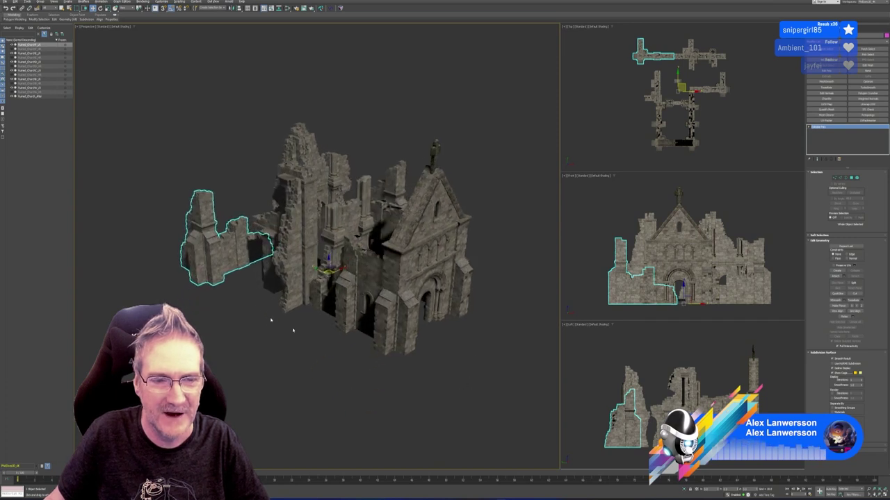
left_click(834, 49)
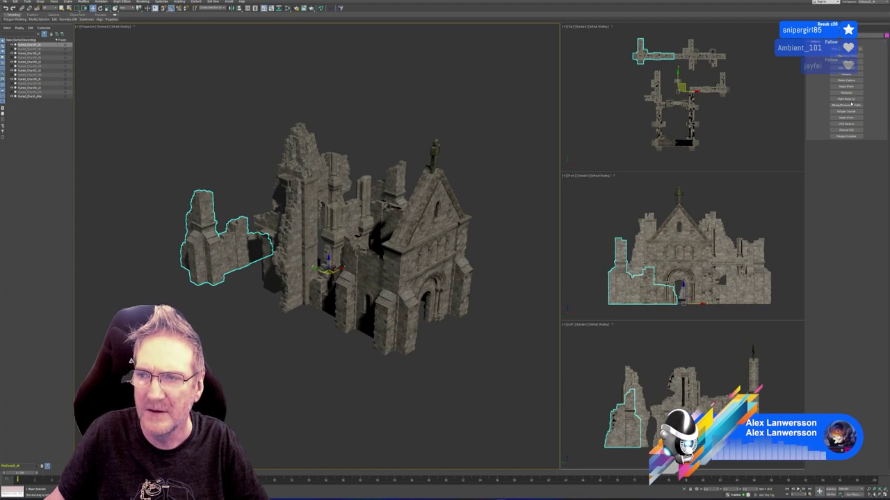
left_click(846, 111)
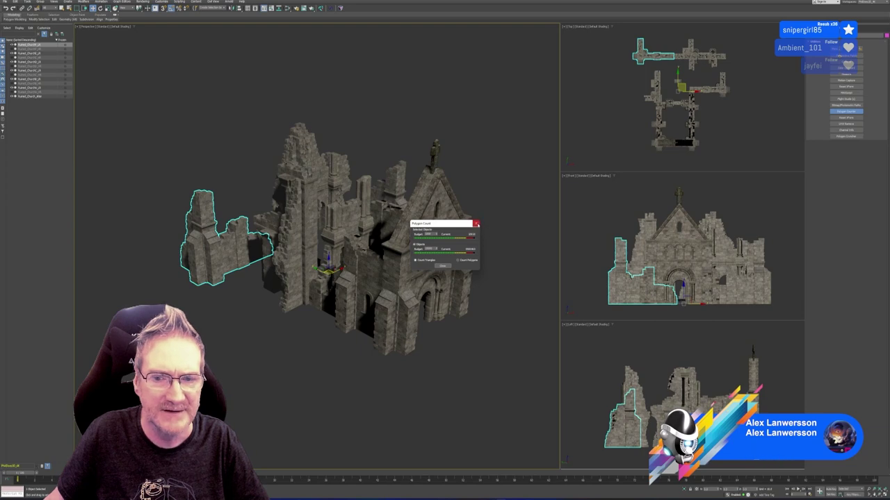
left_click(476, 224)
- Orbit the church until the front gable faces the viewer and deselect the wall piece
middle_click_drag(236, 345, 210, 301, "alt")
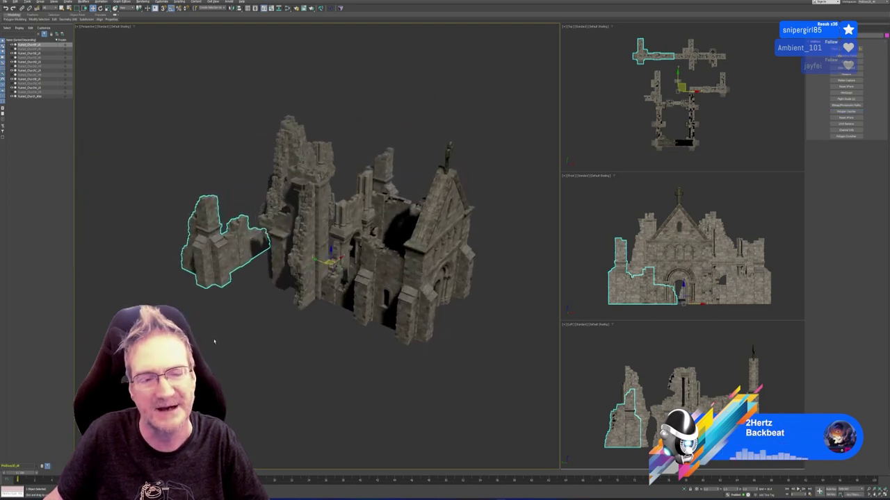
scroll(210, 301, "up", 3)
middle_click_drag(259, 263, 496, 292, "alt")
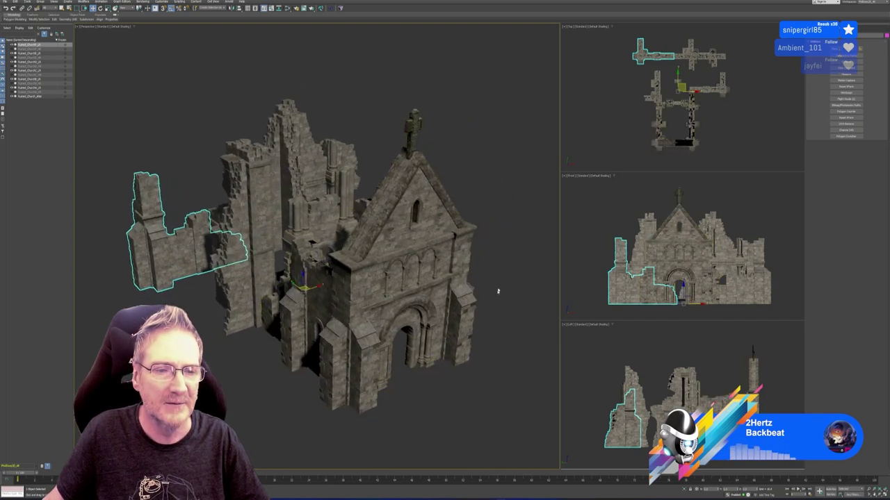
left_click(498, 278)
middle_click_drag(501, 253, 489, 227, "alt")
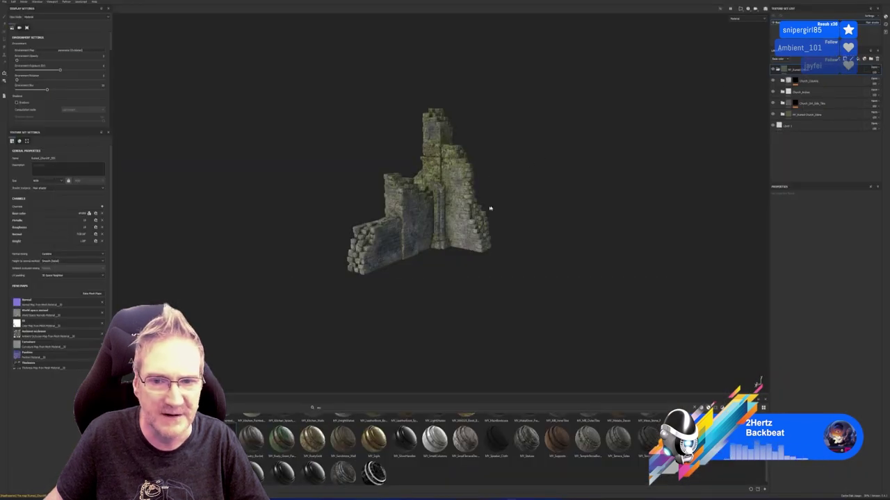
- Add a Color Selection mask to Church_Columns that picks the purple column ID region
scroll(490, 208, "up", 3)
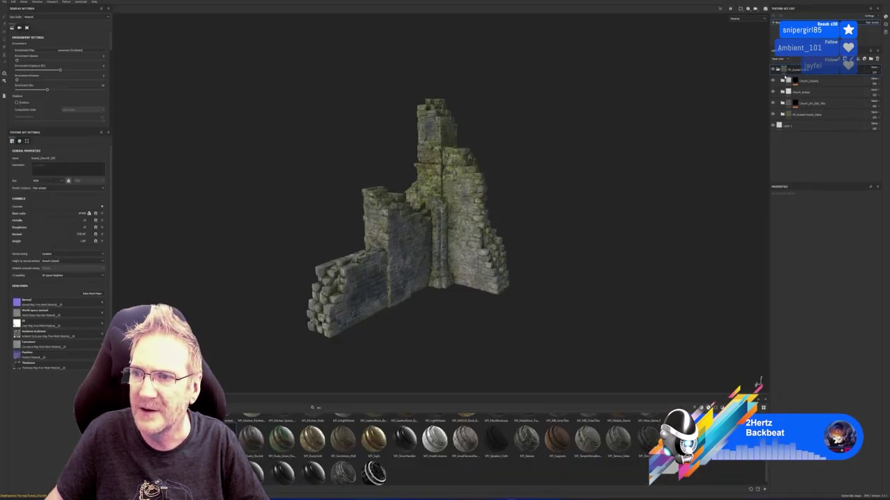
left_click(795, 81)
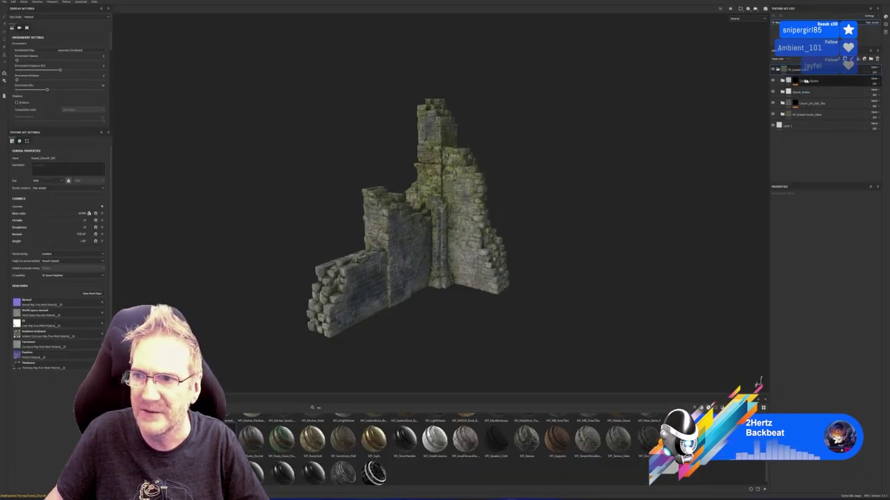
left_click(809, 90)
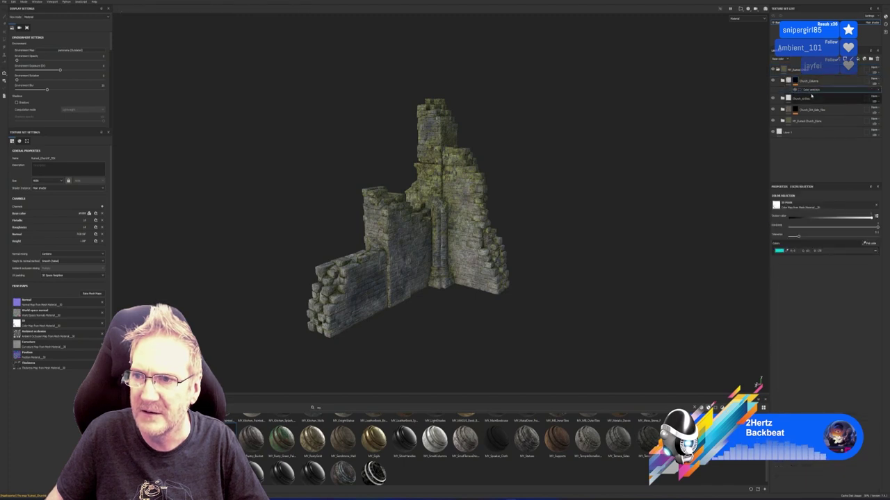
left_click(870, 243)
left_click(449, 219)
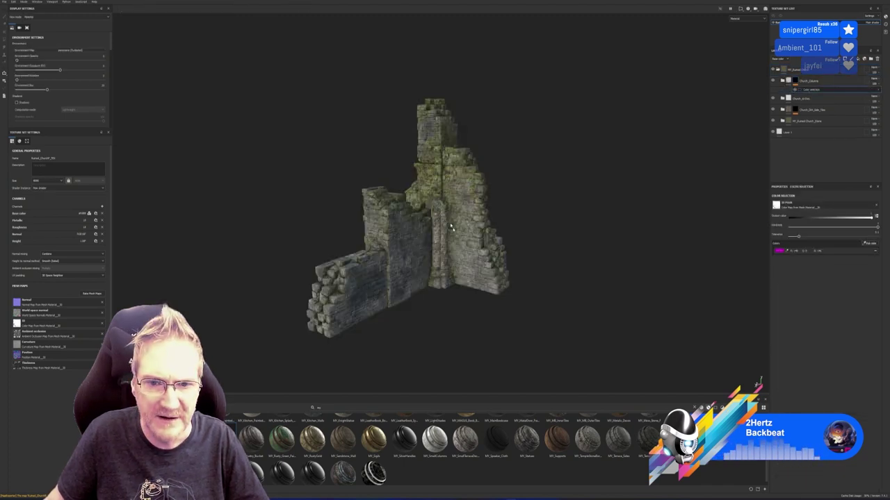
left_click_drag(433, 323, 759, 311, "alt")
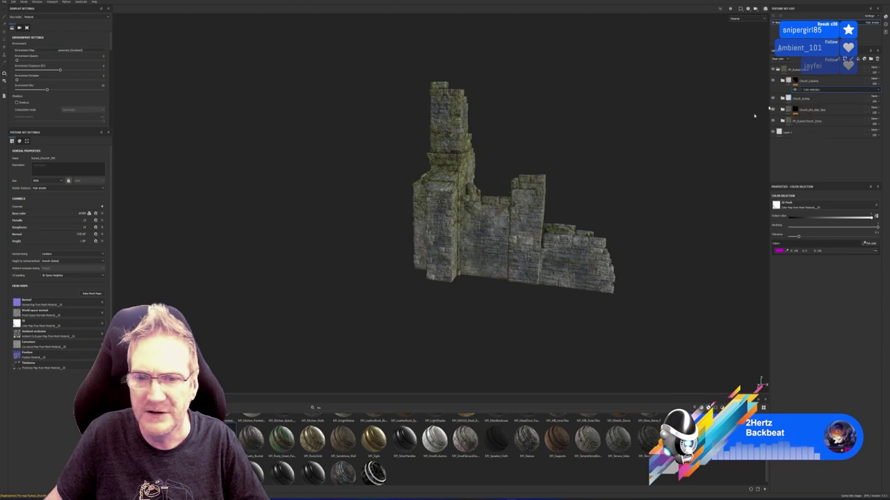
left_click_drag(609, 230, 486, 223, "alt")
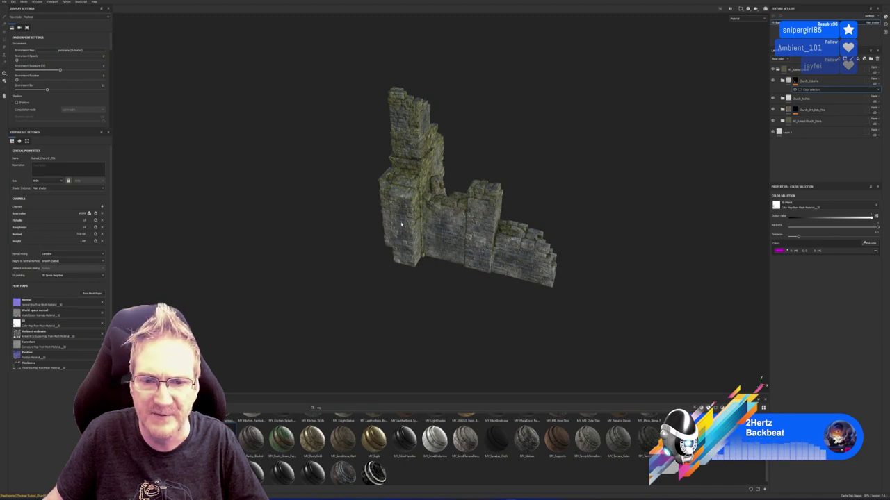
- Paste a Color Selection mask onto Church_Dirt_Side_Tiles that picks the green ID region
key("ctrl+v")
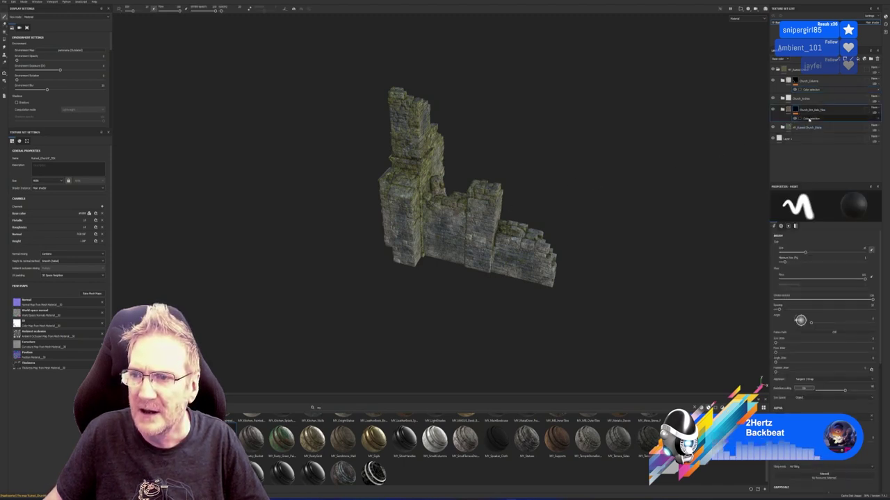
left_click(873, 252)
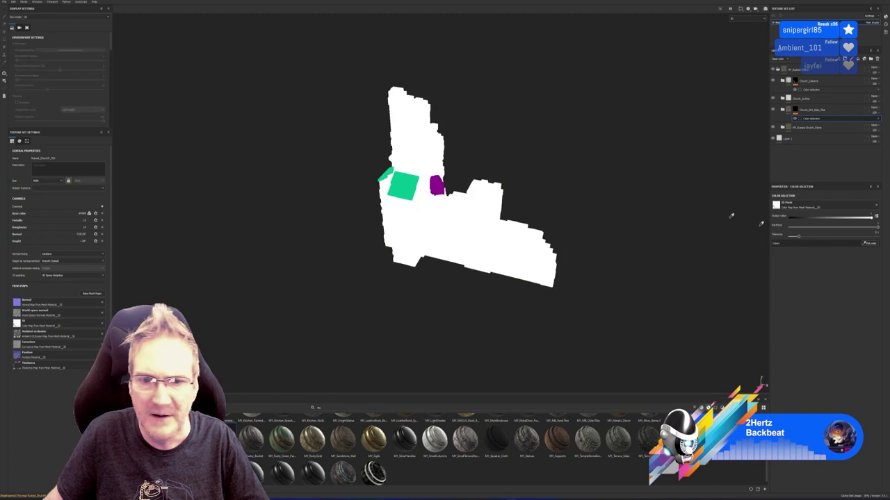
left_click(431, 196)
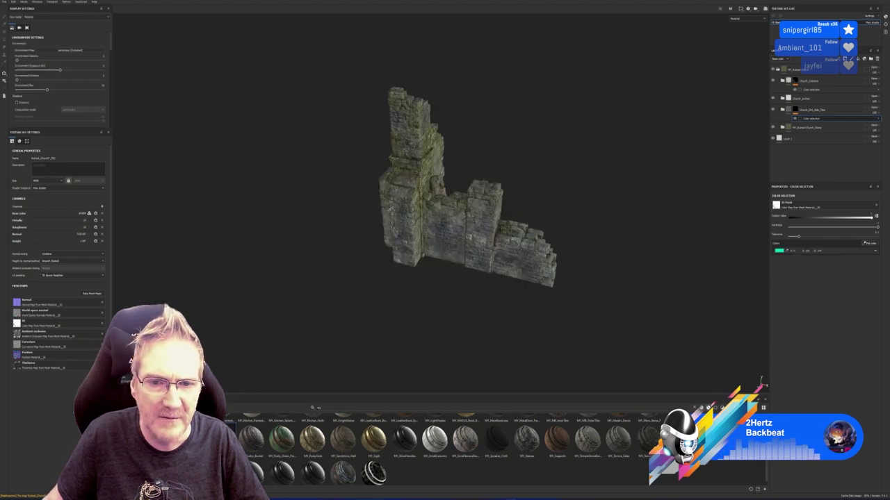
left_click_drag(391, 214, 554, 215, "alt")
scroll(411, 182, "up", 5)
left_click_drag(411, 182, 483, 146, "alt")
scroll(495, 173, "down", 4)
left_click_drag(522, 204, 471, 192, "alt")
scroll(472, 191, "up", 3)
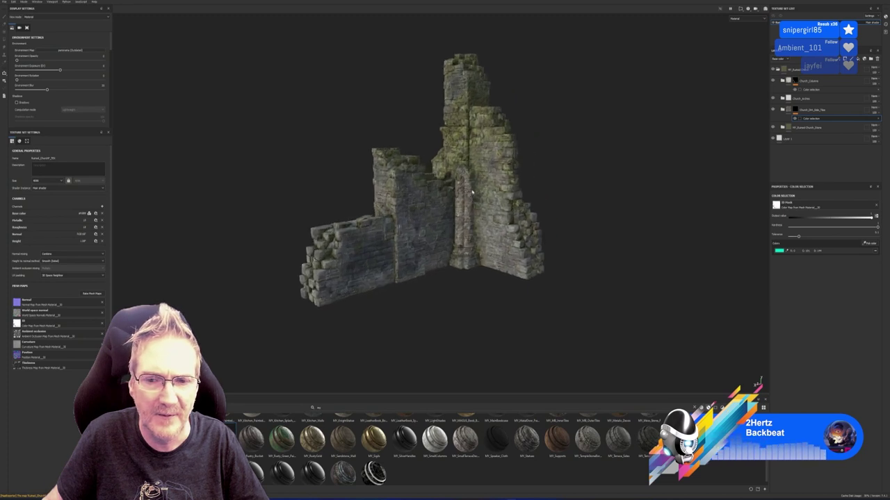
- Export the church textures with output directory E:\UE4\Models\Ruined Church\Textures
left_click(4, 2)
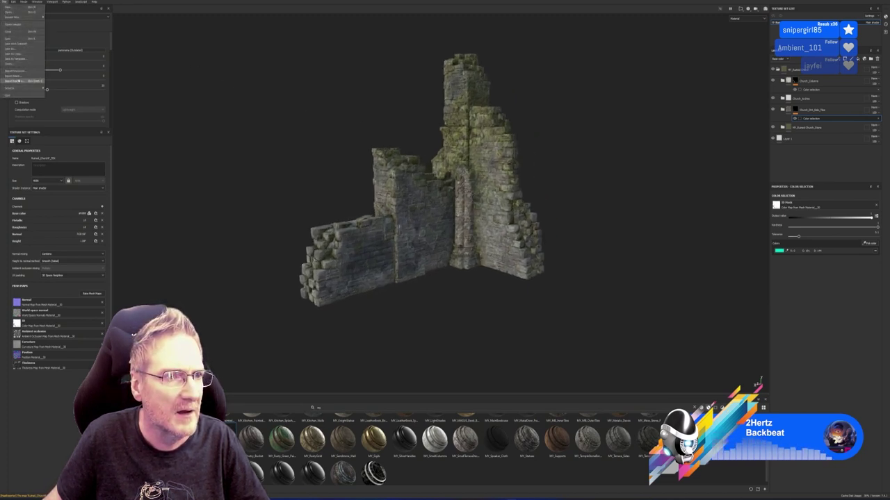
left_click(18, 80)
left_click(486, 188)
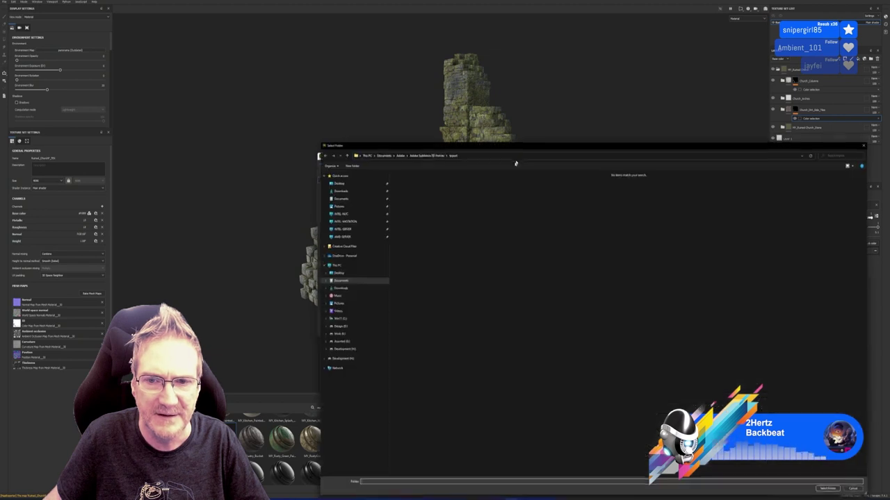
left_click(224, 273)
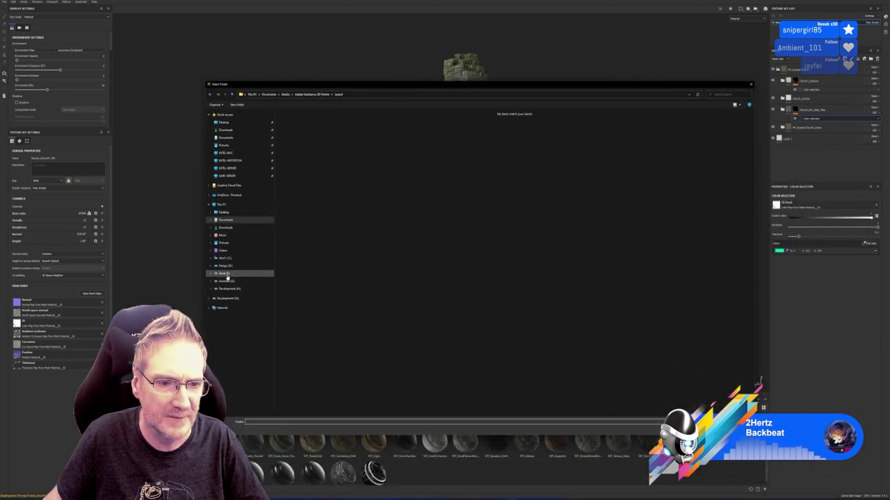
double_click(540, 124)
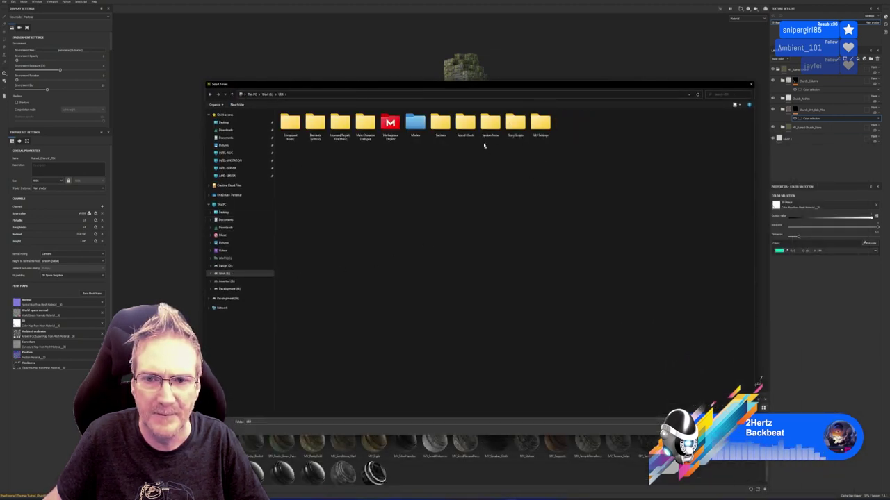
double_click(415, 124)
double_click(314, 251)
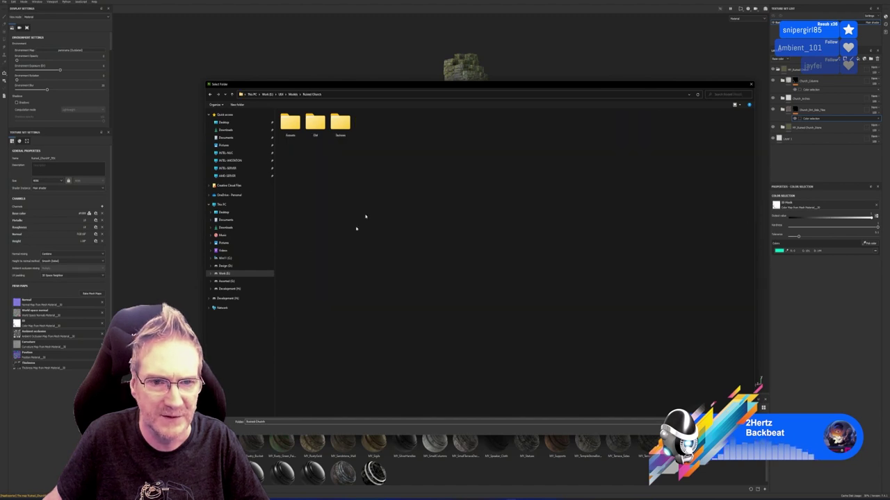
double_click(340, 124)
key("Return")
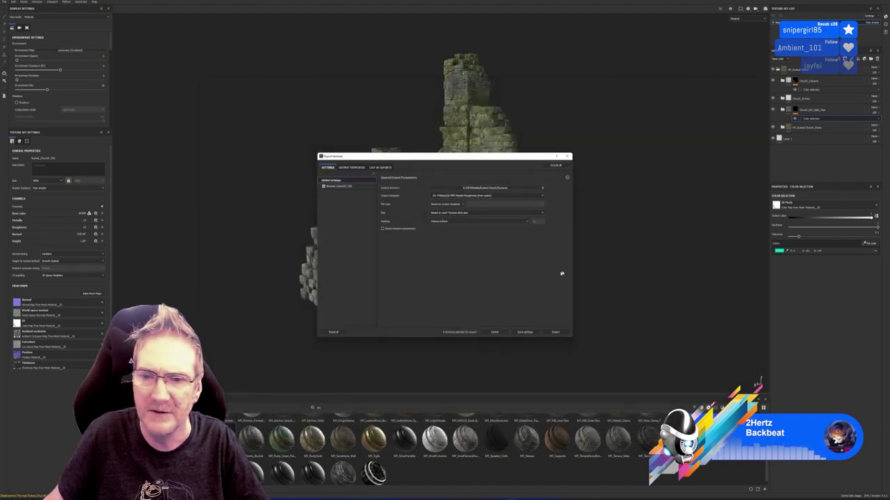
left_click(555, 333)
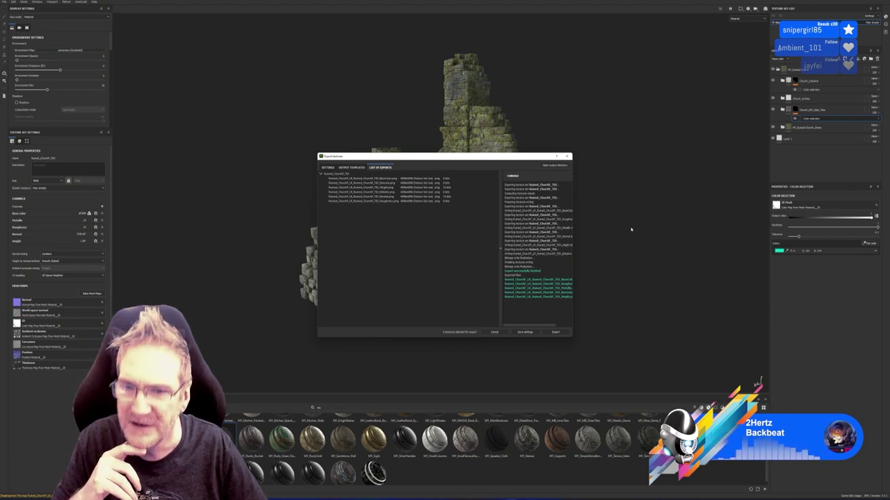
- Close the export results, orbit the ruin to inspect its sides, then switch to 3ds Max
left_click(567, 157)
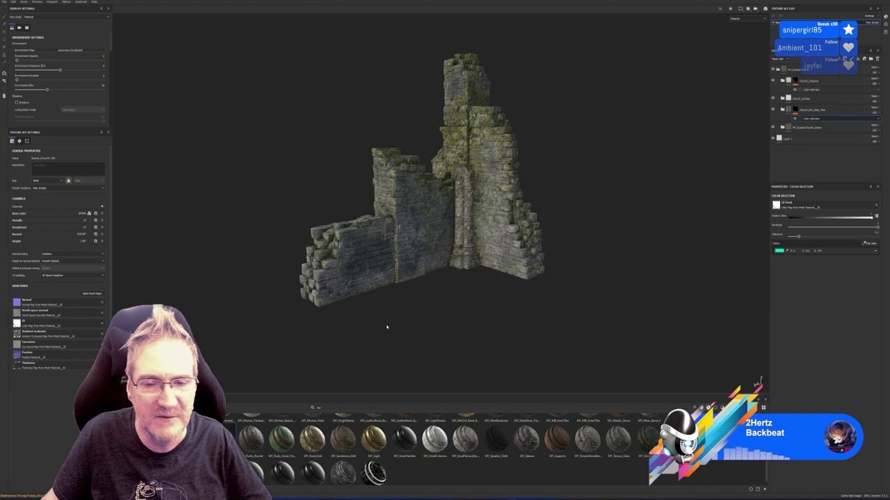
left_click_drag(387, 327, 409, 324, "alt")
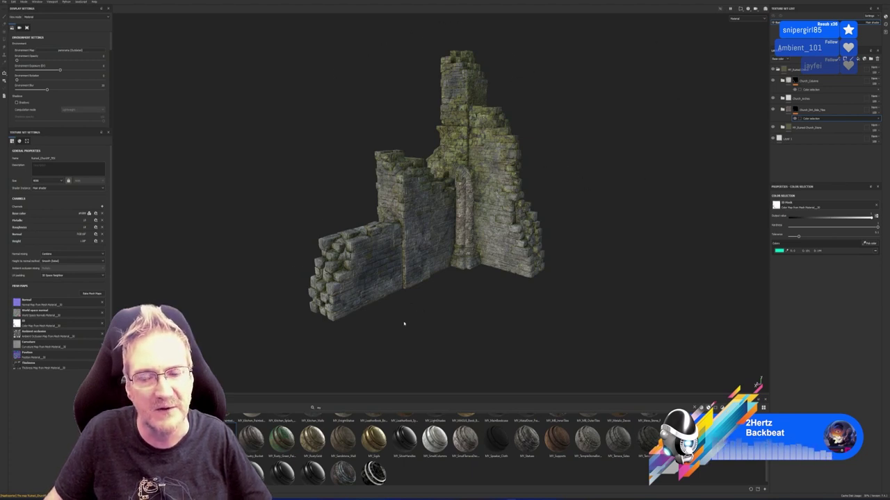
mouse_move(404, 323)
left_mouse_down("alt")
mouse_move(524, 324)
mouse_move(369, 315)
mouse_move(368, 295)
mouse_move(417, 299)
left_mouse_up("alt")
key("alt+Tab")
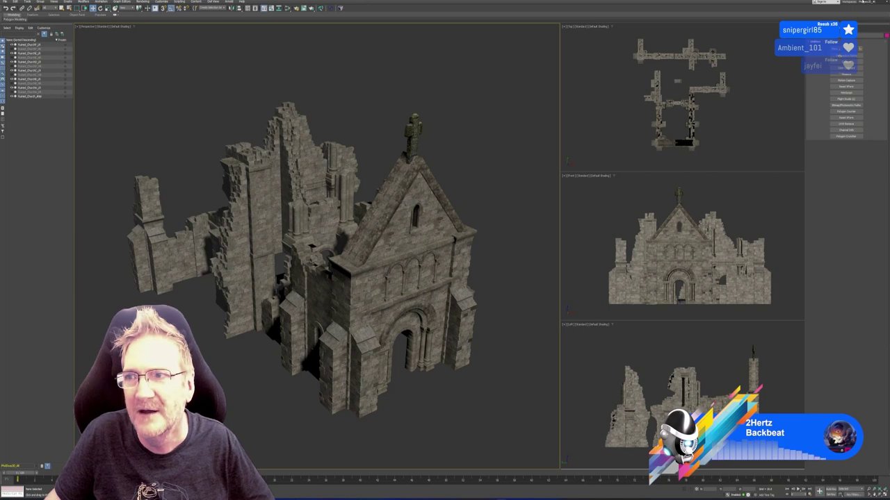
- Return from the 3ds Max church scene to the textured wall in Substance Painter
key("alt+Tab")
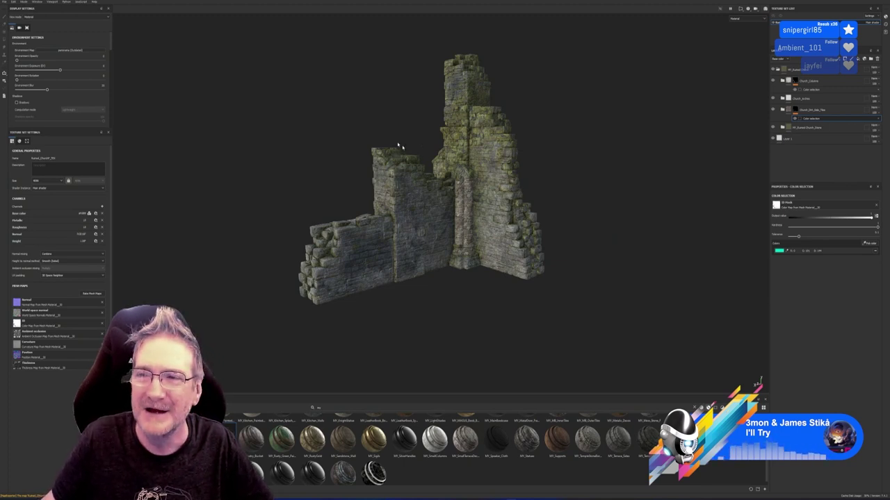
- Save the project as a file in the Ruined Church folder, then minimize the Textures folder window
left_click(5, 1)
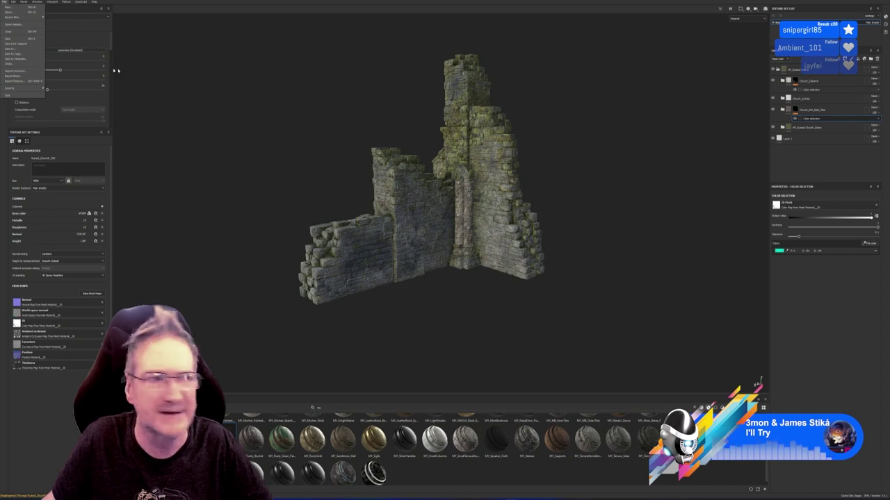
left_click(21, 48)
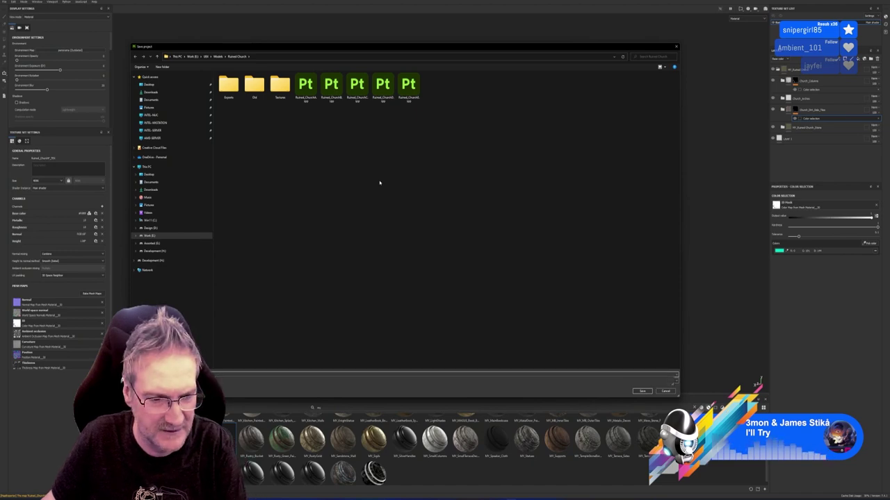
left_click(641, 391)
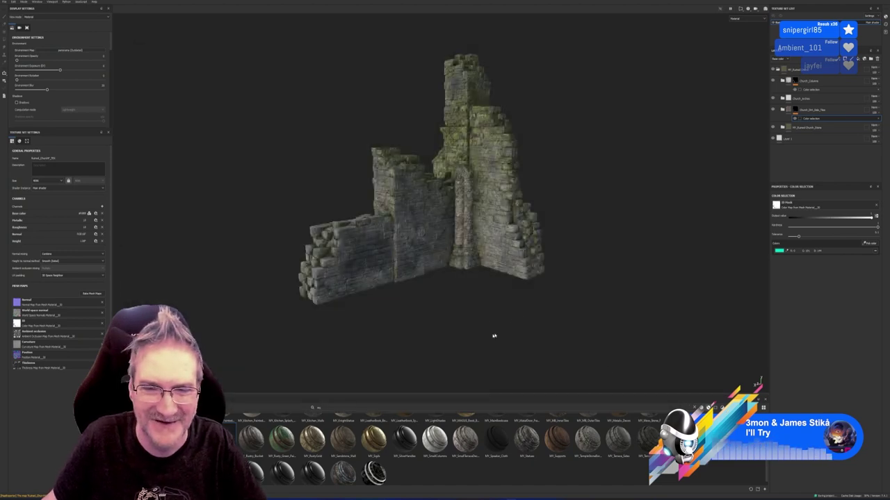
key("alt+Tab")
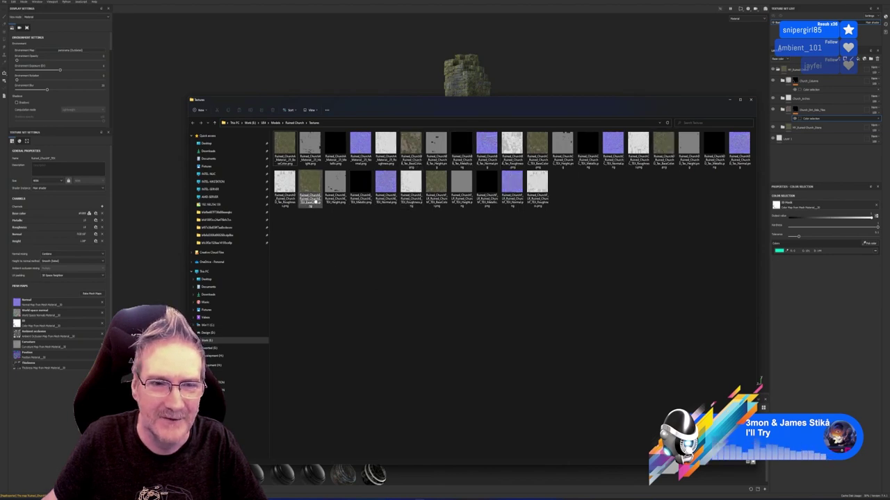
left_click(729, 99)
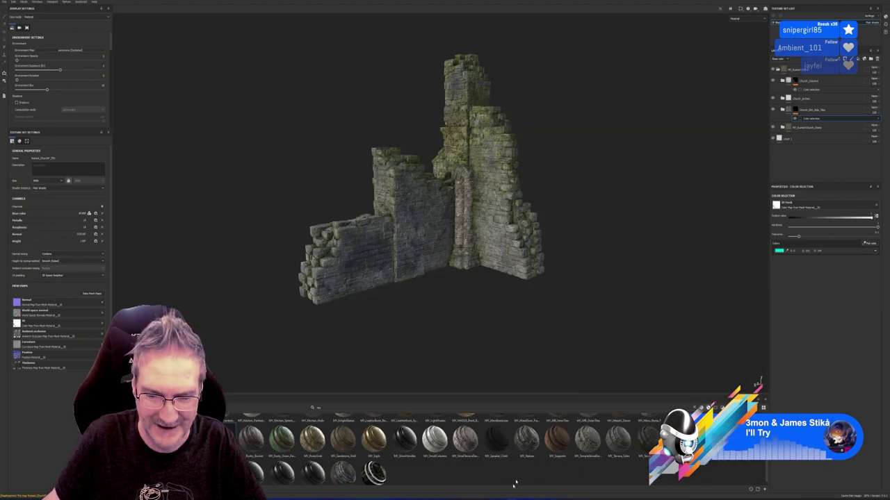
- Switch to 3ds Max and orbit the Perspective view down into the church and back low
key("alt+Tab")
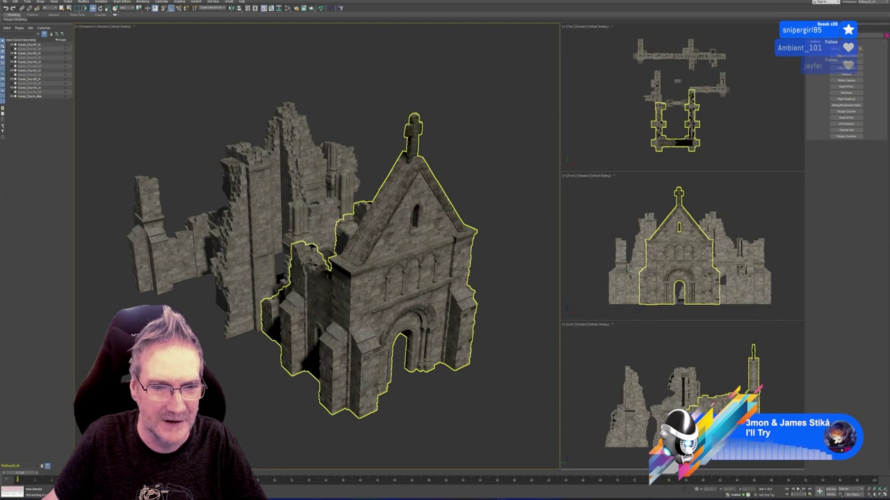
middle_click_drag(313, 264, 327, 278, "alt")
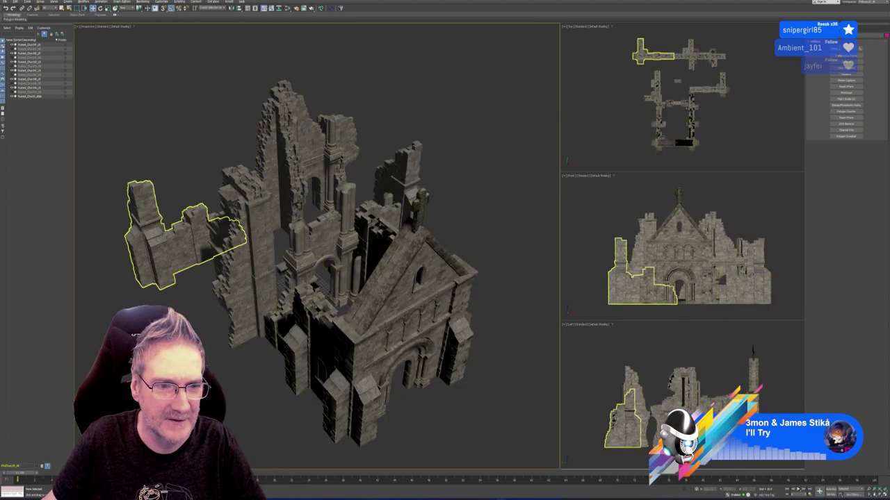
middle_click_drag(407, 348, 411, 394, "alt")
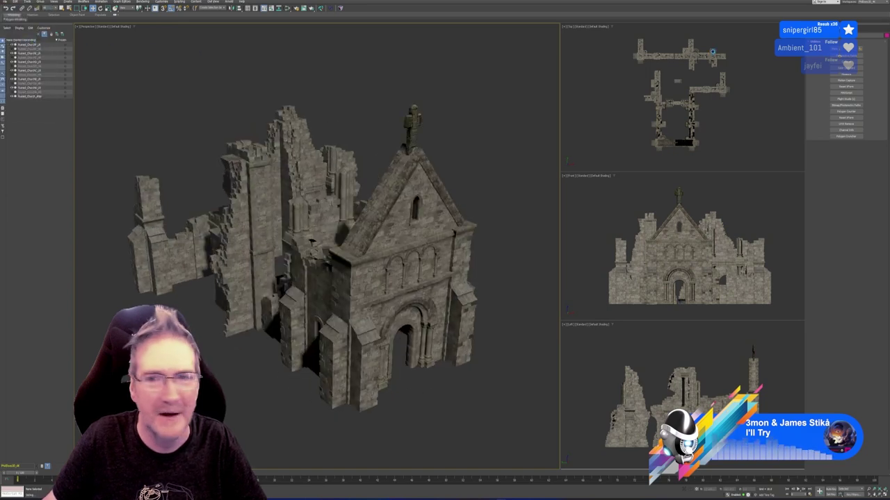
- Cancel a New project dialog, close the ruined wall project, and exit Substance Painter
key("alt+Tab")
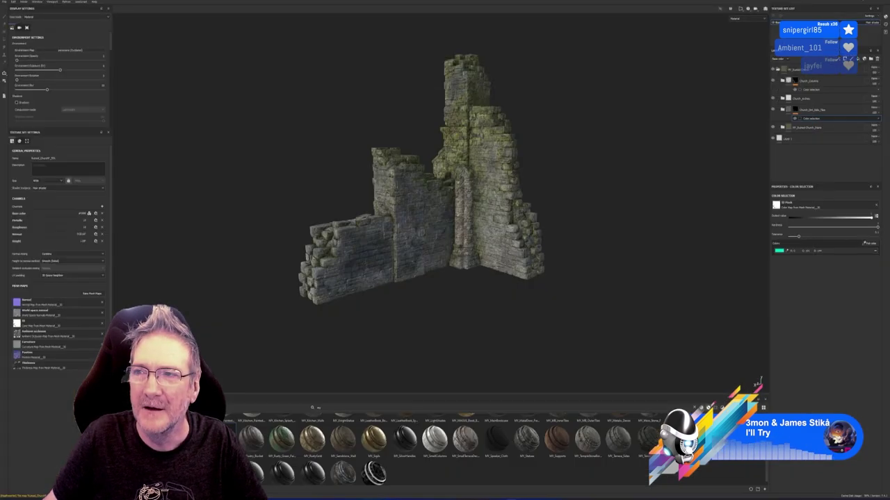
left_click(4, 2)
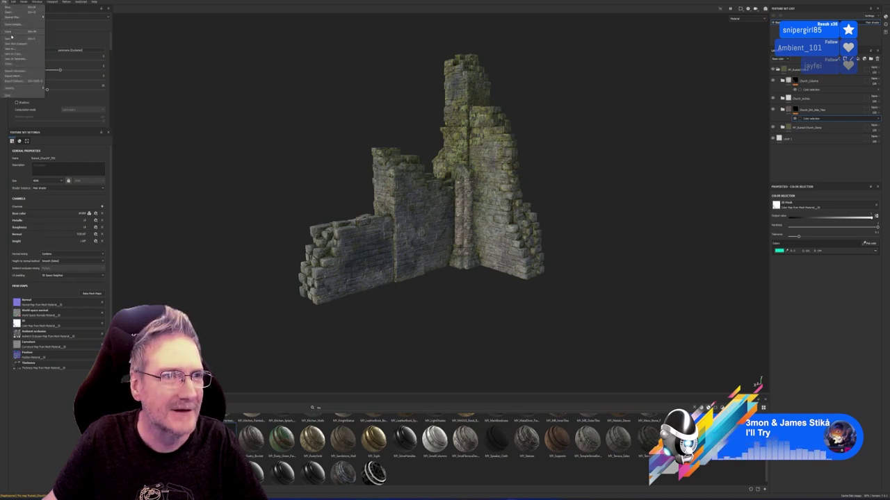
left_click(5, 3)
left_click(5, 2)
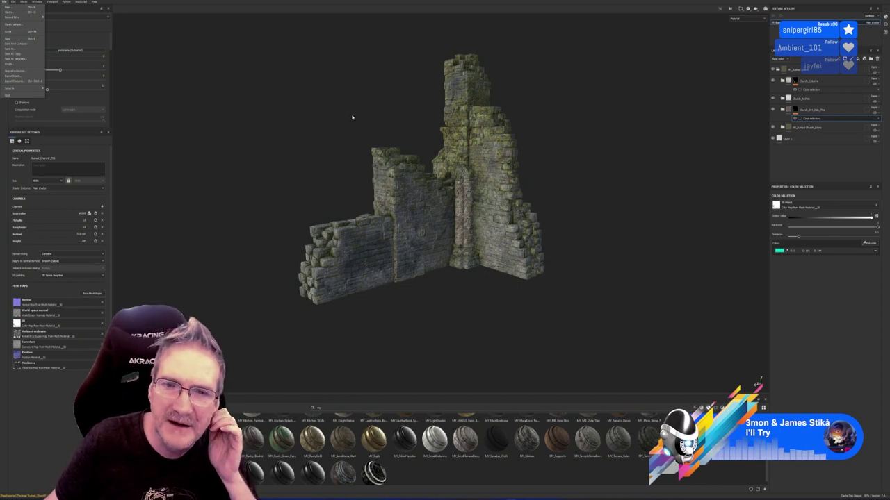
left_click(14, 7)
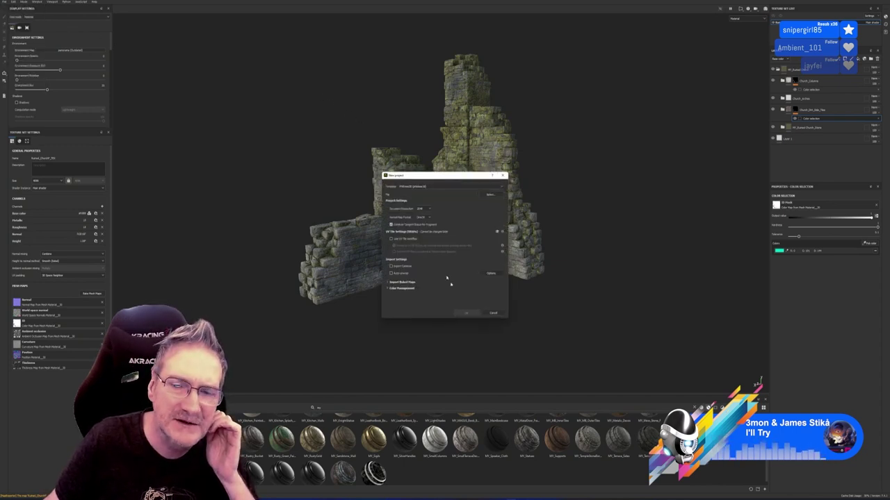
left_click(493, 314)
left_click(14, 2)
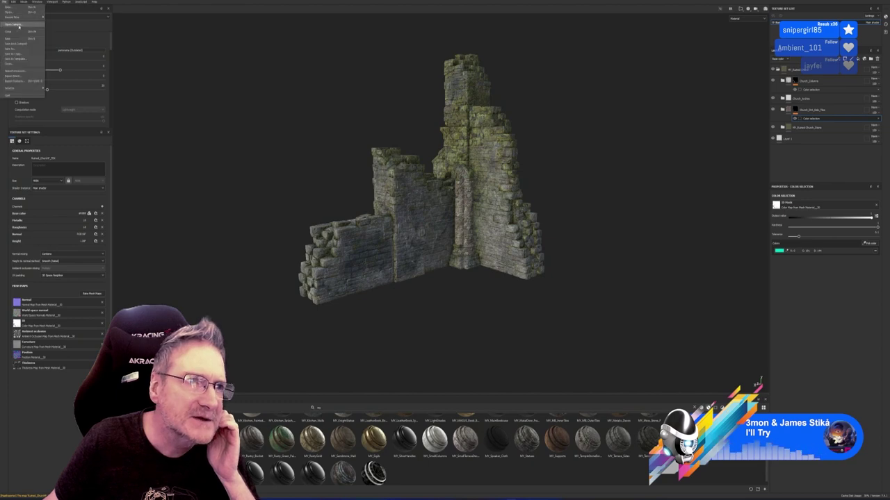
left_click(11, 34)
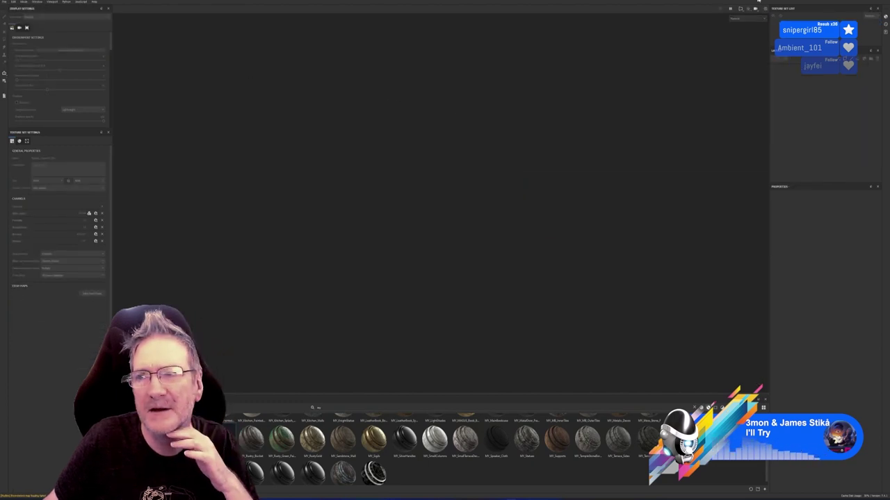
key("alt+F4")
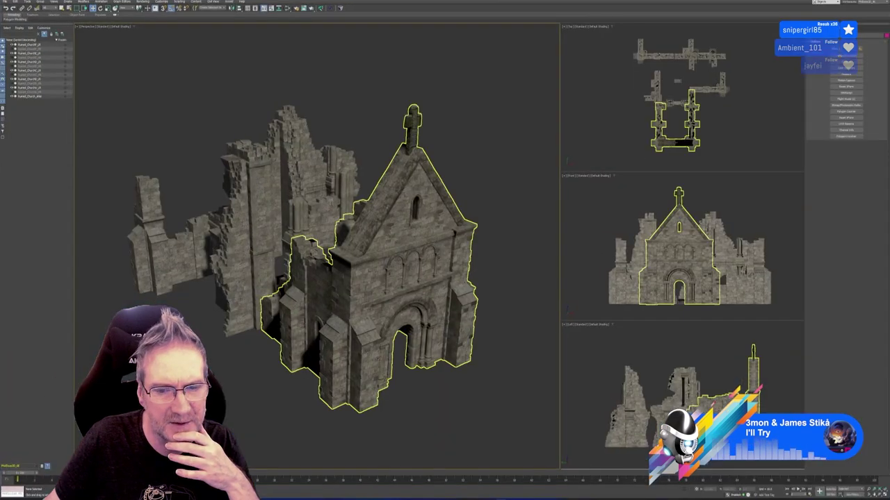
- Try reopening the recent hallway scene and dismiss the file-not-found error
left_click(7, 2)
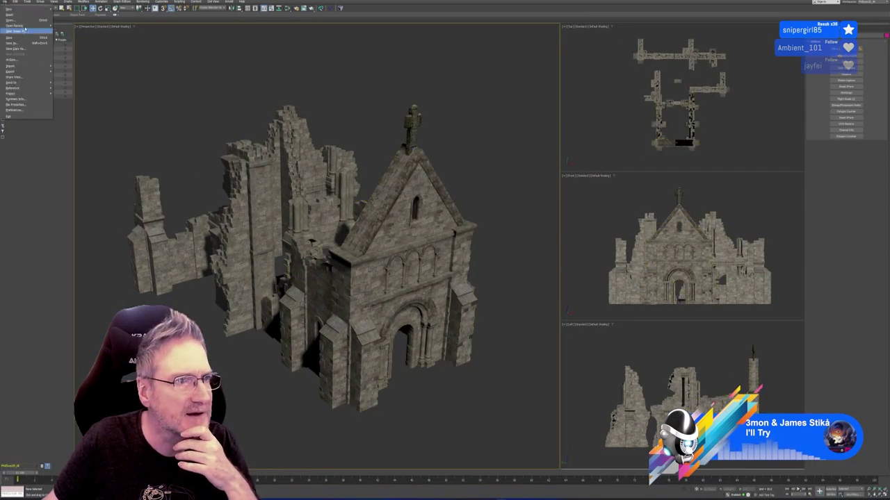
mouse_move(28, 26)
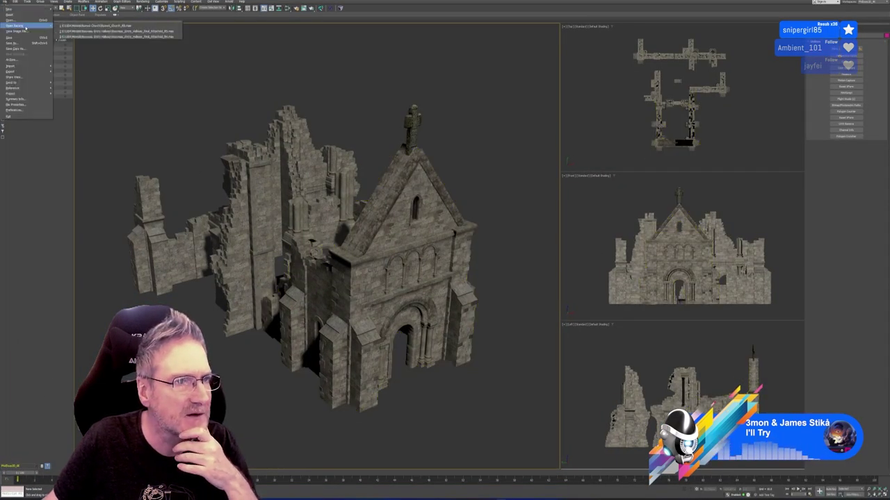
left_click(81, 31)
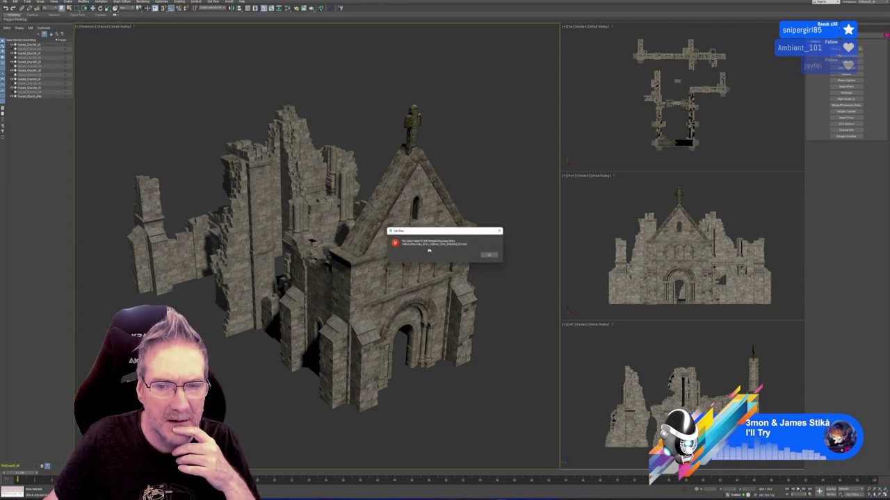
left_click(488, 256)
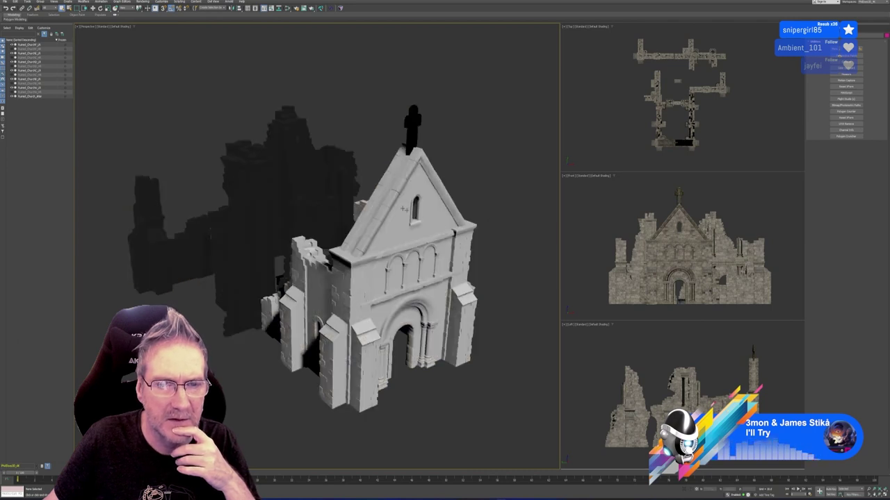
middle_click_drag(145, 65, 149, 77)
- Bring up the Open File browser to locate a scene manually
left_click(6, 2)
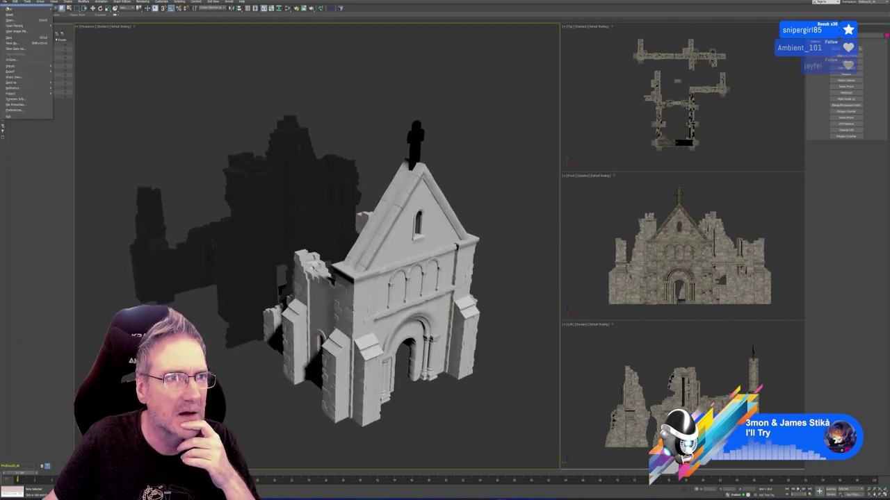
mouse_move(27, 26)
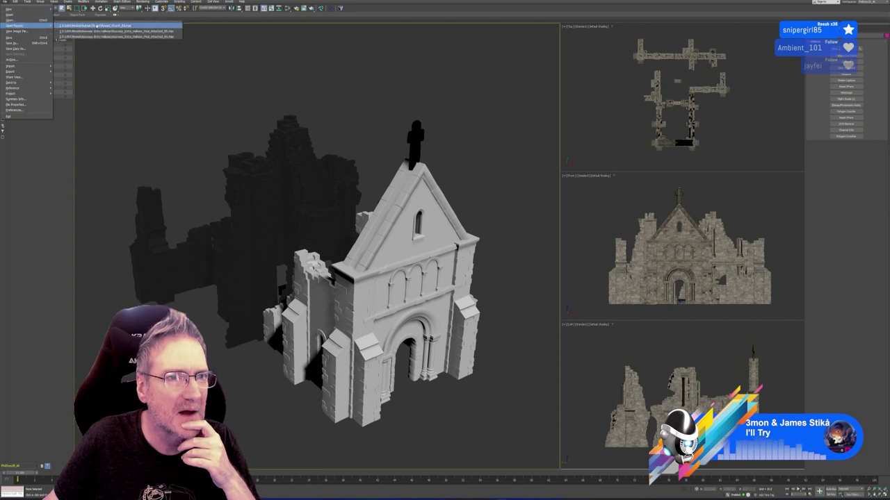
left_click(10, 20)
- Go into Nouveau Entry Hallway, check the Old folder, then open the Ruinous_Entry .max scene
left_click(266, 68)
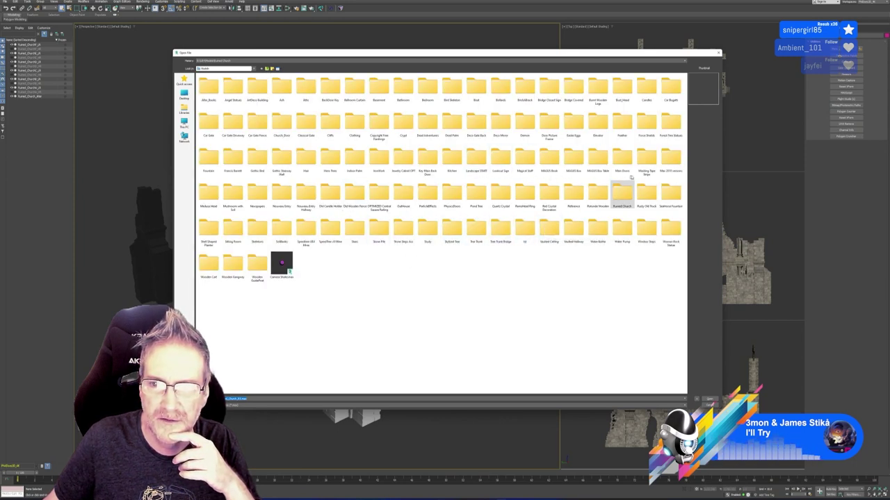
left_click(305, 198)
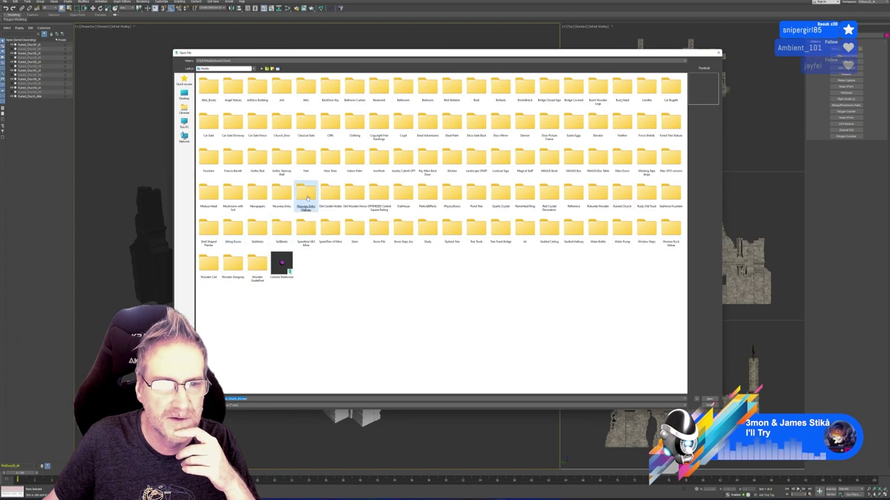
key("Return")
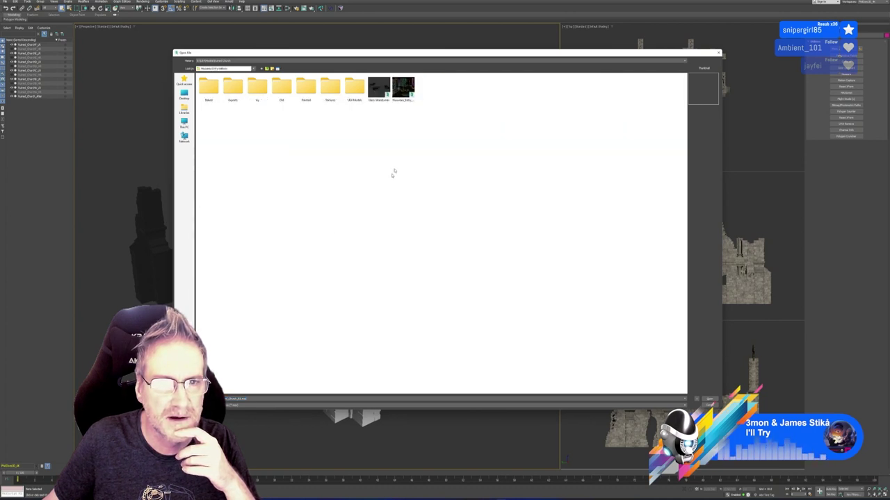
left_click(404, 103)
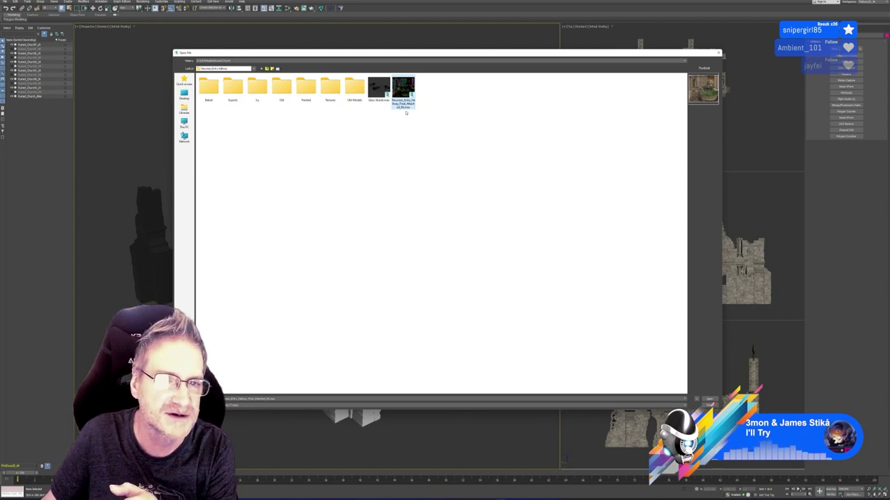
left_click(283, 89)
double_click(283, 90)
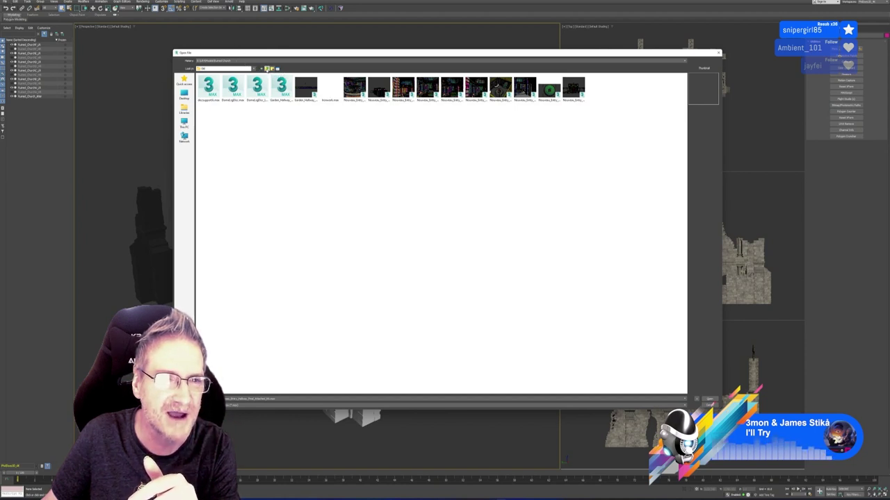
left_click(267, 68)
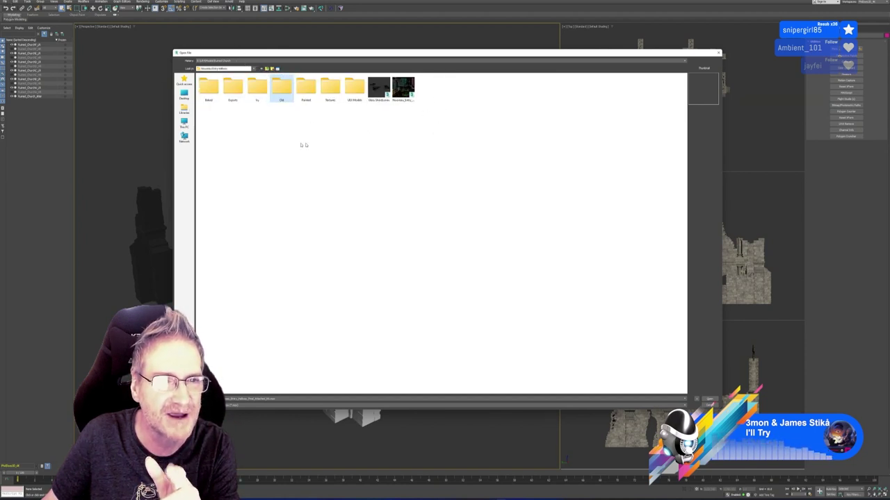
double_click(403, 89)
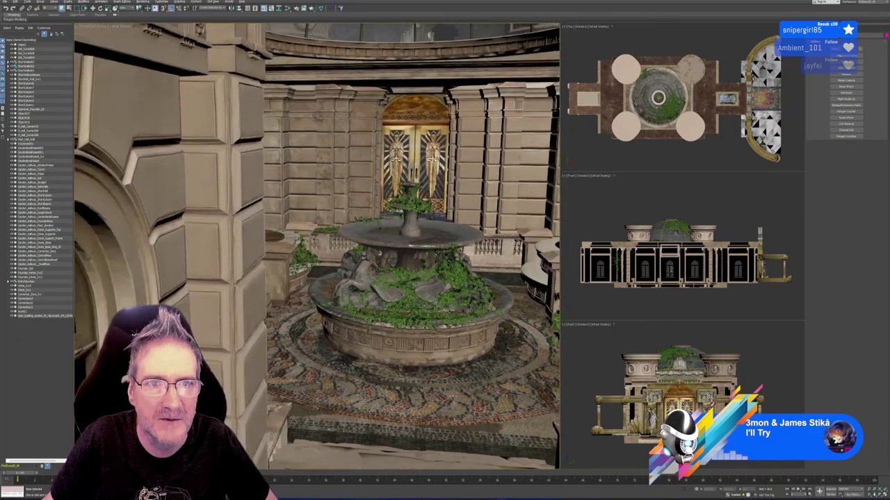
- Select the fountain's lower basin, then the soil-filled planter beside it
left_click(38, 220)
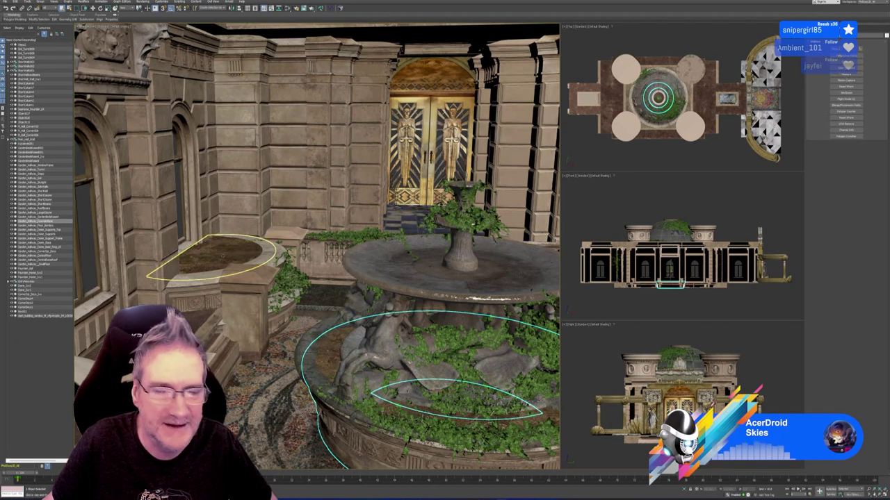
left_click(221, 256)
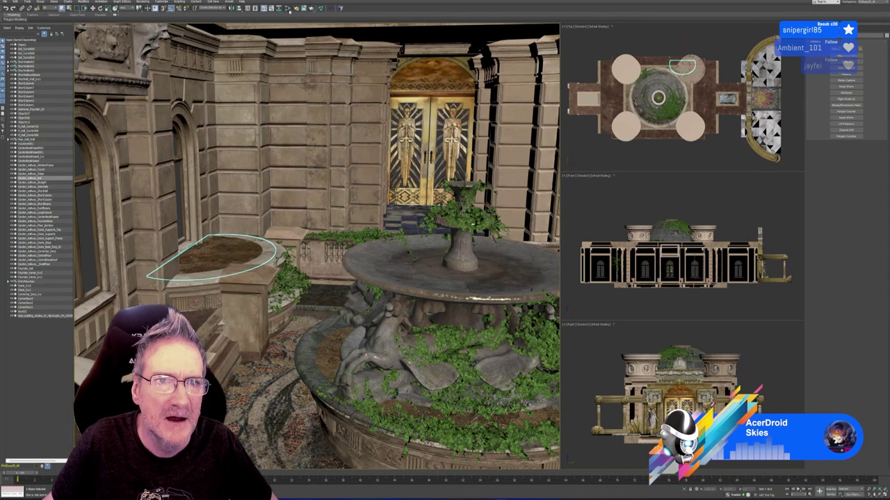
- Inspect the planter's Map #03 soil bitmap in the Slate Material Editor without changing the image, then close the editor
key("m")
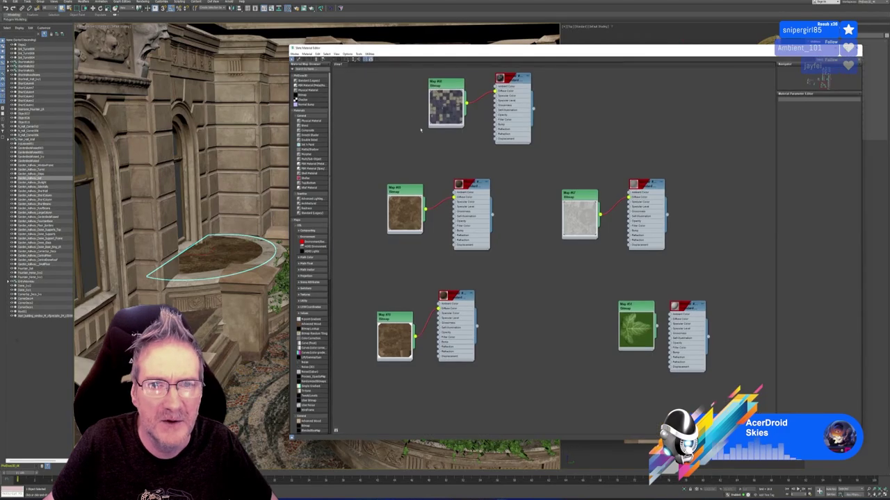
double_click(414, 189)
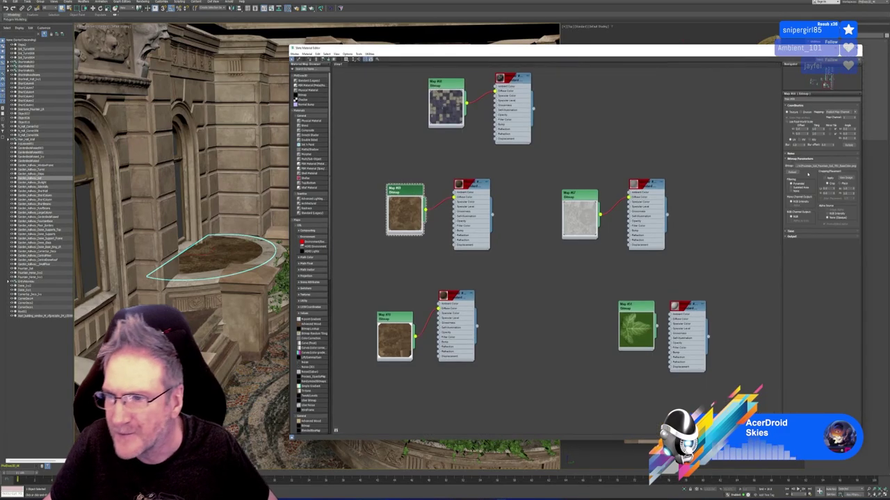
left_click(822, 167)
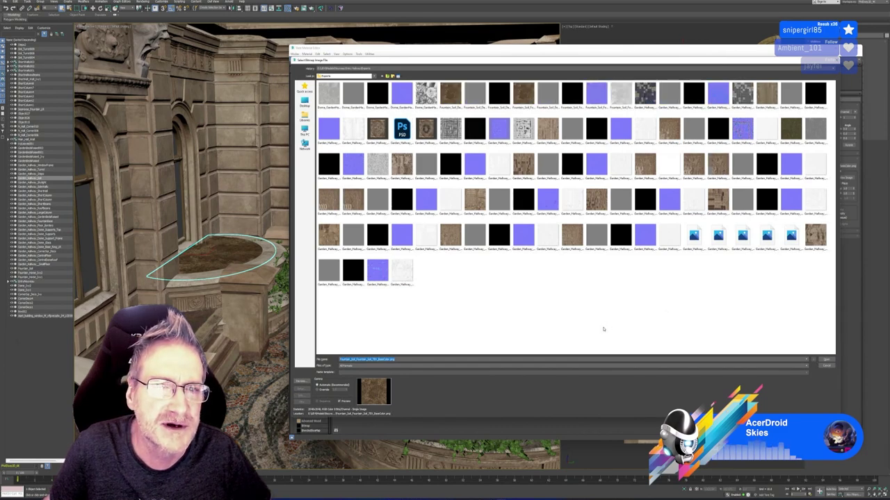
left_click(826, 366)
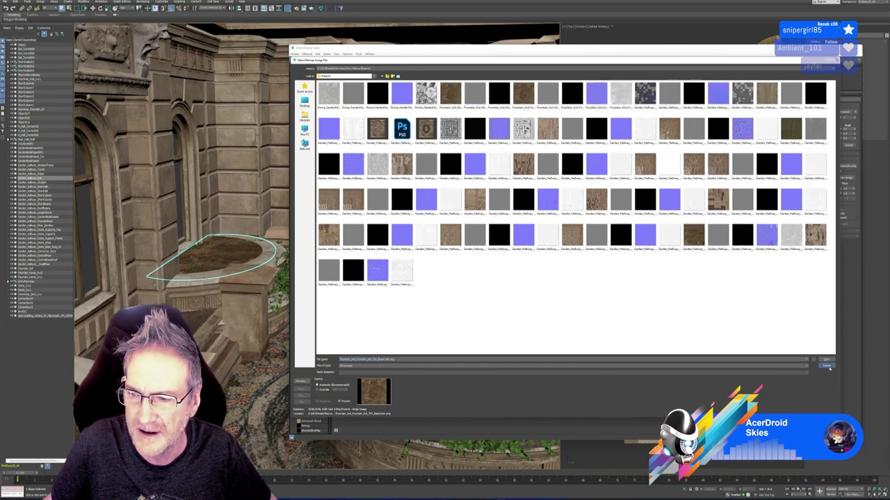
left_click(856, 50)
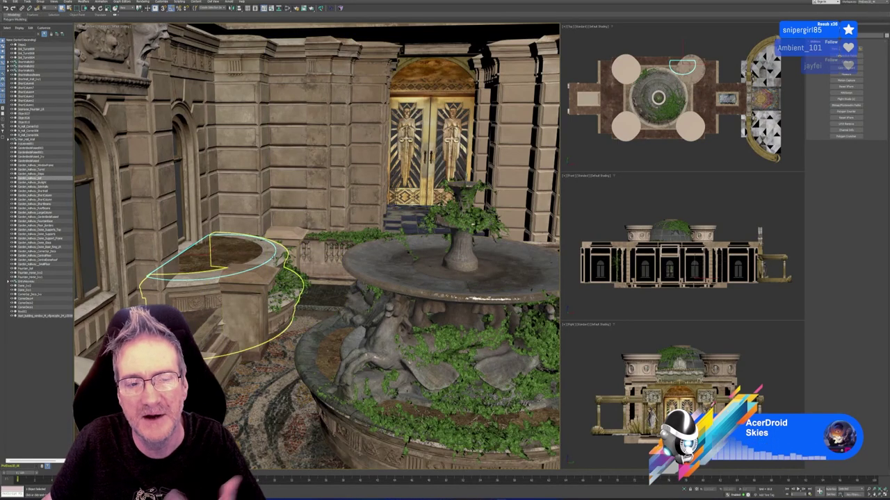
- Show the desktop and scroll the Start menu's pinned apps down to Photoshop
key("super+d")
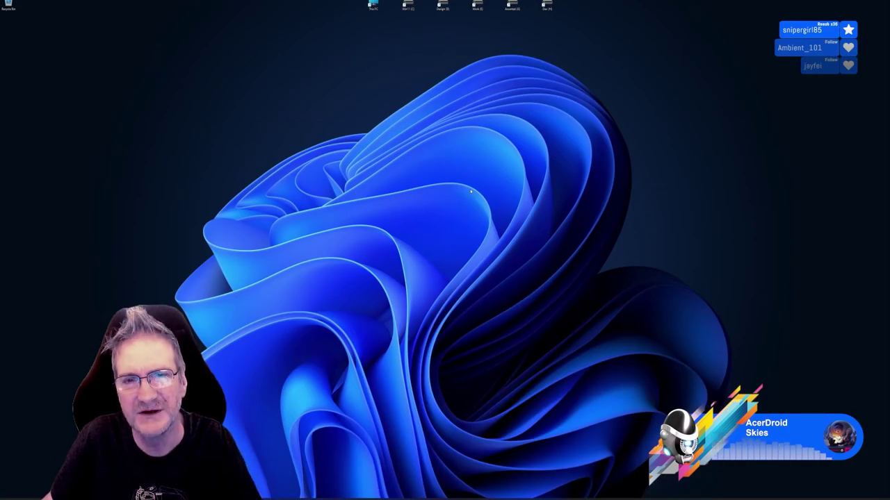
left_click(376, 496)
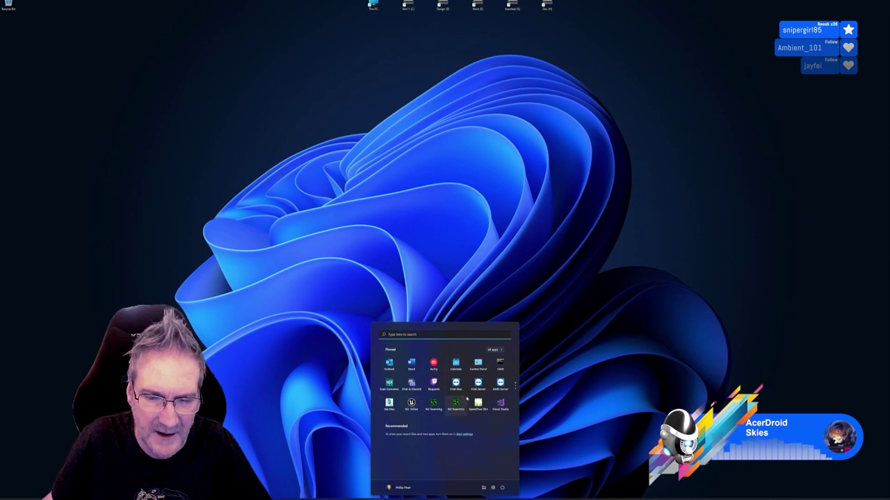
scroll(441, 396, "down", 1)
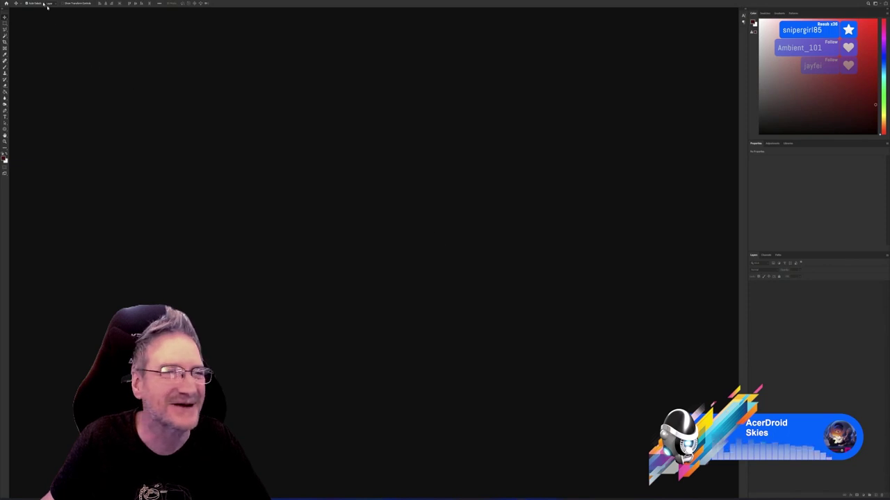
- Open the Garden_Hallway_Soil and Fountain_Soil BaseColor PNGs together through File > Open
left_click(16, 3)
left_click(17, 12)
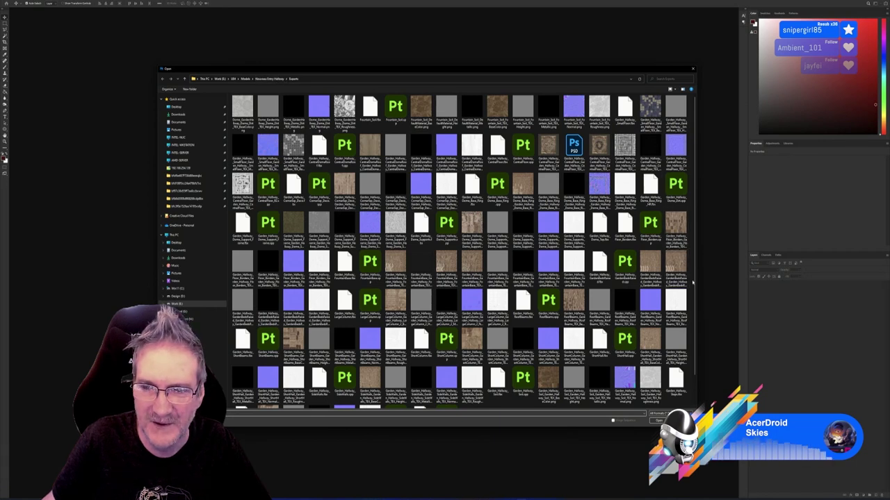
scroll(688, 312, "down", 1)
scroll(695, 312, "down", 1)
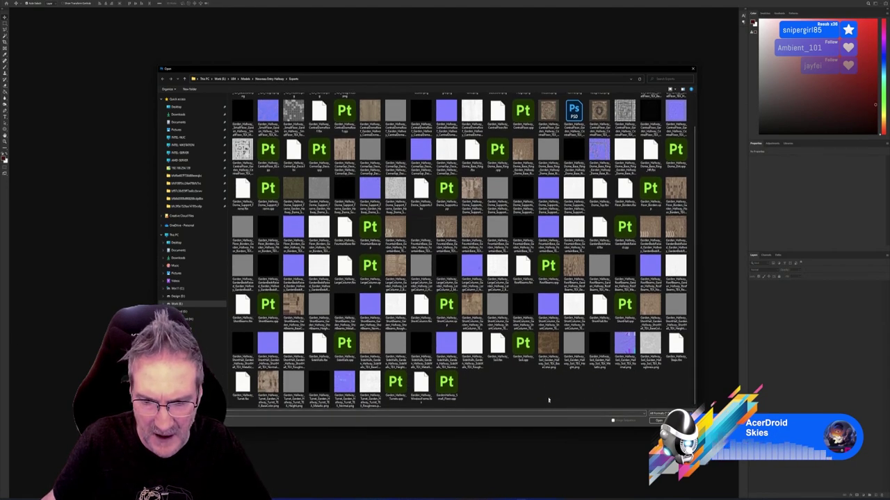
left_click(549, 358)
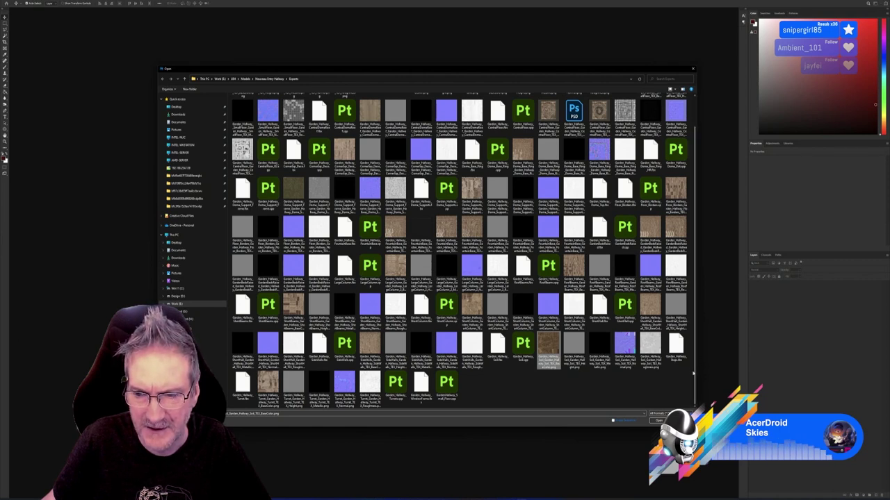
scroll(694, 356, "up", 1)
scroll(694, 355, "up", 1)
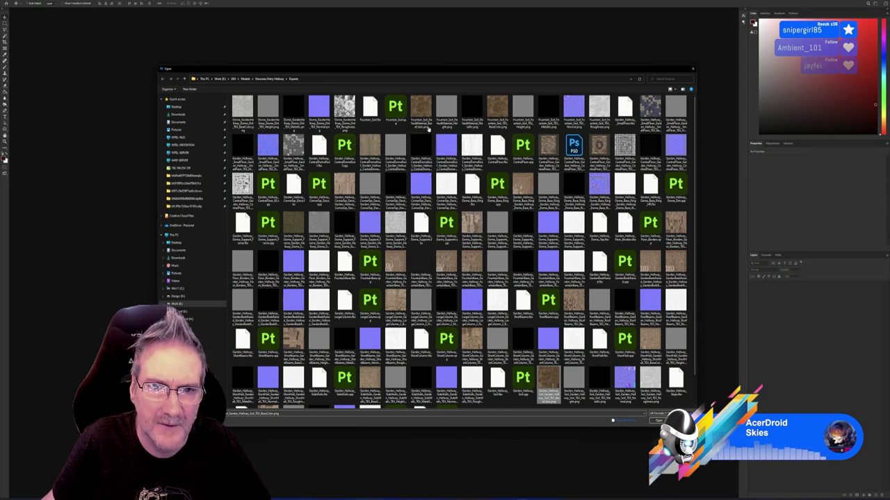
left_click(421, 115)
left_click(658, 421)
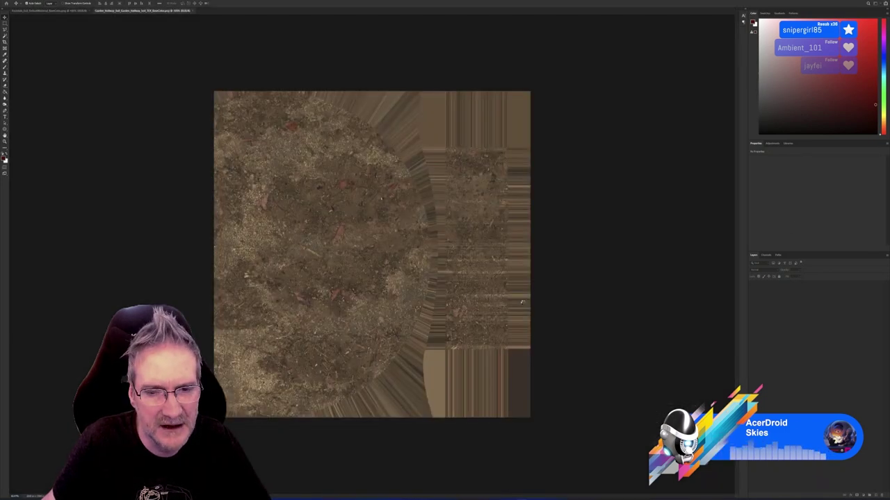
- On the Fountain_Soil document, add a Color Balance layer and nudge the midtones toward blue
left_click(64, 12)
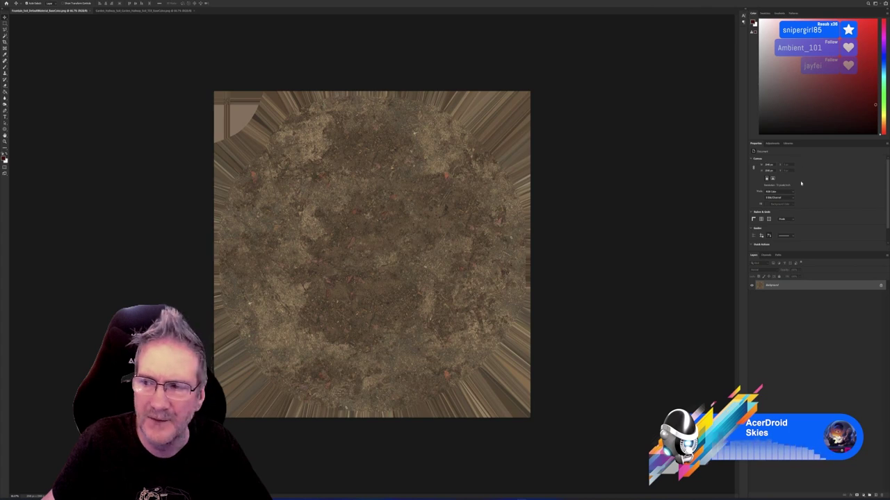
left_click(772, 143)
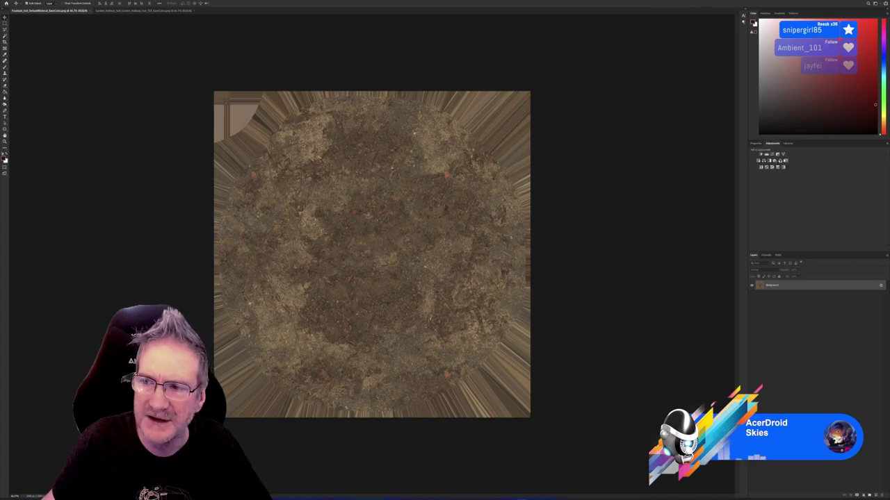
left_click(766, 161)
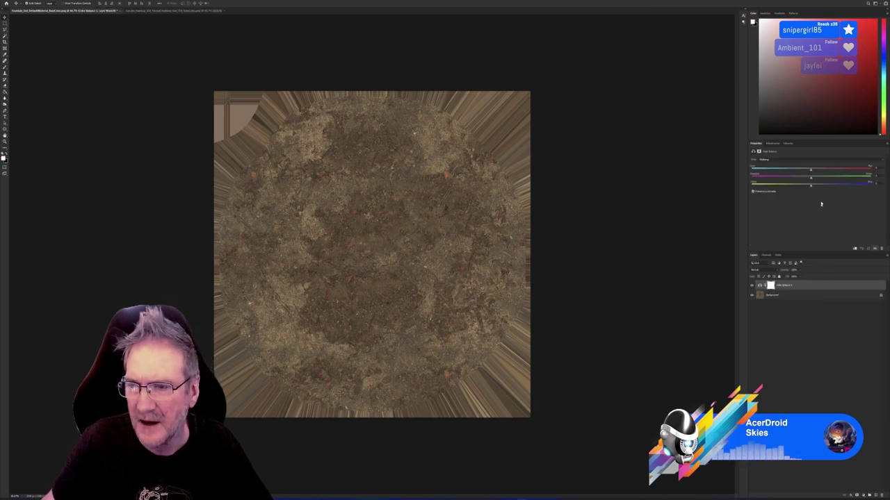
mouse_move(811, 187)
left_mouse_down()
mouse_move(819, 188)
mouse_move(806, 174)
left_mouse_up()
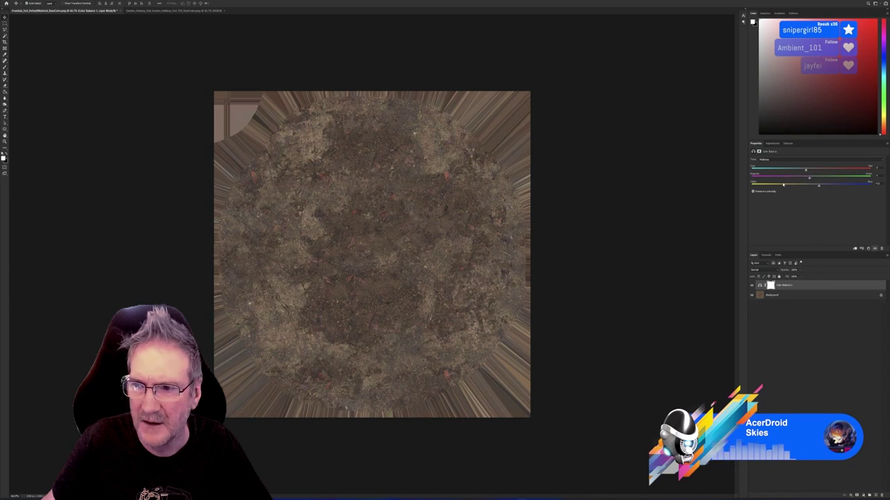
- Switch Color Balance to the Highlights range and push the Yellow–Blue slider toward yellow
left_click(785, 160)
left_click(785, 165)
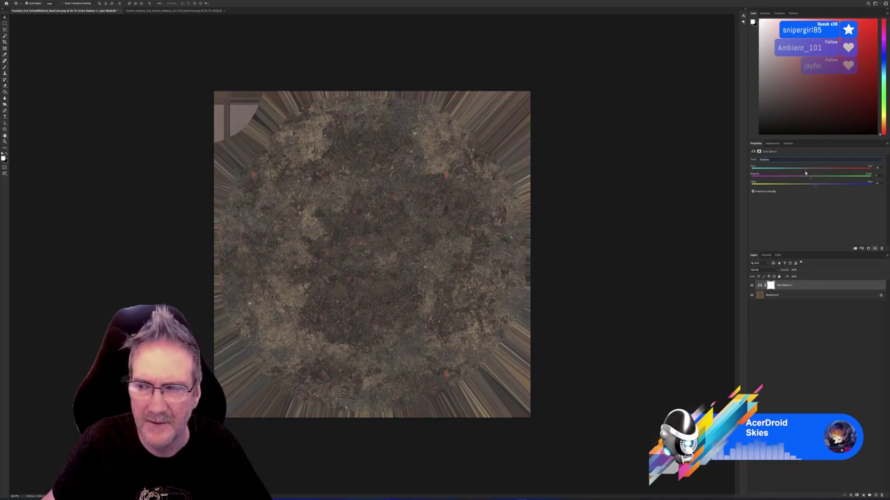
left_click(785, 160)
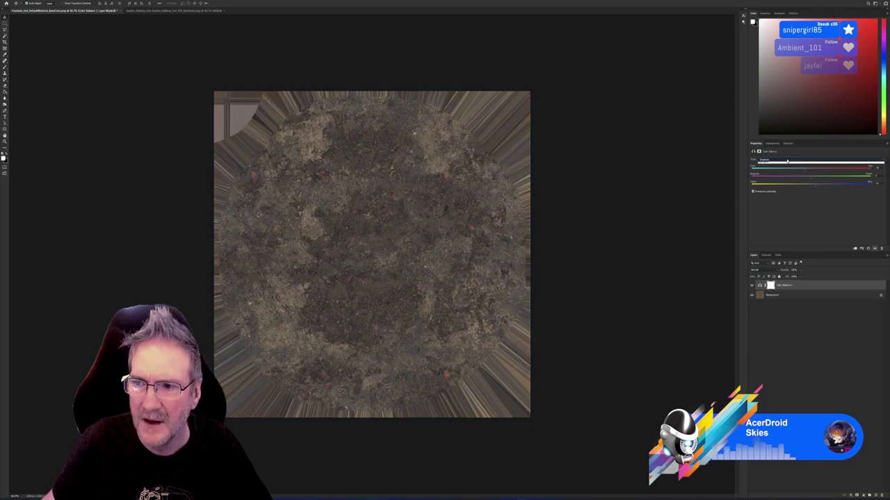
left_click(785, 172)
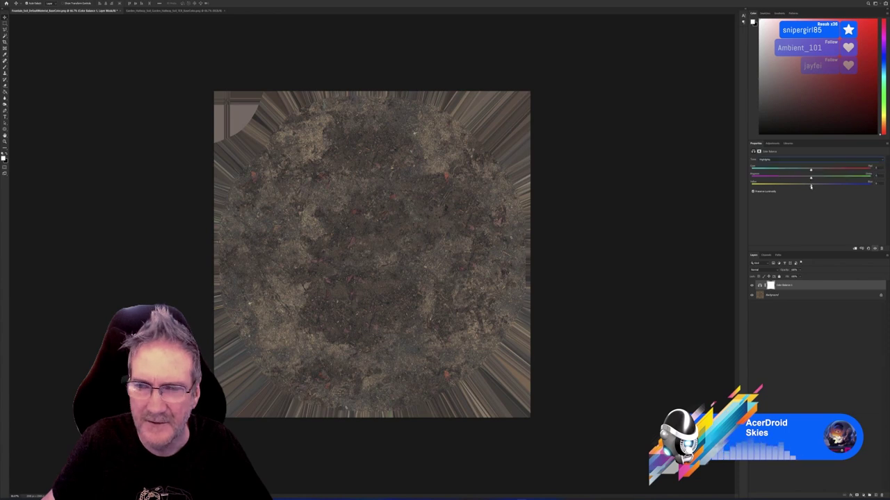
left_click_drag(811, 186, 816, 171)
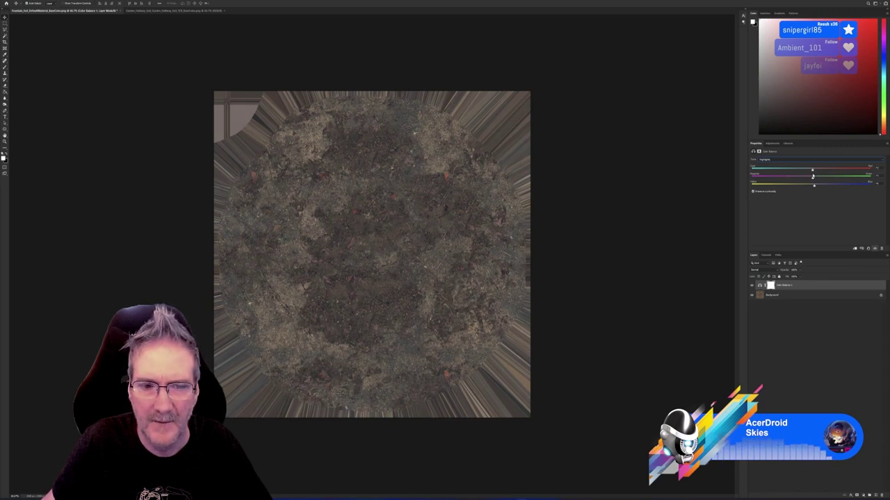
left_click(831, 327)
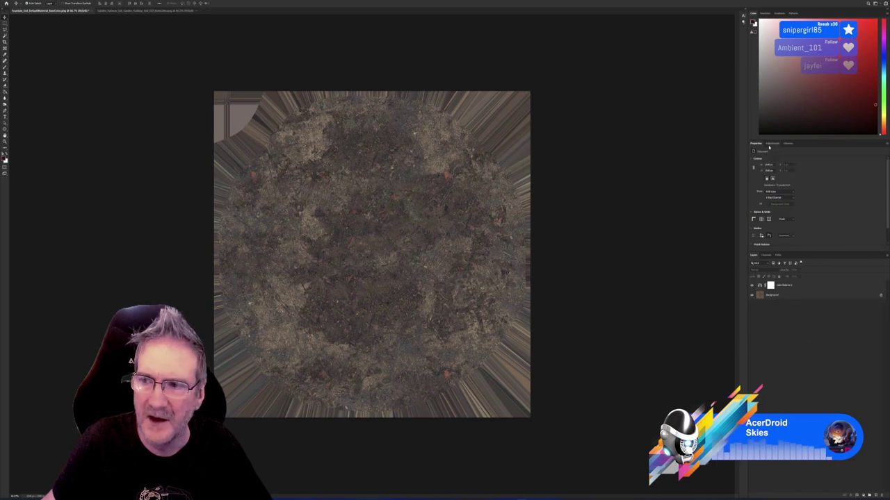
left_click(771, 143)
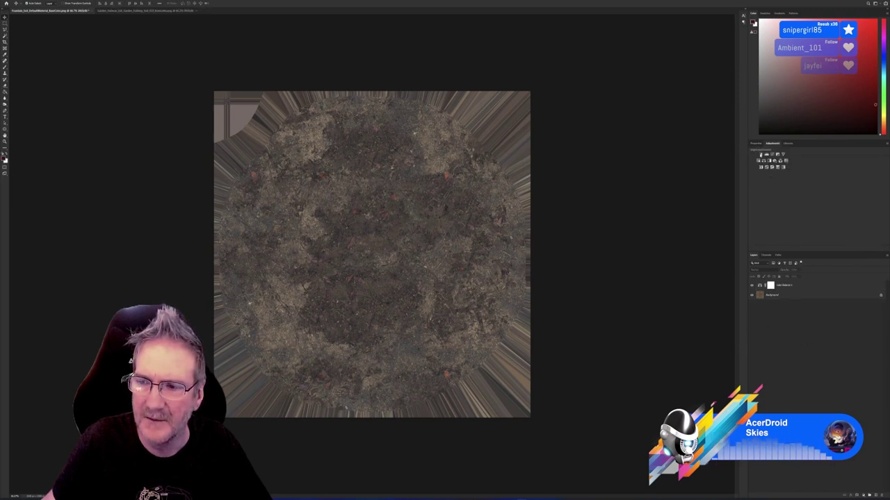
- Add a Levels layer, moving the black-point and midtone input sliders slightly right to darken
left_click(766, 154)
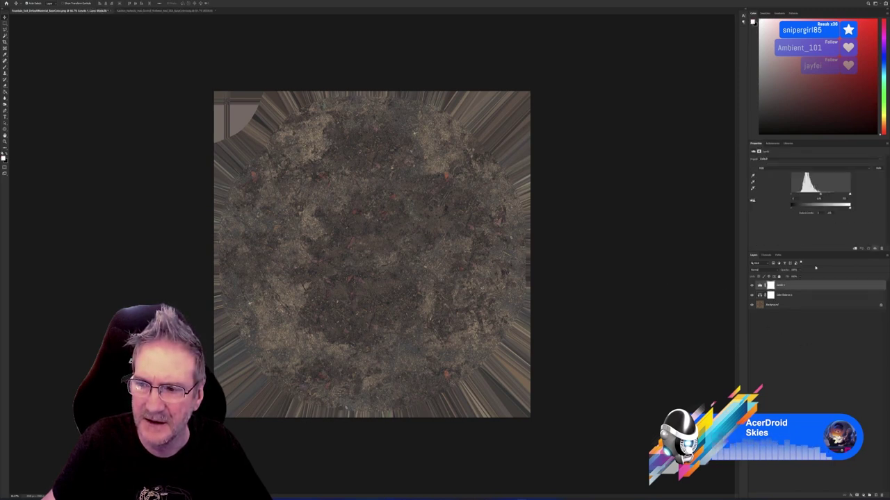
left_click_drag(791, 197, 794, 196)
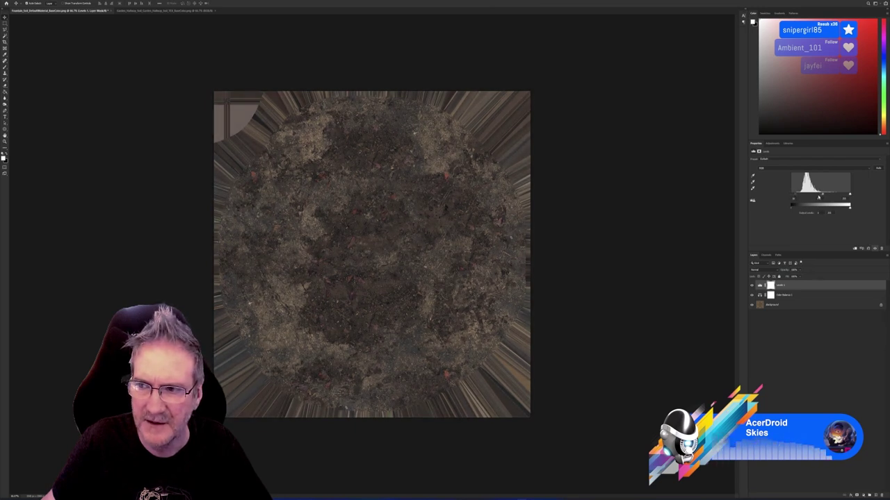
left_click_drag(821, 196, 825, 197)
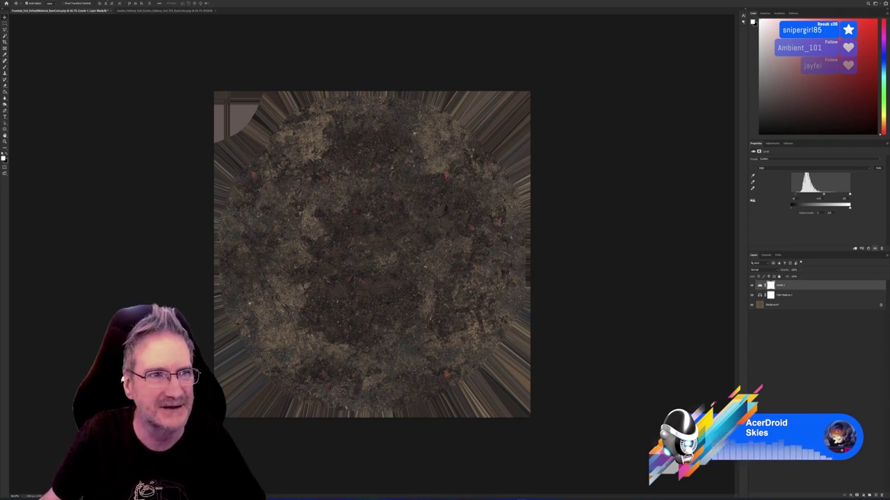
left_click(104, 1)
- Tile the two soil textures side by side and adjust each document's zoom
mouse_move(111, 2)
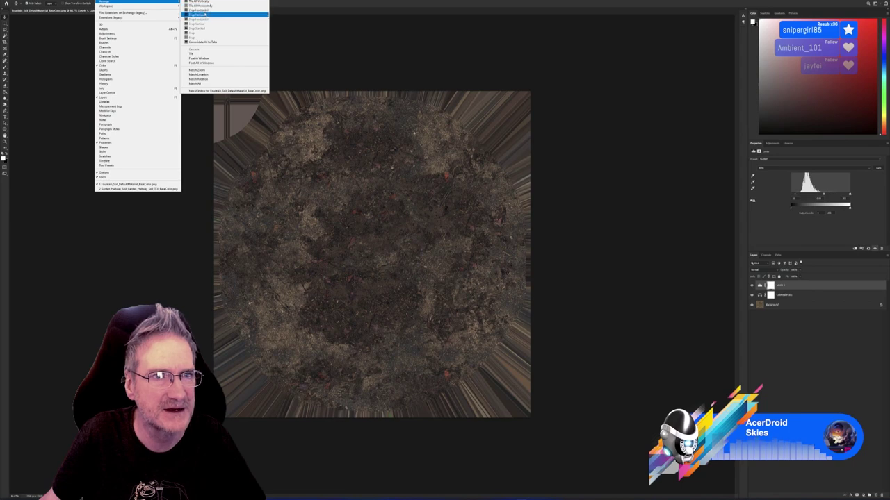
left_click(199, 14)
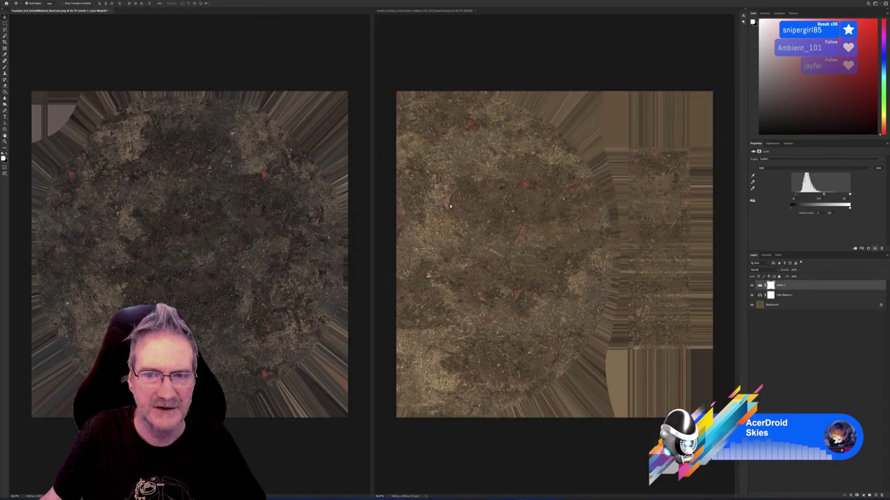
key("ctrl+plus")
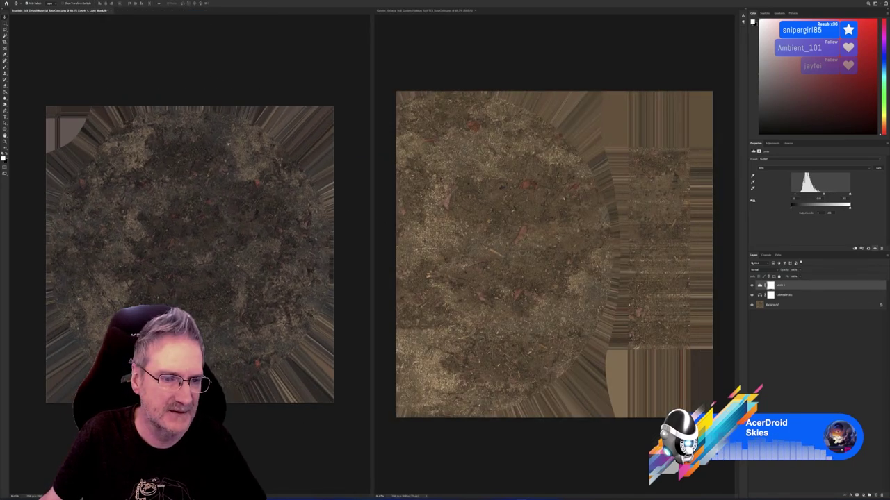
left_click(438, 224)
key("ctrl+minus")
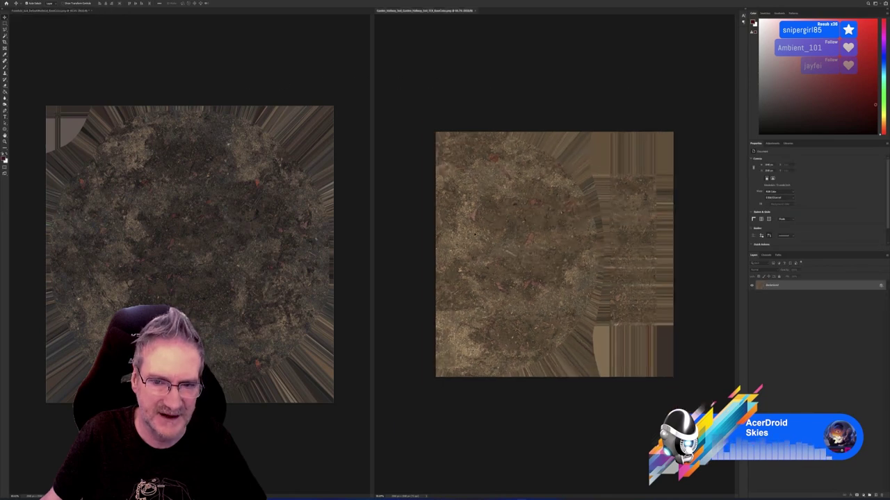
left_click(224, 50)
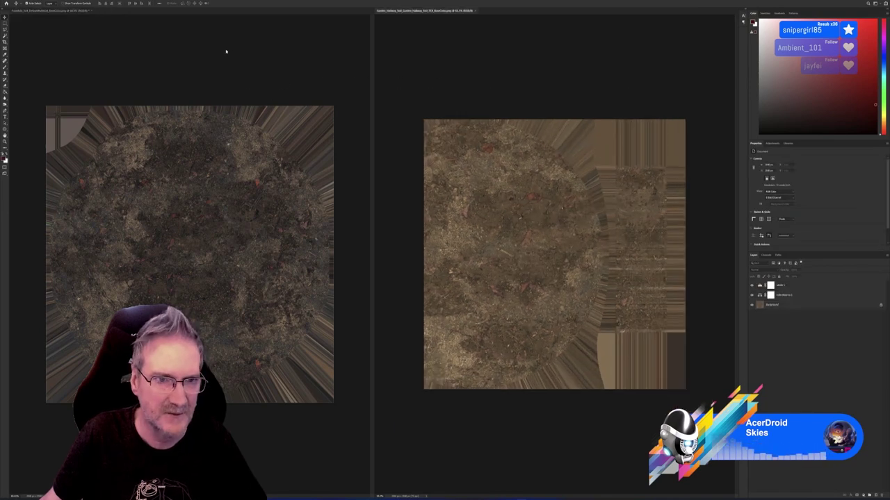
- Copy the Levels and Color Balance layers onto the Garden Hallway soil texture
left_click(781, 286)
left_click(782, 295, "shift")
left_click_drag(782, 295, 596, 229)
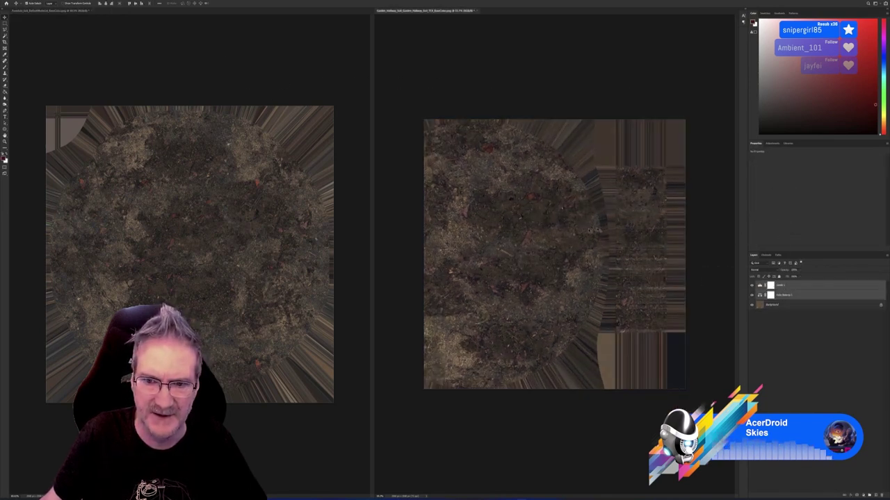
- Merge the Fountain soil's adjustment layers, then undo to keep them separate
left_click(173, 48)
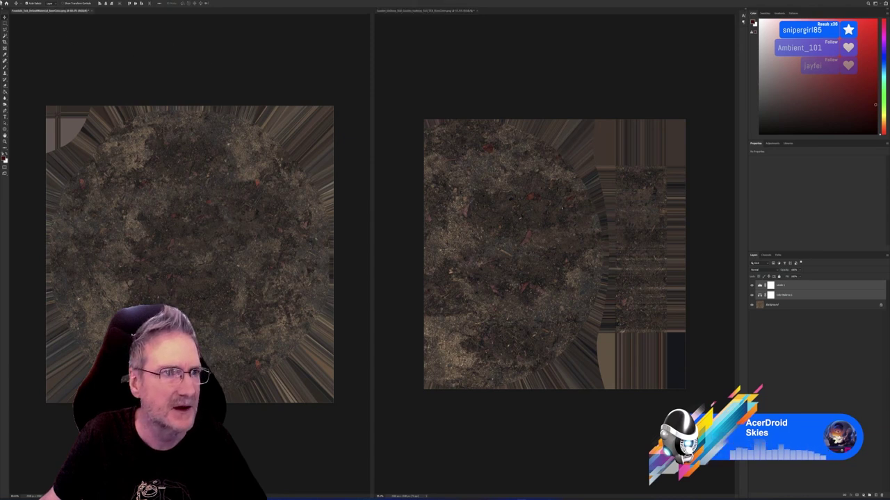
right_click(781, 287)
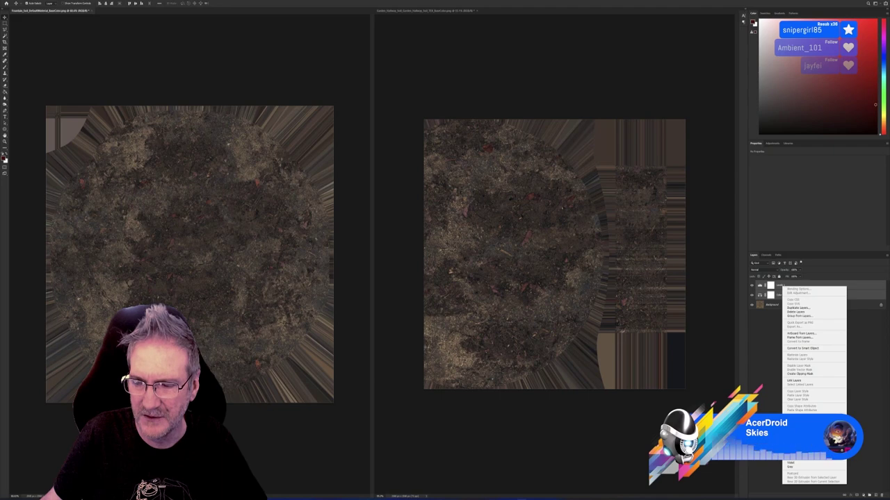
left_click(793, 464)
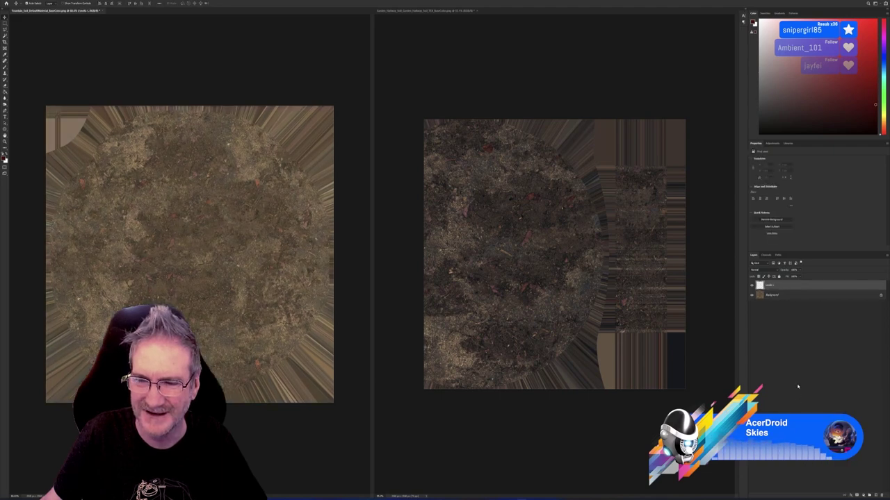
key("ctrl+z")
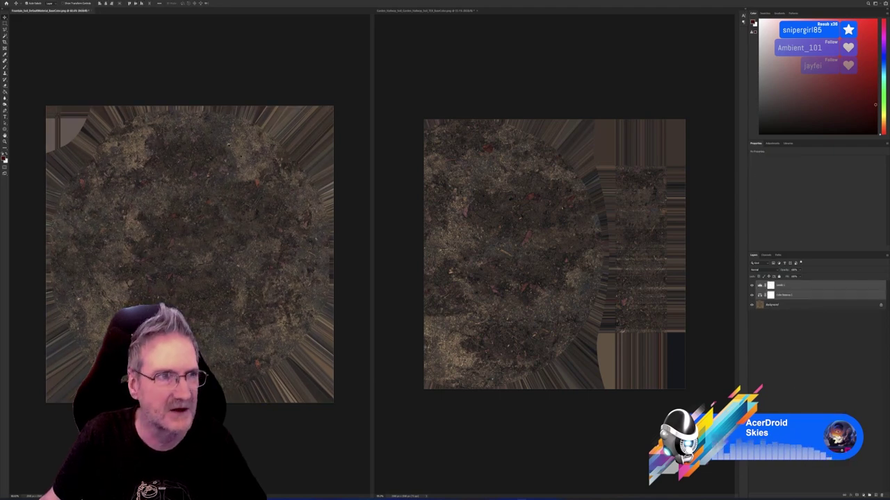
left_click(11, 0)
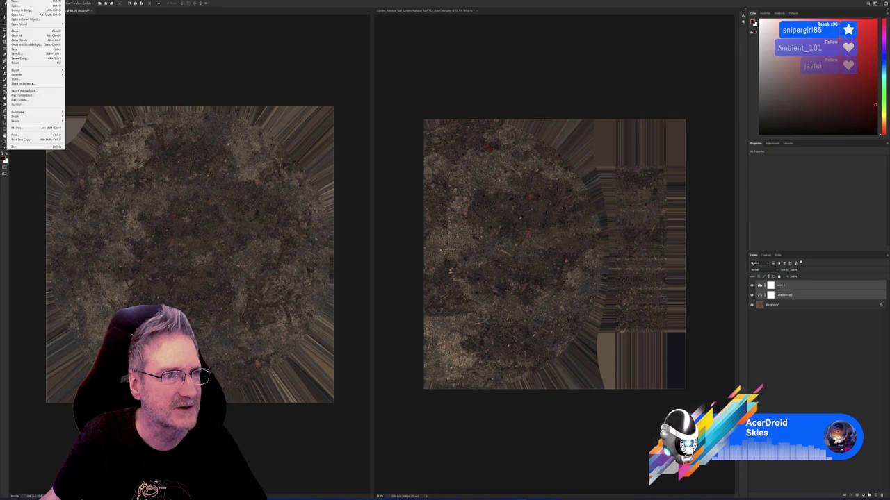
- Save a copy of the Fountain soil texture over its existing BaseColor PNG
left_click(23, 58)
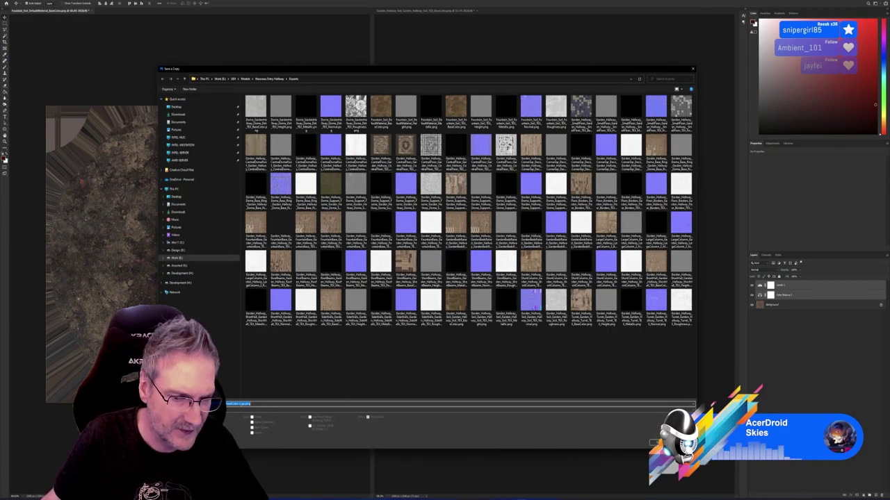
left_click(251, 404)
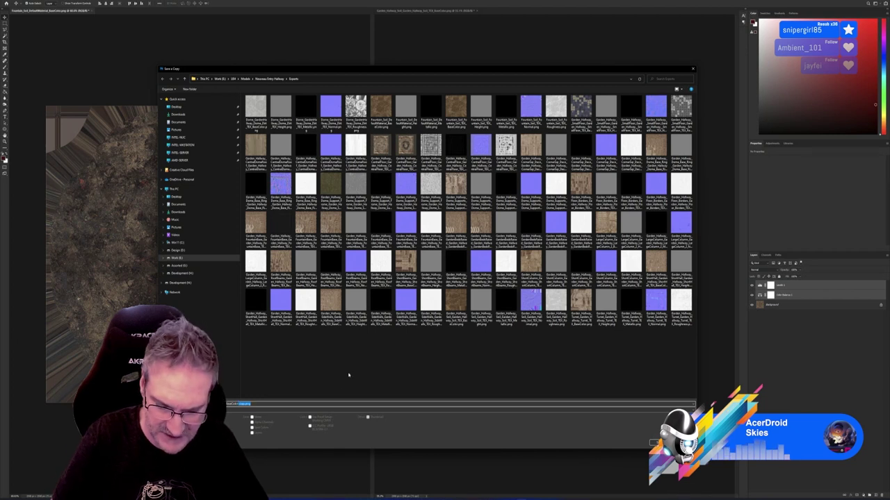
key("BackSpace")
key("Return")
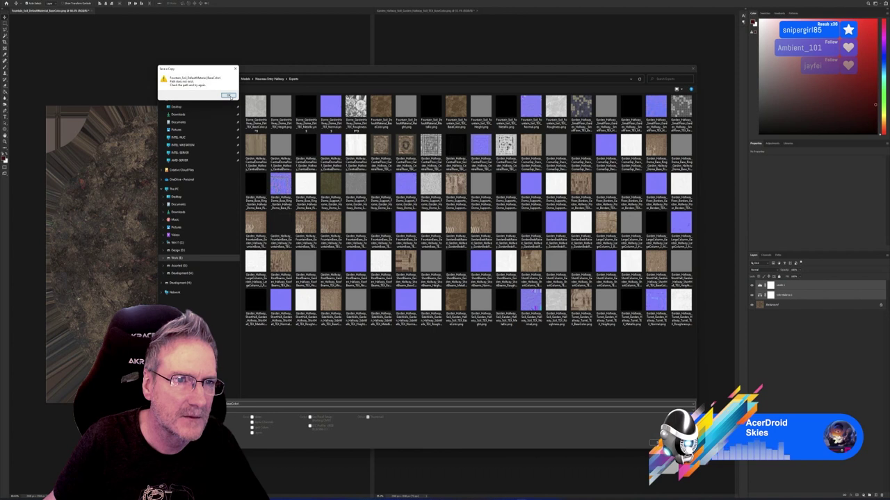
left_click(229, 96)
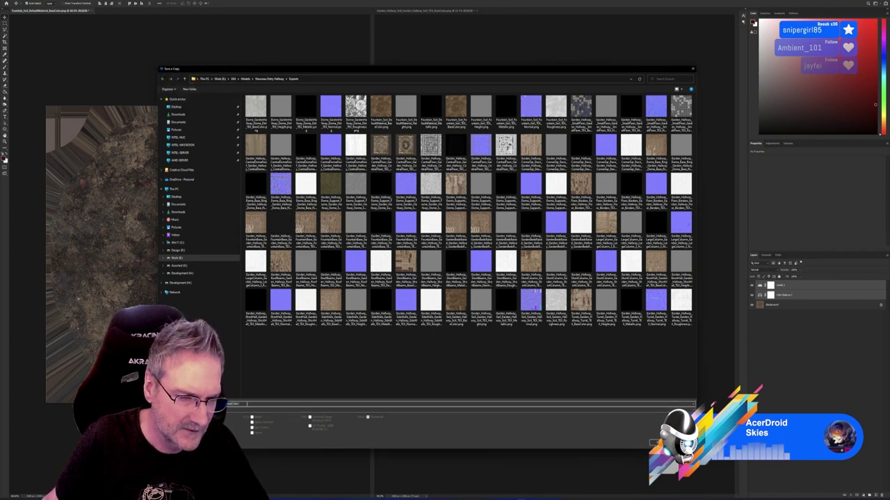
key("BackSpace")
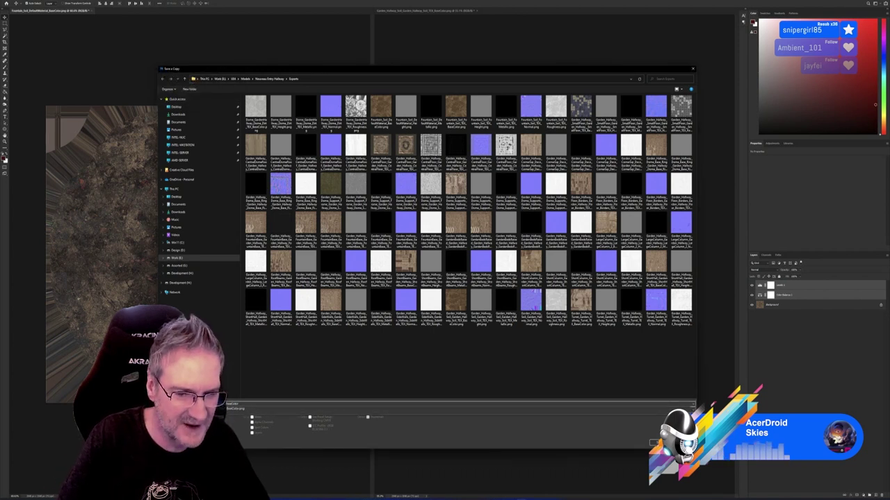
key("Return")
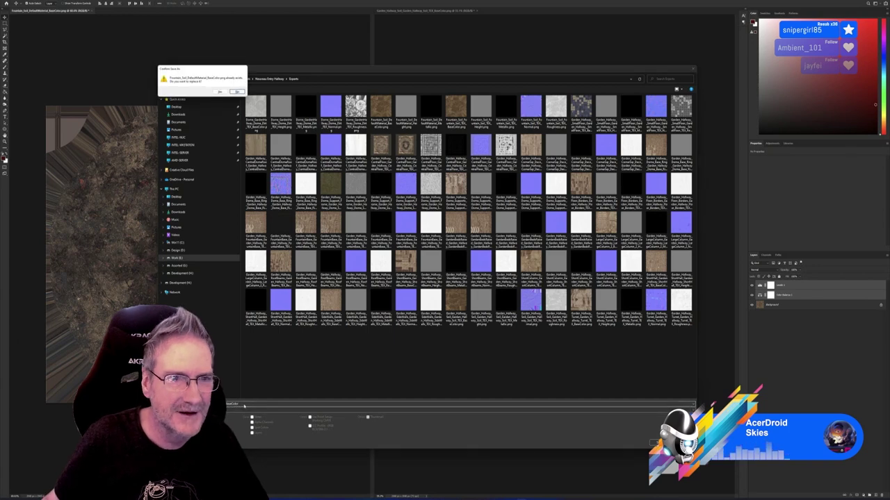
left_click(220, 92)
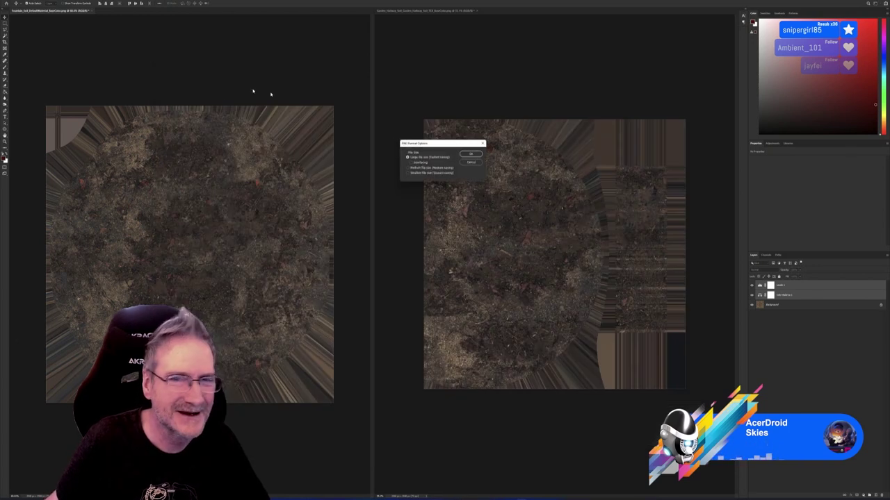
left_click(471, 155)
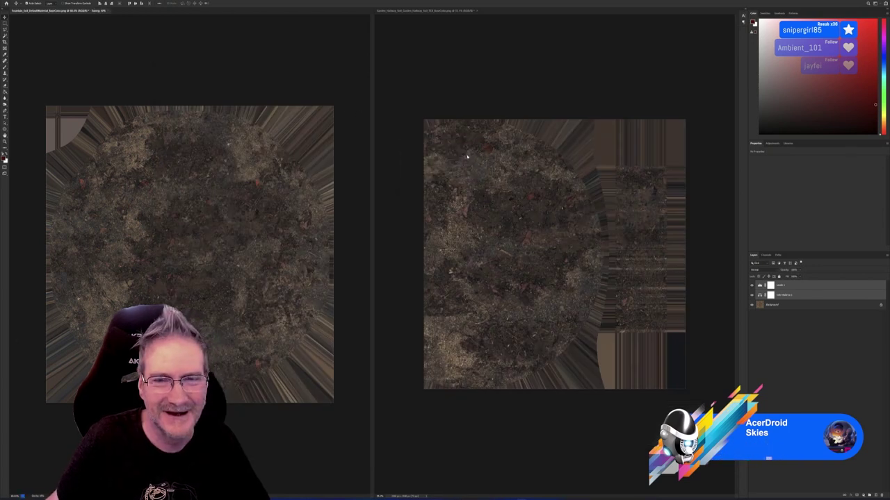
- Save a copy of the Garden Hallway soil texture over its BaseColor PNG, removing the copy suffix
left_click(440, 92)
left_click(19, 6)
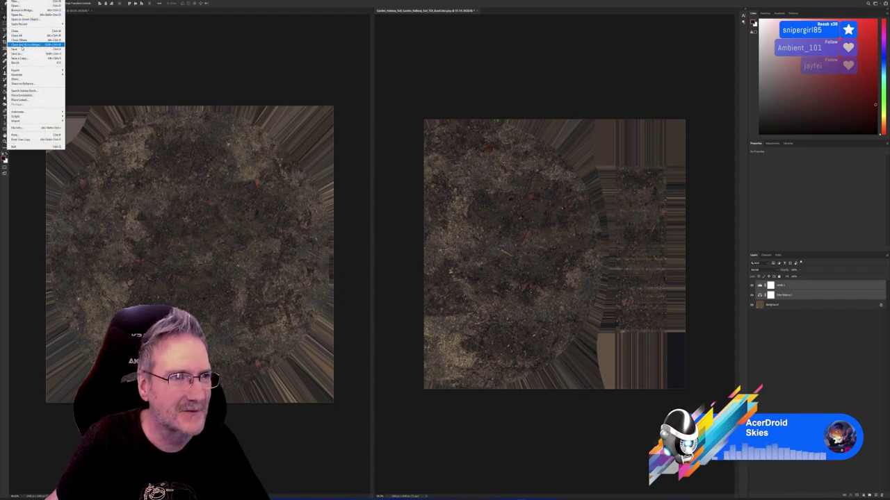
left_click(27, 55)
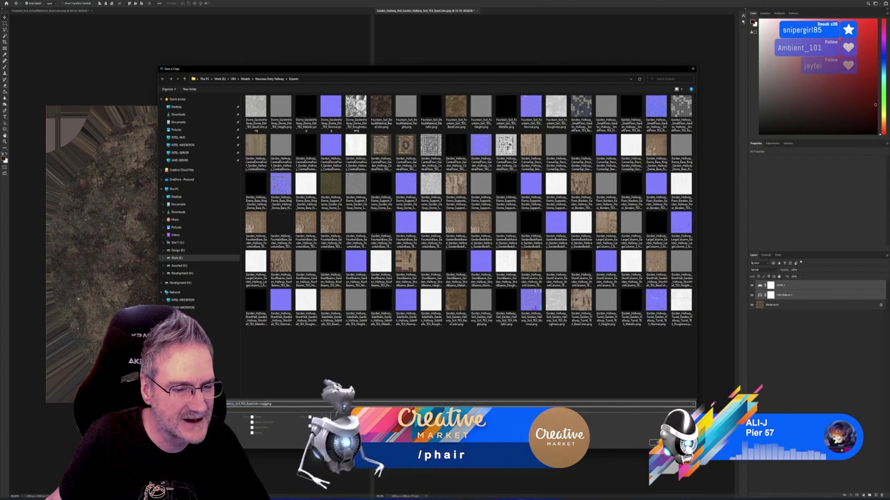
key("ctrl+shift+Left")
key("ctrl+shift+Left")
key("ctrl+shift+Left")
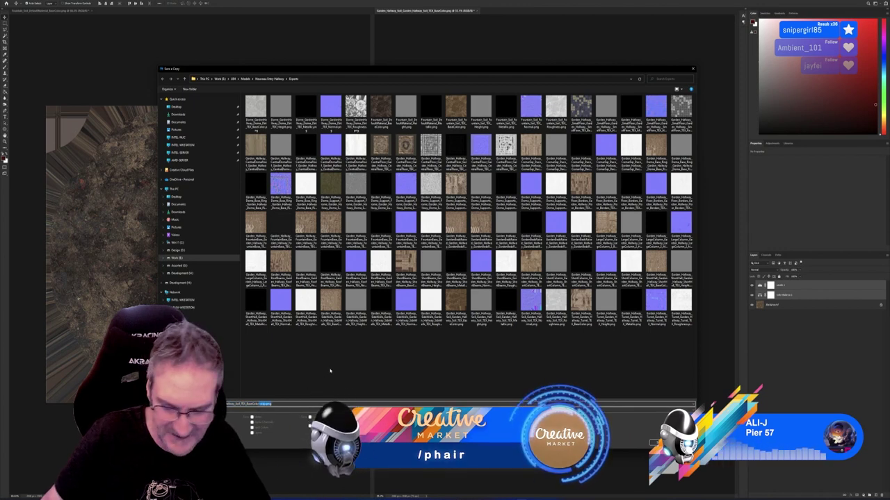
key("BackSpace")
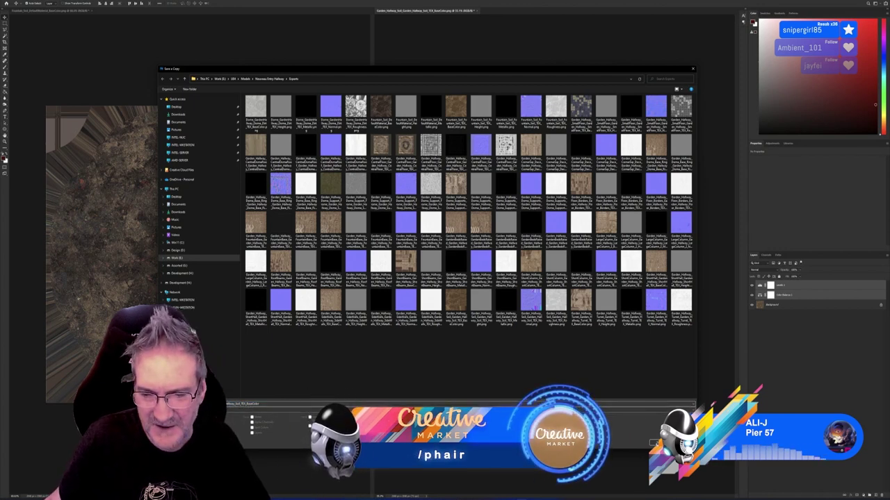
key("Return")
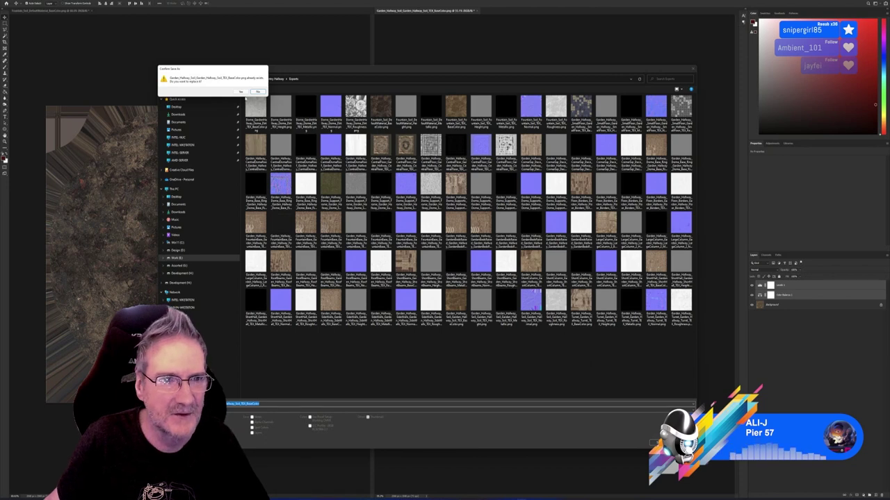
left_click(240, 92)
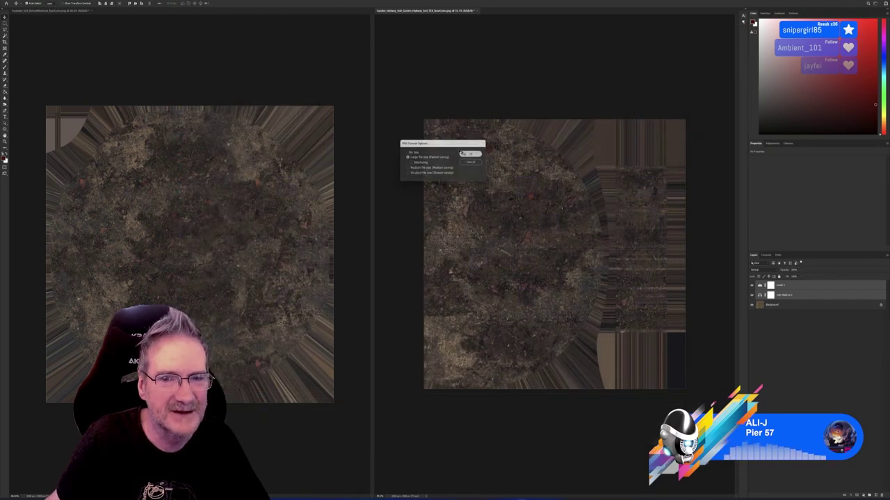
left_click(470, 154)
- Quit Photoshop without saving changes to either working document
left_click(12, 1)
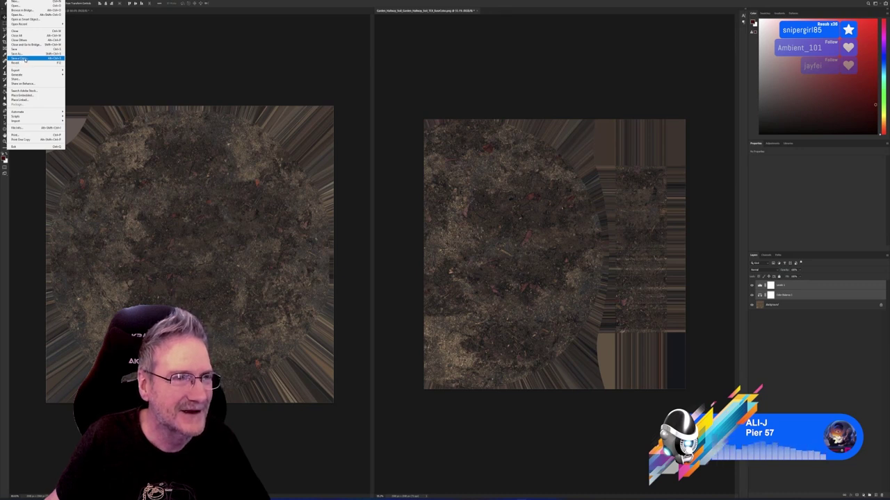
left_click(714, 32)
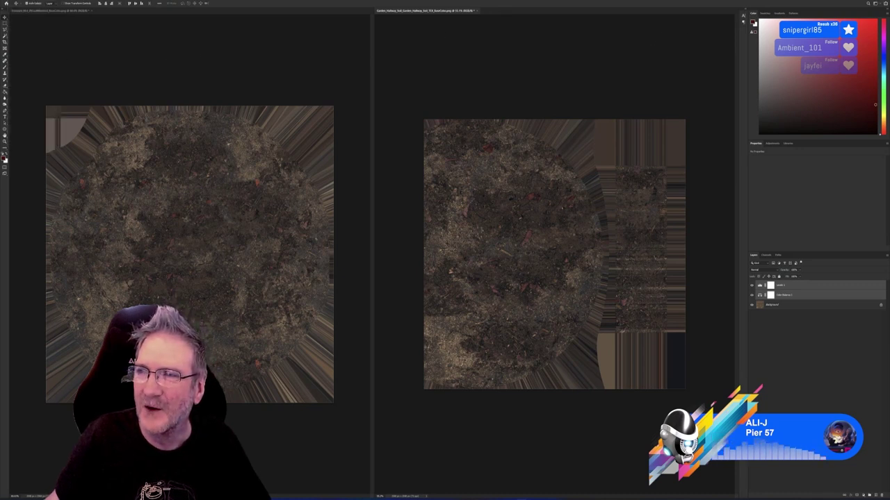
key("ctrl+q")
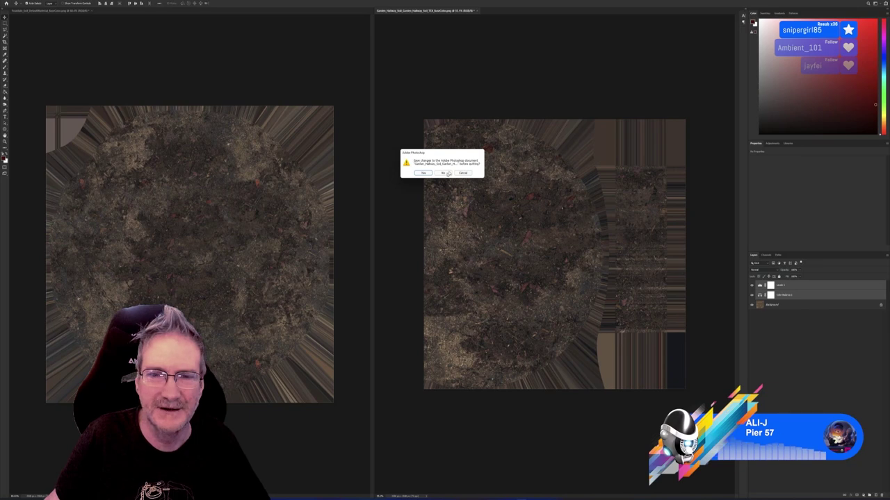
left_click(449, 174)
left_click(445, 174)
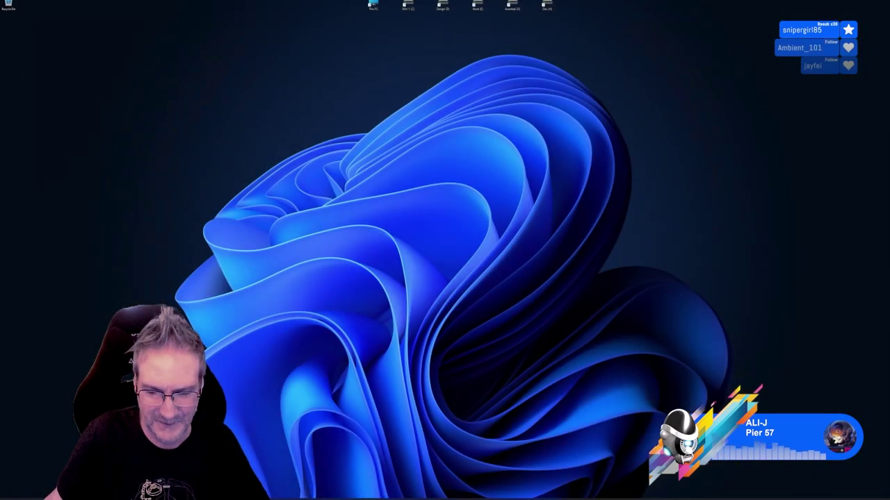
- Back in 3ds Max, reload the soil bitmap in the Slate Material Editor with the updated BaseColor PNG
left_click(499, 495)
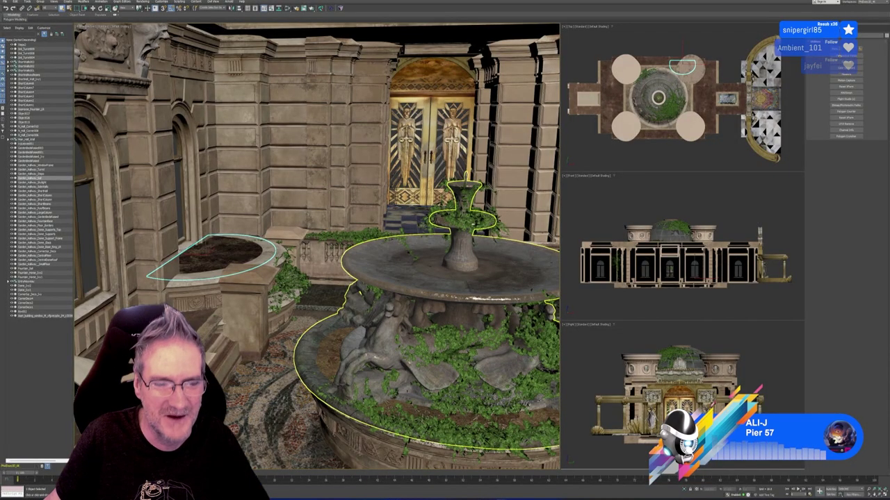
middle_click_drag(397, 287, 362, 231)
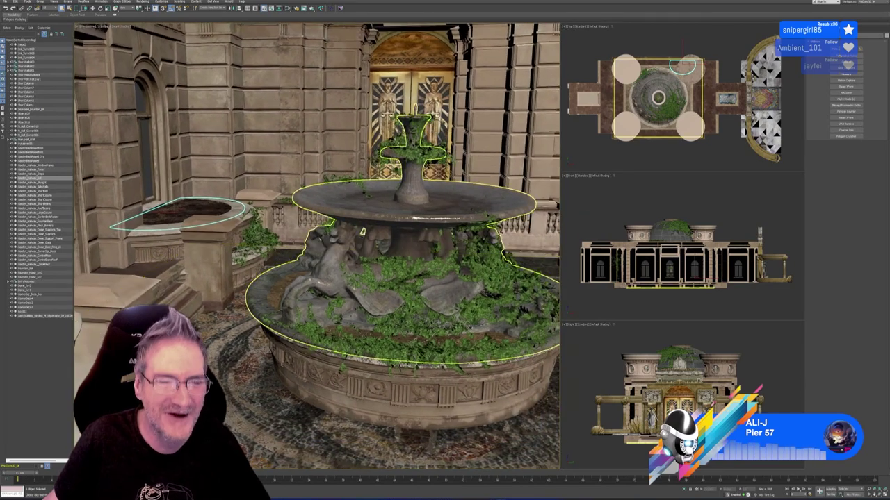
left_click(294, 8)
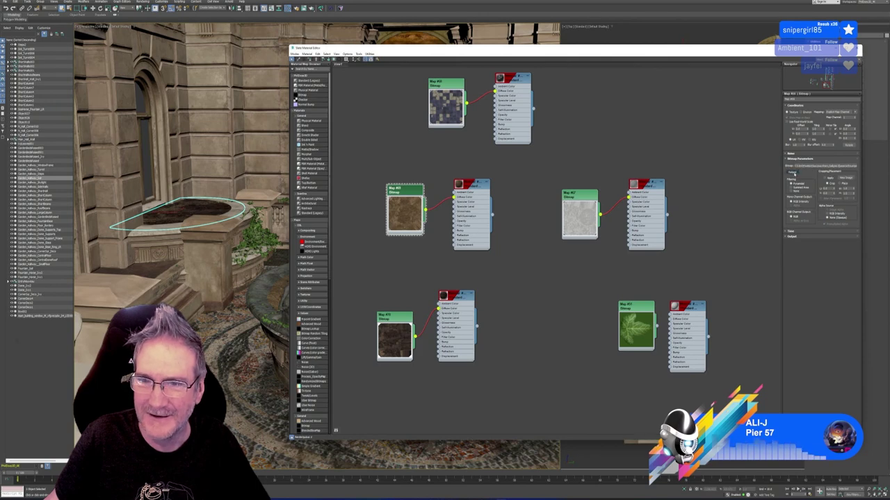
left_click(824, 165)
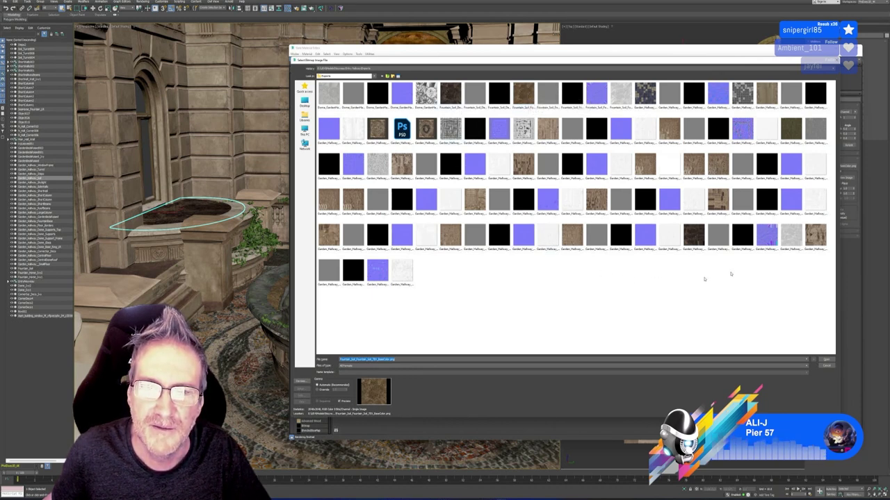
key("Return")
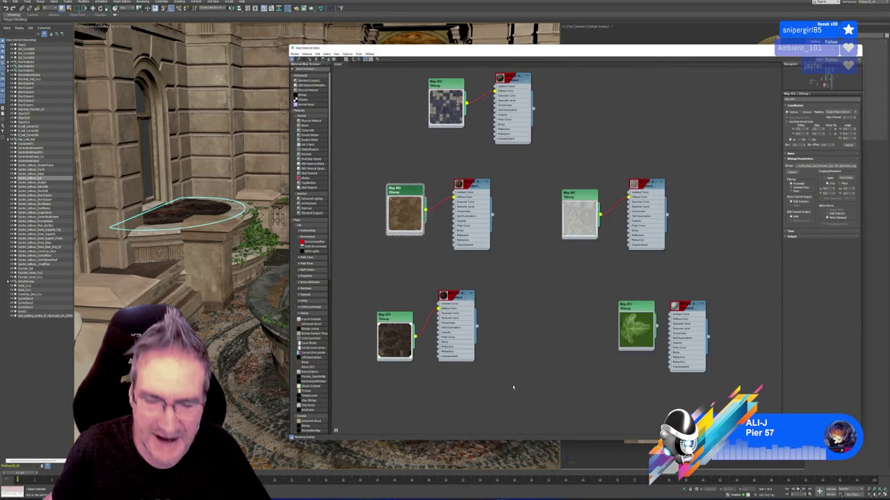
- Browse the Nouveau Entry folder's Textures, Exports and UE4 Models subfolders in Explorer
key("alt+Tab")
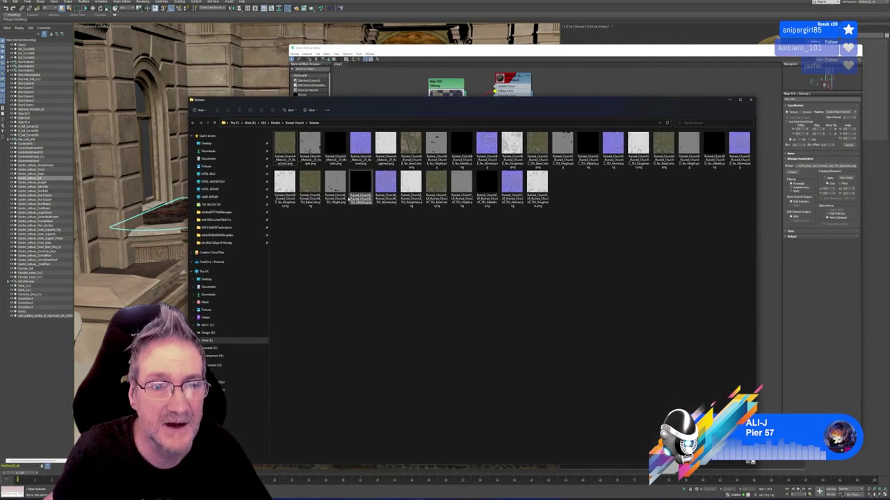
left_click(275, 123)
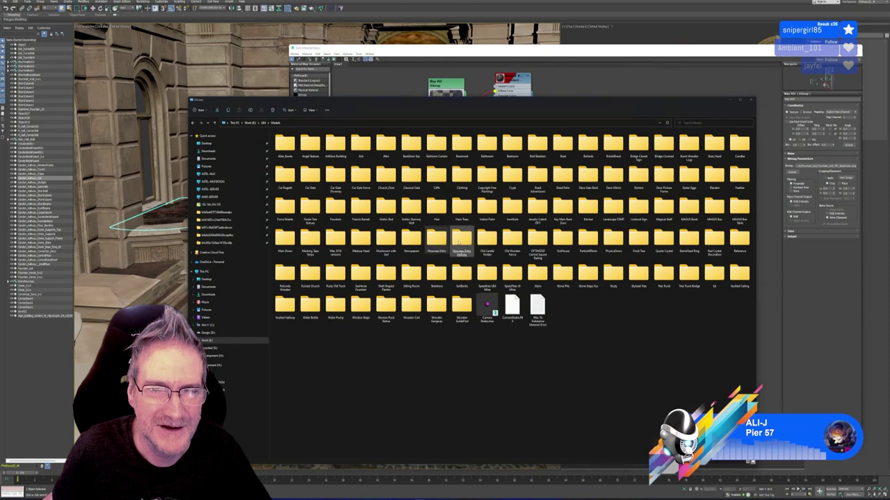
double_click(438, 240)
double_click(305, 115)
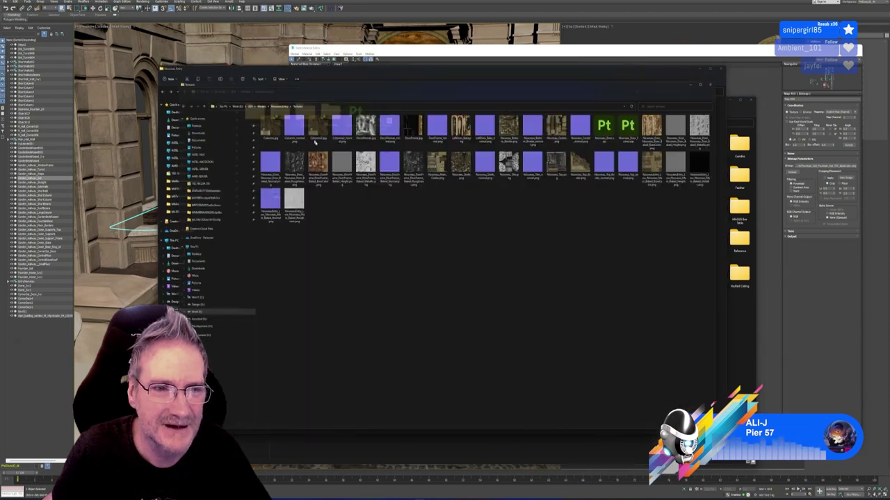
left_click(727, 77)
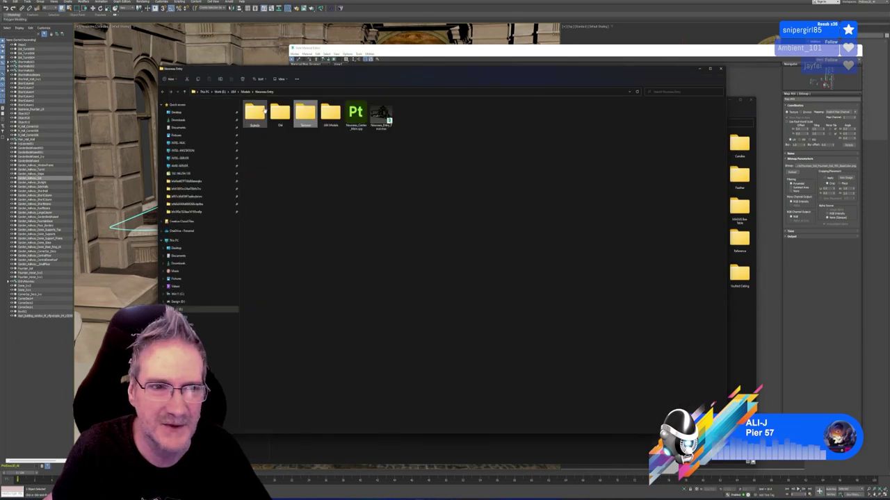
double_click(254, 113)
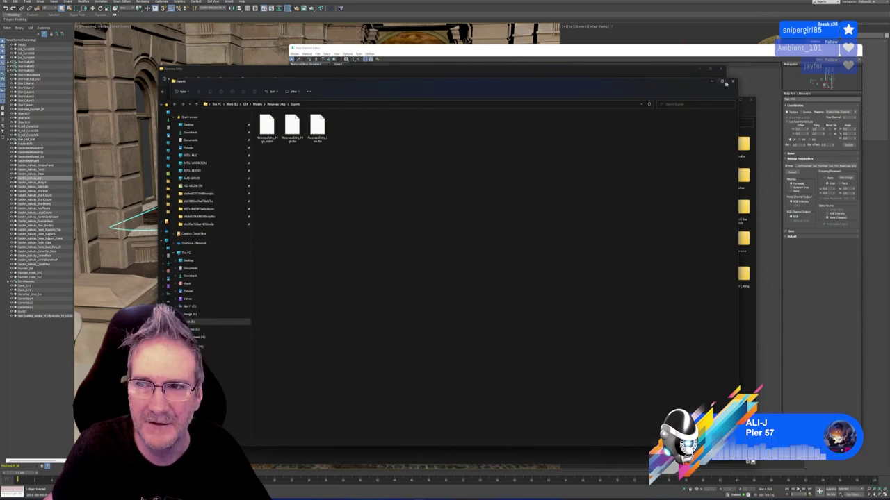
left_click(727, 82)
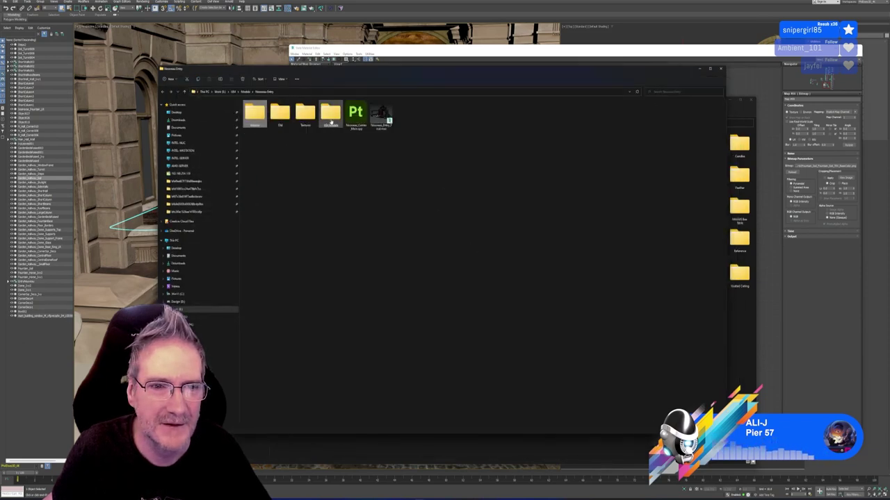
double_click(330, 114)
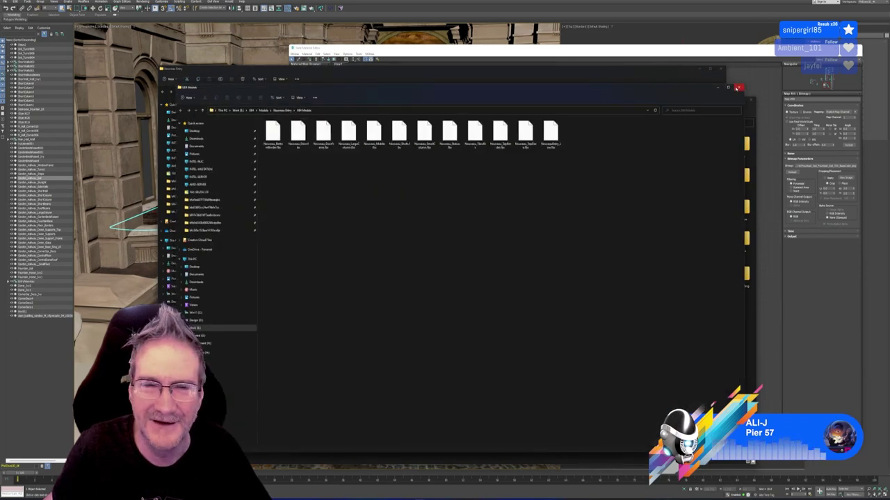
left_click(738, 88)
- Open the Nouveau Entry Hallway Exports folder and start renaming one exported texture file
left_click(244, 91)
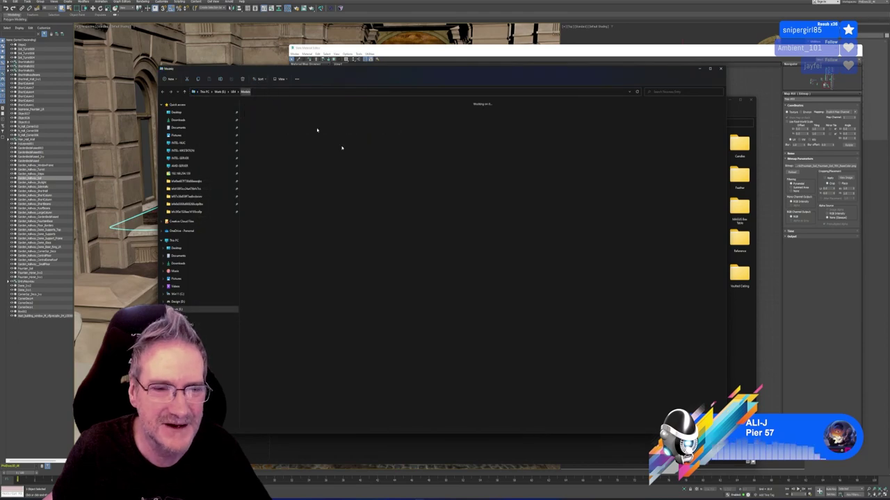
double_click(428, 208)
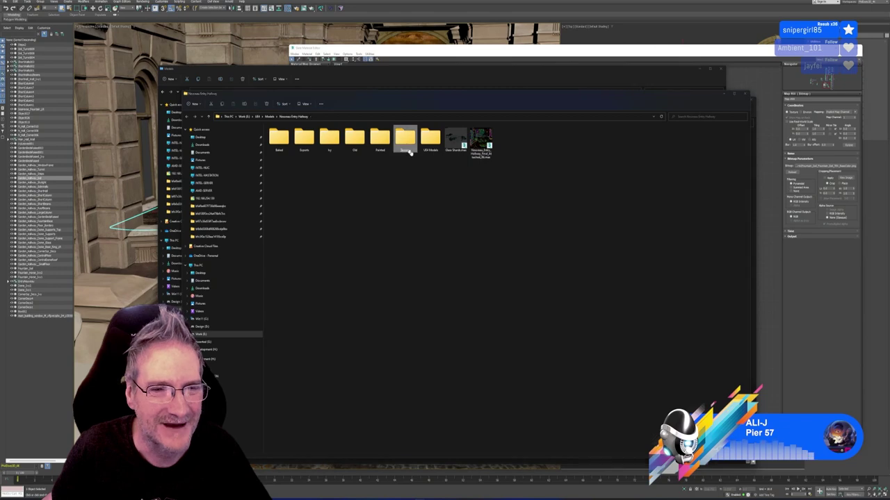
double_click(405, 138)
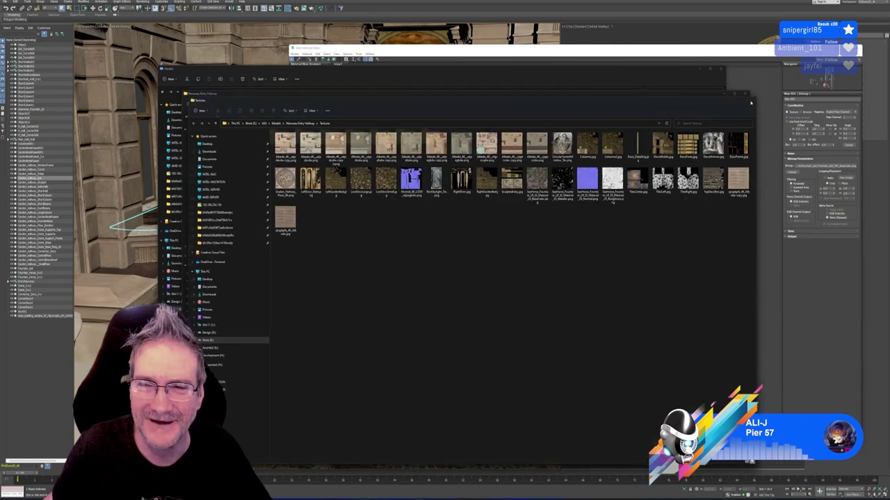
left_click(751, 99)
double_click(303, 138)
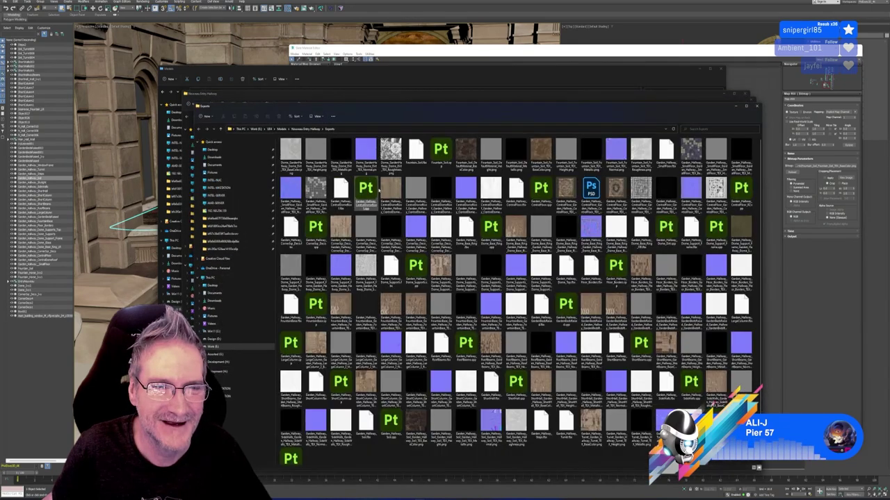
left_click_drag(474, 110, 427, 82)
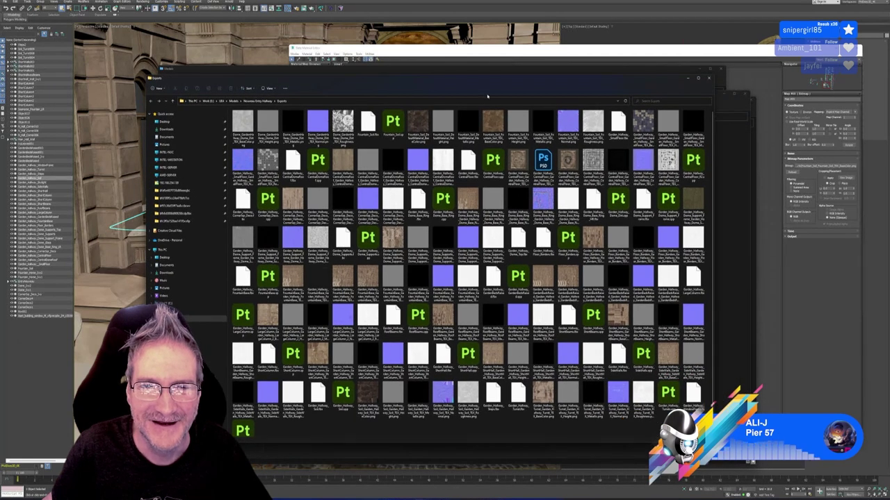
left_click(494, 123)
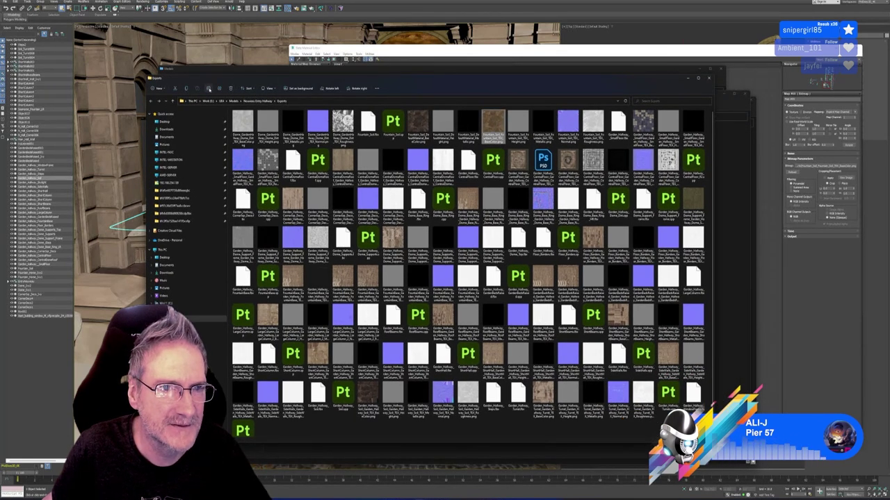
left_click(209, 89)
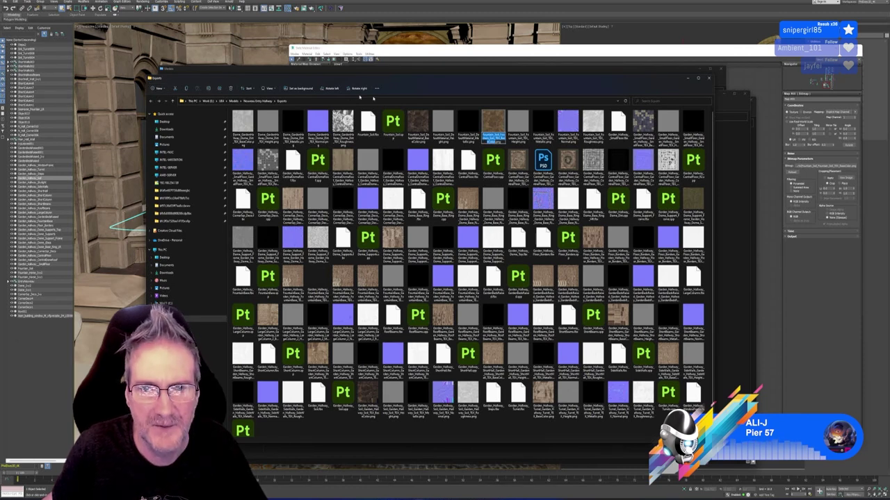
key("Return")
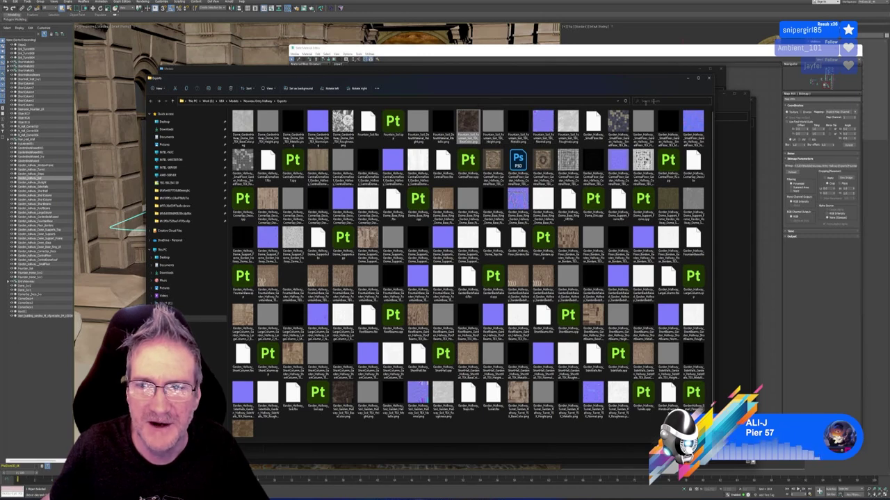
- Close the three Explorer windows and reload the black soil bitmap in Bitmap Parameters
left_click(708, 78)
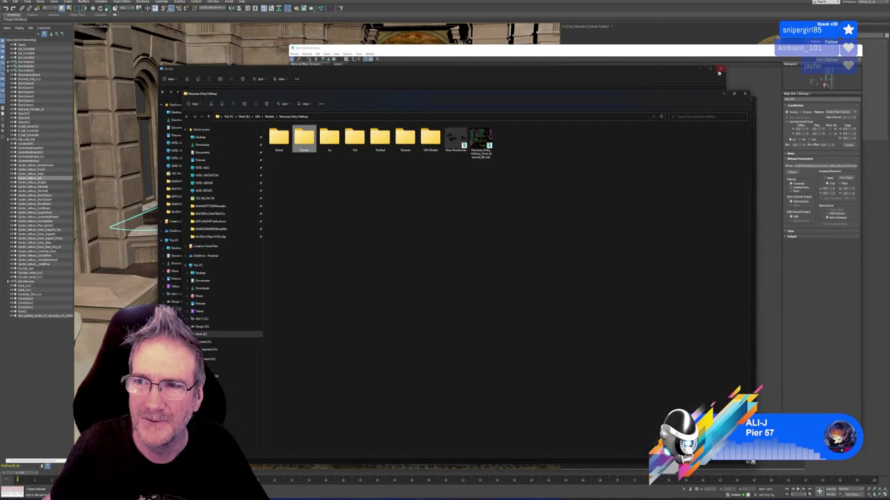
left_click(745, 94)
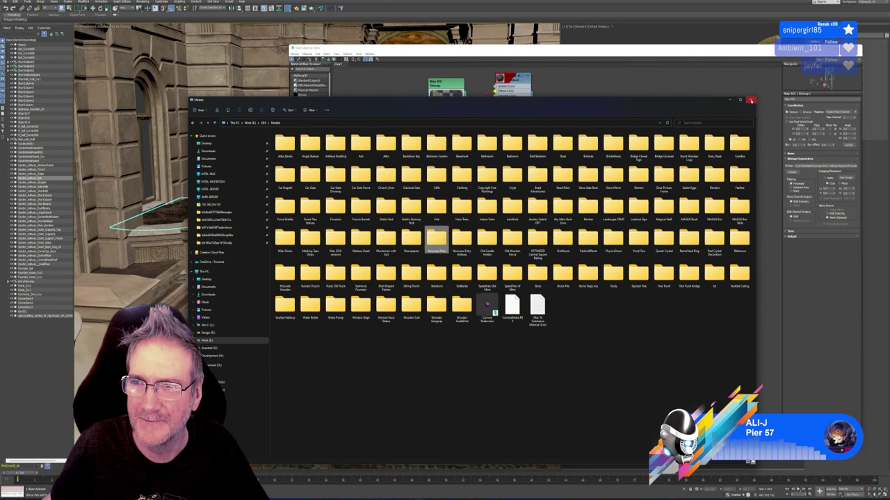
left_click(750, 100)
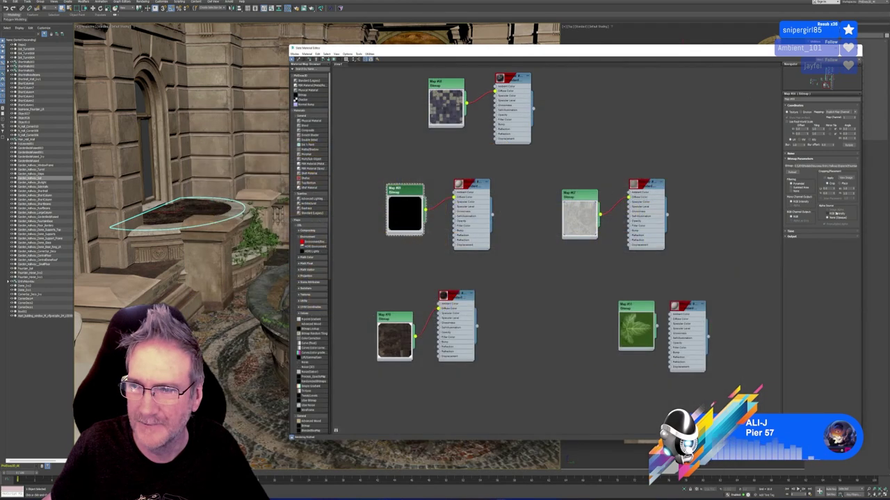
left_click(842, 178)
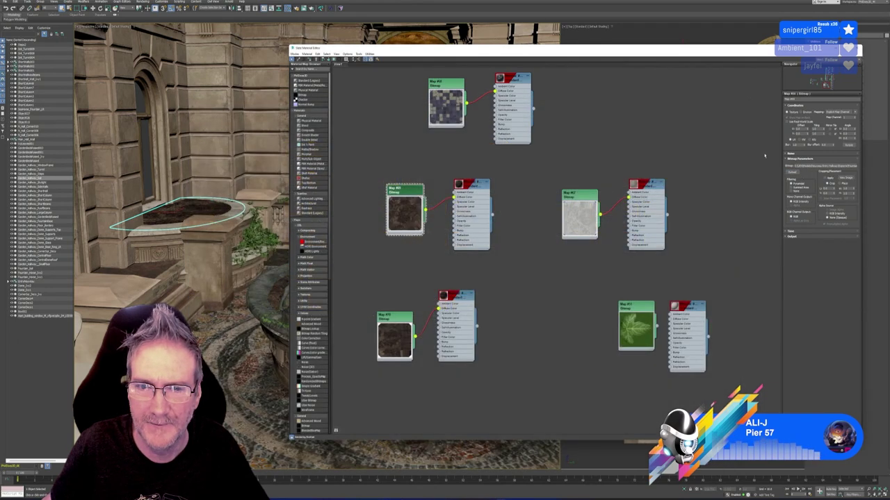
- Close the Slate Material Editor, switch to a camera view and select the fountain
key("m")
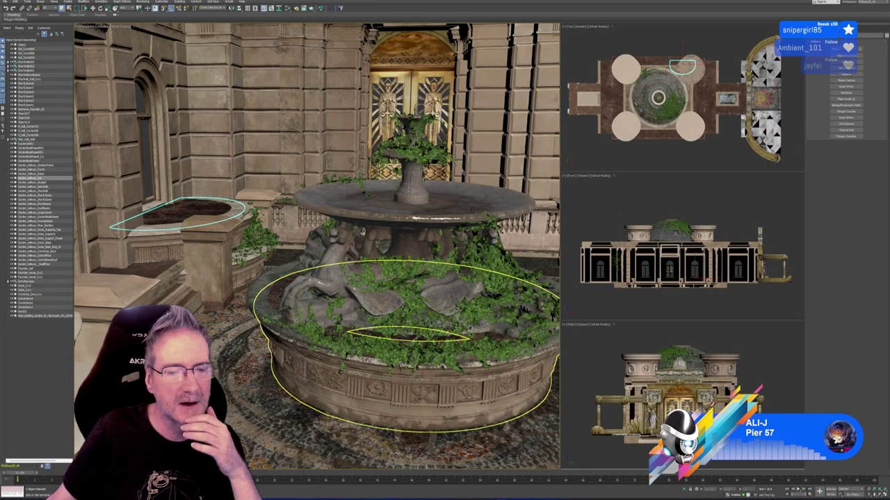
key("c")
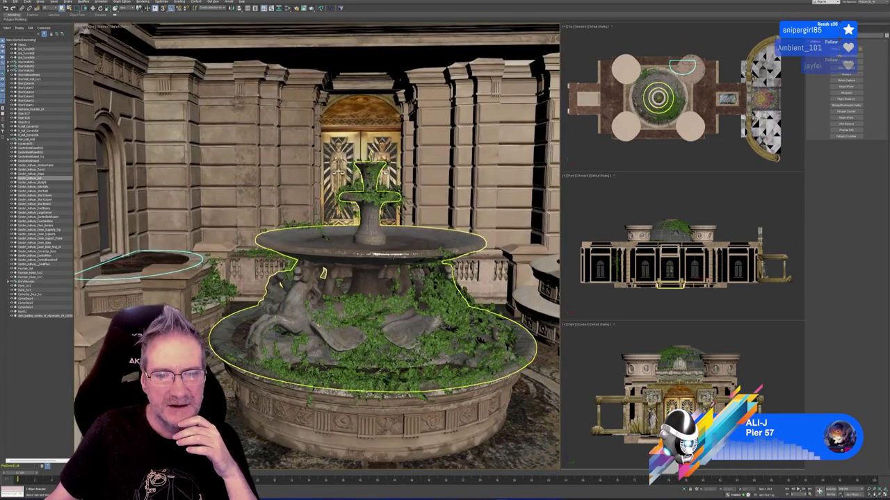
left_click(375, 320)
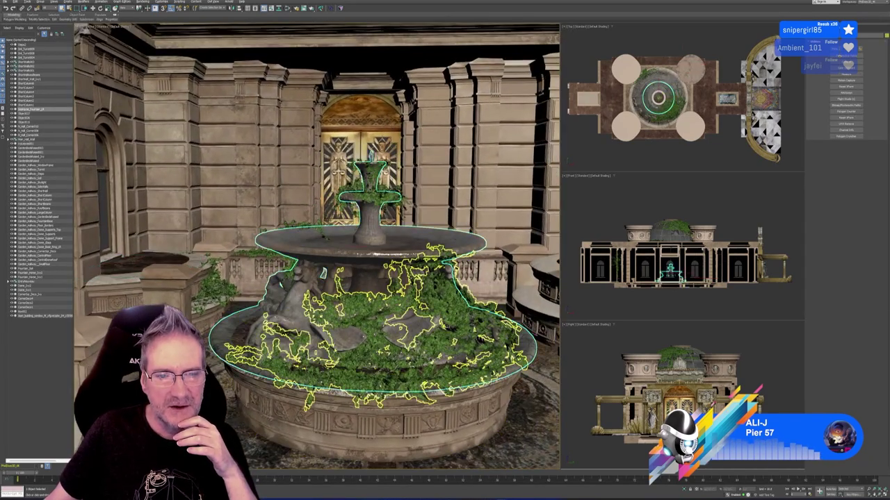
- Maximize the Front viewport with Alt+W and zoom in close on the hallway facade windows
key("c")
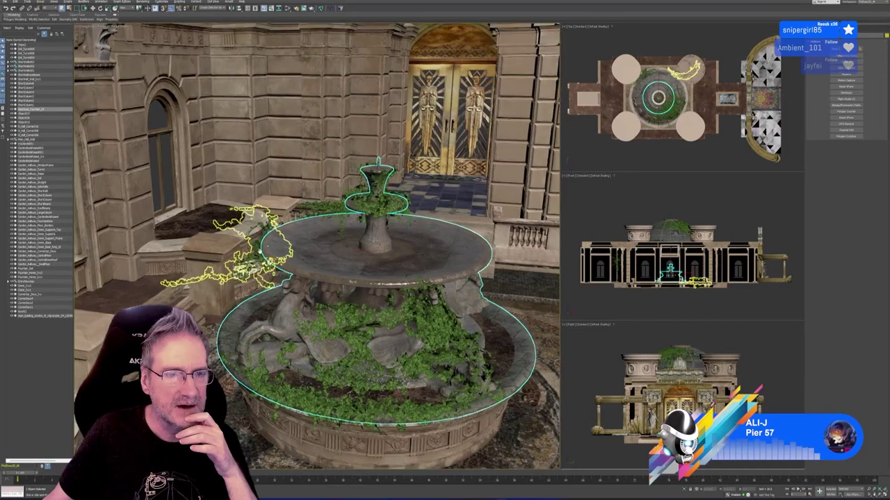
key("c")
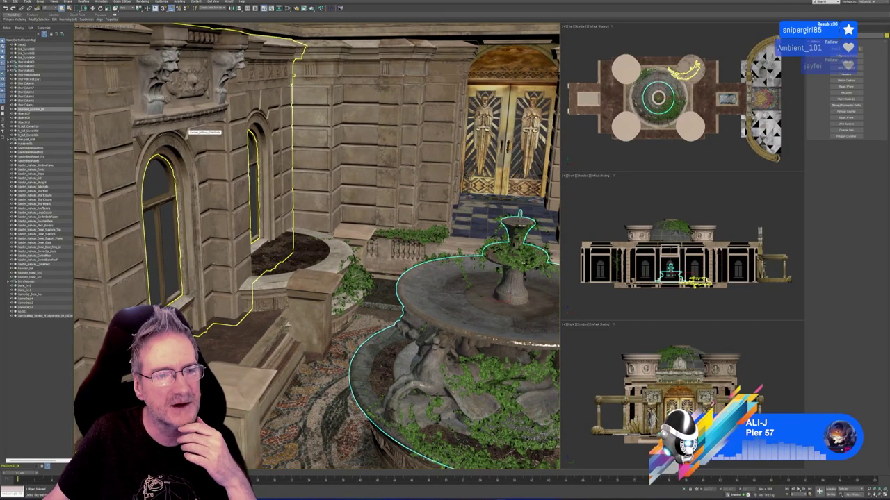
middle_click_drag(618, 302, 616, 300)
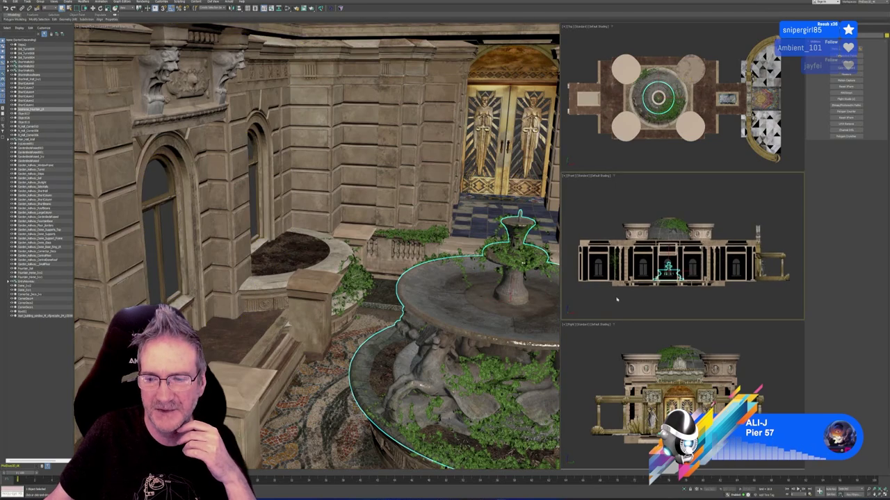
key("alt+w")
scroll(283, 285, "up", 5)
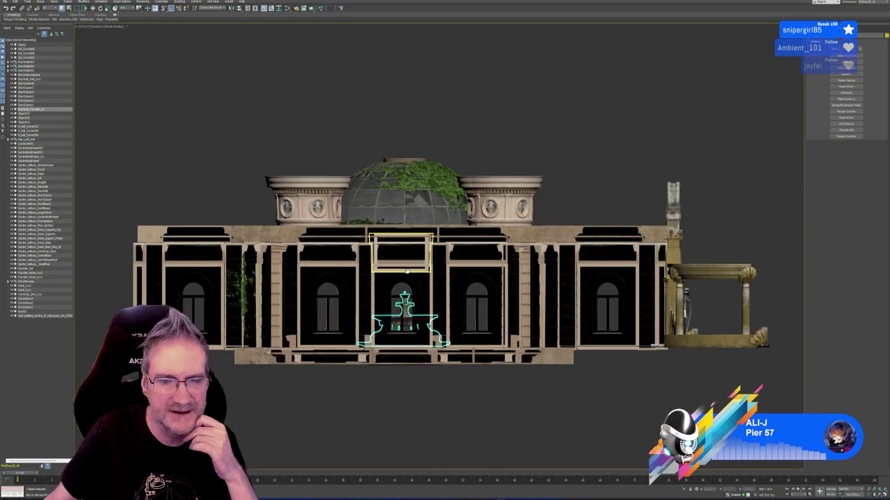
scroll(284, 285, "up", 4)
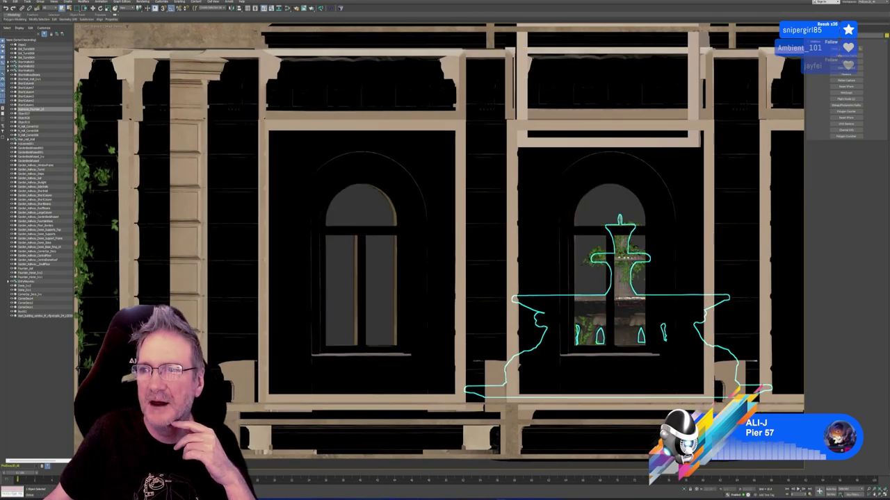
left_click(811, 42)
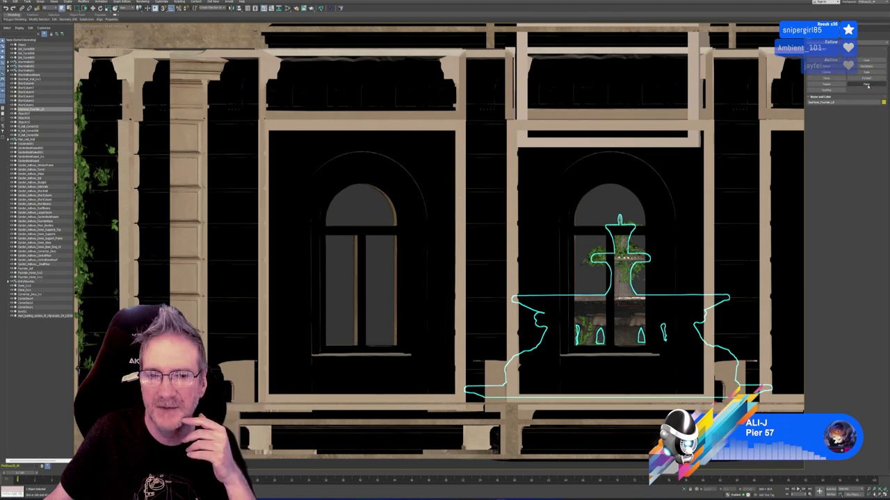
- Draw a box over the left arched window in the Front view and slide it right onto the window
left_click(826, 60)
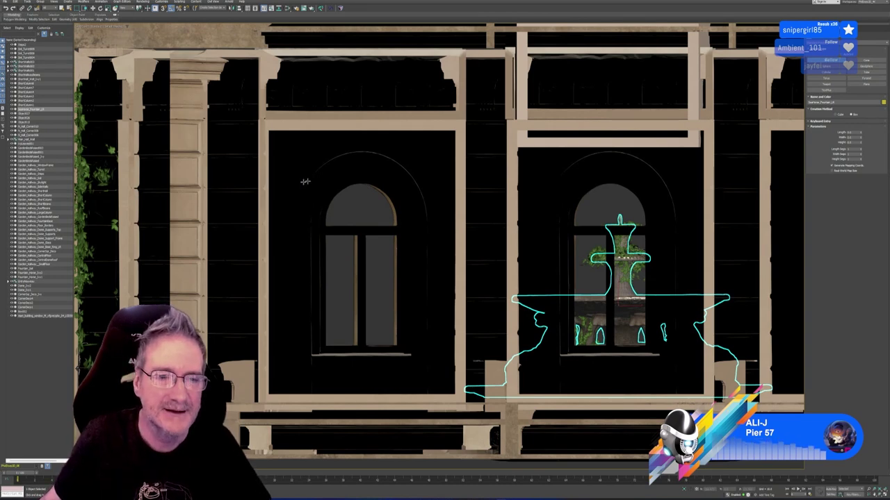
left_click_drag(303, 148, 404, 362)
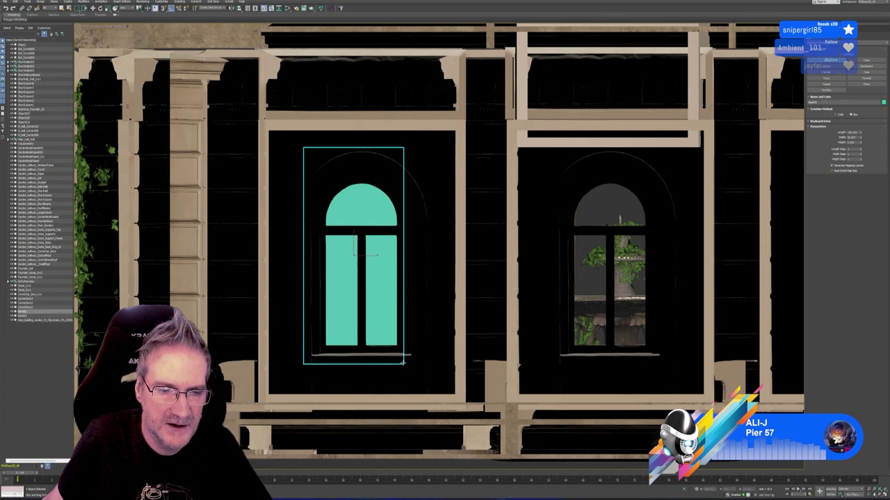
key("w")
middle_click_drag(612, 278, 615, 284)
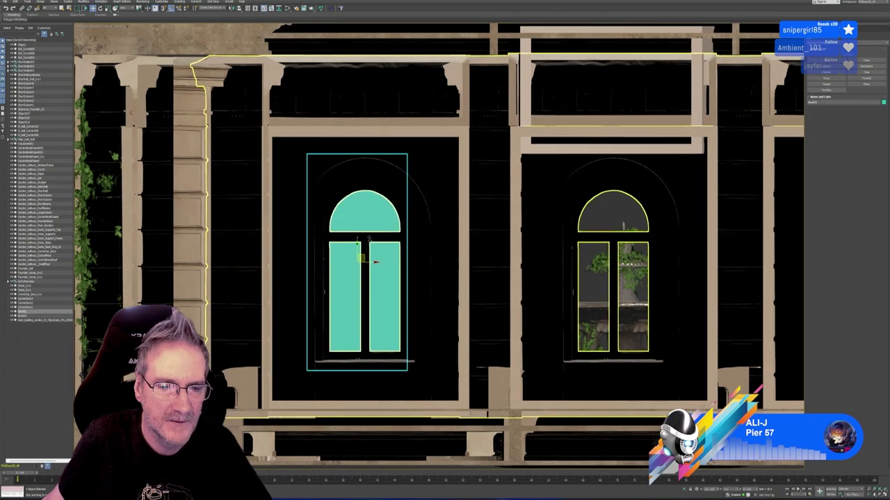
left_click_drag(368, 263, 375, 262)
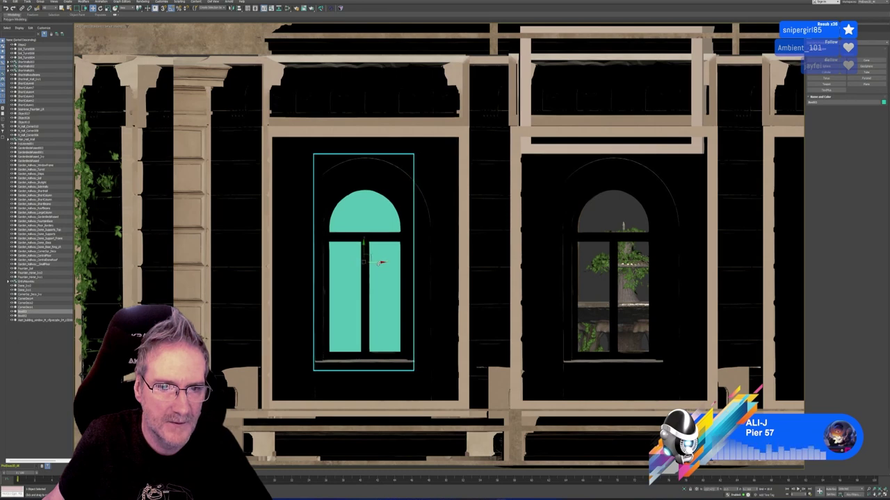
- Move, rotate and lower the teal box until it sits in the window opening behind the frame
left_click(883, 495)
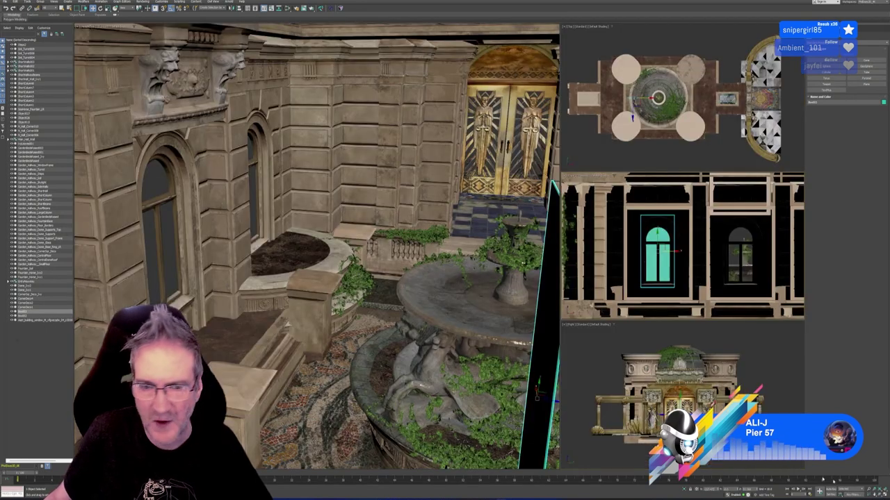
middle_click_drag(583, 162, 588, 162)
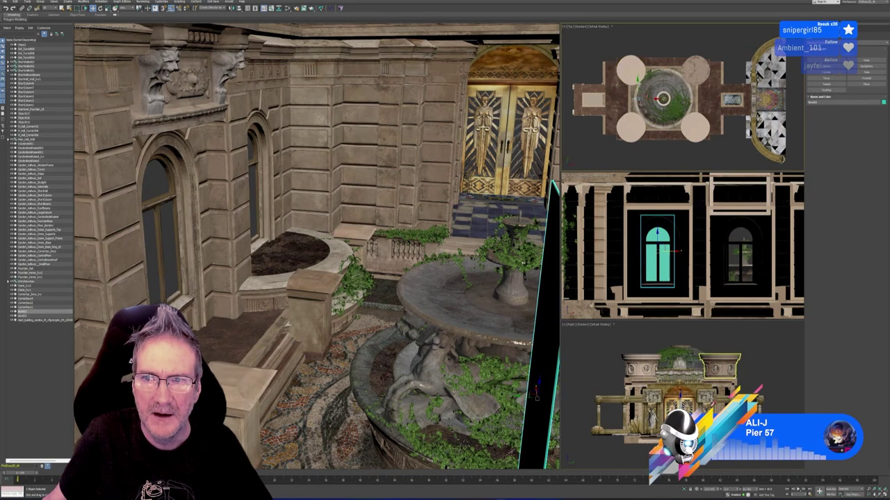
left_click_drag(638, 78, 637, 61)
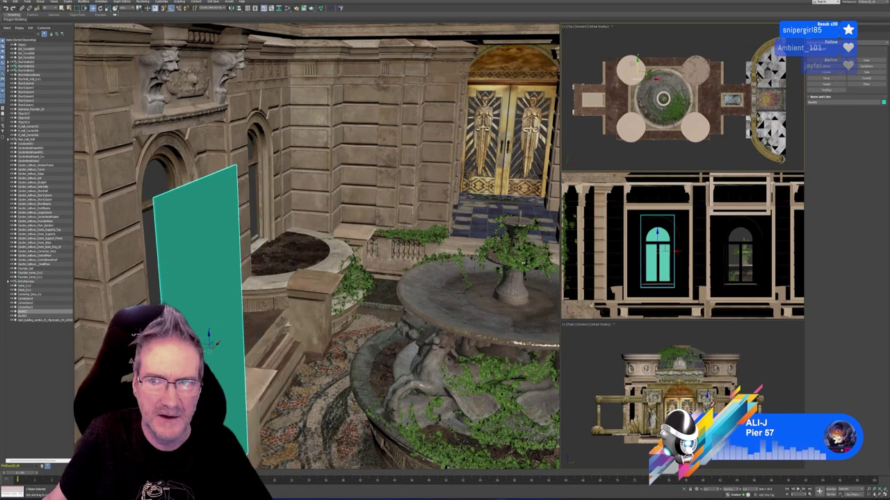
left_click_drag(303, 254, 142, 240)
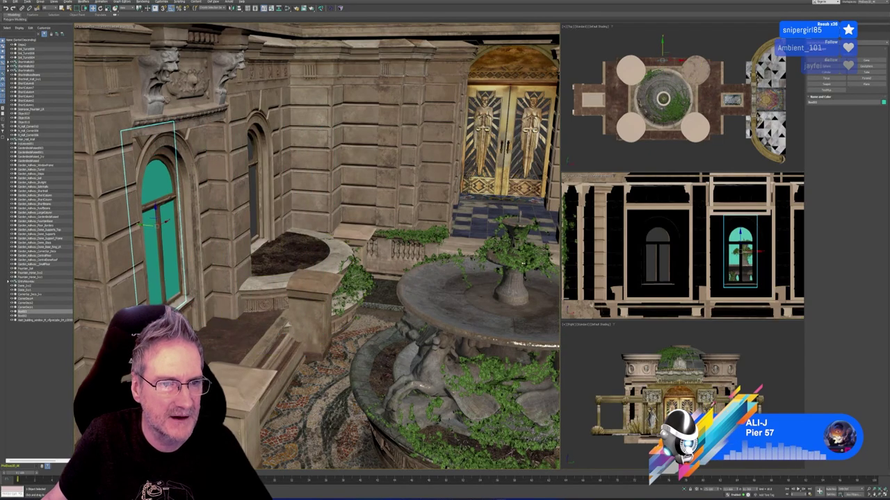
middle_click_drag(317, 247, 240, 247, "alt")
left_click_drag(156, 210, 156, 224)
scroll(155, 229, "up", 5)
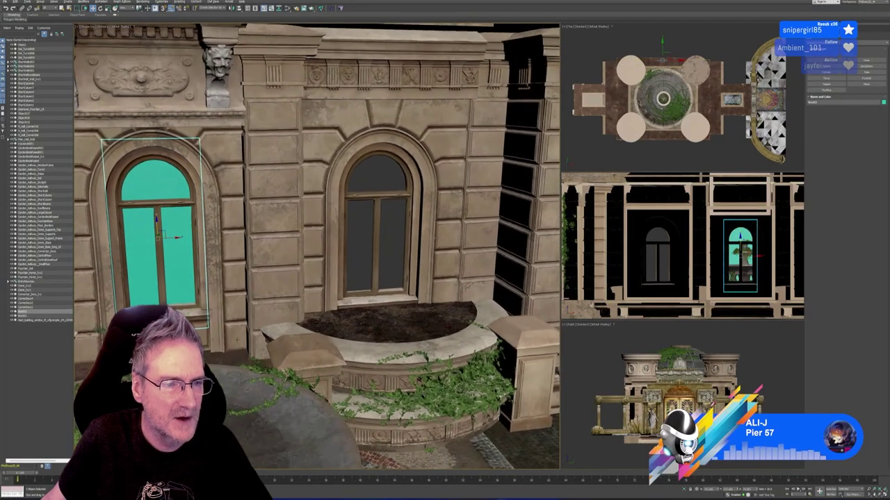
scroll(148, 256, "up", 3)
middle_click_drag(148, 255, 160, 253, "alt")
scroll(160, 253, "up", 3)
left_click_drag(239, 245, 240, 243)
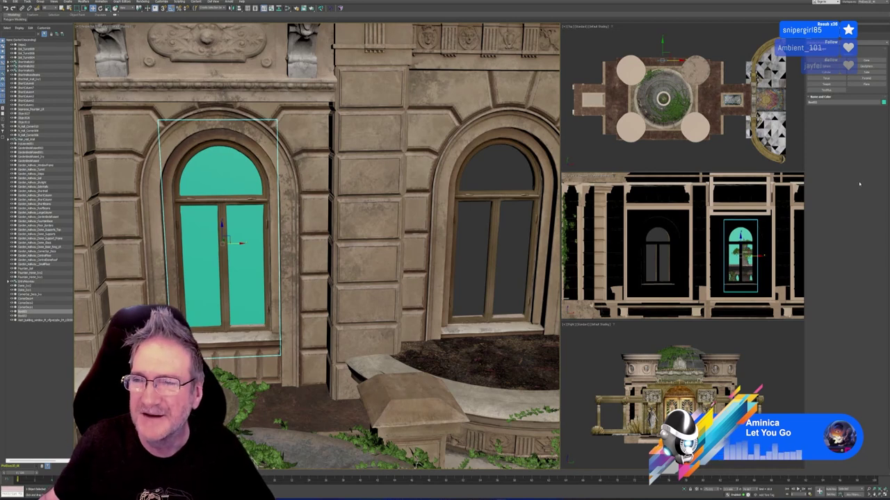
- Reduce the box's Length and Width in the Modify panel so it fits the window opening
left_click(823, 37)
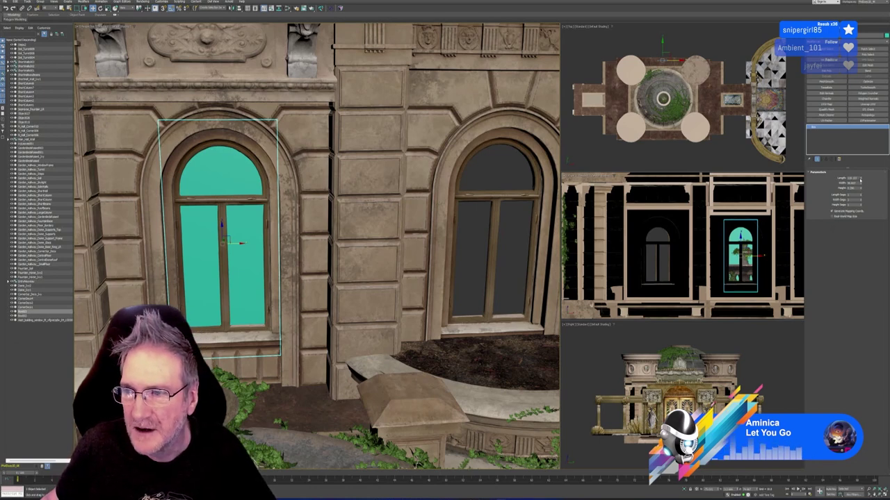
left_click_drag(861, 179, 860, 180)
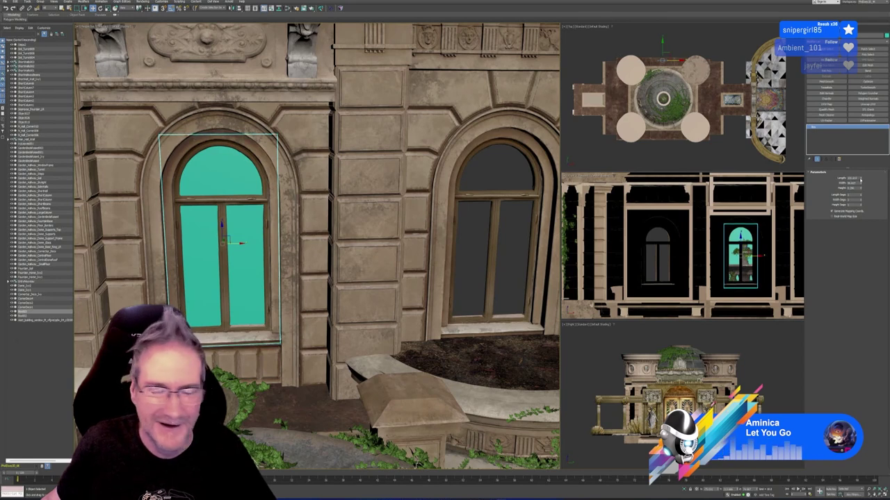
left_click_drag(860, 184, 861, 186)
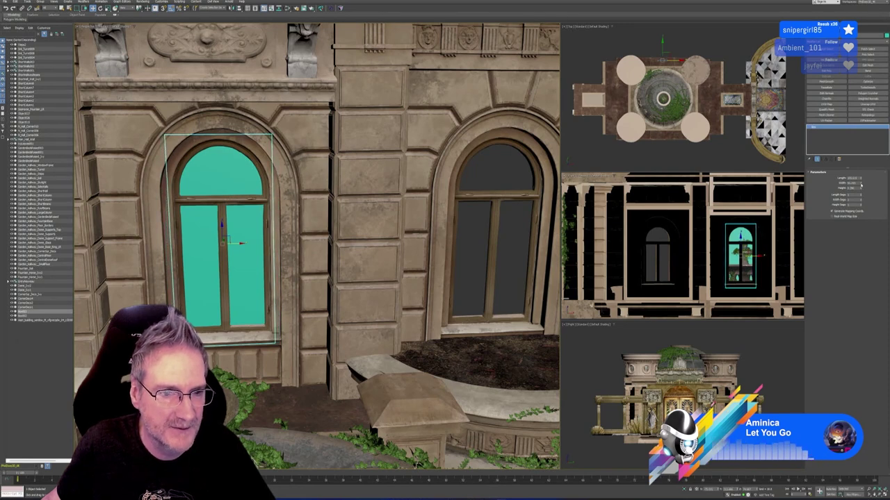
middle_click_drag(487, 230, 372, 236, "alt")
middle_click_drag(235, 234, 219, 234, "alt")
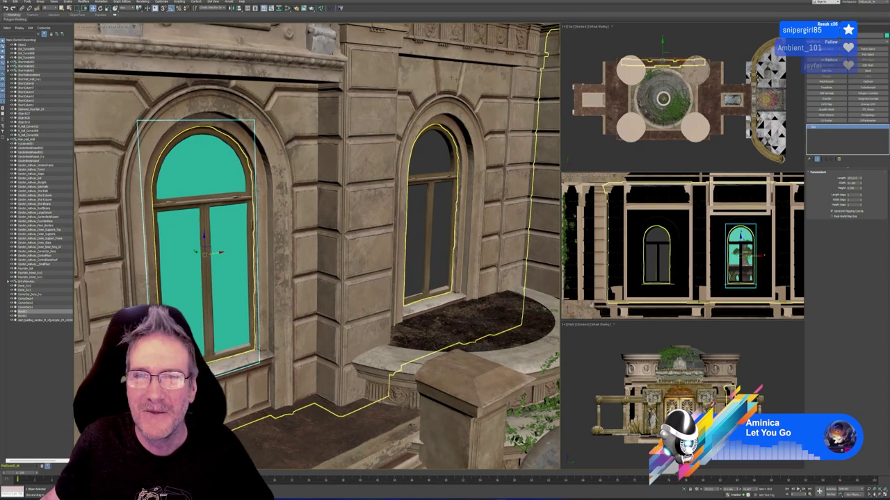
- Rename the glass box for the garden hallway and add an Unwrap UVW modifier
left_click(320, 174)
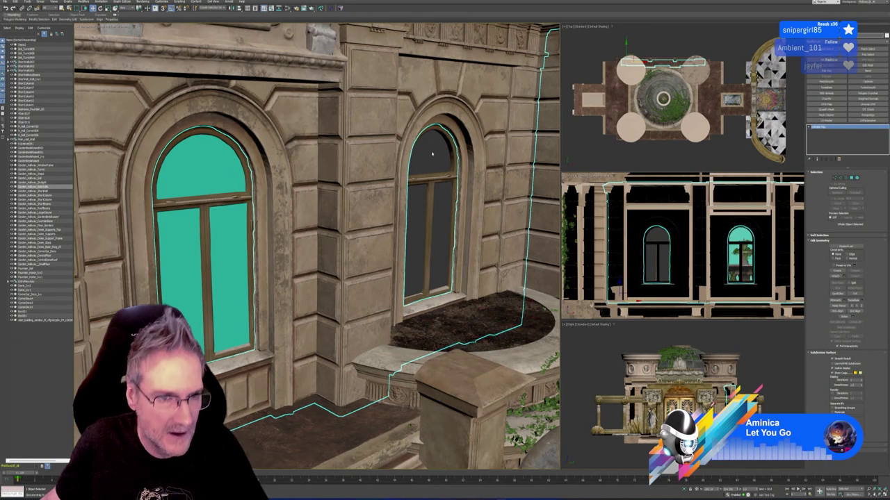
left_click(201, 229)
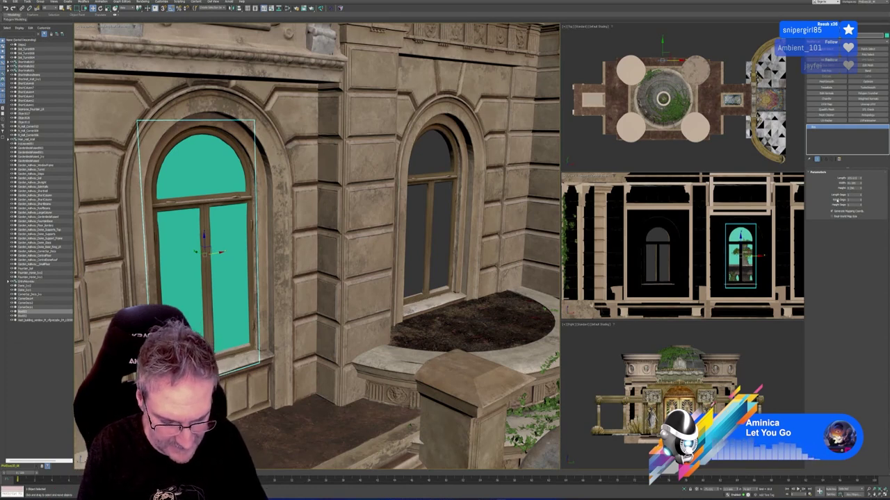
key("Return")
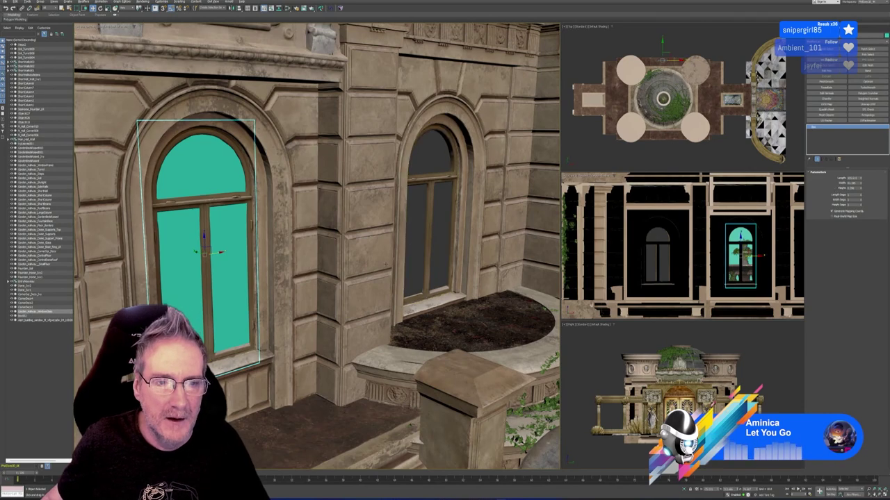
middle_click_drag(409, 238, 393, 270, "alt")
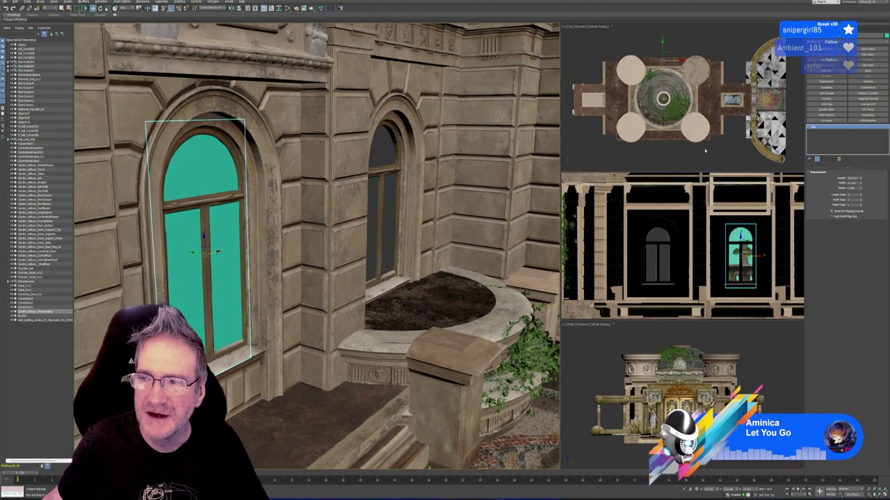
left_click(869, 104)
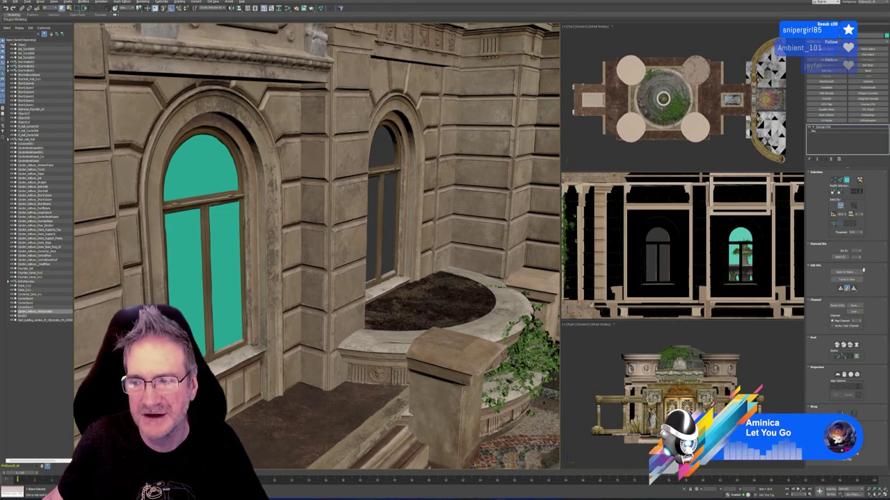
- Select all of the box's UV faces in the UV editor, apply Flatten Mapping, then close the editor
left_click(861, 272)
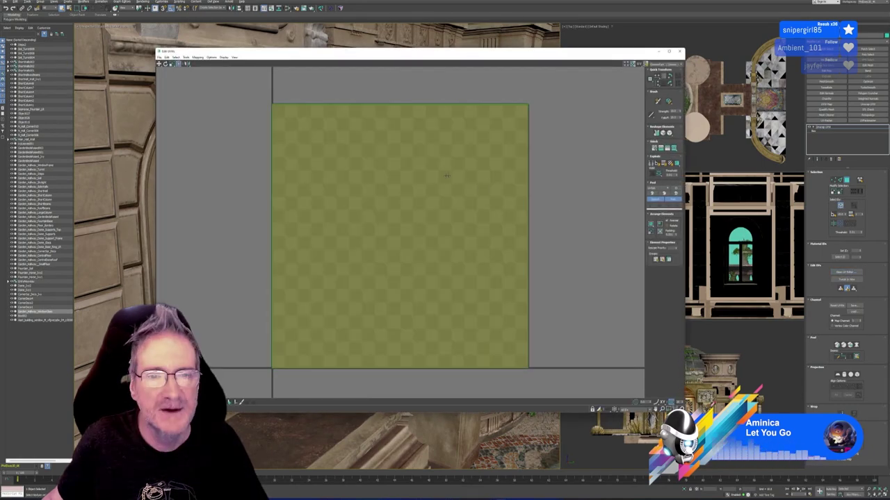
left_click_drag(368, 53, 458, 34)
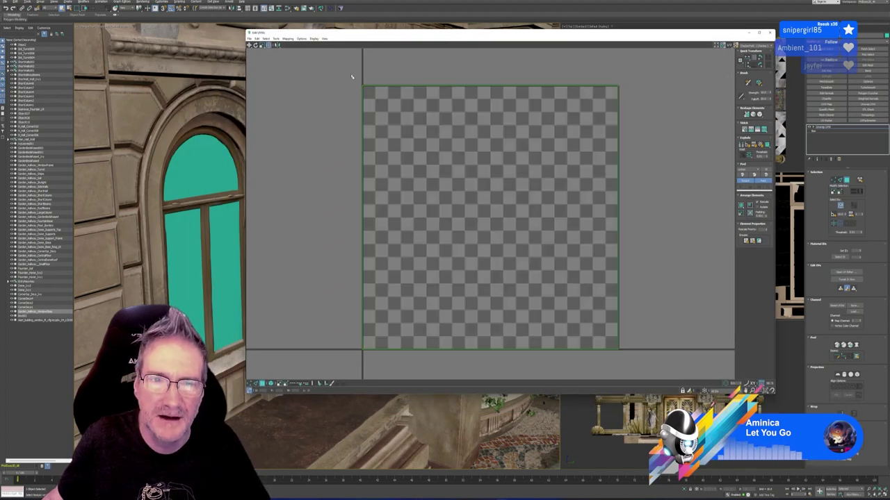
left_click_drag(351, 77, 645, 333)
left_click(288, 39)
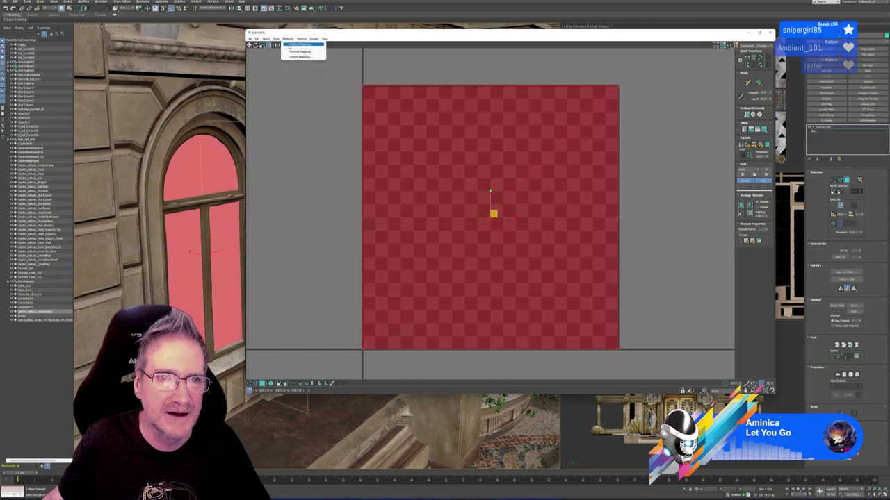
left_click(290, 45)
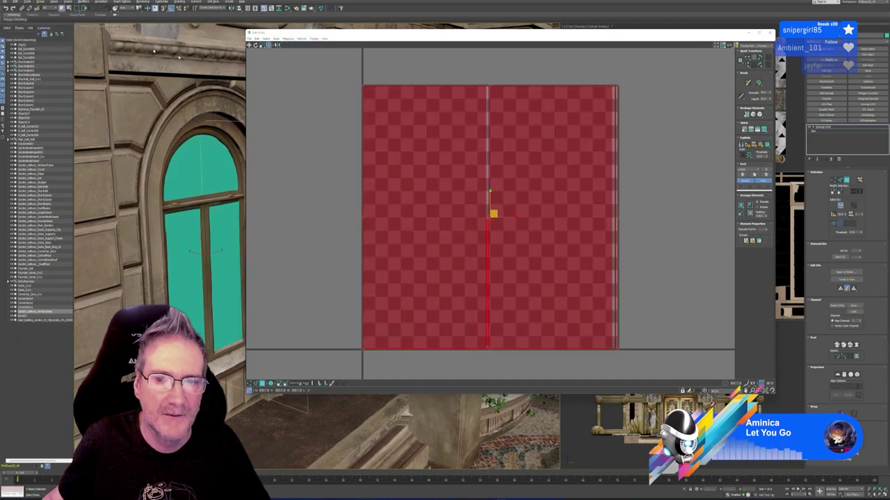
left_click(666, 172)
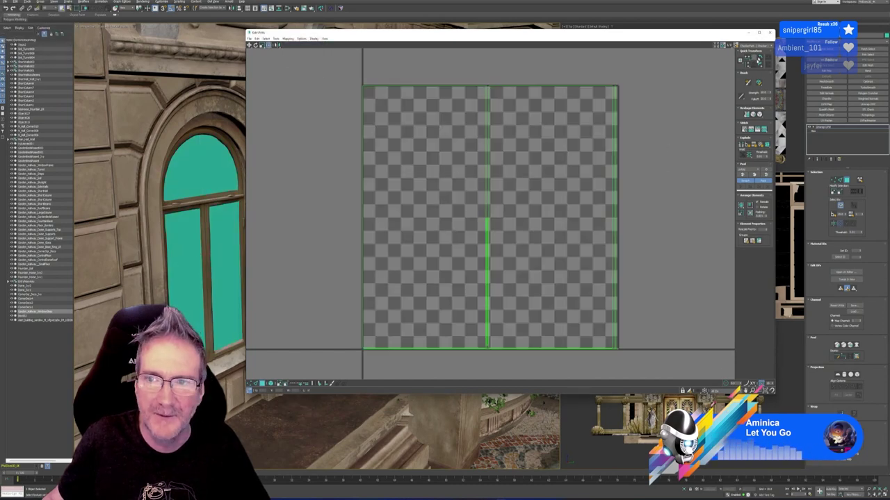
left_click(769, 32)
key("ctrl+b")
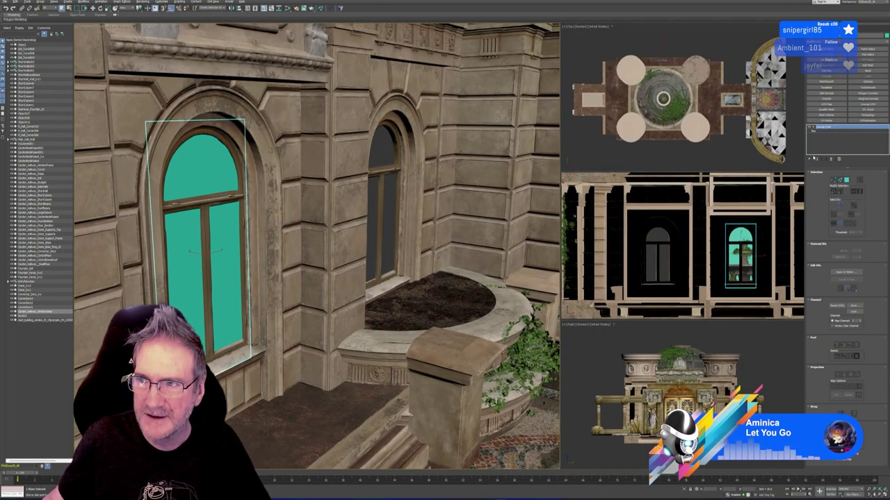
- Collapse All on the box's modifier stack, confirming the warning with Yes
right_click(827, 130)
left_click(855, 175)
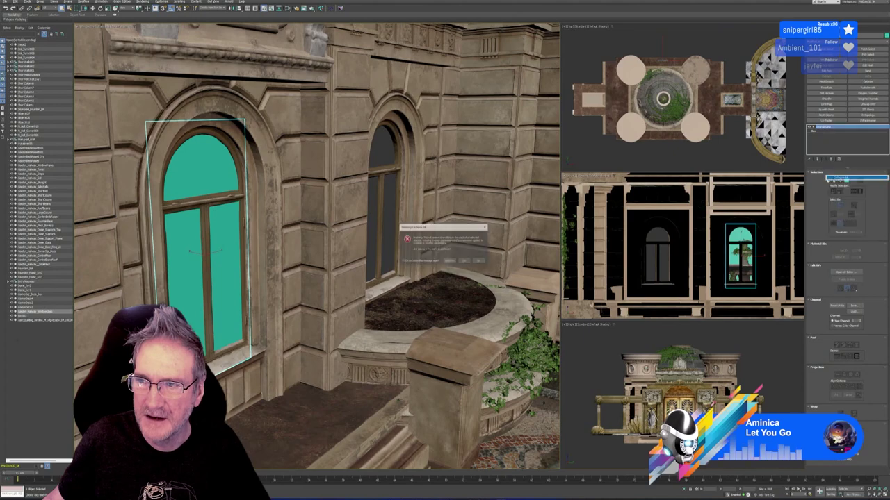
left_click(468, 262)
right_click(824, 129)
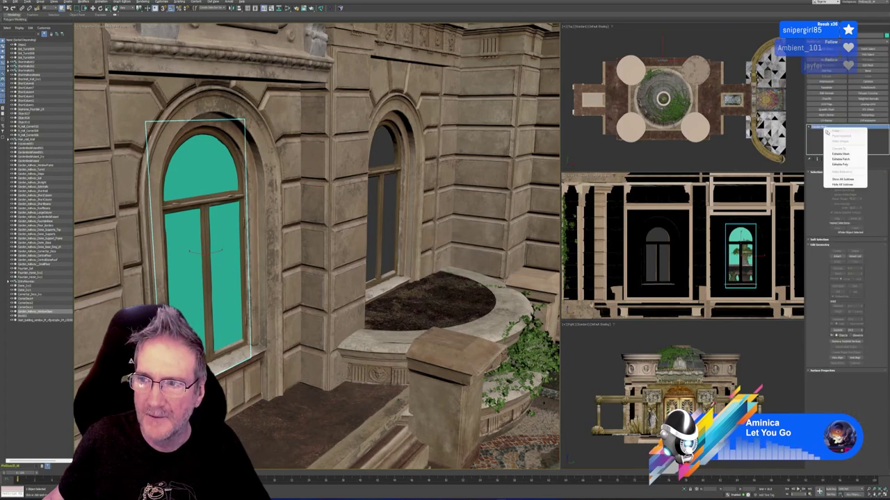
left_click(843, 165)
- Navigate across the facade toward the entrance doors and select the wall and door group
mouse_move(312, 209)
middle_mouse_down("alt")
mouse_move(256, 216)
mouse_move(327, 212)
middle_mouse_up("alt")
scroll(326, 212, "up", 5)
left_click(415, 76)
middle_click_drag(415, 75, 348, 174)
left_click(282, 265)
scroll(282, 265, "up", 3)
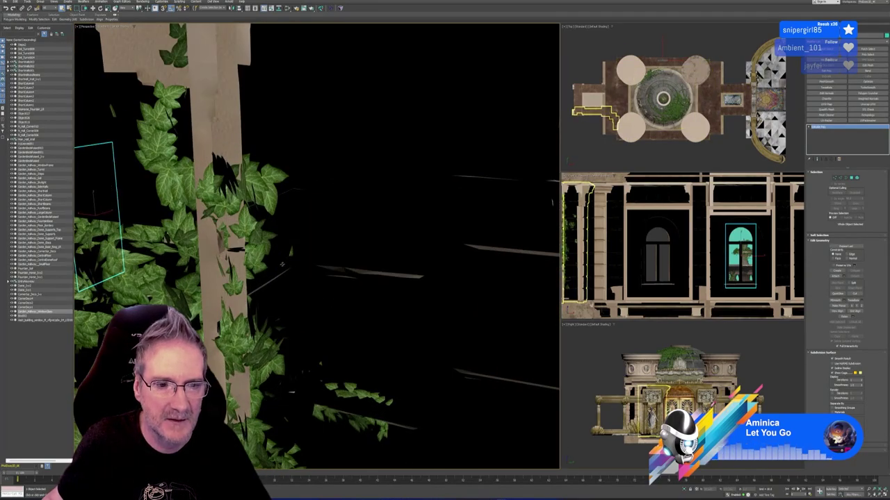
key("shift+z")
scroll(375, 153, "up", 8)
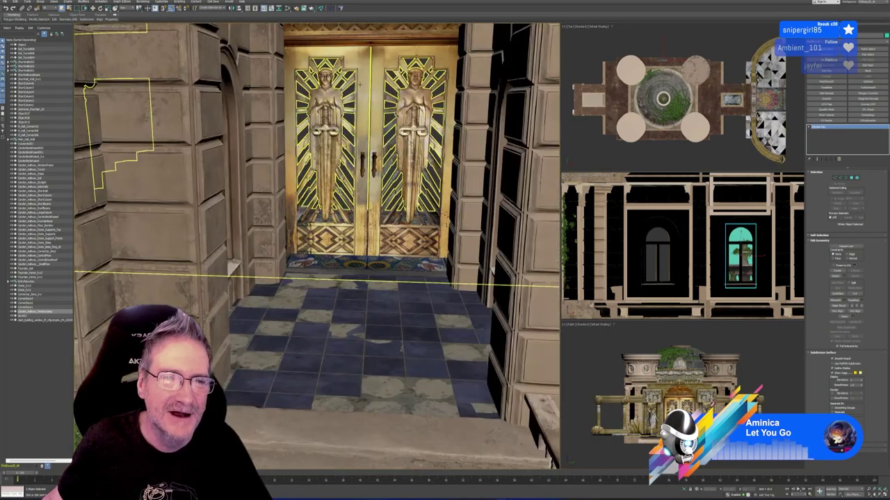
left_click(160, 174)
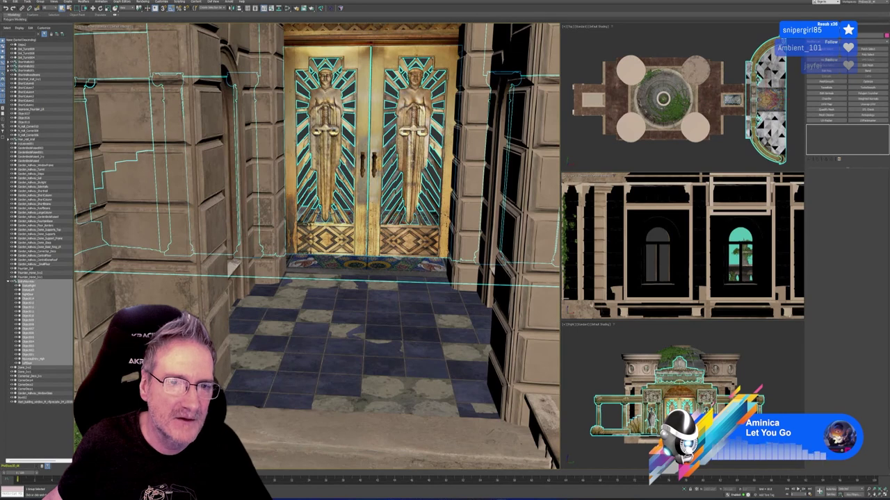
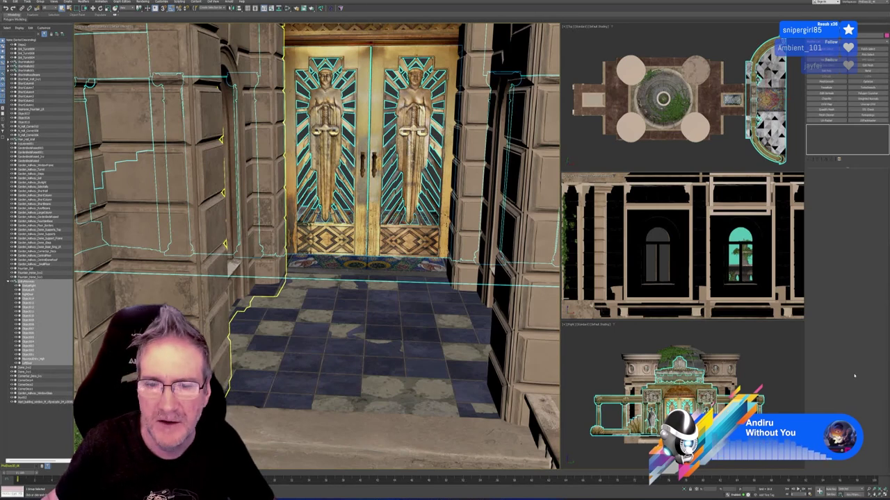
- Clear the current selection by clicking empty viewport space
left_click(582, 142)
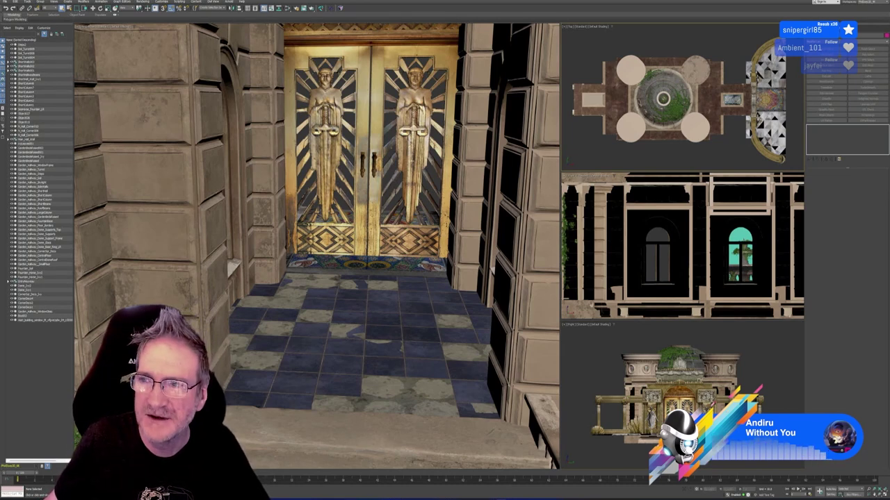
- Isolate the entrance group with Alt+Q and frame the double doors close up, front-on
left_click(28, 281)
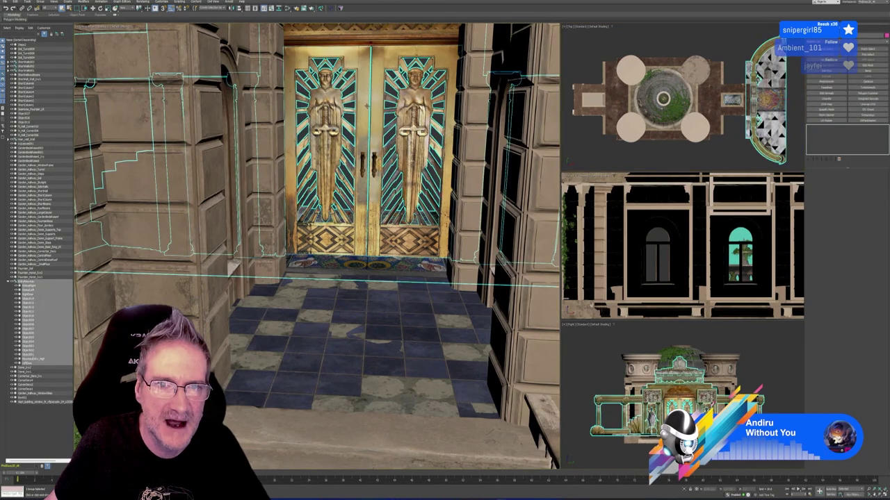
key("alt+q")
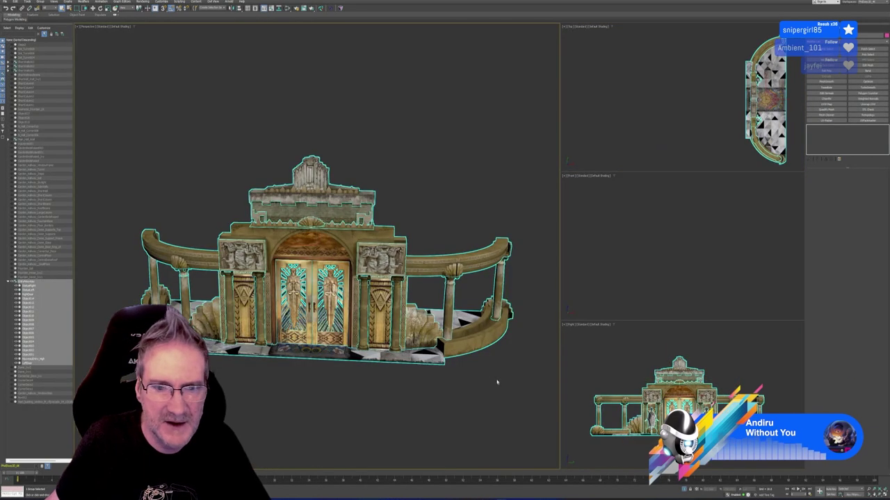
middle_click_drag(411, 380, 415, 374, "alt")
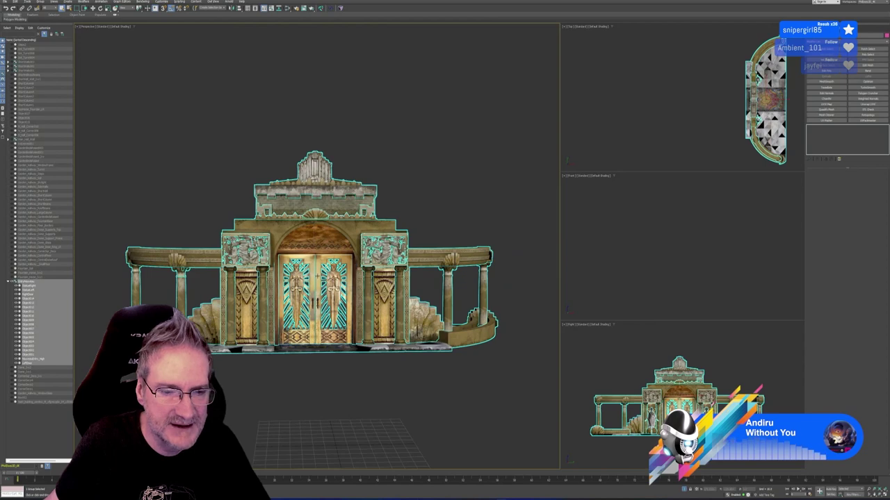
scroll(306, 269, "up", 6)
middle_click_drag(306, 270, 307, 186)
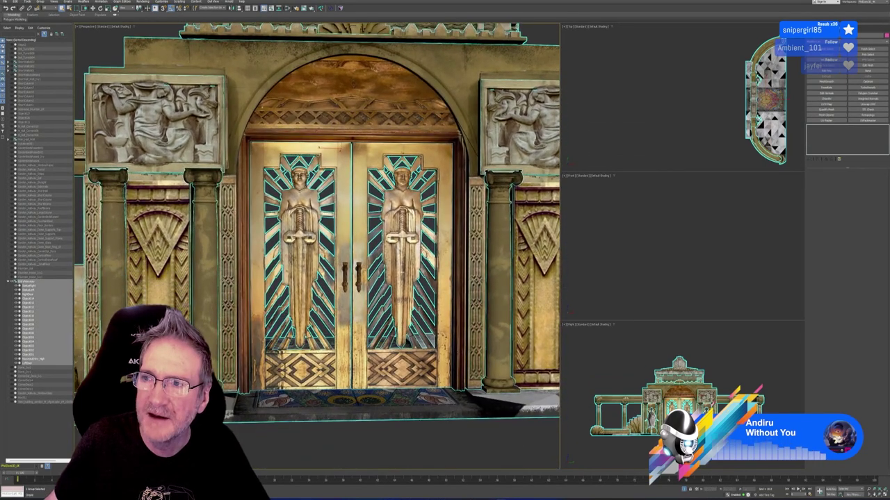
- Draw the base of a thin box across the front of the doors
left_click(826, 60)
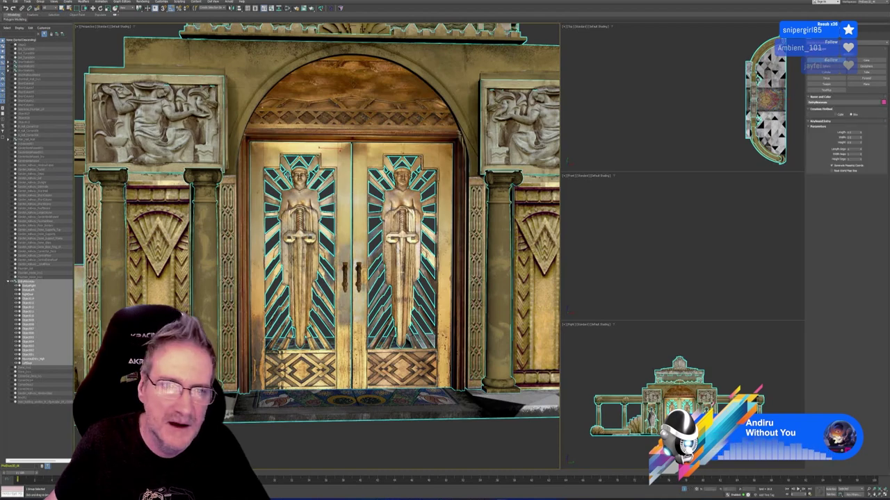
scroll(257, 151, "up", 2)
left_click_drag(378, 464, 435, 342)
- Finish the first box, then undo it and clear the selection
left_click(435, 326)
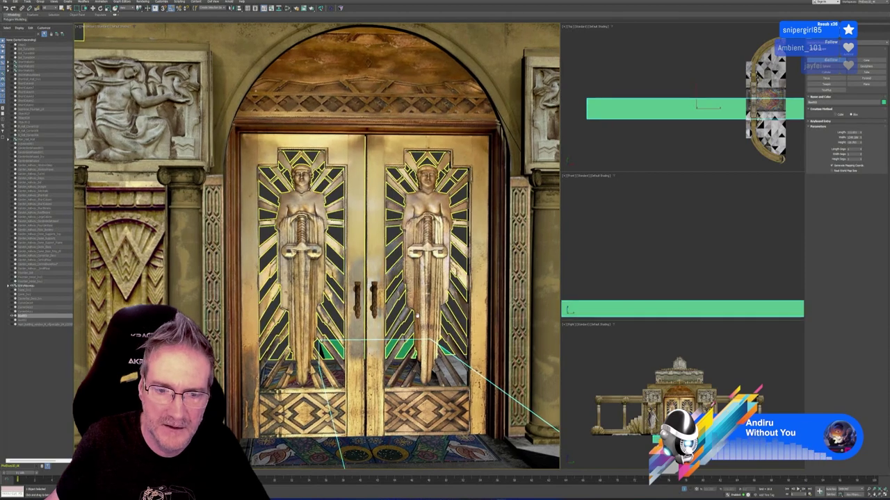
key("ctrl+z")
key("ctrl+z")
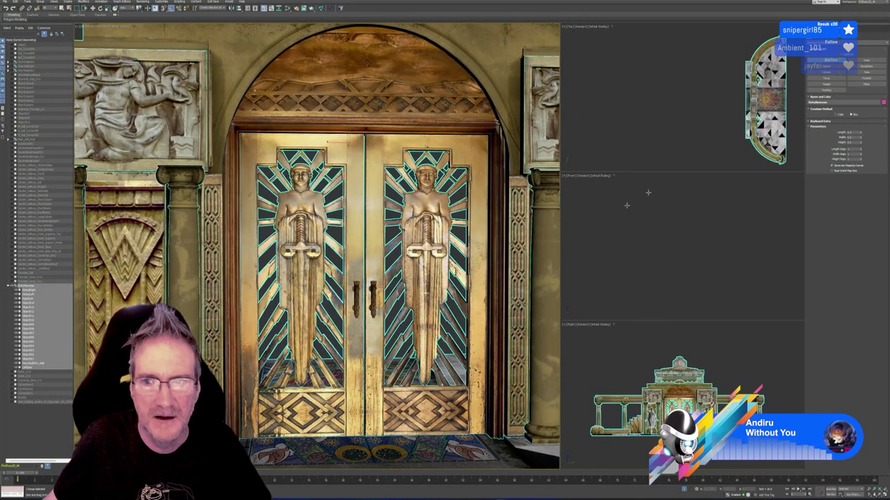
scroll(677, 396, "up", 5)
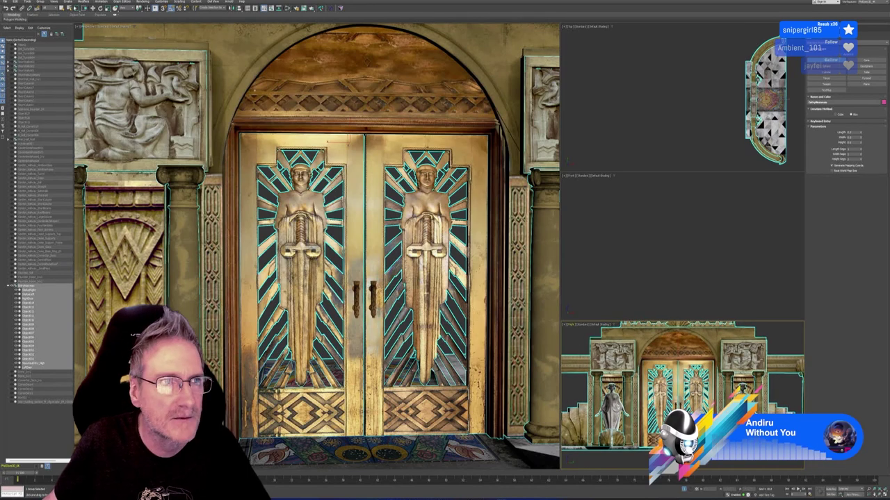
key("ctrl+d")
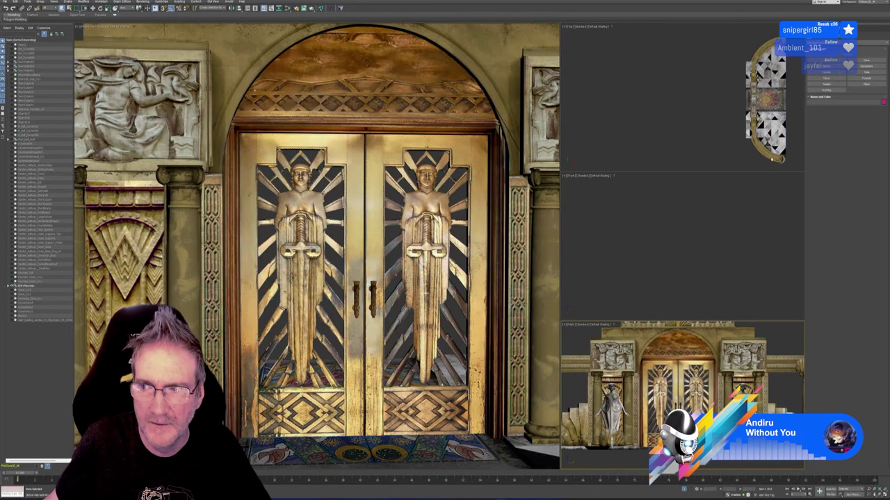
- Create a new box from the side view and make it much thinner
left_click(826, 59)
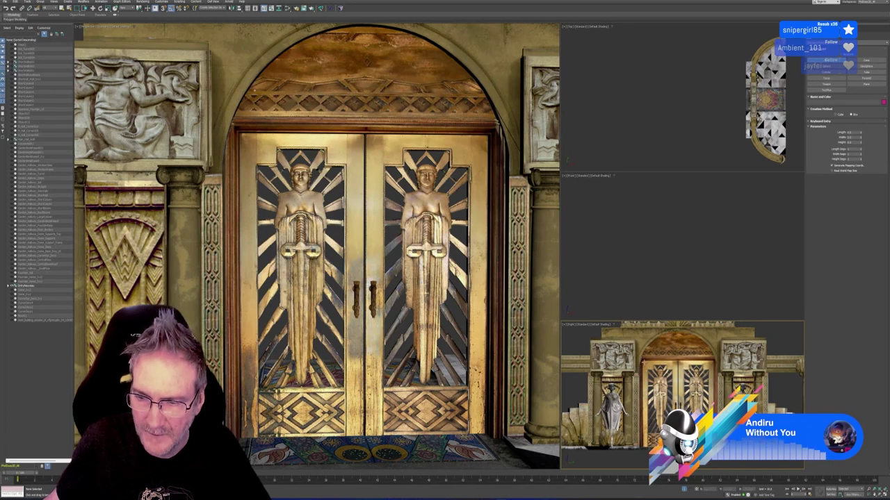
left_click_drag(642, 362, 680, 440)
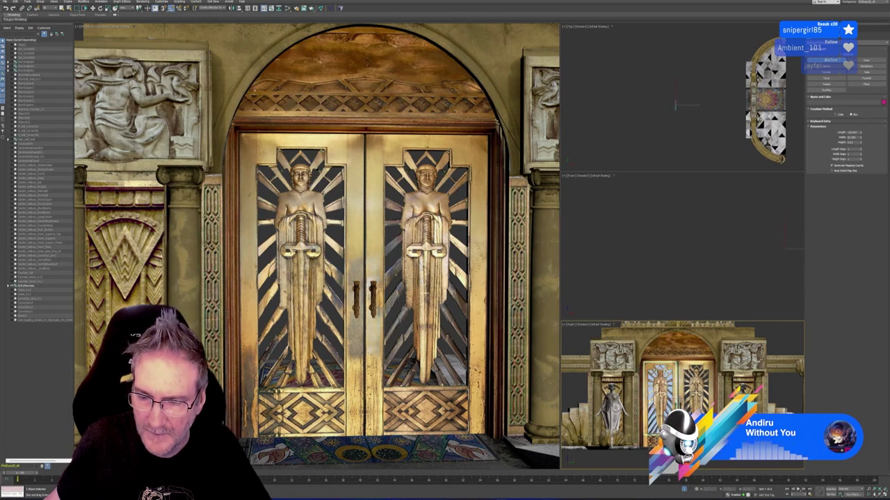
left_click(784, 236)
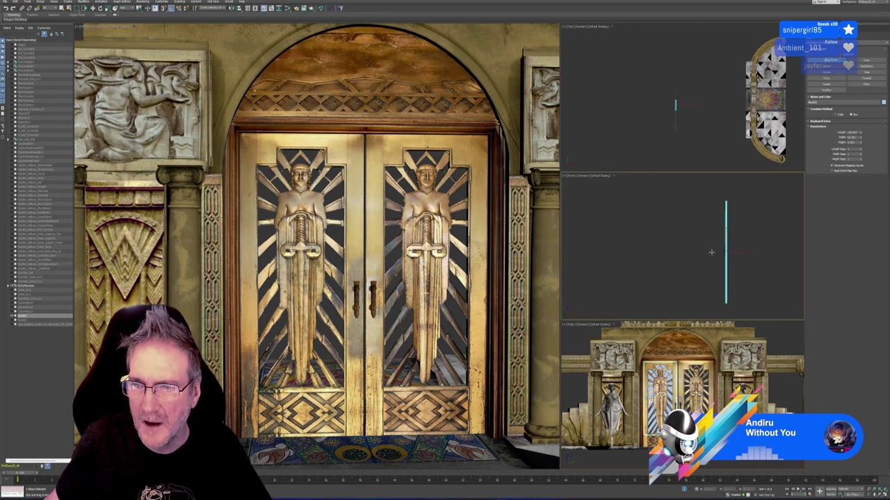
scroll(723, 236, "up", 4)
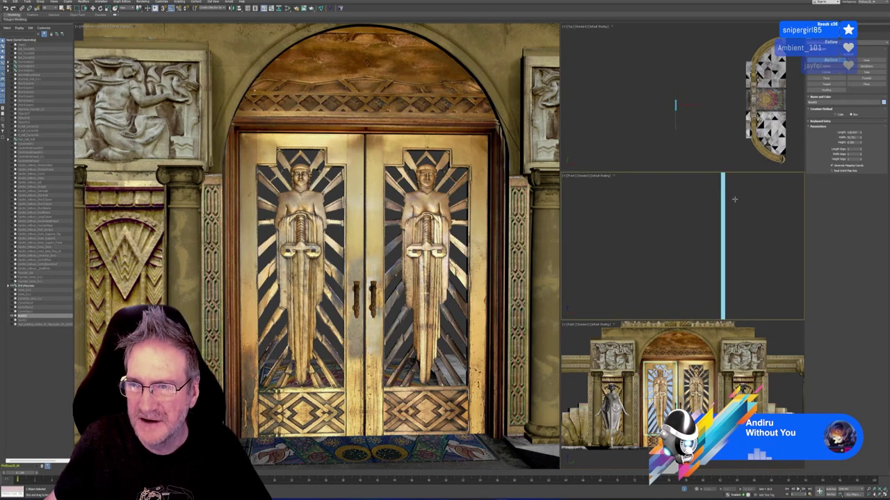
scroll(733, 215, "up", 3)
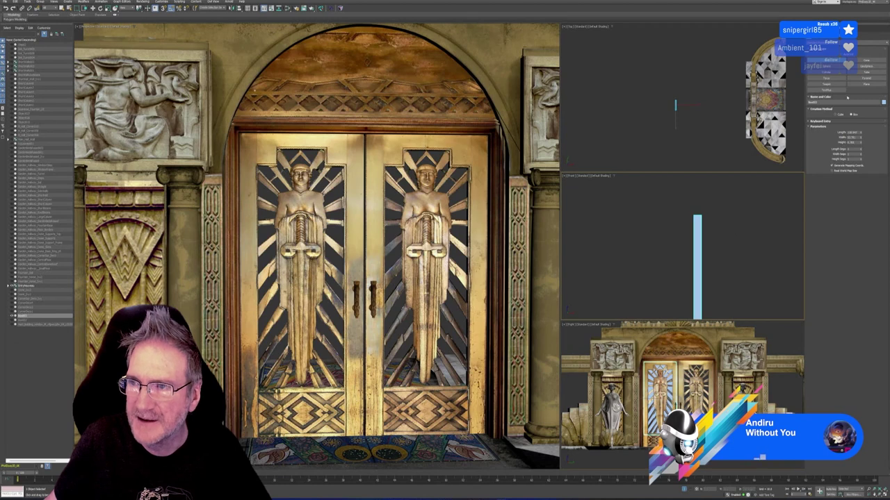
left_click_drag(860, 142, 859, 159)
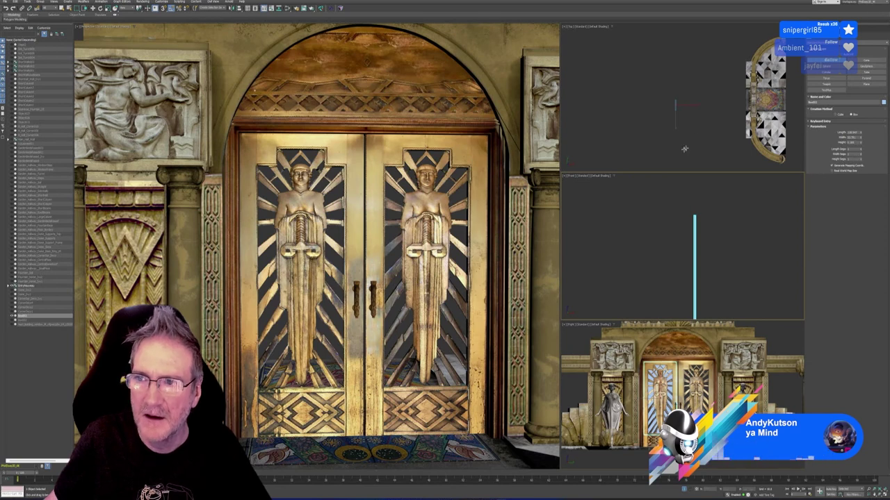
- Move the thin box into the right-hand door's glass opening
key("w")
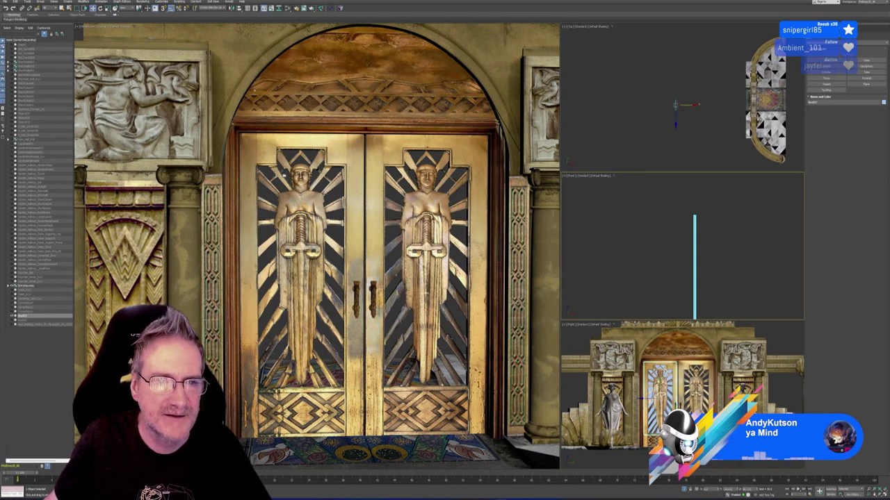
middle_click_drag(658, 114, 643, 112)
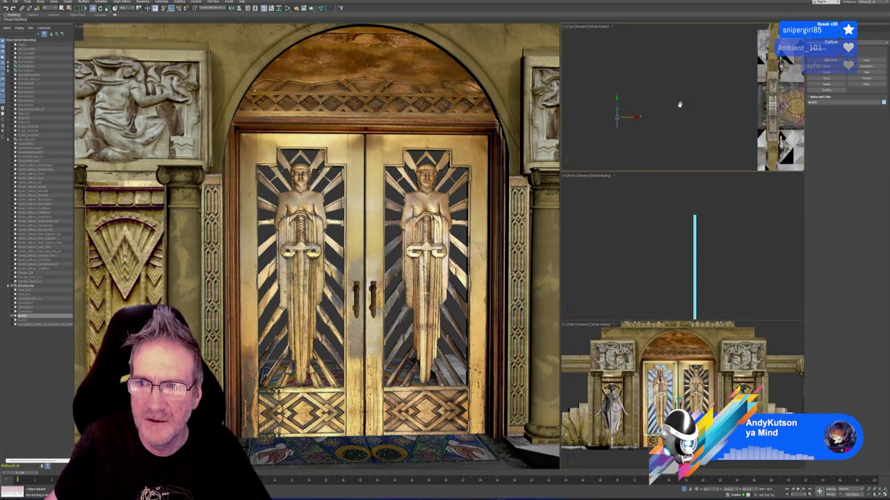
left_click_drag(629, 116, 792, 128)
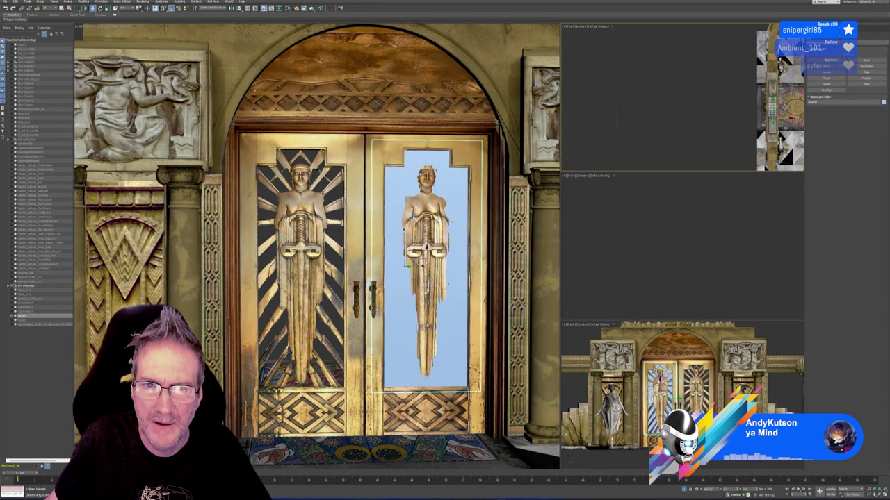
- Orbit around the doorway to check the panel's position from a sharp side angle
middle_click_drag(316, 246, 417, 248, "alt")
scroll(417, 249, "up", 5)
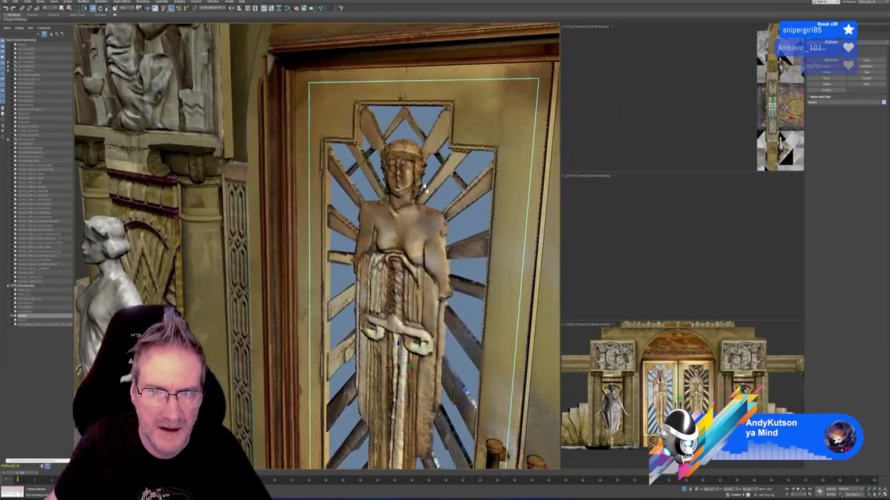
scroll(420, 210, "down", 2)
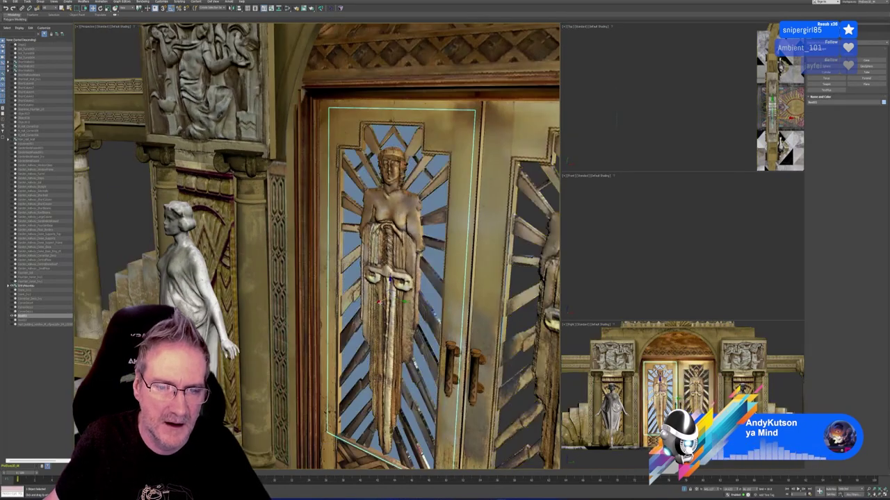
scroll(379, 300, "down", 1)
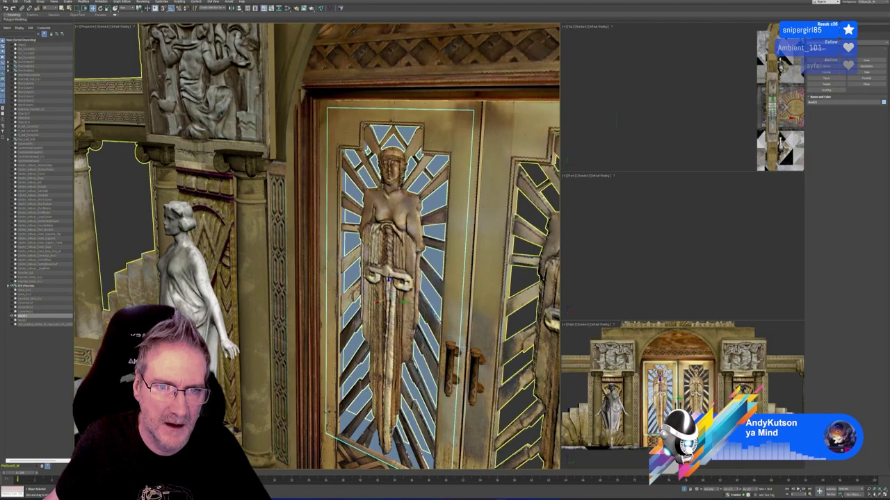
middle_click_drag(378, 300, 278, 295, "alt")
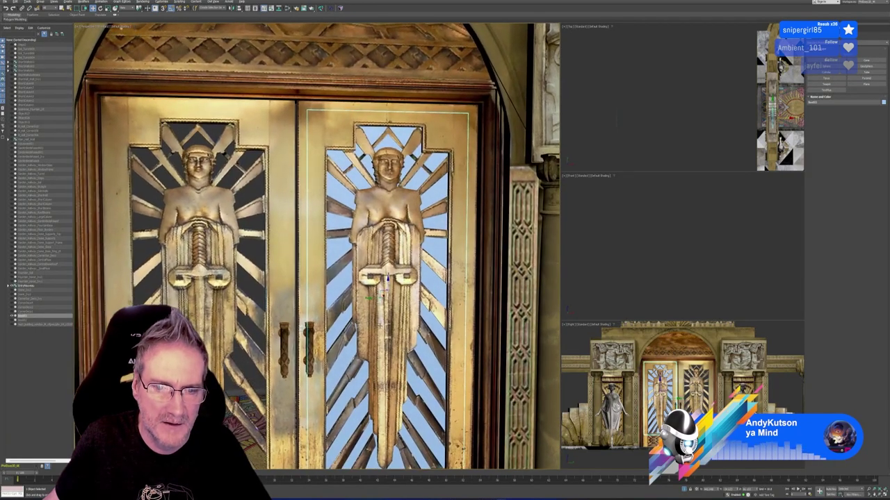
scroll(382, 290, "down", 2)
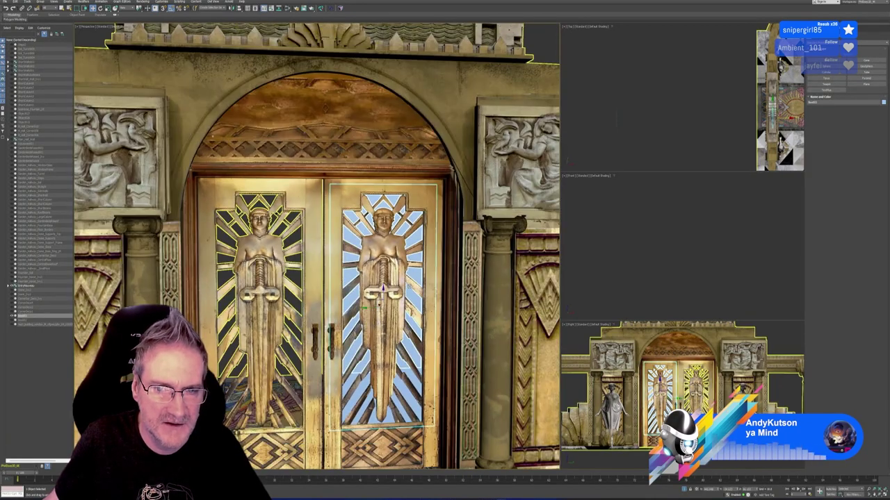
mouse_move(381, 299)
middle_mouse_down("alt")
mouse_move(445, 299)
mouse_move(383, 299)
middle_mouse_up("alt")
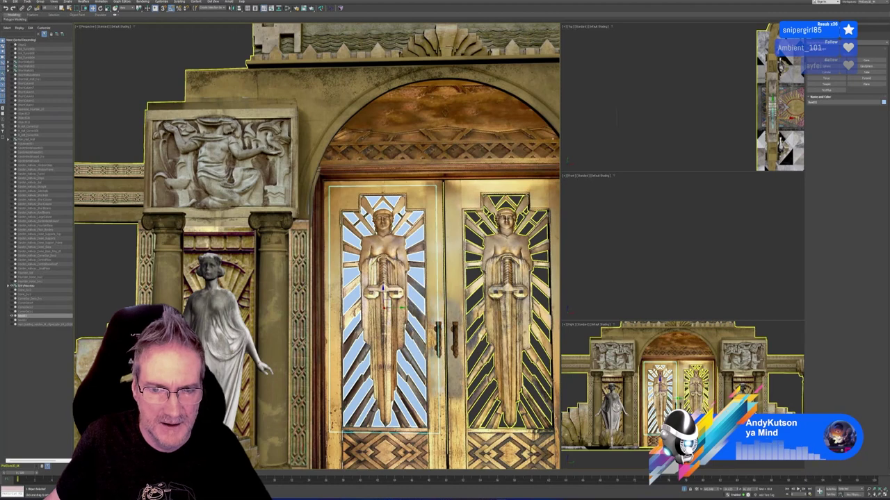
- Adjust the box's Length and Width so it fits the door's glass opening
left_click(862, 104)
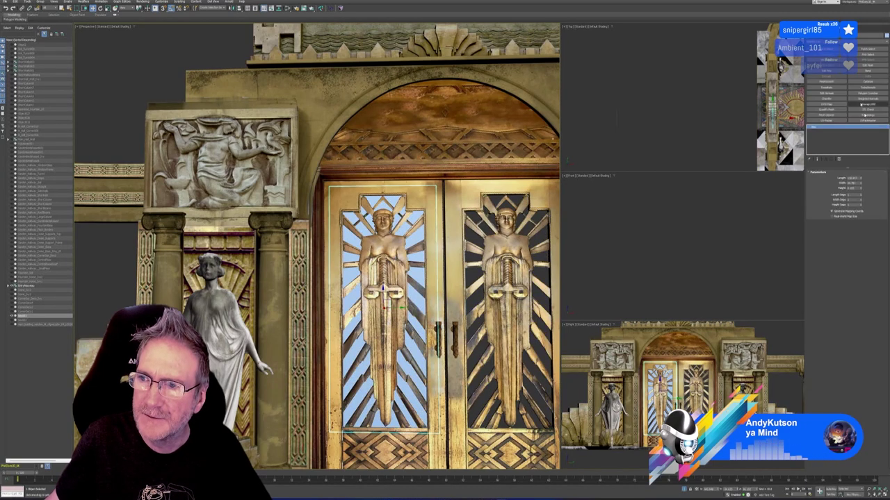
left_click_drag(861, 179, 861, 180)
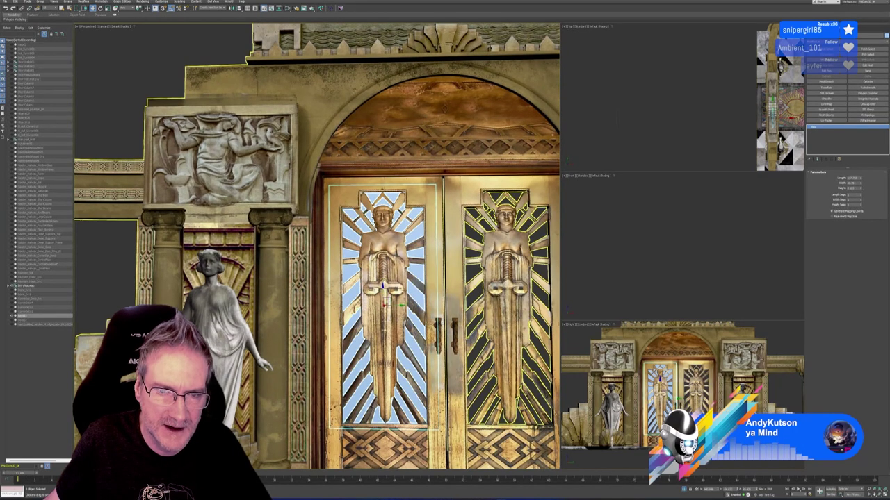
left_click_drag(861, 185, 860, 187)
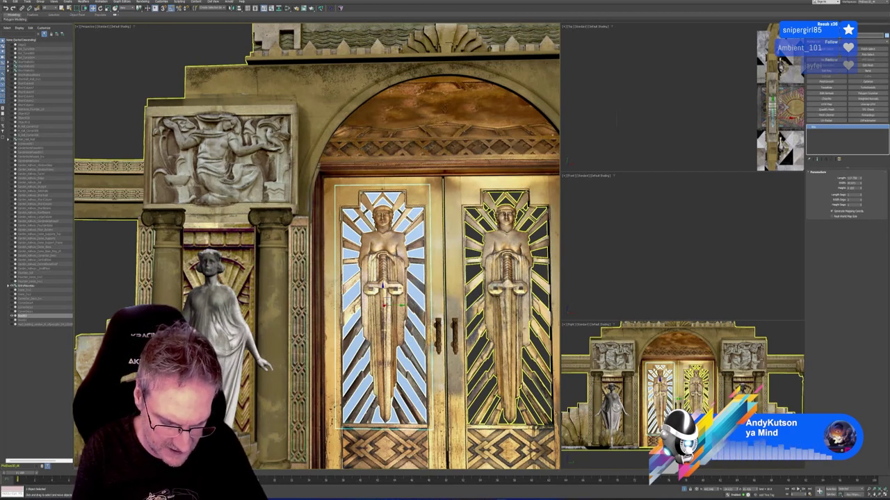
- Name the box 'door glass', unwrap it, and Flatten Mapping all its UV faces
key("Return")
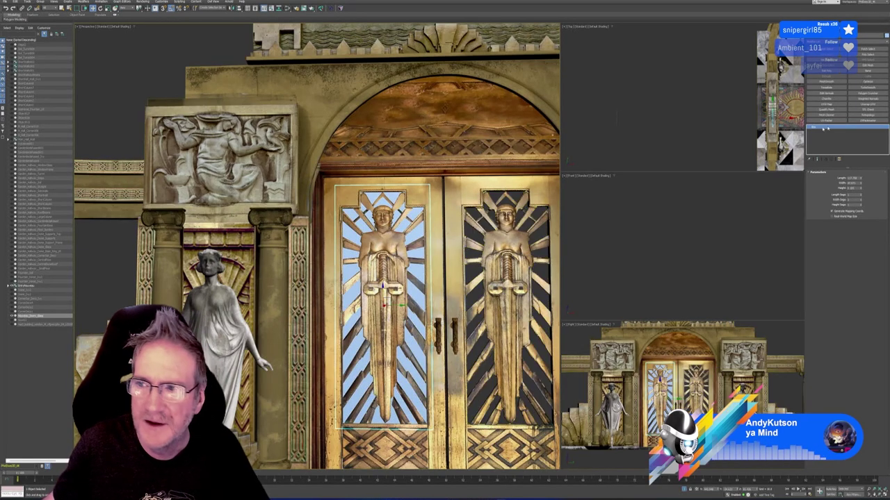
left_click(869, 111)
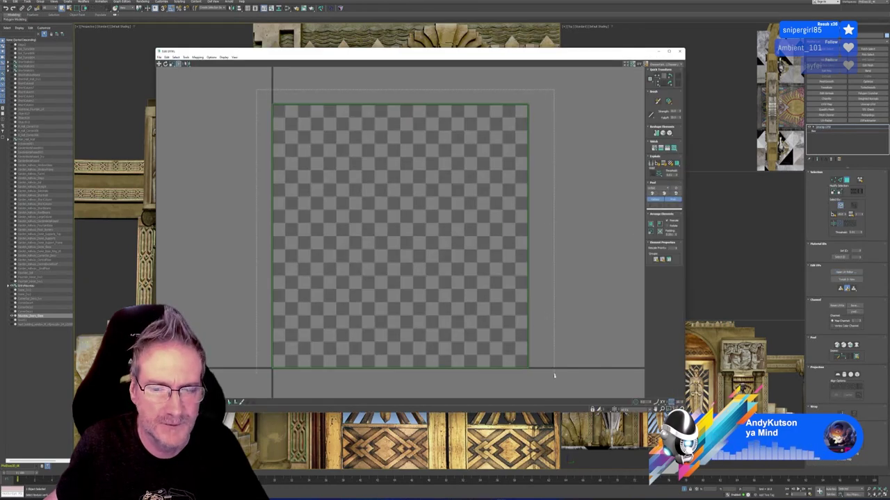
left_click_drag(552, 373, 234, 112)
left_click(199, 57)
left_click(210, 68)
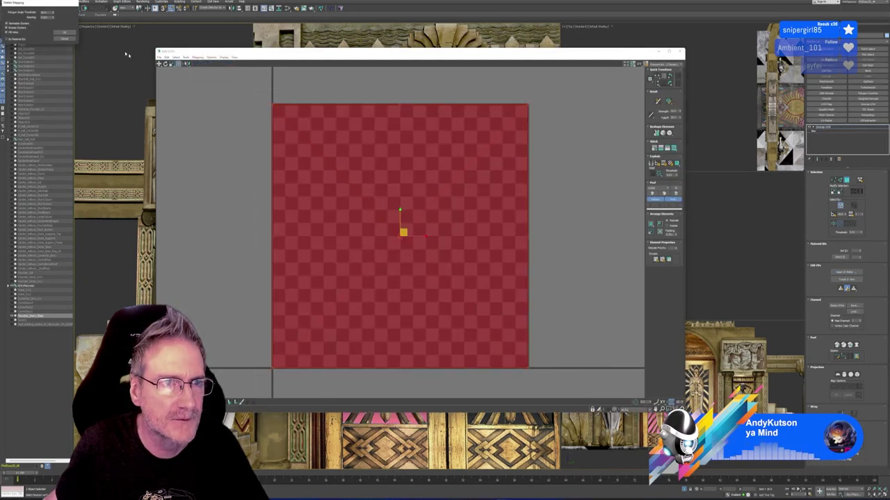
left_click(500, 111)
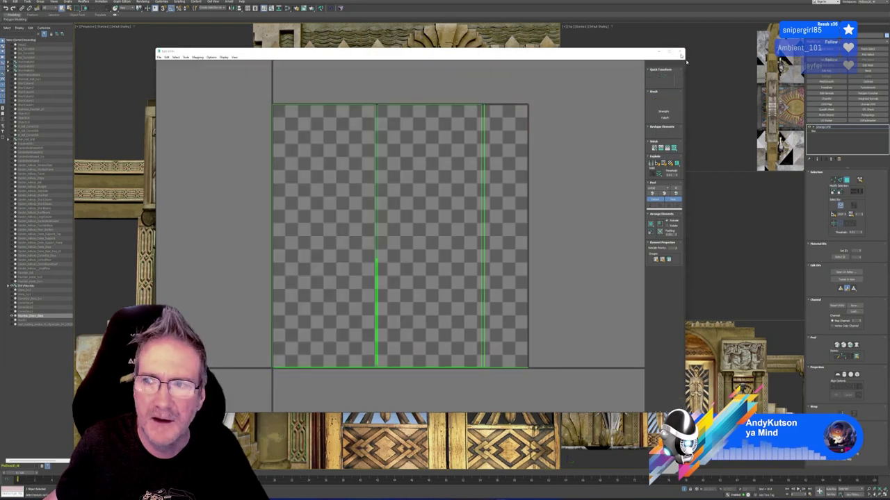
left_click(679, 52)
- Collapse the whole modifier stack to editable poly, confirming Yes, and recentre the view
right_click(824, 128)
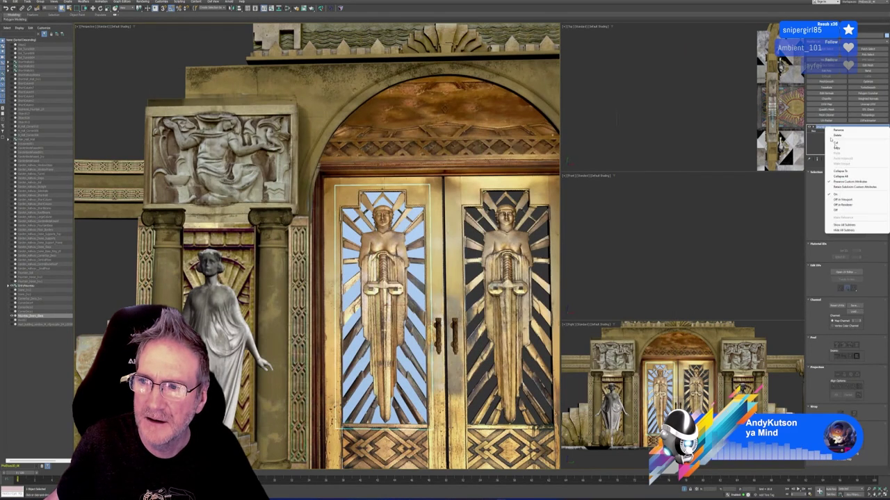
left_click(851, 176)
left_click(467, 262)
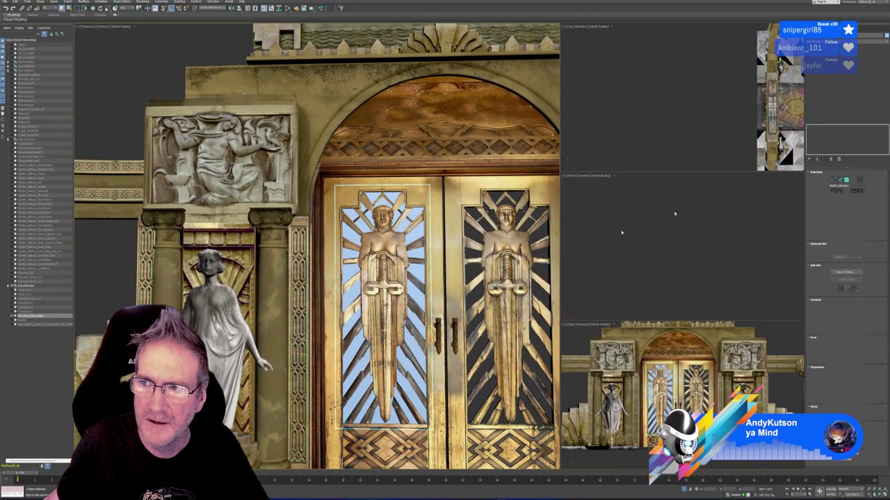
right_click(824, 128)
left_click(838, 151)
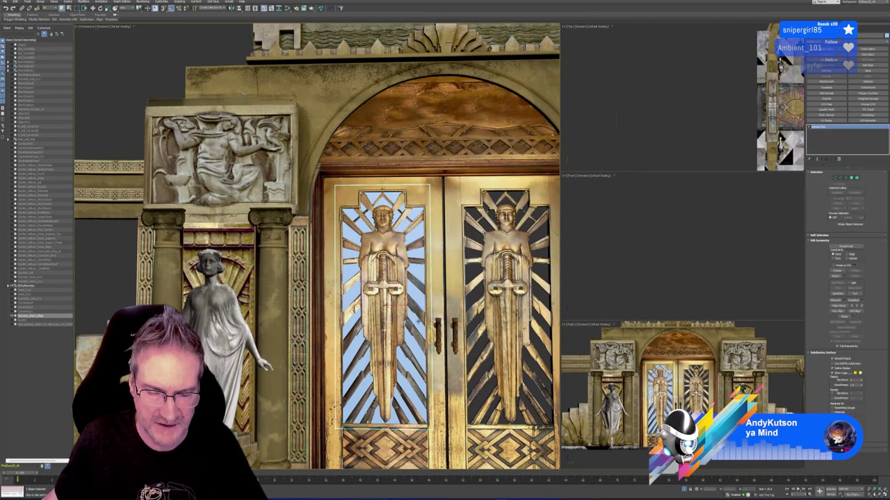
scroll(419, 326, "down", 3)
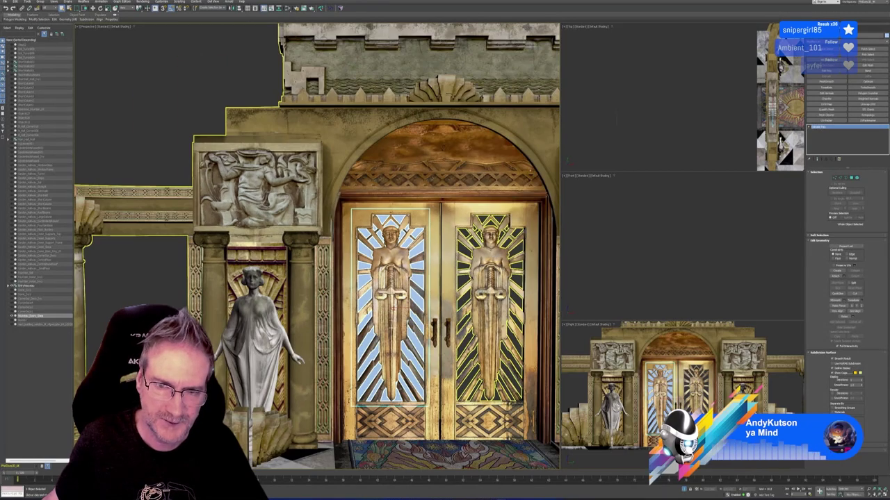
middle_click_drag(433, 297, 393, 281)
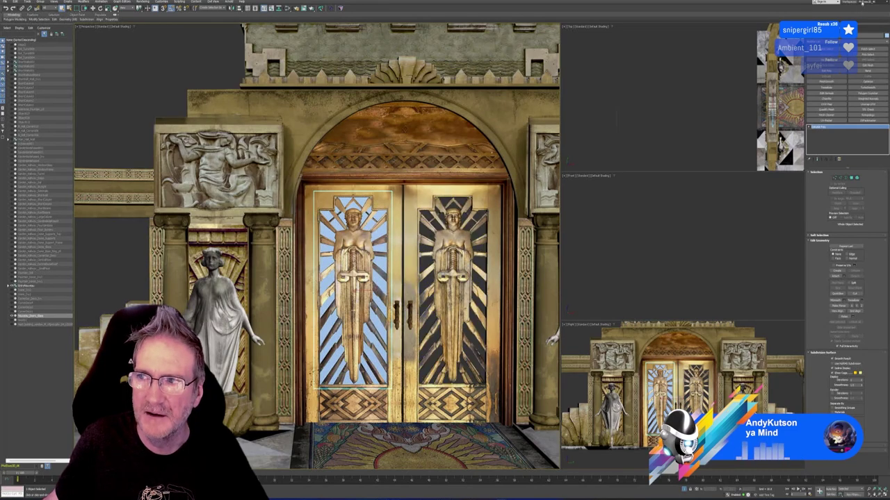
- Hide 3ds Max with Win+D to reveal the desktop and browser
key("super+d")
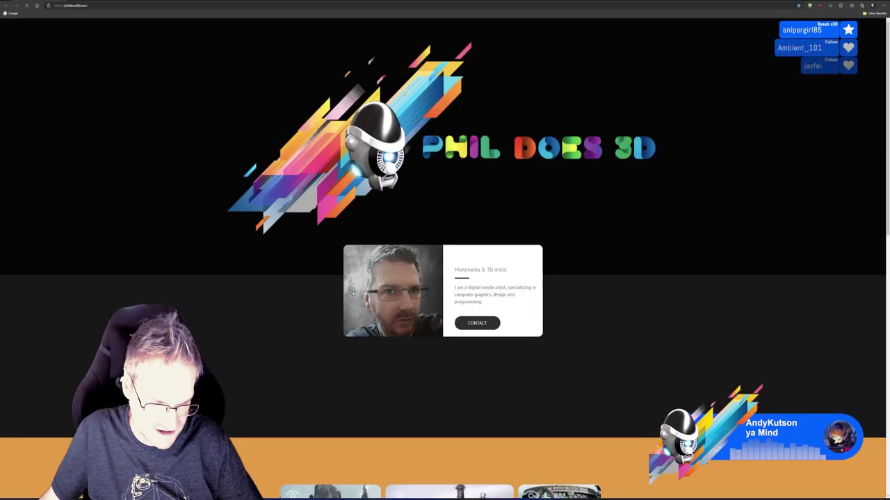
- Load the pasted 'The Annunciation on stained glass windows' Commons category and scroll its gallery
type("https://commons.wikimedia.org/wiki/Category:The_Annunciation_on_stained_glass_windows")
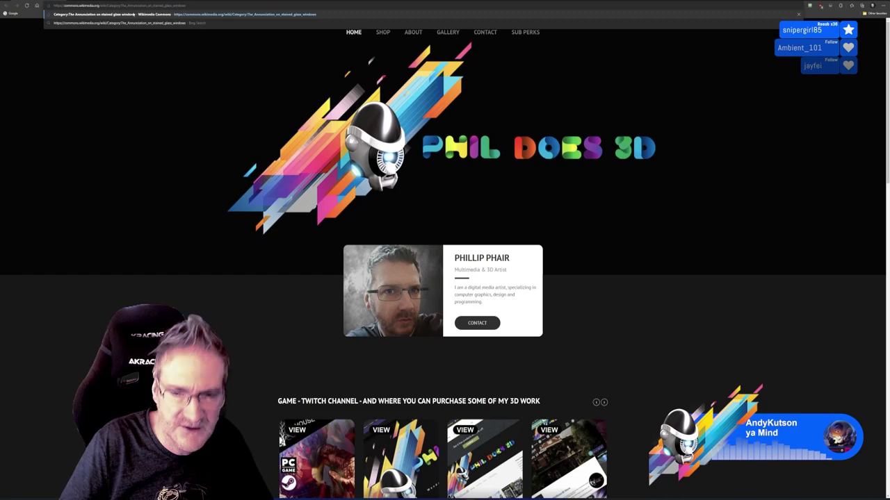
left_click(133, 14)
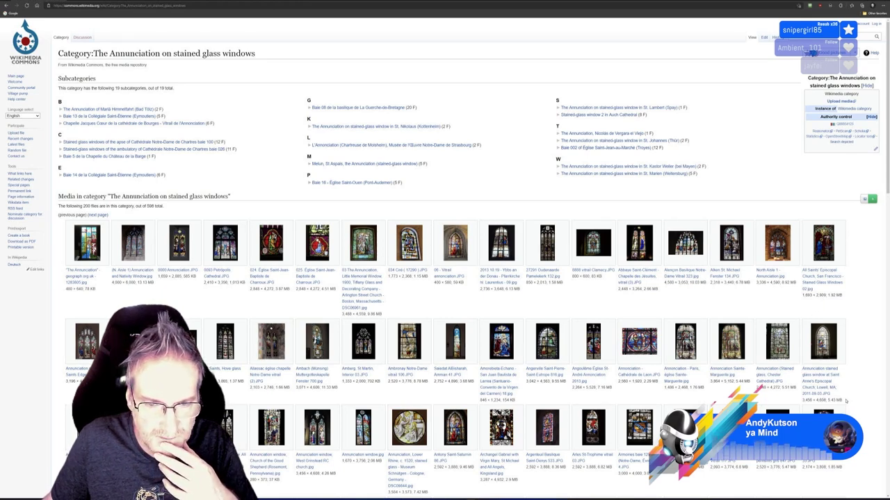
scroll(845, 401, "down", 2)
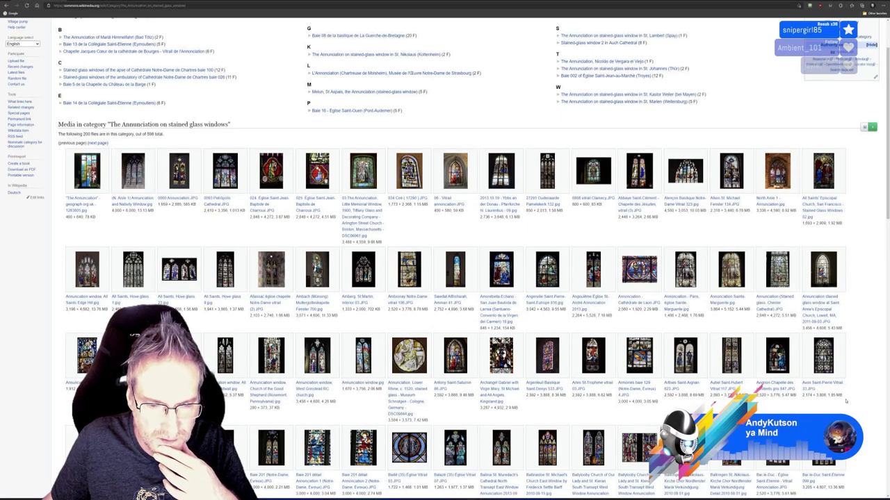
scroll(846, 401, "down", 4)
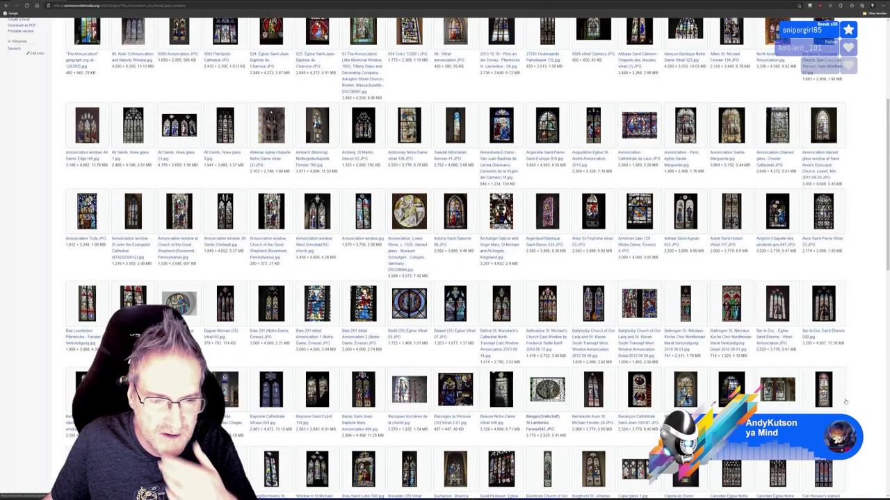
scroll(846, 401, "down", 2)
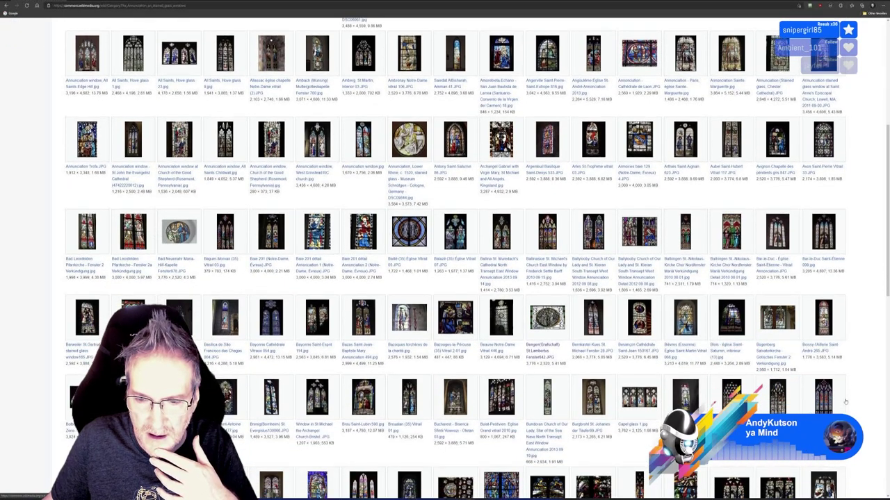
- Preview the Bundoran Church and Church of Saint Mary windows, then keep scrolling the gallery
left_click(542, 406)
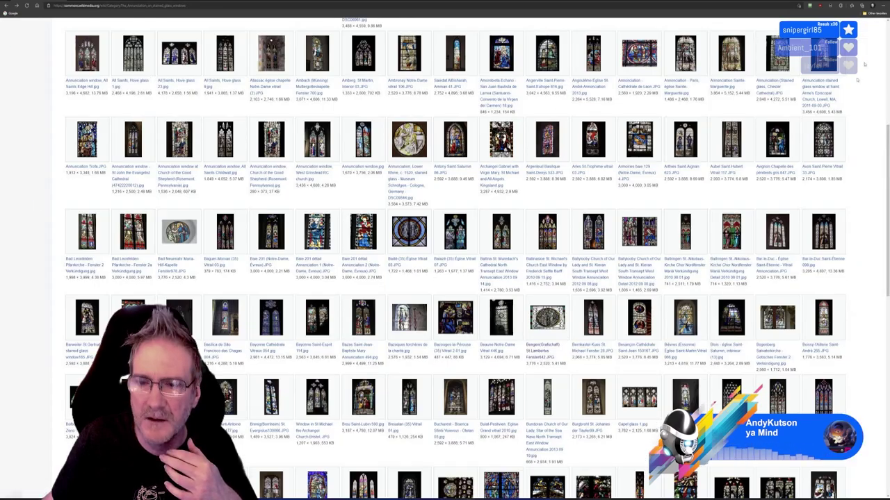
left_click(877, 28)
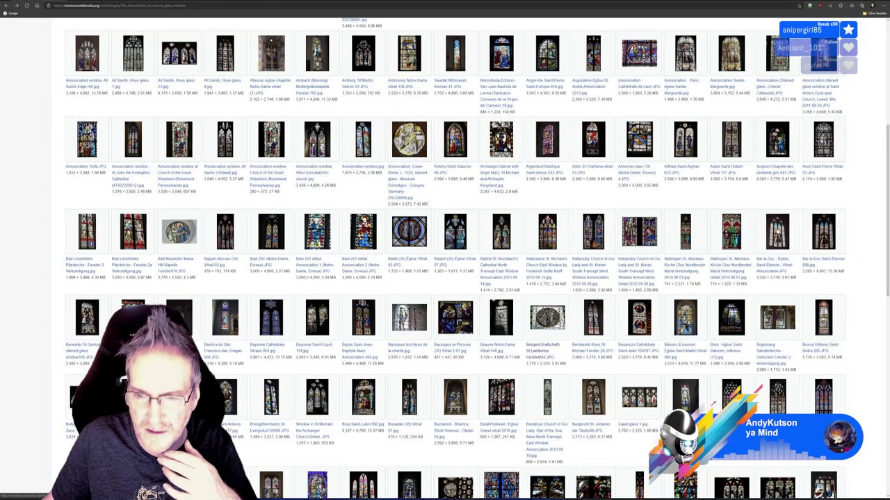
scroll(829, 316, "down", 2)
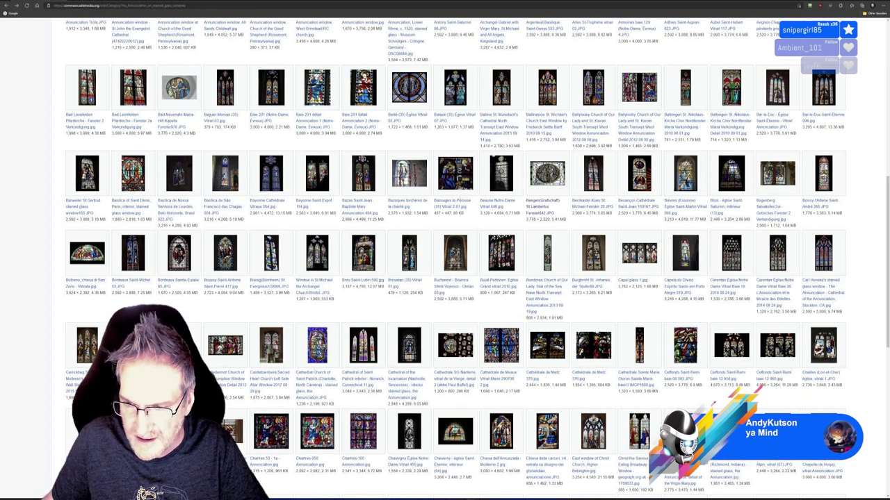
left_click(685, 430)
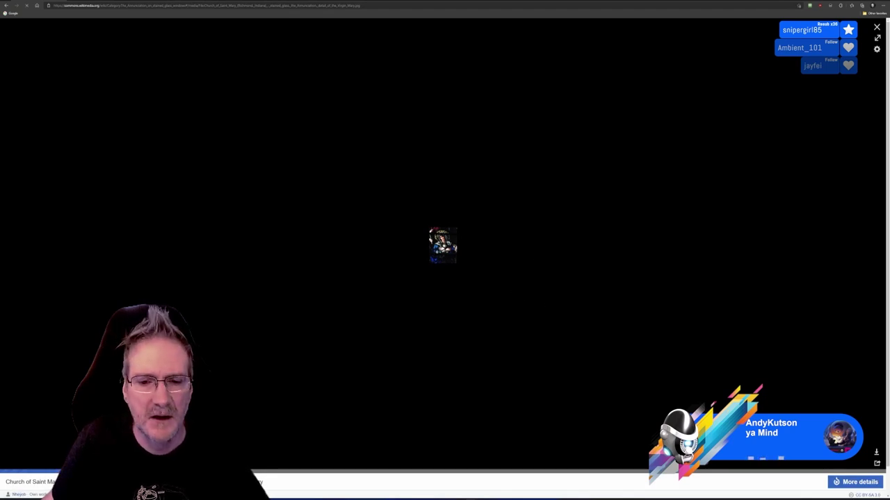
scroll(474, 266, "down", 3)
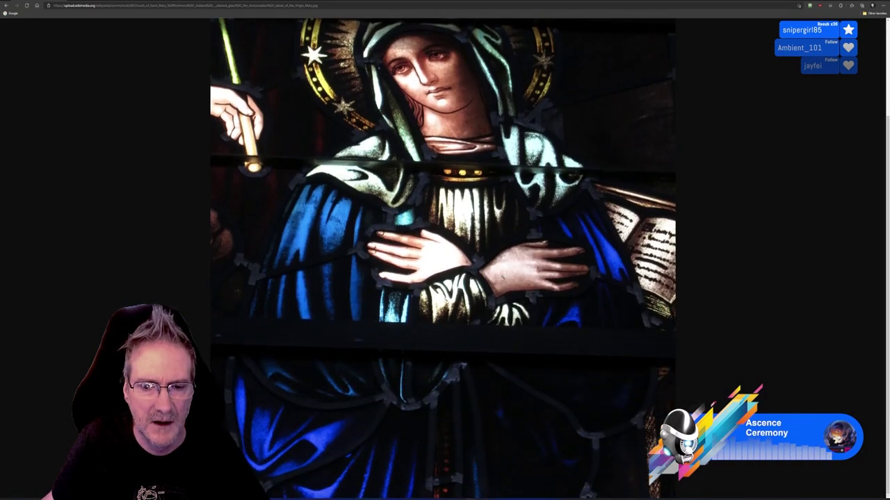
scroll(501, 277, "up", 2)
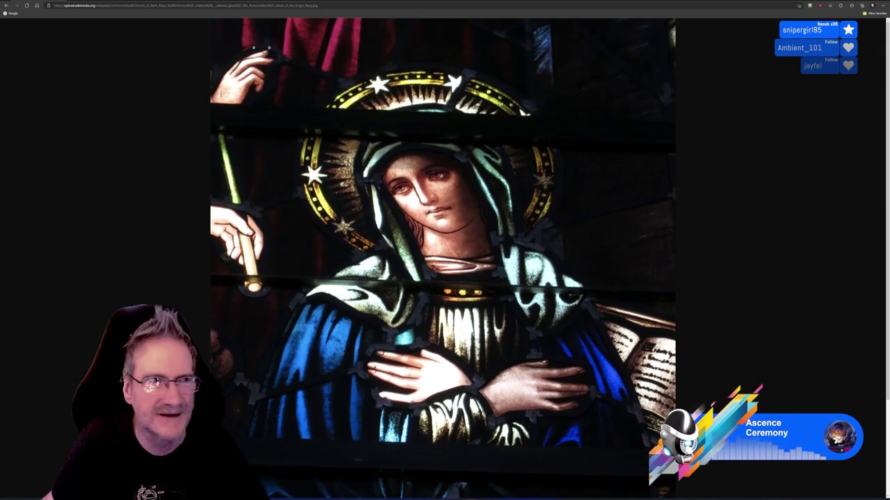
left_click(5, 5)
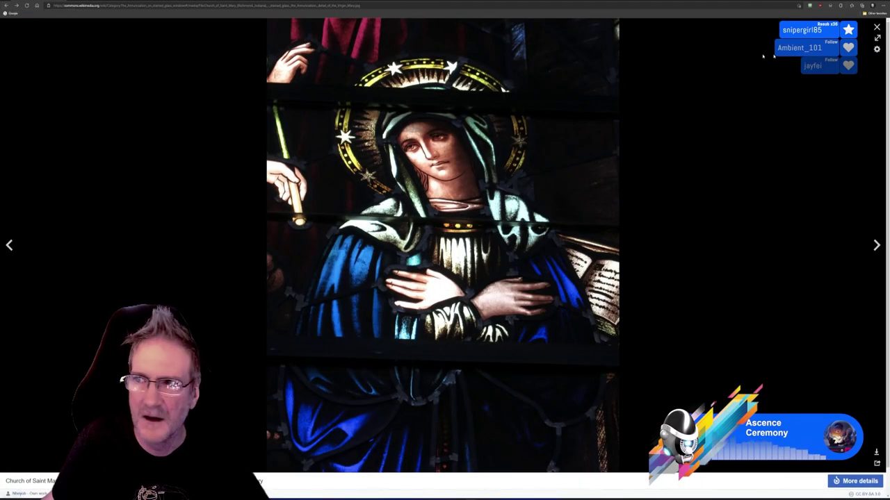
left_click(877, 27)
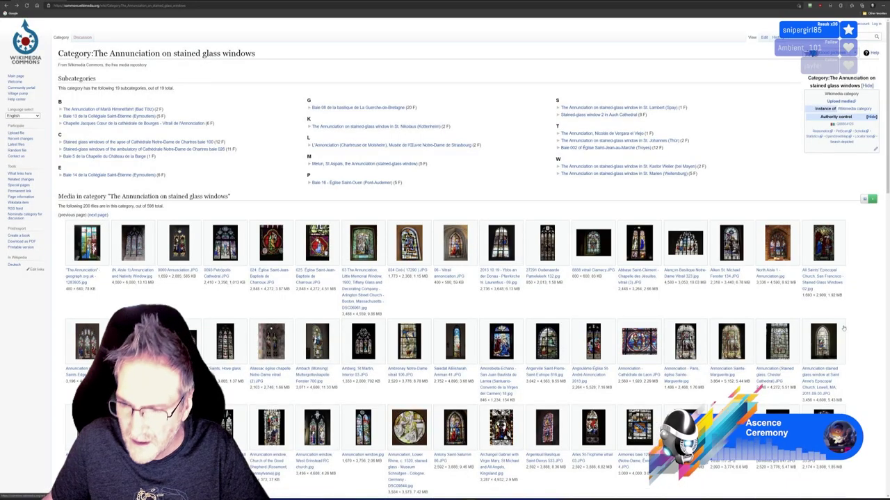
scroll(873, 44, "down", 3)
scroll(841, 328, "down", 2)
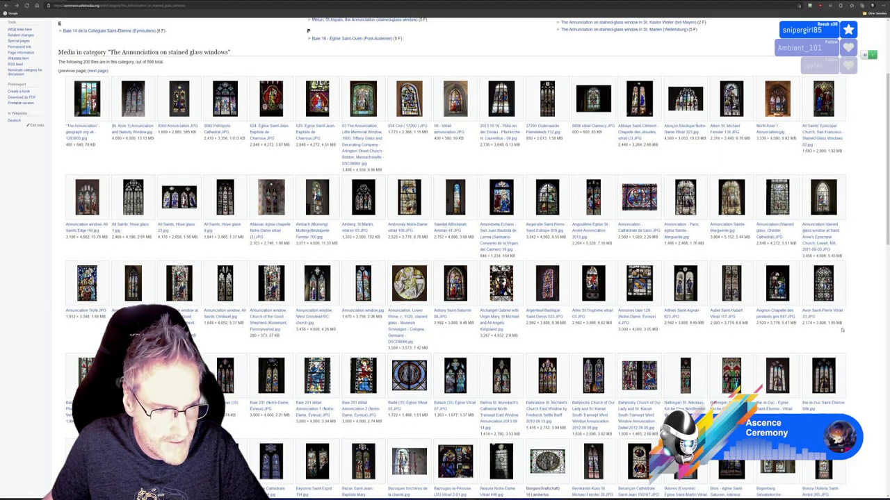
scroll(842, 330, "down", 2)
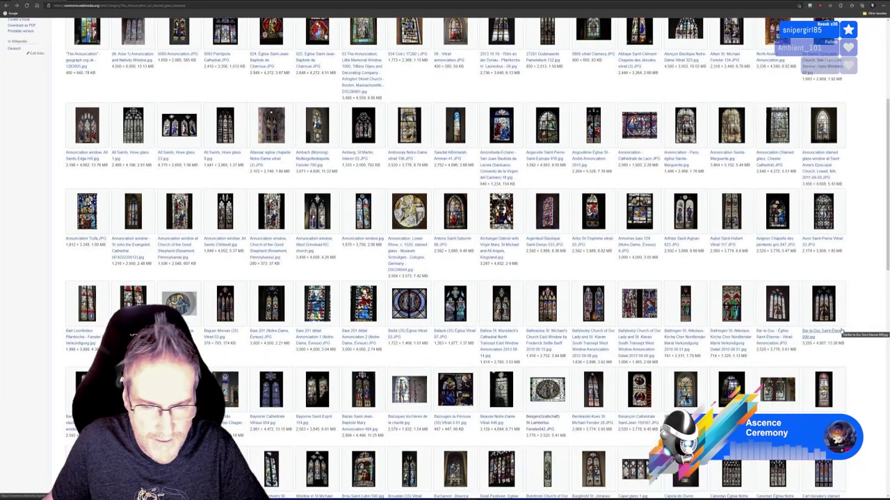
scroll(842, 330, "down", 2)
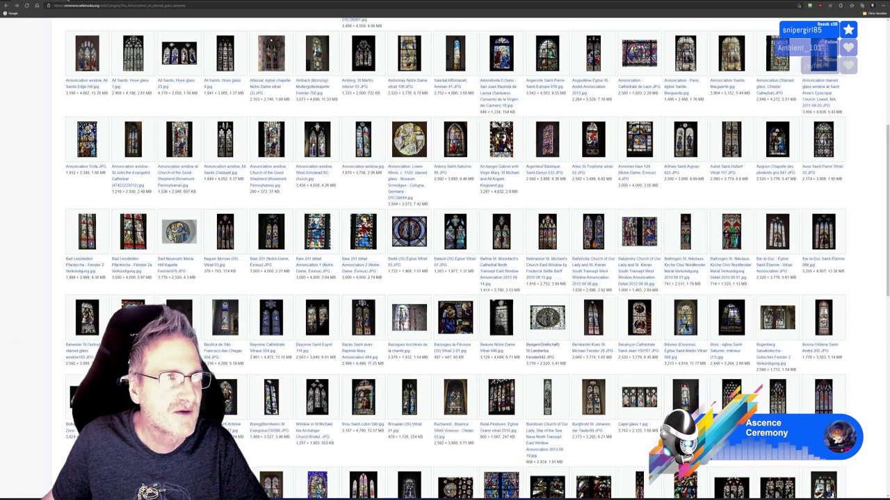
- Search Google for 'discord purchased' from a fresh start page
left_click(37, 6)
left_click(11, 13)
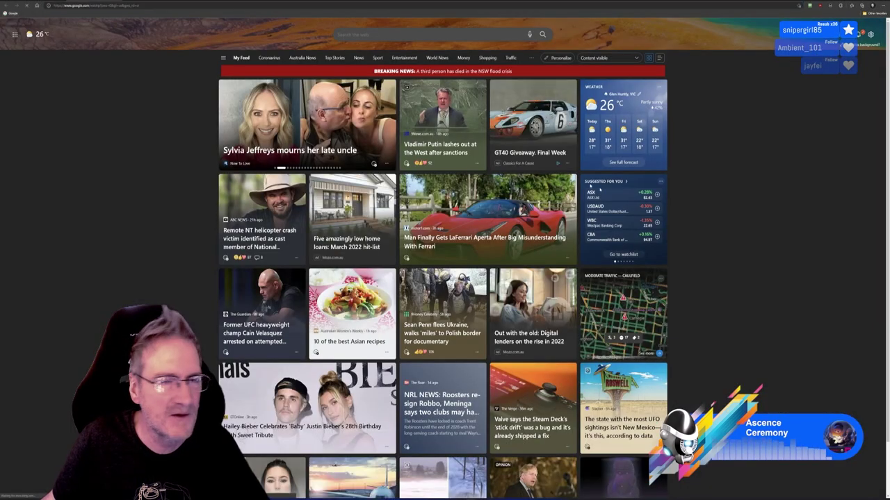
type("d")
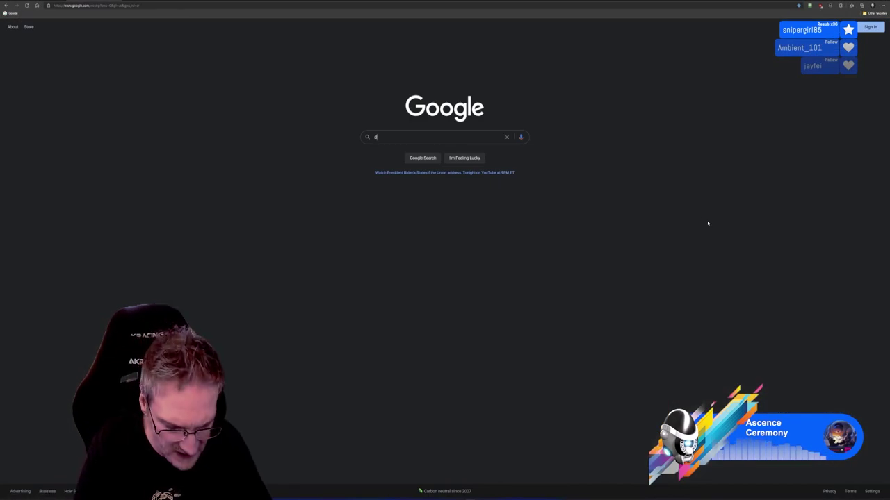
type("iscord")
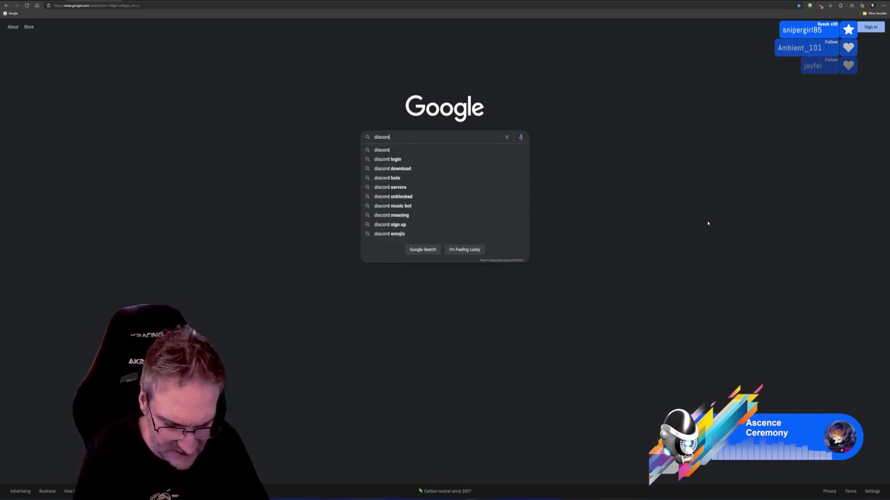
type(" p")
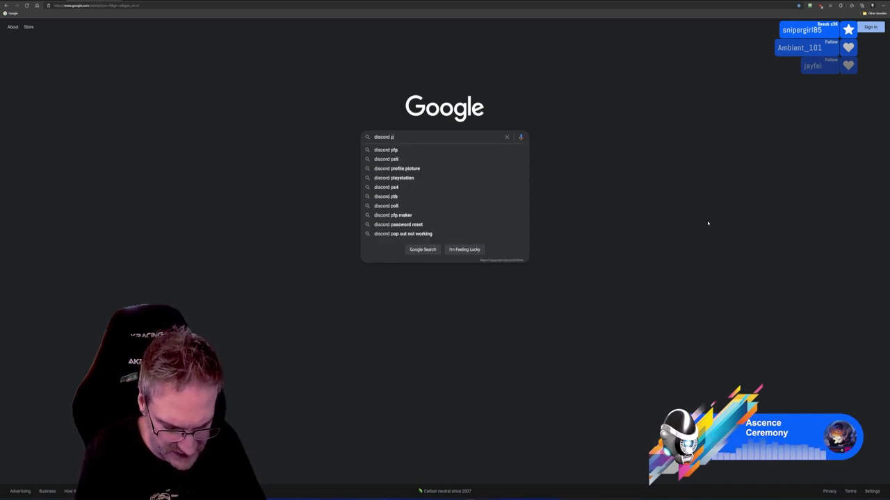
type("urchased")
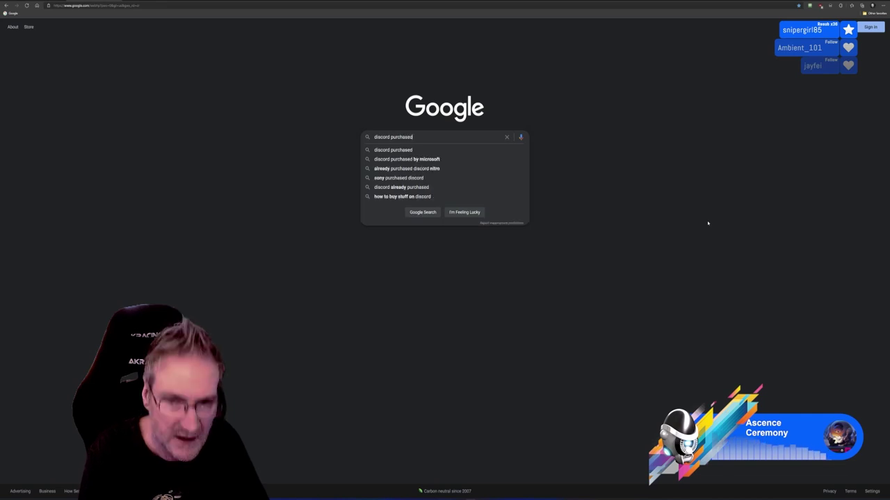
key("Return")
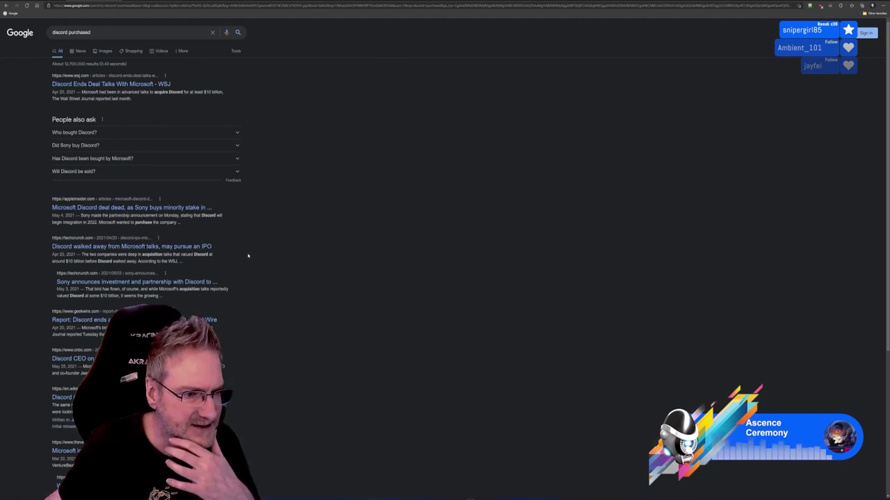
- Scroll the results and open the 'Discord (software) - Wikipedia' article
scroll(247, 256, "down", 2)
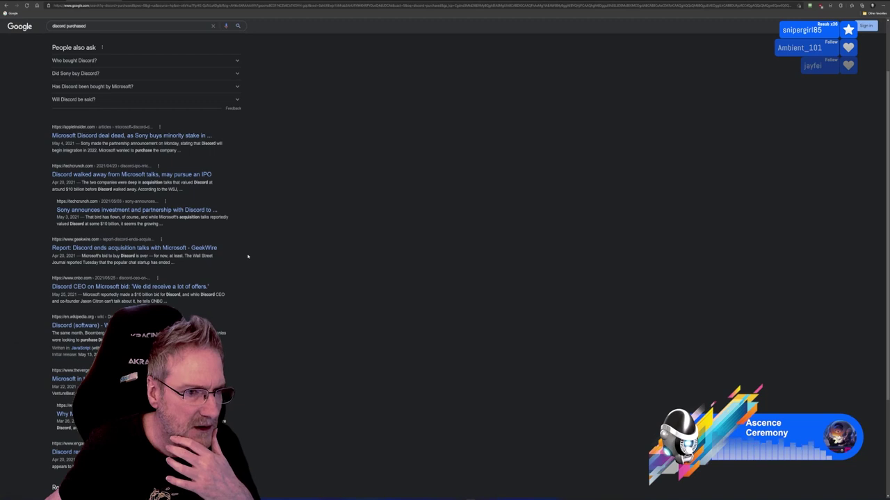
scroll(247, 257, "down", 2)
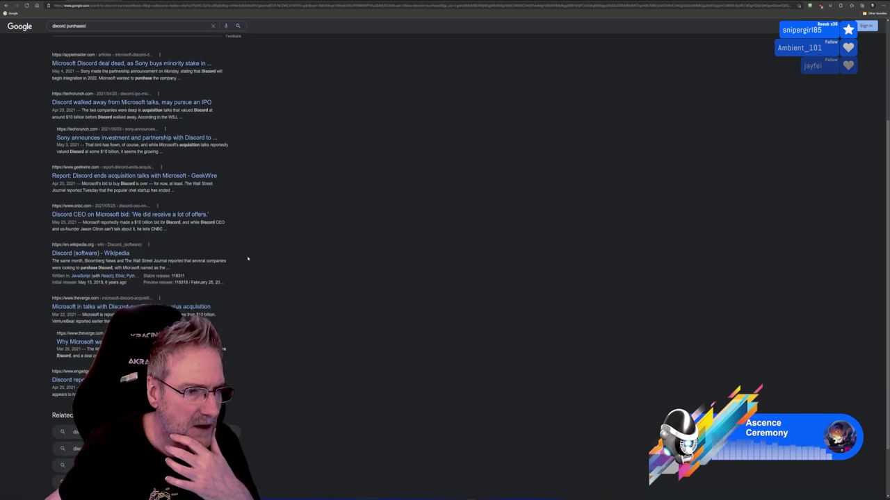
left_click(108, 254)
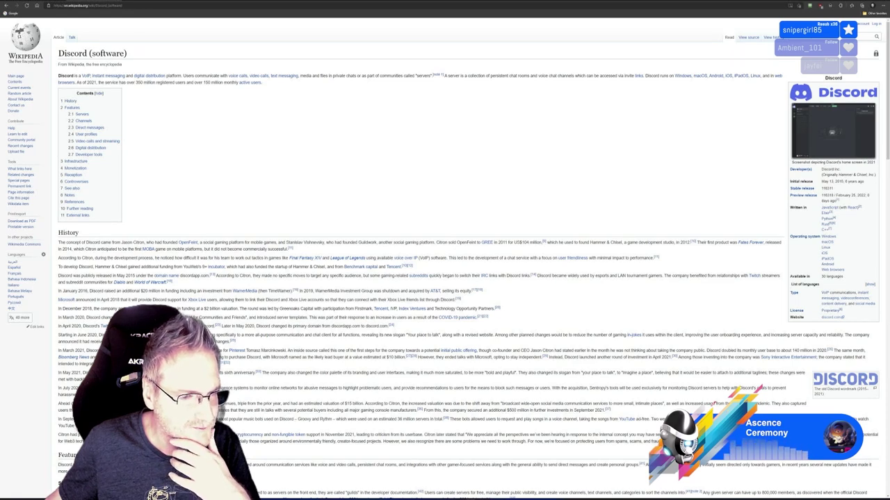
scroll(445, 277, "down", 2)
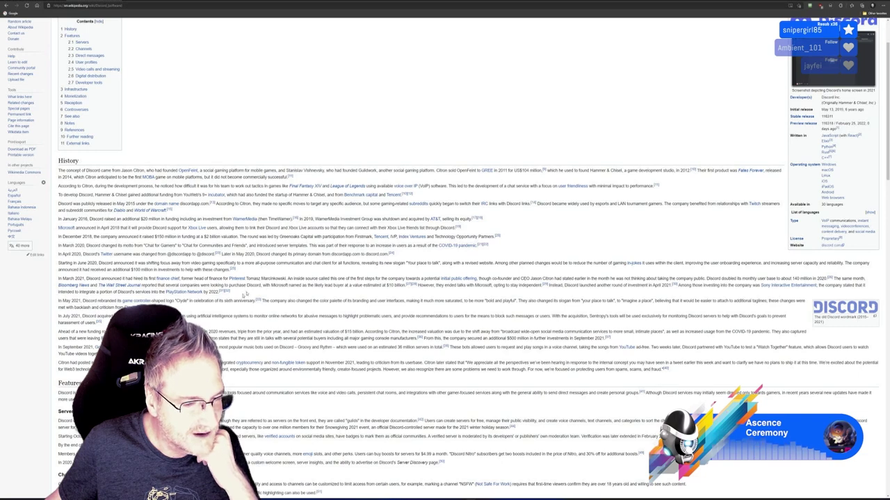
mouse_move(67, 232)
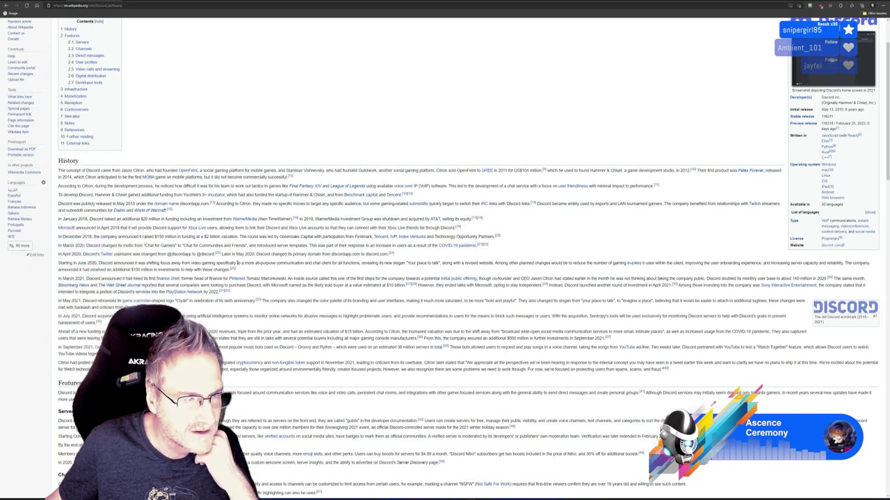
scroll(233, 297, "down", 2)
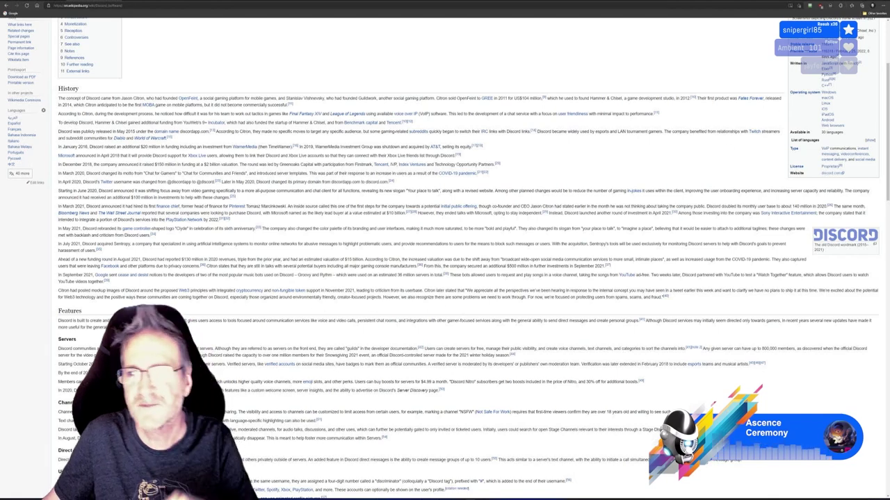
scroll(697, 124, "up", 3)
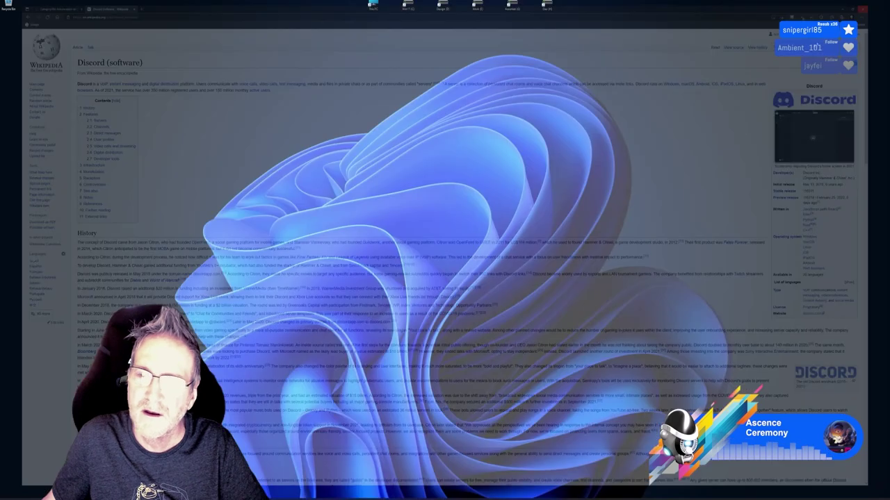
- Hide Wikipedia and load the pasted Annunciation stained-glass Commons category in a browser window
key("super+d")
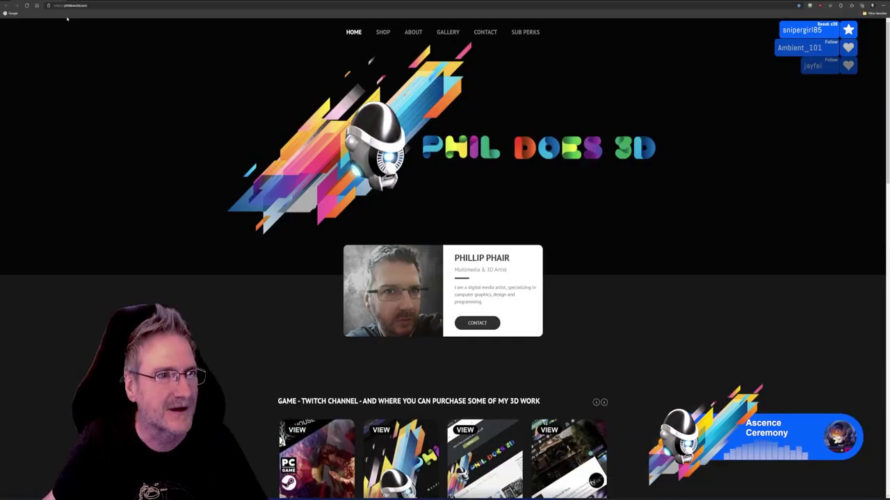
left_click(99, 5)
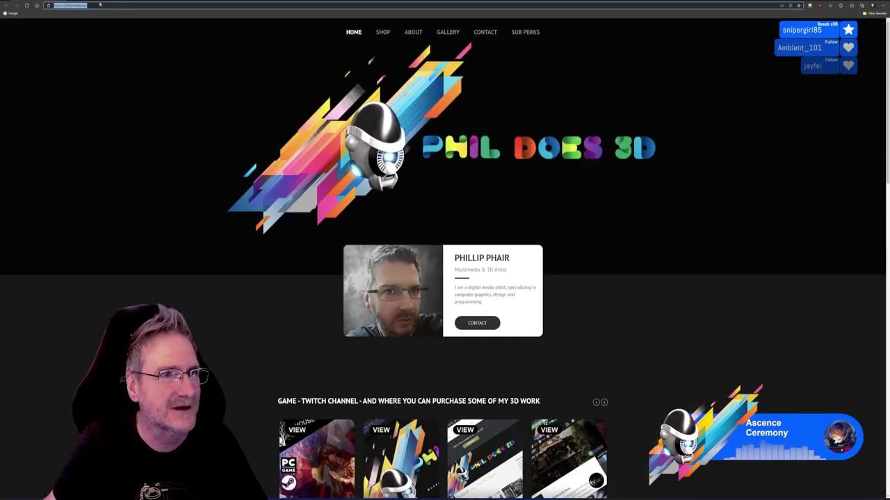
type("https://commons.wikimedia.org/wiki/Category:The_Annunciation_on_stained_glass_windows")
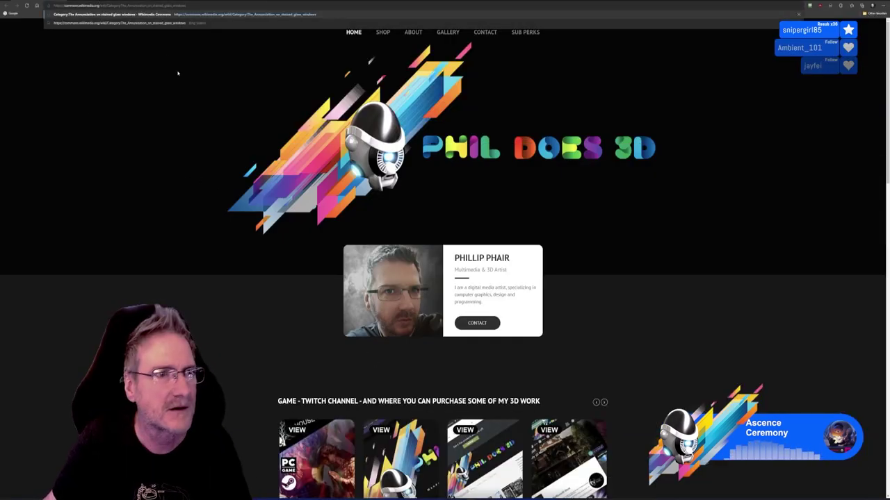
key("Return")
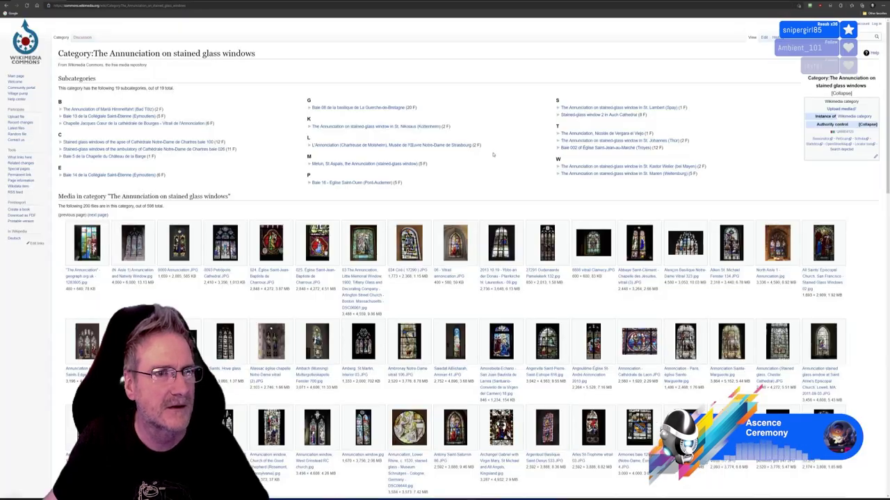
- Scroll through the category's first page of thumbnails
scroll(558, 295, "down", 6)
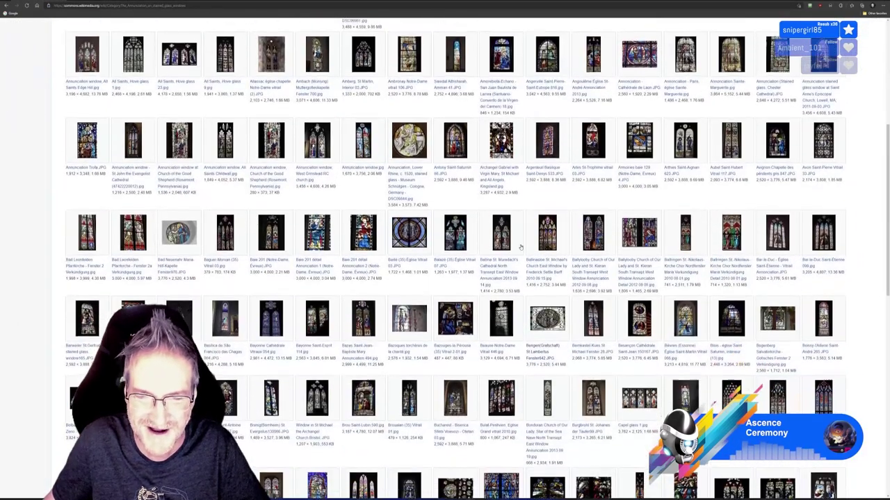
scroll(558, 296, "down", 1)
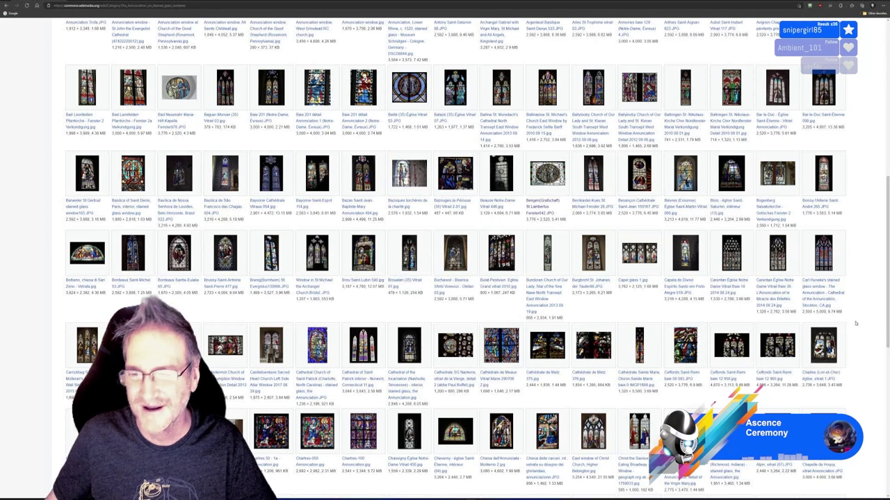
scroll(868, 338, "down", 2)
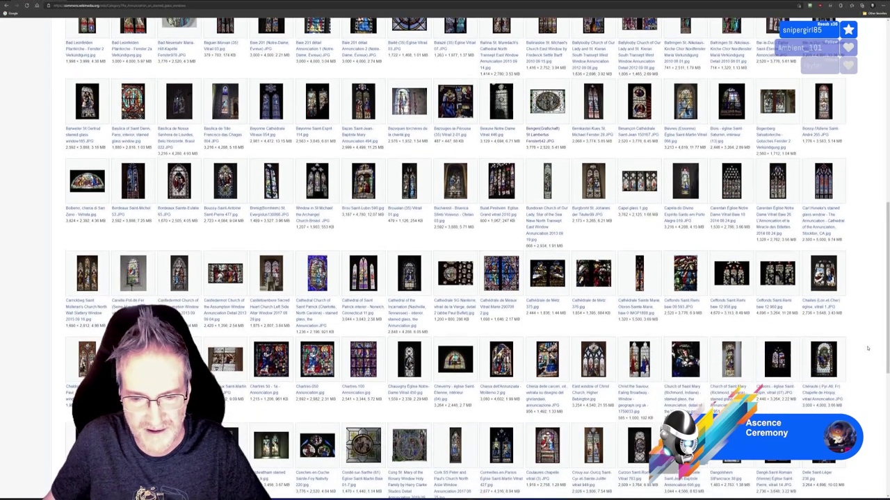
scroll(867, 349, "down", 1)
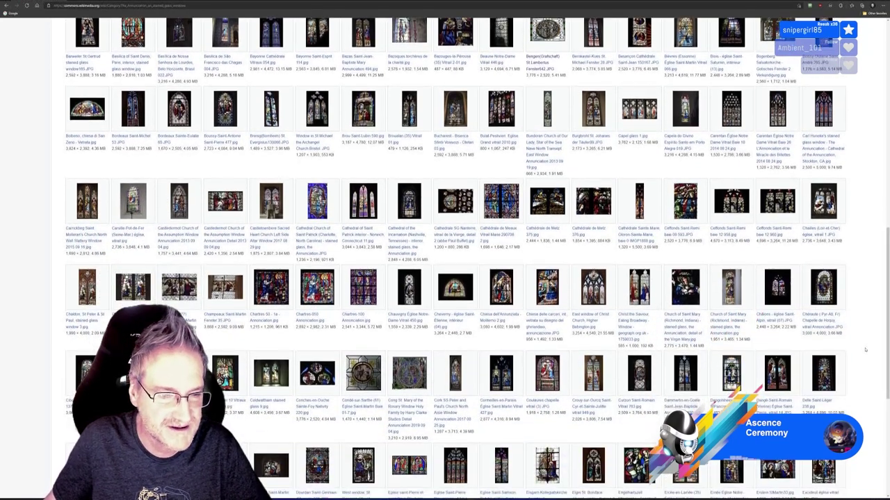
scroll(866, 350, "down", 2)
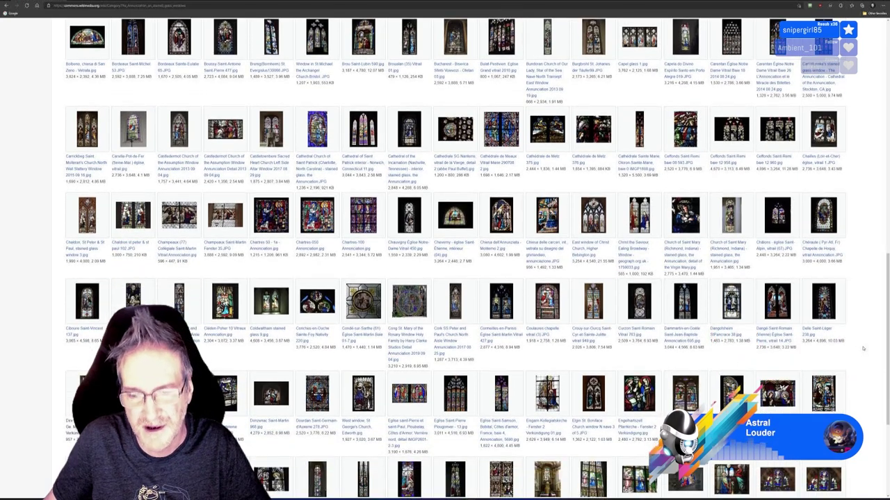
scroll(862, 349, "down", 2)
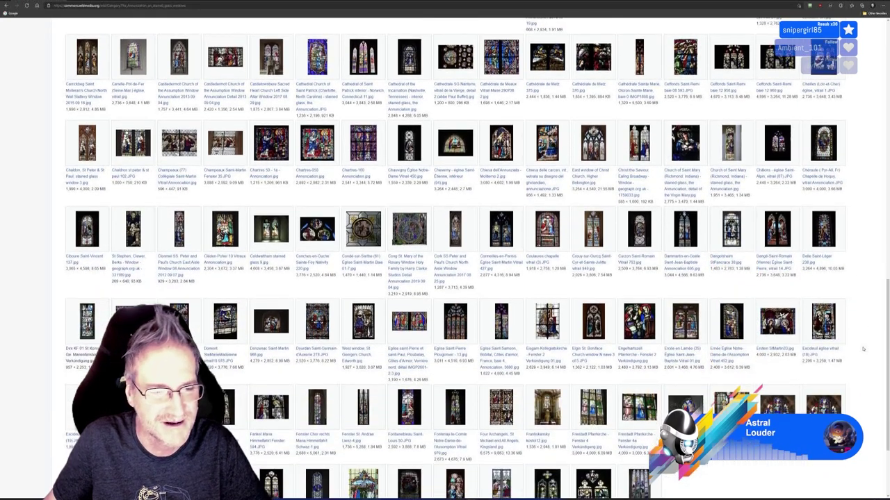
scroll(862, 349, "down", 2)
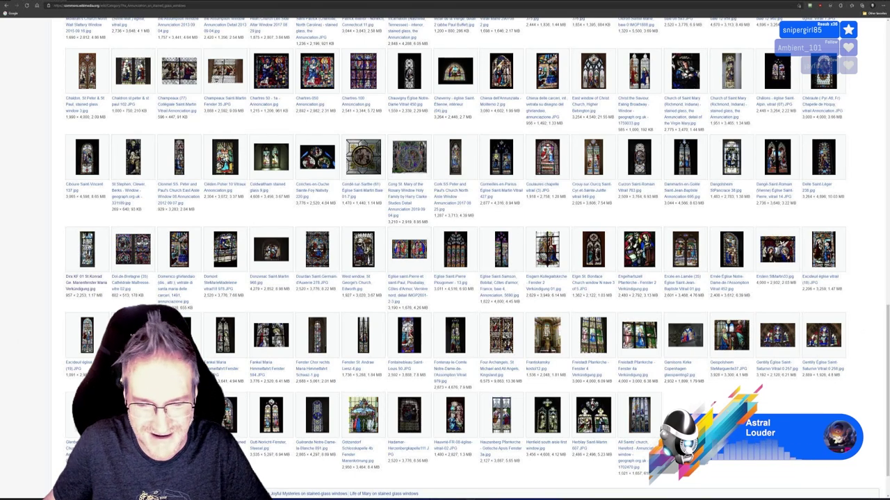
scroll(864, 334, "down", 2)
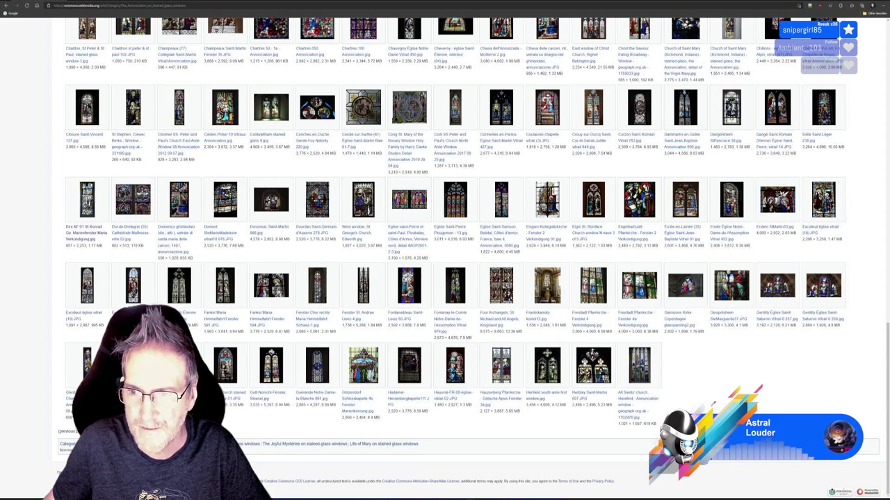
scroll(445, 258, "up", 15)
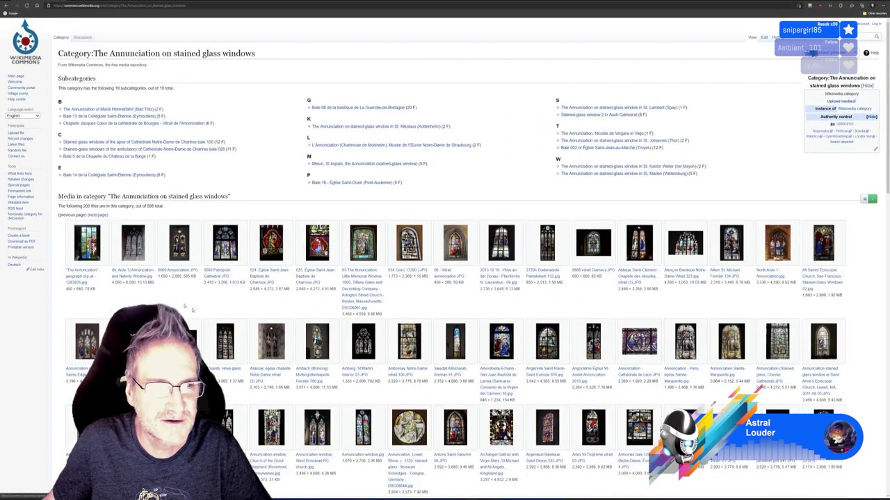
- Go to the next page of the category's images and scroll back to the top
left_click(97, 215)
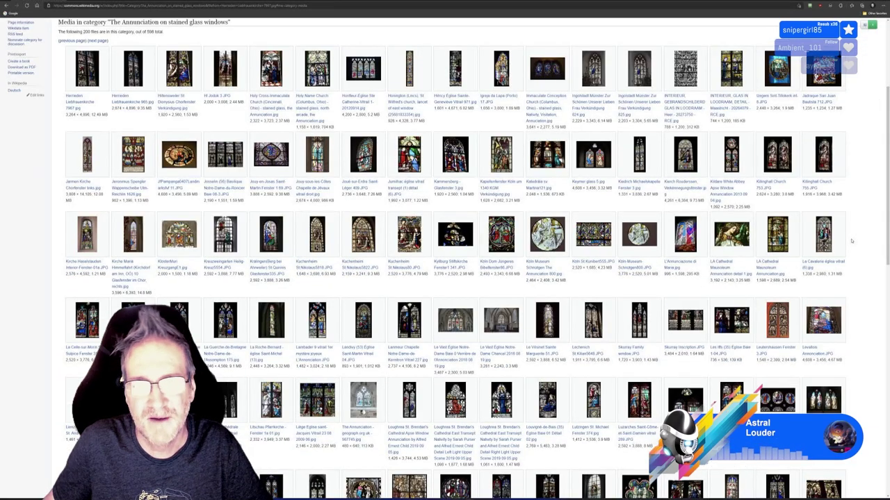
scroll(834, 264, "up", 2)
scroll(834, 264, "up", 1)
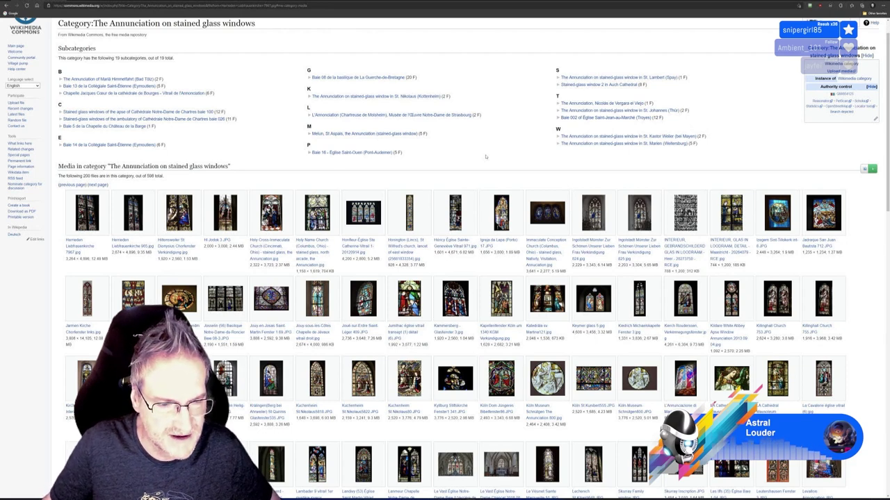
scroll(484, 158, "down", 2)
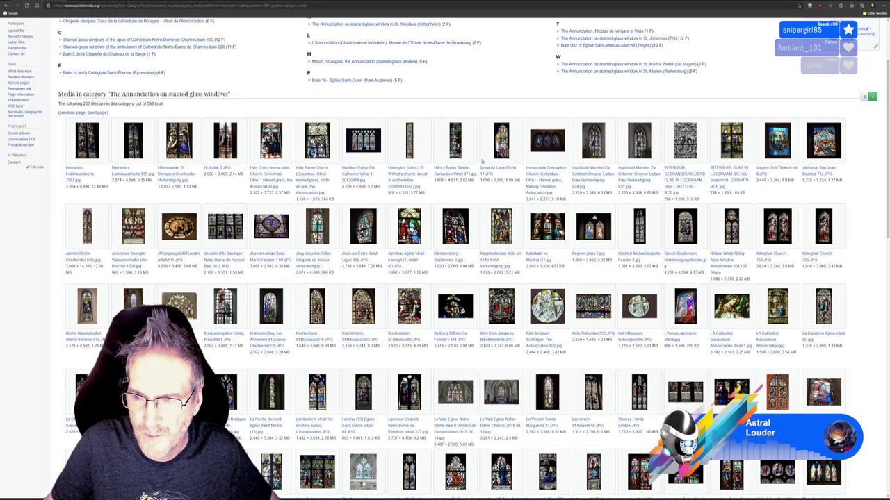
scroll(481, 160, "down", 2)
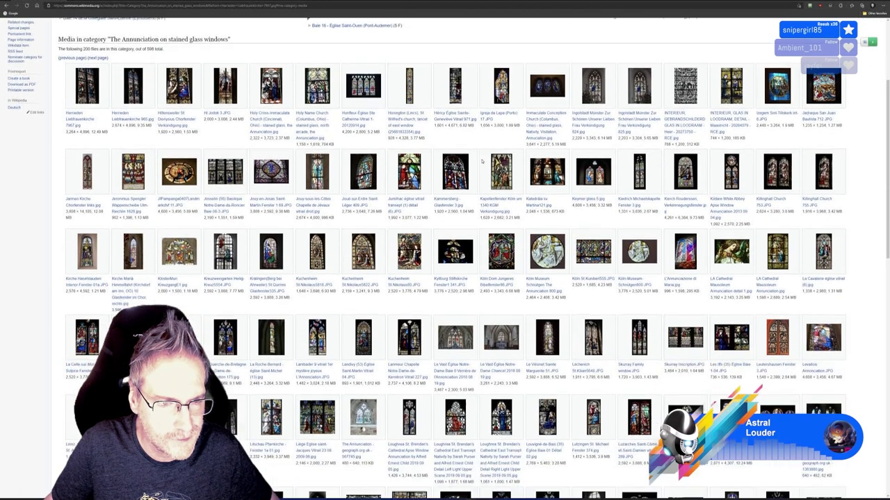
scroll(481, 161, "down", 2)
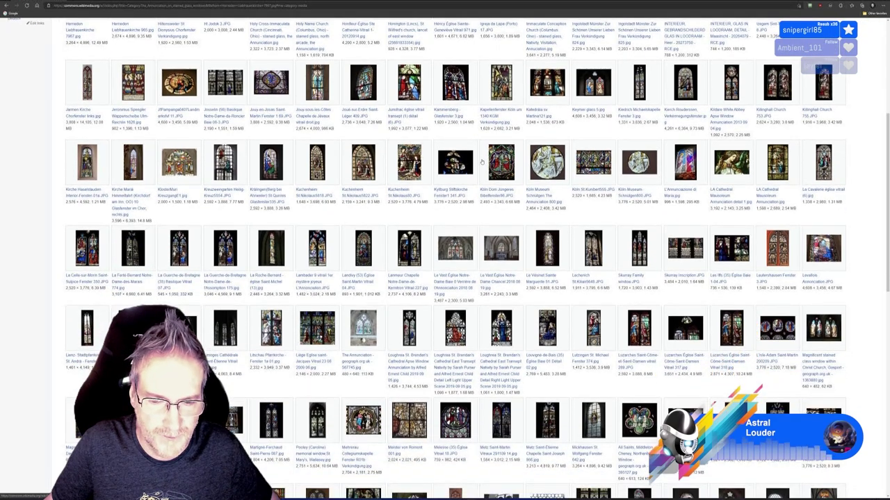
scroll(481, 162, "down", 2)
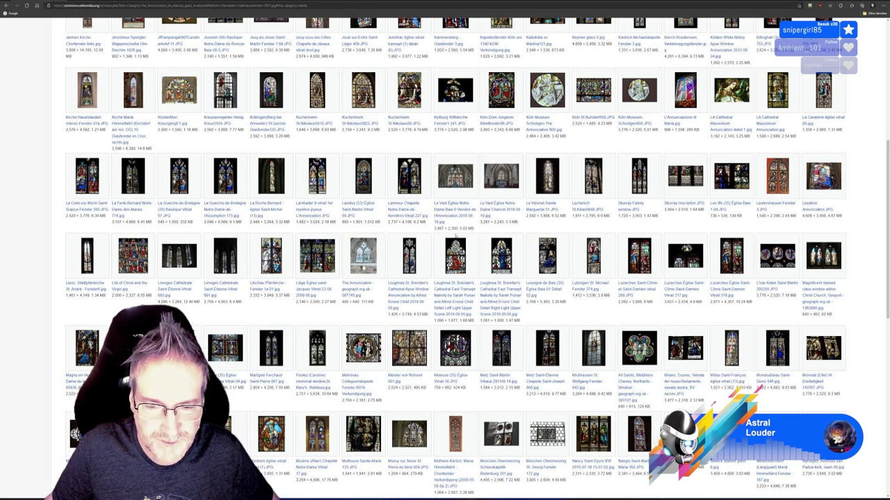
scroll(453, 236, "down", 1)
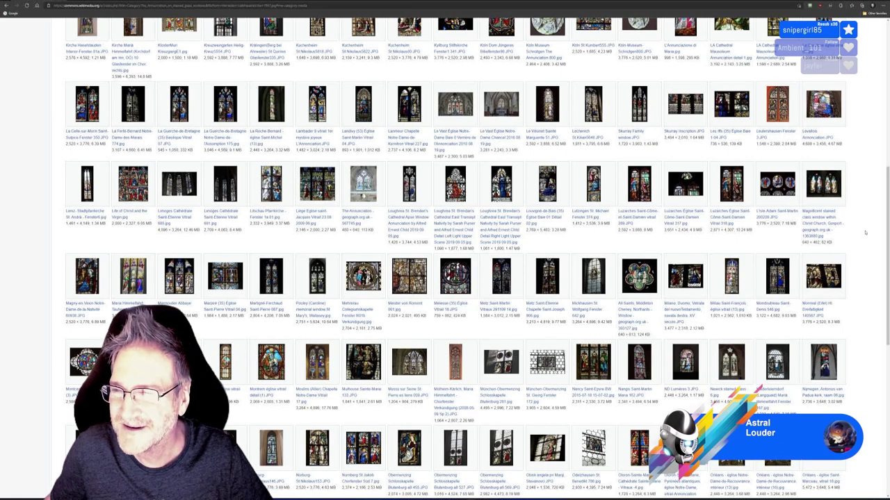
- Preview the Christ Church, Gosport window, return to the category, and open the Köln Dom Bibelfenster image
left_click(824, 185)
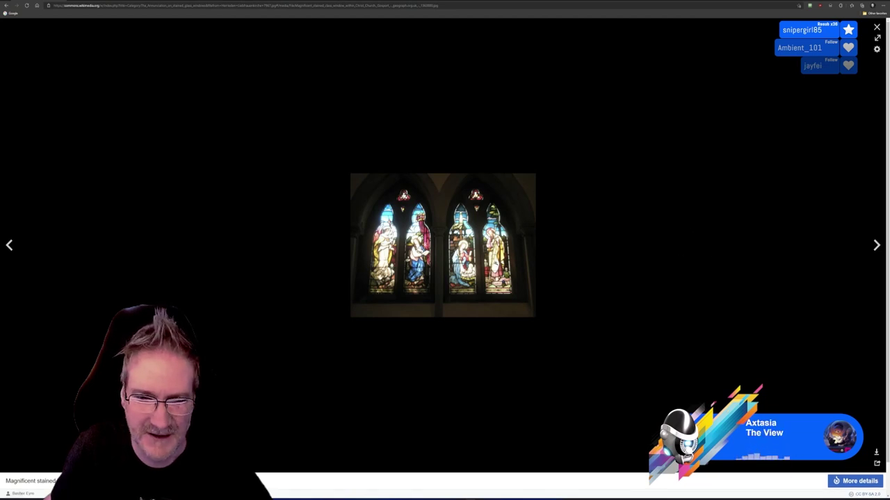
left_click(876, 463)
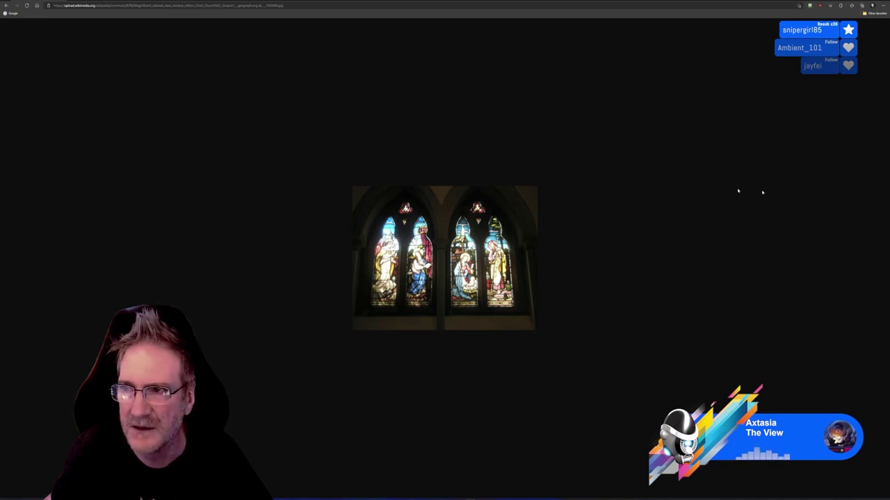
left_click(6, 6)
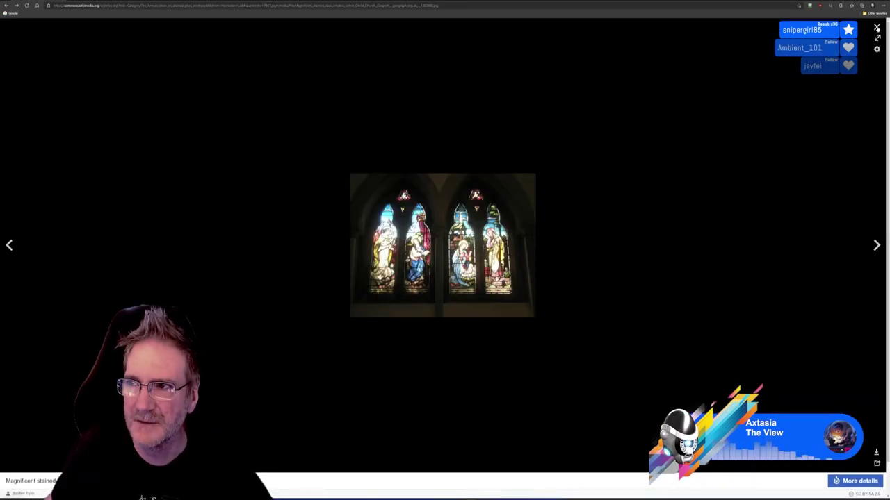
left_click(6, 6)
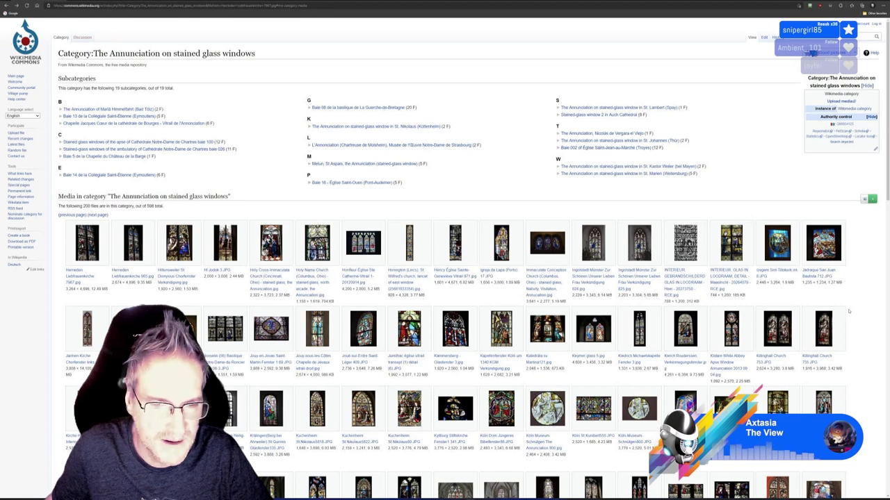
scroll(848, 311, "down", 1)
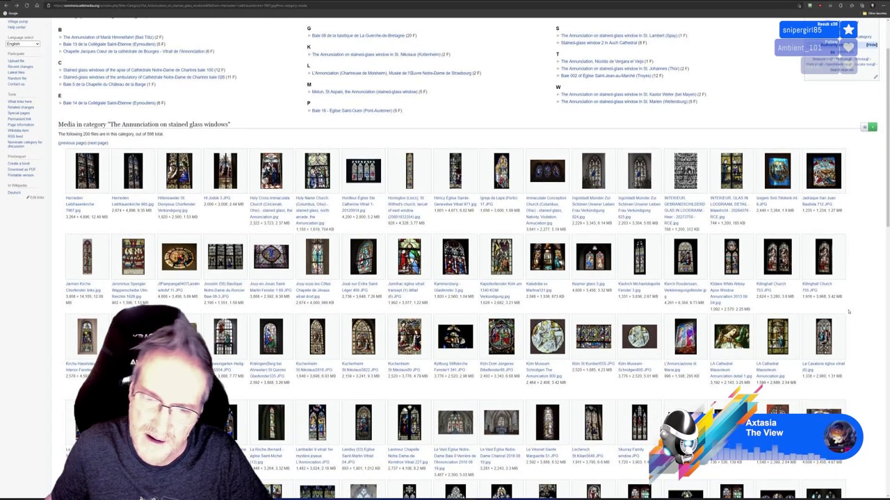
left_click(513, 335)
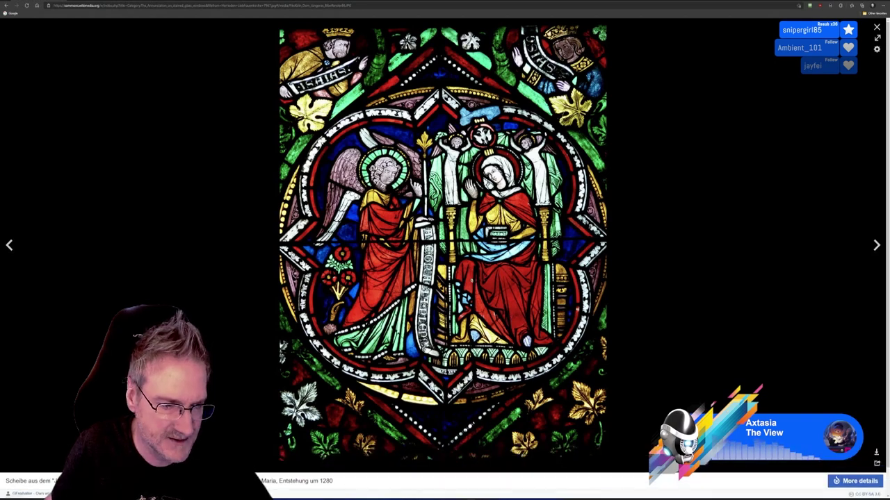
- Save the Köln Dom Annunciation image to Downloads and confirm it there in File Explorer
right_click(449, 229)
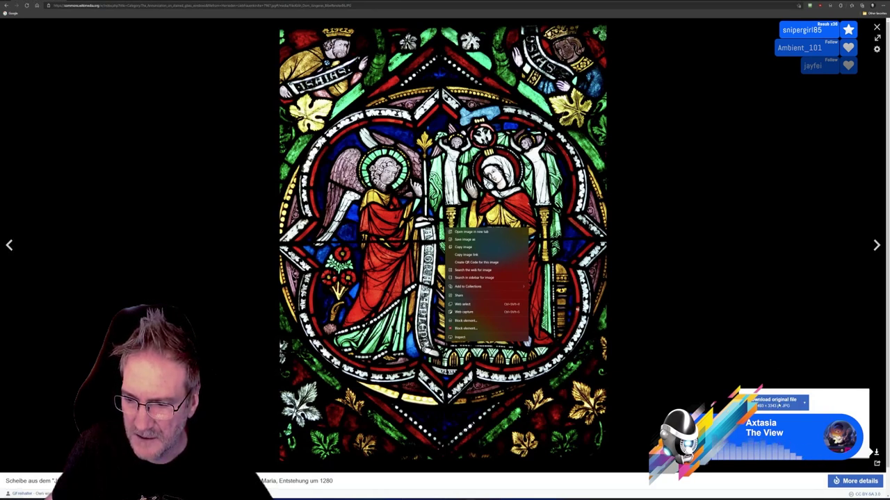
left_click(777, 400)
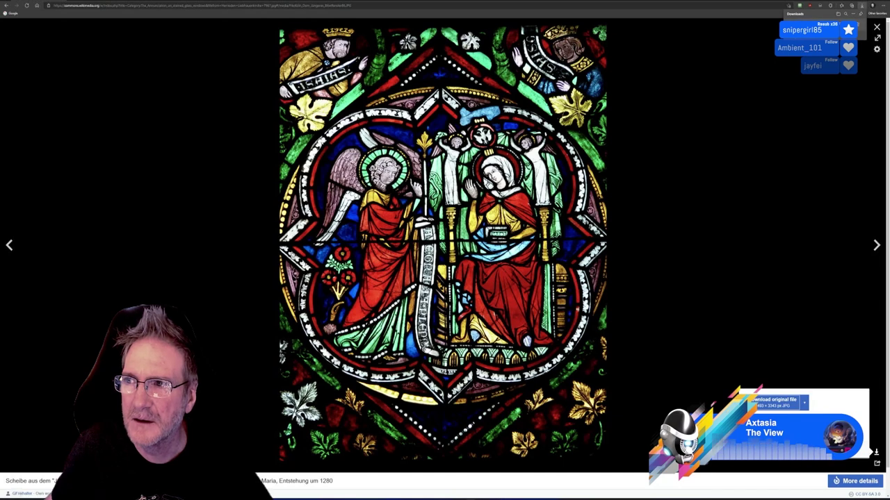
key("alt+Tab")
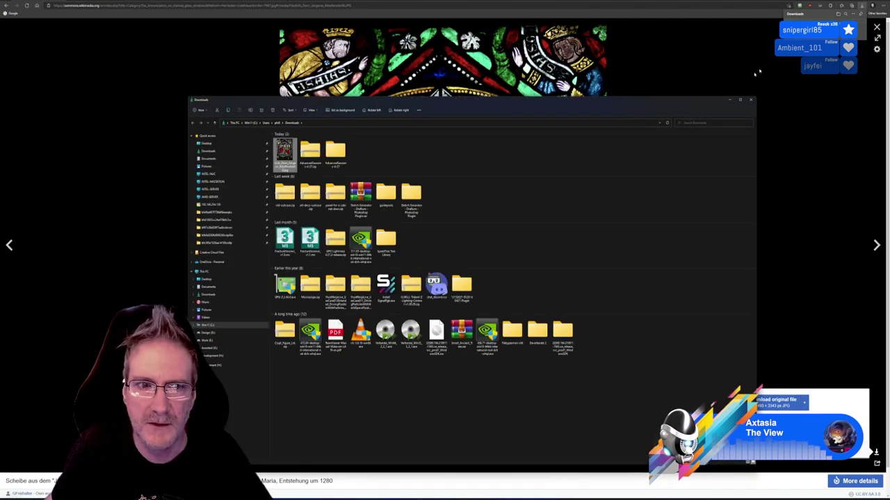
left_click(729, 100)
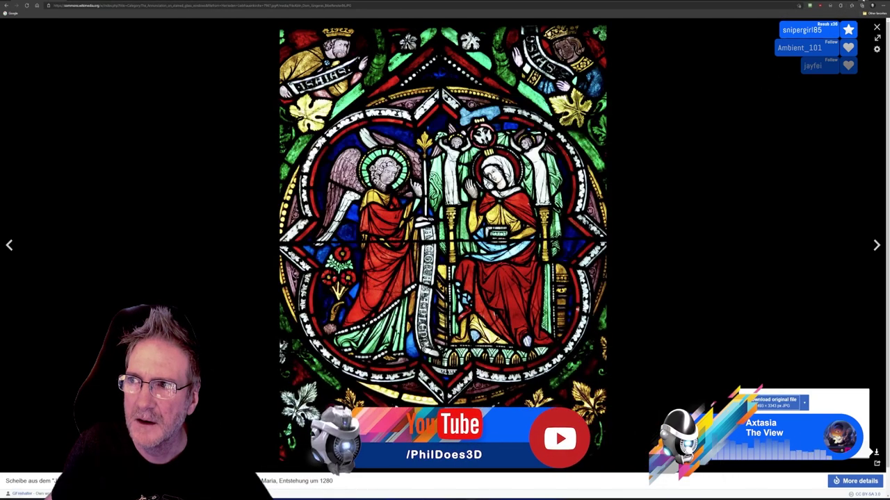
- Launch Adobe Photoshop from the Start menu
key("super+d")
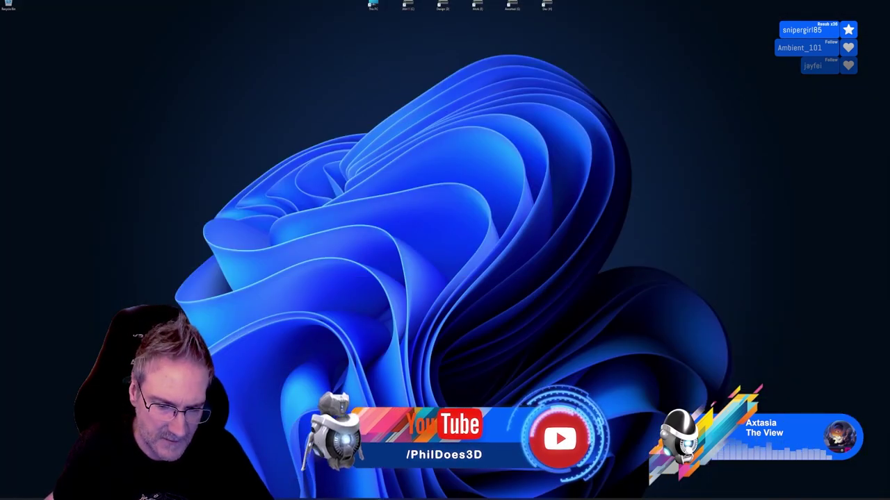
key("super")
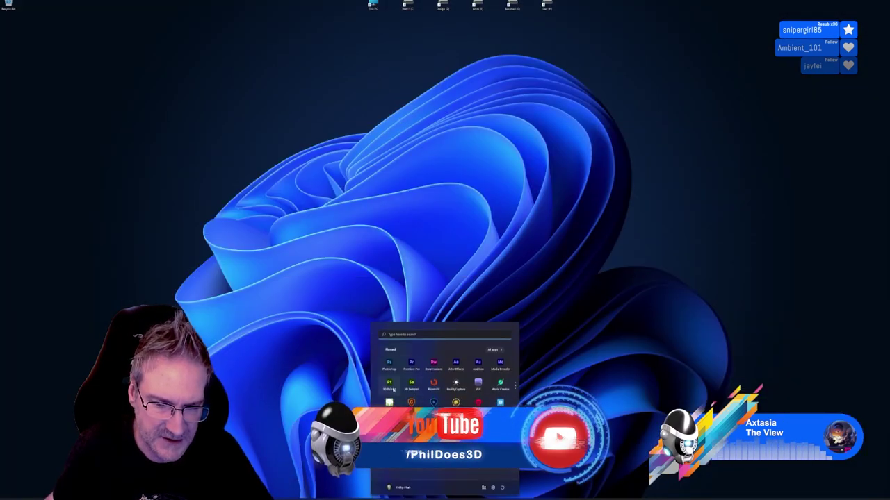
left_click(389, 364)
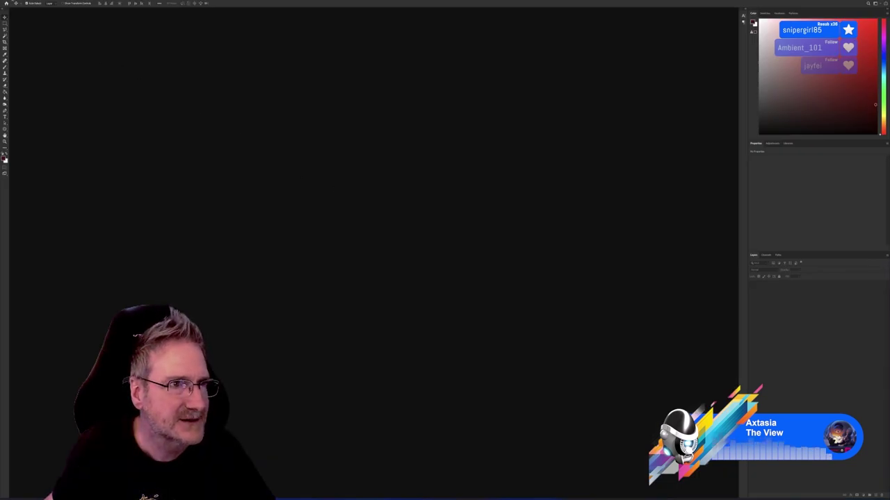
- Open the downloaded stained-glass JPG from the Downloads folder
left_click(14, 2)
left_click(35, 16)
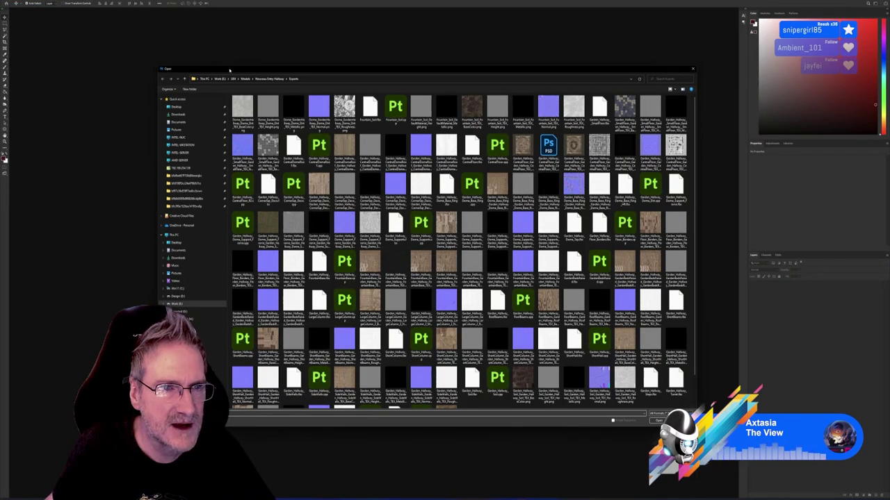
left_click(178, 115)
double_click(241, 114)
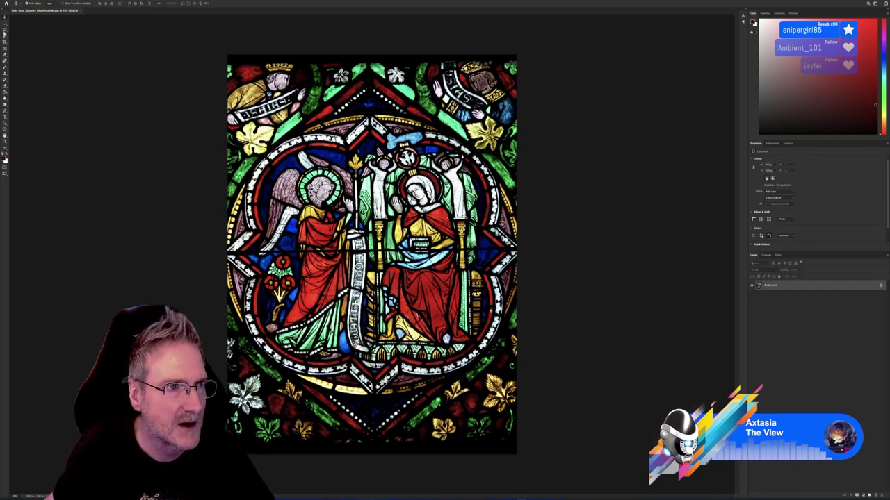
- Copy a horizontal band to a new layer, place it over the middle seam, and flatten the image
key("m")
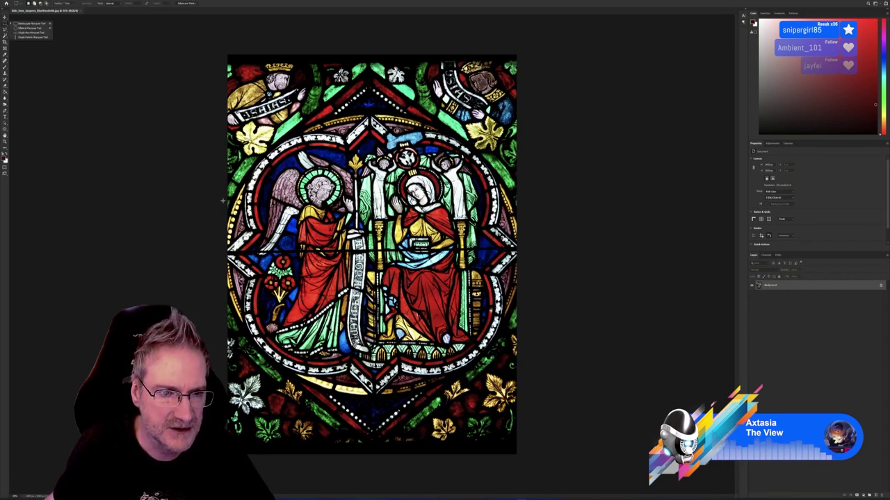
left_click_drag(223, 200, 574, 254)
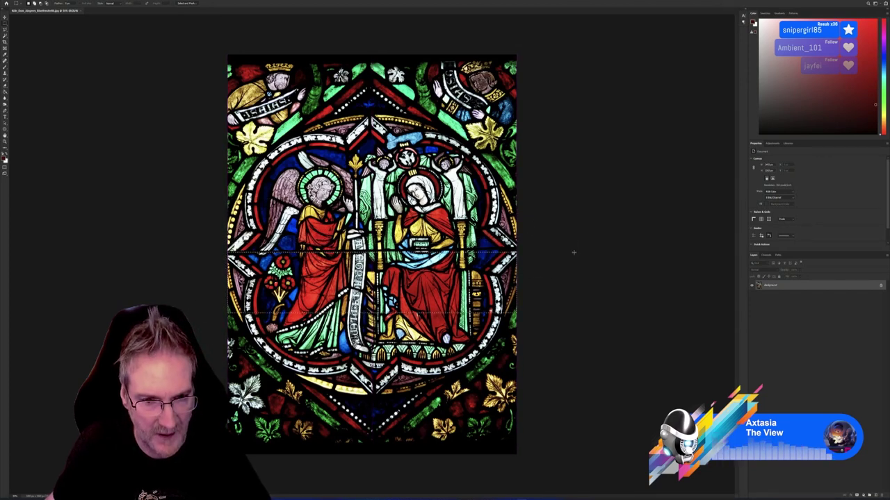
key("ctrl+j")
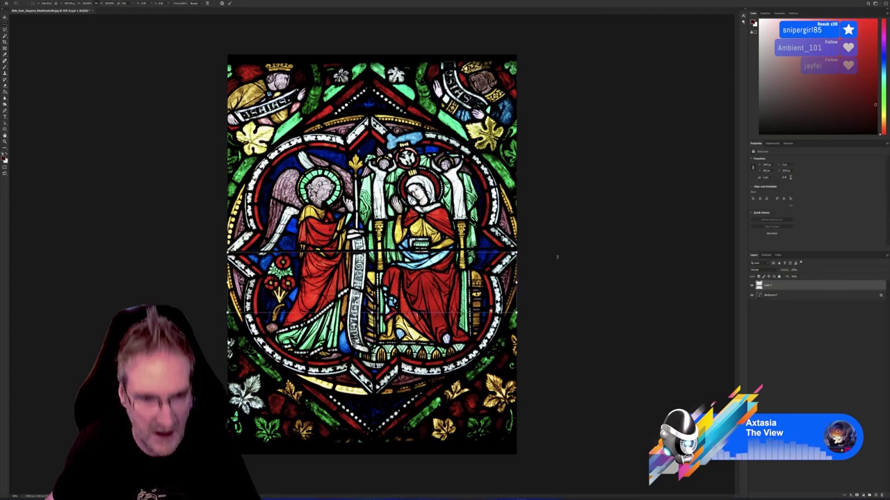
key("v")
left_click_drag(389, 271, 379, 240)
key("m")
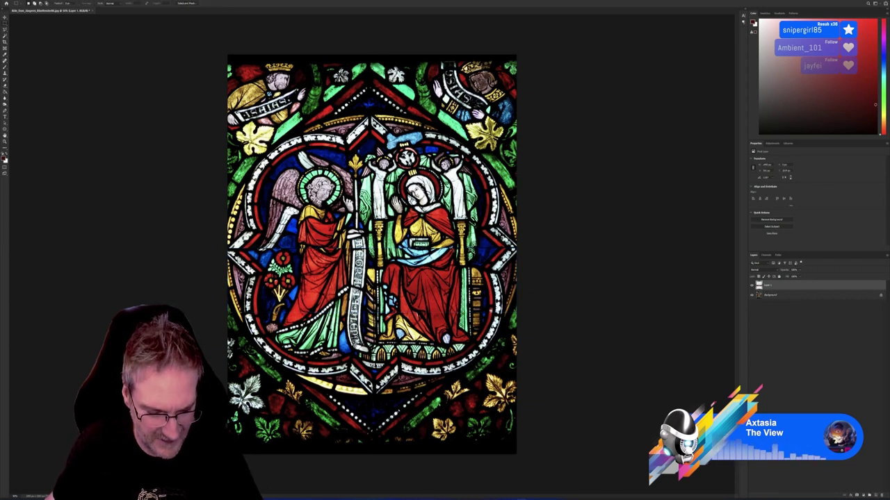
key("ctrl+t")
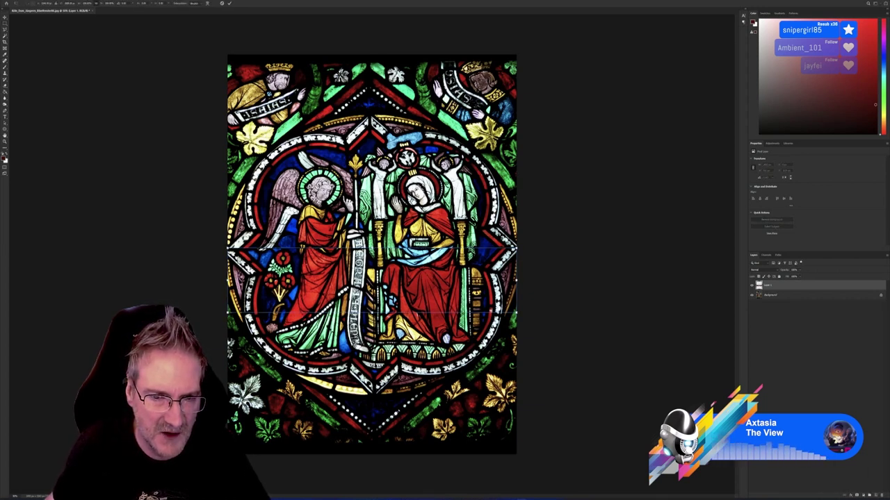
left_click_drag(384, 239, 384, 240)
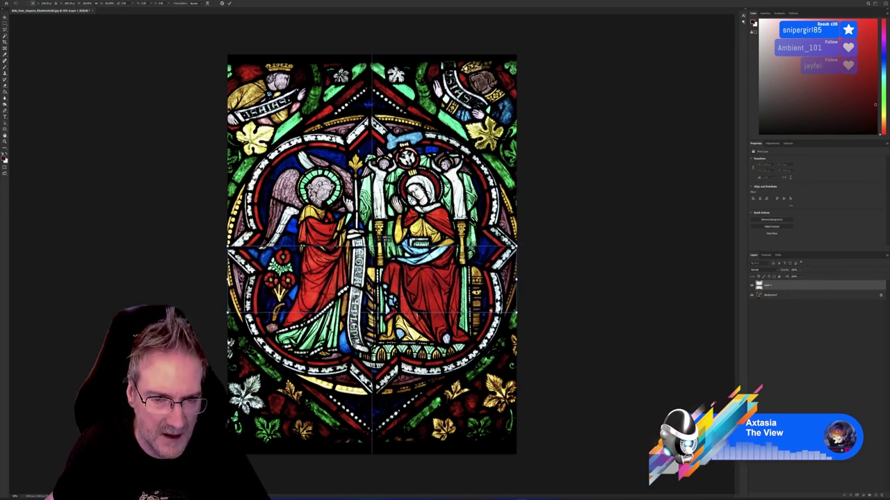
key("Return")
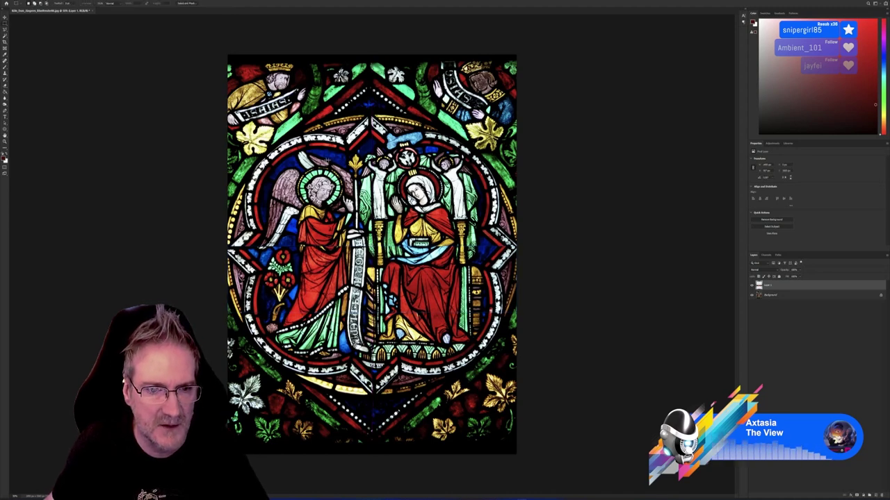
right_click(770, 285)
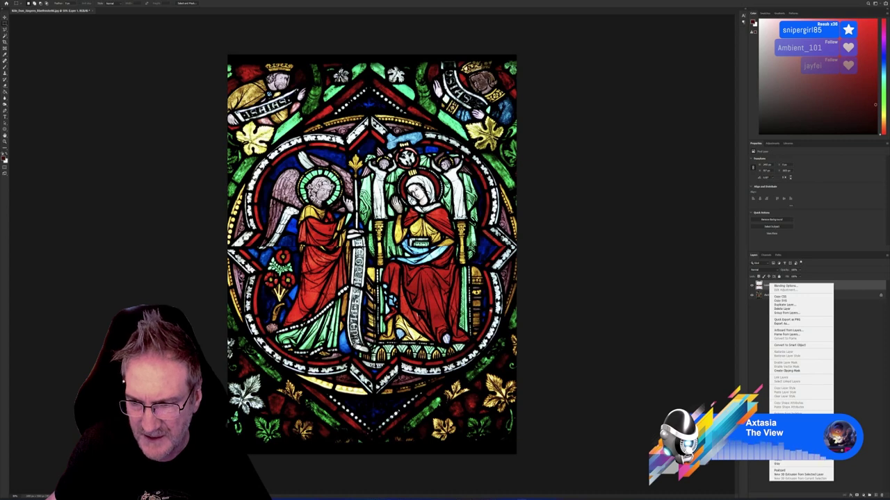
left_click(789, 421)
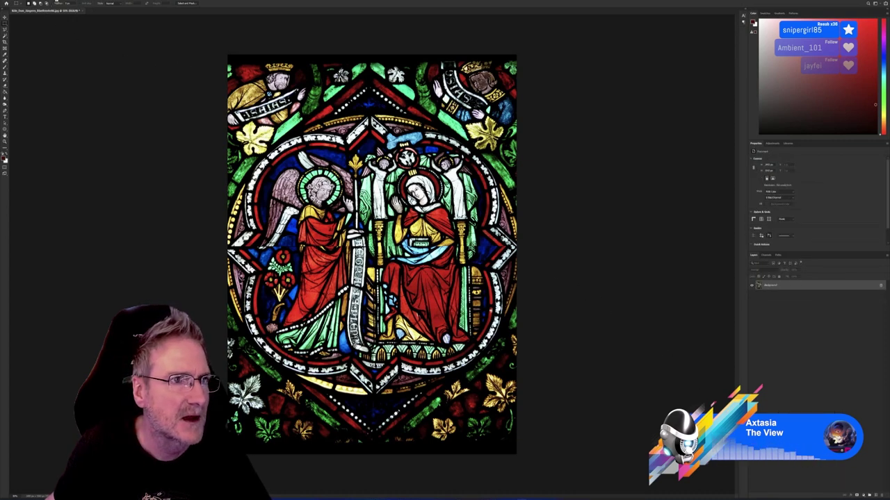
- Apply a large-radius Gaussian Blur to the window image, then zoom out to view it
left_click(64, 3)
mouse_move(91, 57)
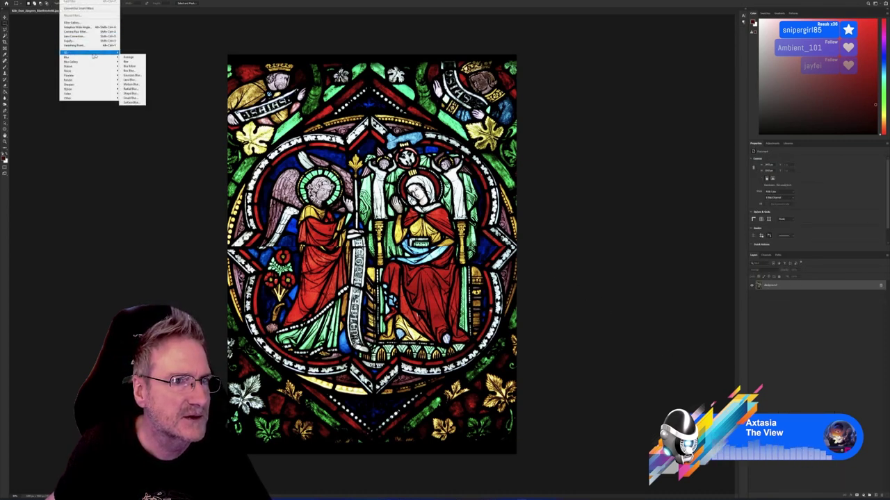
left_click(131, 75)
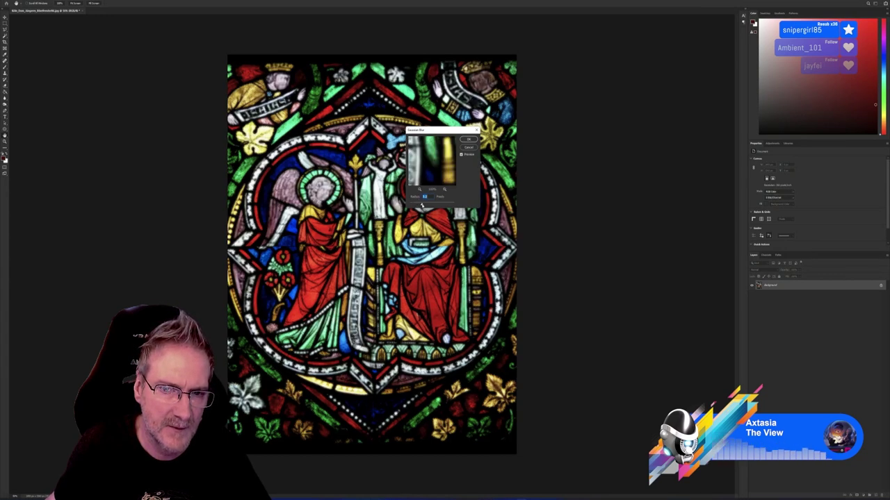
left_click_drag(416, 204, 431, 205)
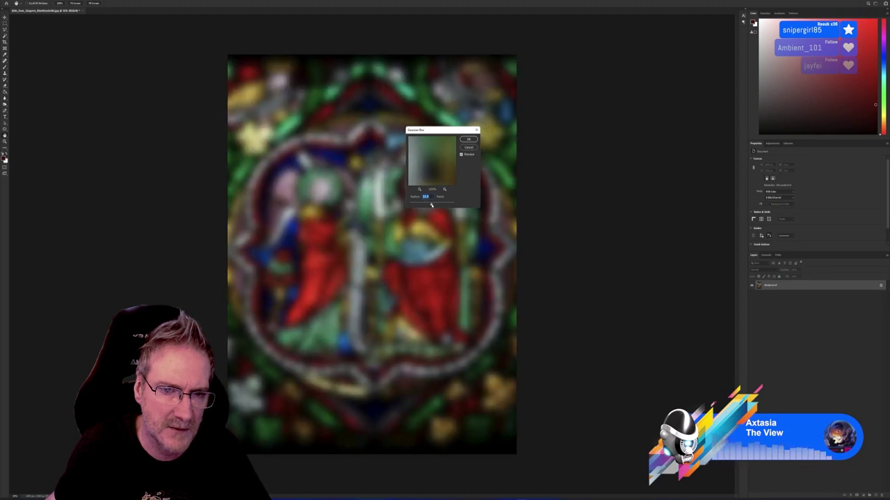
left_click(468, 140)
key("ctrl+minus")
key("ctrl+minus")
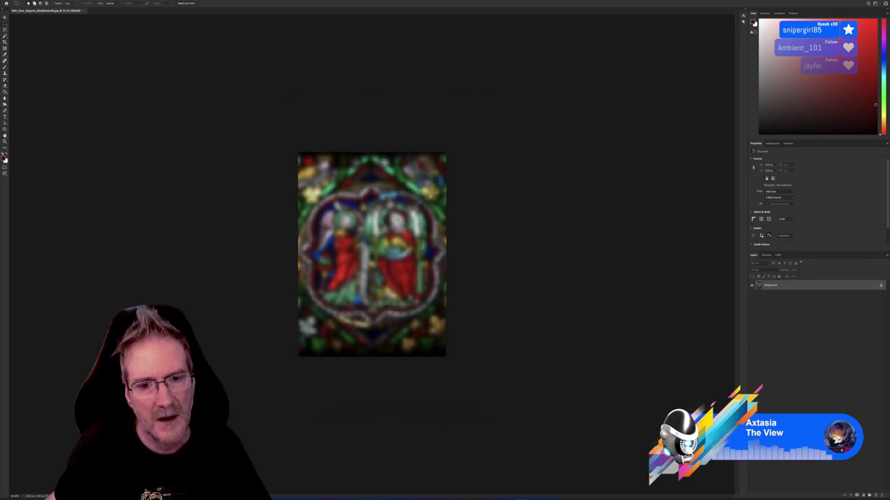
- Add a Hue/Saturation adjustment layer with Hue shifted left, turning the reds blue and violet
key("ctrl+minus")
key("ctrl+plus")
key("ctrl+plus")
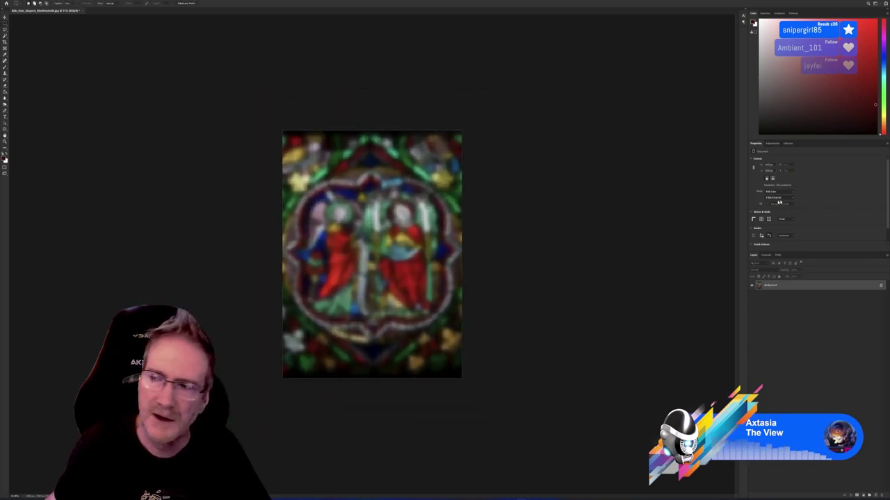
left_click(772, 144)
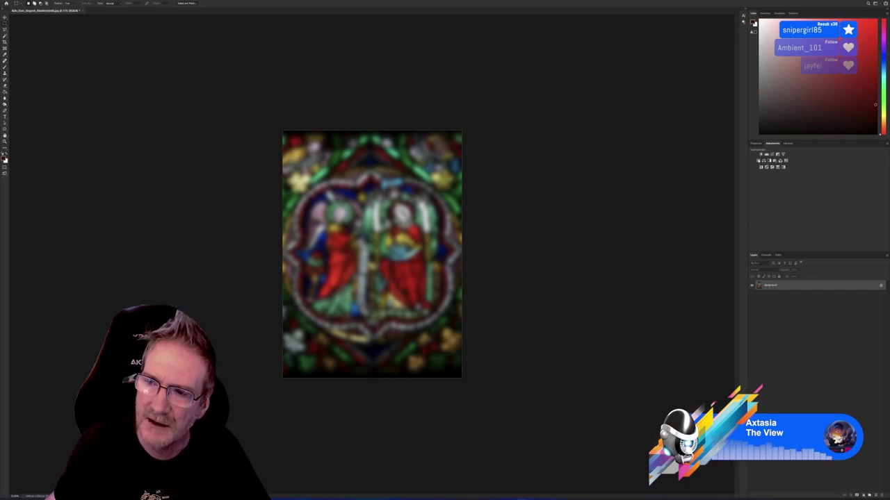
left_click(763, 161)
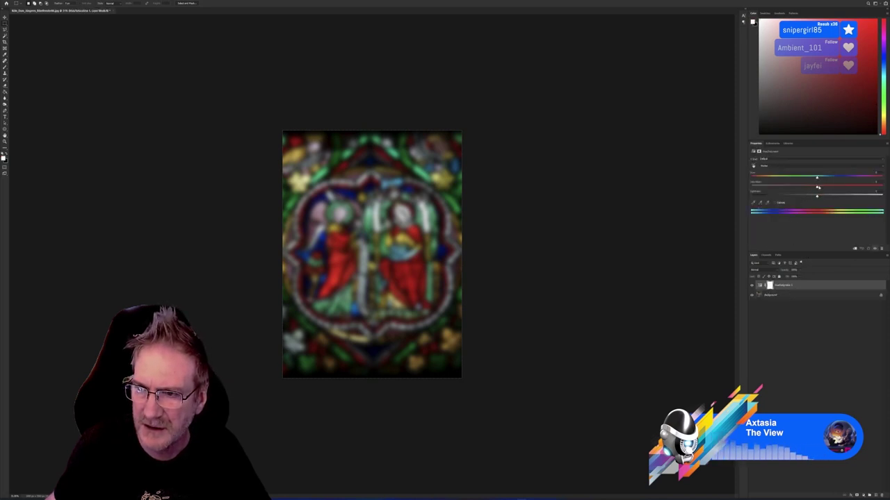
left_click_drag(817, 179, 768, 189)
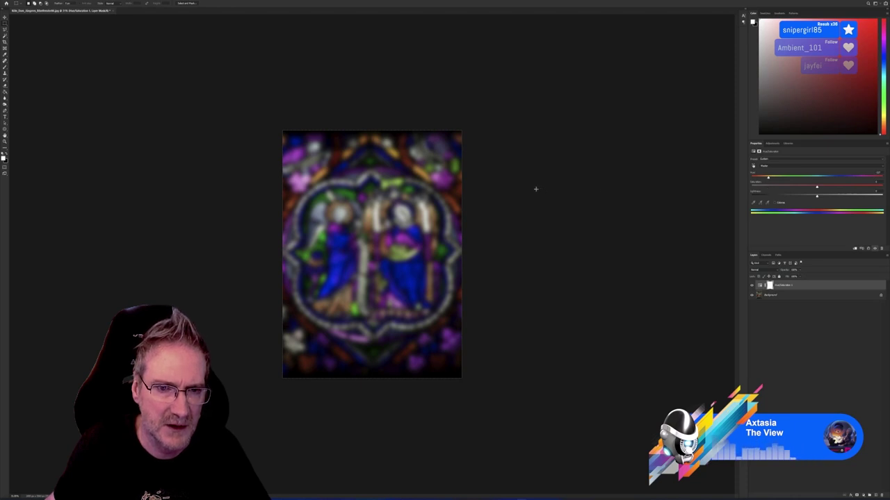
- Apply the Sharpen and Sharpen Edges filters to the adjustment layer
left_click(69, 1)
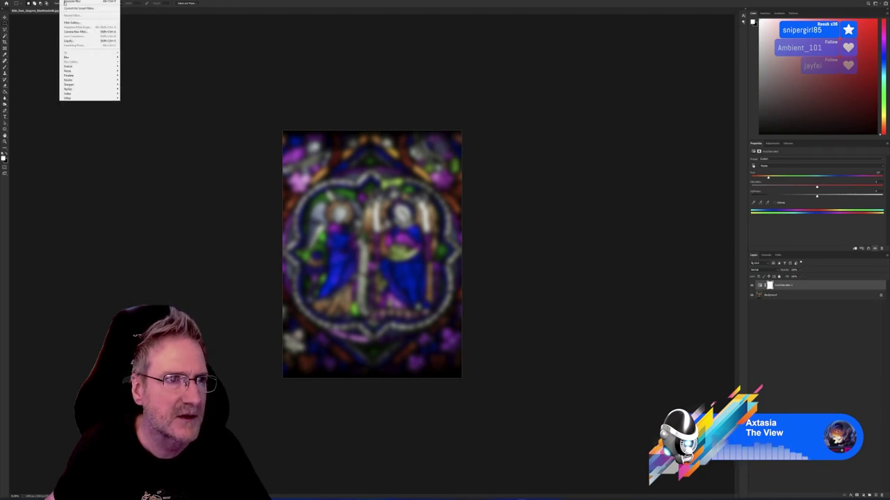
mouse_move(91, 84)
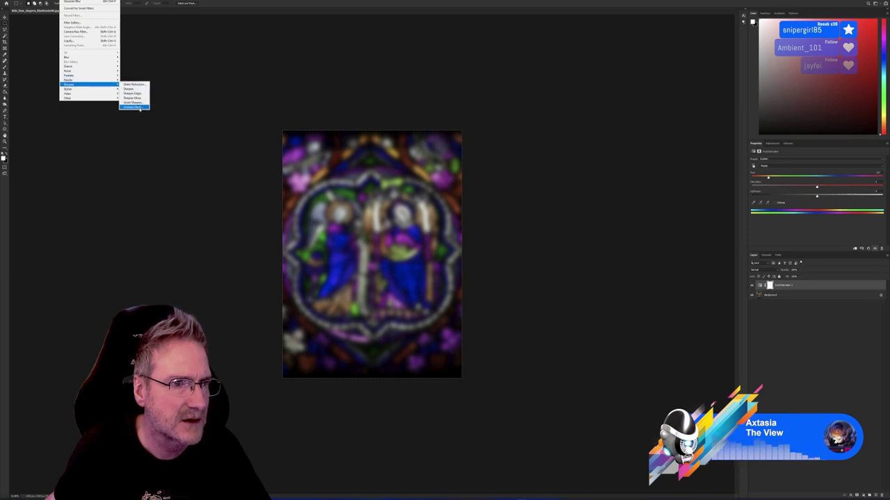
left_click(134, 89)
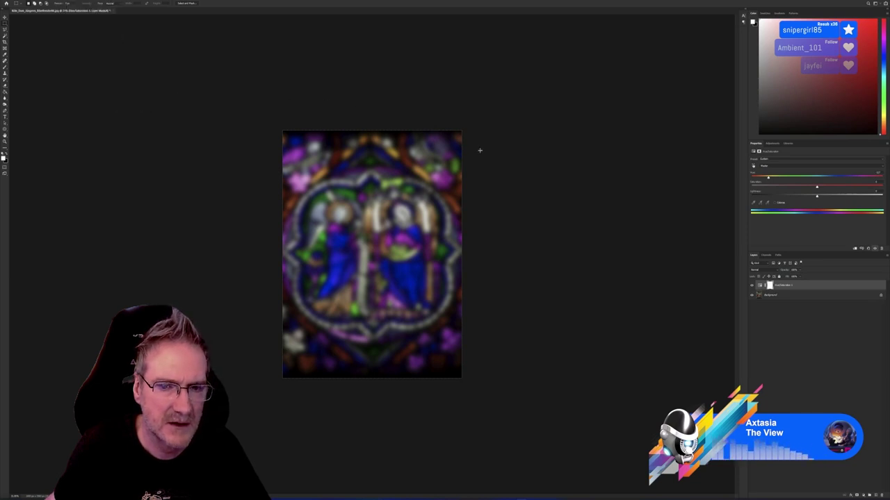
left_click(66, 1)
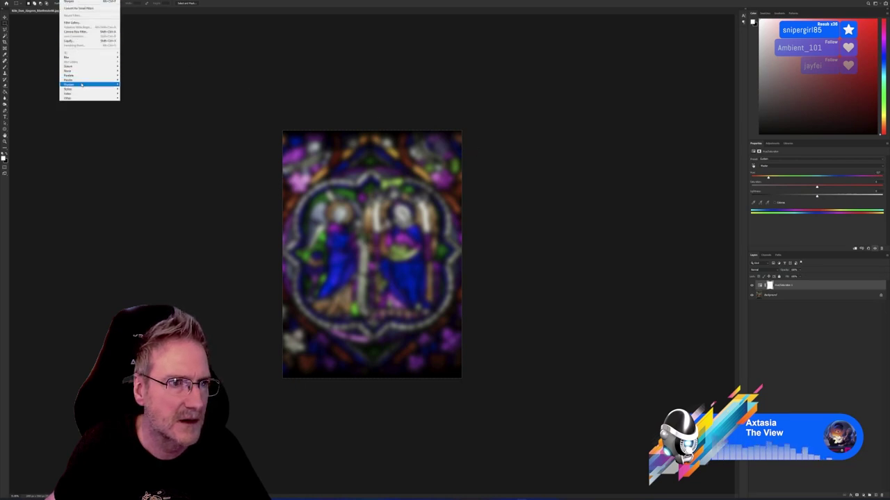
mouse_move(87, 84)
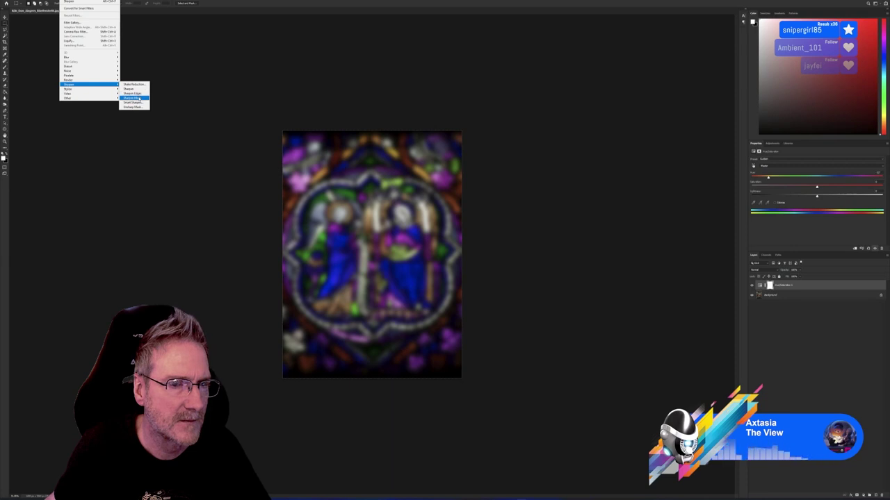
left_click(136, 93)
- Apply Smart Sharpen with a raised Amount
left_click(66, 2)
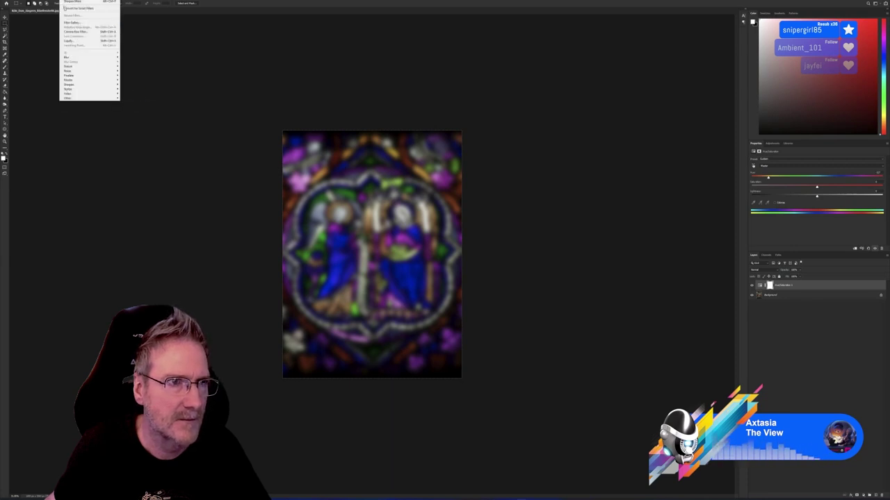
mouse_move(83, 84)
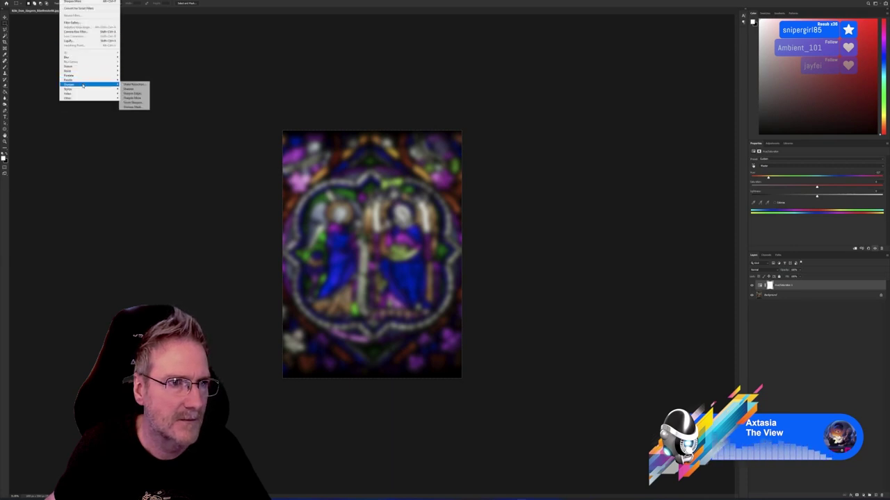
left_click(134, 102)
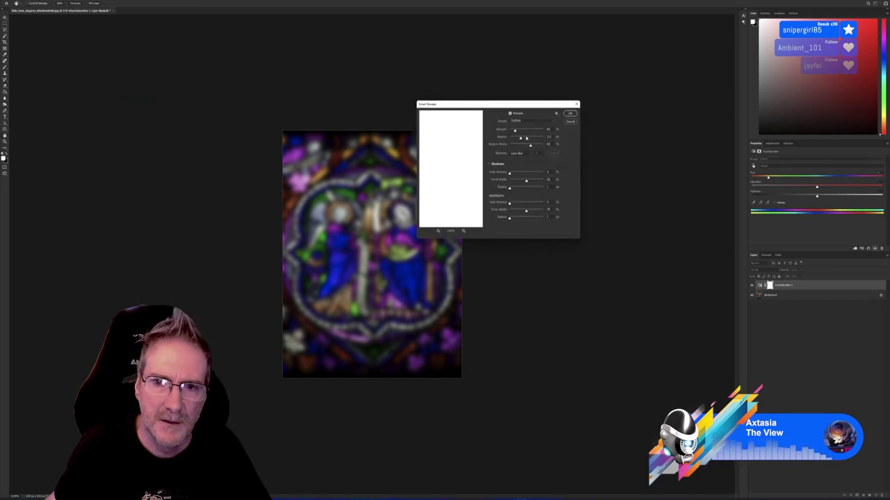
mouse_move(515, 131)
left_mouse_down()
mouse_move(537, 136)
mouse_move(509, 138)
mouse_move(513, 146)
left_mouse_up()
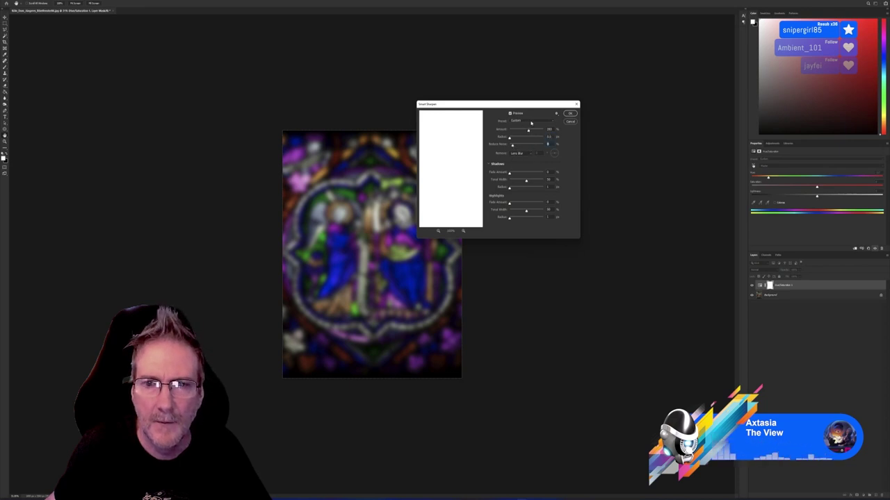
left_click_drag(539, 132, 541, 132)
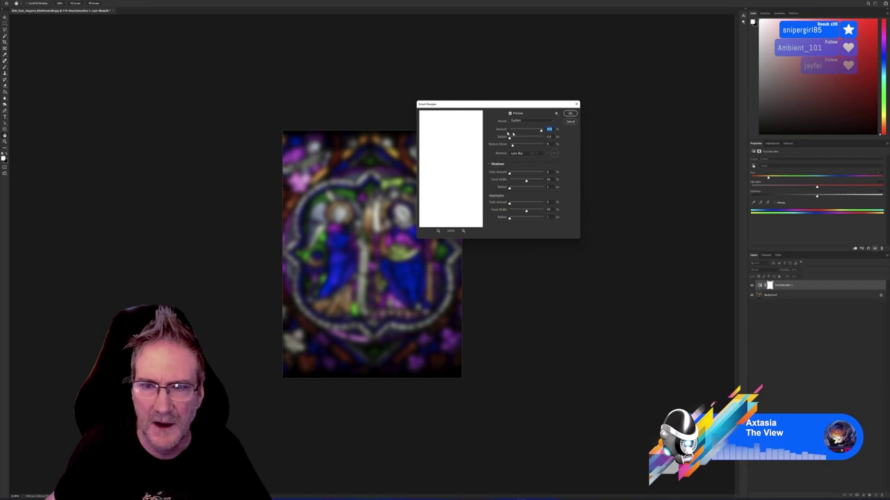
left_click(570, 113)
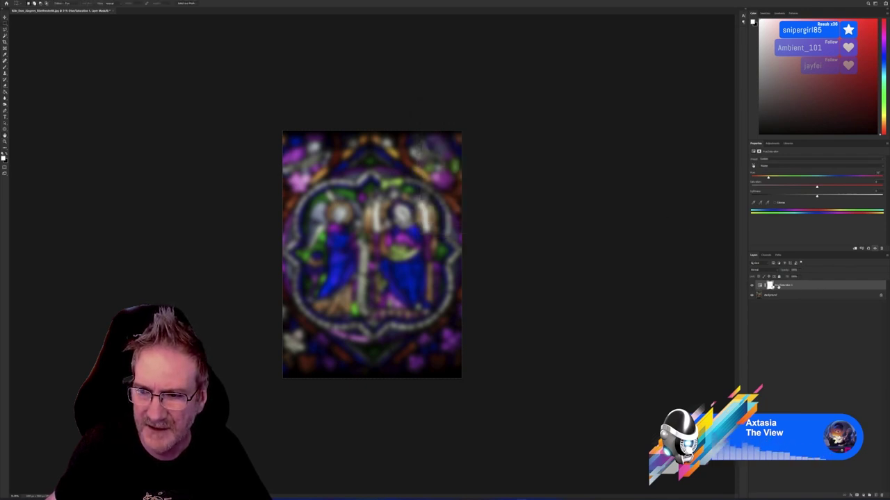
- On the Background layer, set Smart Sharpen to a larger radius and reduced shadows tonal width
left_click(775, 296)
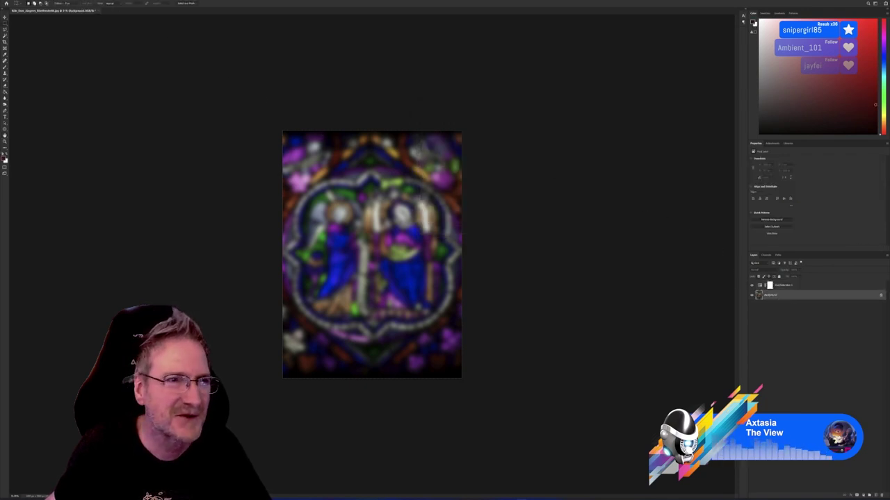
left_click(70, 0)
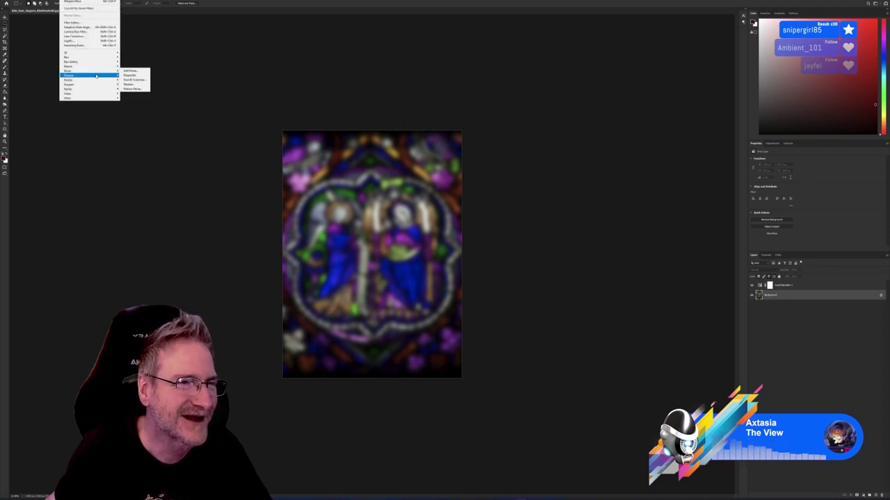
mouse_move(99, 83)
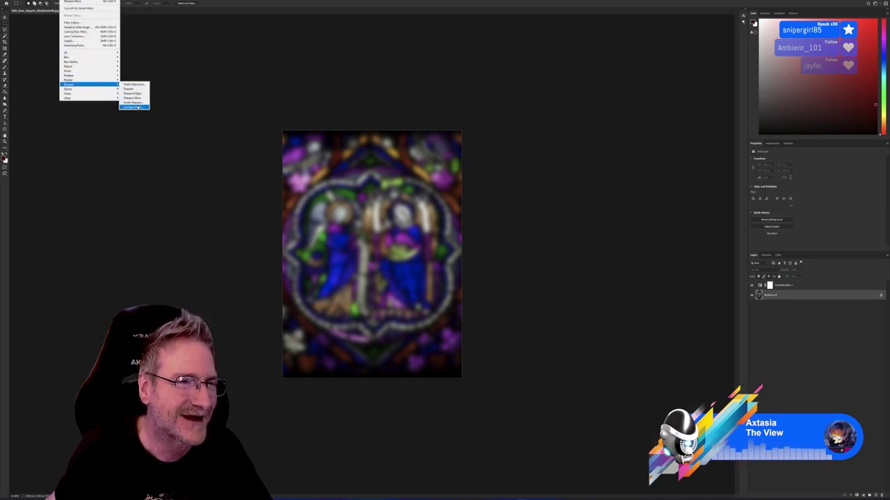
left_click(132, 102)
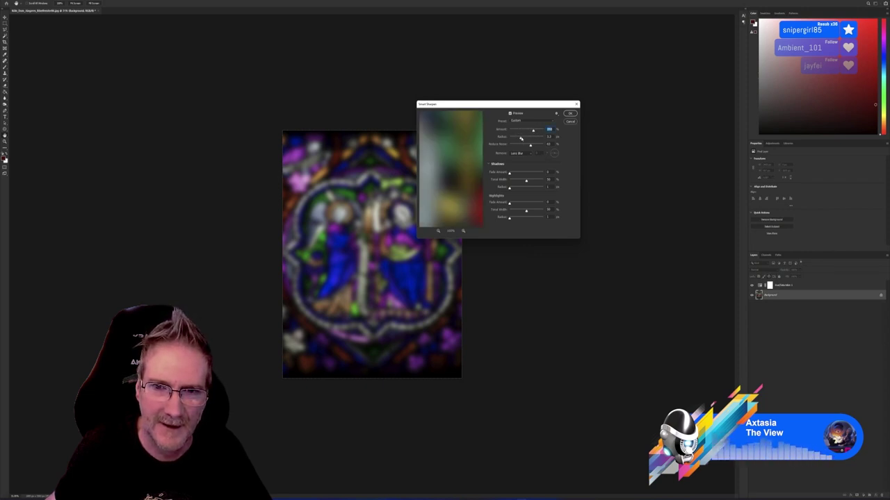
mouse_move(521, 139)
left_mouse_down()
mouse_move(510, 138)
mouse_move(546, 138)
mouse_move(538, 139)
left_mouse_up()
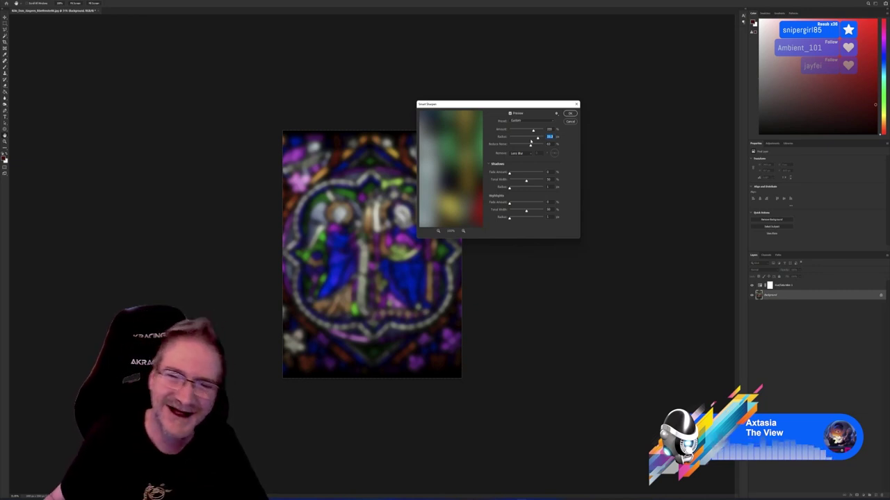
left_click_drag(537, 139, 537, 139)
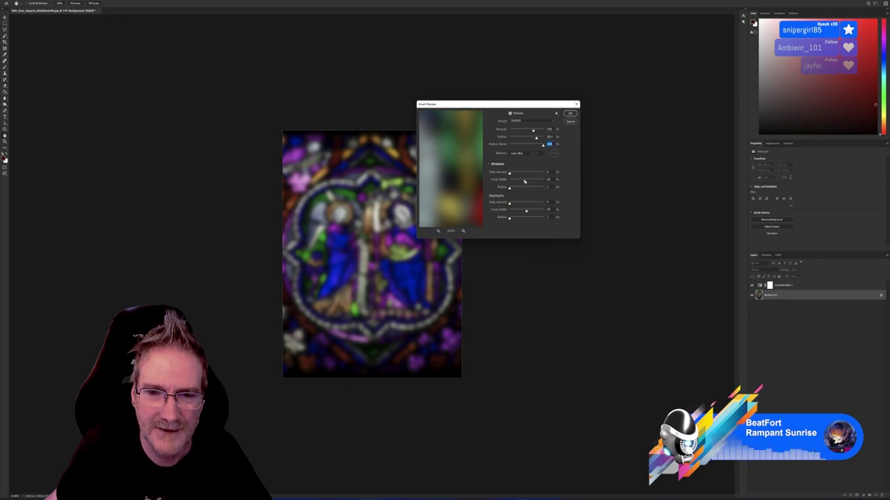
left_click_drag(525, 182, 516, 182)
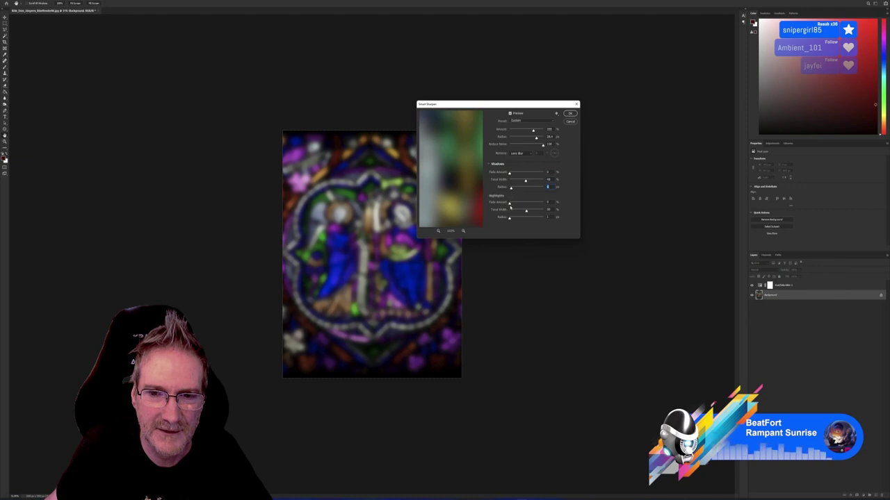
- Apply the Smart Sharpen, then resize the image to 1024 × 1024 pixels
left_click(569, 113)
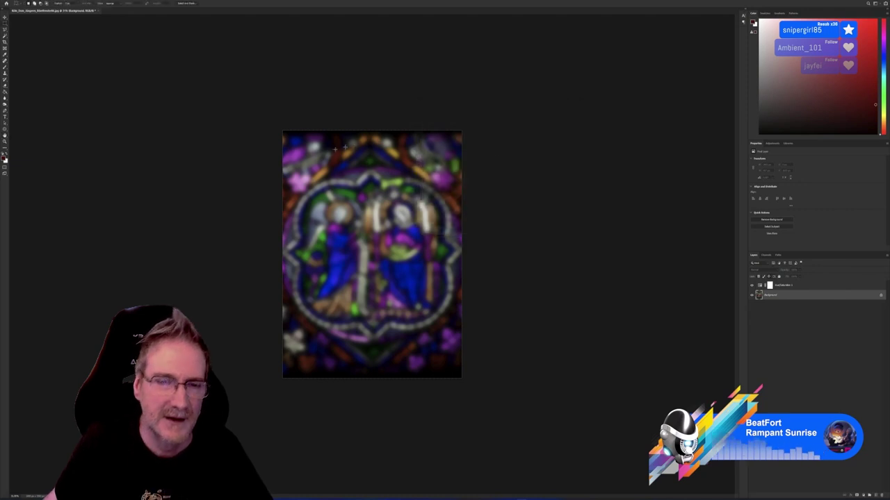
left_click(28, 3)
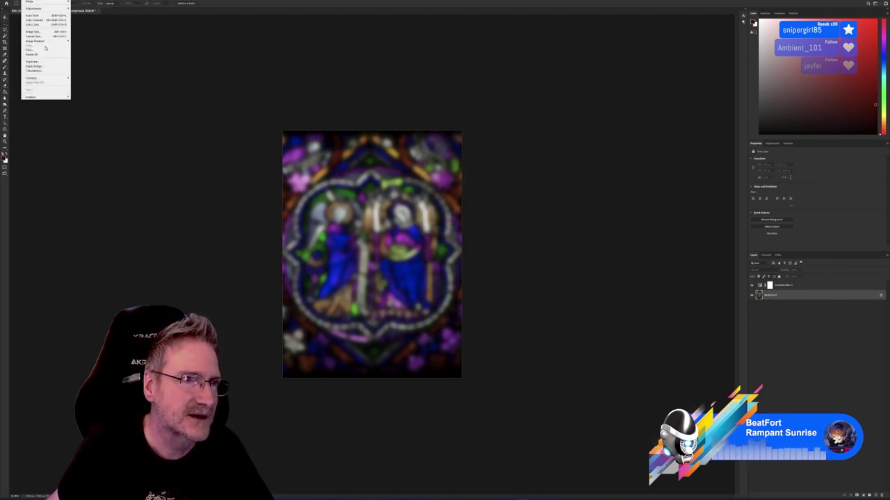
left_click(44, 34)
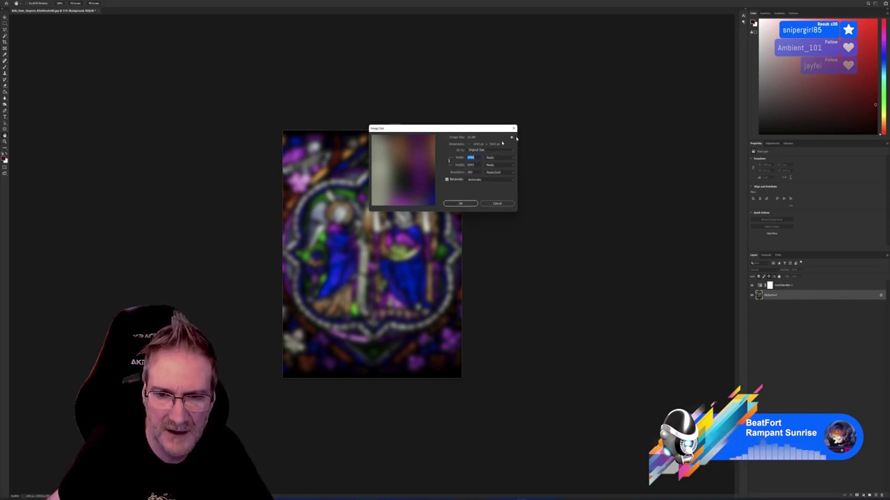
type("2000")
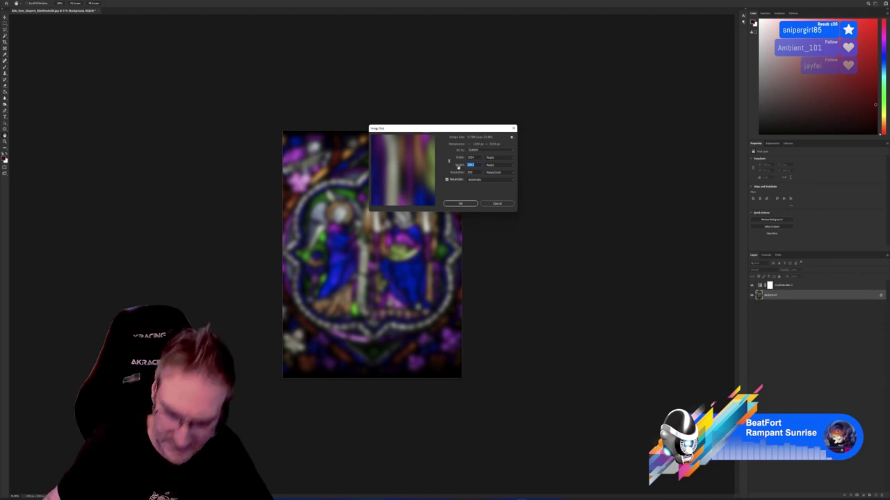
type("1024")
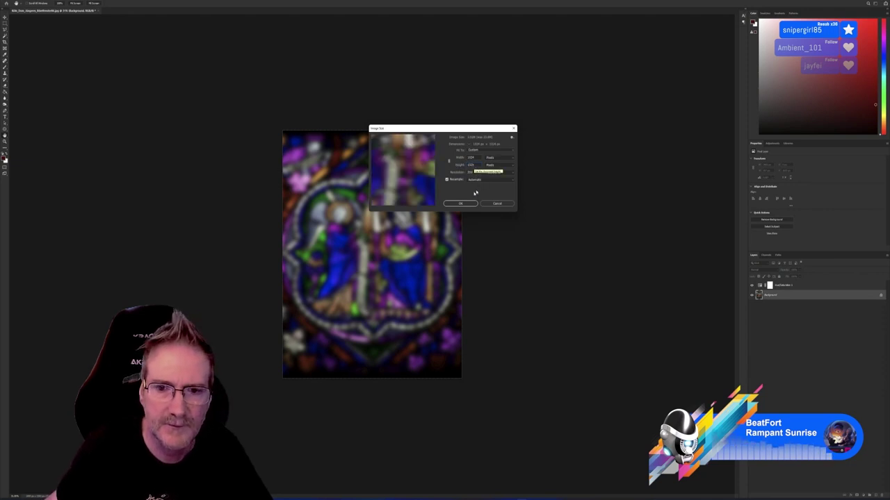
left_click(460, 203)
scroll(419, 236, "up", 8, "alt")
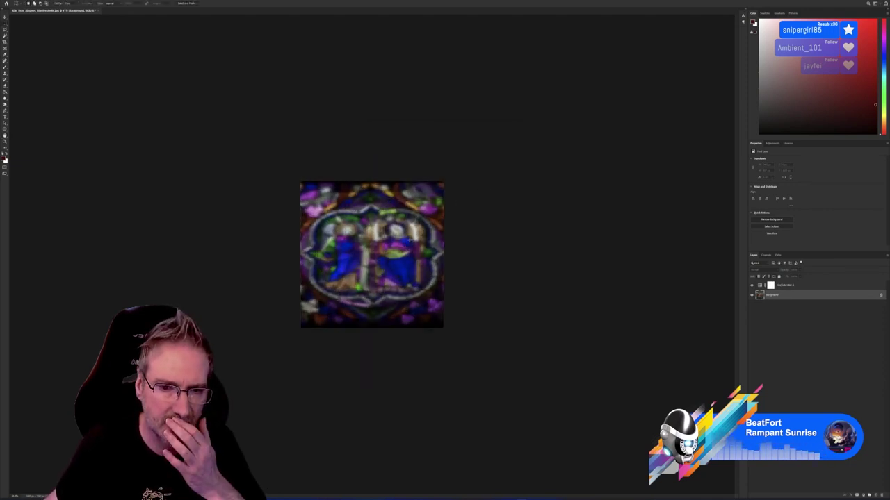
scroll(411, 239, "down", 4, "alt")
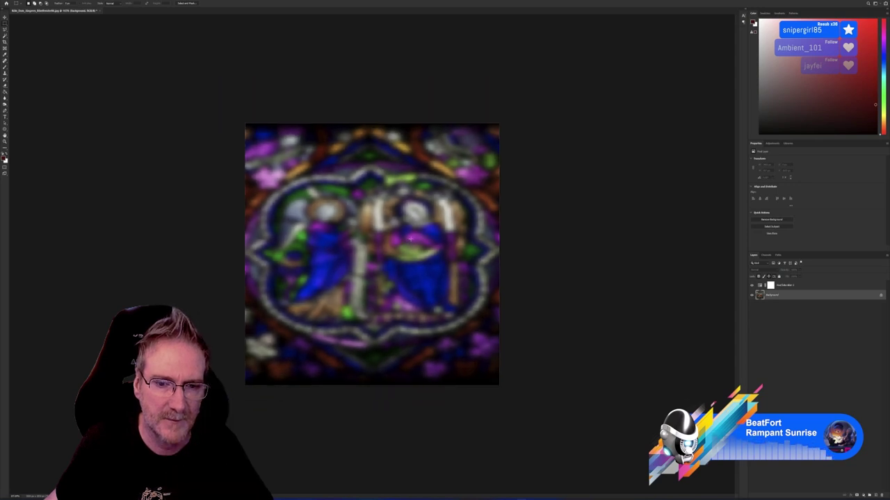
left_click(10, 1)
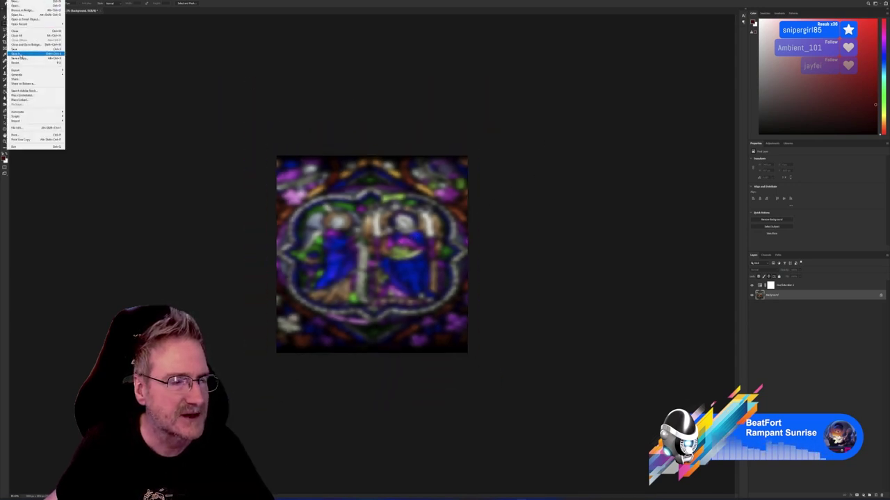
left_click(20, 57)
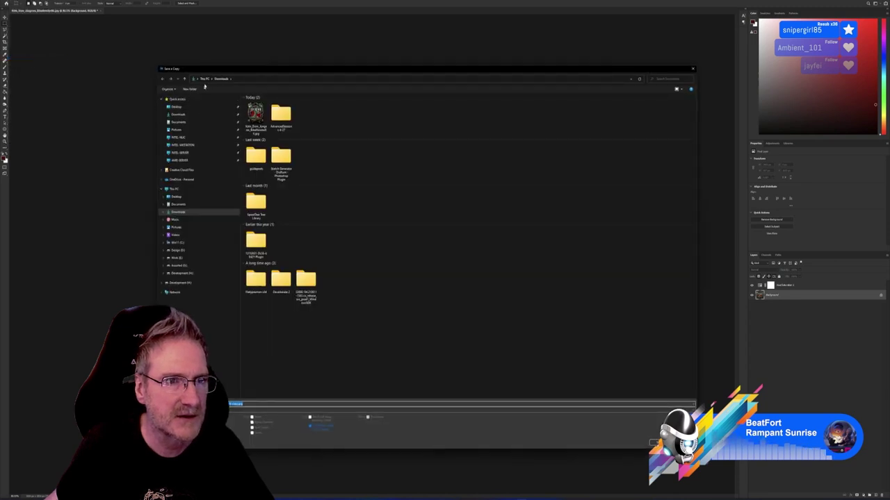
left_click(178, 258)
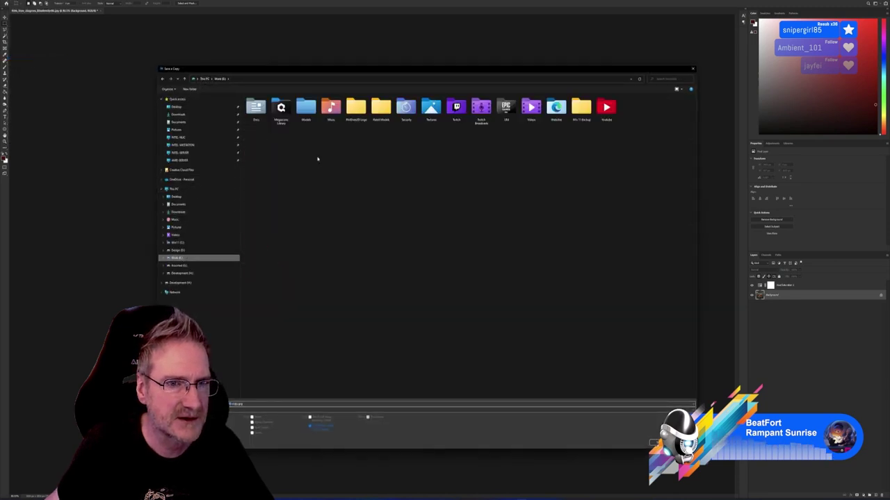
double_click(506, 108)
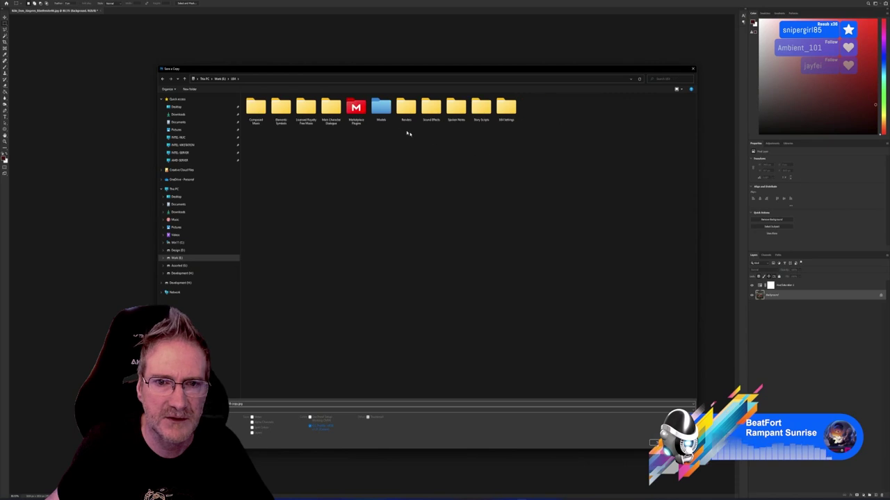
double_click(381, 109)
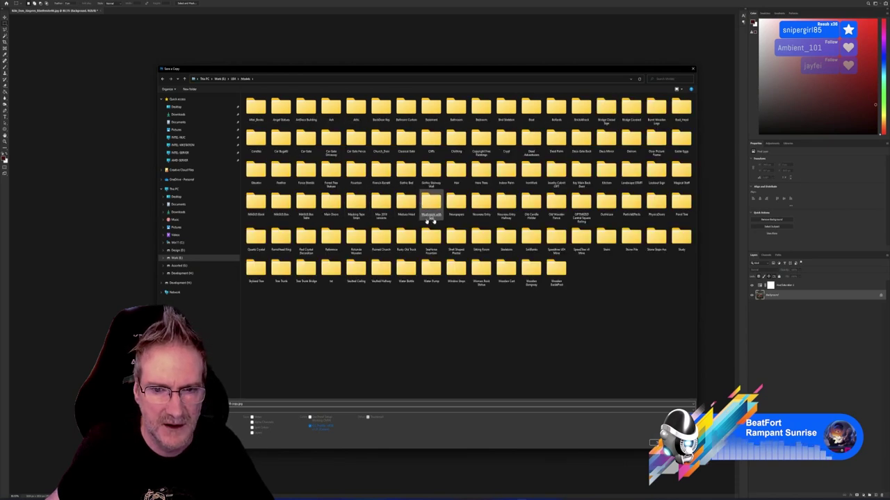
double_click(507, 209)
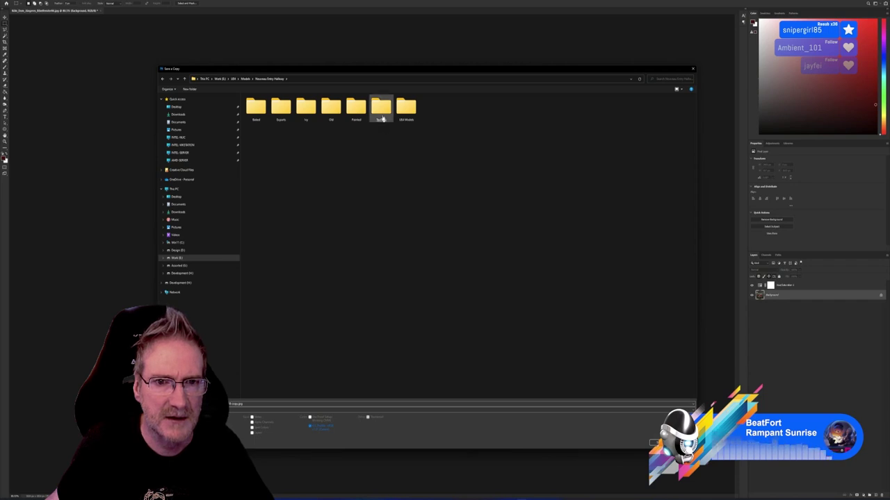
double_click(381, 111)
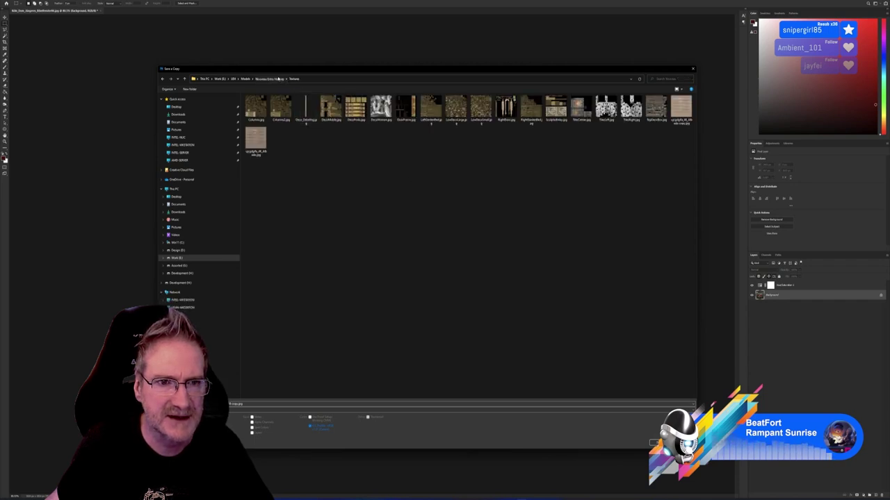
left_click(275, 78)
double_click(281, 109)
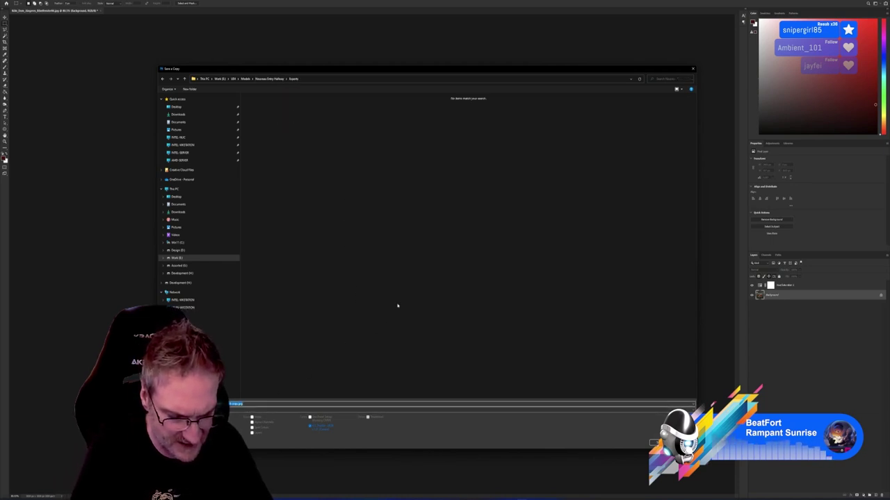
key("BackSpace")
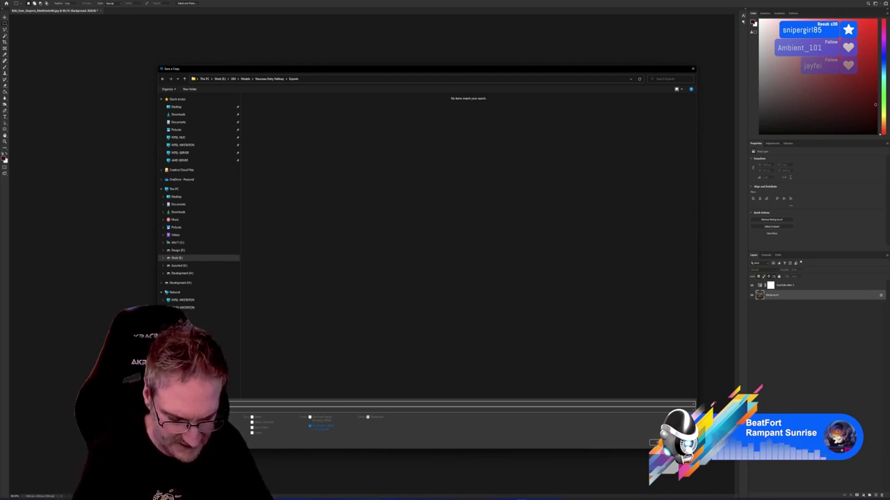
key("Return")
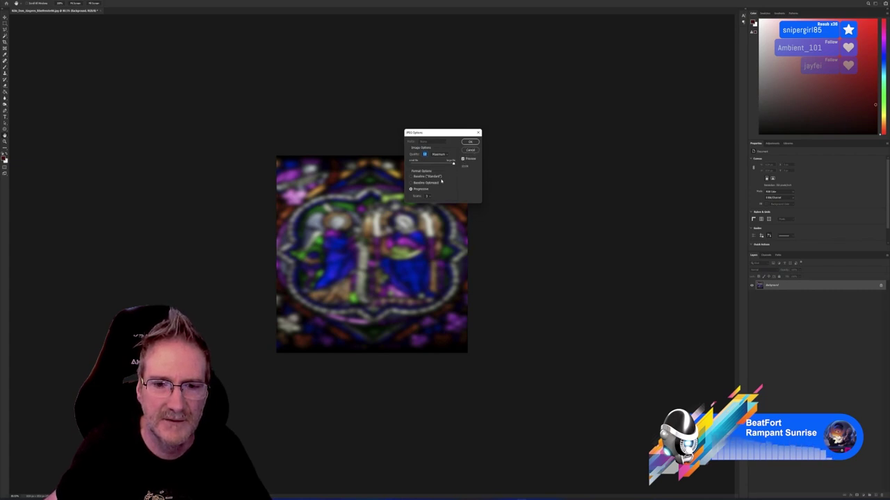
- Save a PNG copy into Work > UE4 > Models > Nouveau Entry Hallway > Exports
left_click(472, 150)
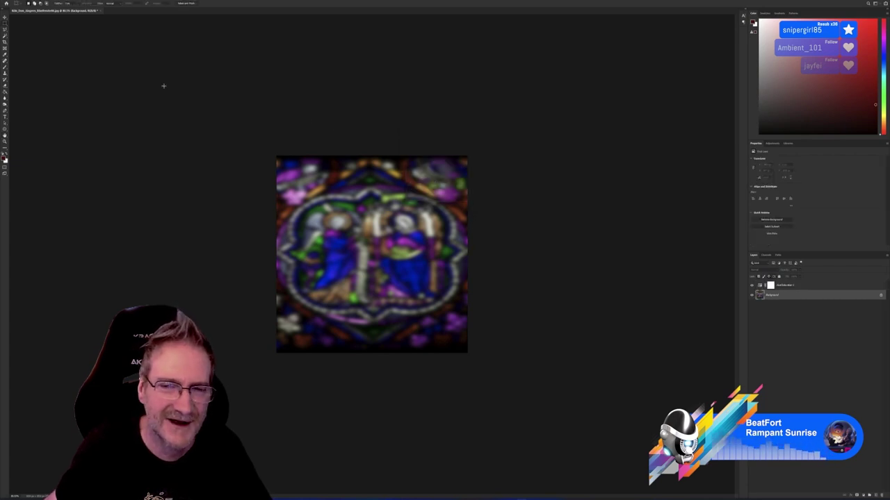
left_click(14, 3)
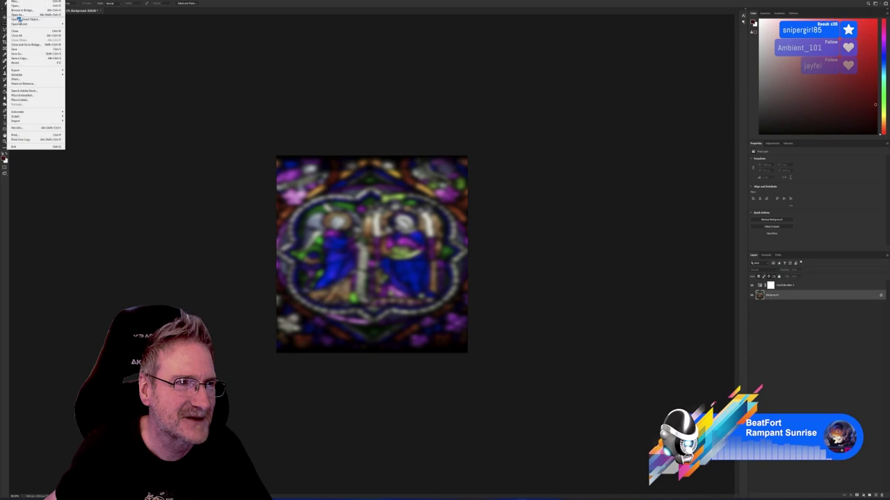
left_click(24, 59)
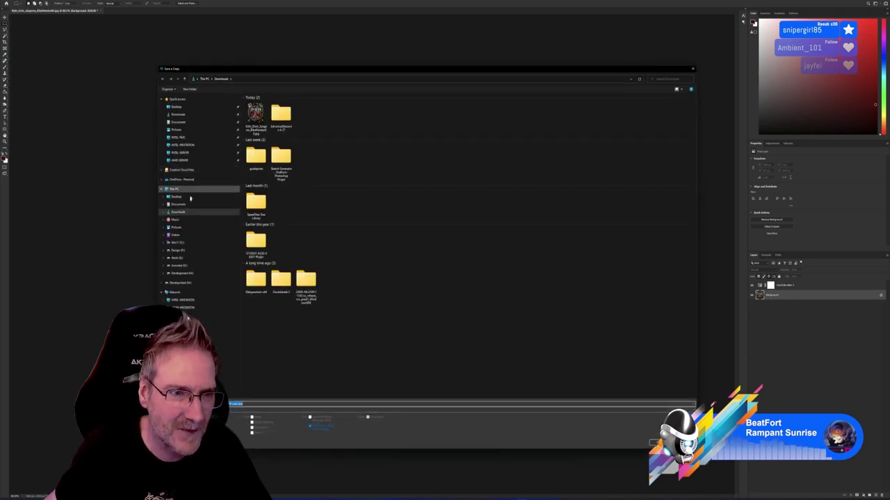
left_click(178, 258)
double_click(506, 111)
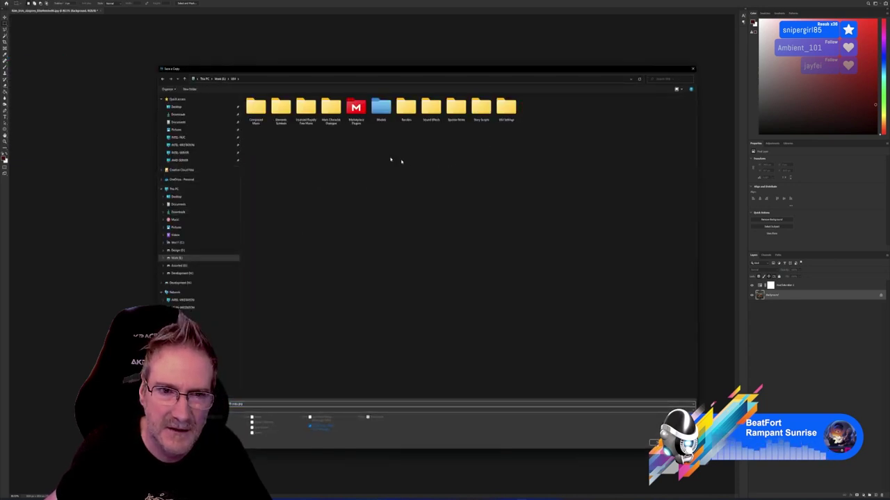
double_click(381, 109)
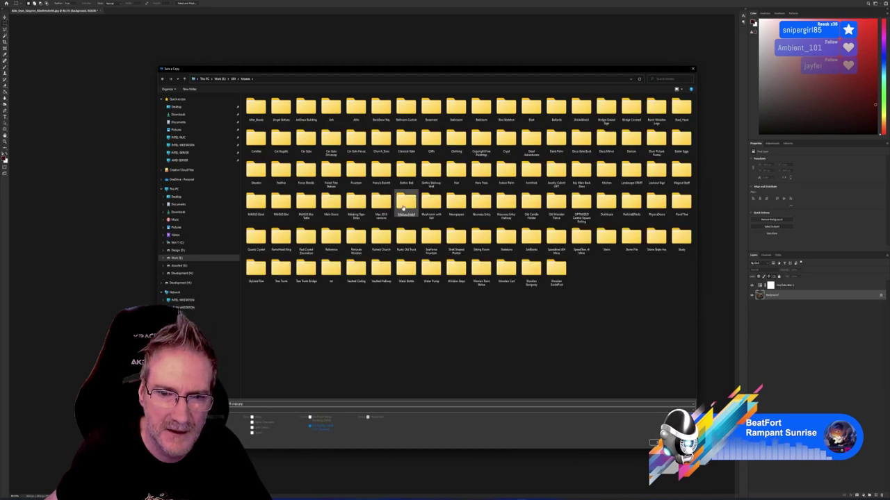
double_click(505, 203)
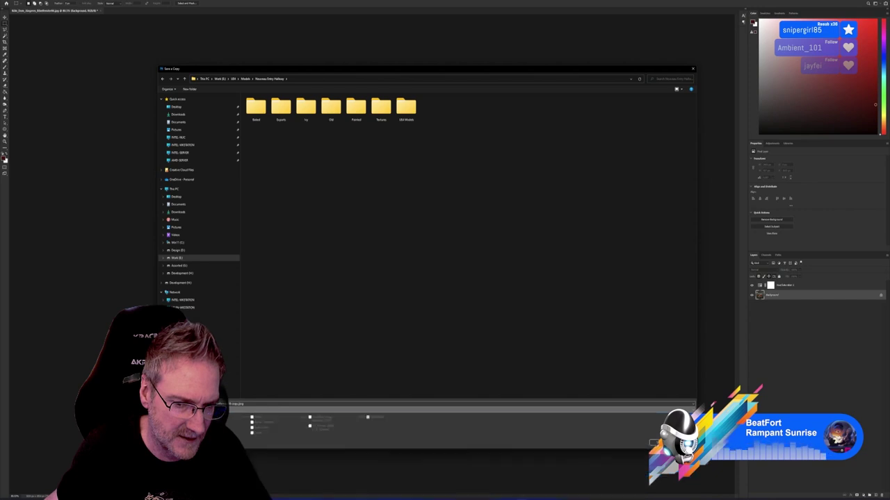
left_click(245, 406)
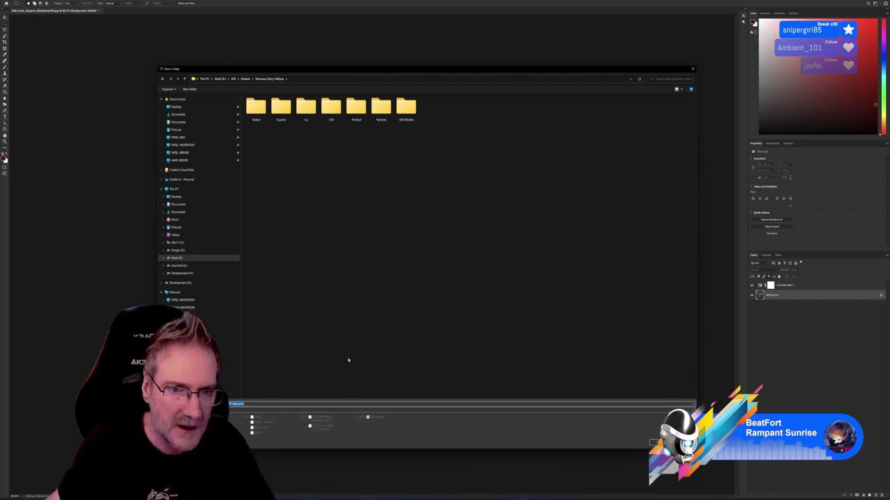
double_click(281, 107)
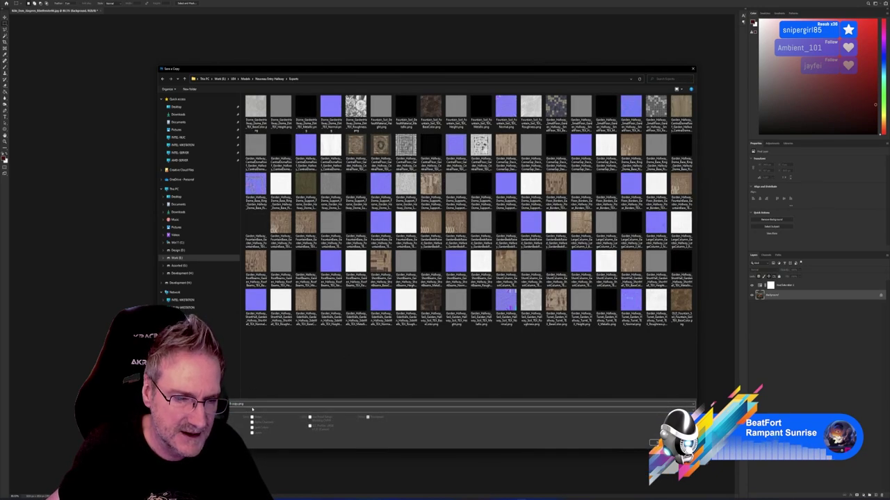
key("BackSpace")
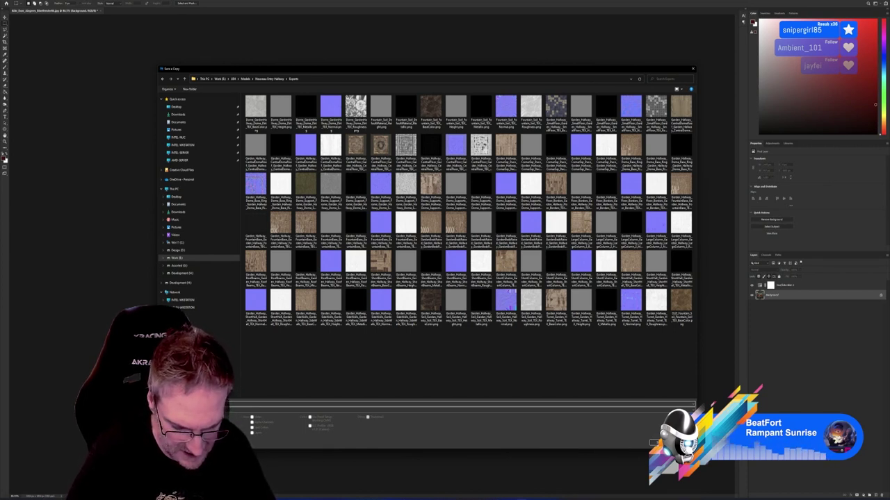
key("Return")
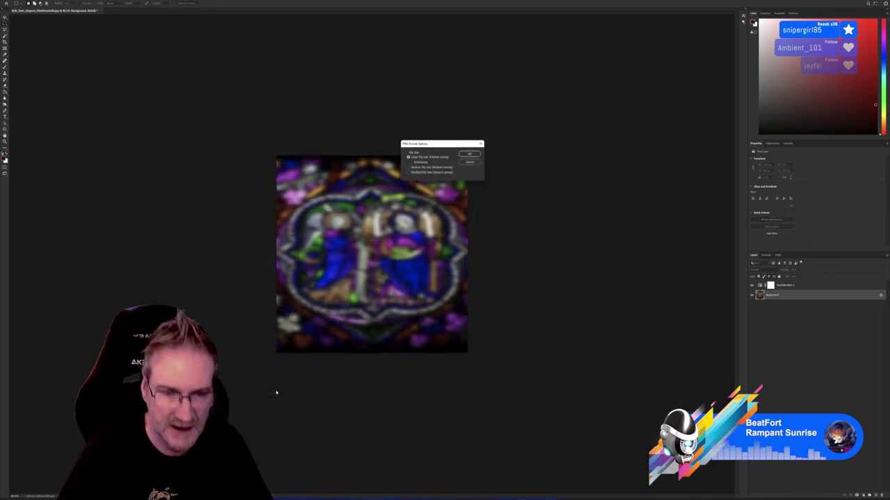
left_click(469, 154)
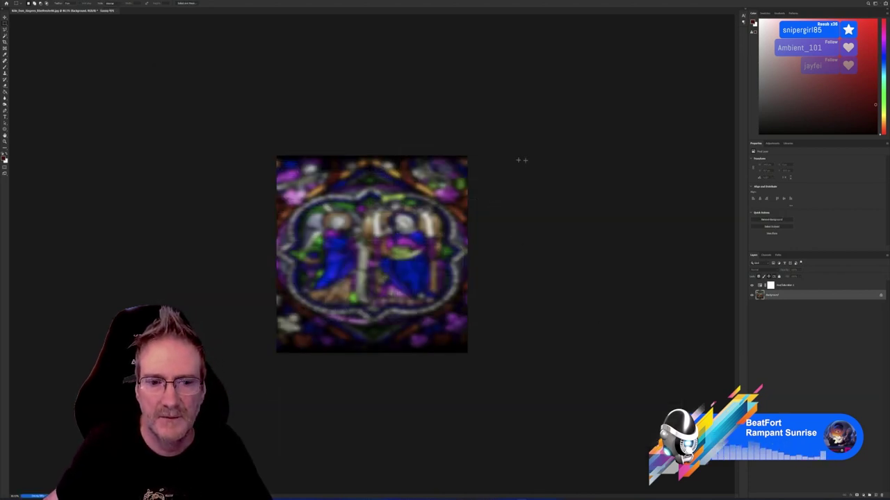
- Return to the 3ds Max doorway scene, clear the selection and open the Slate Material Editor
key("super+d")
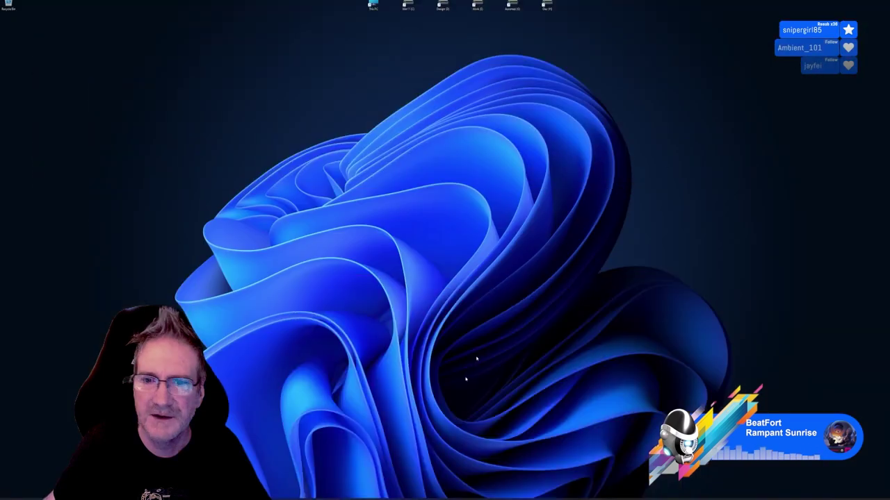
key("alt+Tab")
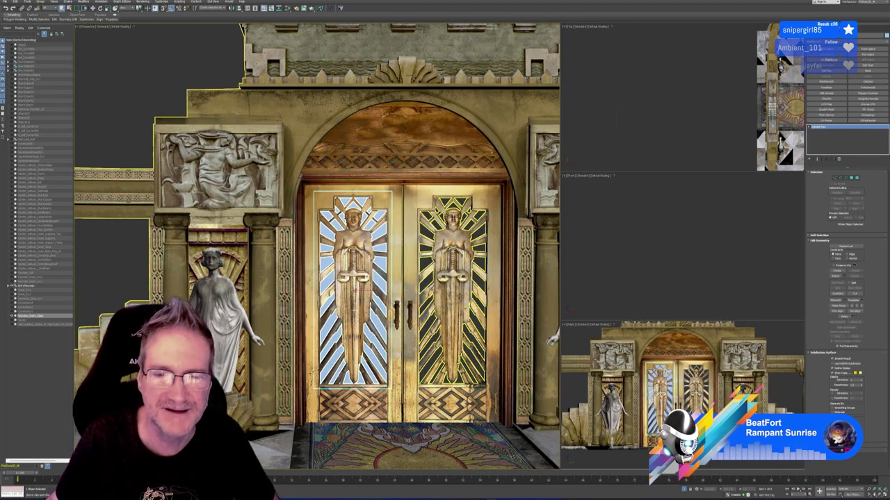
left_click(149, 26)
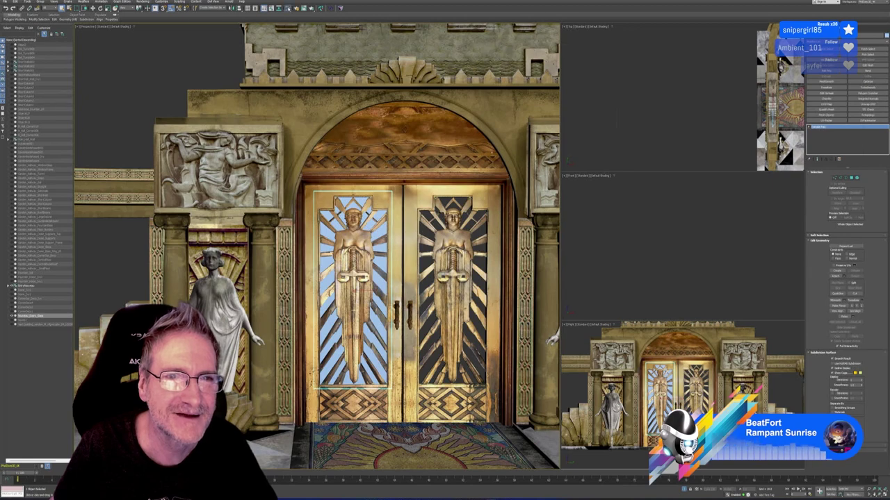
left_click(289, 7)
middle_click_drag(514, 287, 565, 57)
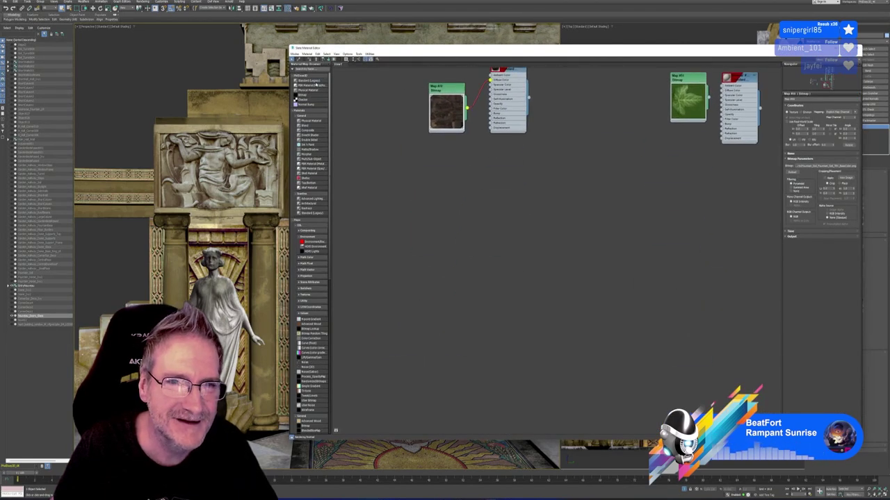
- Add a Standard material and a Bitmap loading the blurred stained-glass PNG from the Exports folder
left_click_drag(317, 81, 512, 182)
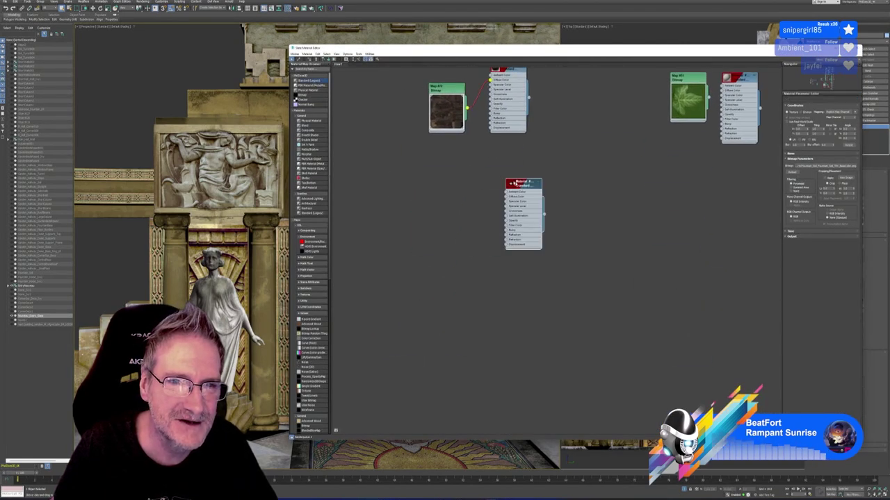
left_click(442, 192)
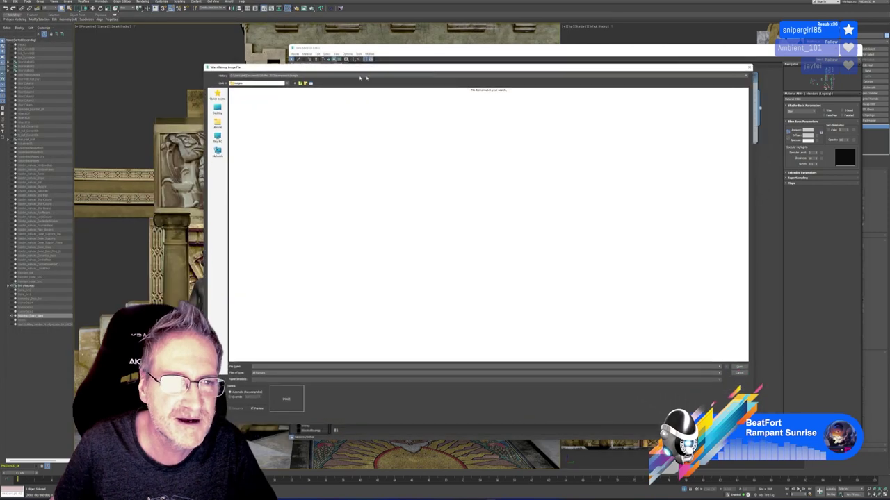
left_click(221, 142)
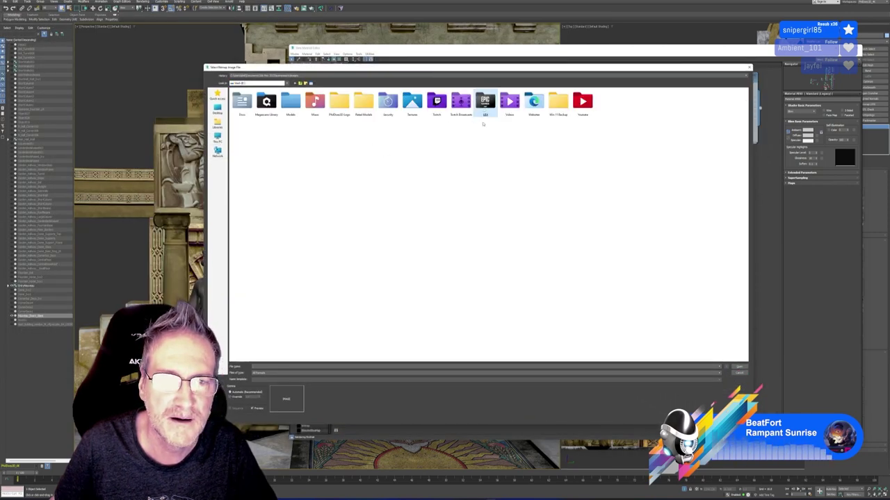
double_click(484, 111)
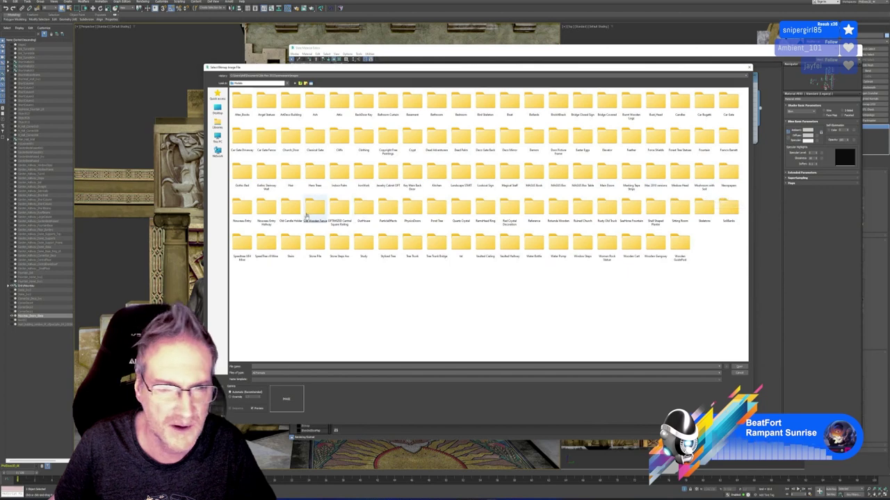
double_click(267, 209)
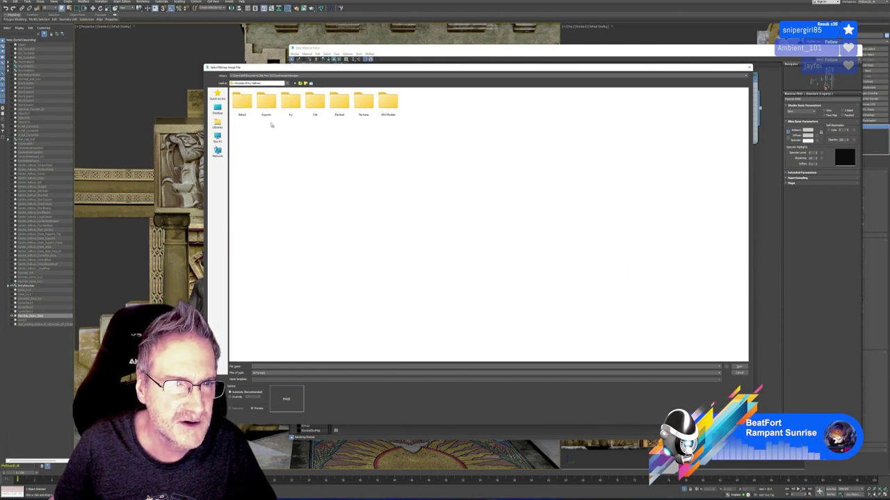
double_click(267, 103)
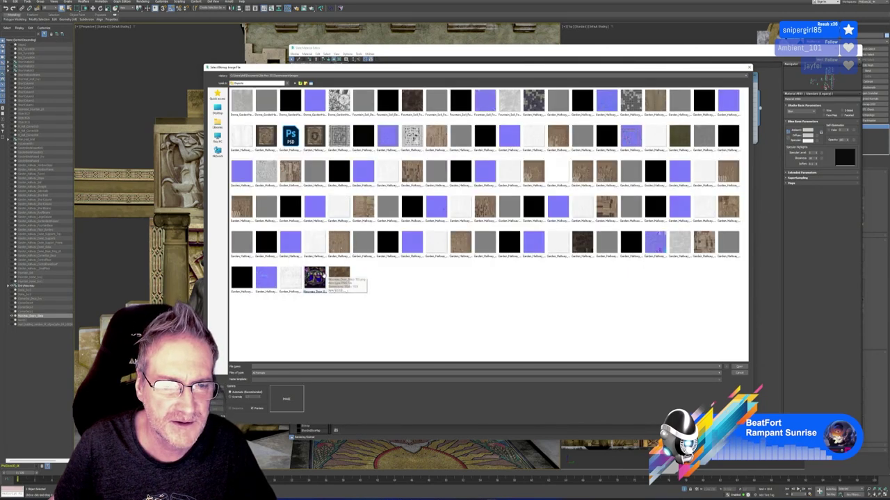
double_click(324, 277)
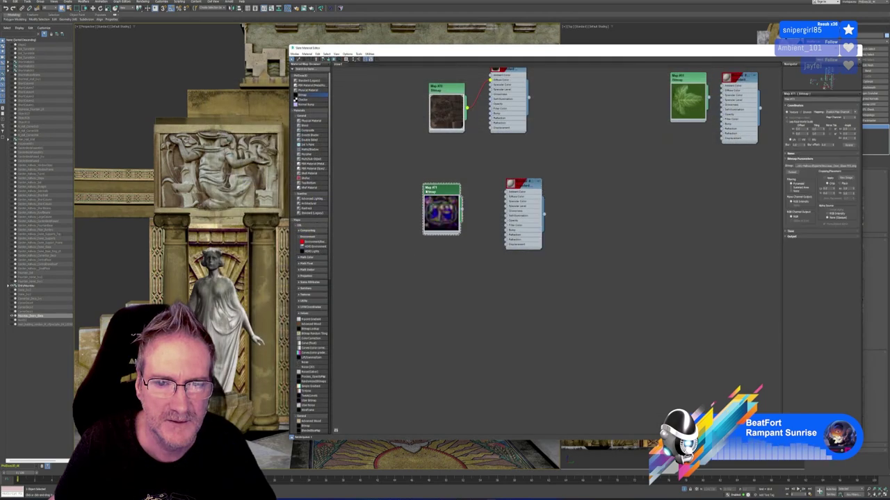
- Wire the bitmap into Diffuse, assign the material to the selected door panels, and close the editor
left_click_drag(462, 210, 501, 200)
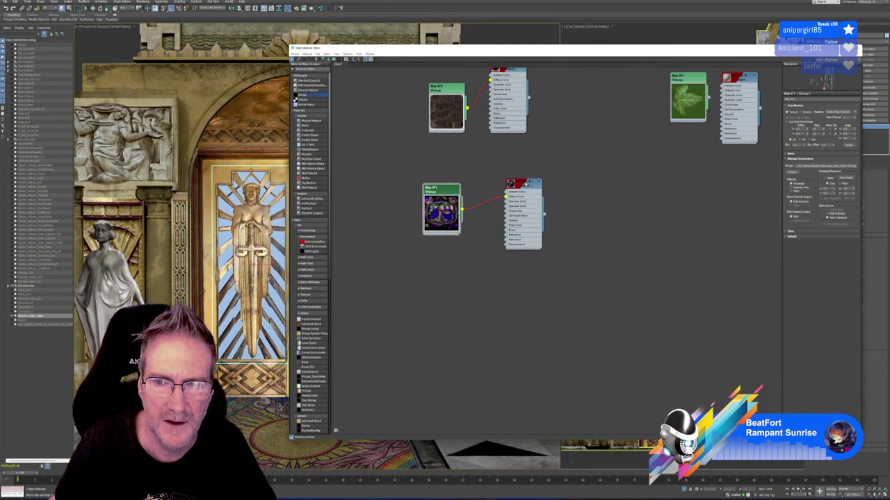
right_click(528, 183)
left_click(535, 192)
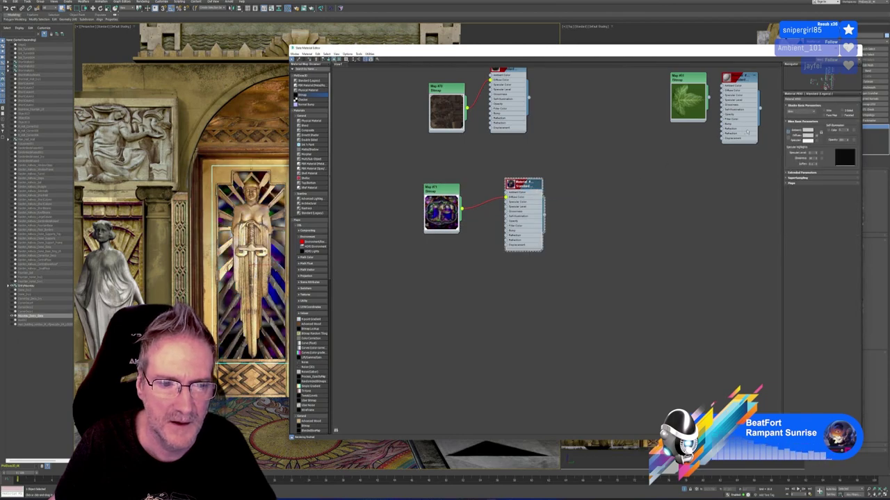
left_click(856, 49)
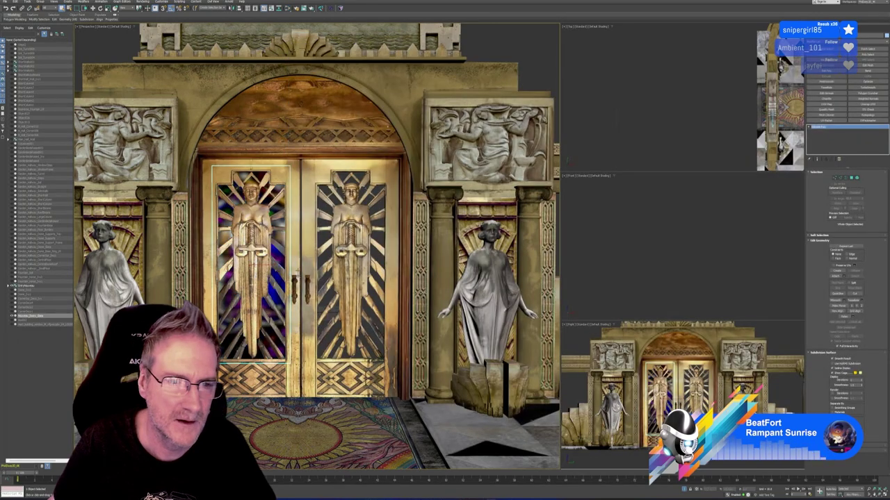
scroll(229, 268, "up", 5)
scroll(317, 246, "up", 2)
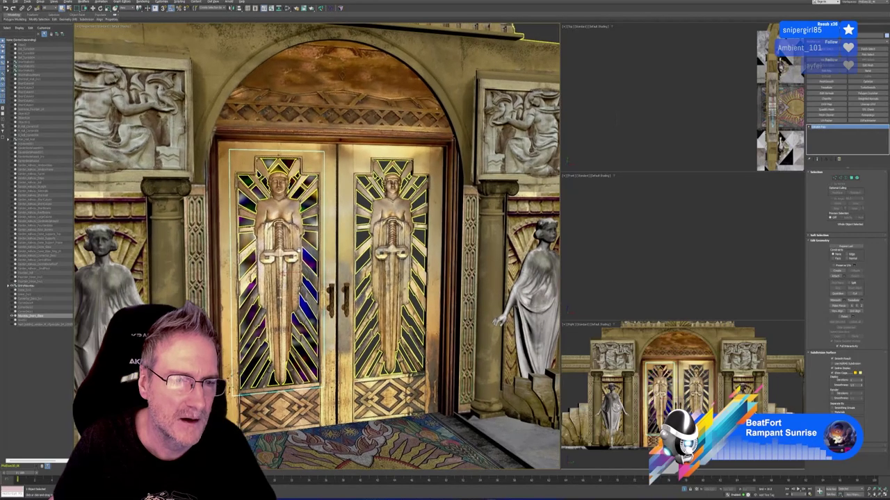
key("m")
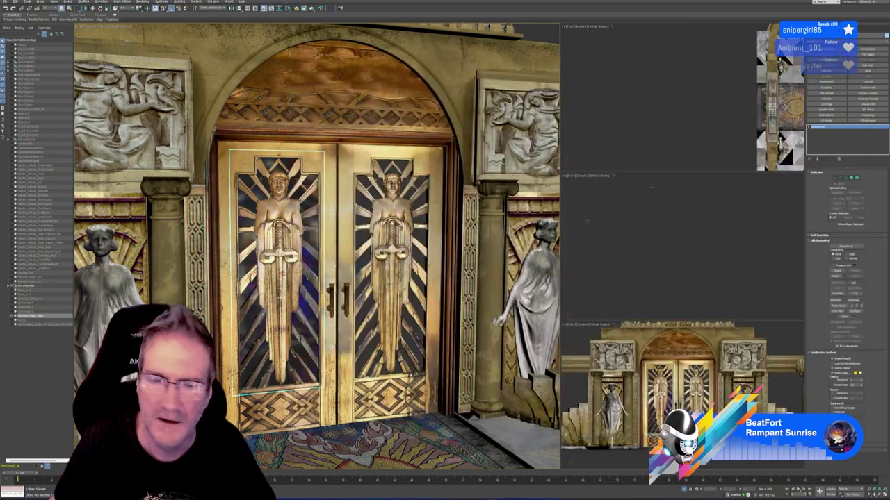
left_click(857, 49)
middle_click_drag(389, 340, 442, 338, "alt")
scroll(278, 348, "up", 3)
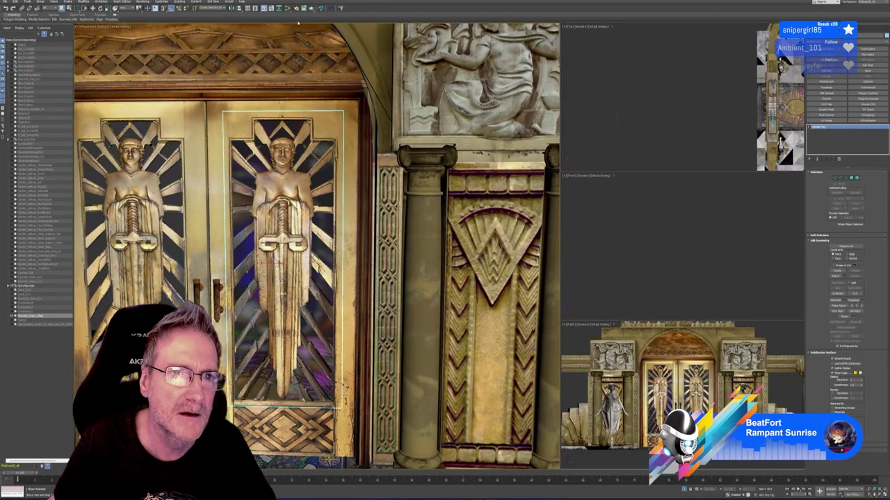
key("m")
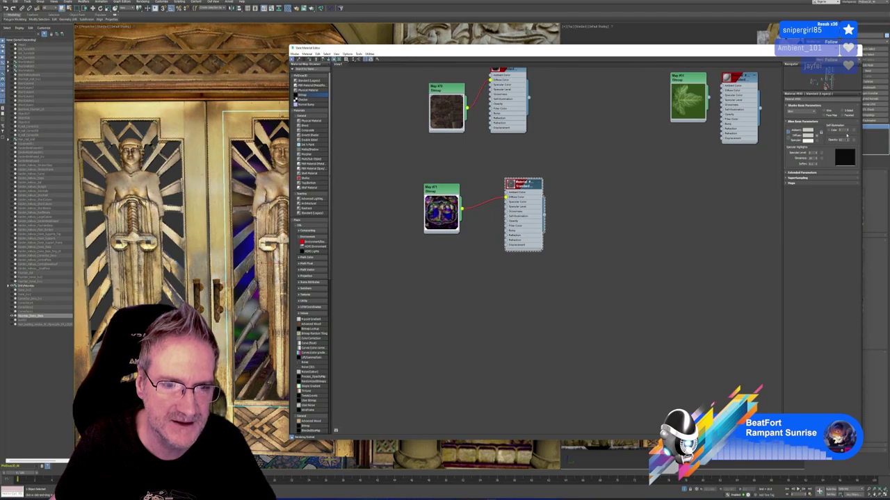
key("m")
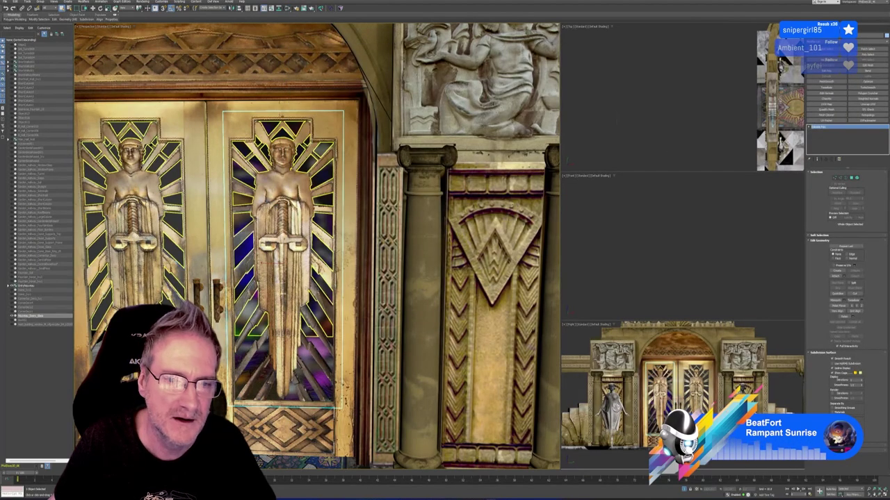
middle_click_drag(288, 200, 220, 274, "alt")
scroll(241, 270, "down", 5)
scroll(219, 274, "up", 5)
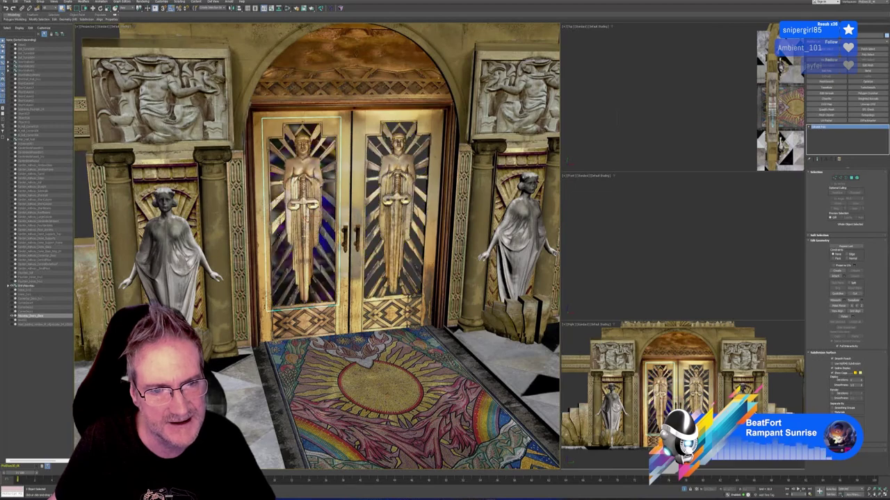
key("F4")
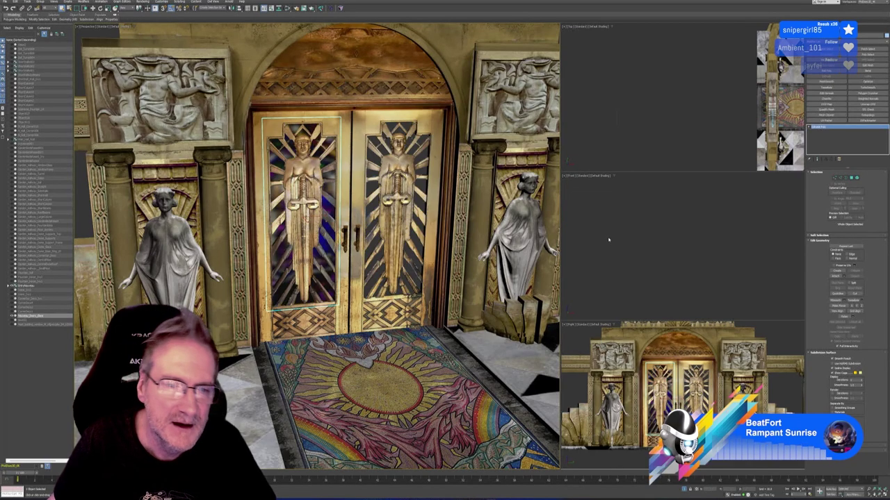
key("F4")
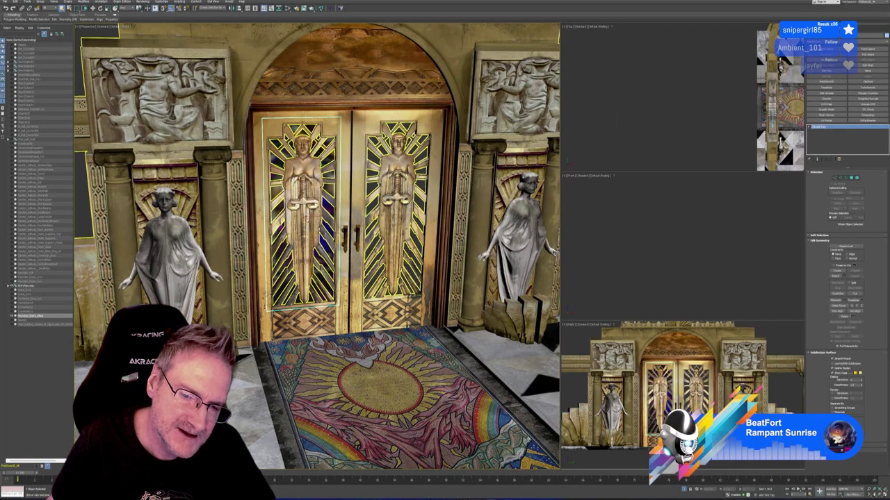
key("F4")
key("F4")
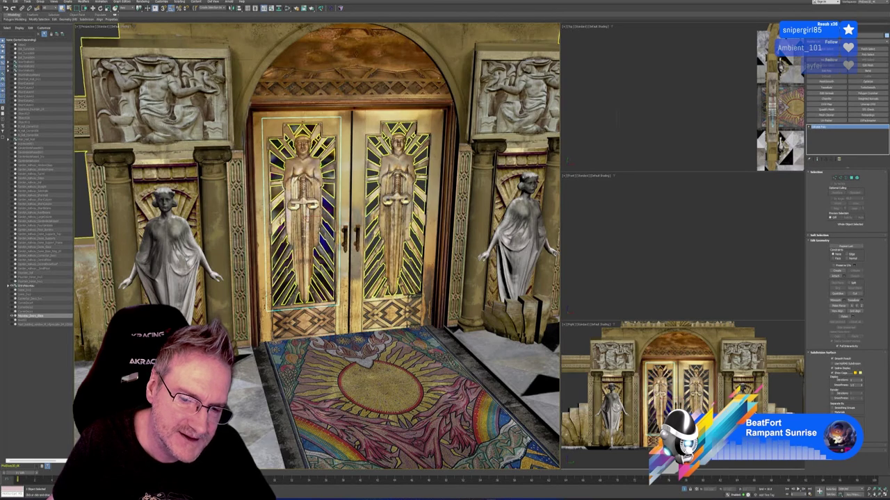
key("F4")
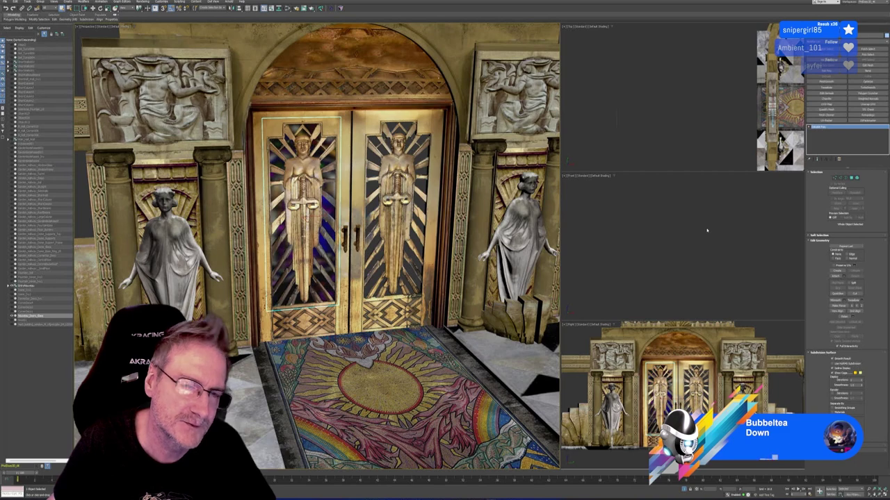
middle_click_drag(699, 248, 654, 271, "alt")
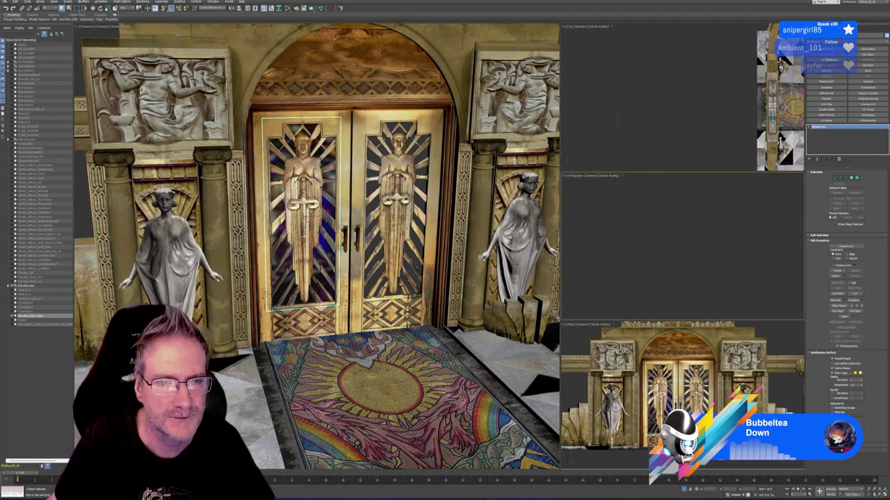
middle_click_drag(312, 243, 288, 243, "alt")
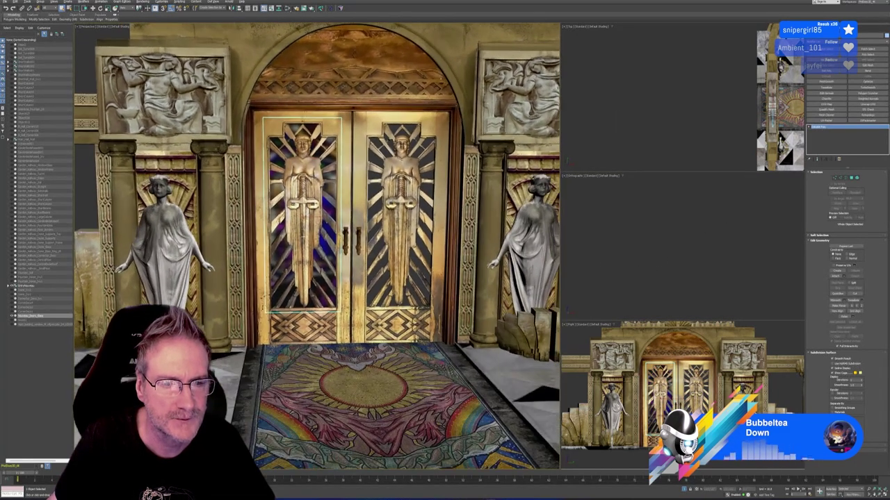
scroll(457, 401, "down", 5)
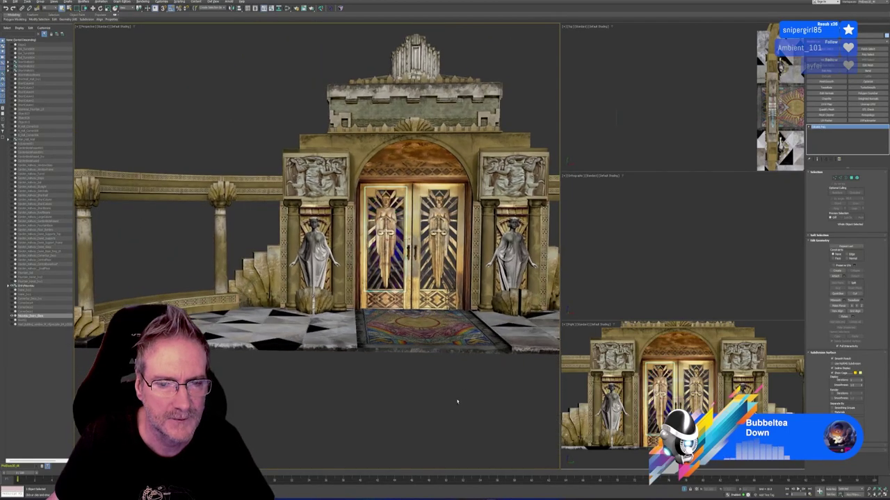
- Orbit the Perspective view around the finished gate to a frontal view showing the carpet and floor
mouse_move(457, 401)
middle_mouse_down("alt")
mouse_move(543, 398)
mouse_move(538, 407)
mouse_move(455, 401)
middle_mouse_up("alt")
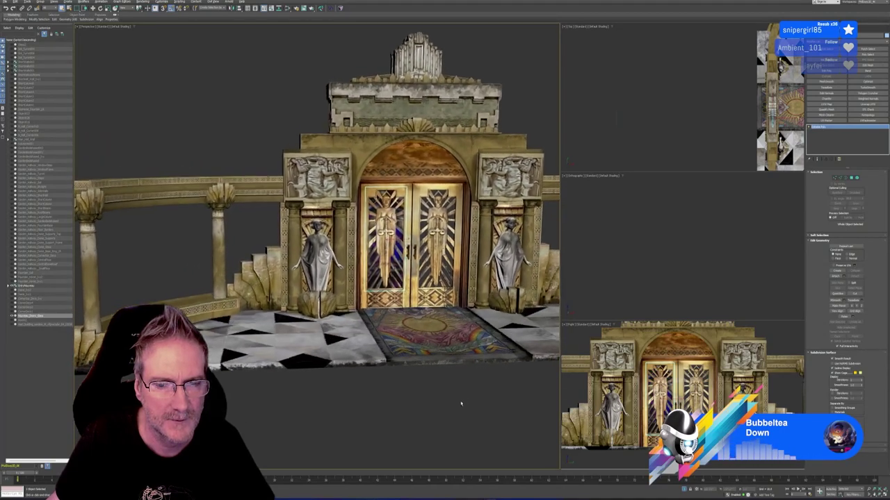
mouse_move(465, 401)
middle_mouse_down("alt")
mouse_move(453, 404)
mouse_move(460, 401)
middle_mouse_up("alt")
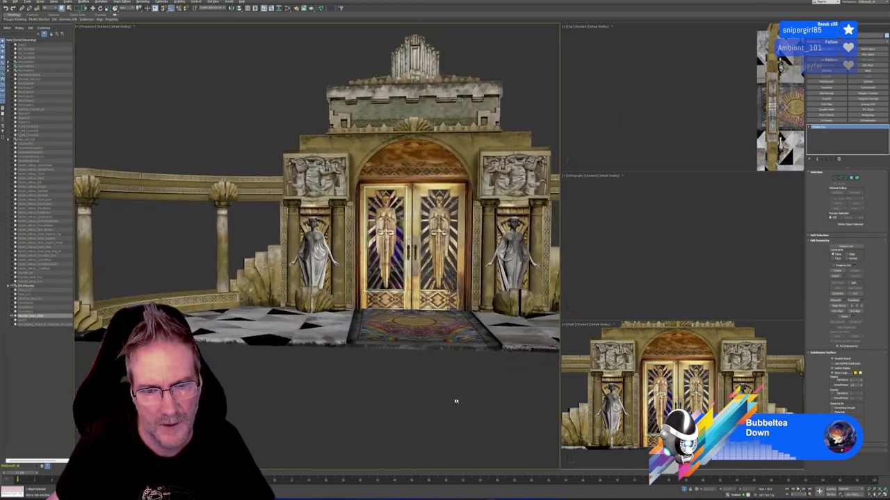
middle_click_drag(522, 401, 455, 402, "alt")
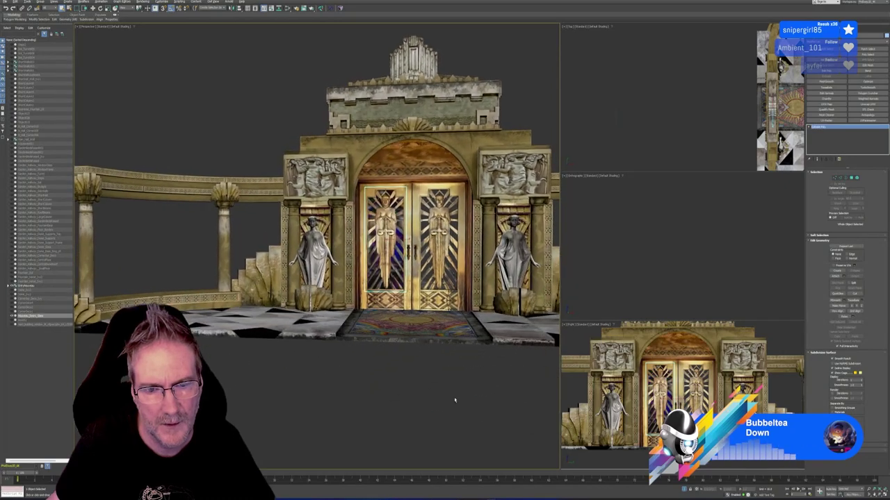
middle_click_drag(455, 400, 457, 407, "alt")
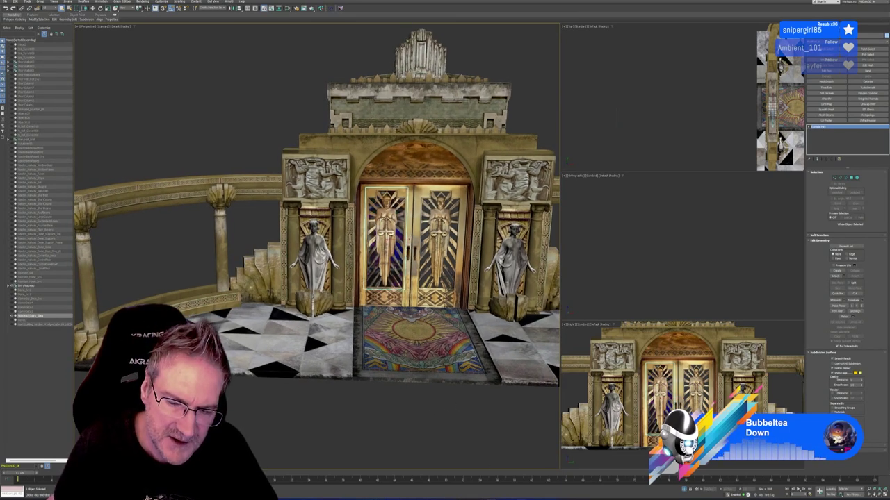
- In the Annunciation stained-glass category gallery, open the gold Verkündigung window from around 1450
key("alt+Tab")
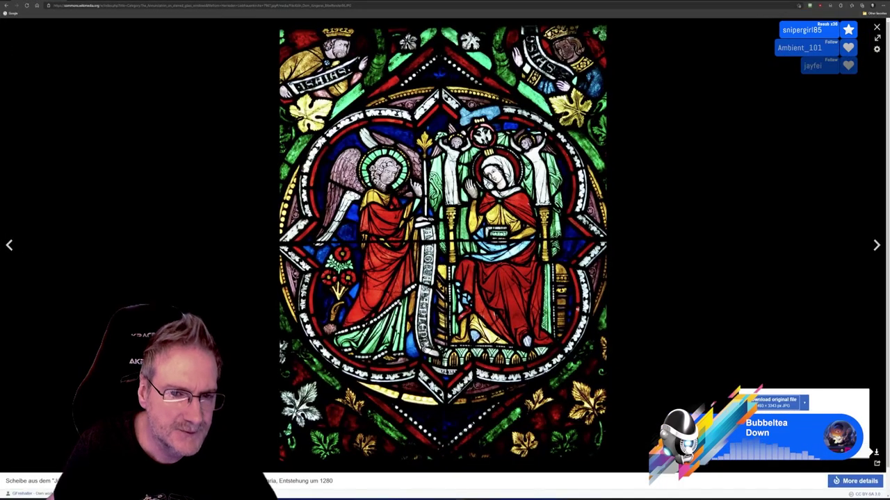
left_click(877, 28)
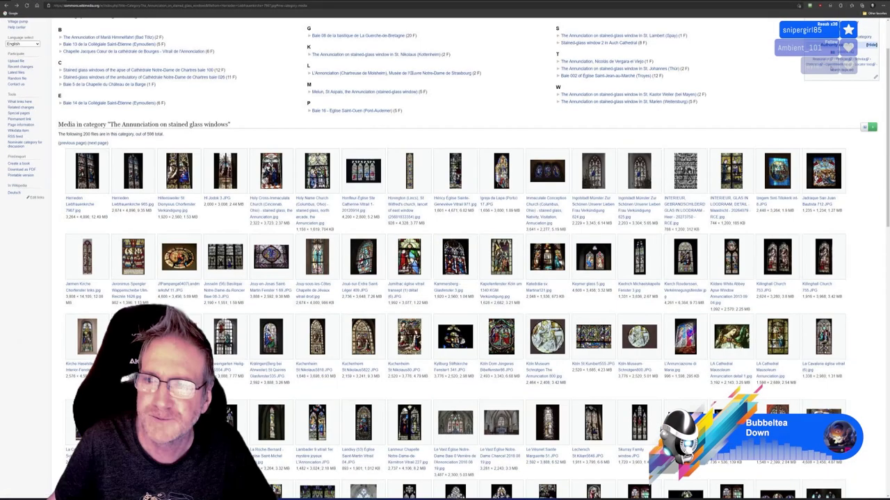
scroll(664, 224, "down", 2)
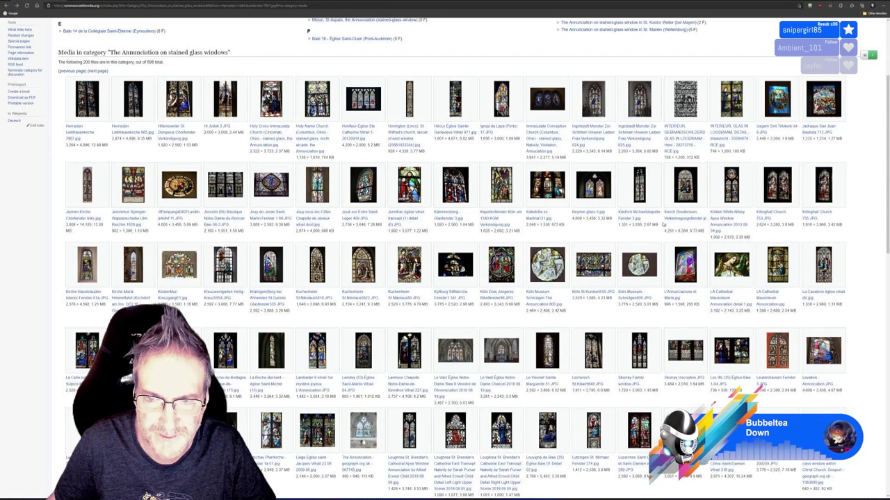
scroll(807, 321, "down", 2)
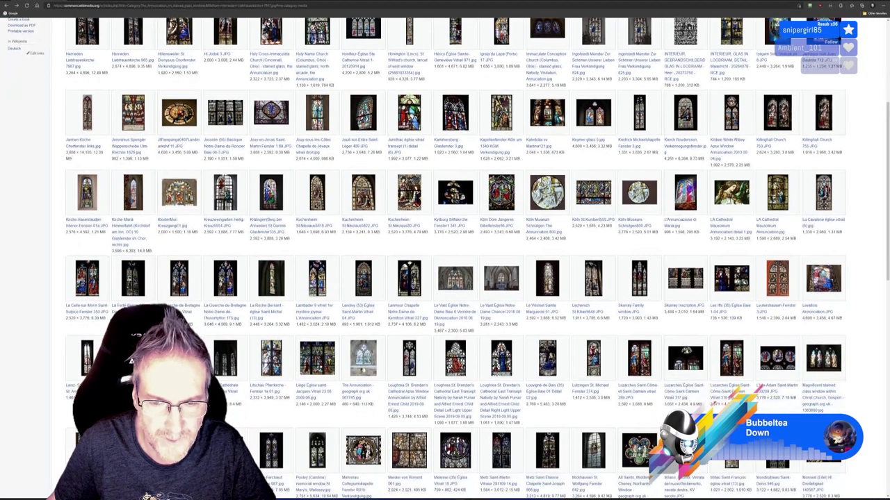
scroll(807, 320, "down", 2)
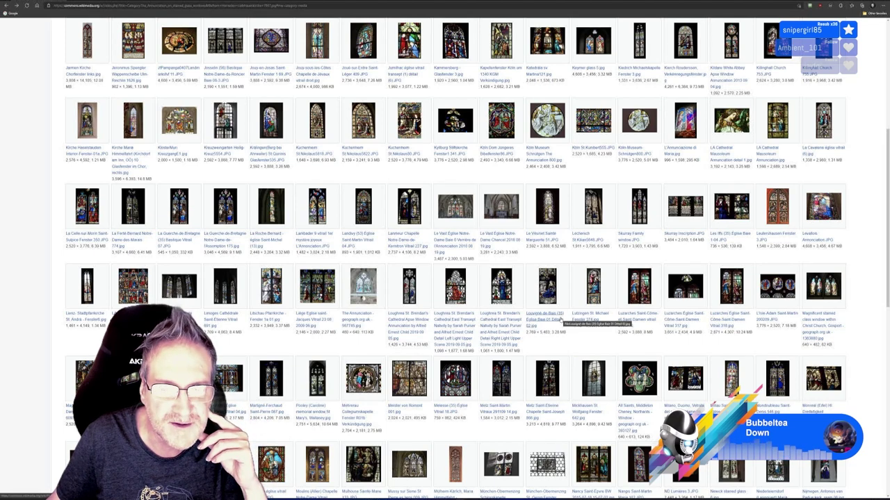
scroll(561, 320, "down", 1)
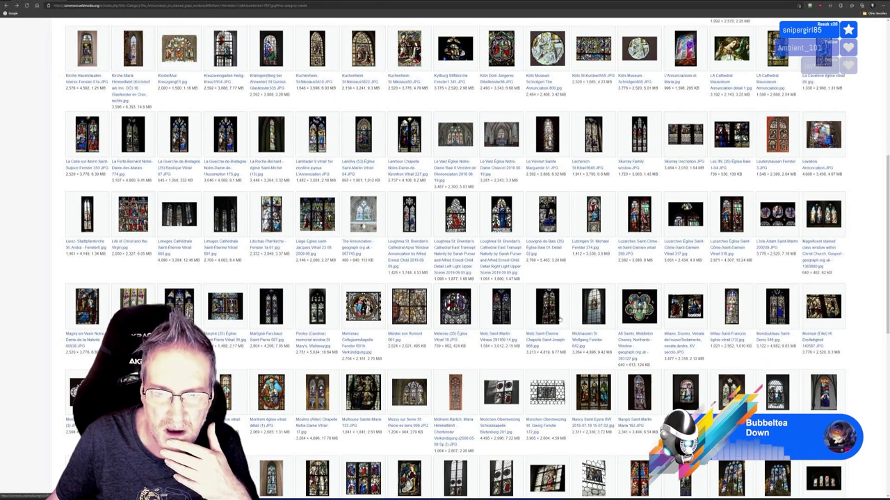
scroll(561, 318, "down", 1)
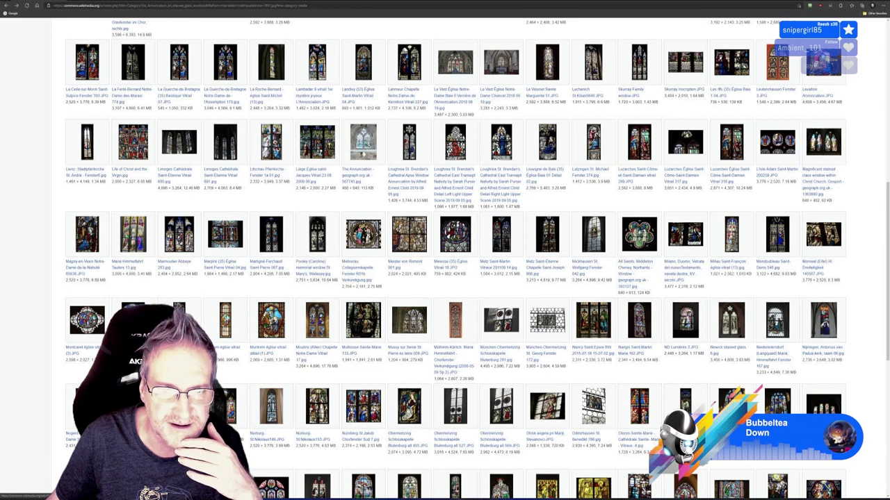
scroll(560, 318, "down", 1)
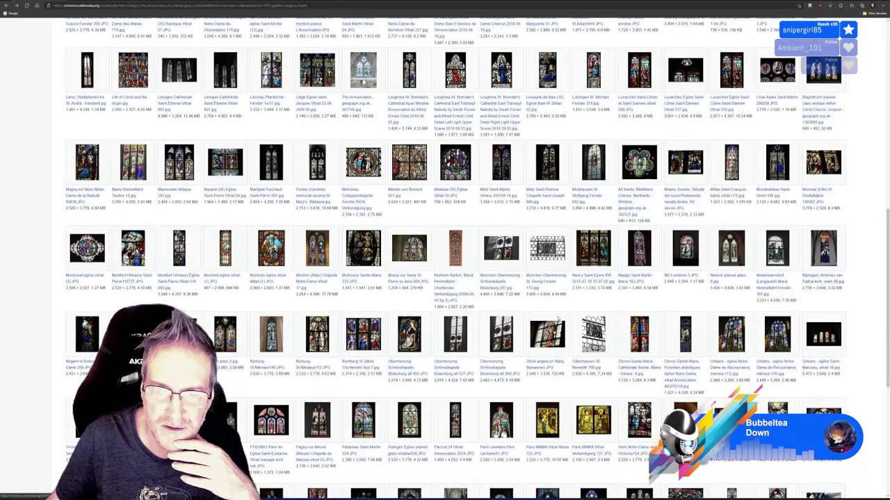
scroll(556, 317, "down", 1)
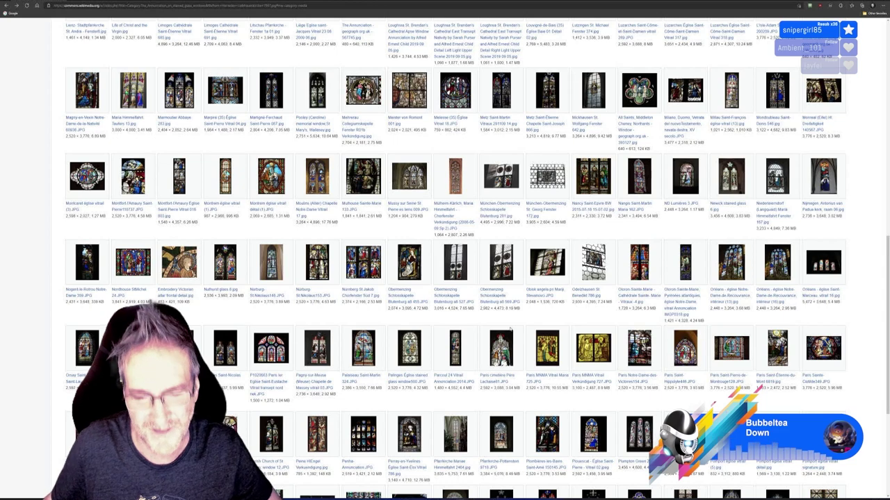
scroll(526, 372, "down", 2)
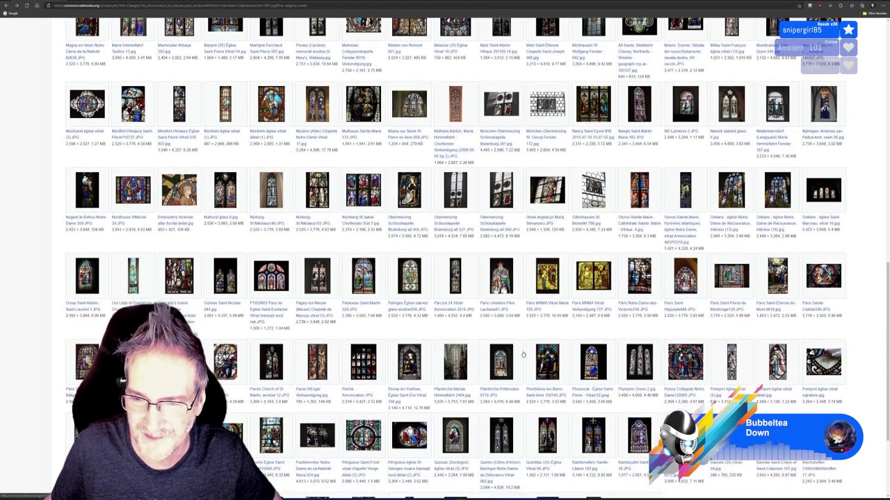
scroll(523, 354, "down", 2)
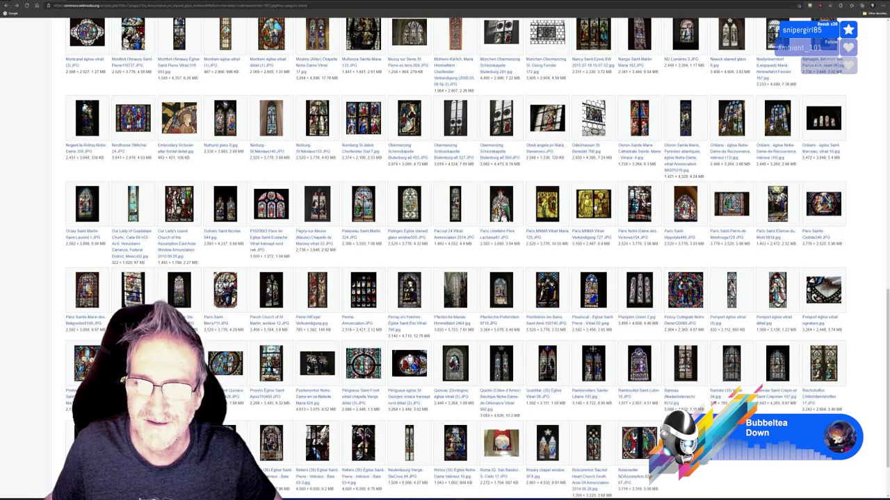
left_click(592, 205)
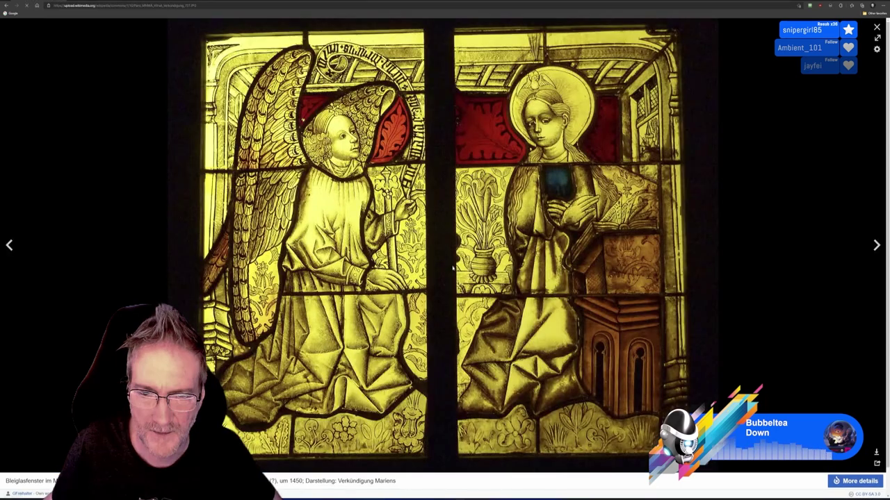
- Save the full-resolution gold Annunciation window image to the Desktop as a JPG
left_click(453, 268)
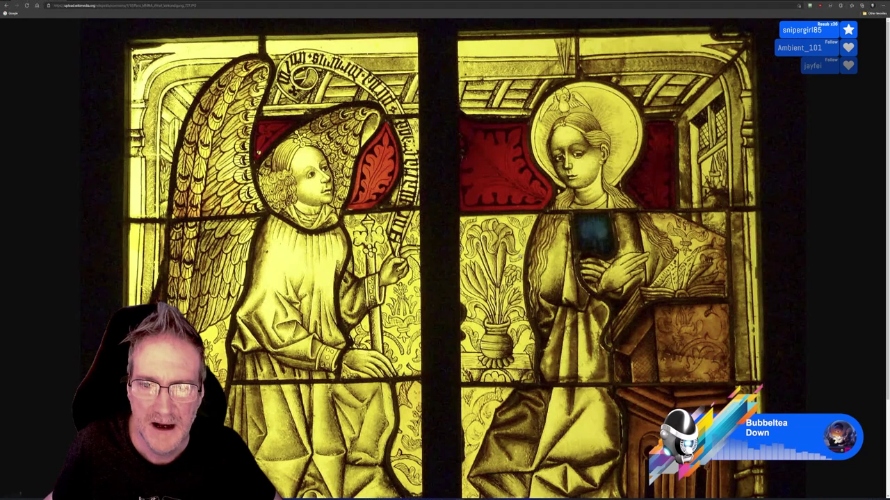
right_click(521, 256)
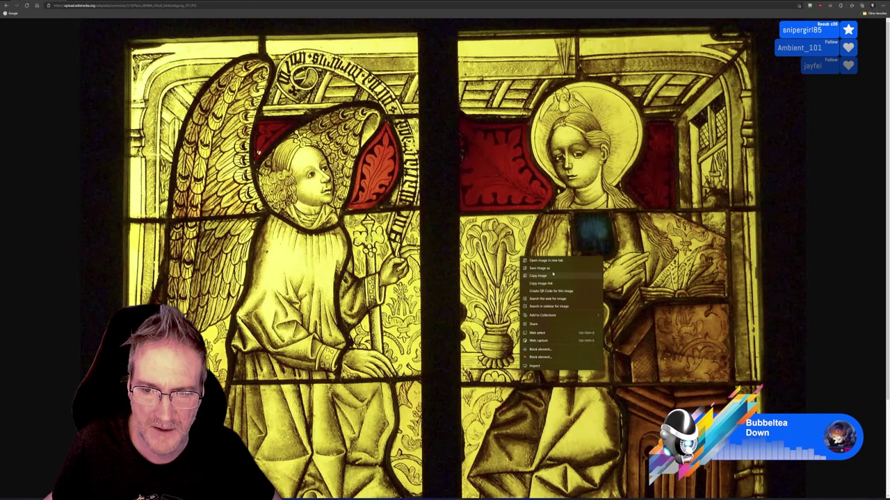
left_click(540, 267)
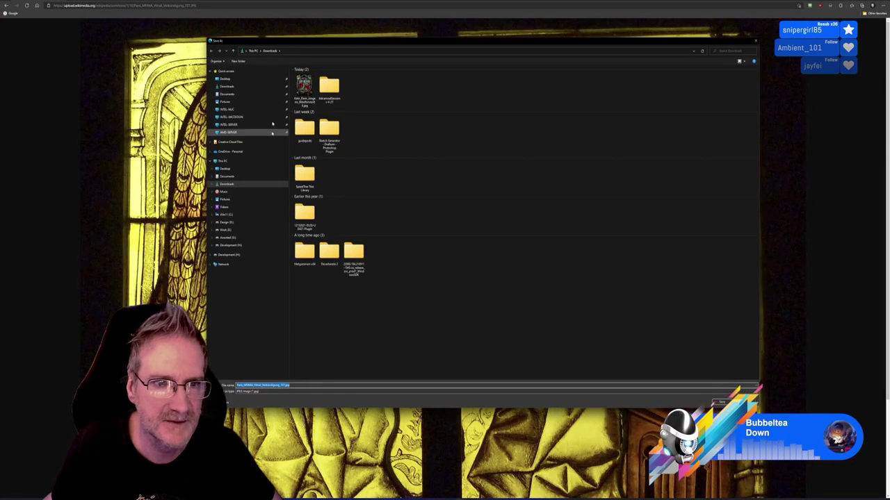
left_click(225, 229)
left_click(223, 79)
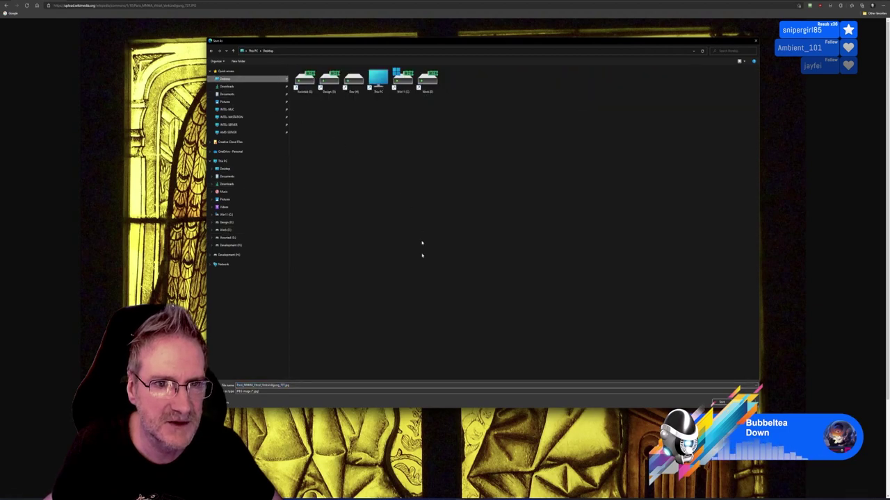
left_click(720, 402)
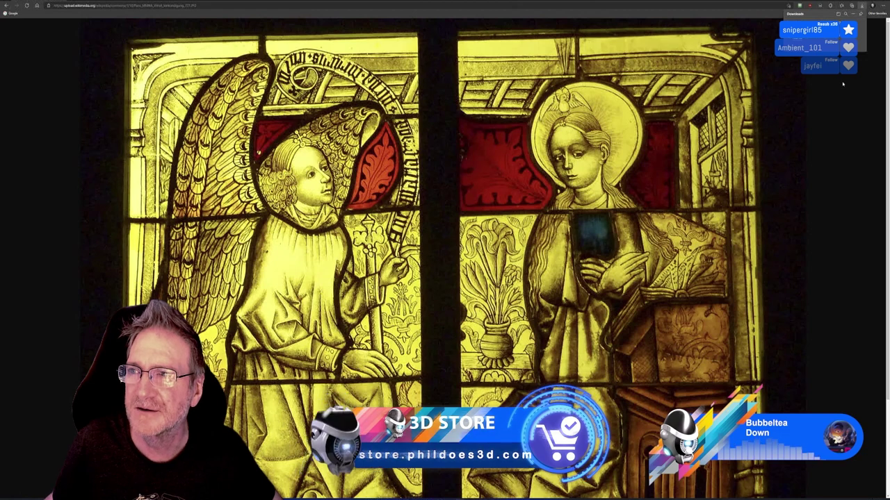
- Open the downloaded gold Annunciation image from the Desktop as a new Photoshop document
key("alt+Tab")
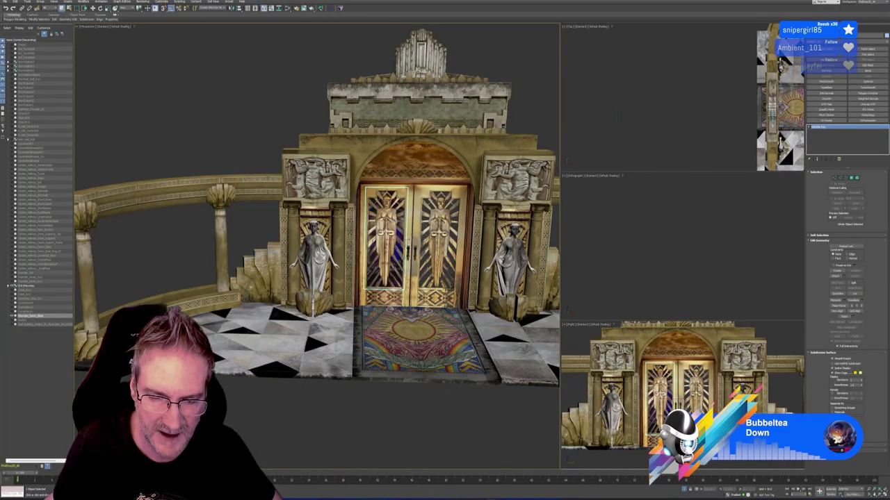
key("alt+Tab")
left_click(9, 3)
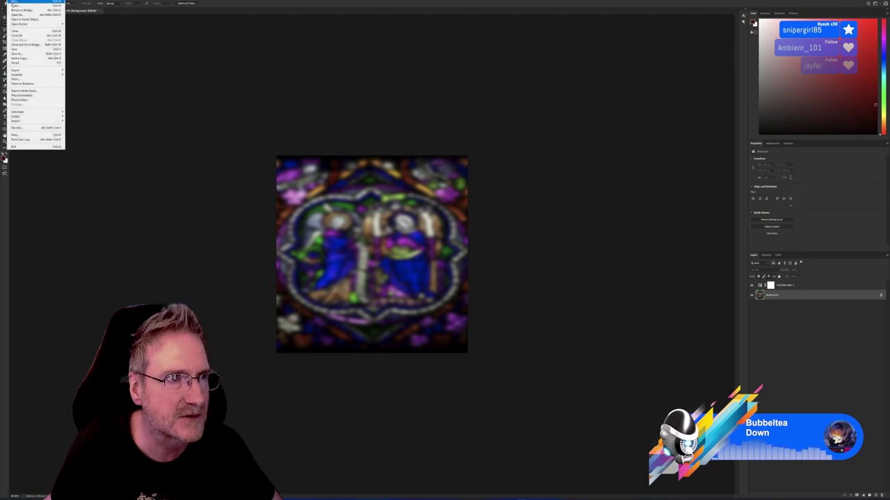
left_click(23, 14)
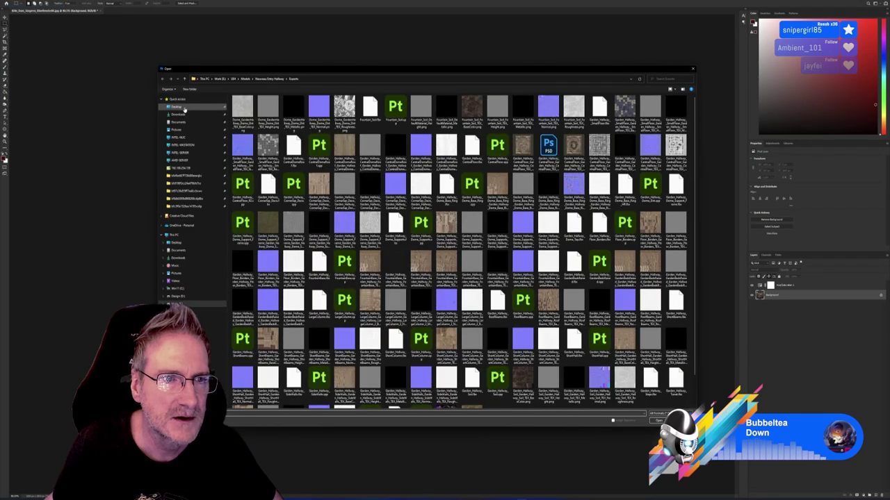
left_click(184, 109)
double_click(369, 111)
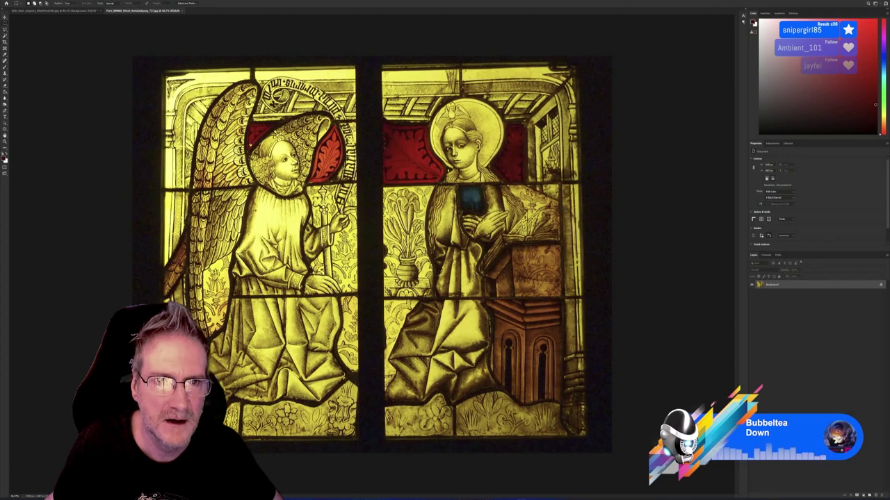
- Copy the right-hand Virgin Mary panel into a new clipboard-sized document
left_click_drag(399, 139, 574, 431)
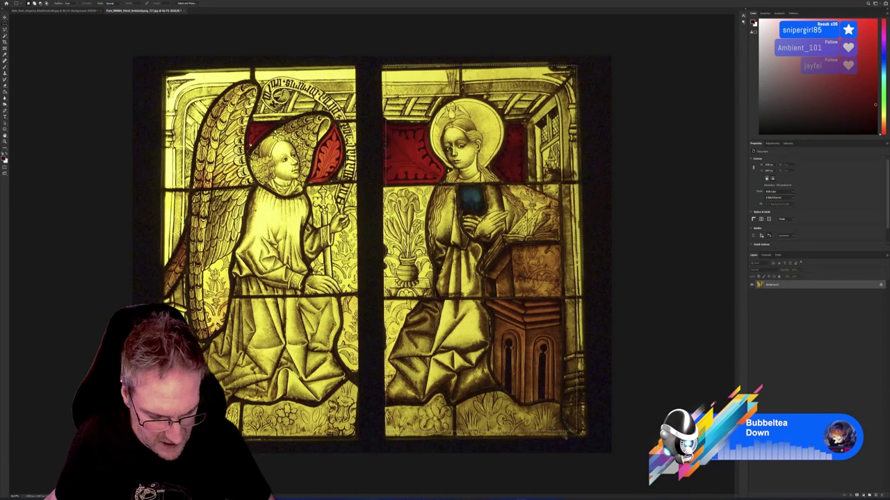
key("ctrl+n")
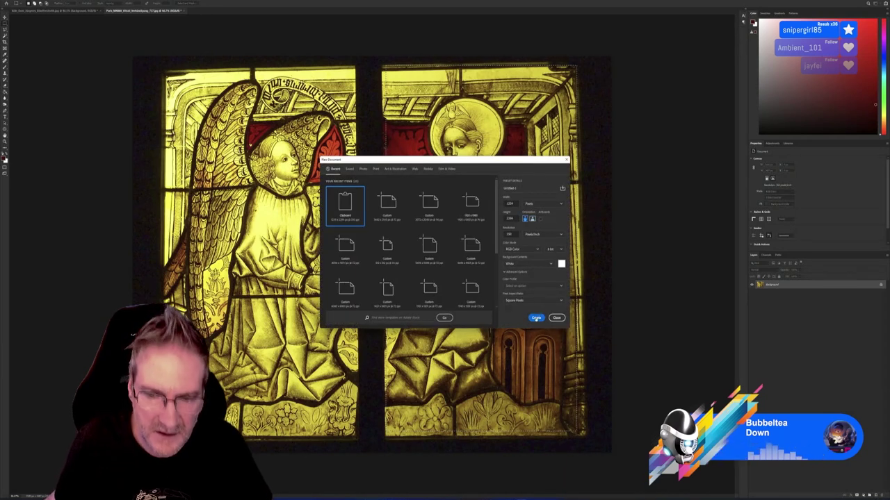
left_click(536, 317)
key("ctrl+v")
key("ctrl+minus")
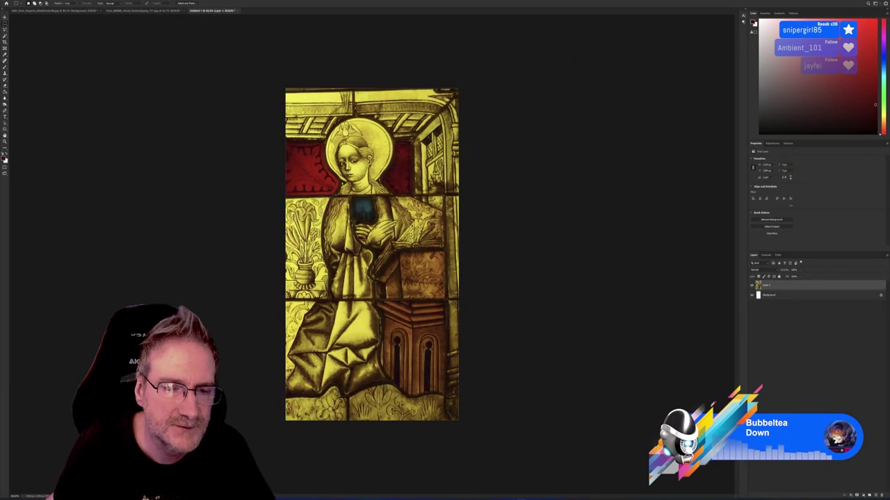
- Soften the pasted panel with a Gaussian Blur at a lowered radius
left_click(66, 2)
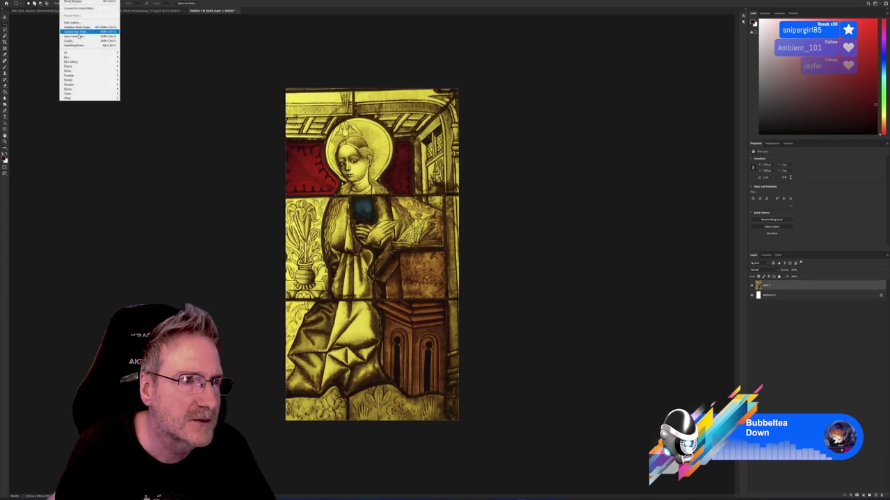
mouse_move(91, 57)
left_click(129, 75)
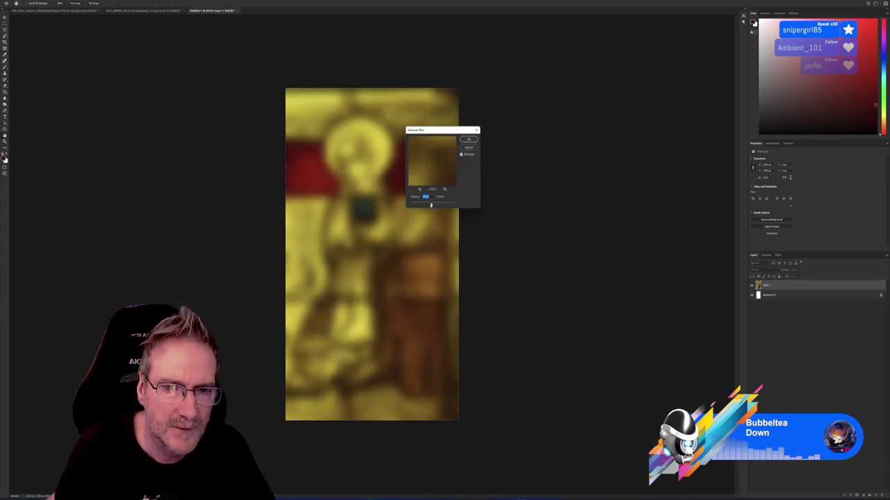
left_click_drag(430, 206, 426, 206)
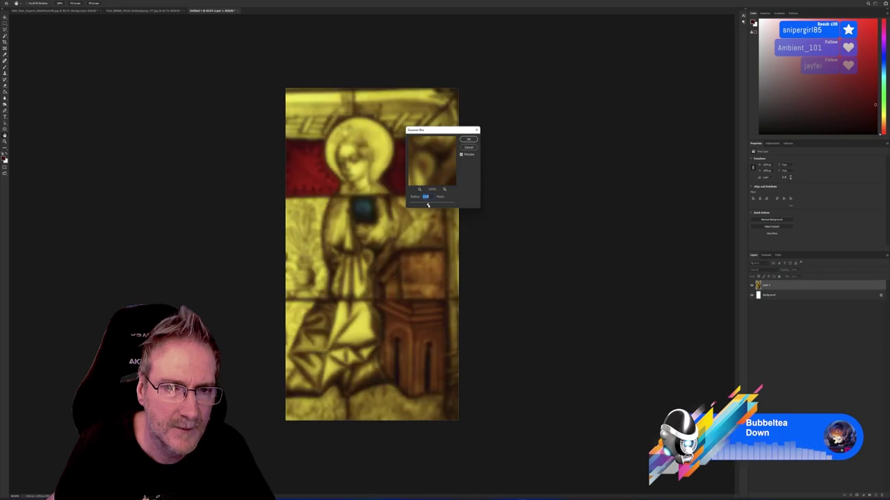
left_click(467, 140)
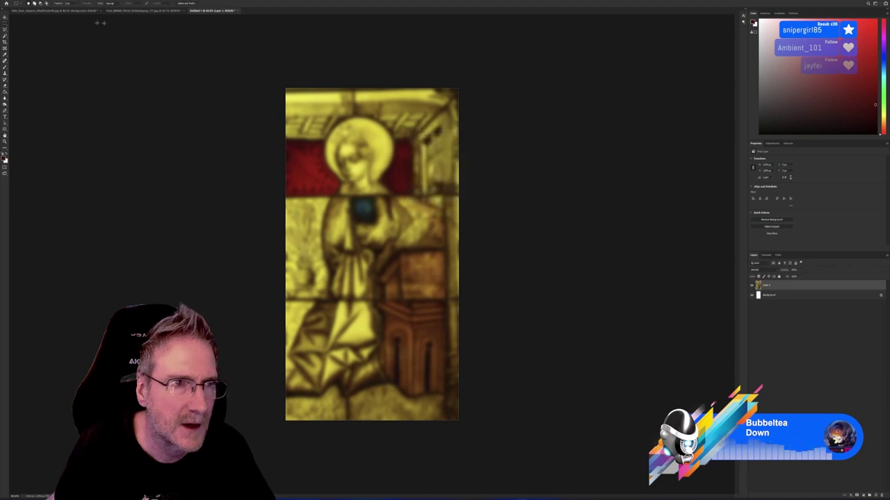
left_click(66, 2)
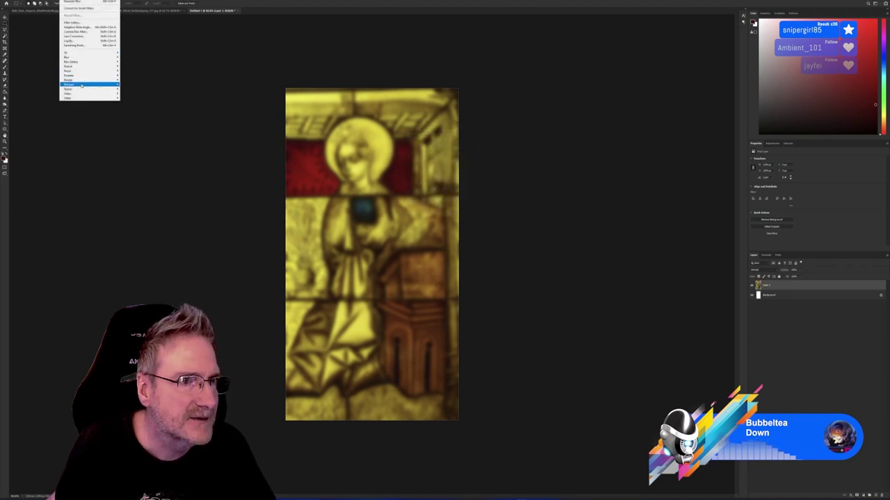
- Apply Smart Sharpen with a reduced amount to the blurred Virgin Mary panel
mouse_move(90, 84)
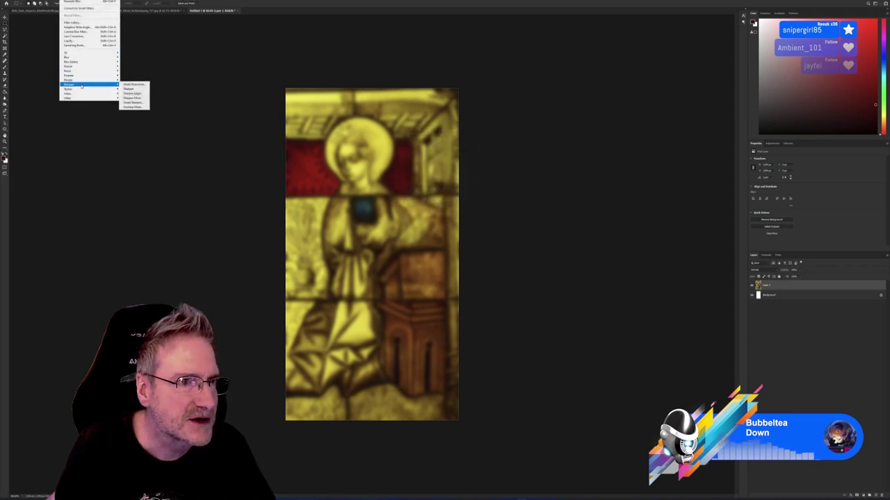
left_click(133, 103)
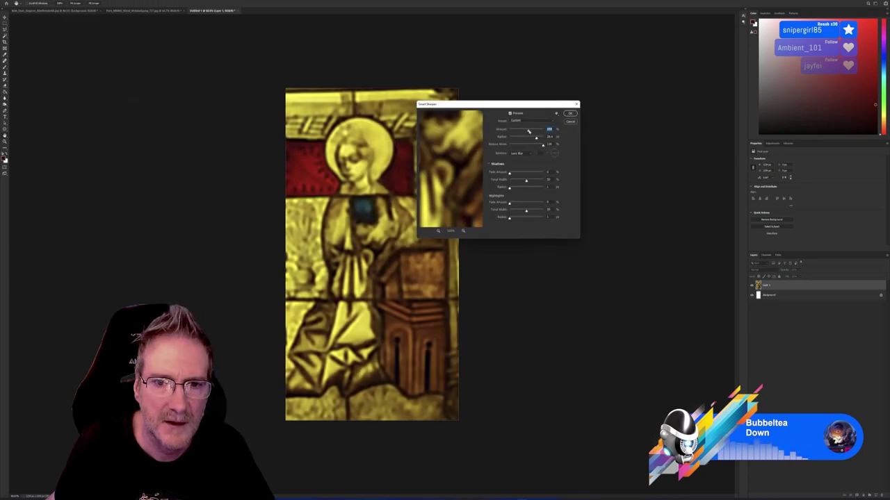
left_click_drag(529, 132, 524, 138)
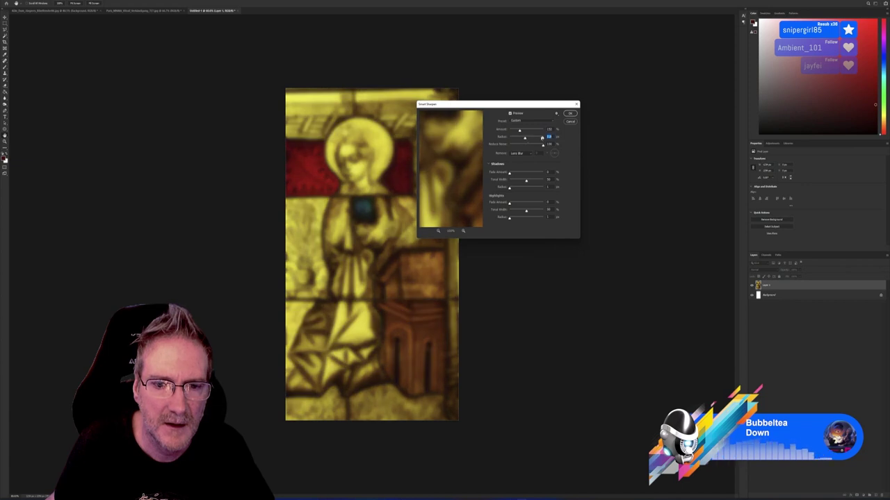
left_click(570, 115)
key("ctrl+minus")
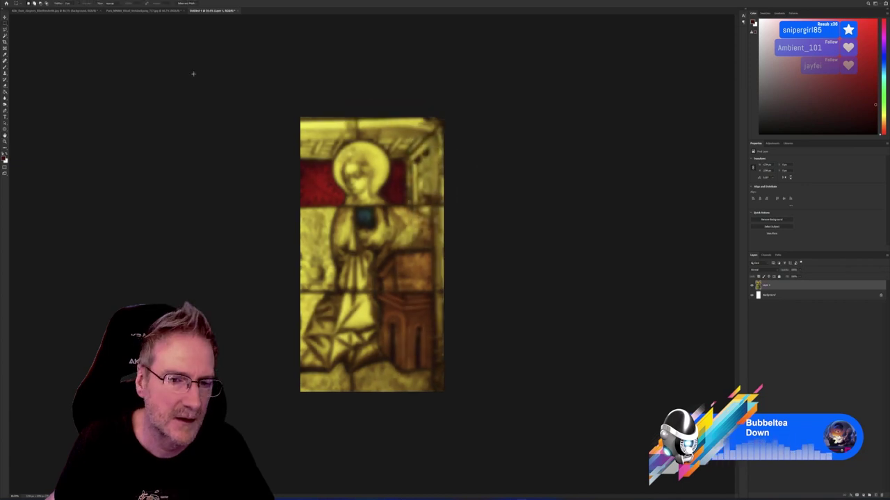
- Resize the panel image to 1024 × 1024 pixels with Image Size
left_click(15, 2)
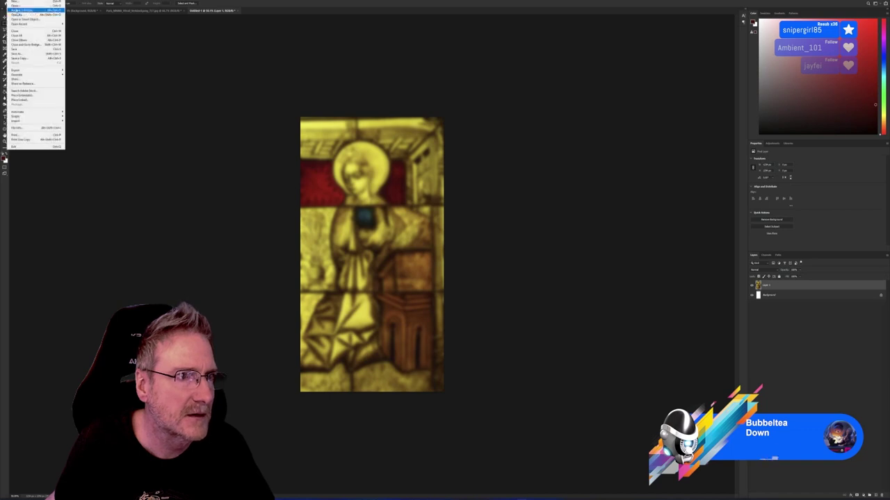
mouse_move(28, 2)
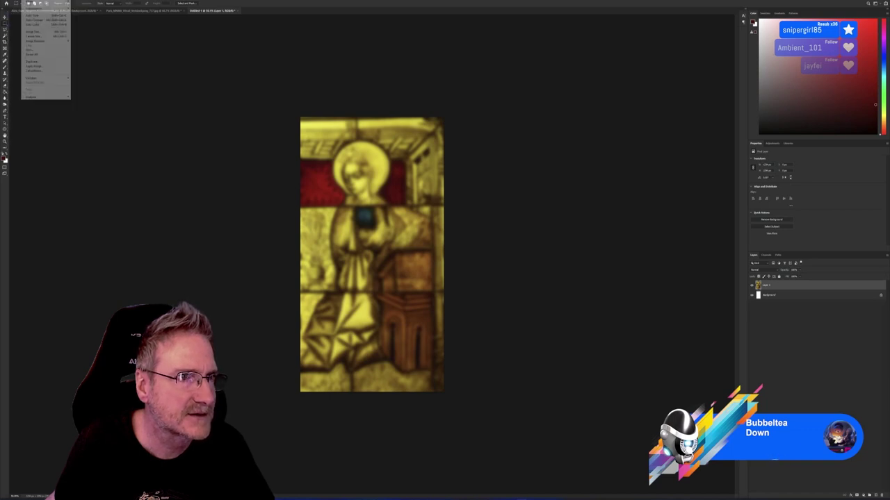
left_click(32, 31)
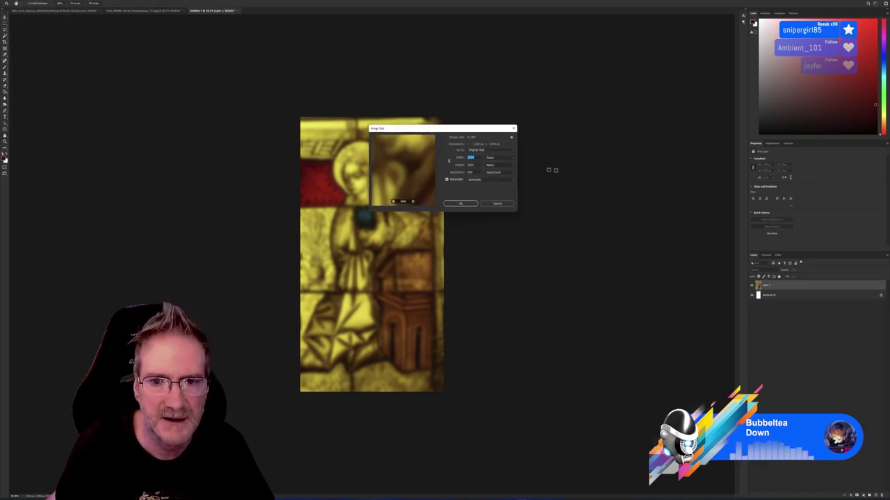
type("1024")
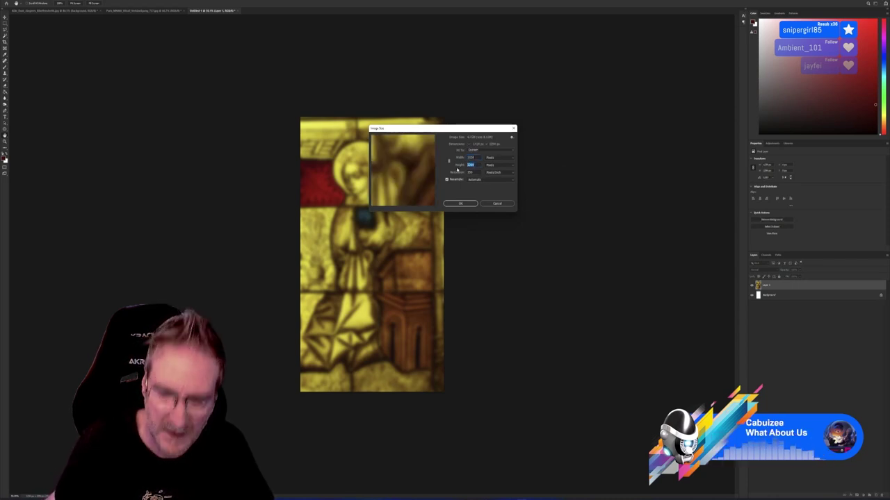
type("1024")
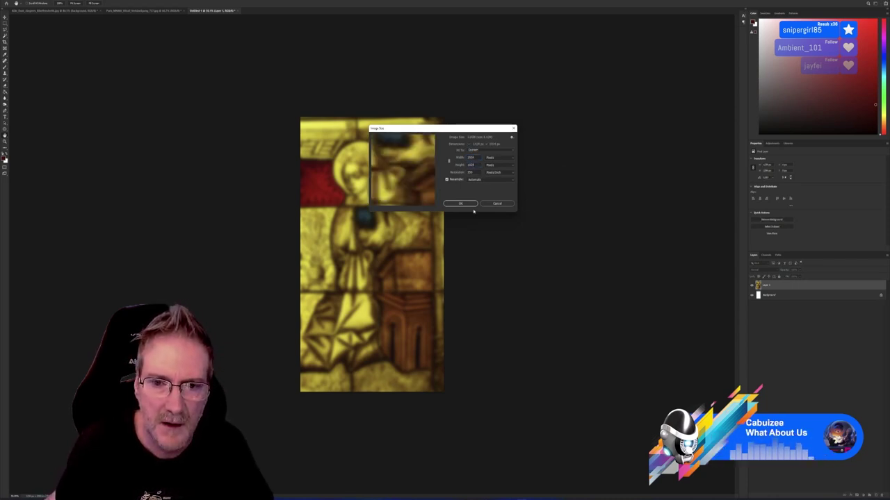
left_click(461, 203)
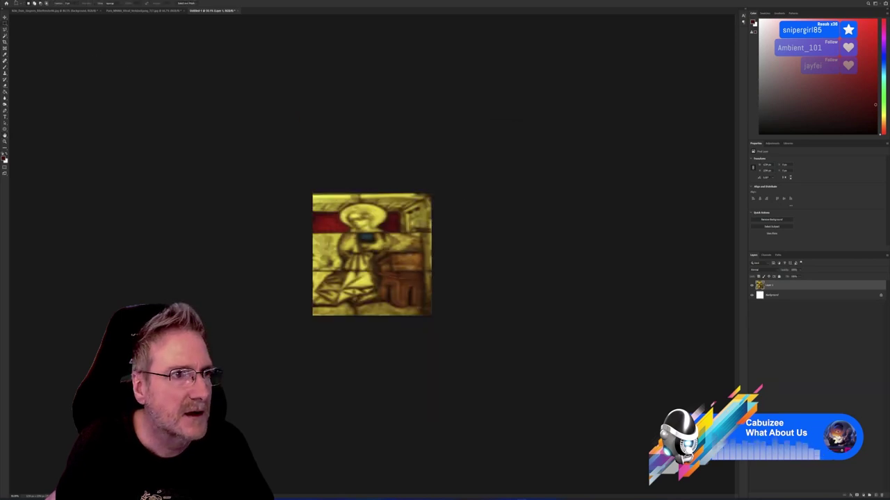
left_click(10, 1)
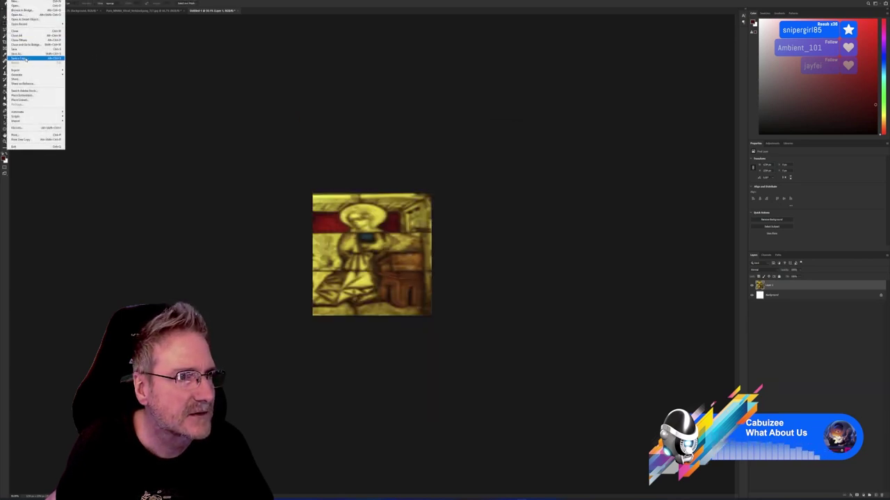
- Save a PNG copy of the panel texture to the Desktop, then return to 3ds Max
left_click(20, 59)
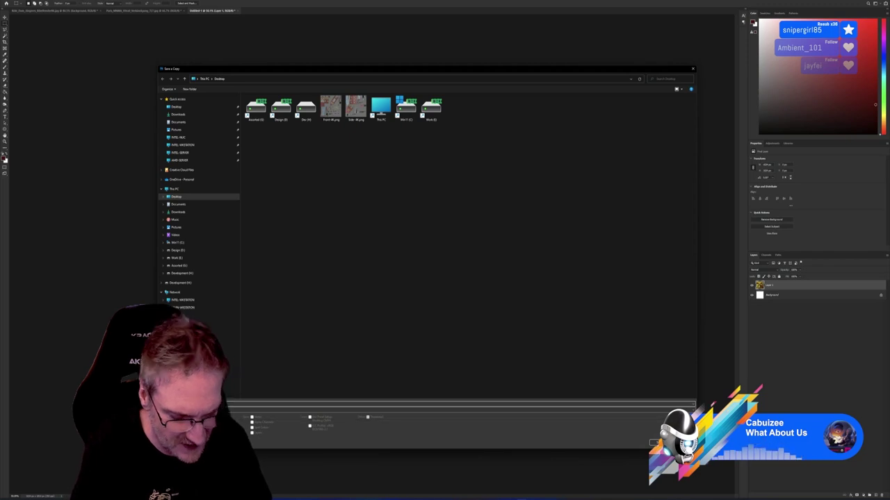
key("Return")
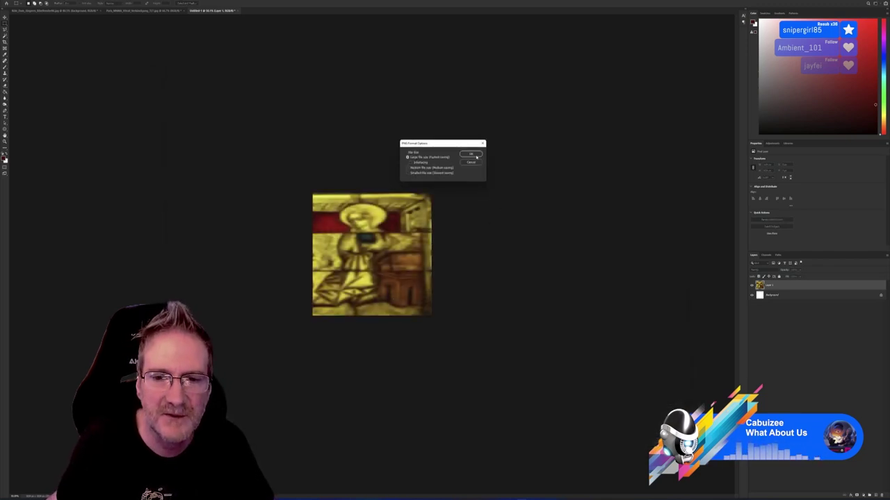
left_click(475, 155)
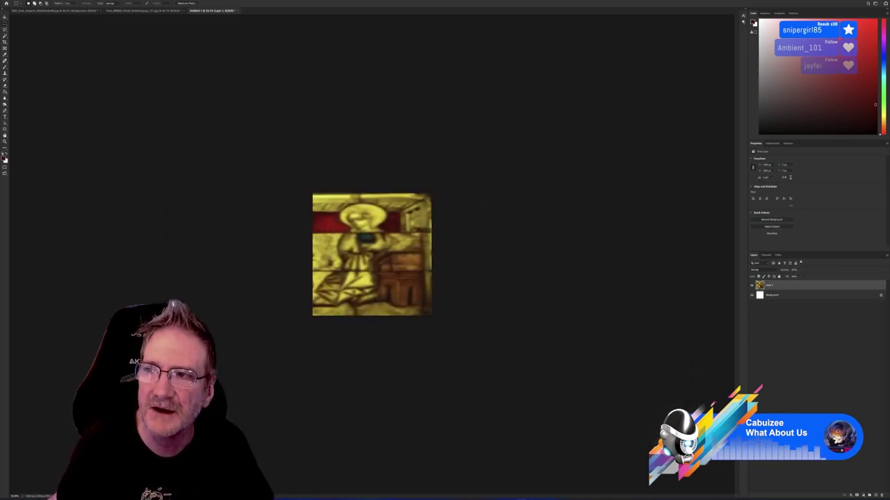
key("alt+Tab")
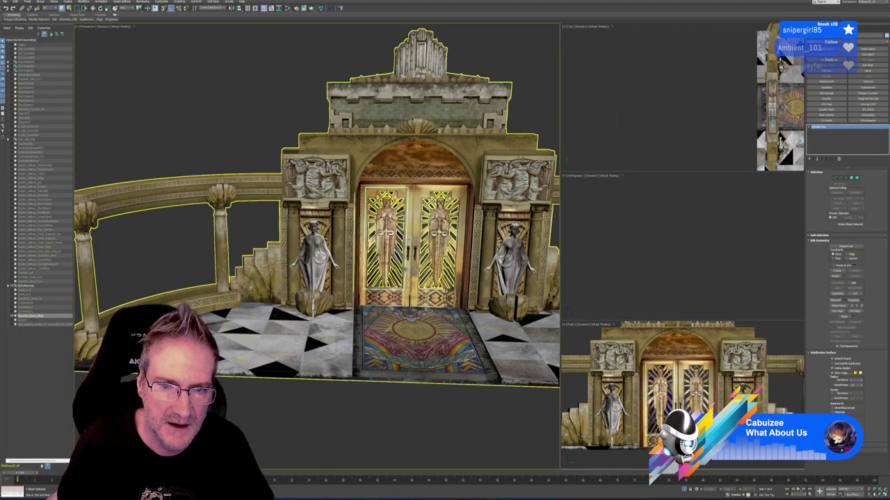
- Select the right door's glass panel and make a copy of it
scroll(431, 252, "up", 5)
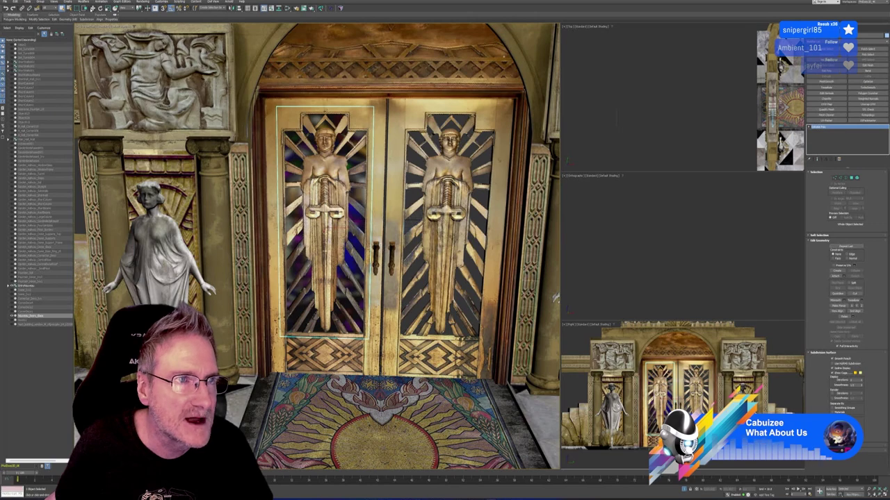
key("w")
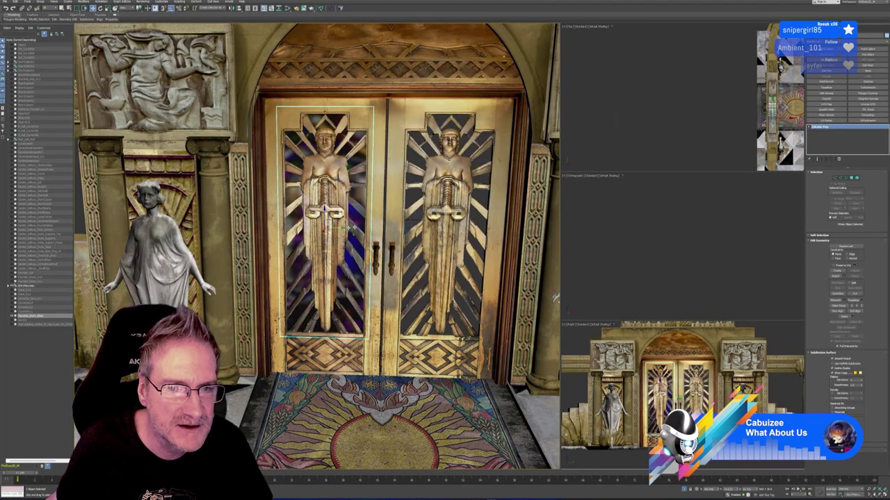
left_click(459, 230)
key("ctrl+v")
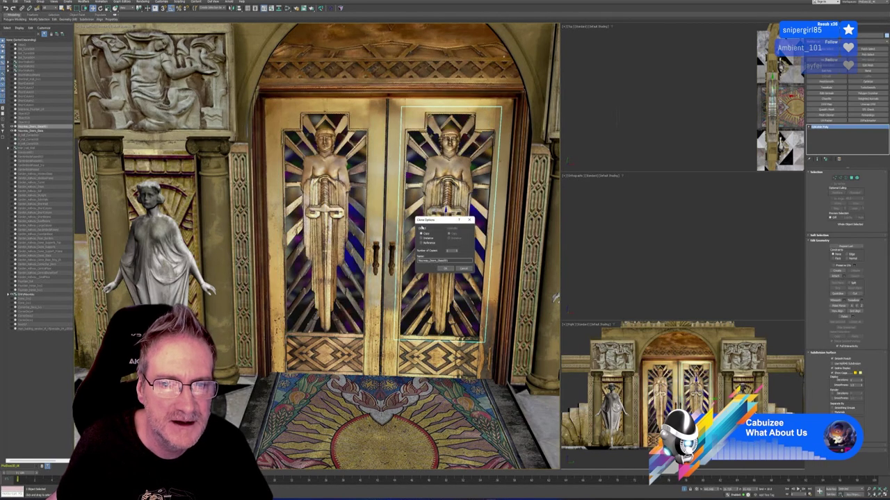
left_click(444, 268)
- In the Slate Material Editor, load Bait2.png from the Desktop as a bitmap and assign it to the copied panel
key("m")
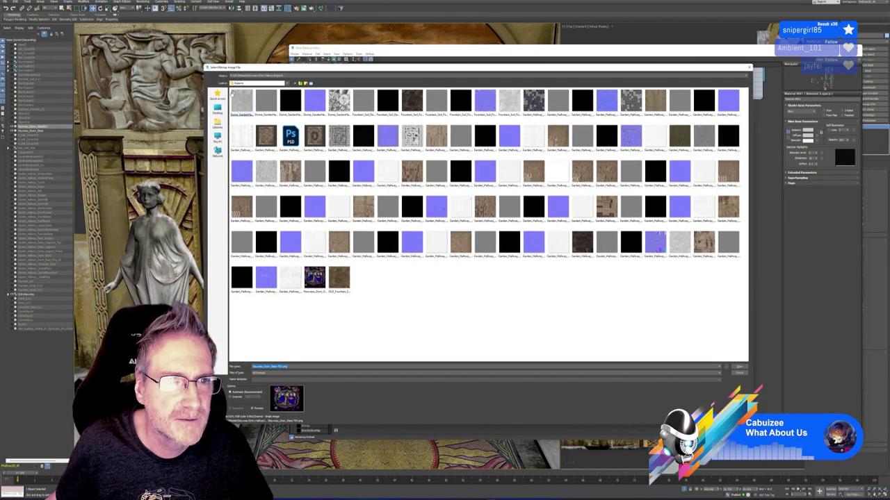
left_click(218, 112)
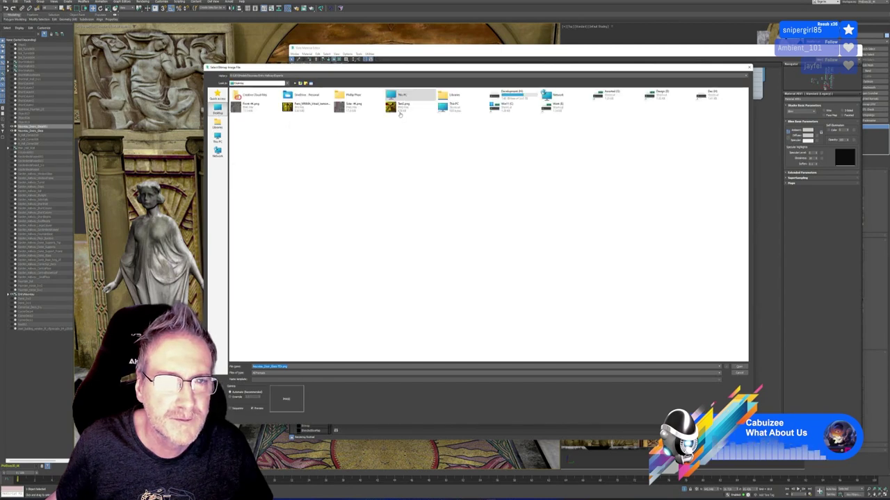
double_click(401, 106)
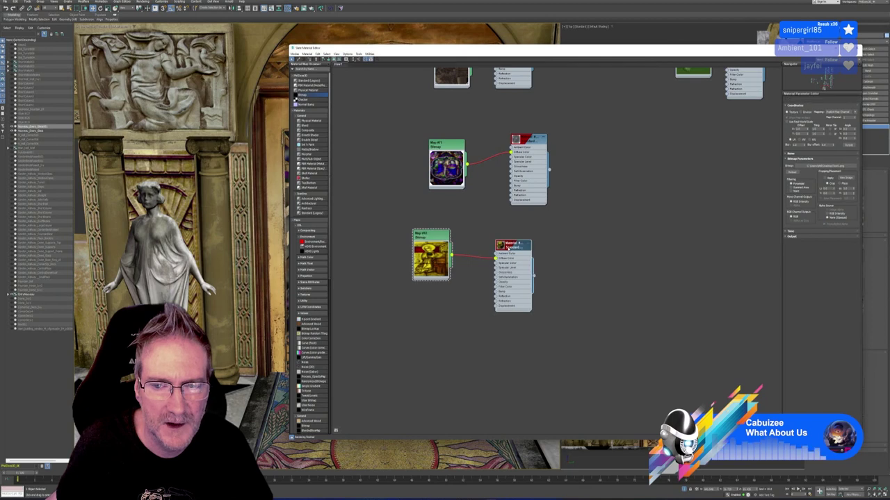
right_click(512, 253)
left_click(528, 259)
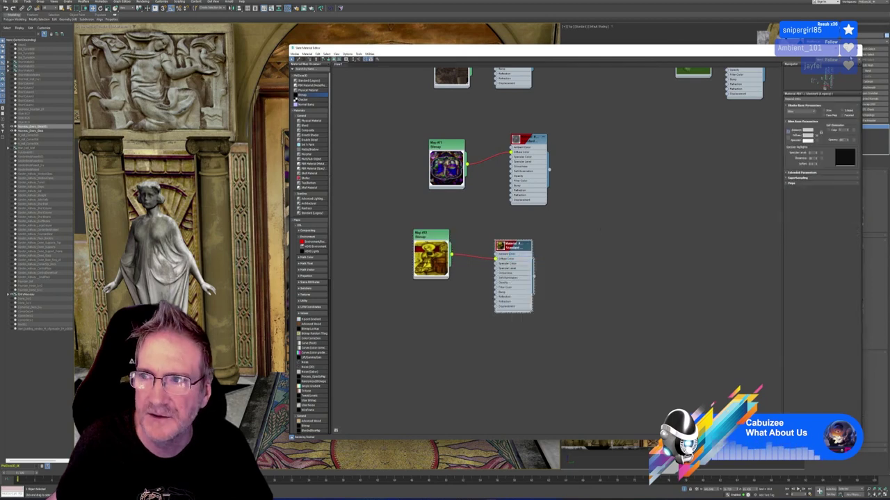
- Check the door, compare the other door's material with the yellow glass material, then close the editor
key("m")
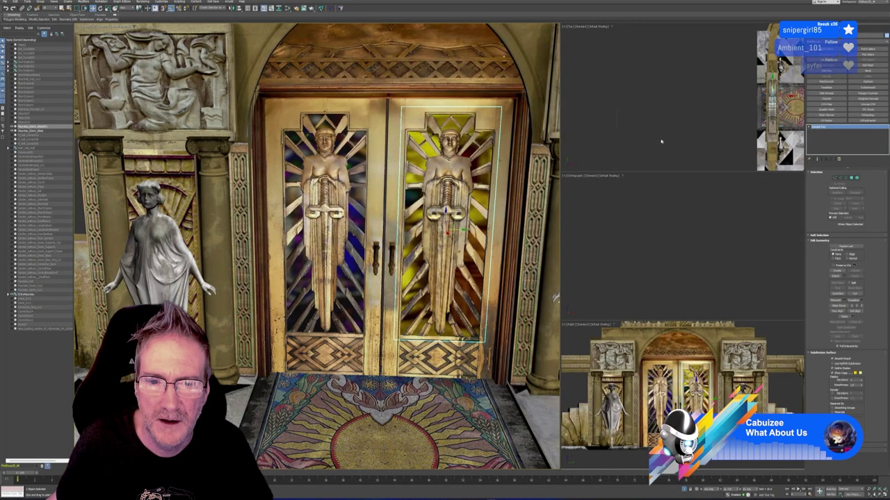
left_click(287, 9)
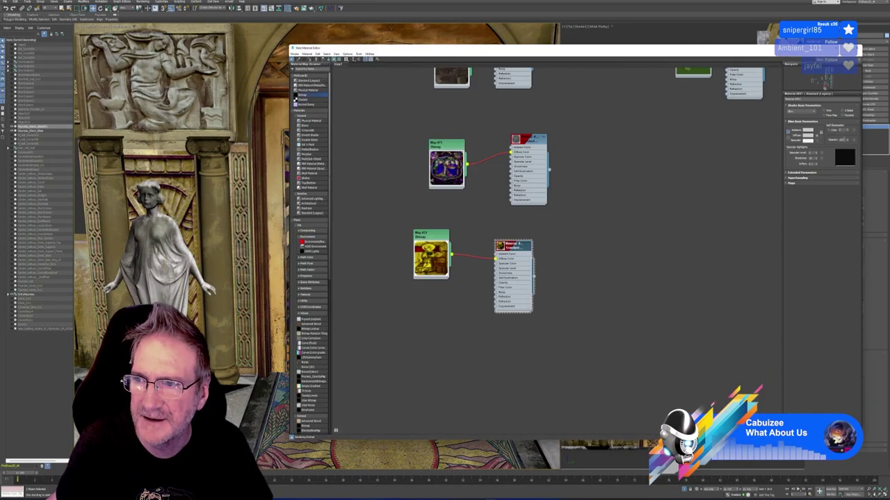
left_click(528, 139)
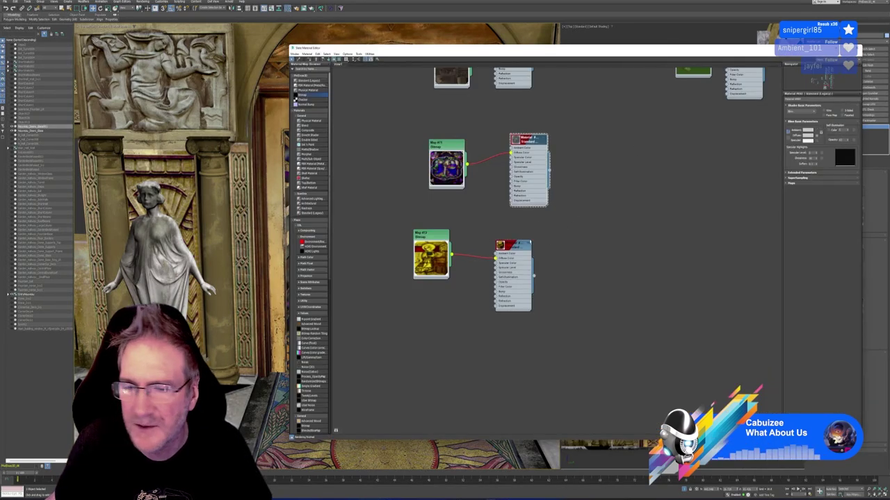
left_click(514, 245)
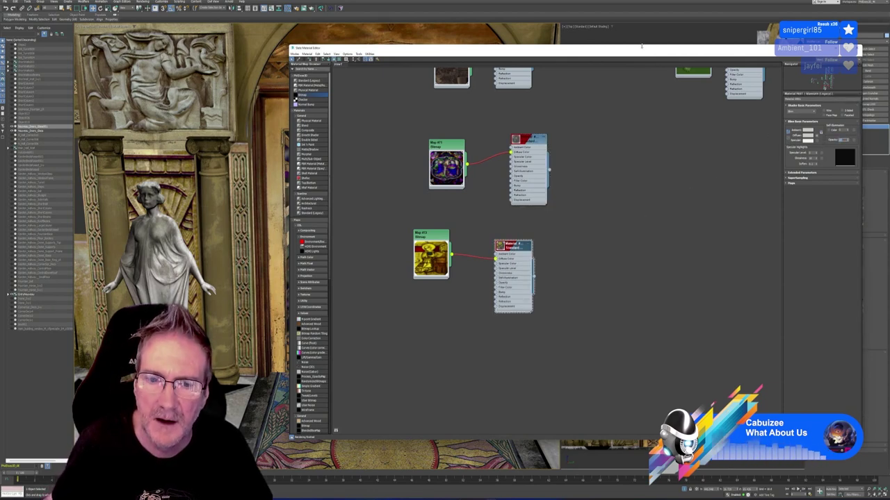
left_click(861, 51)
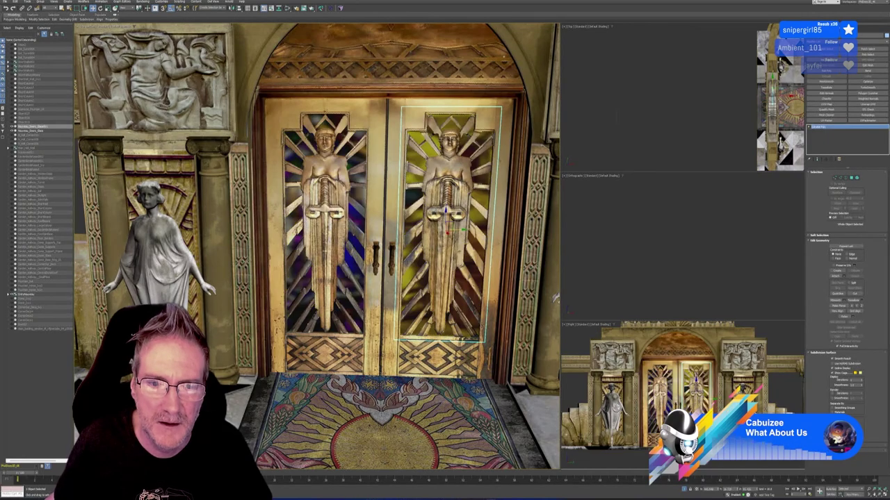
middle_click_drag(313, 243, 334, 246, "alt")
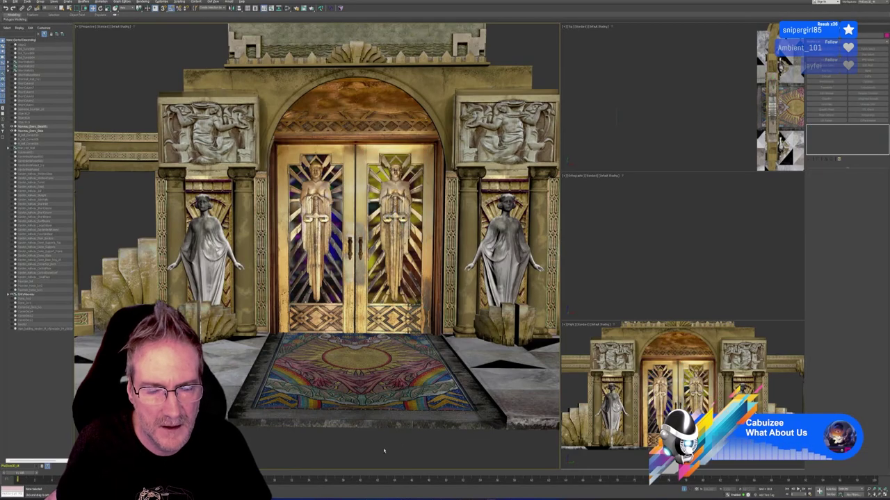
middle_click_drag(384, 451, 366, 443, "alt")
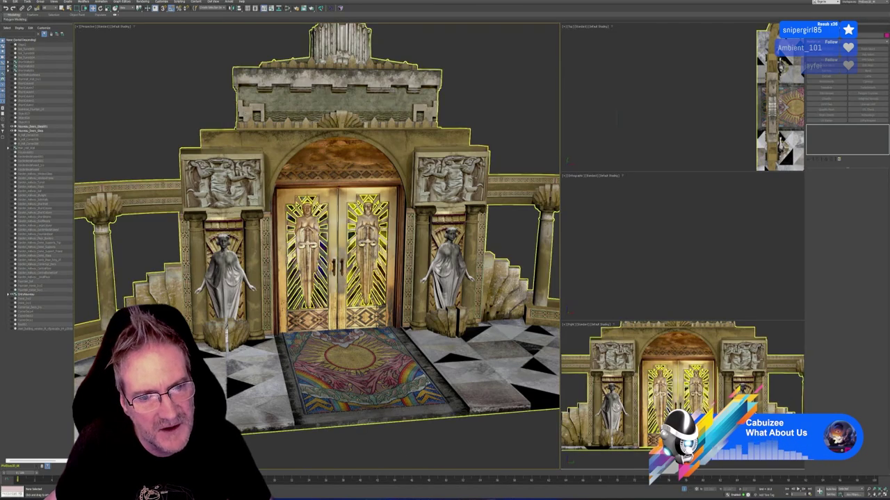
middle_click_drag(425, 334, 510, 428, "alt")
scroll(415, 383, "up", 5)
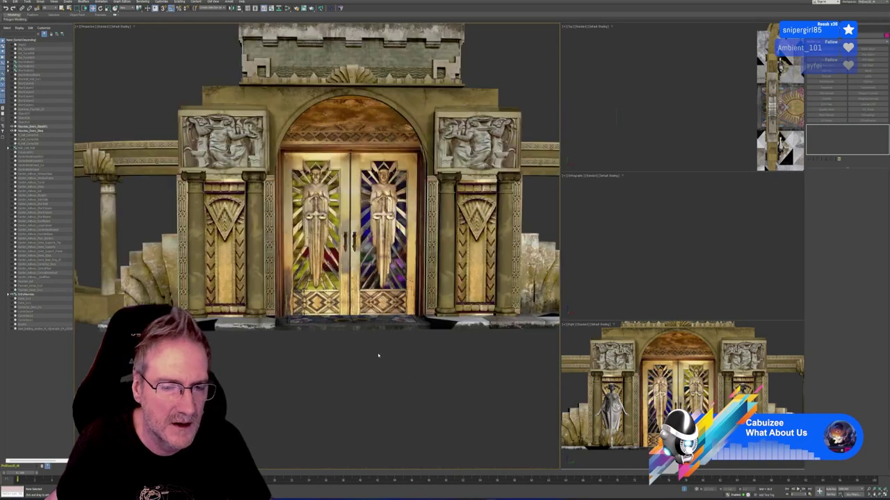
mouse_move(392, 383)
middle_mouse_down("alt")
mouse_move(381, 384)
mouse_move(392, 385)
middle_mouse_up("alt")
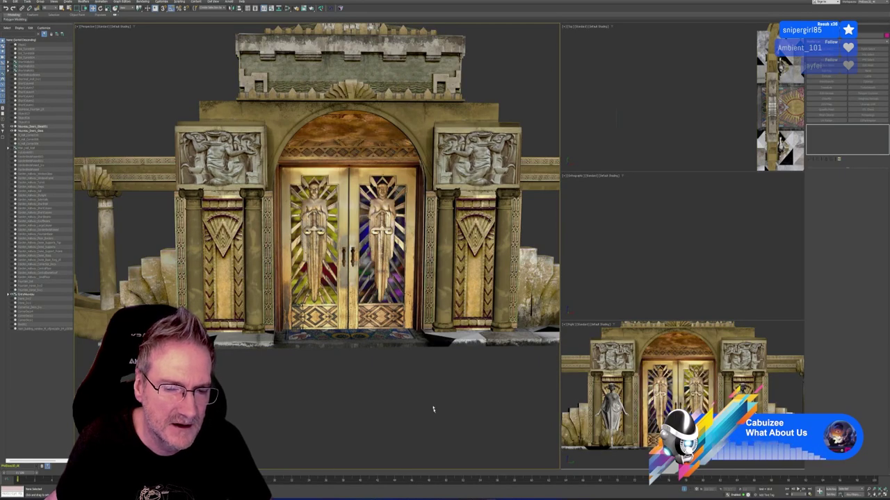
middle_click_drag(433, 410, 326, 410, "alt")
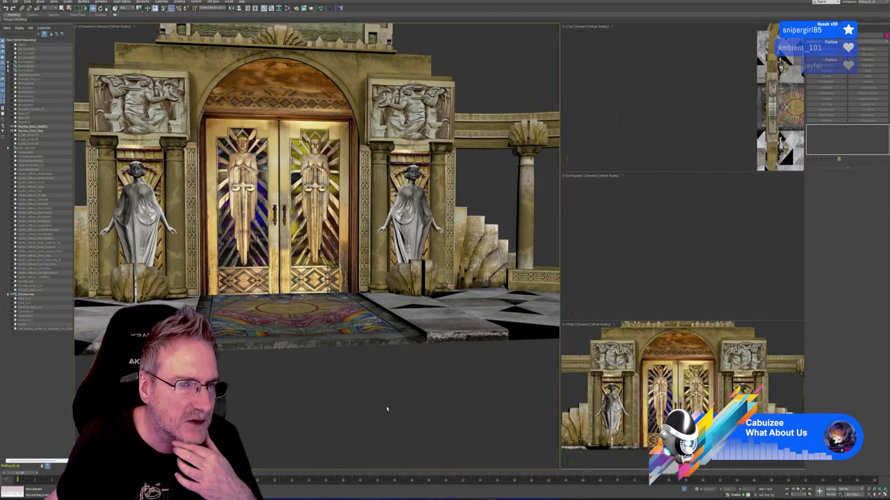
mouse_move(387, 409)
middle_mouse_down("alt")
mouse_move(360, 406)
mouse_move(400, 392)
mouse_move(382, 420)
mouse_move(390, 419)
middle_mouse_up("alt")
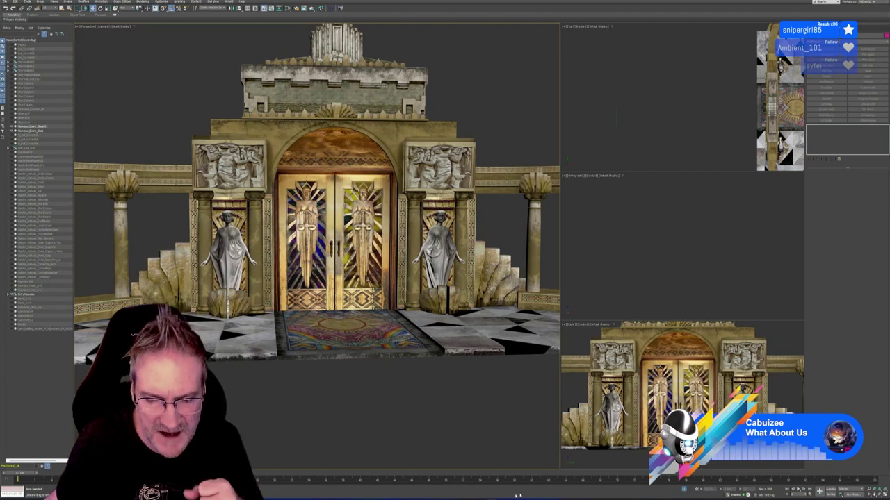
key("alt+Tab")
- In a new tab, search Google for the Australian glass artist's glassware and show Images results
key("ctrl+t")
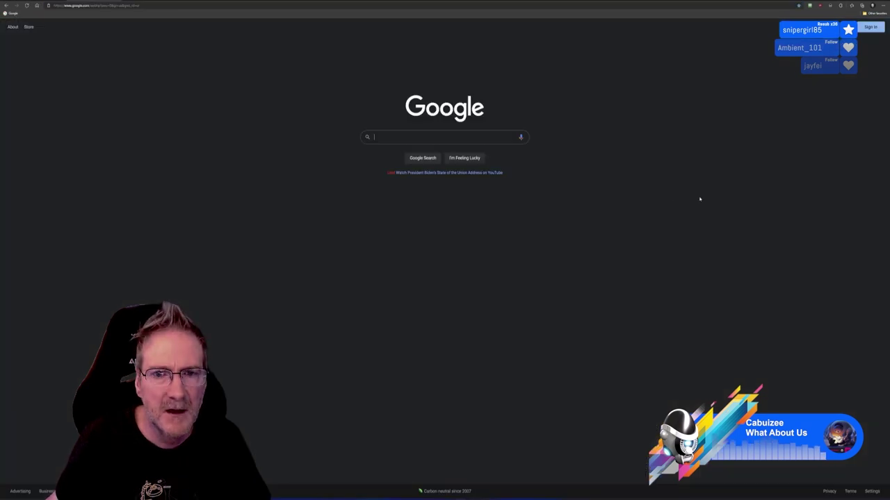
type("colin")
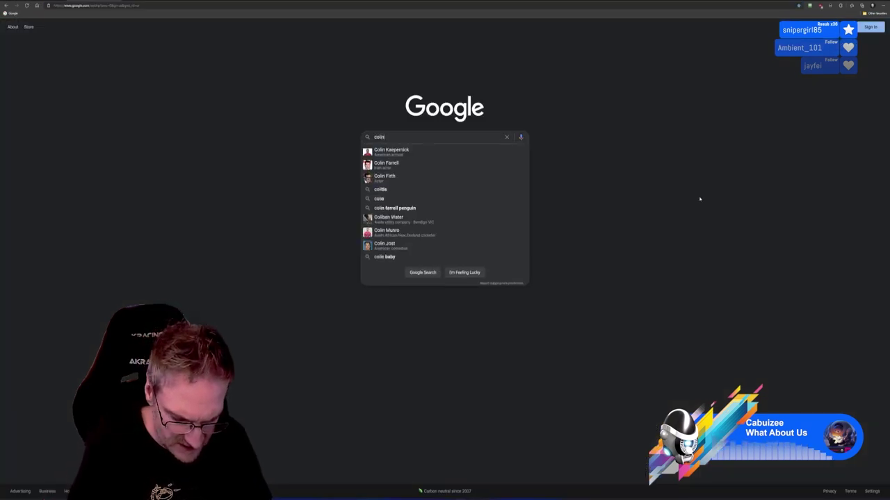
type(" hea")
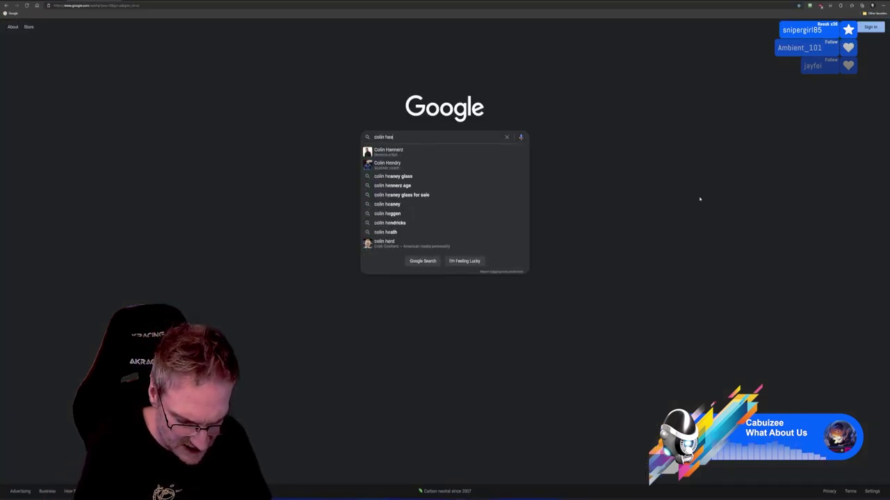
type("ney gl")
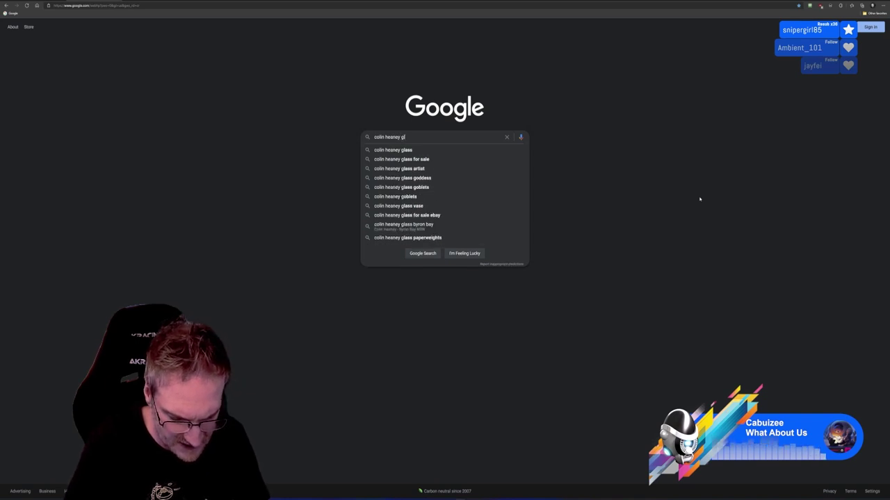
type("asswear")
key("Return")
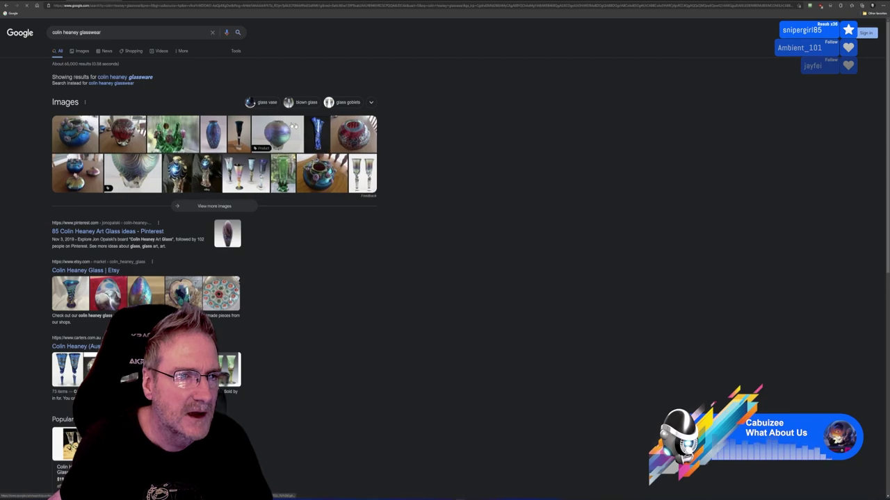
left_click(82, 53)
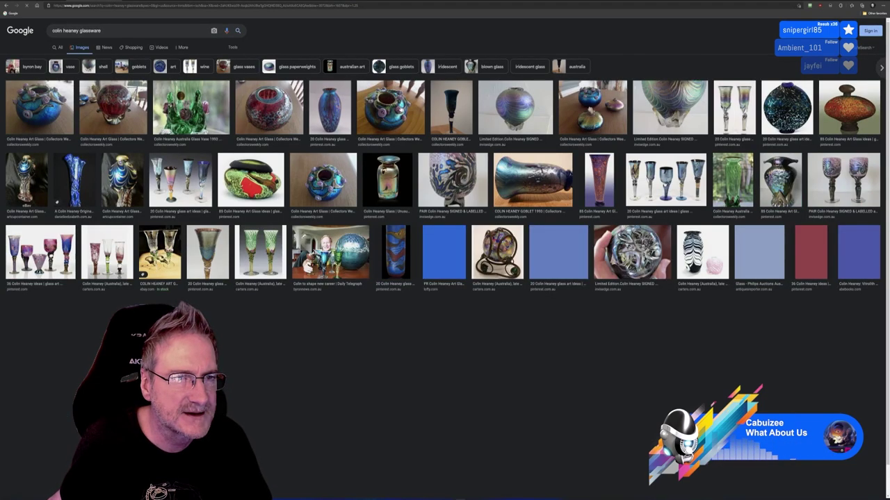
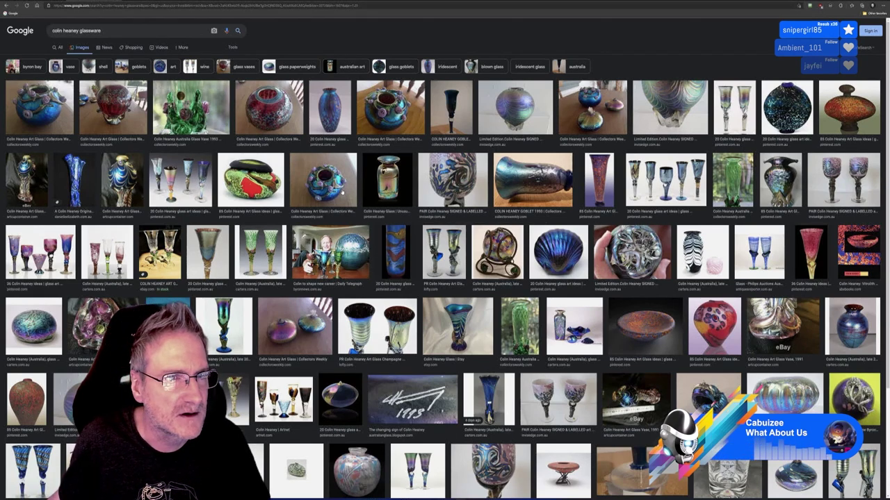
- Open a larger preview of the blue vase in the glassware image results
left_click(332, 111)
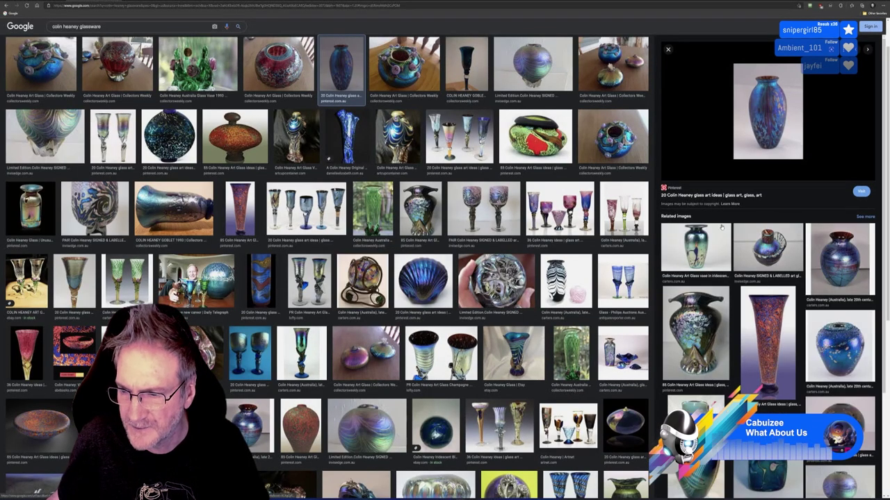
scroll(720, 226, "down", 1)
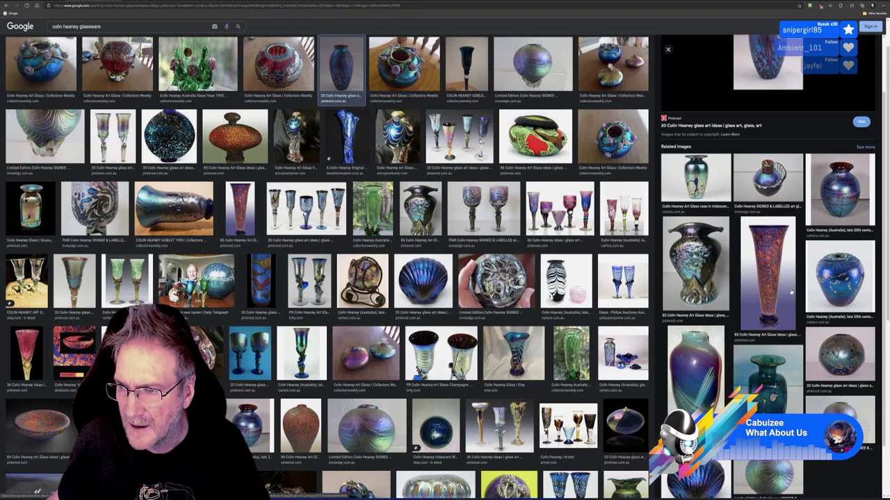
scroll(788, 284, "up", 1)
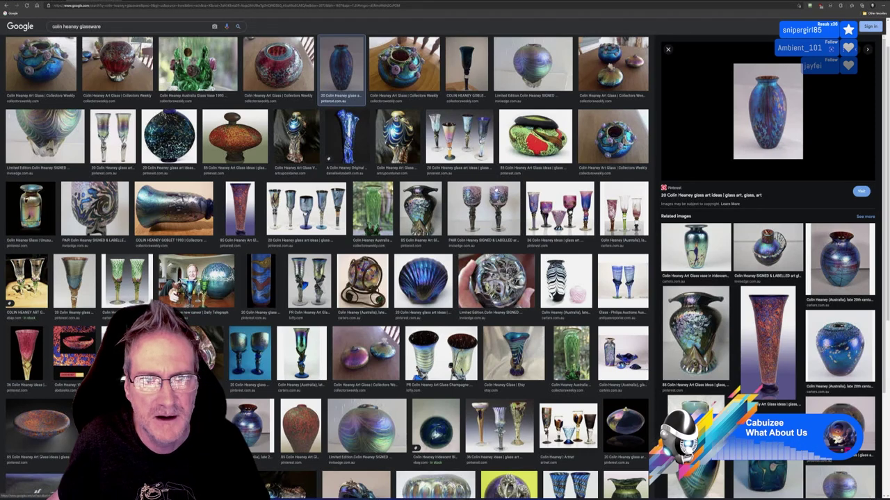
- Scroll further down and preview the '36 Colin Heaney ideas' round iridescent vase
scroll(495, 191, "down", 3)
scroll(489, 197, "down", 1)
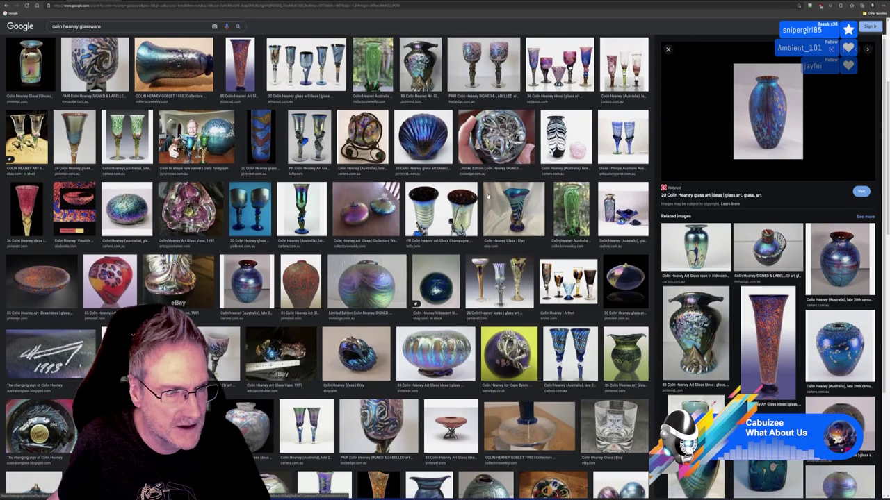
scroll(489, 197, "down", 2)
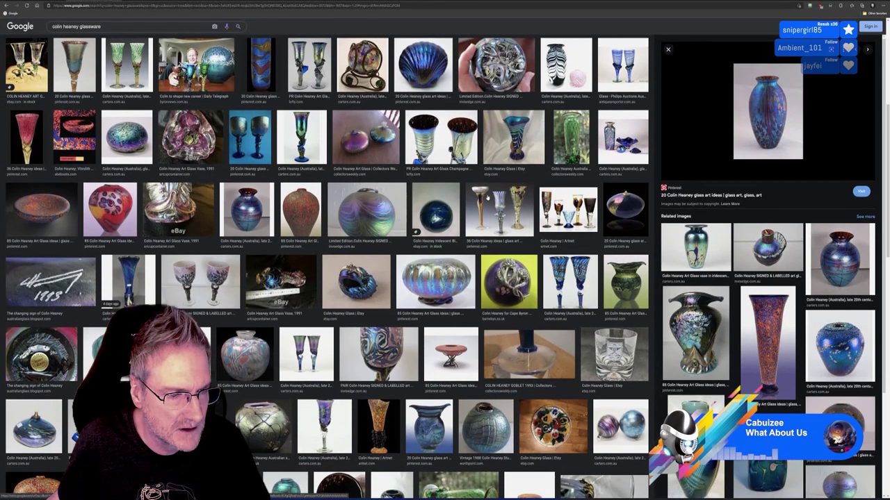
scroll(487, 197, "down", 2)
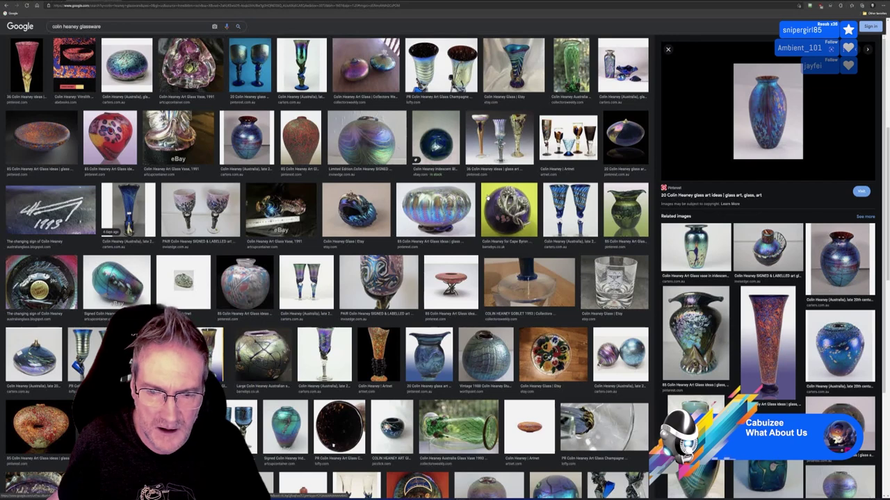
scroll(487, 198, "down", 2)
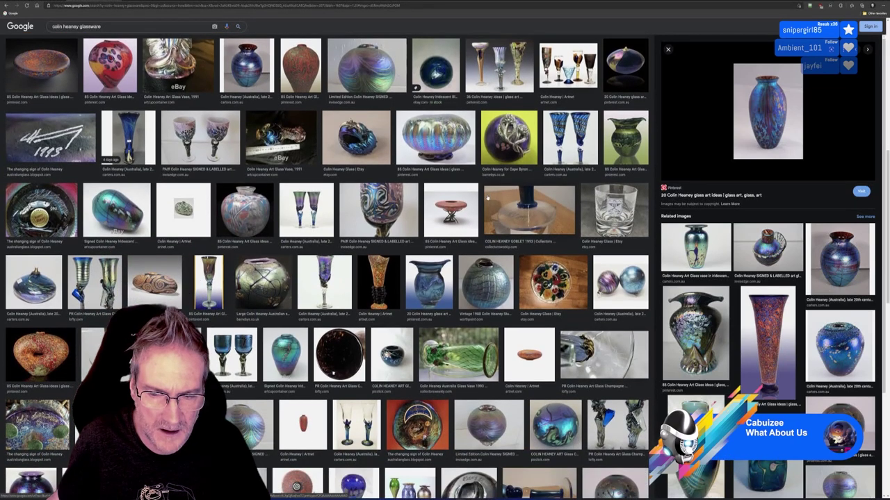
scroll(487, 198, "down", 6)
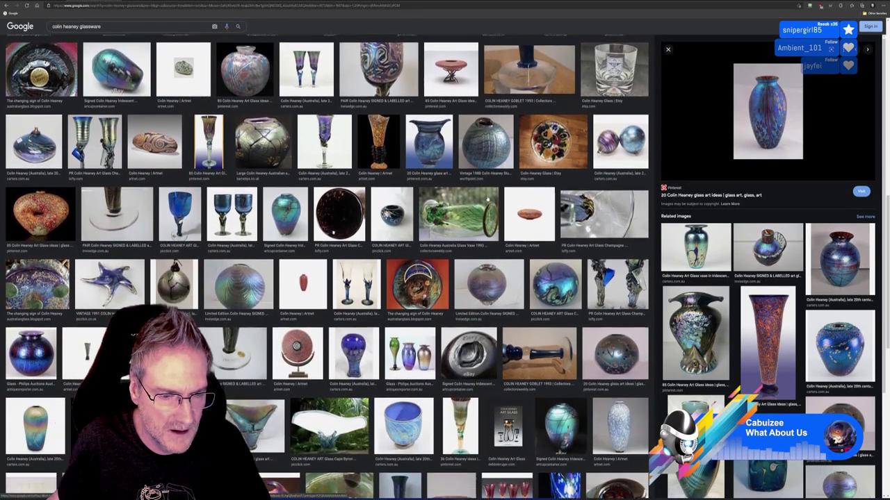
scroll(487, 199, "down", 4)
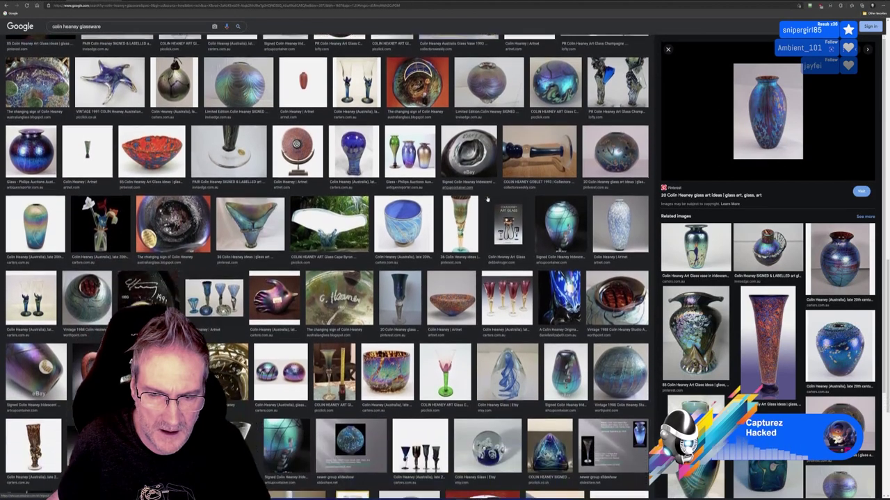
scroll(487, 198, "down", 5)
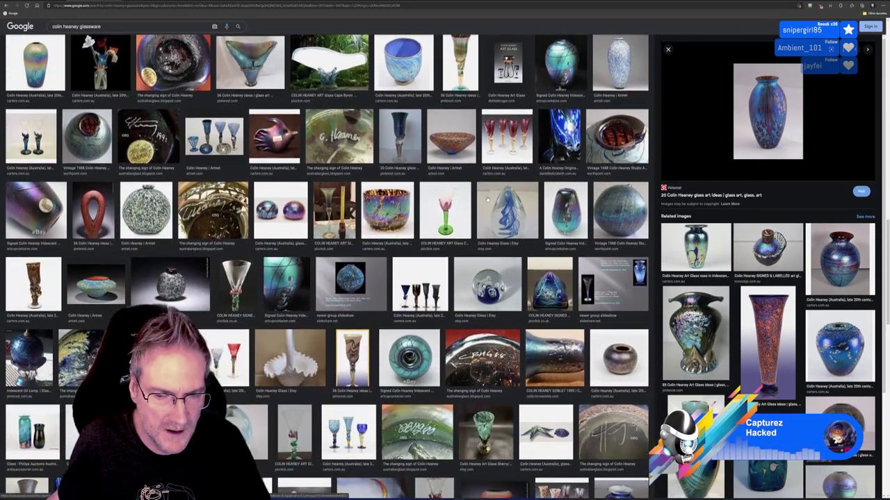
scroll(487, 198, "down", 3)
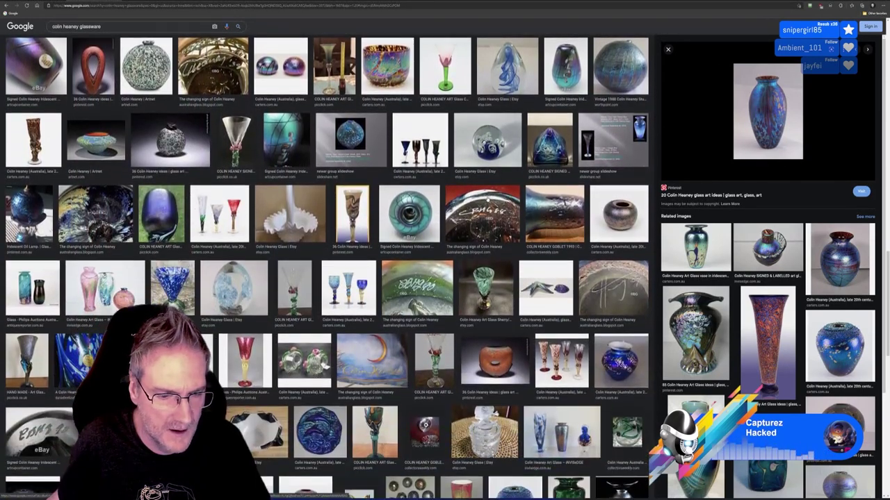
scroll(487, 198, "down", 6)
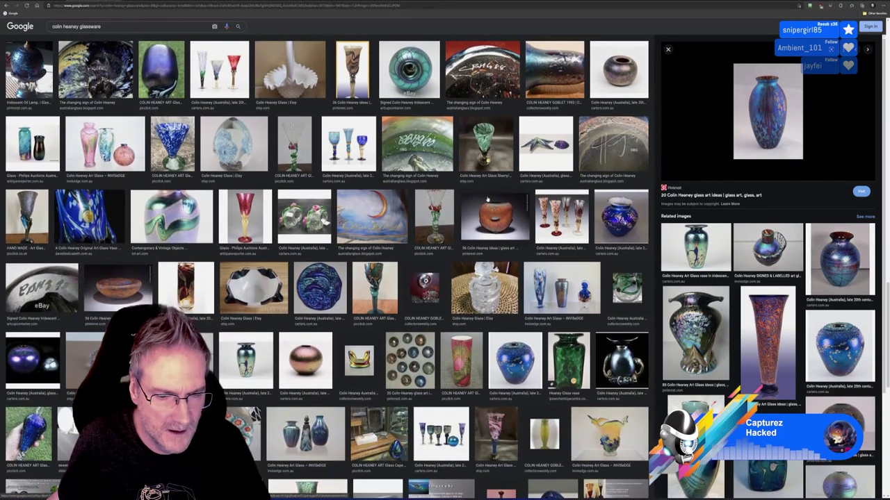
scroll(487, 198, "down", 2)
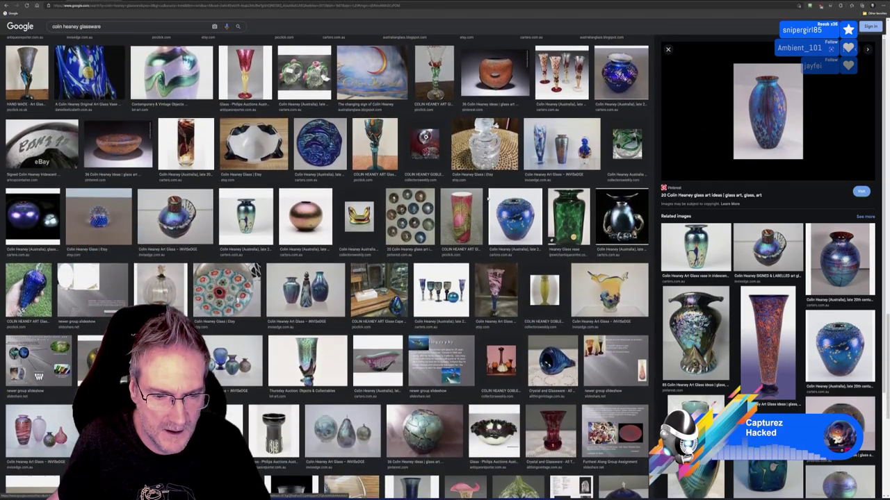
scroll(487, 199, "down", 2)
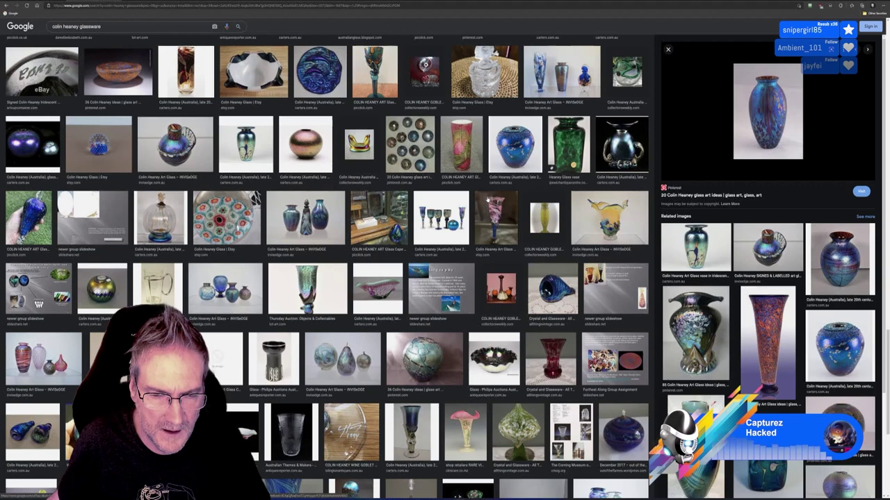
scroll(487, 198, "down", 4)
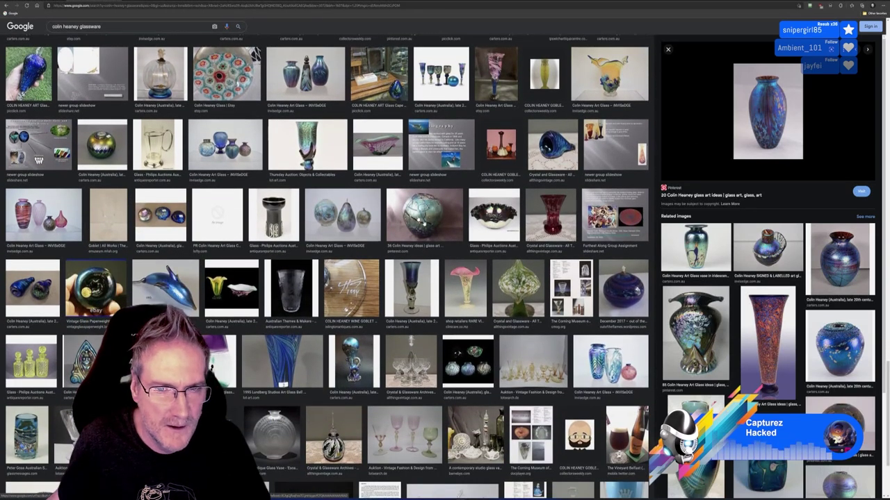
left_click(421, 221)
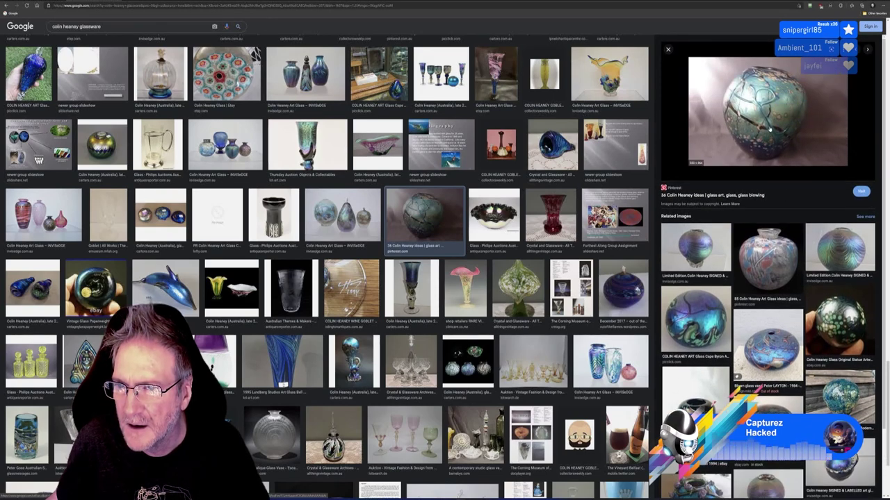
- Visit the vase's Pinterest source pin, then close it to return to Google Images
left_click(769, 130)
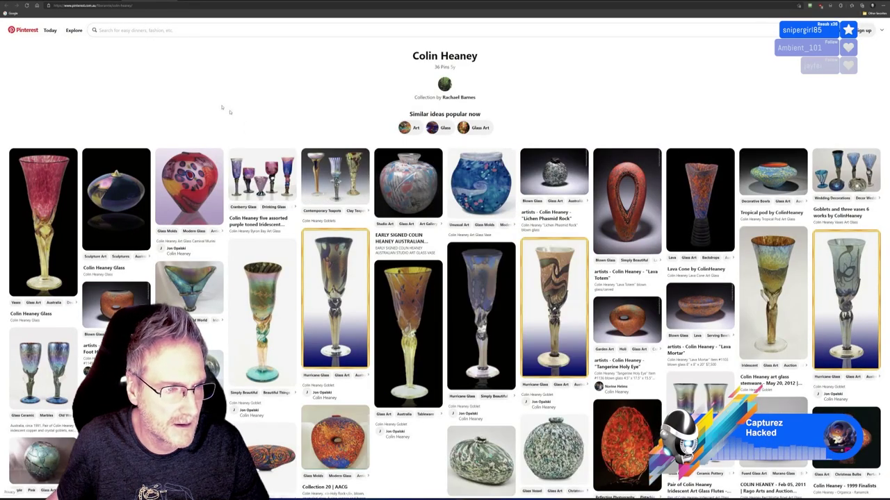
scroll(174, 96, "down", 3)
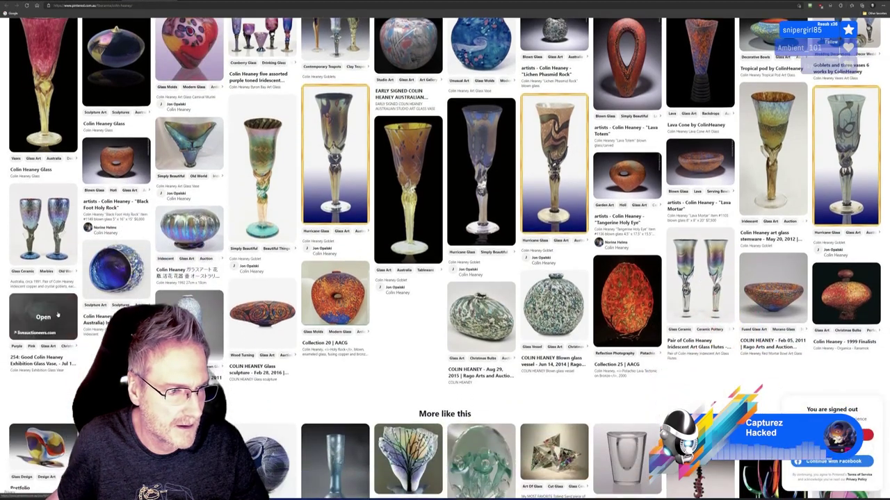
left_click(43, 321)
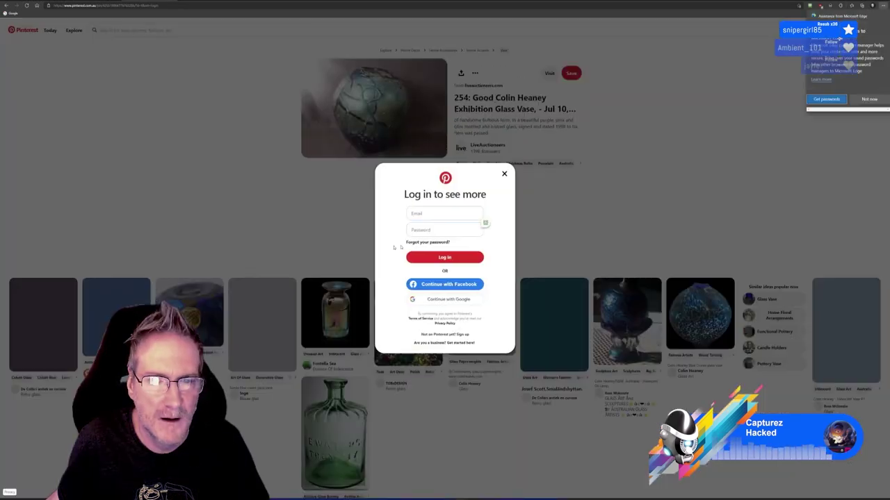
left_click(486, 224)
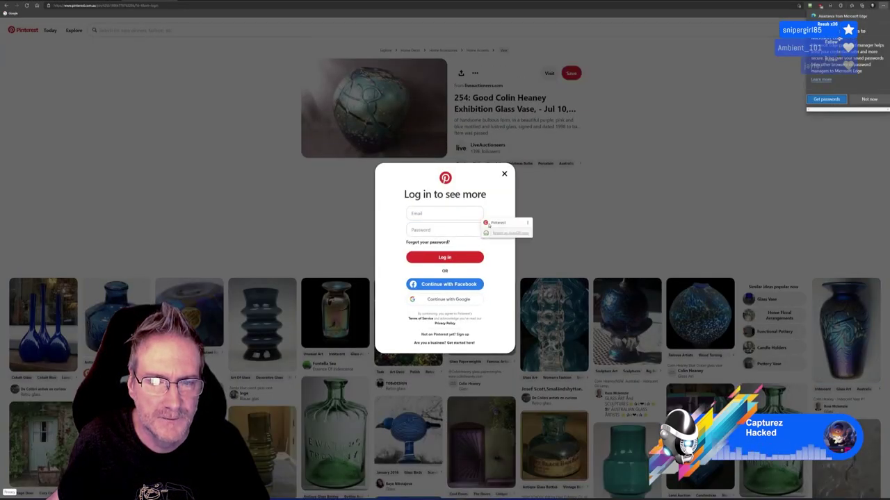
left_click(237, 42)
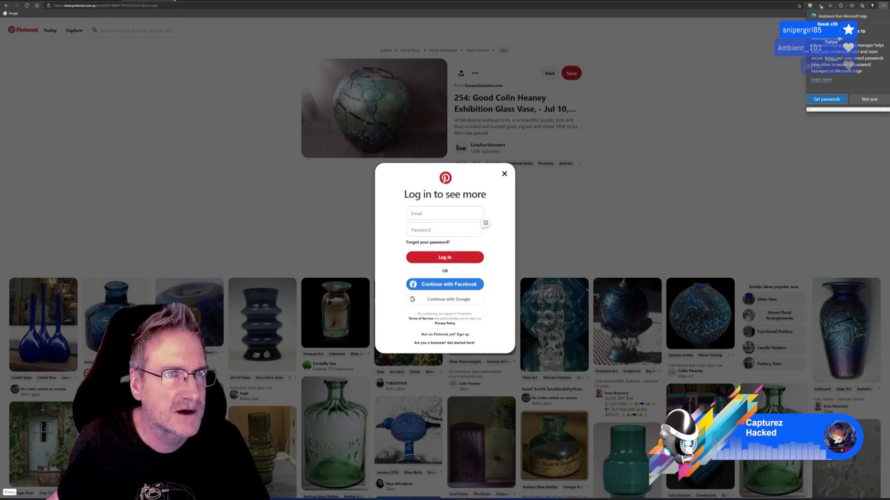
key("ctrl+w")
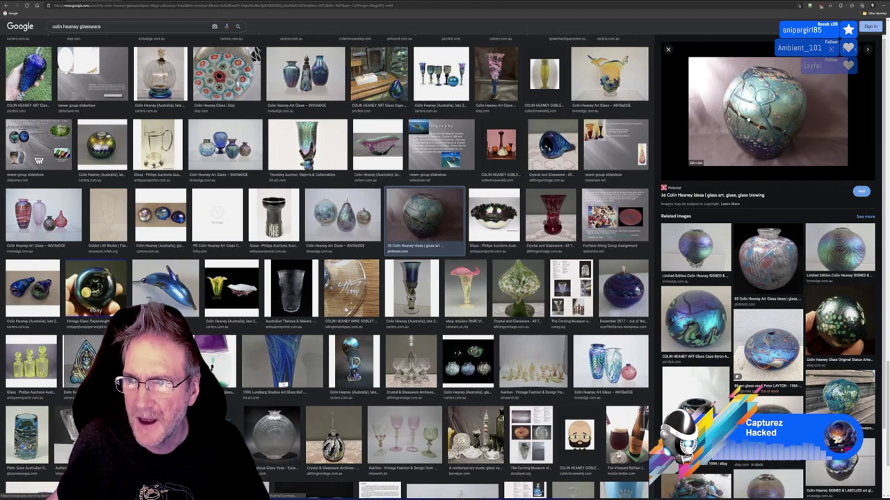
- Save the vase preview image as a JPG to the Desktop
right_click(748, 117)
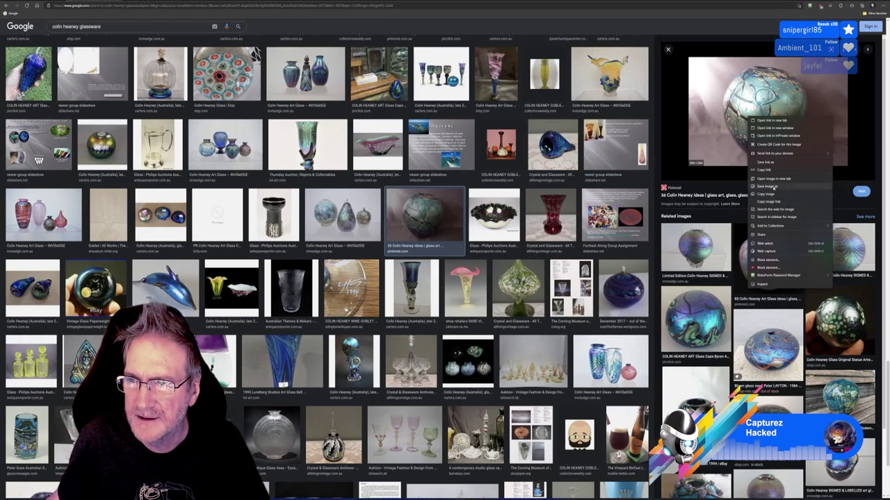
left_click(768, 186)
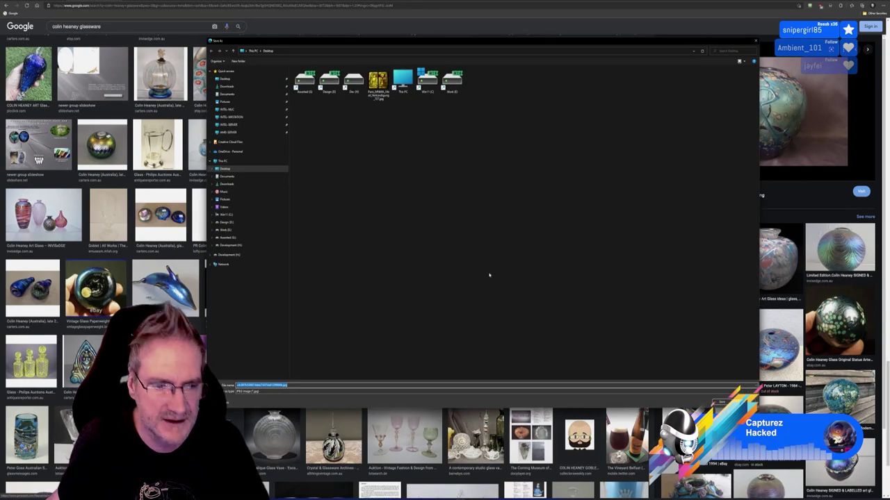
left_click(722, 402)
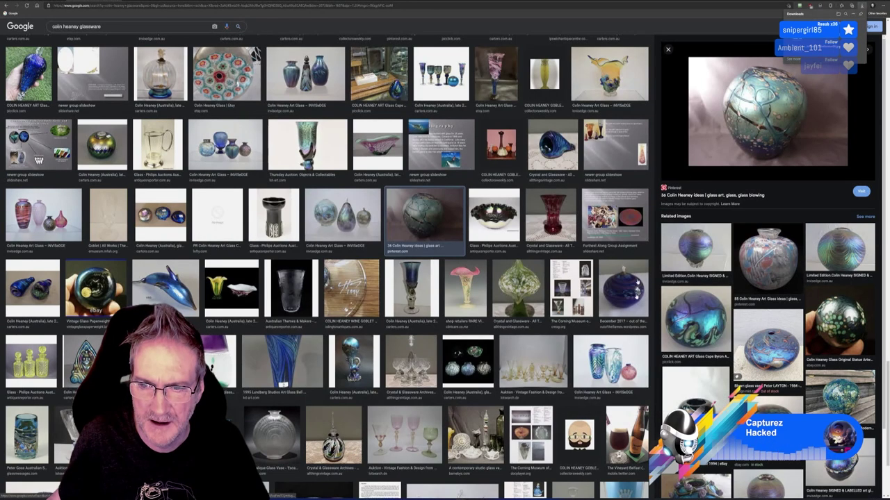
- From the desktop, launch Topaz Gigapixel AI from the Start menu's Pinned apps
key("alt+Tab")
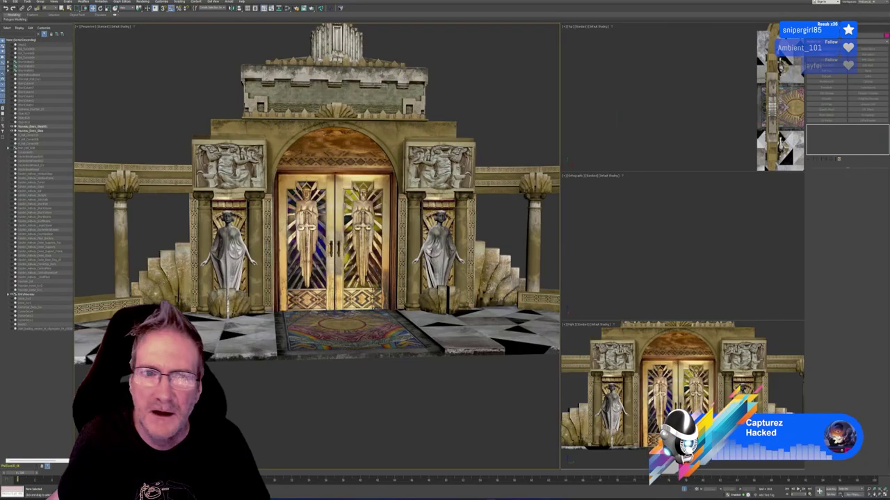
key("super+d")
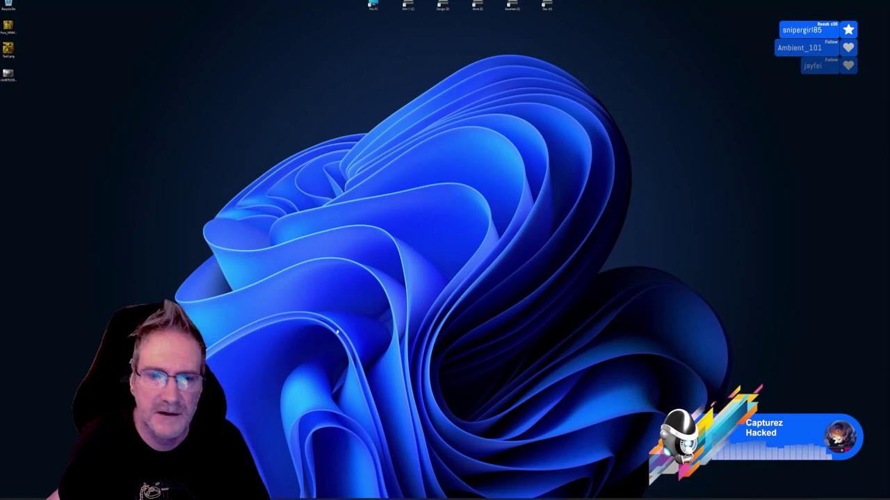
key("super")
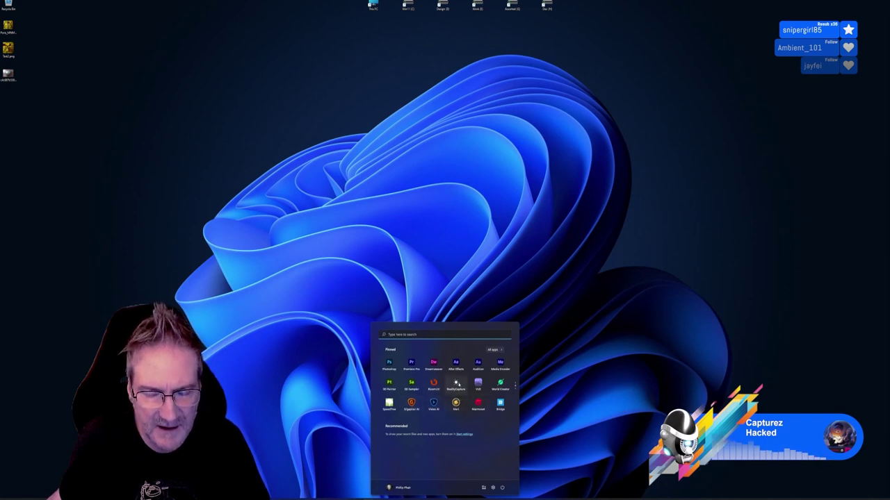
scroll(456, 384, "down", 1)
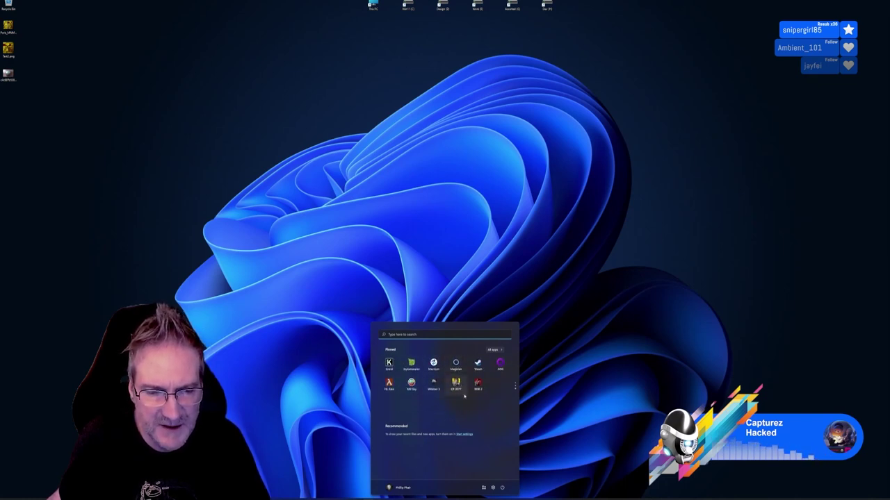
scroll(465, 396, "up", 1)
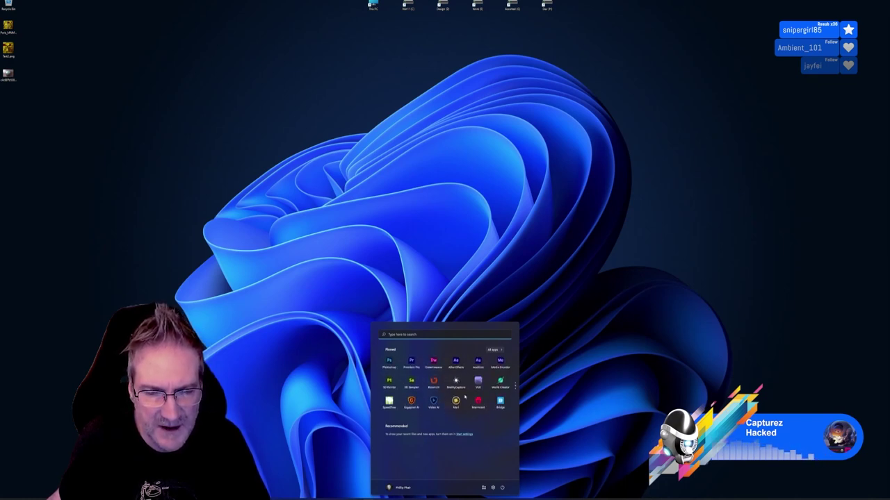
left_click(411, 403)
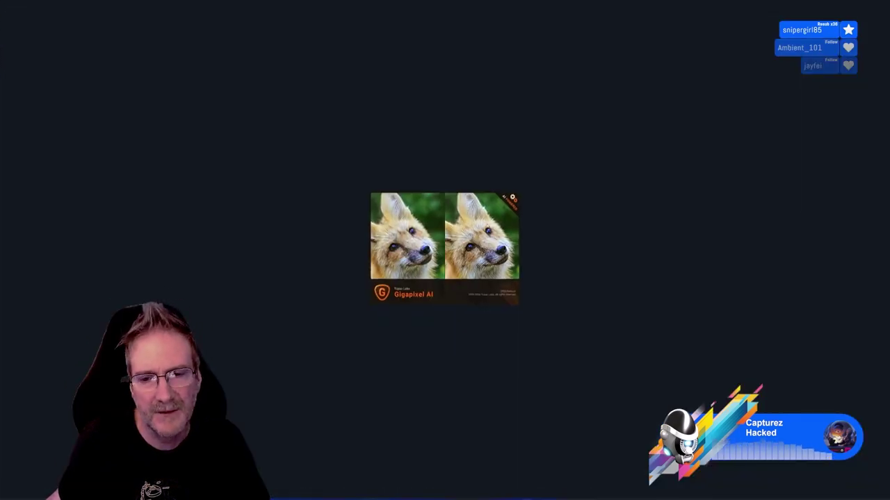
- Load the vase photo into Gigapixel AI, save the upscaled image, and show the desktop
left_click(410, 239)
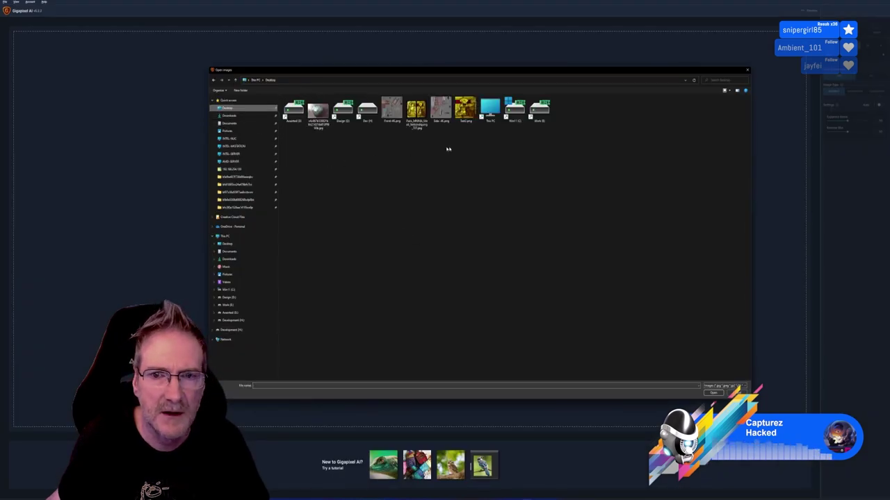
double_click(317, 111)
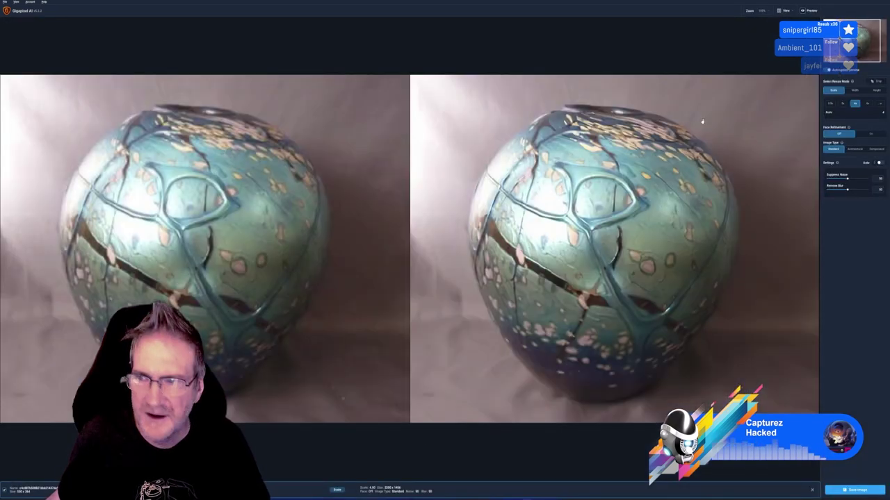
left_click(852, 491)
left_click(490, 298)
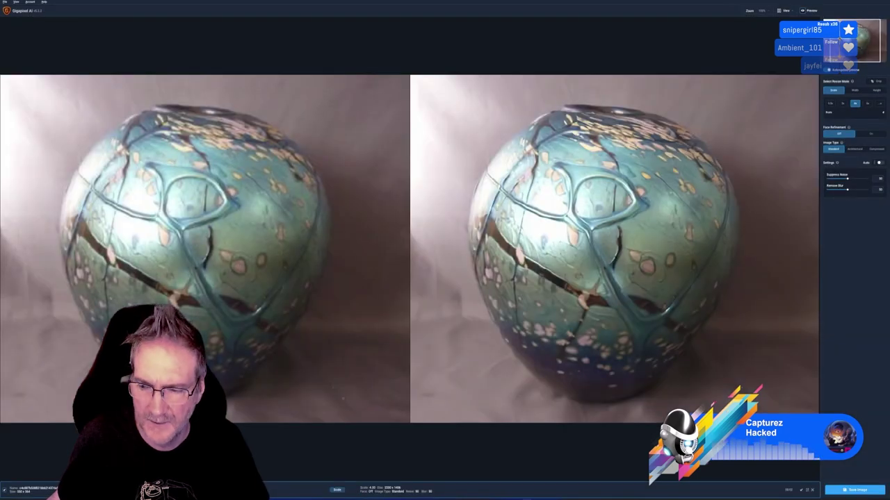
key("super+d")
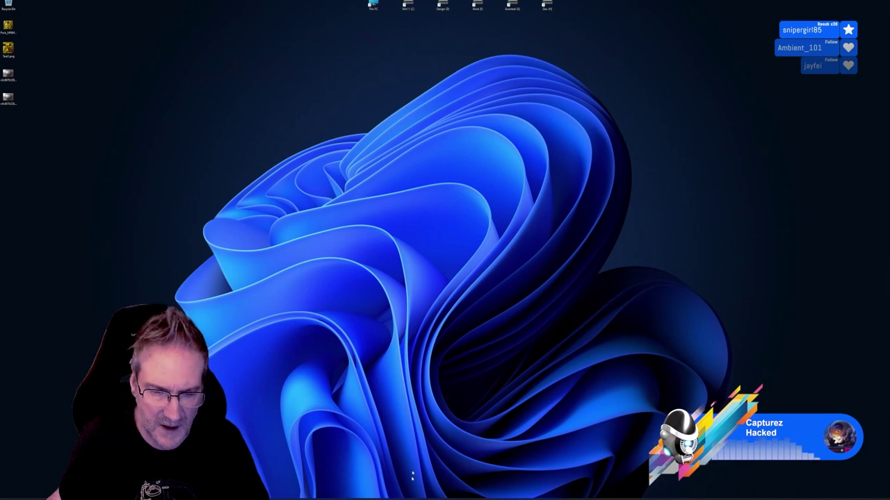
- Open the upscaled vase photo in Photoshop and marquee a rectangle over its glass pattern
key("alt+Tab")
left_click(15, 3)
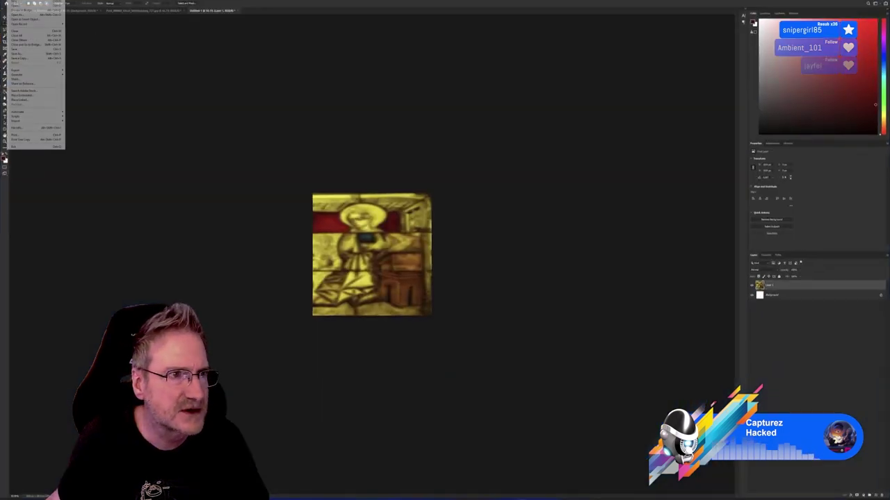
left_click(15, 6)
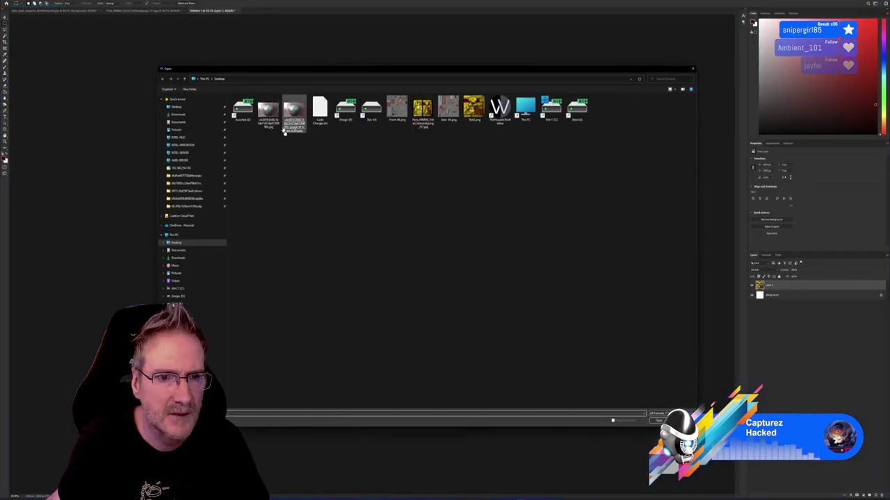
double_click(294, 109)
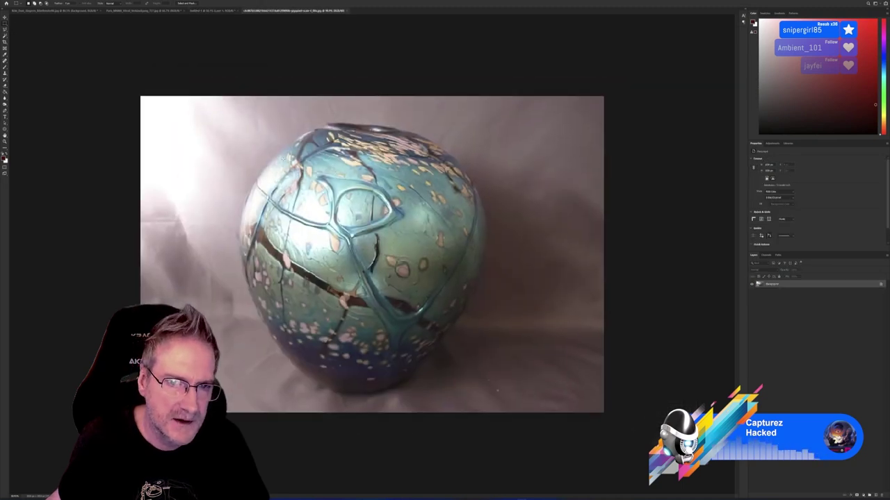
left_click_drag(284, 156, 433, 339)
- Crop the vase photo to the selected patterned-glass rectangle
left_click(434, 340)
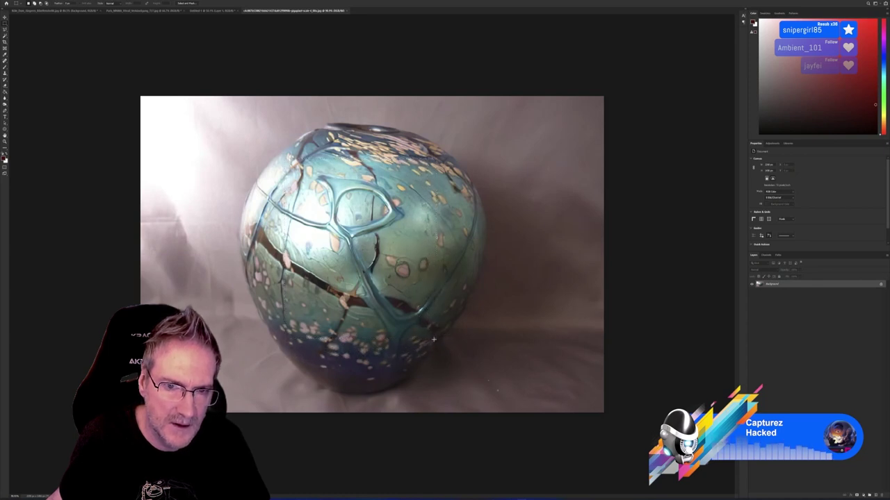
left_click(31, 1)
left_click(44, 44)
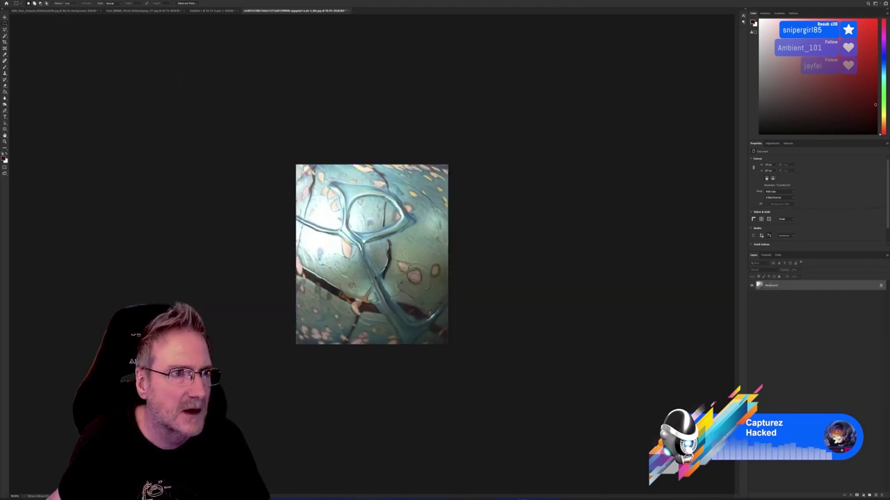
- Resize the cropped image to 1024 x 1024 pixels
left_click(32, 3)
left_click(43, 33)
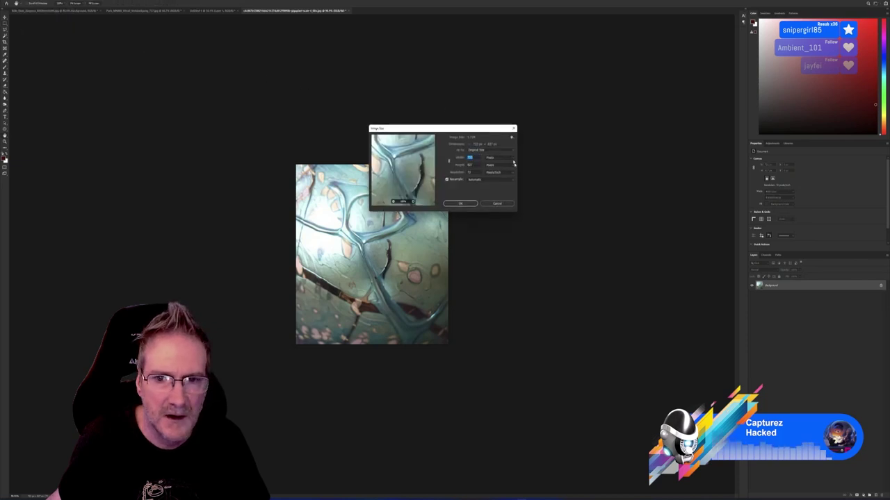
type("1024")
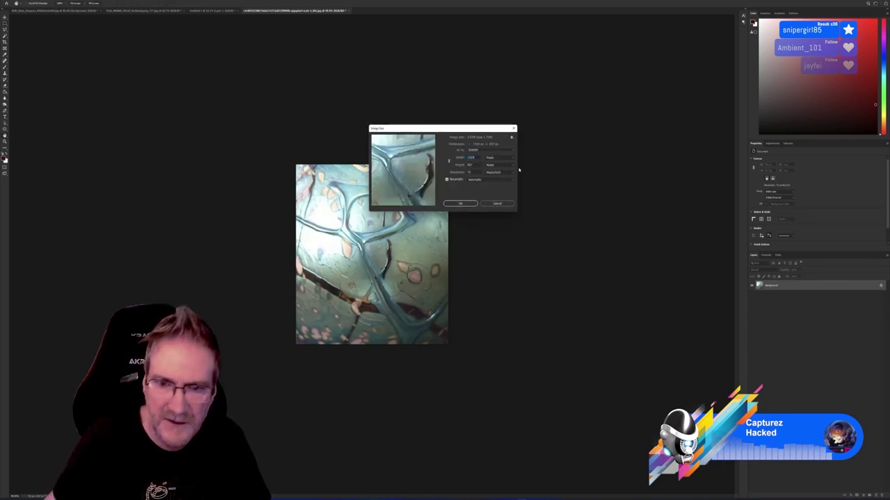
double_click(474, 165)
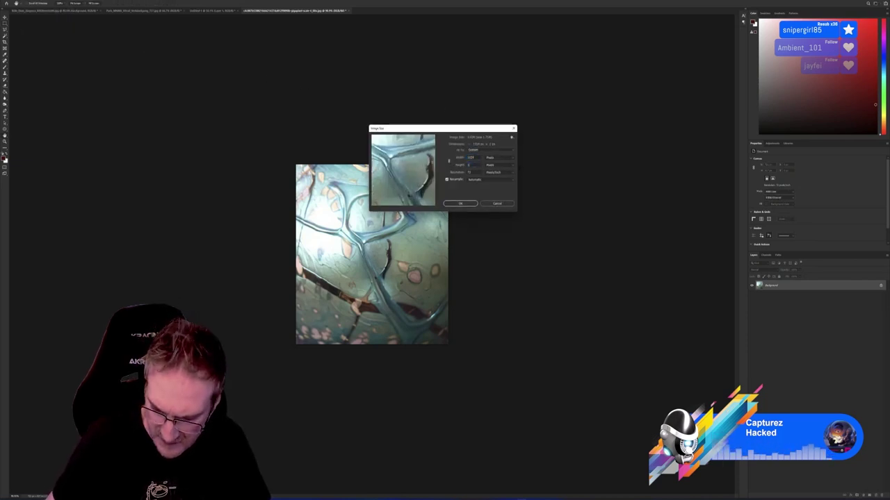
type("1024")
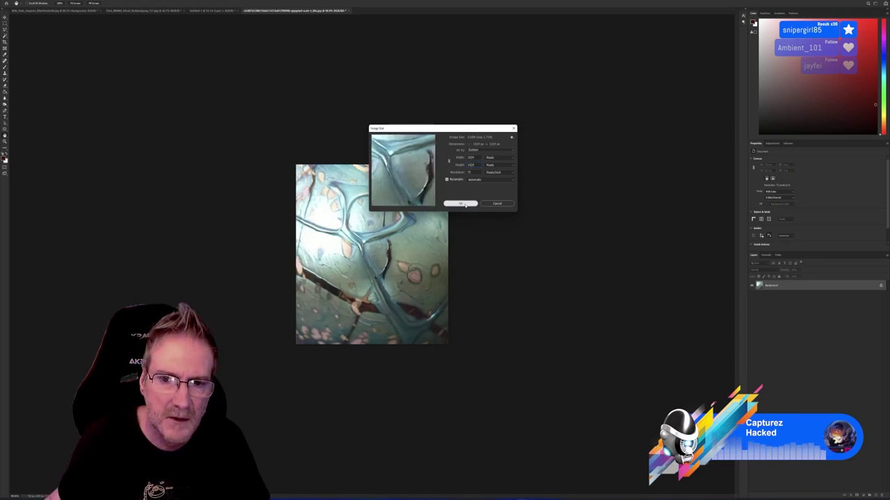
left_click(460, 203)
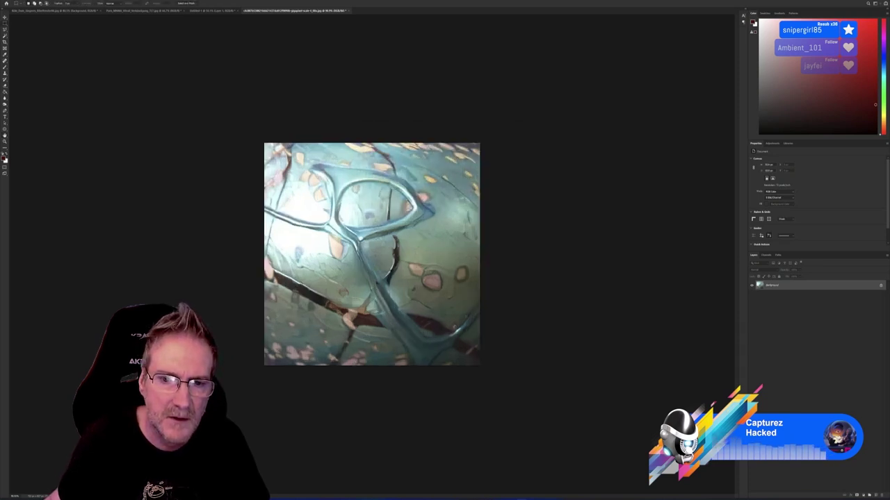
- Save a renamed PNG copy of the square texture to the Desktop, then minimize Photoshop
left_click(14, 3)
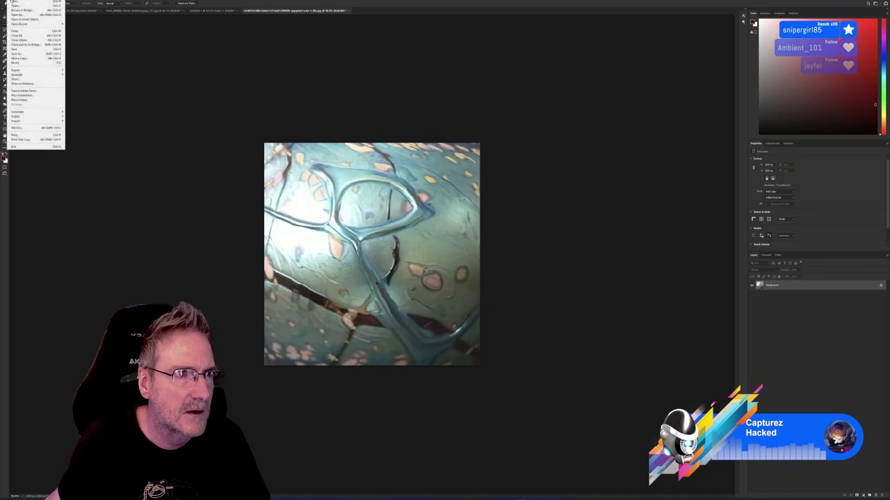
left_click(23, 58)
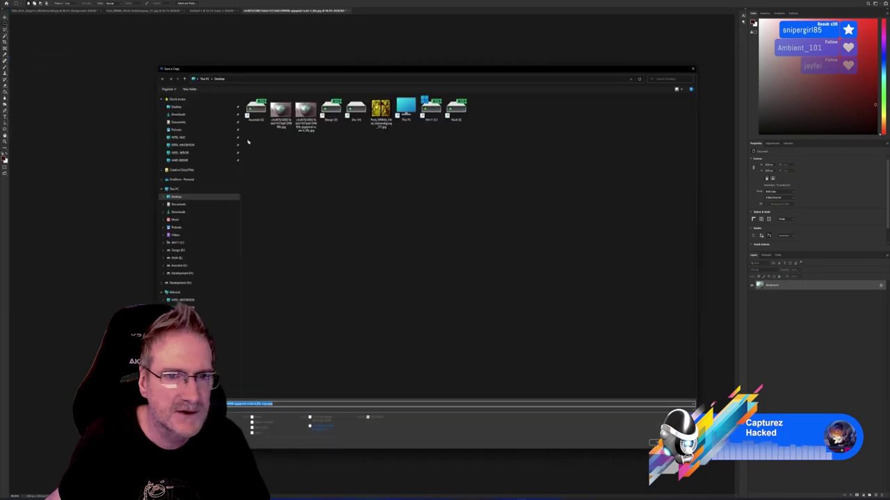
left_click(459, 410)
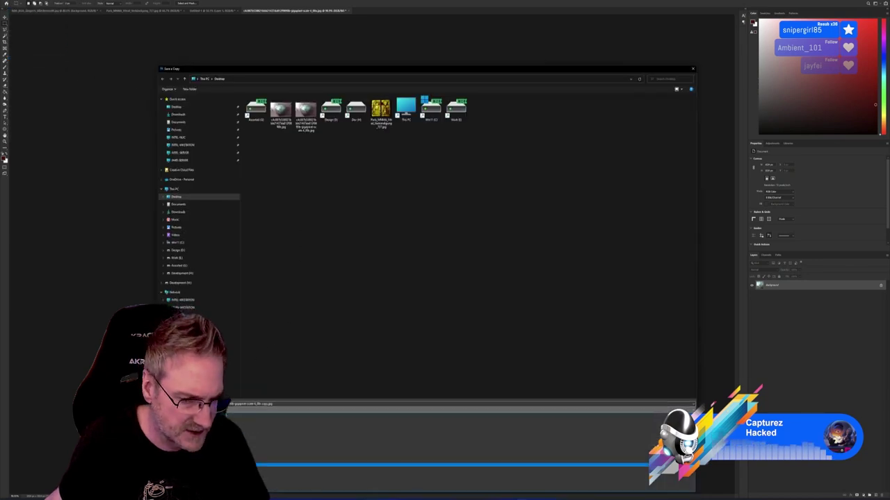
left_click(452, 473)
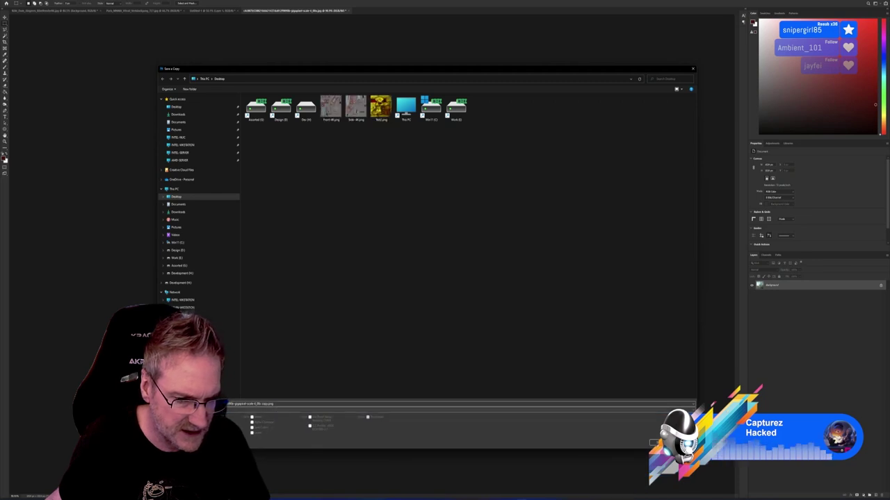
left_click(328, 401)
key("Return")
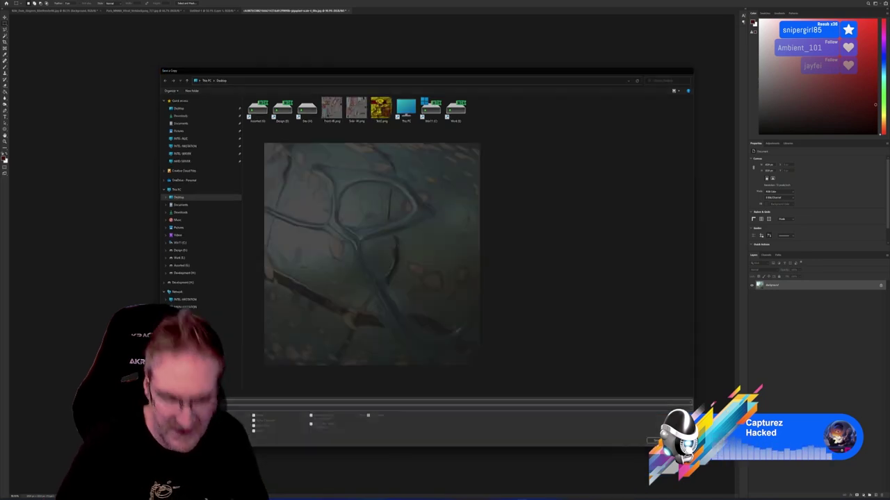
key("Return")
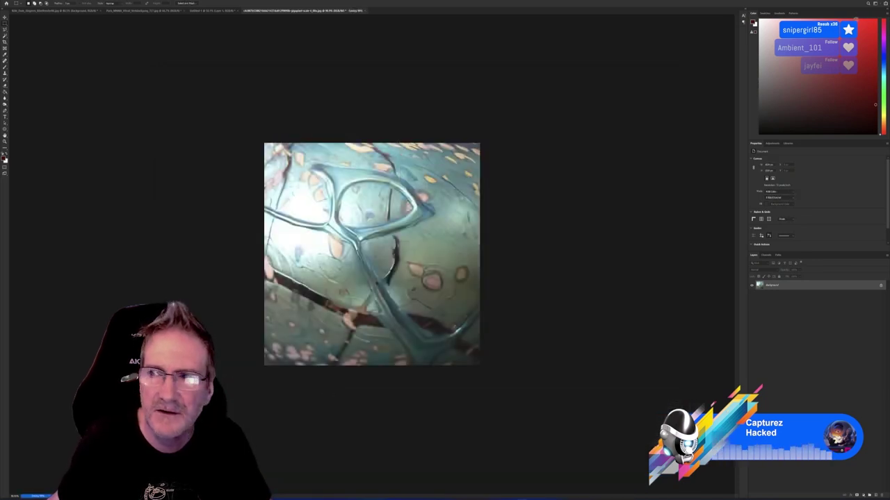
key("super+Down")
key("super+Down")
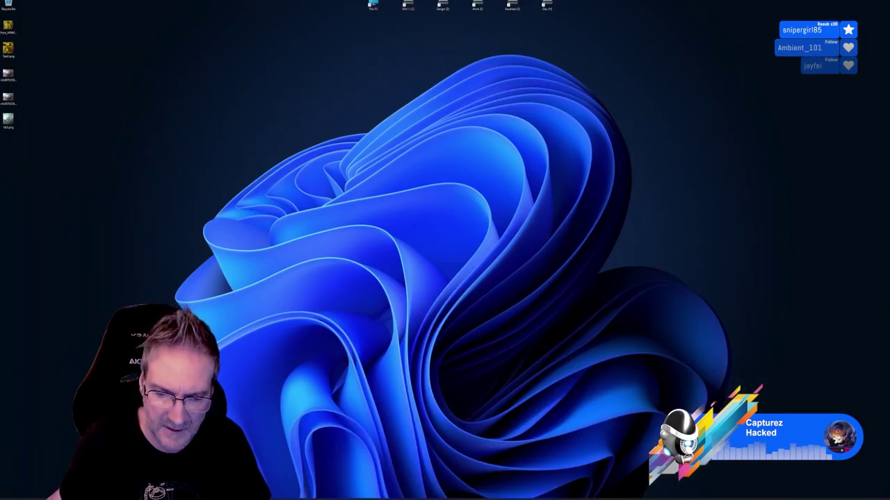
- Point the glass Bitmap node in the Slate Material Editor to tx0.png, then close the editor
key("alt+Tab")
left_click(292, 8)
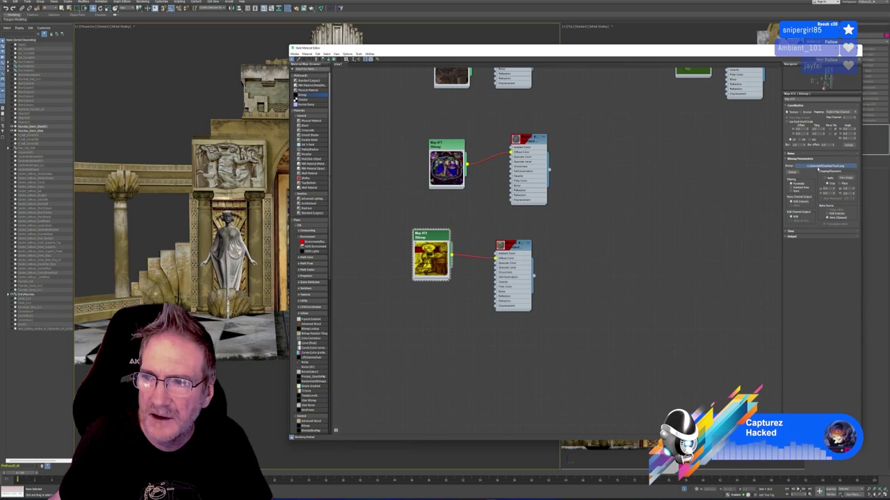
left_click(820, 168)
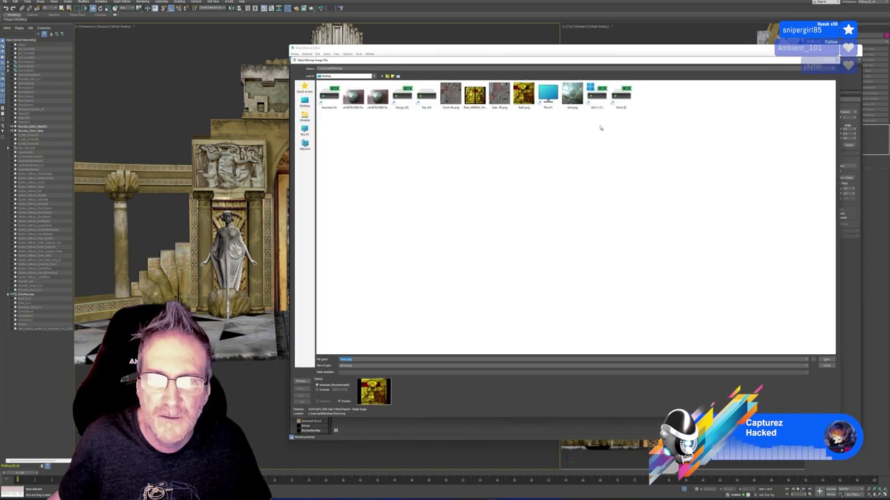
left_click(572, 97)
double_click(572, 97)
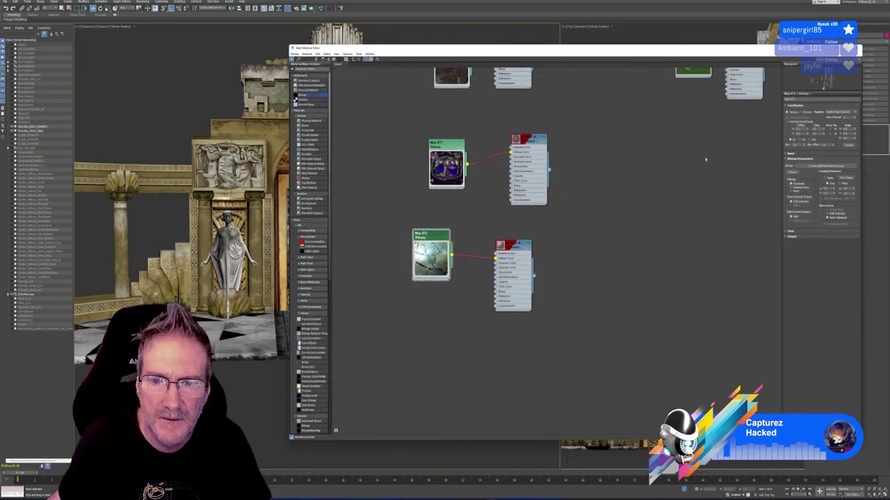
key("m")
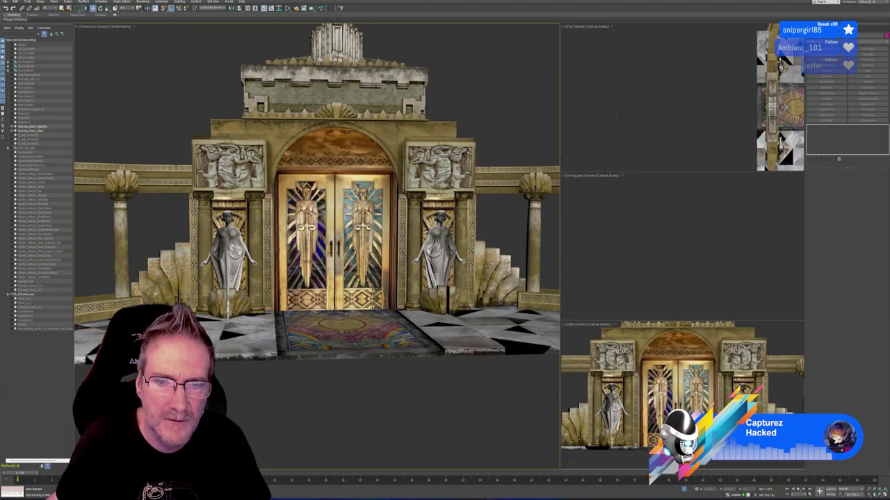
scroll(372, 234, "up", 5)
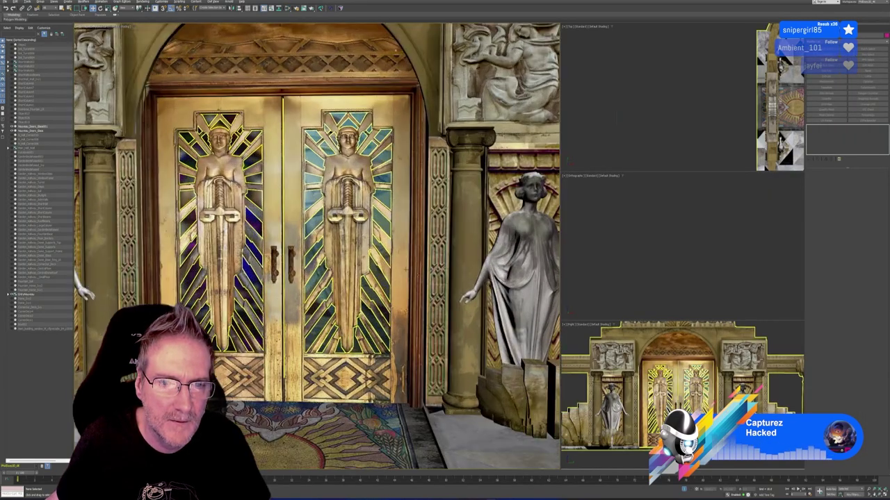
middle_click_drag(407, 269, 413, 400, "alt")
scroll(434, 295, "down", 6)
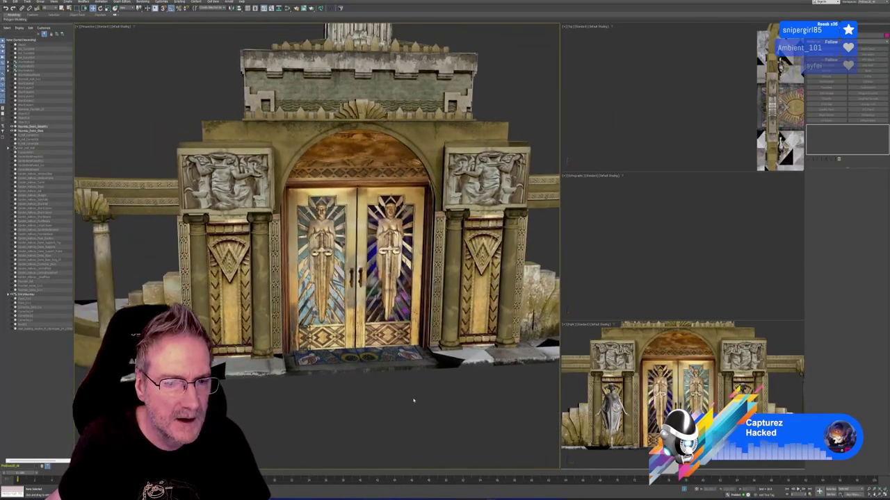
scroll(413, 400, "up", 6)
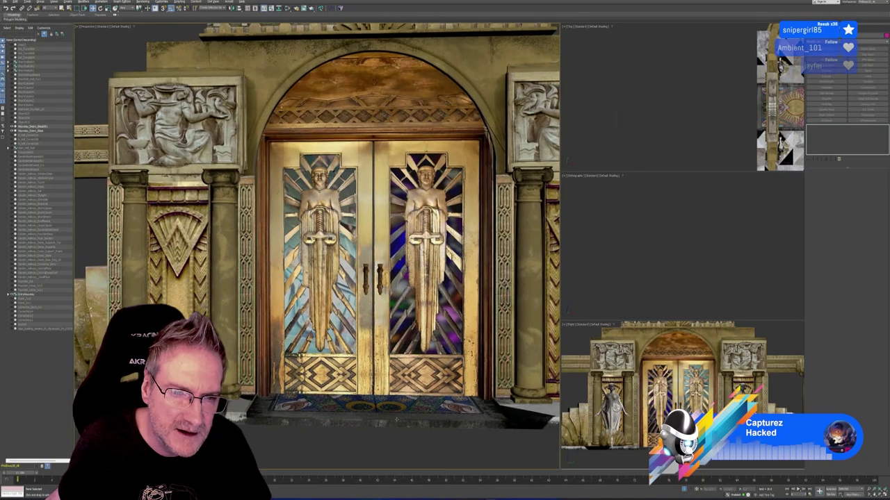
left_click(384, 411)
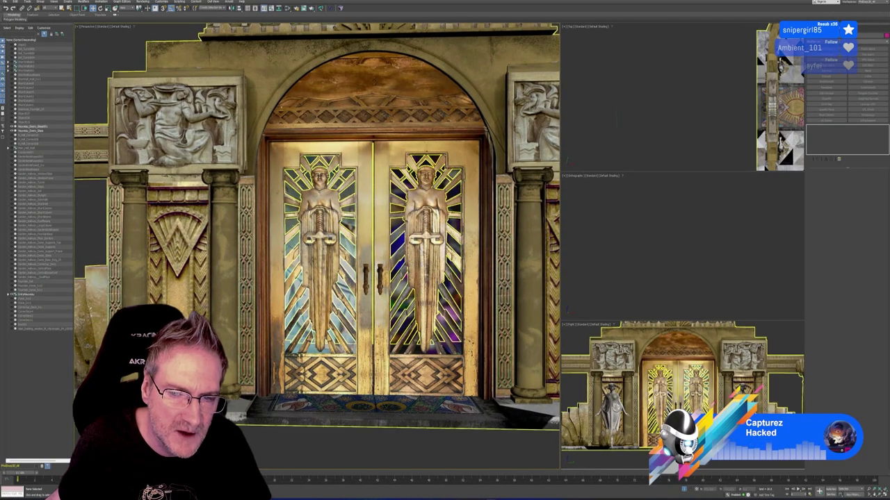
scroll(376, 417, "down", 2)
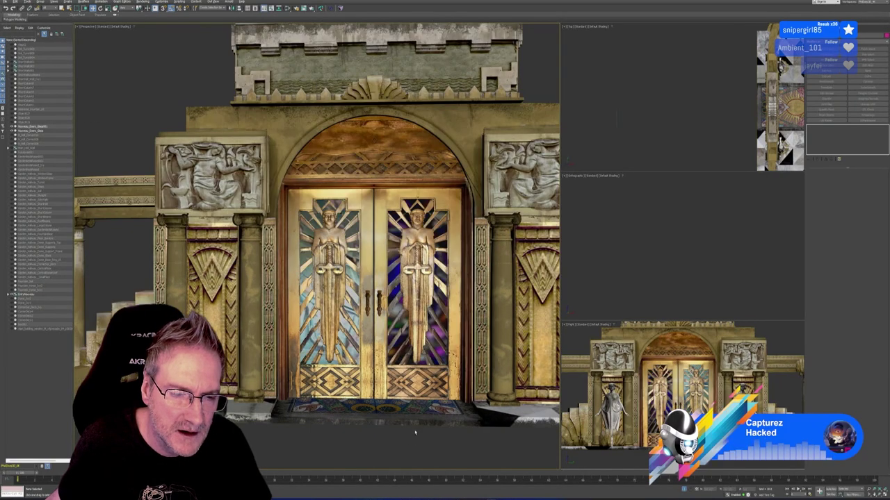
middle_click_drag(376, 418, 399, 418, "alt")
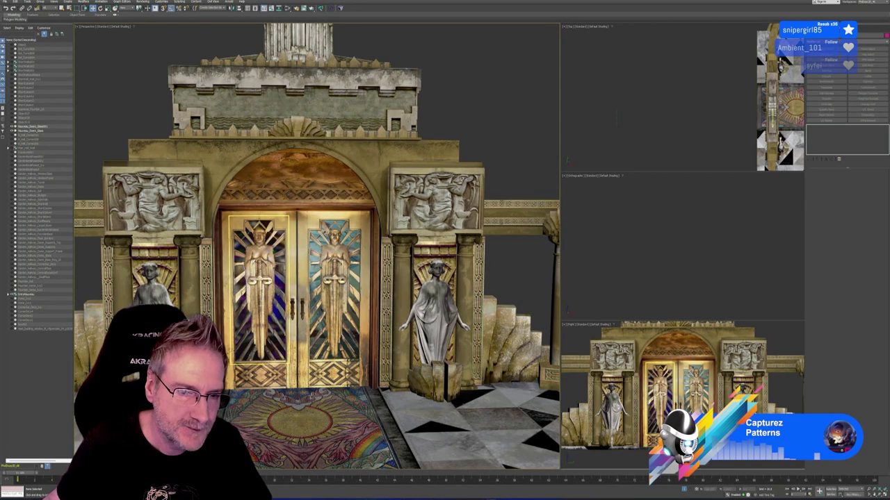
- Assign the glass material to the left door glass object
left_click(286, 271)
left_click(288, 10)
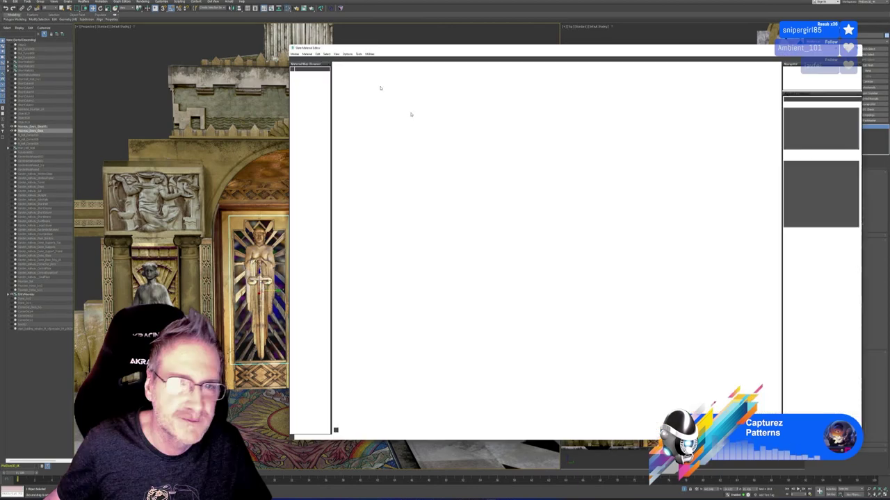
left_click(512, 247)
right_click(512, 248)
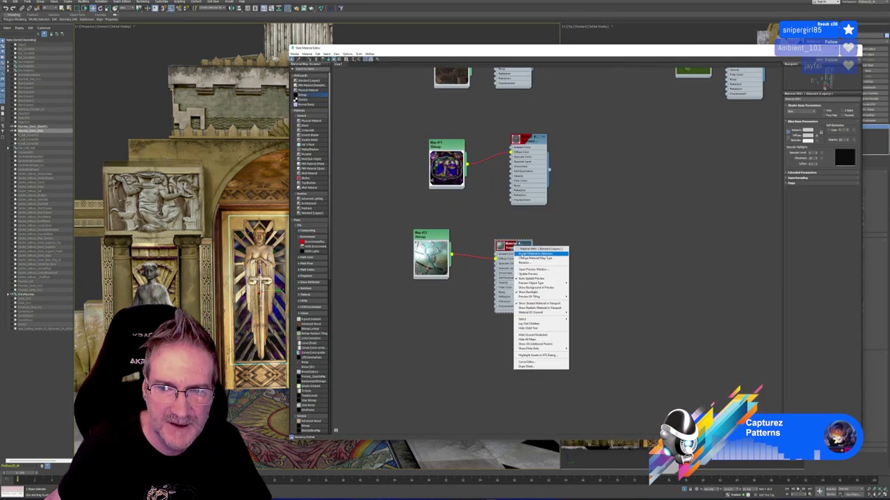
left_click(532, 262)
- Delete the old stained-glass bitmap and material nodes from the editor
left_click_drag(556, 146, 378, 185)
key("Delete")
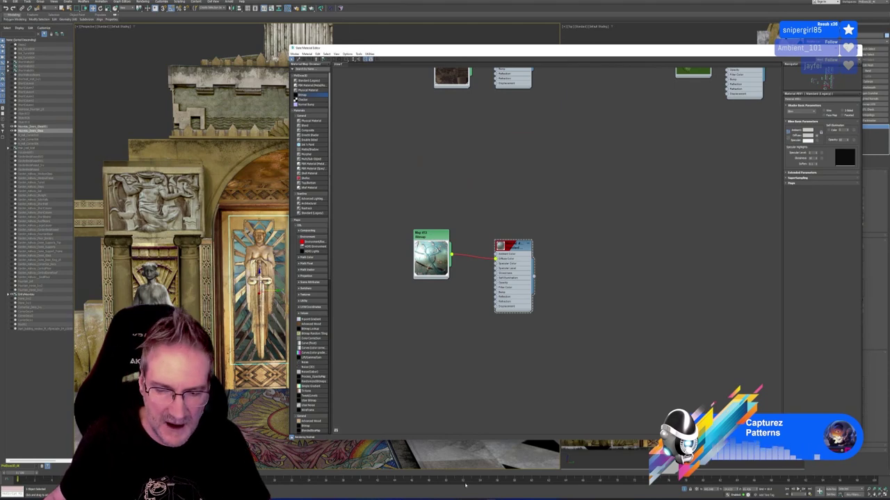
key("alt+Tab")
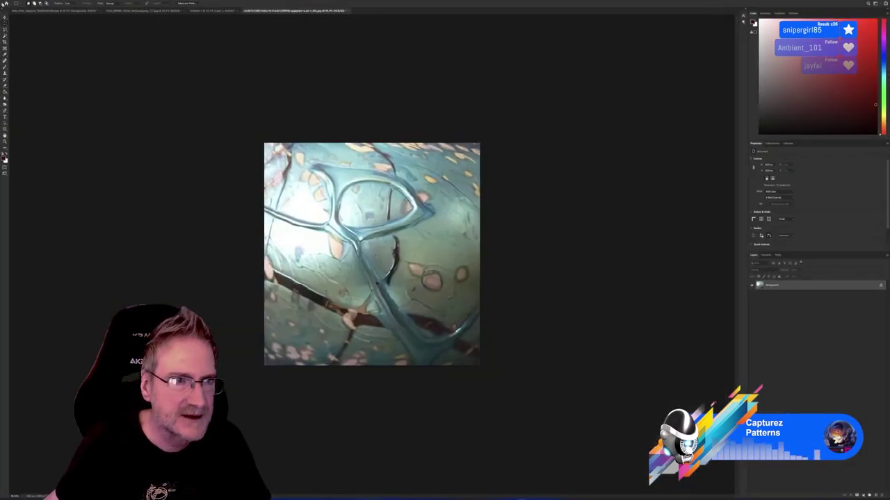
- Try saving a copy to Nouveau Entry Hallway's Exports folder, cancelling at the JPEG options
left_click(3, 4)
left_click(27, 58)
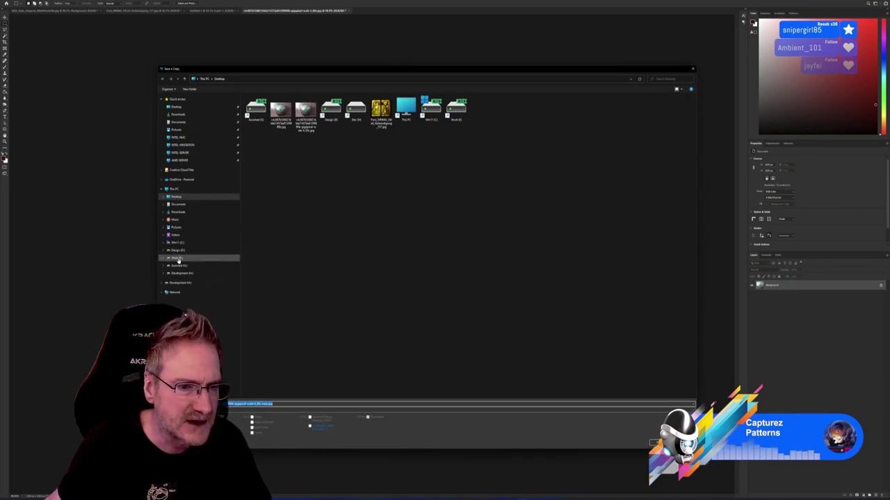
left_click(177, 259)
double_click(513, 118)
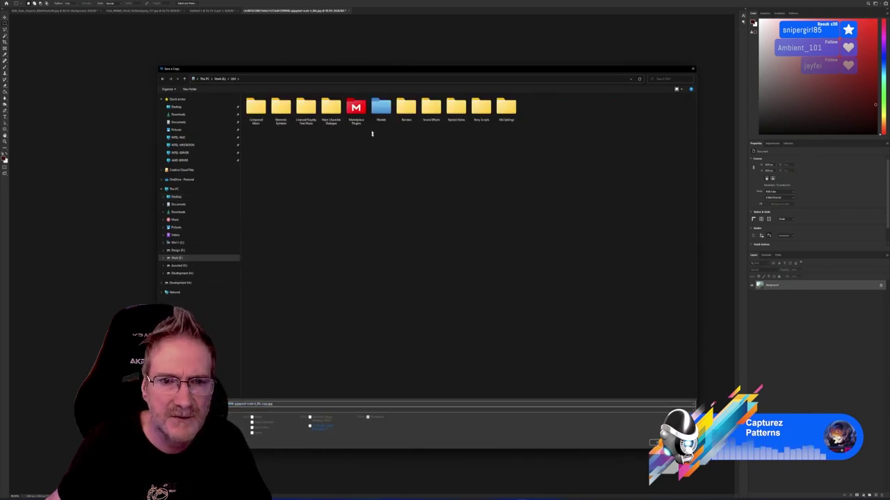
double_click(381, 110)
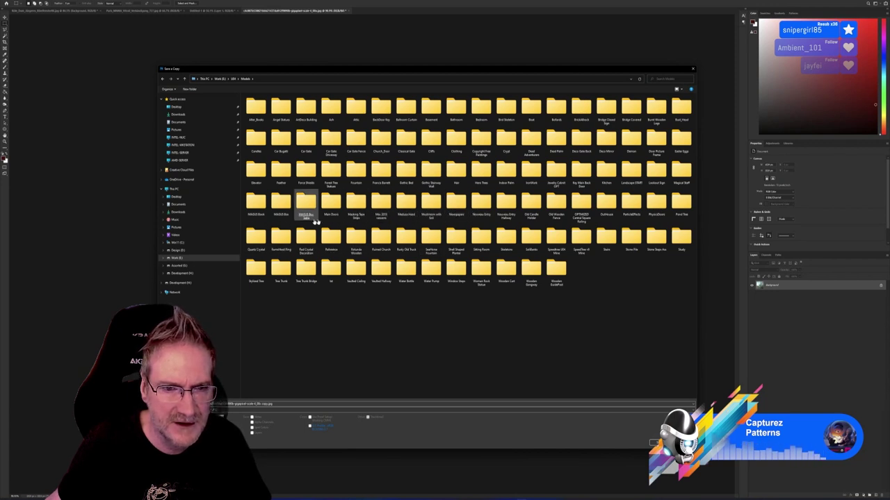
double_click(504, 207)
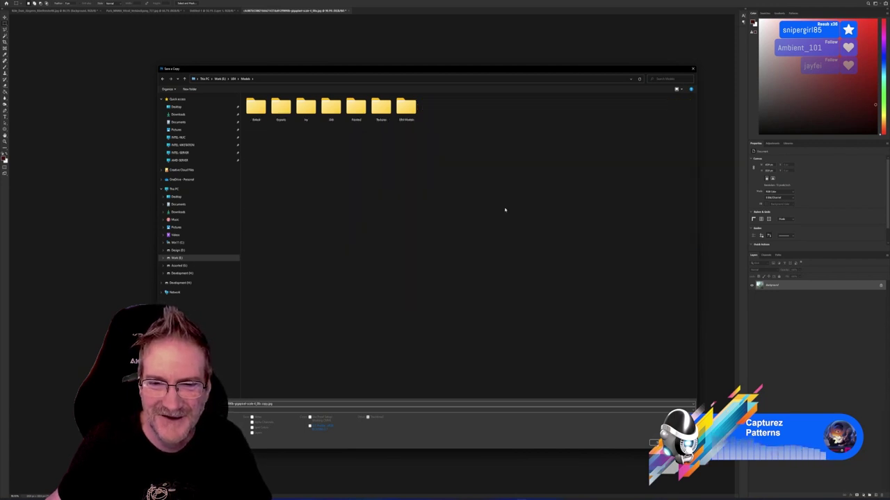
double_click(281, 107)
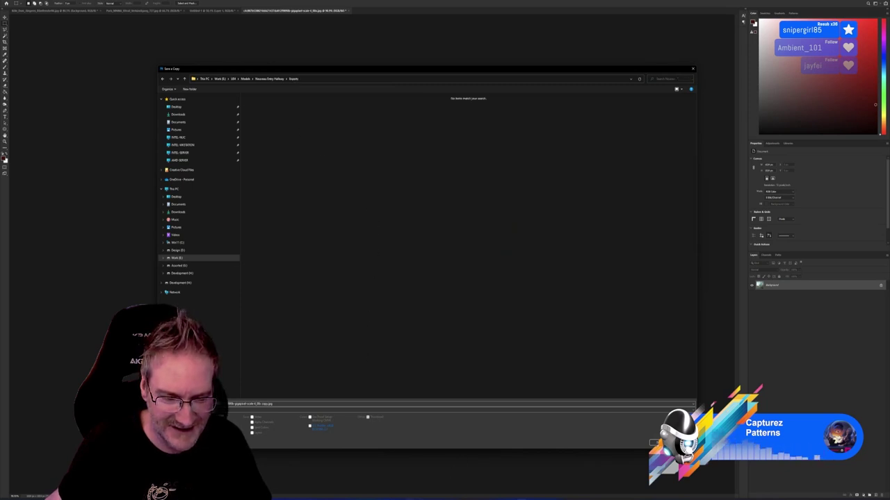
mouse_move(409, 497)
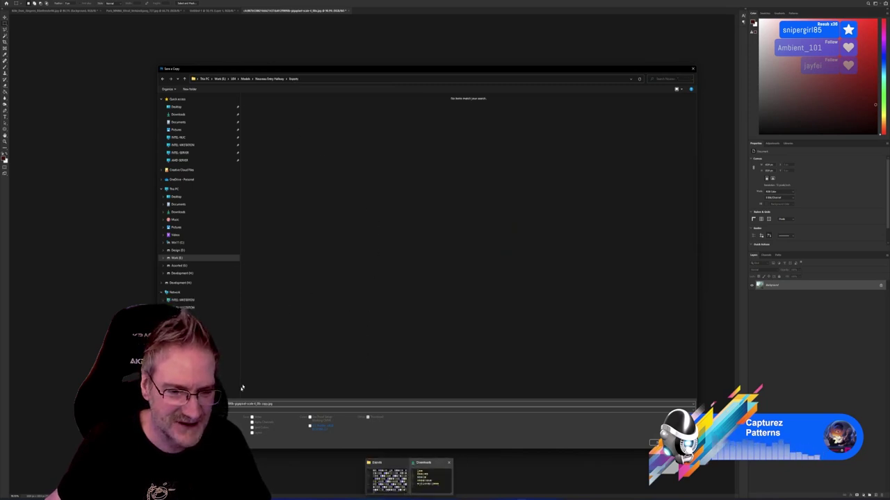
left_click(386, 330)
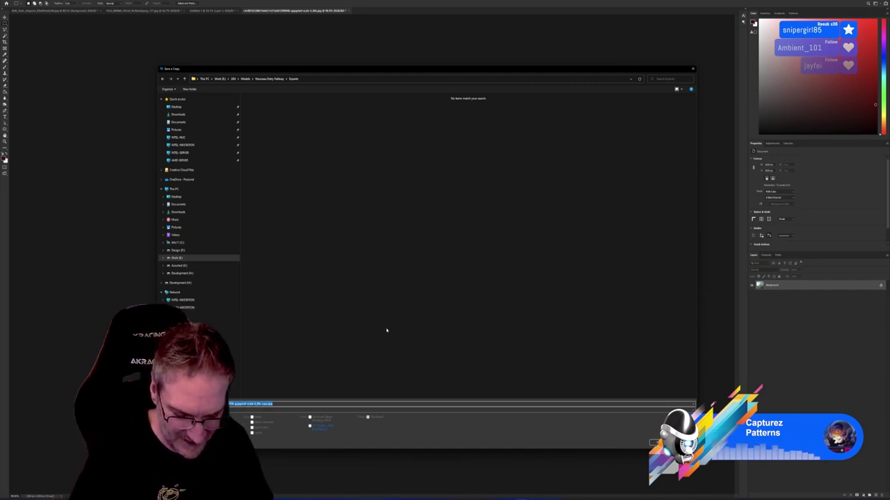
key("BackSpace")
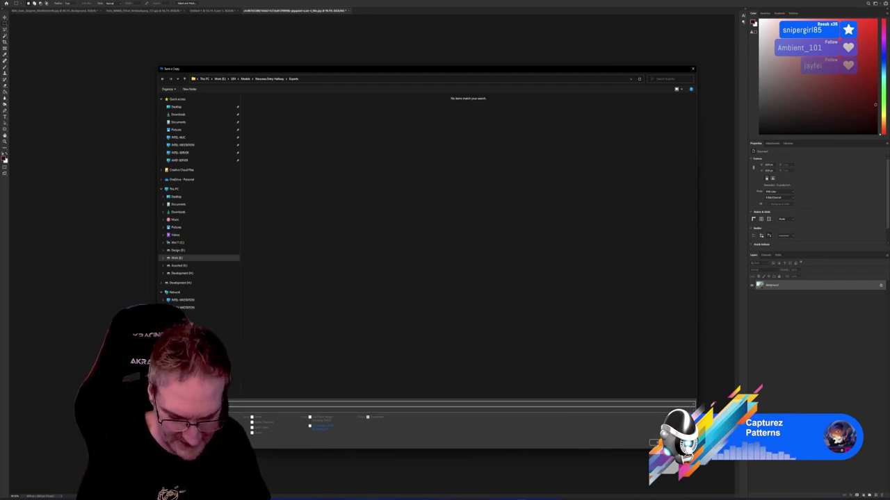
key("Return")
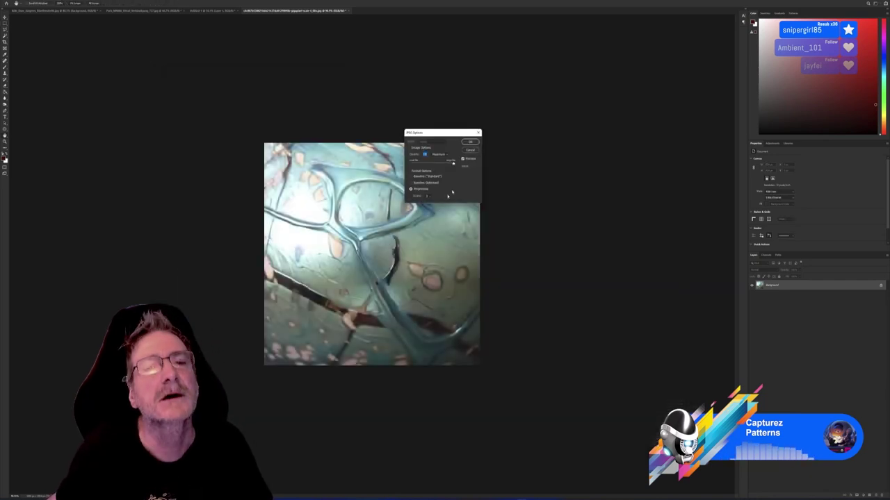
left_click(469, 150)
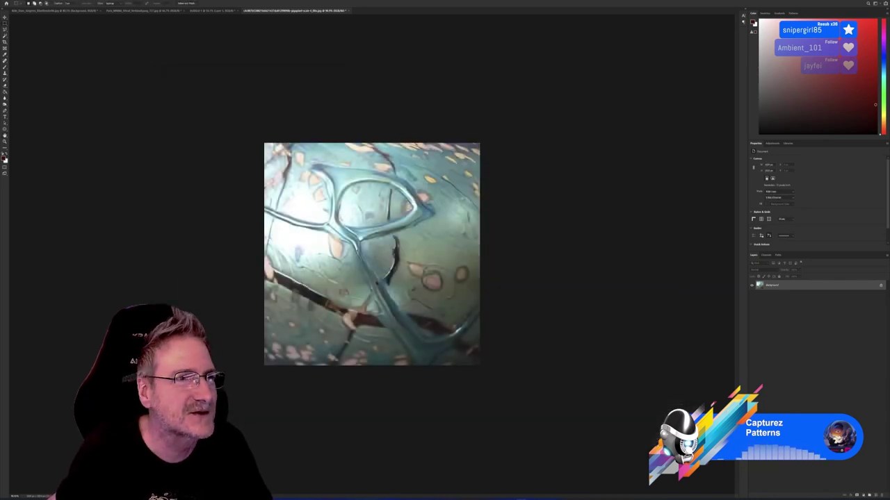
- Save a PNG copy over the existing door-glass texture in Work (E:) > UE4 > Models > Nouveau Entry Hallway > Exports
left_click(9, 3)
left_click(20, 64)
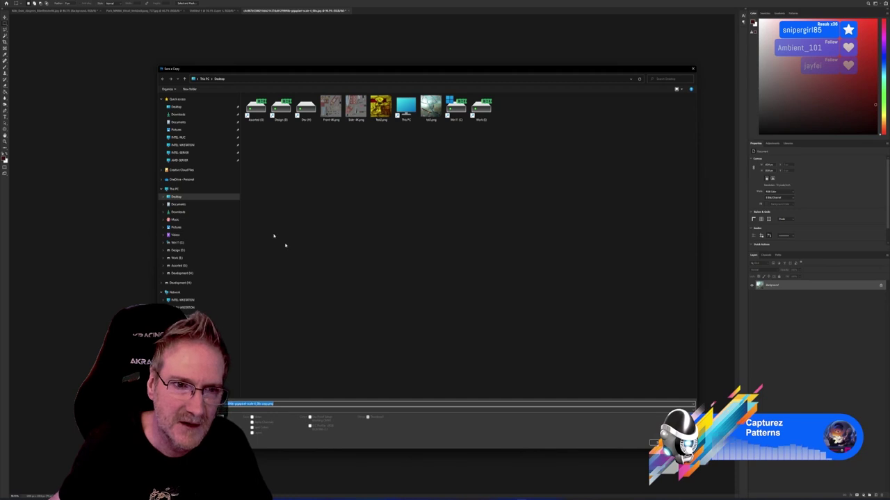
left_click(177, 258)
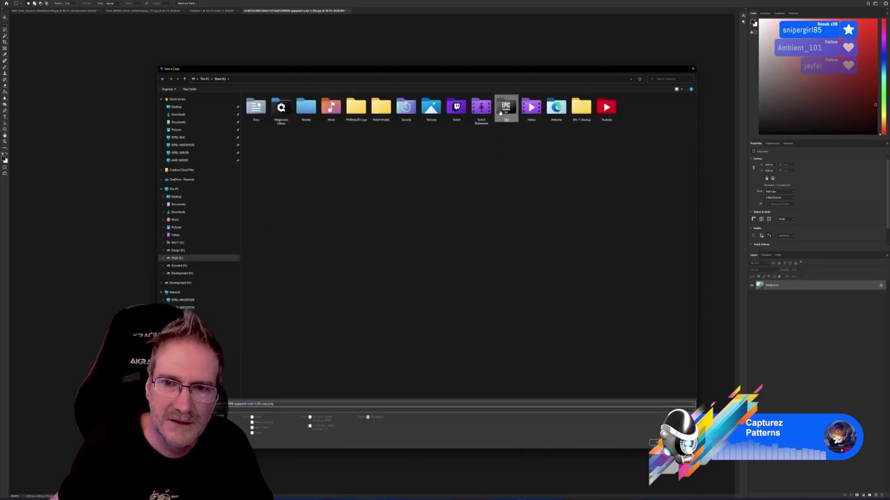
double_click(502, 110)
double_click(380, 107)
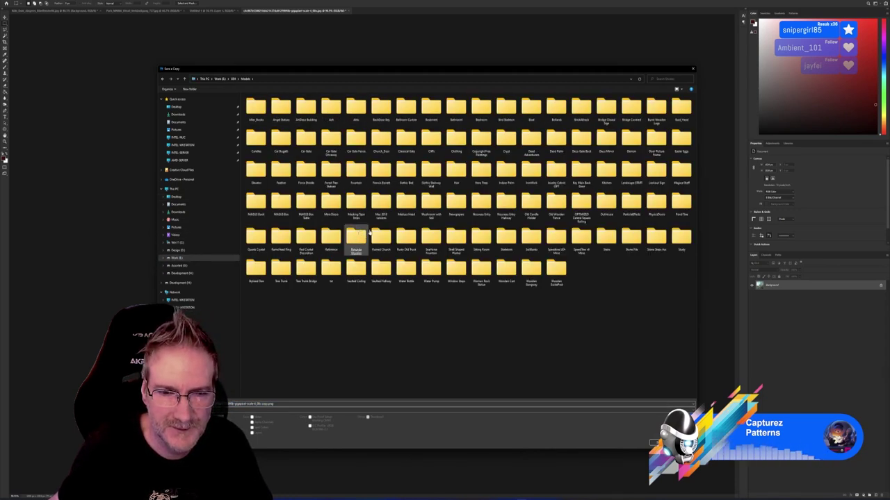
double_click(505, 207)
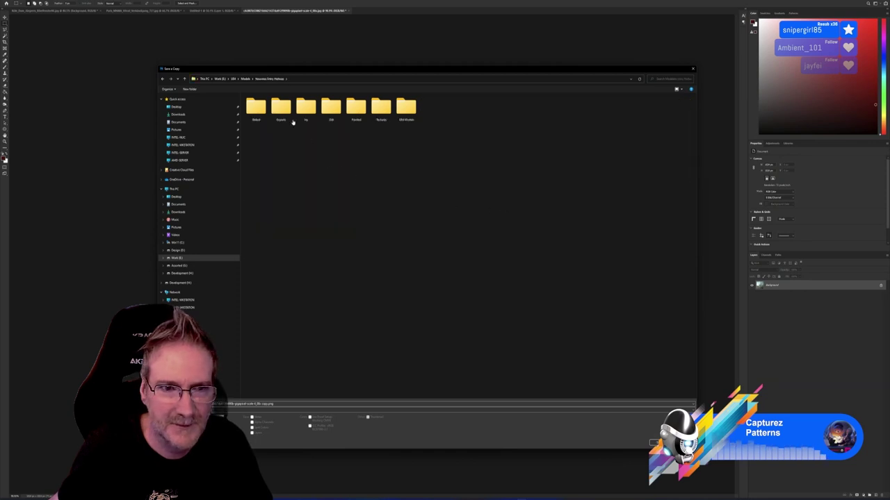
double_click(282, 109)
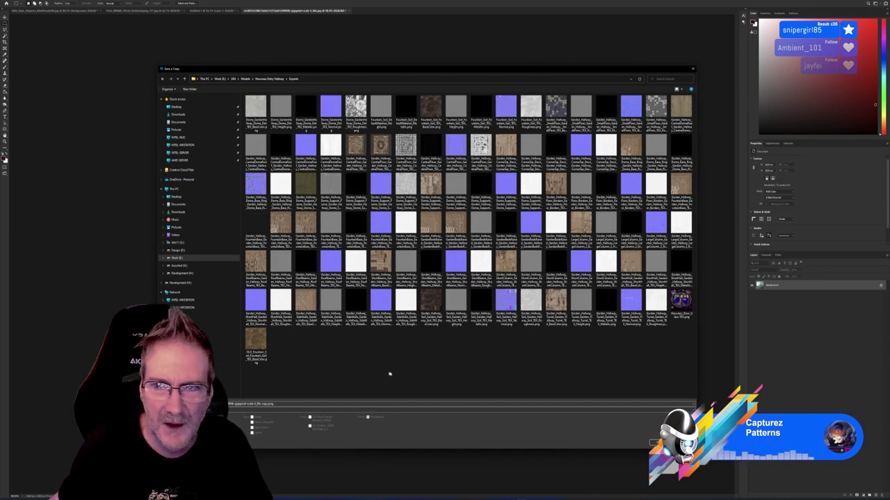
double_click(691, 319)
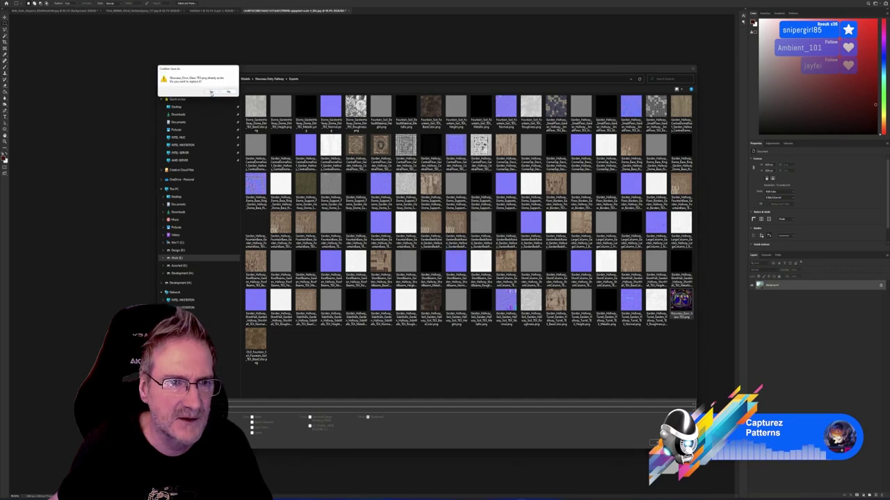
left_click(211, 92)
left_click(474, 154)
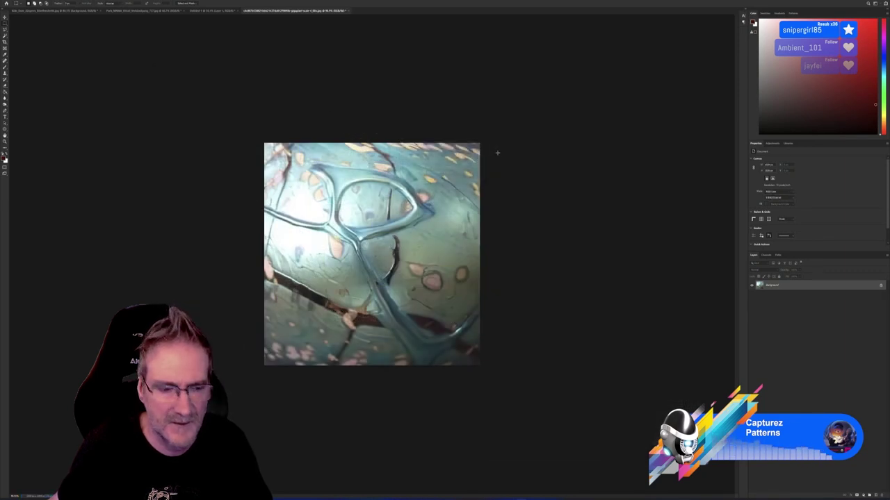
key("alt+Tab")
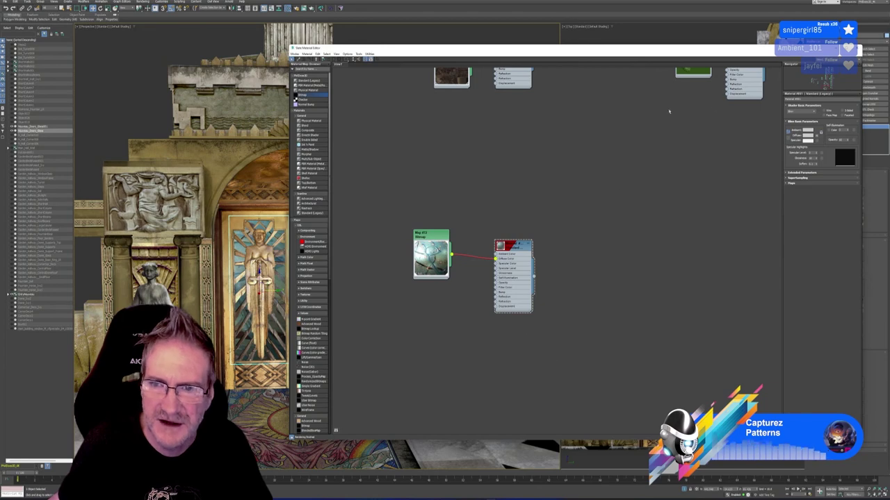
- Load the cropped glass PNG from Nouveau Entry Hallway's Exports folder as the door glass bitmap
double_click(432, 236)
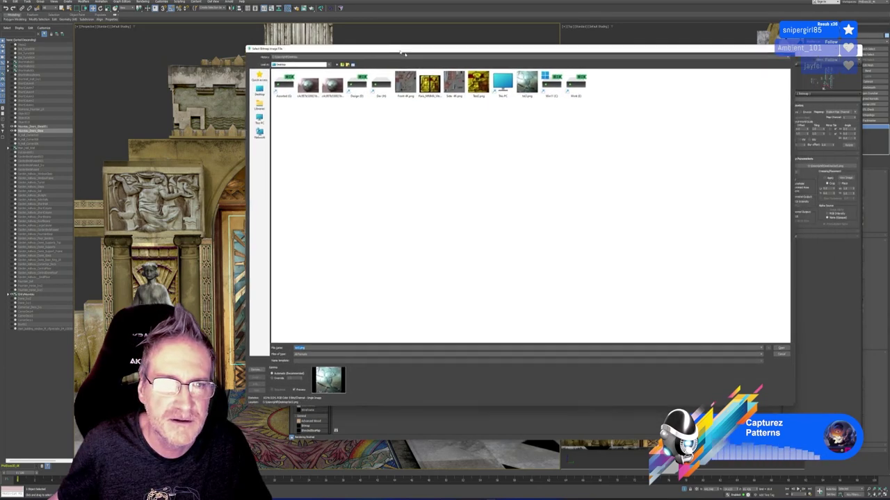
left_click(253, 117)
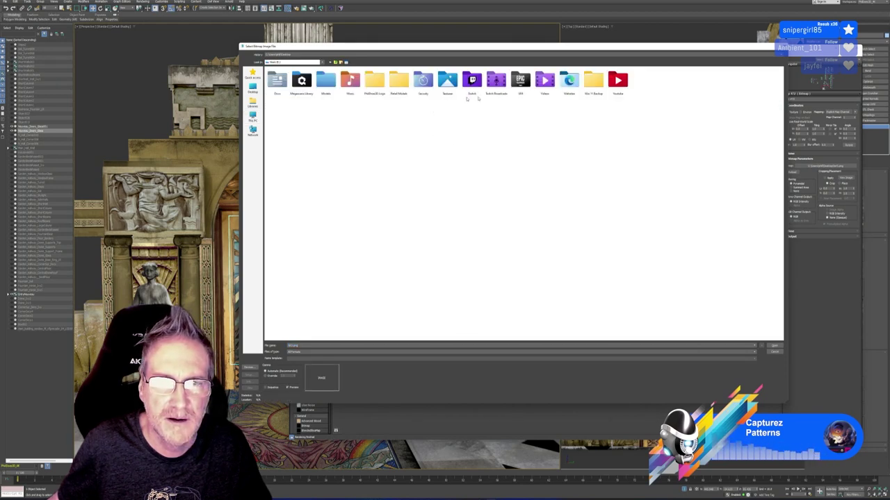
double_click(399, 79)
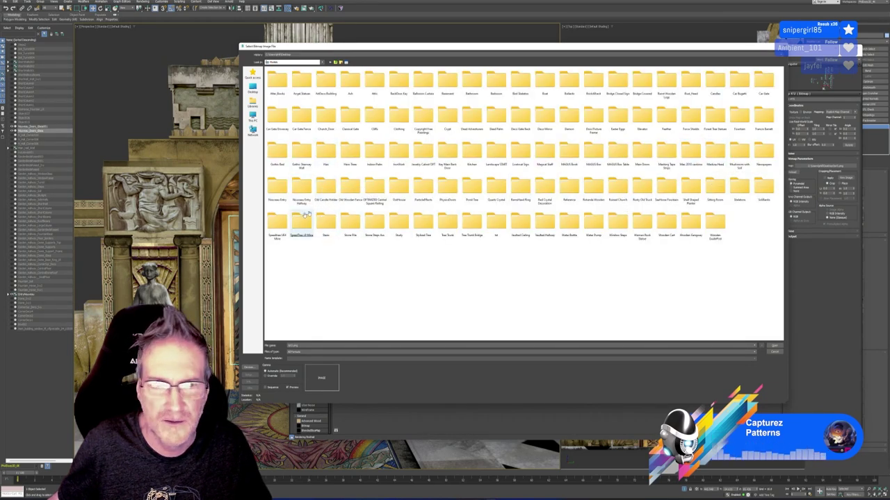
double_click(301, 186)
double_click(301, 80)
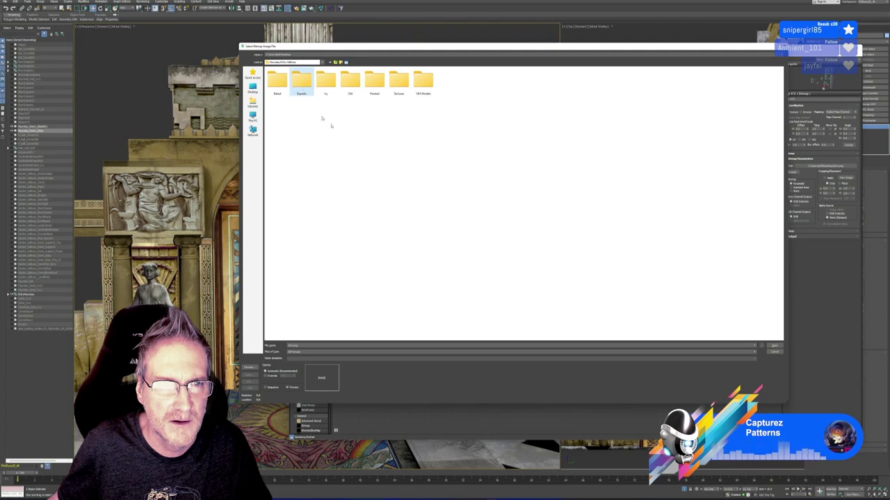
left_click(350, 257)
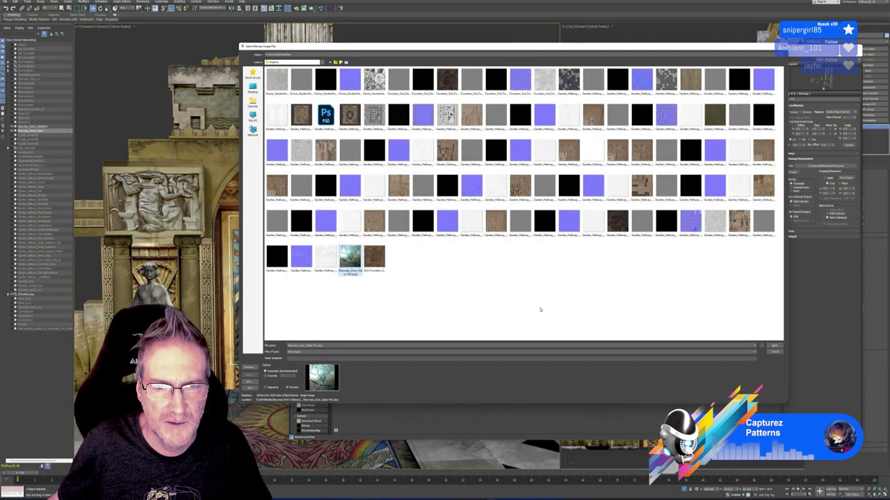
key("Return")
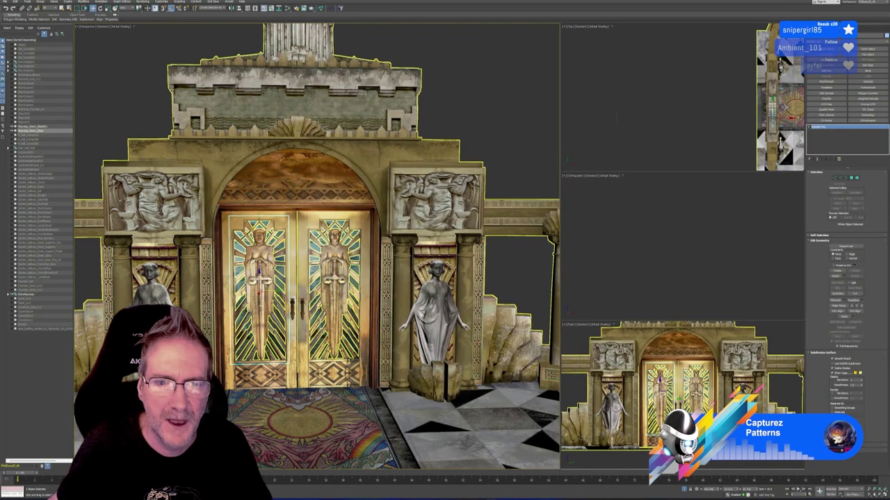
scroll(316, 243, "down", 3)
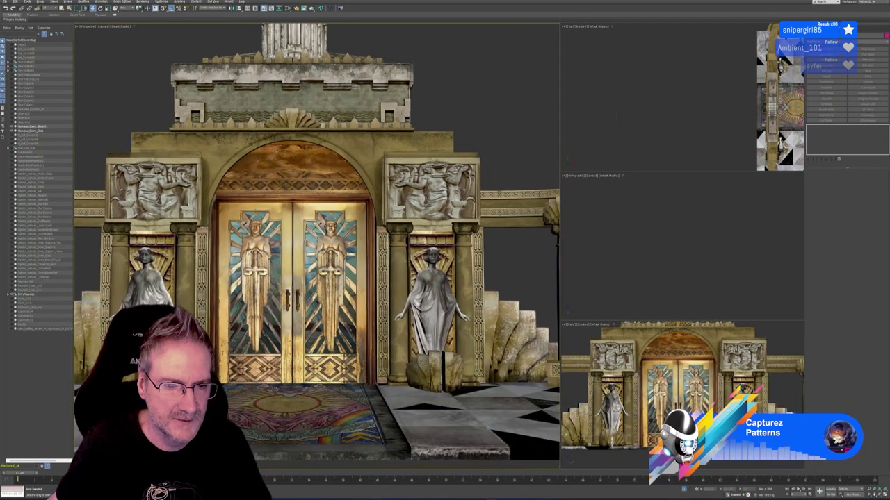
scroll(317, 243, "down", 2)
middle_click_drag(316, 243, 412, 453)
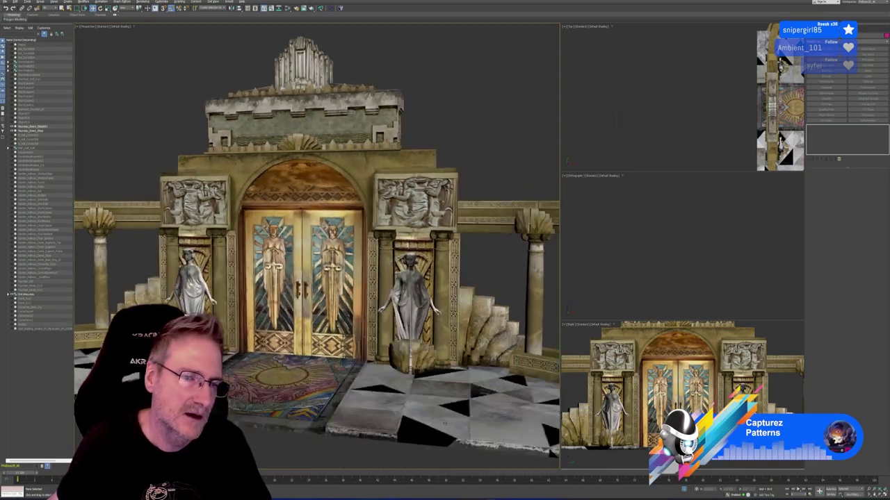
middle_click_drag(447, 420, 462, 273, "alt")
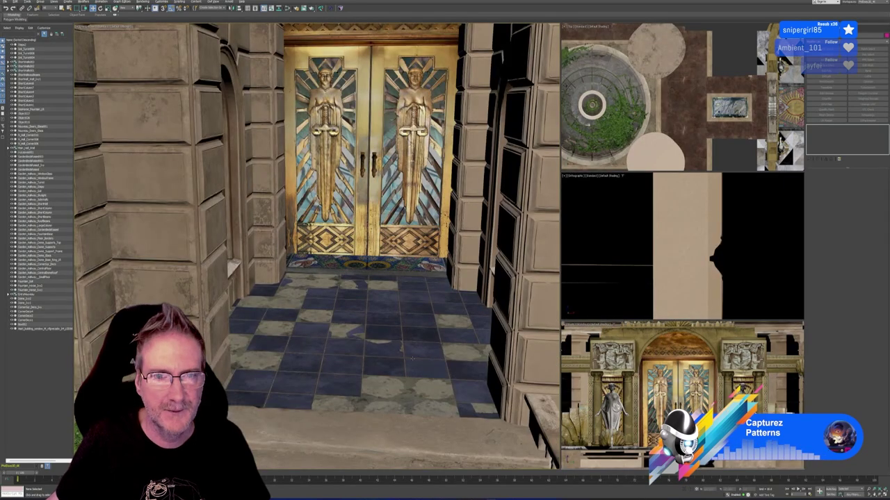
middle_click_drag(411, 358, 406, 348, "alt")
scroll(386, 329, "down", 5)
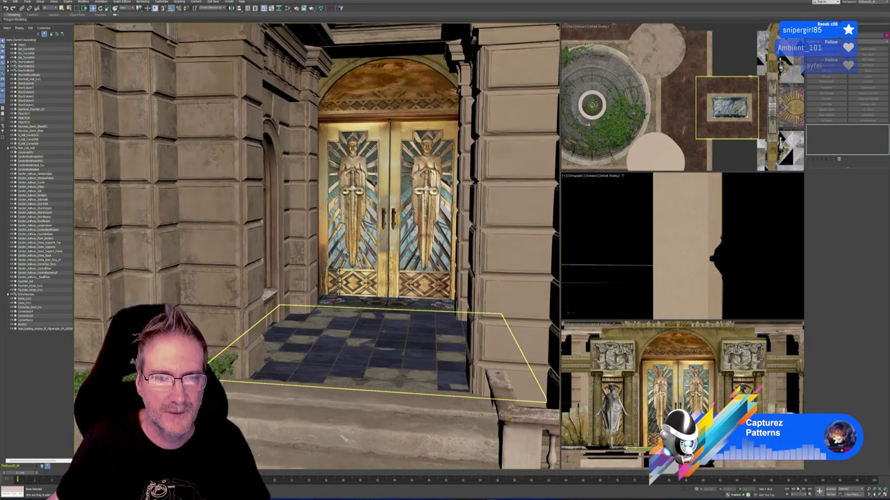
scroll(396, 342, "up", 4)
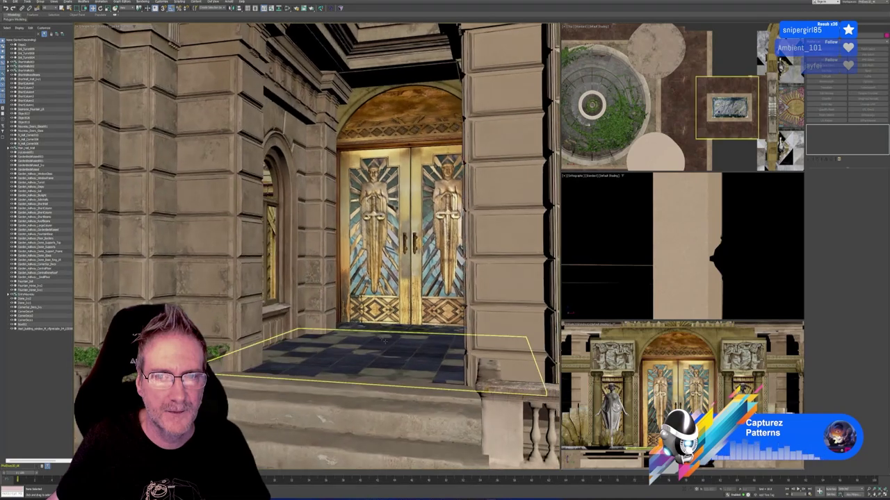
scroll(396, 343, "up", 3)
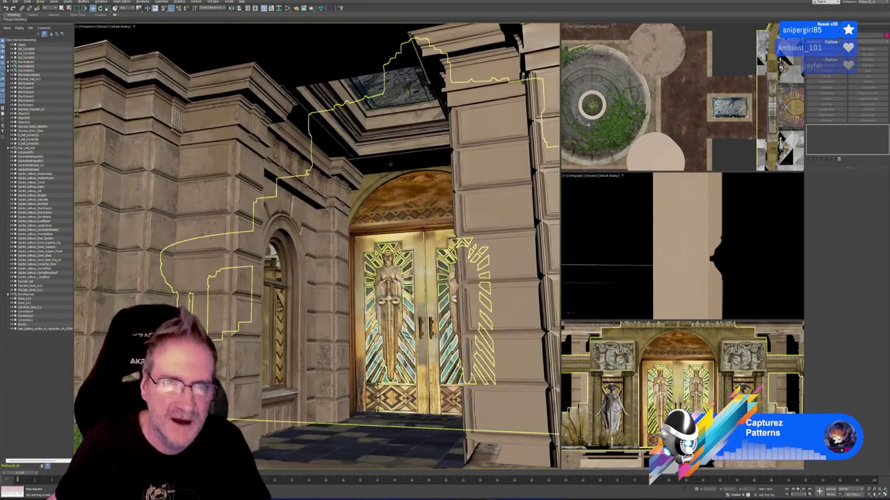
scroll(371, 139, "up", 2)
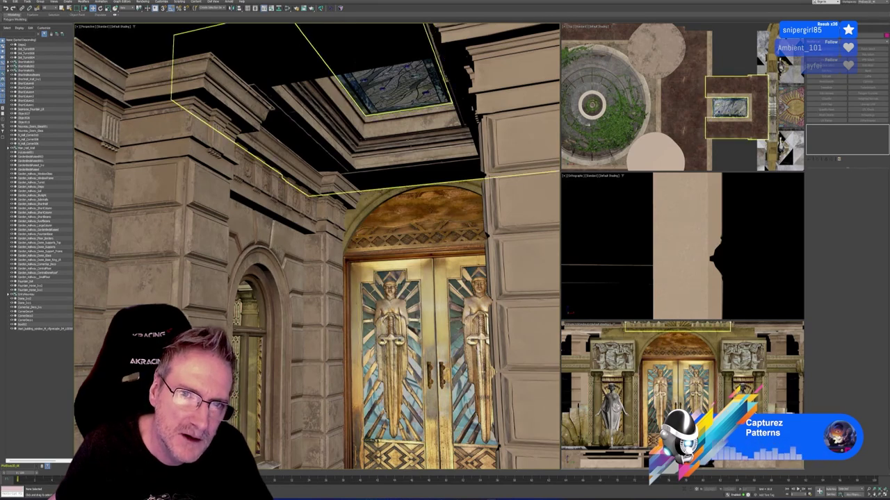
scroll(383, 188, "down", 2)
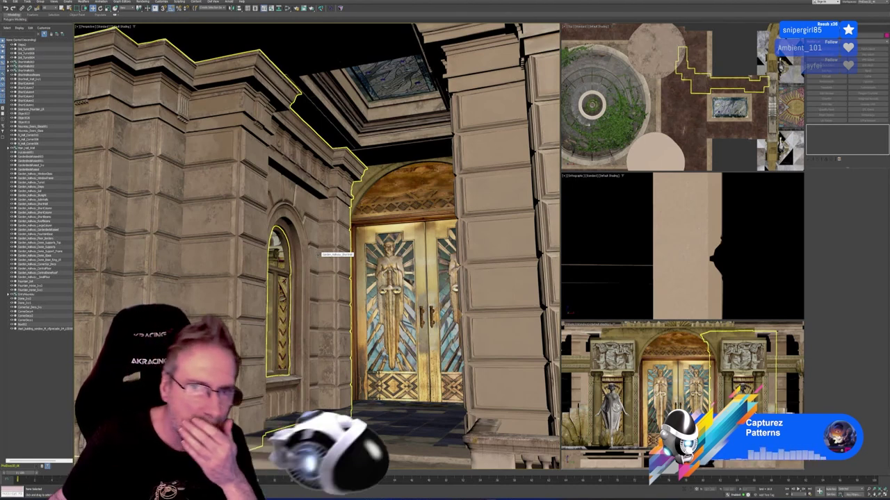
middle_click_drag(322, 255, 387, 224, "alt")
left_click(257, 334)
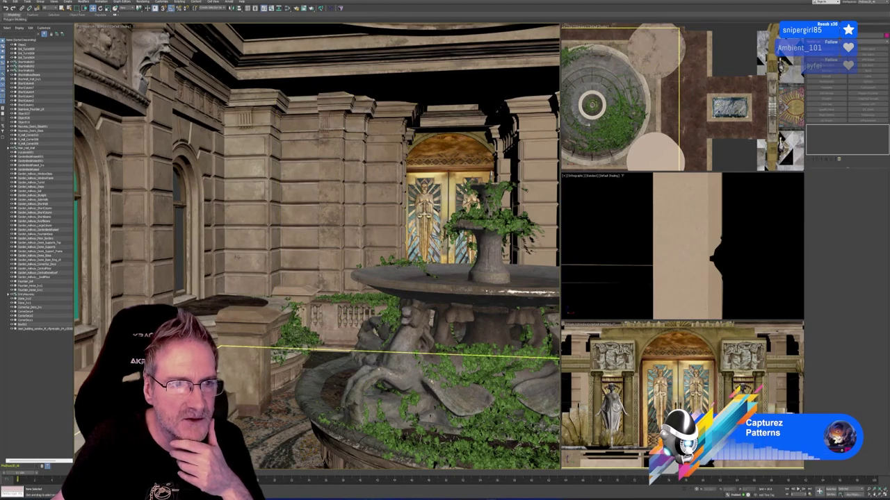
left_click(208, 209)
middle_click_drag(106, 228, 137, 233)
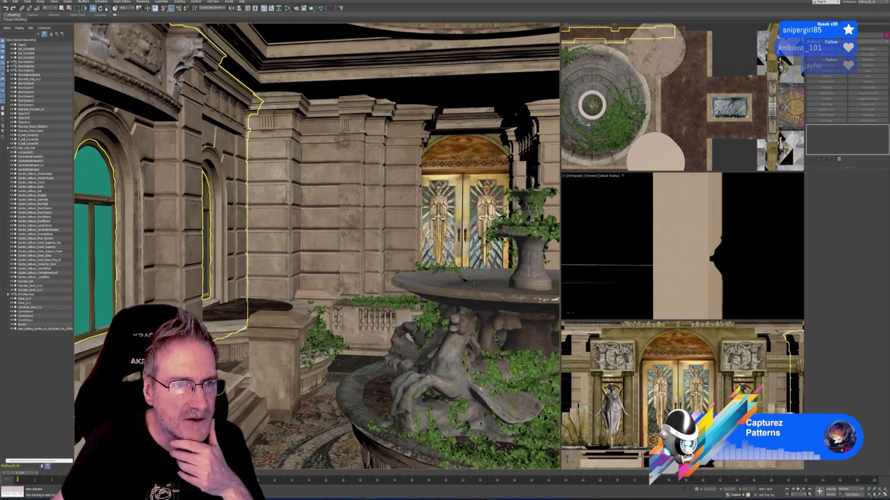
left_click(102, 179)
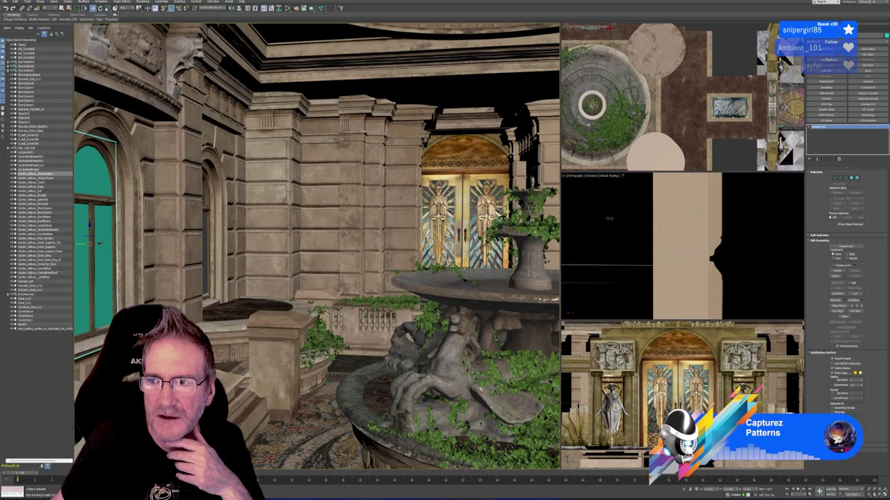
left_click(343, 196)
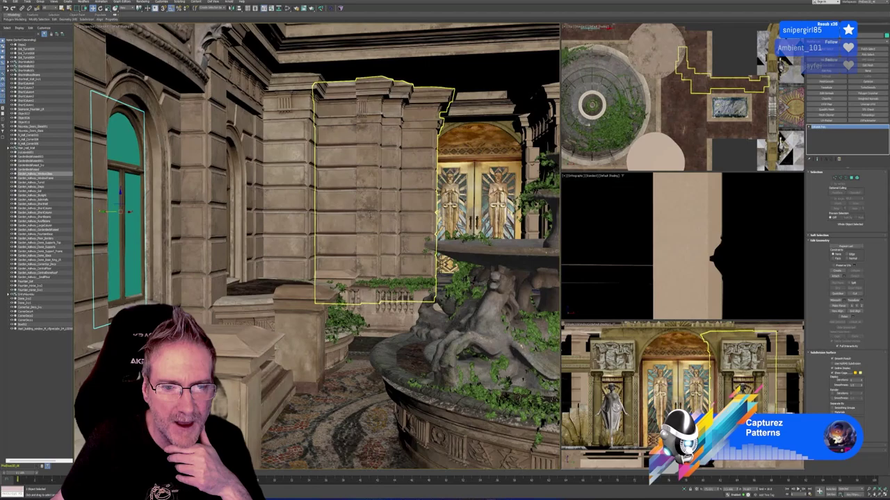
middle_click_drag(313, 243, 348, 230, "alt")
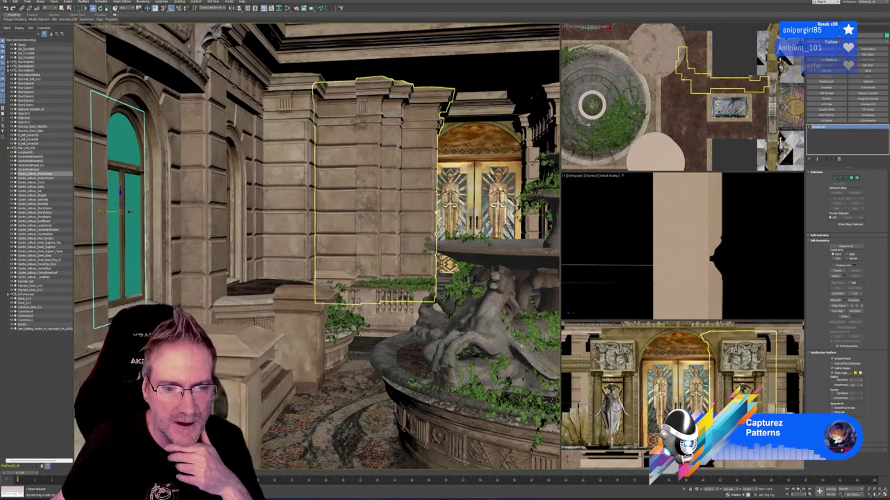
left_click(304, 333)
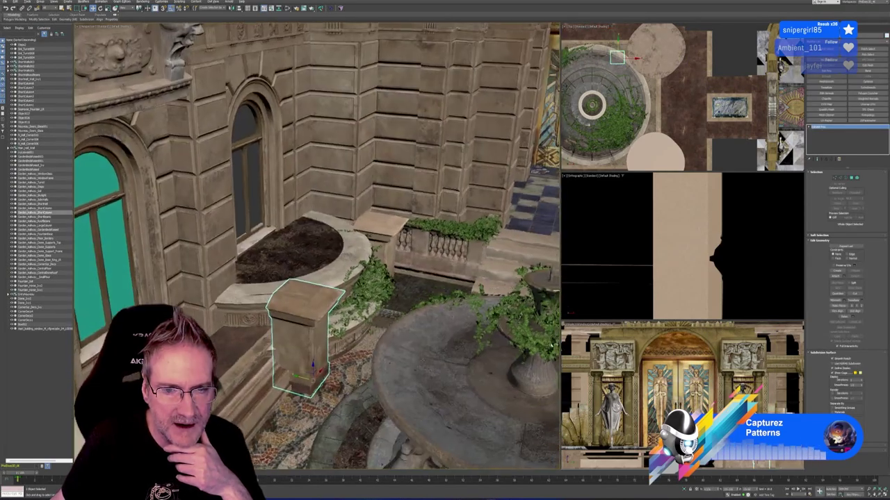
middle_click_drag(313, 244, 285, 243, "alt")
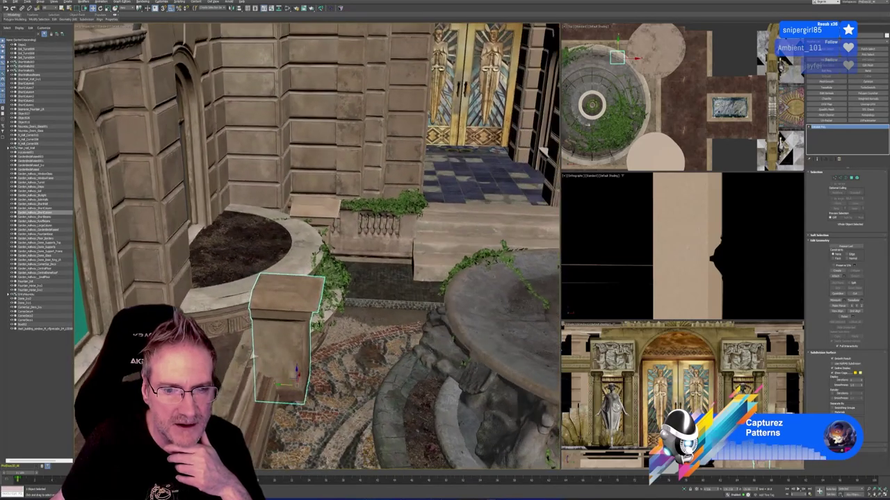
middle_click_drag(312, 244, 302, 240, "alt")
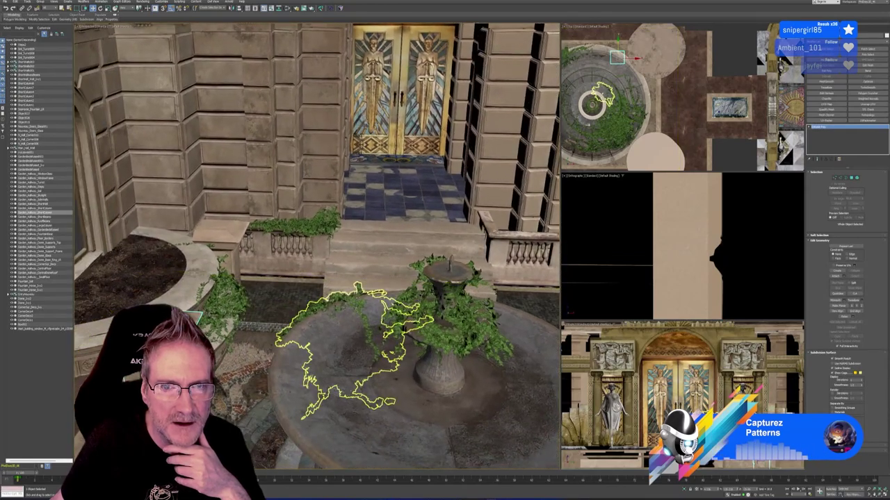
middle_click_drag(346, 307, 219, 327, "alt")
scroll(218, 348, "up", 10)
scroll(346, 309, "down", 10)
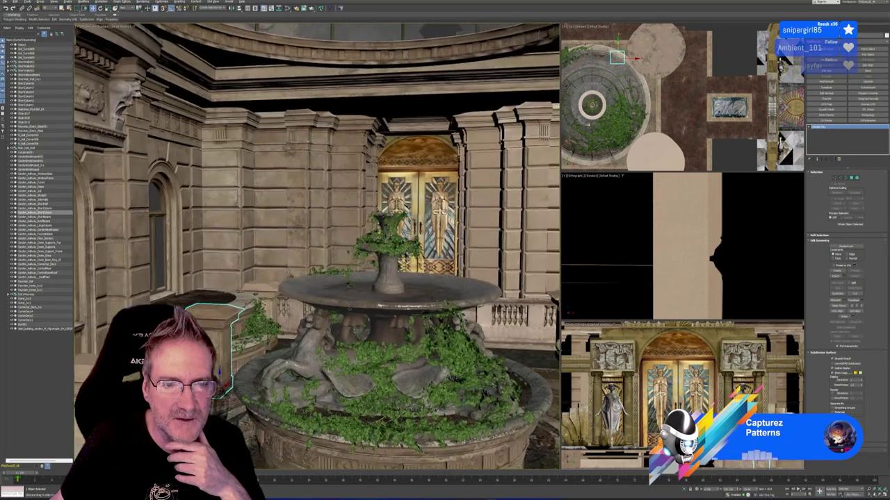
middle_click_drag(346, 308, 340, 286, "alt")
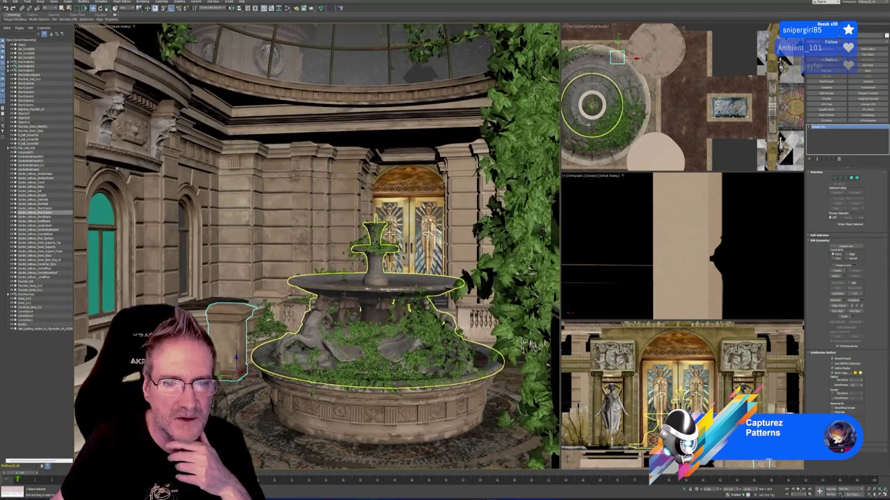
scroll(695, 104, "down", 5)
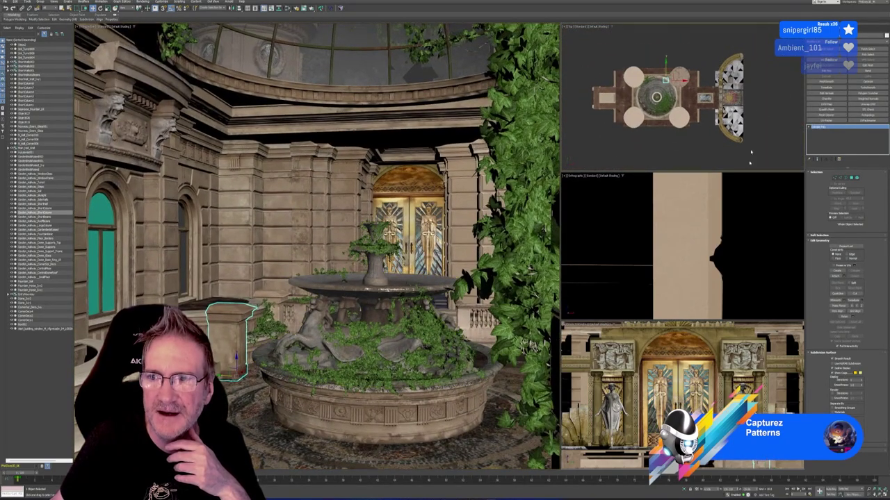
scroll(681, 246, "down", 8)
scroll(701, 290, "down", 6)
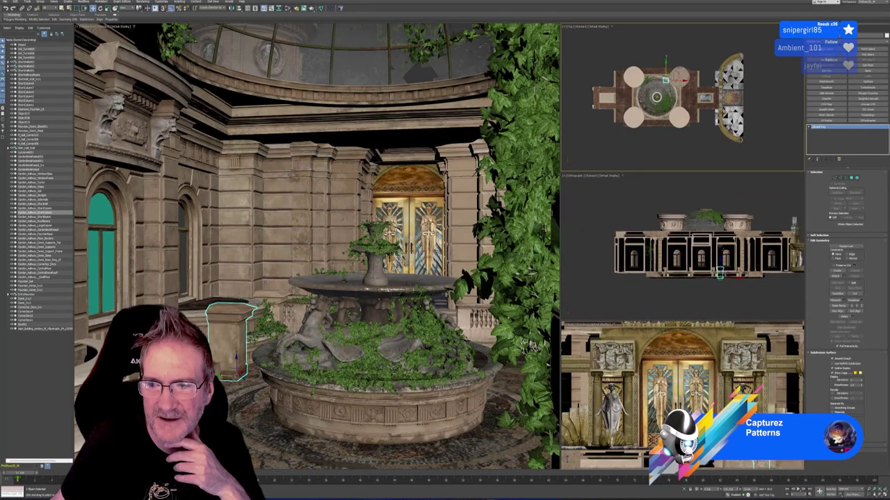
scroll(759, 378, "down", 10)
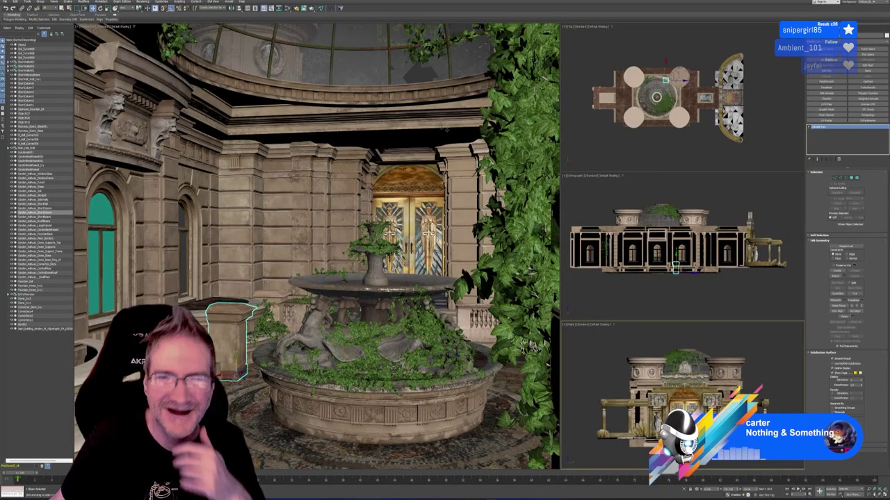
right_click(597, 47)
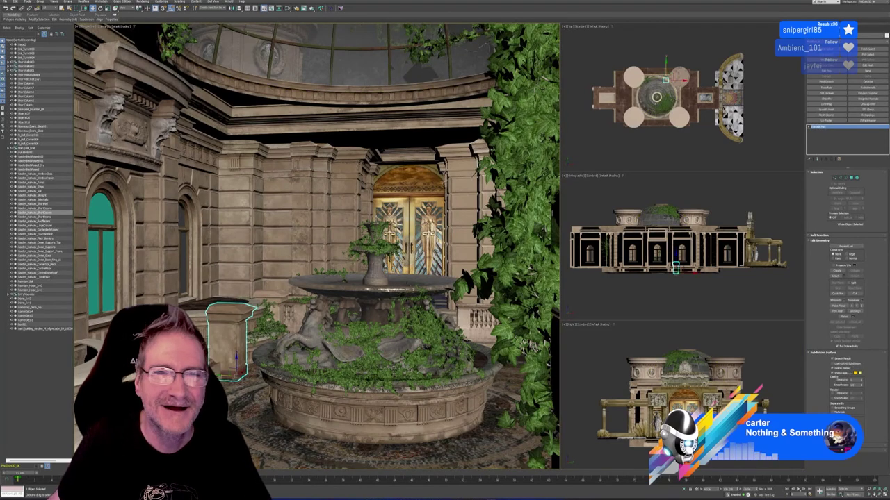
- Save the 3ds Max scene with File > Save, then deselect everything in the Top viewport
left_click(6, 2)
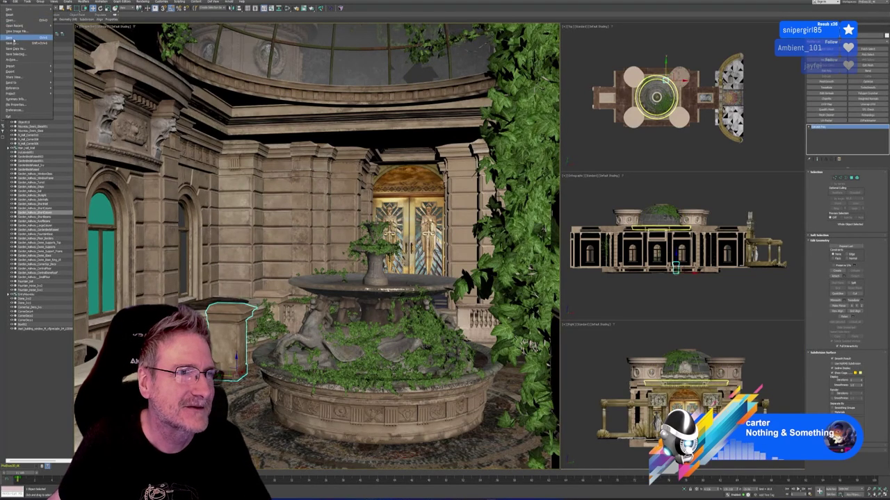
left_click(12, 39)
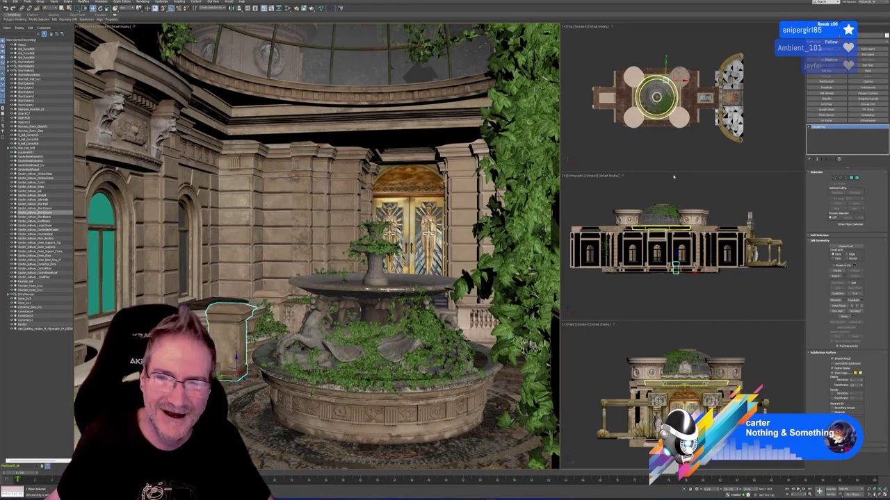
left_click(661, 153)
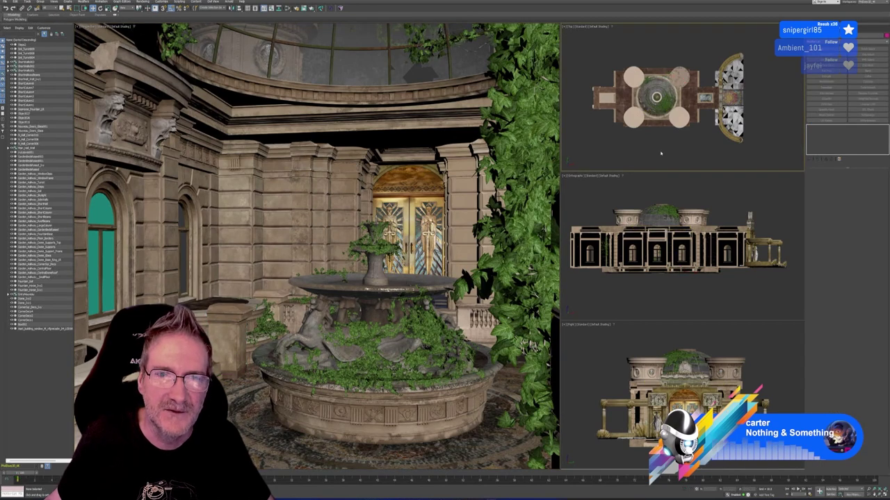